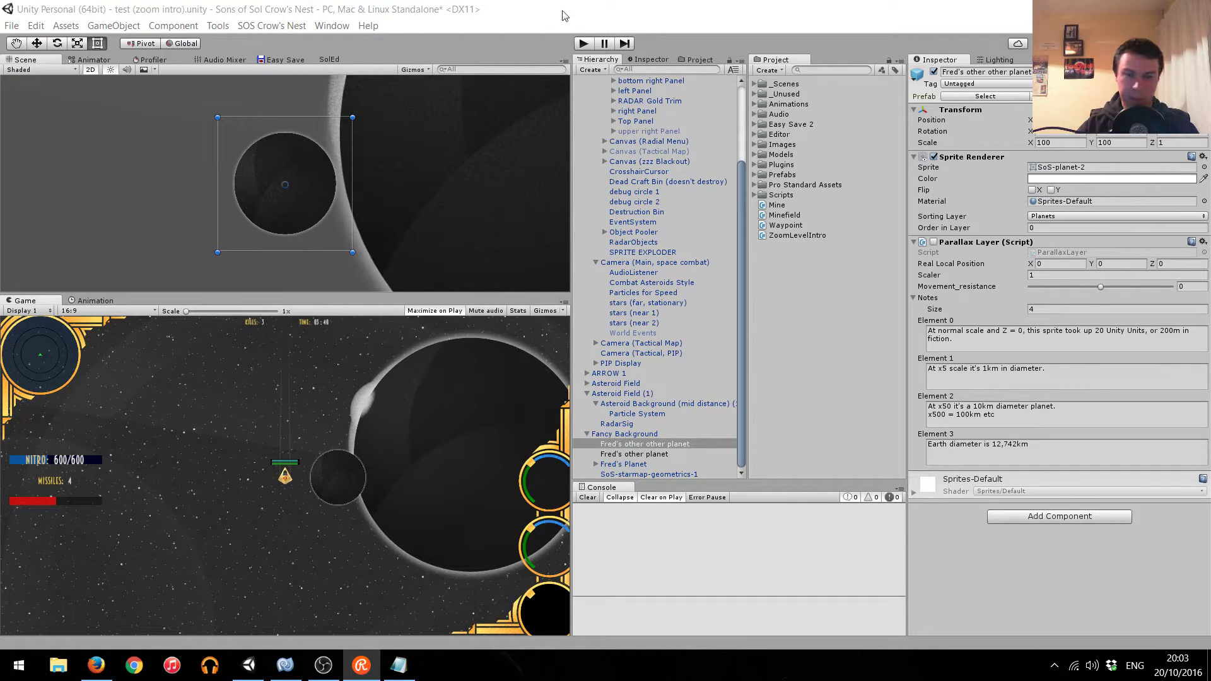
Briefly play-test the zoom intro scene, then open the test scene from the _Scenes folder.
left_click(586, 44)
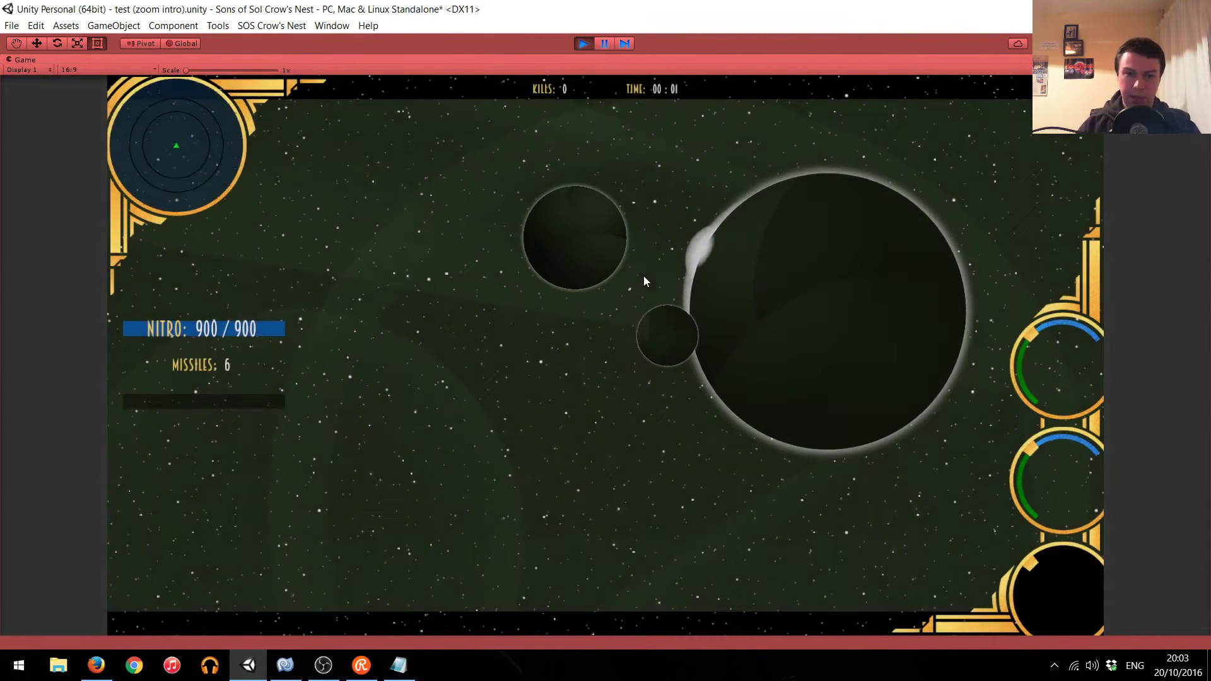
left_click(581, 44)
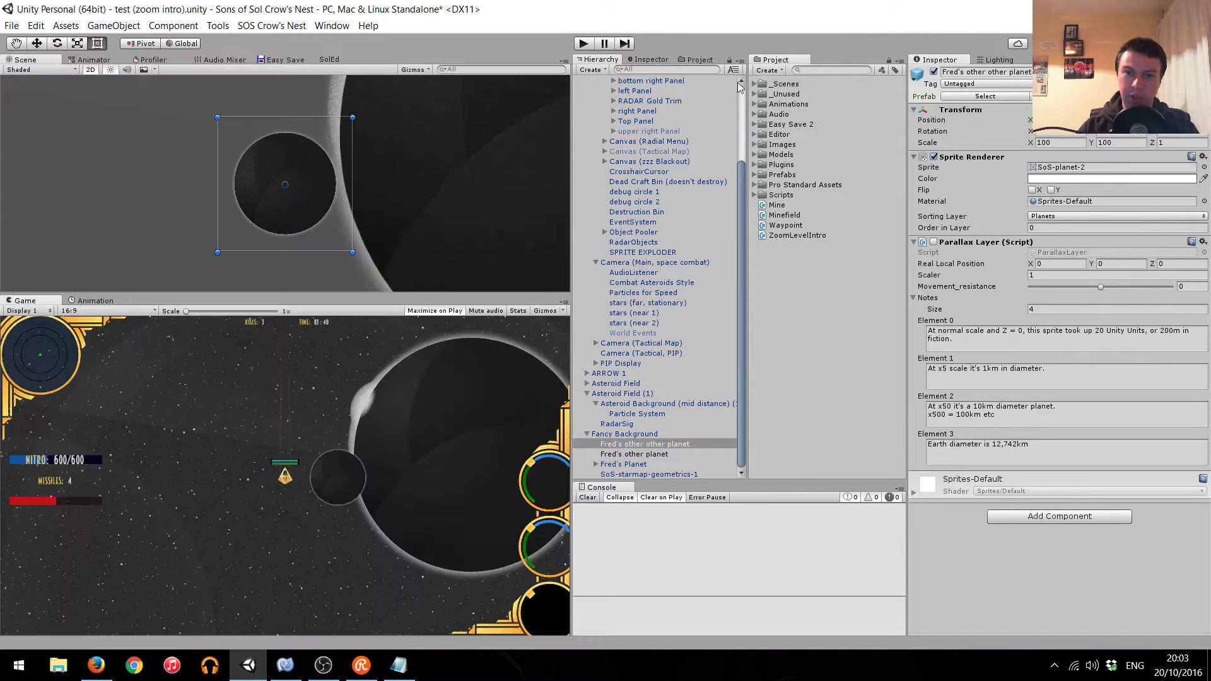
left_click(755, 83)
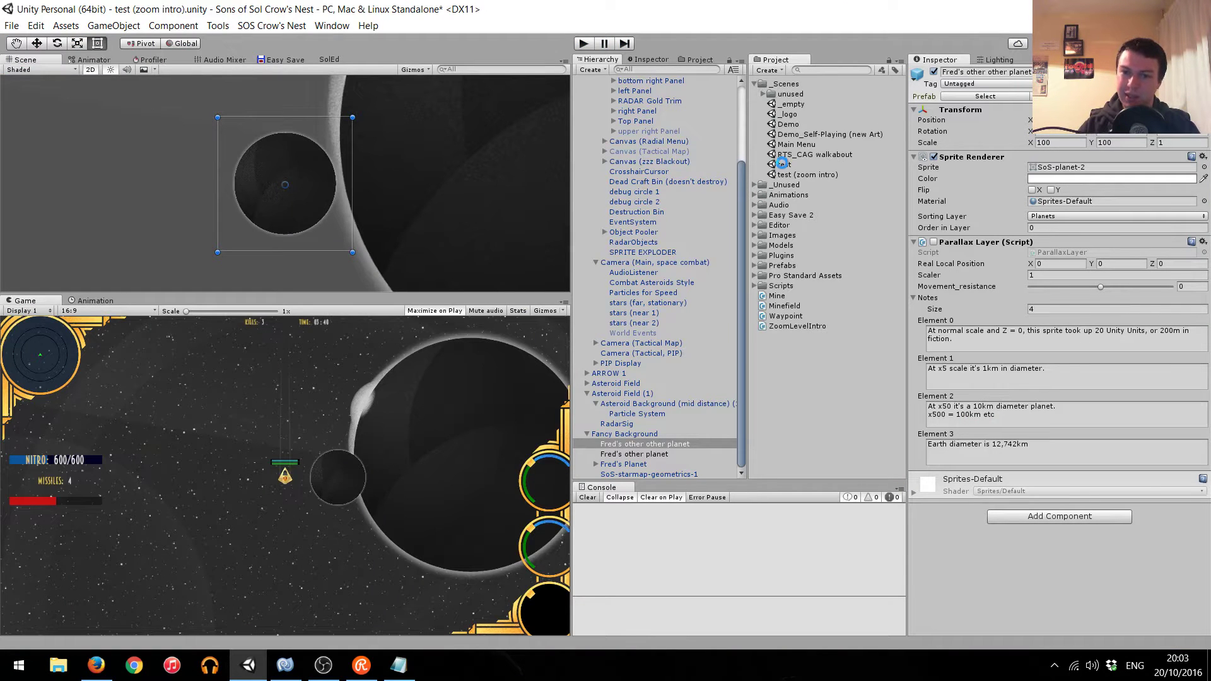
double_click(783, 164)
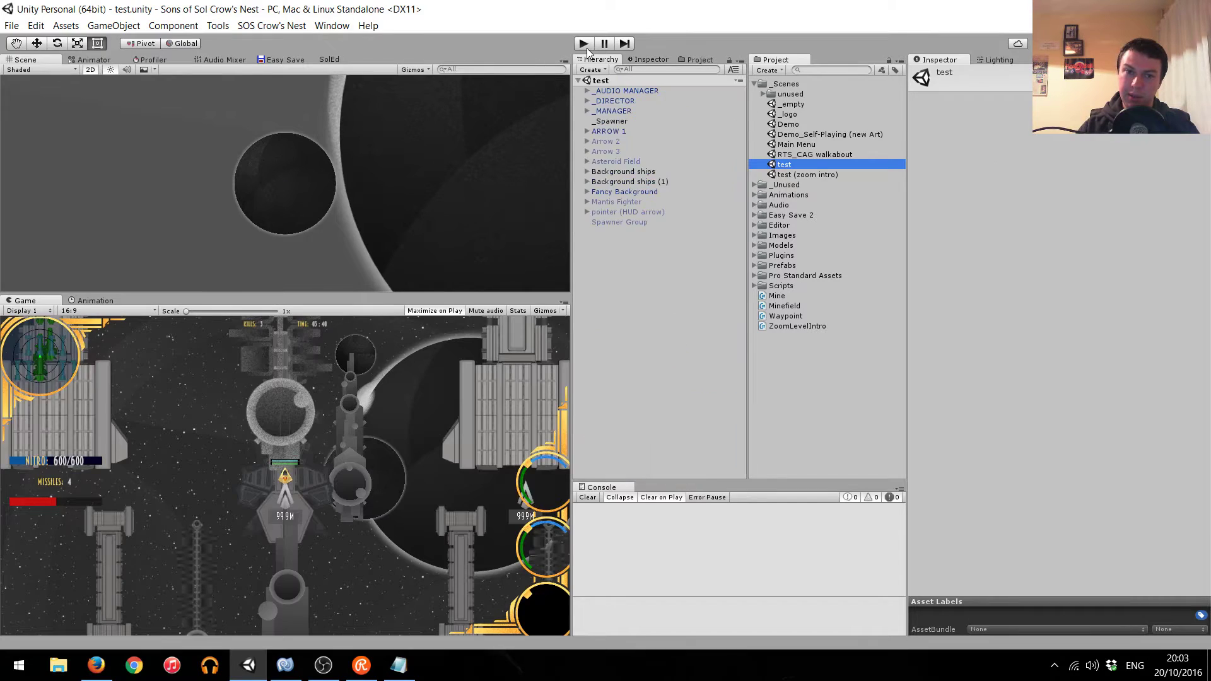
Play-test the scene, deactivate both Background ships objects, then play it again without them.
left_click(586, 48)
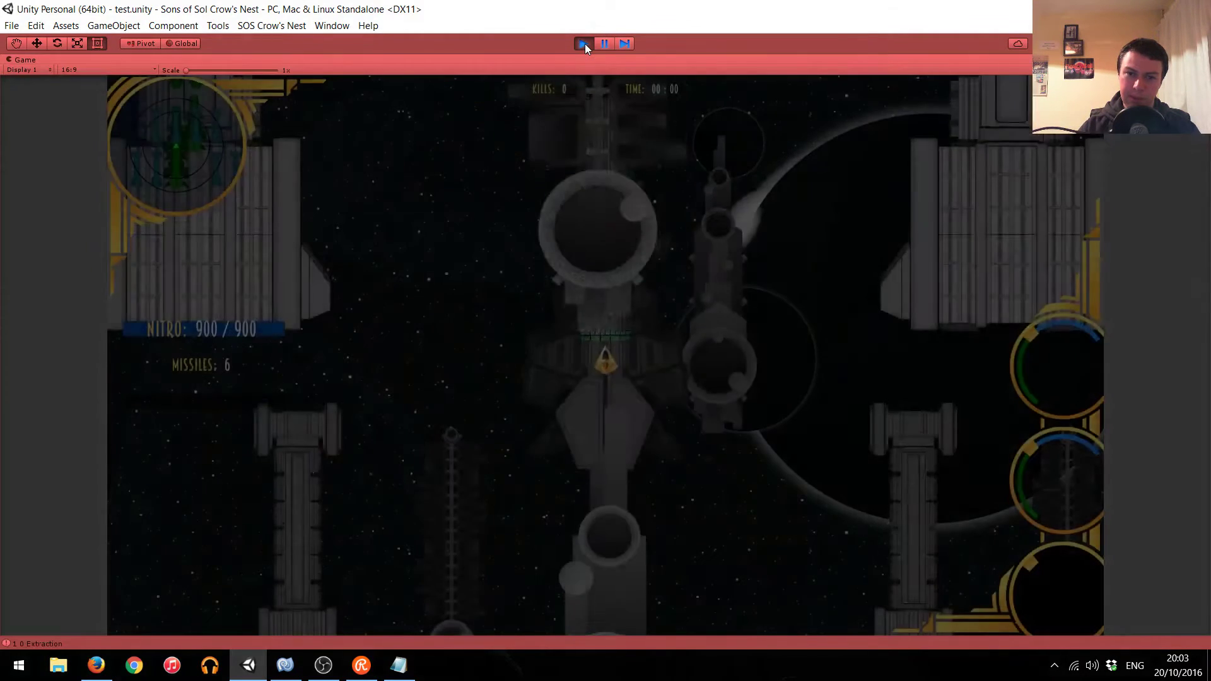
left_click(585, 43)
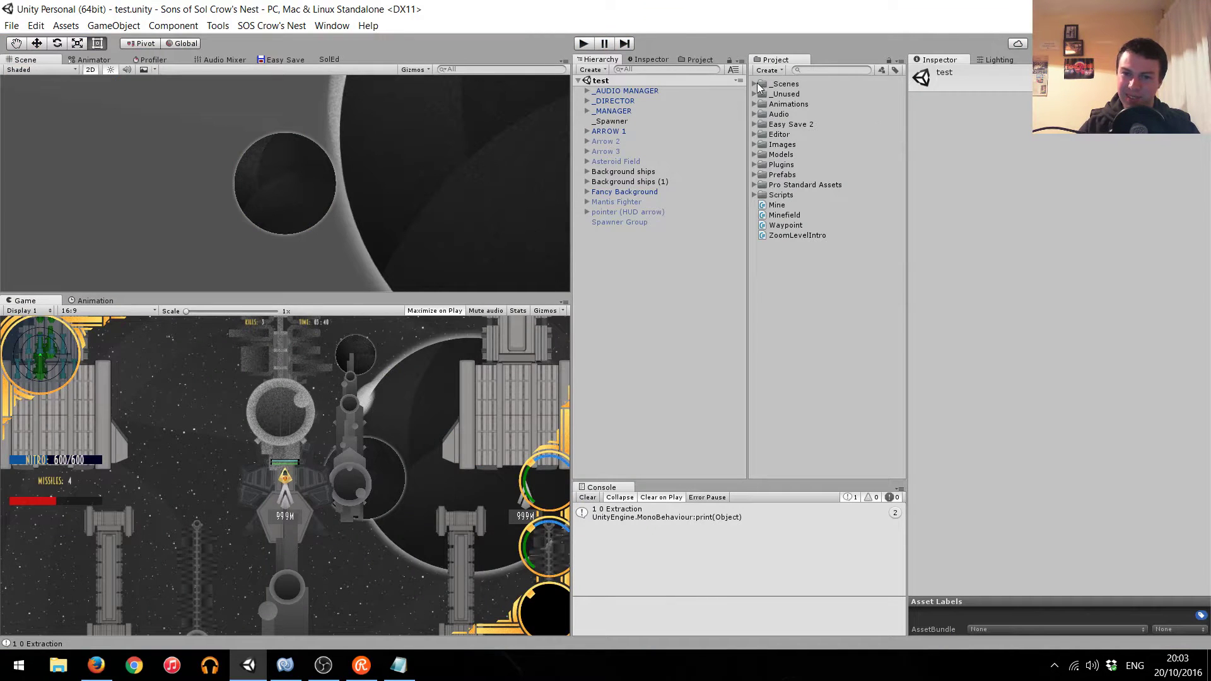
left_click(637, 181)
left_click(631, 172, "shift")
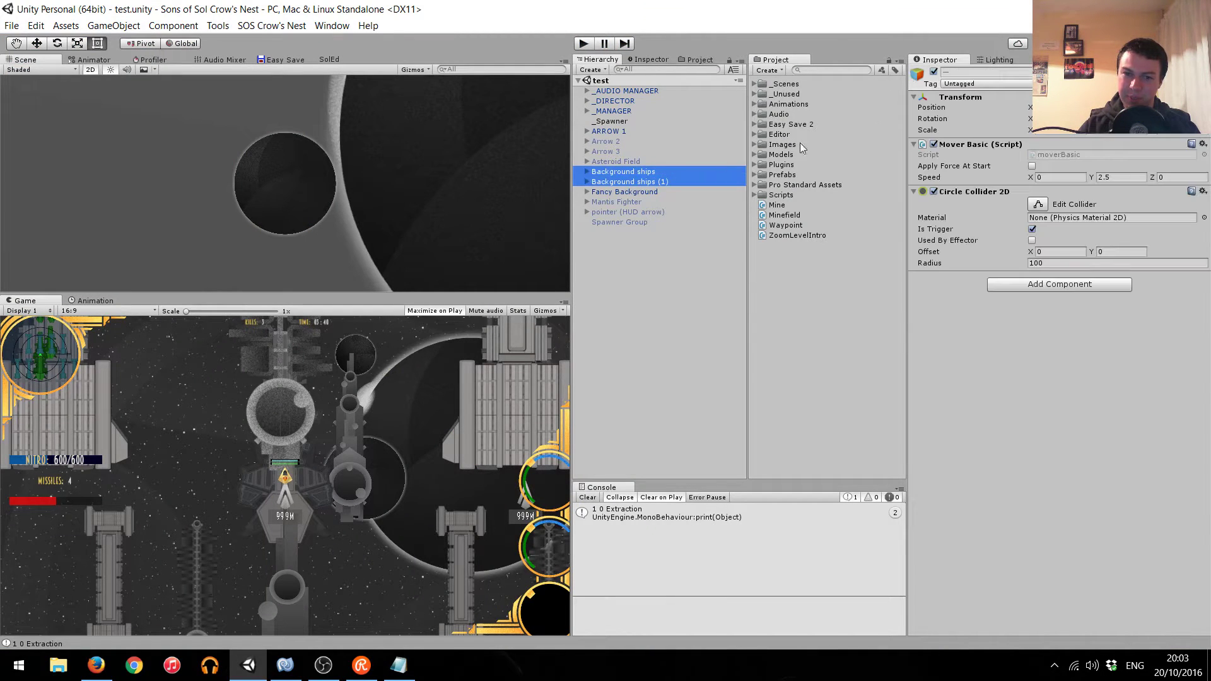
left_click(934, 72)
left_click(583, 43)
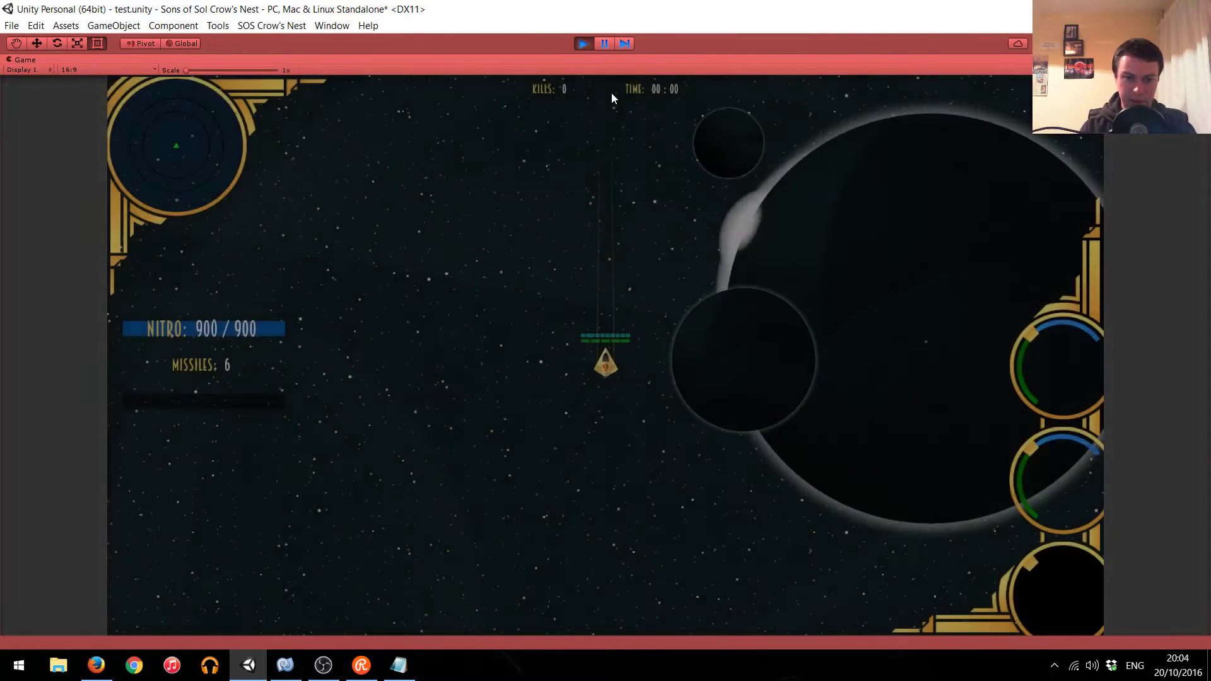
key("Tab")
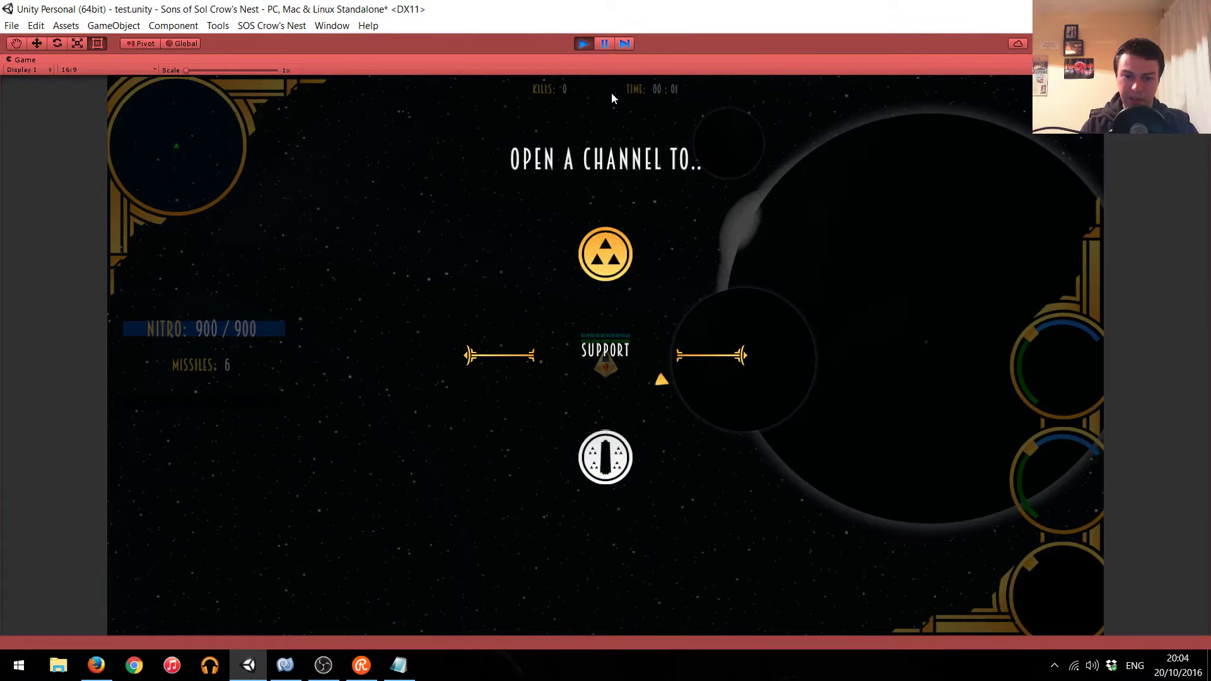
key("Tab")
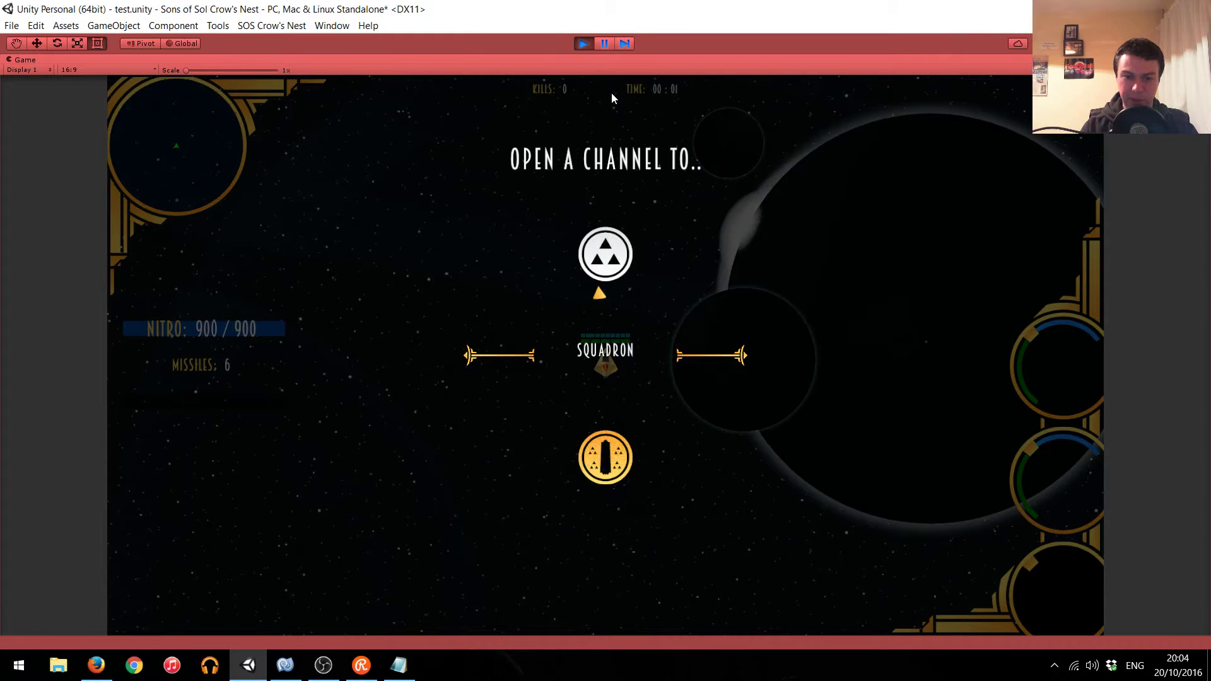
key("Return")
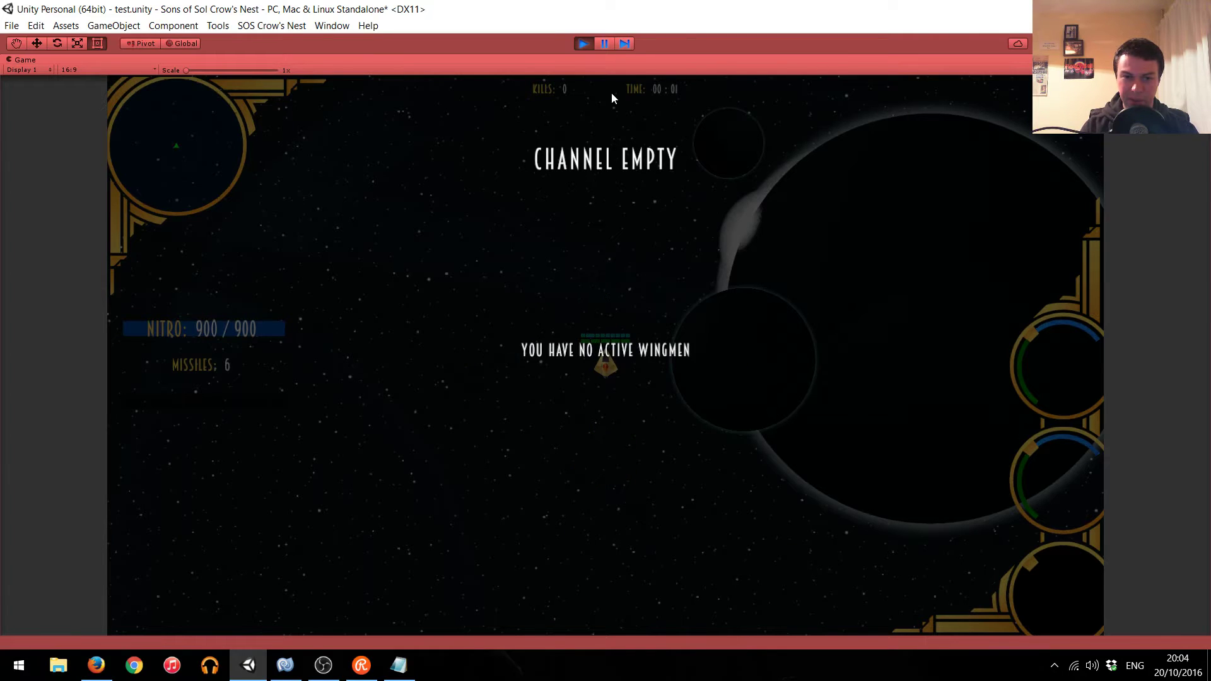
left_click(585, 44)
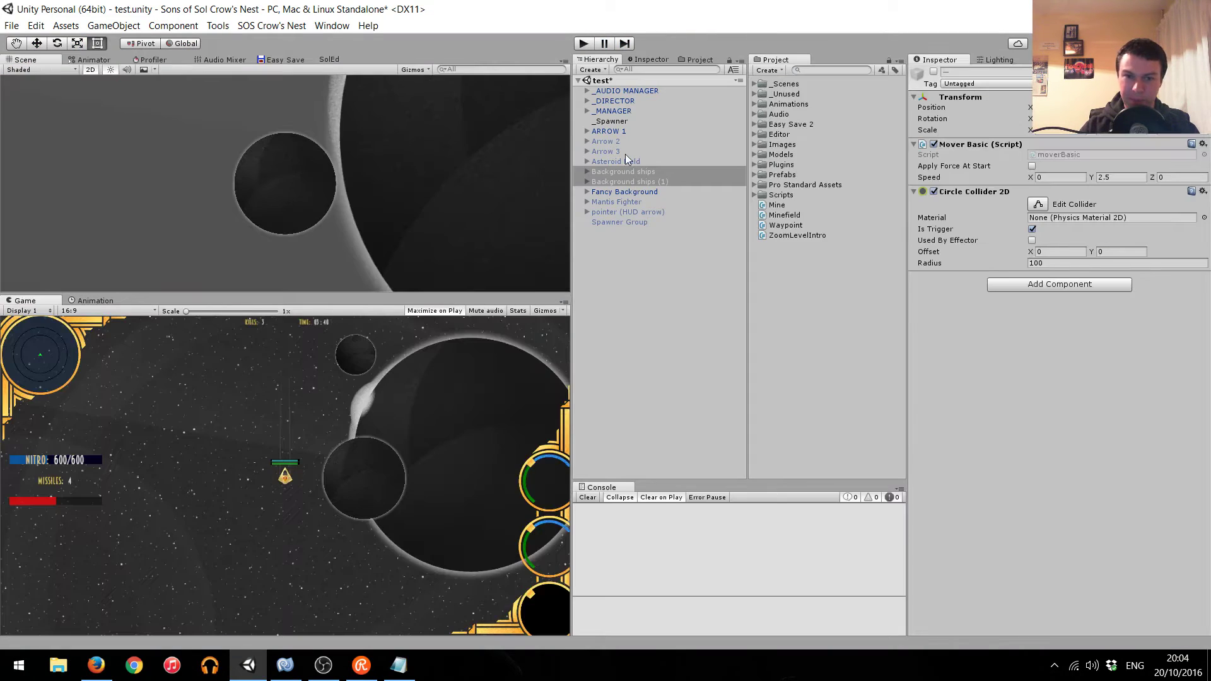
Select and enable the Arrow 2 and Arrow 3 wingmen.
left_click(626, 154)
left_click(630, 143, "shift")
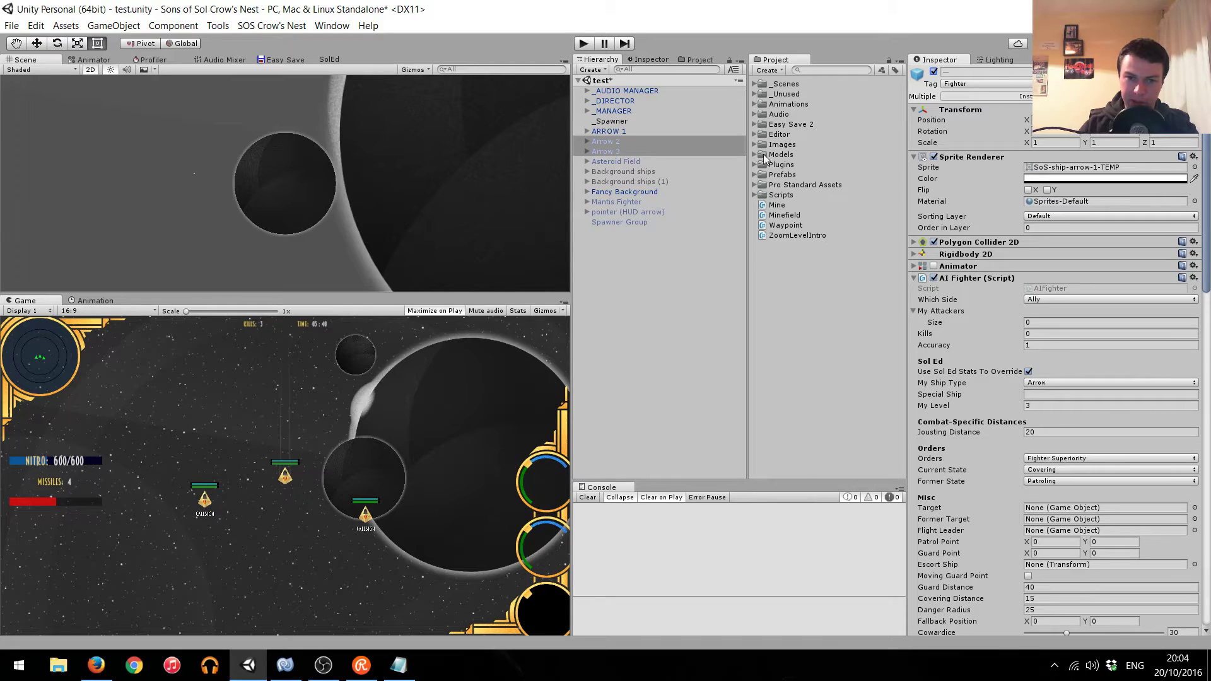
double_click(802, 176)
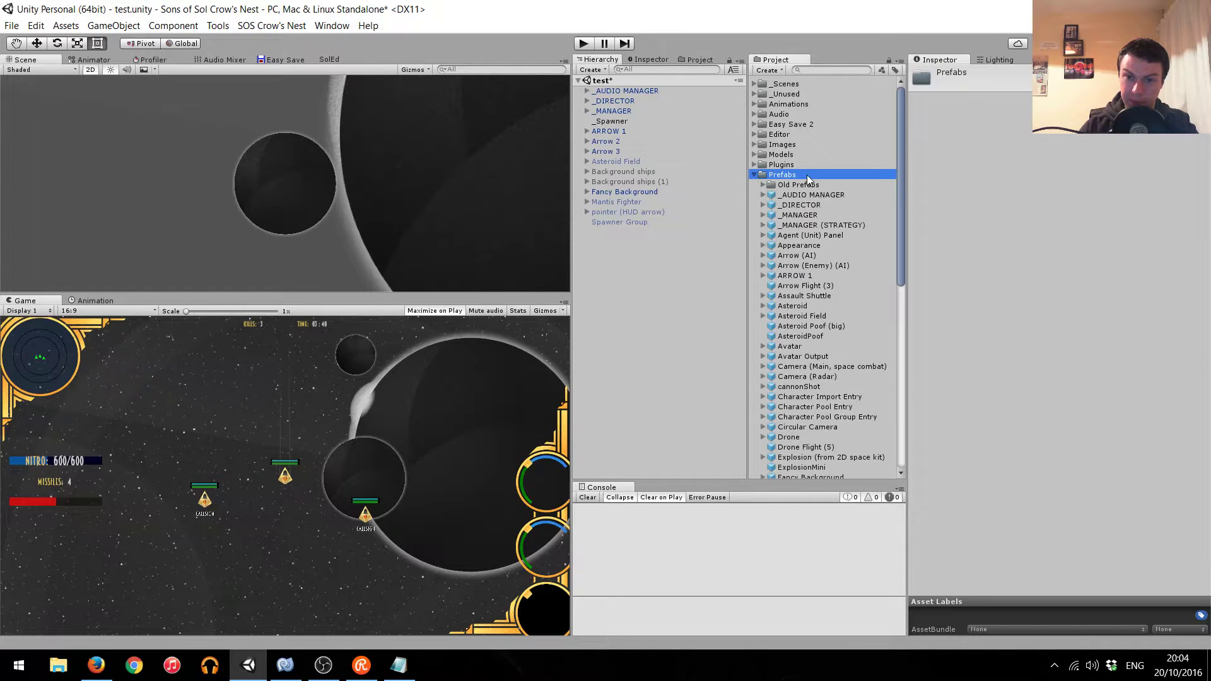
double_click(807, 177)
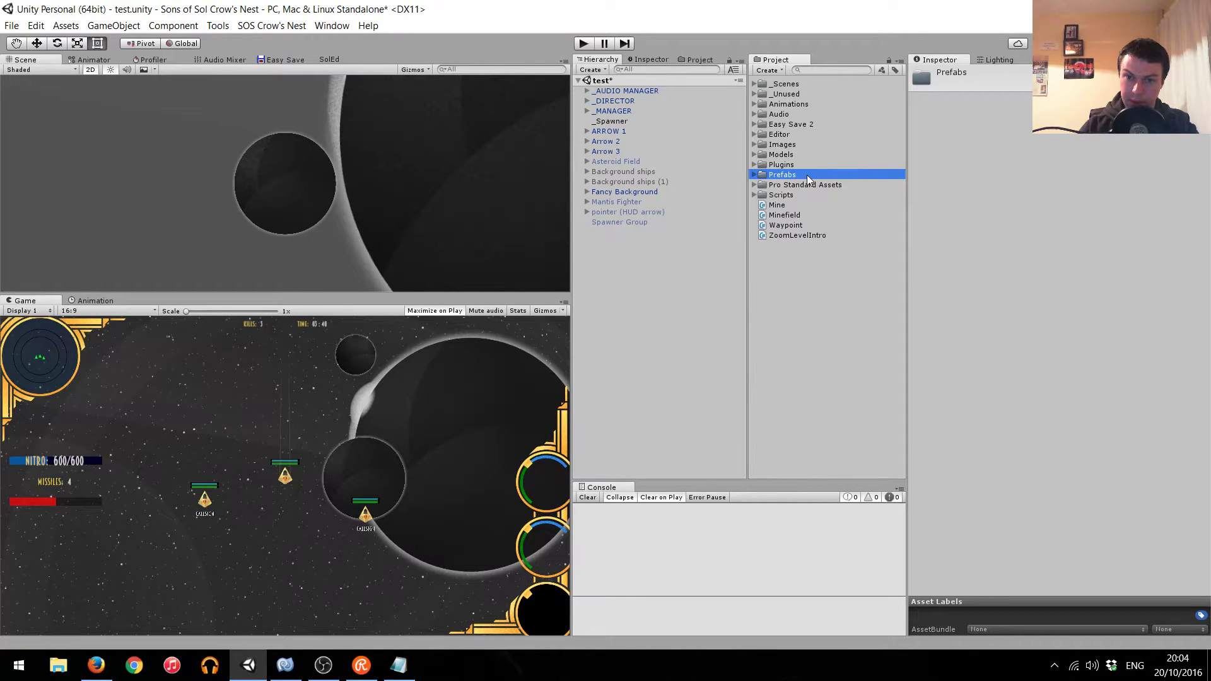
Check the Squadron Icon sprite in Scripts > Scriptable Objects > Icons, then play the scene.
double_click(801, 195)
double_click(807, 236)
left_click(796, 296)
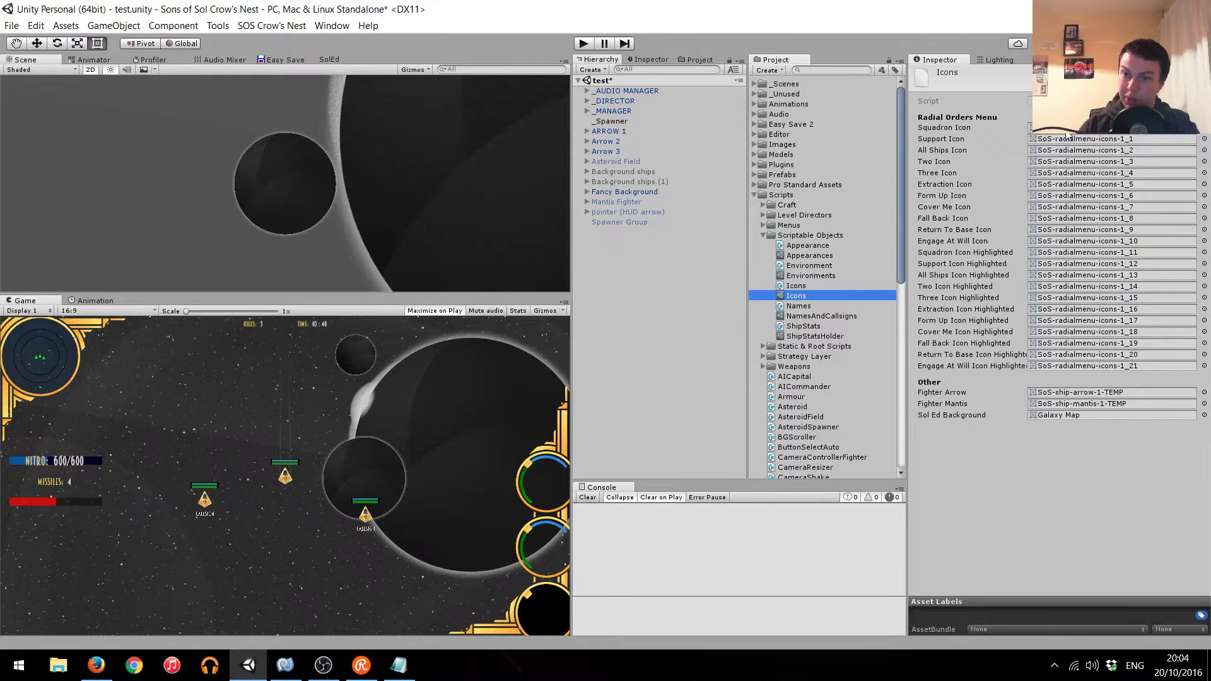
left_click(1066, 129)
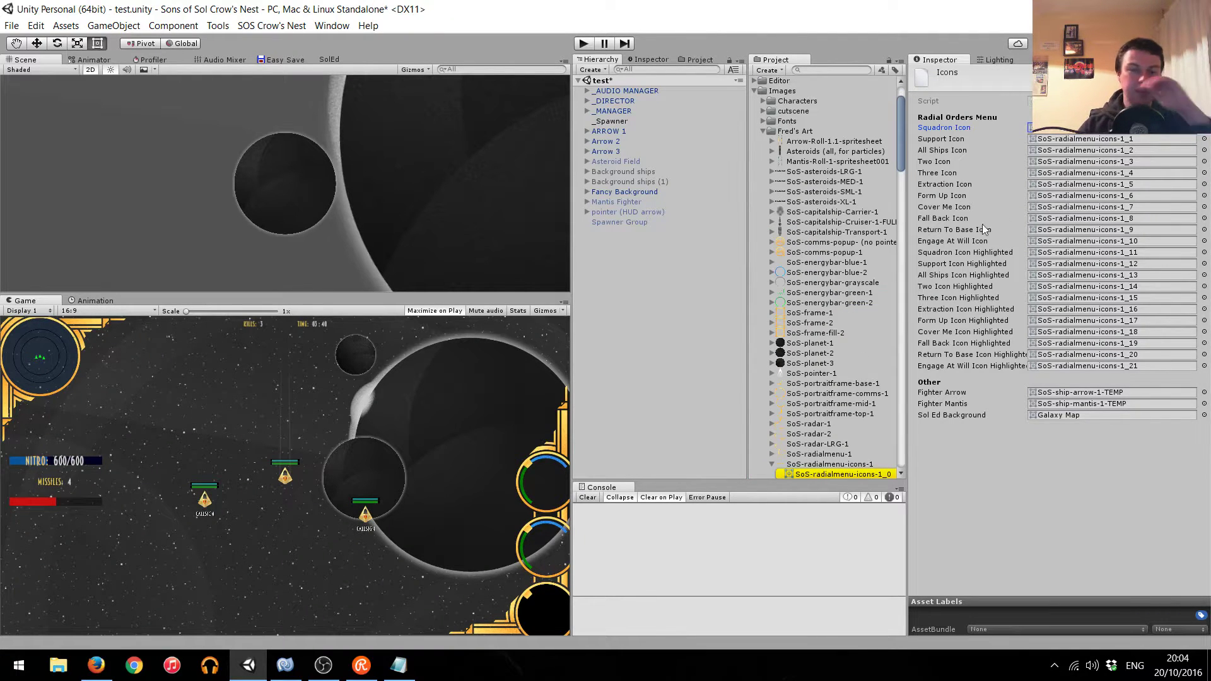
left_click(581, 46)
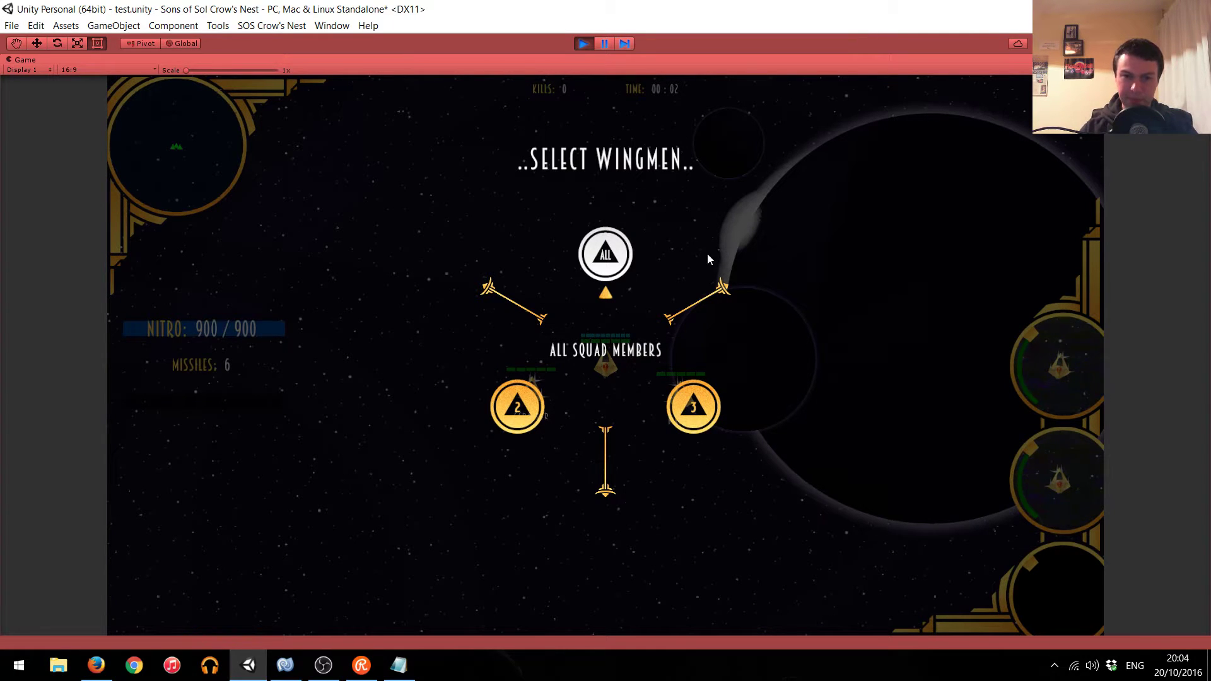
In the orders wheel, select wingman Arrow 3 and order it to Return To Base.
key("Right")
key("Return")
key("Right")
key("Right")
key("Left")
key("Left")
key("Left")
key("Left")
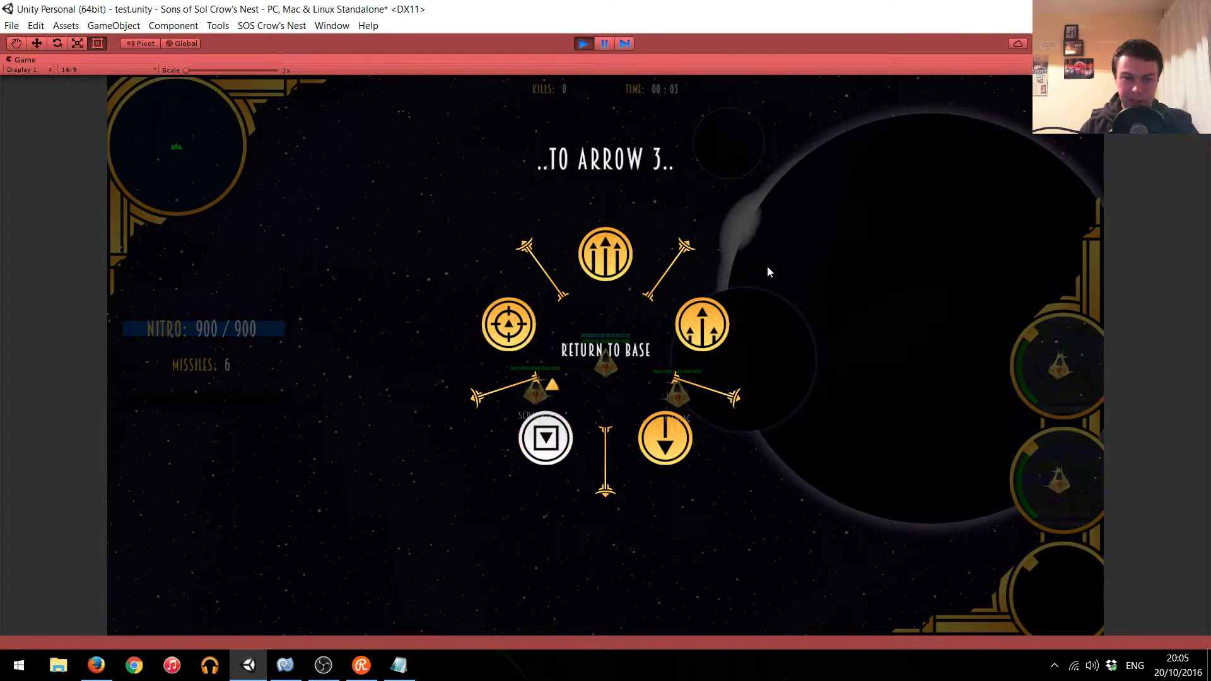
key("Return")
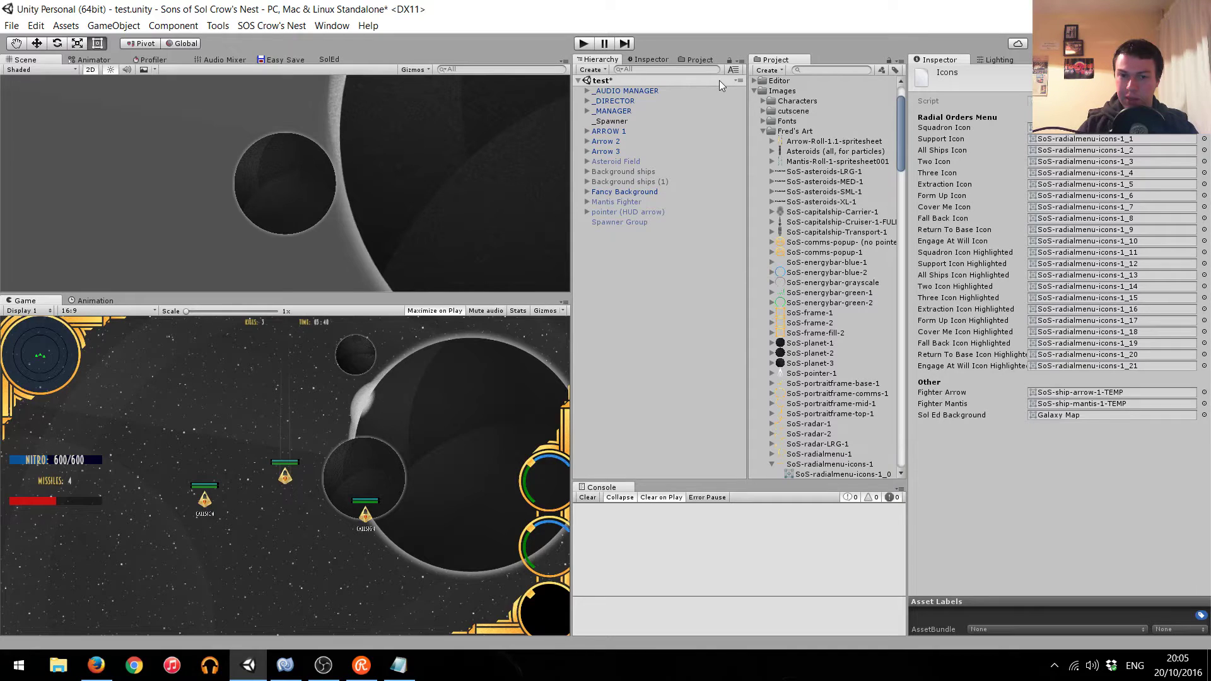
left_click(763, 131)
Pop the SolEd ship-stats editor out into its own window and maximize it.
left_click(763, 131)
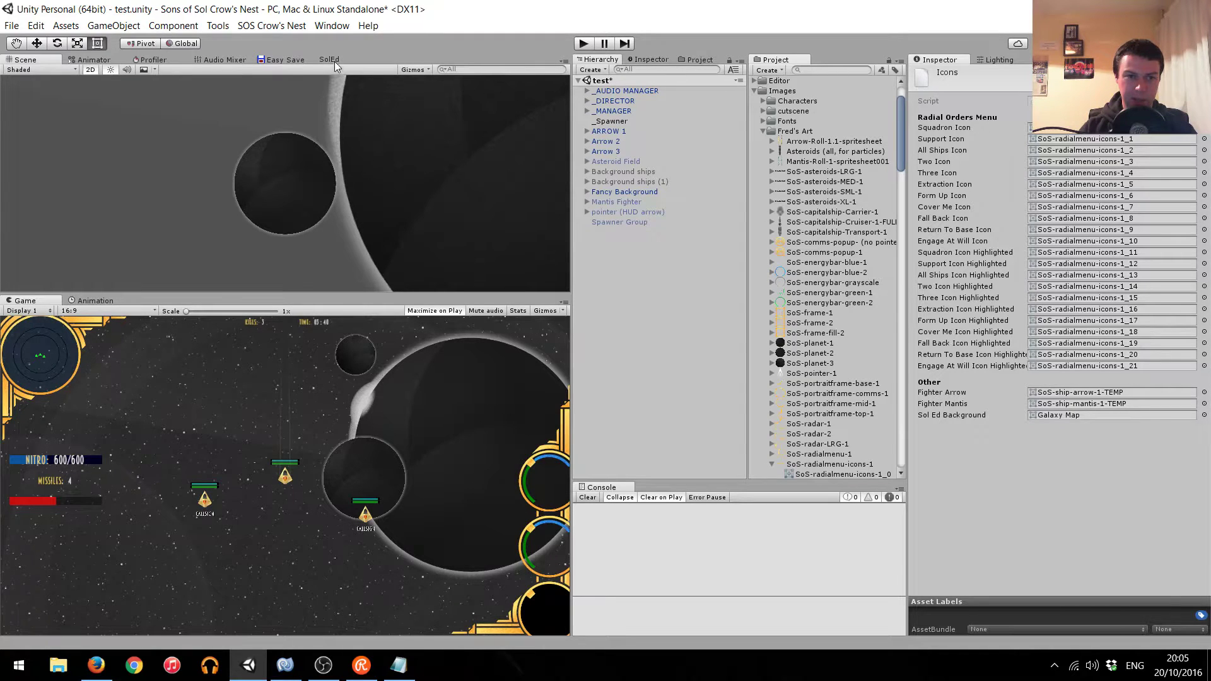
left_click(335, 61)
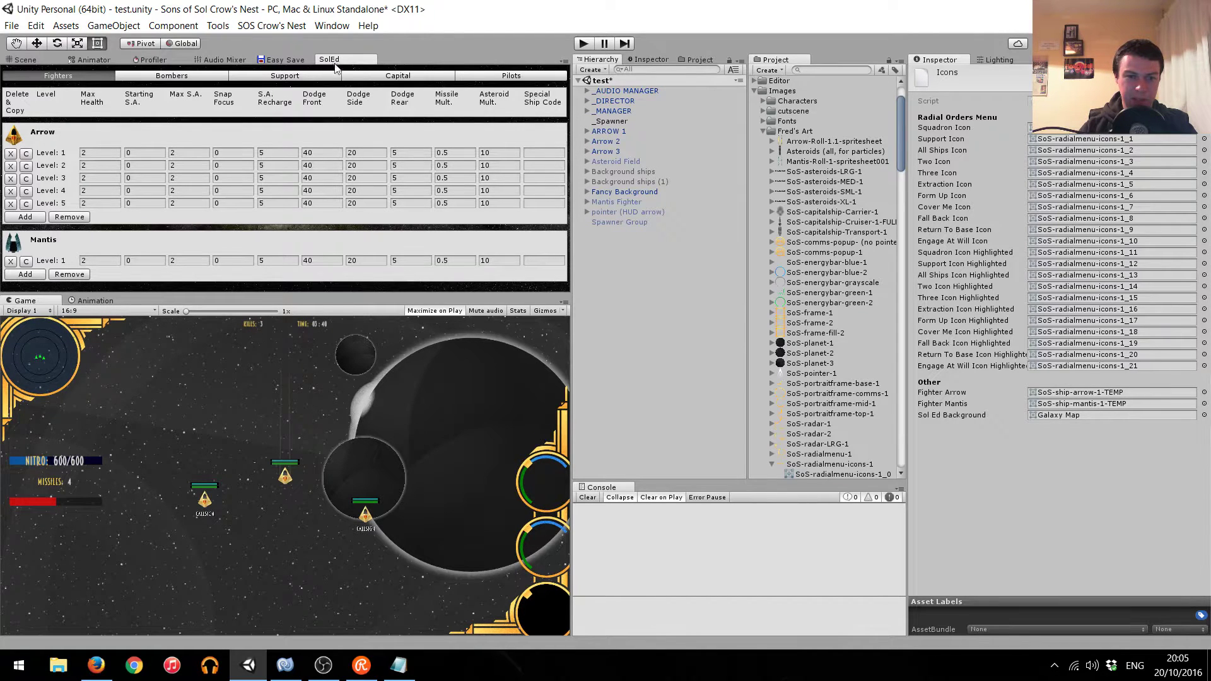
left_click_drag(333, 59, 660, 303)
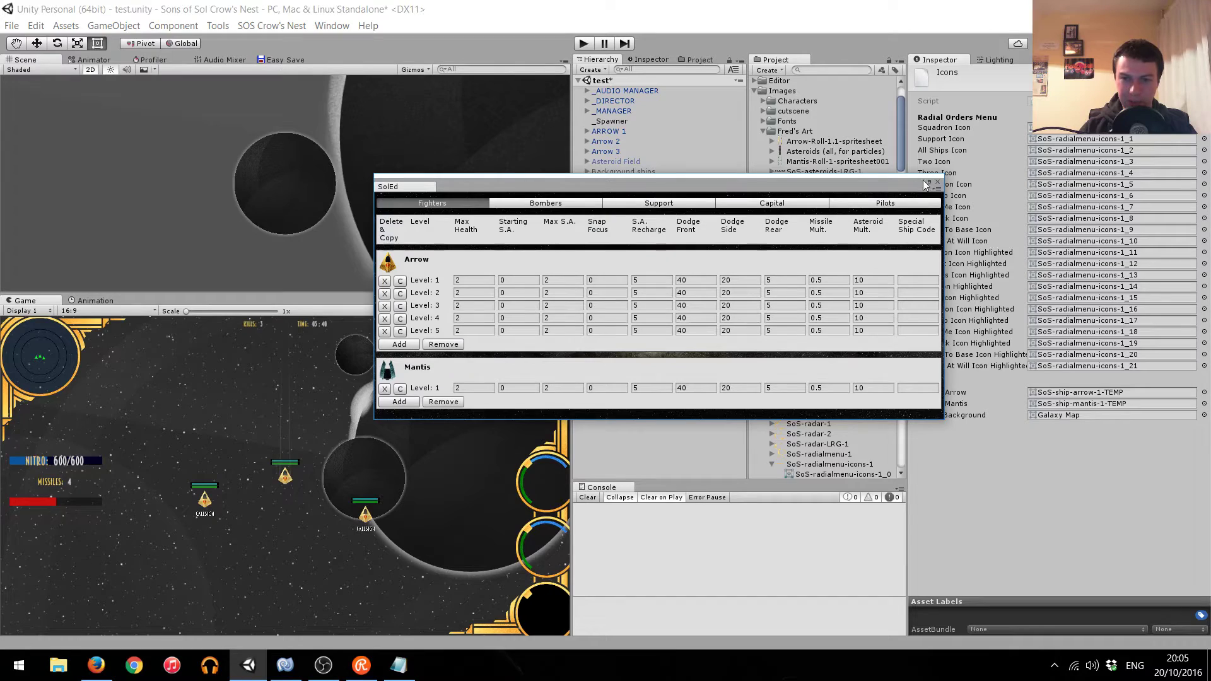
left_click(929, 181)
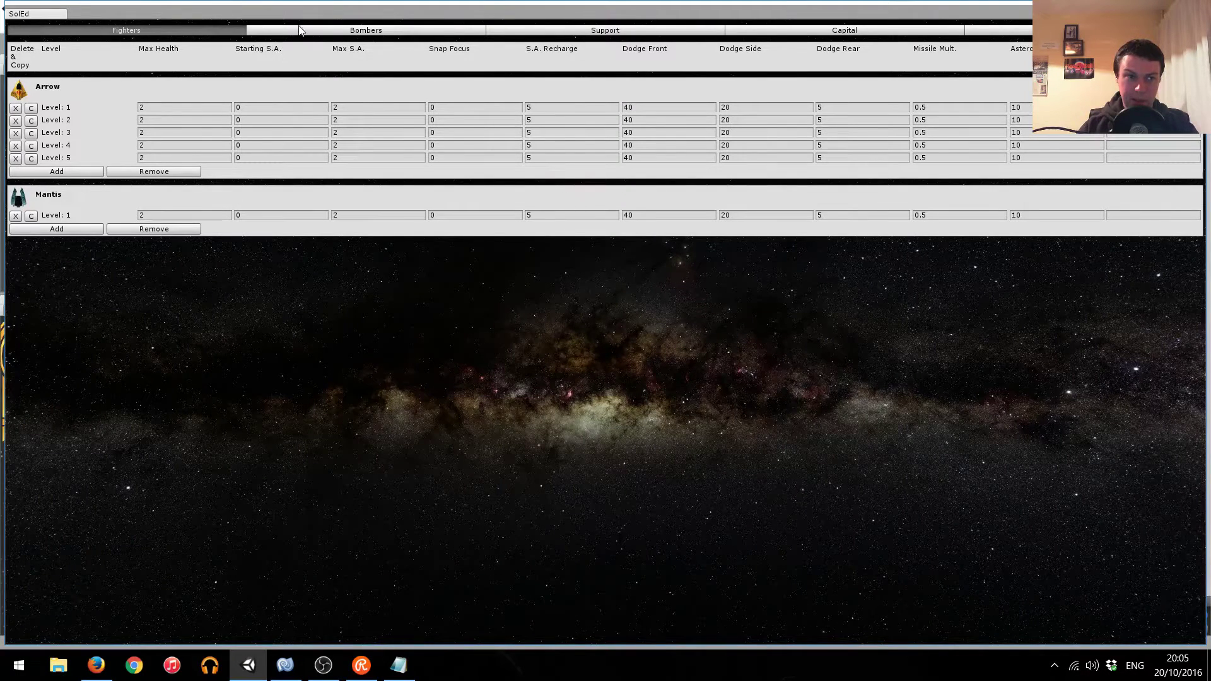
Browse the Bombers, Support and Capital categories, then show Fighters stats for Arrow and Mantis.
left_click(372, 37)
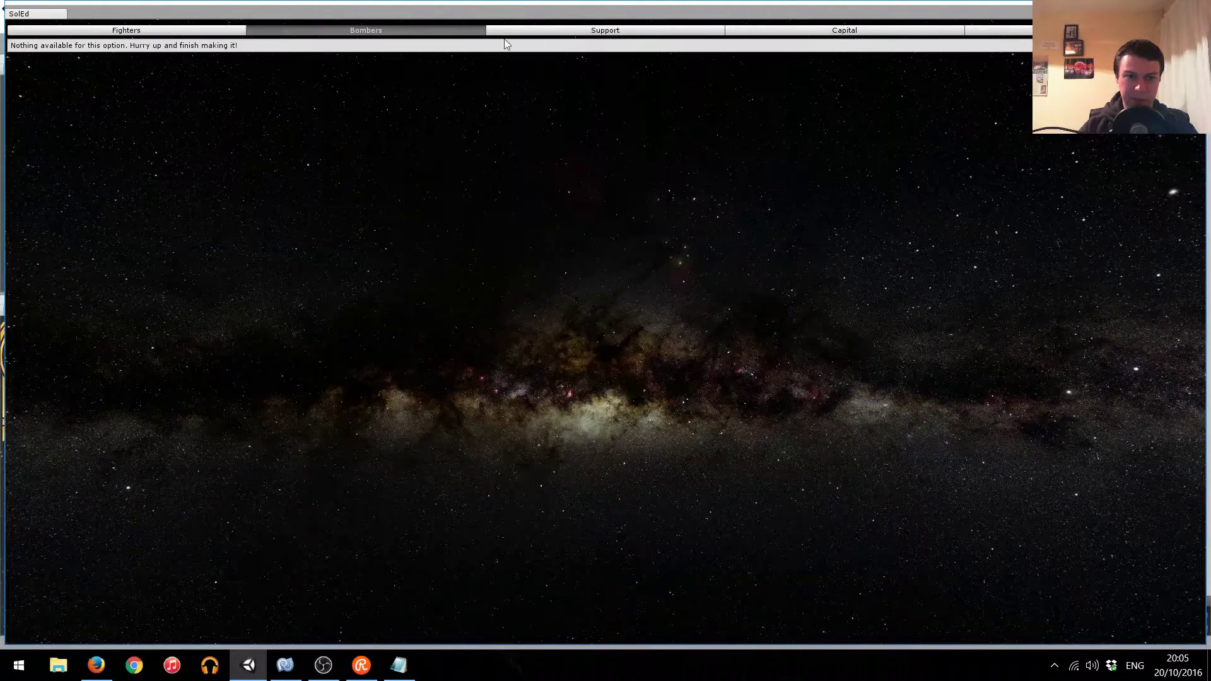
left_click(624, 33)
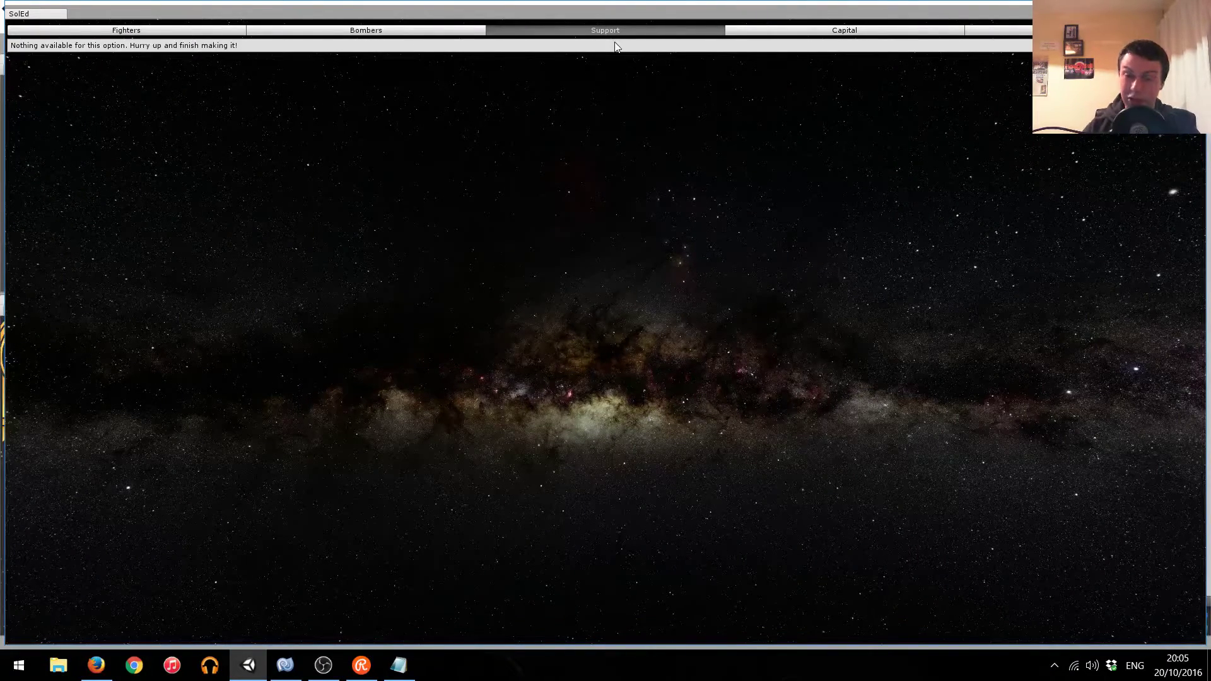
left_click(883, 32)
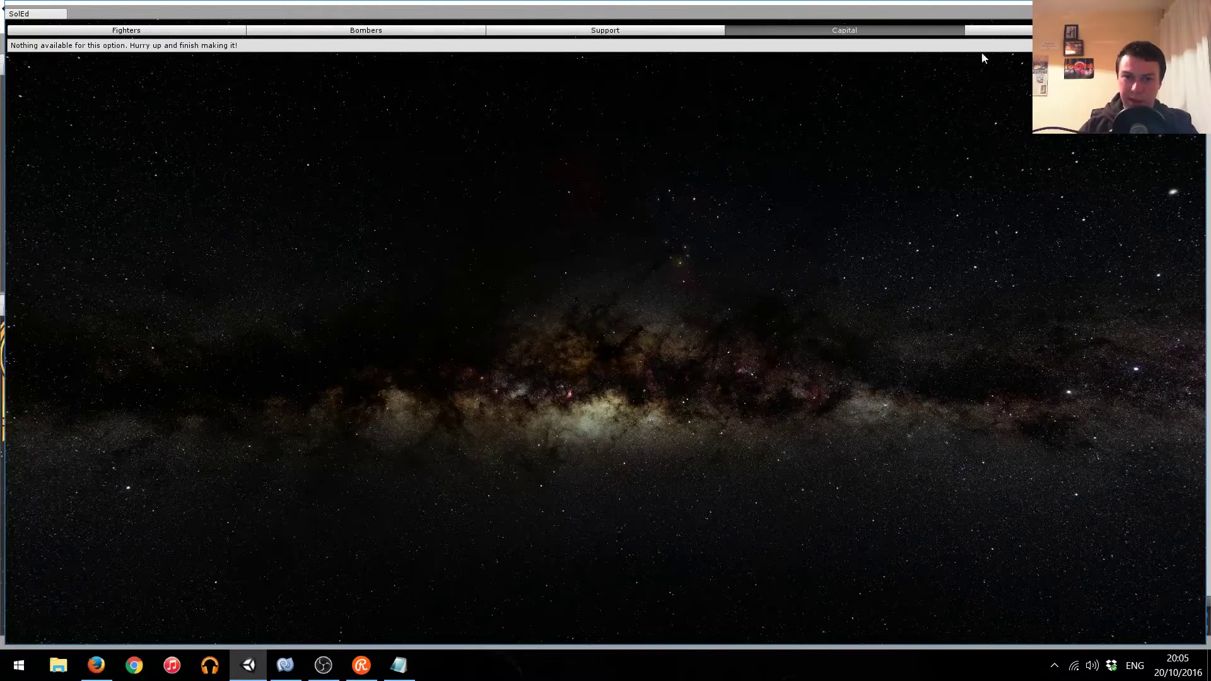
left_click(1003, 35)
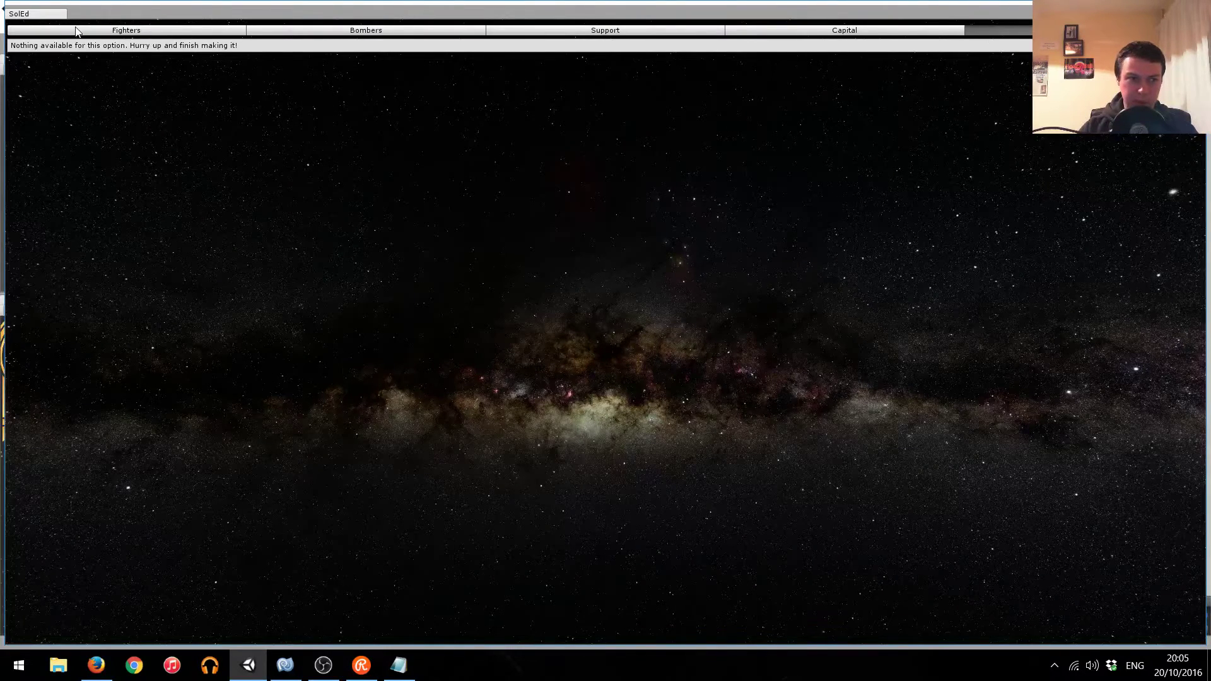
left_click(78, 30)
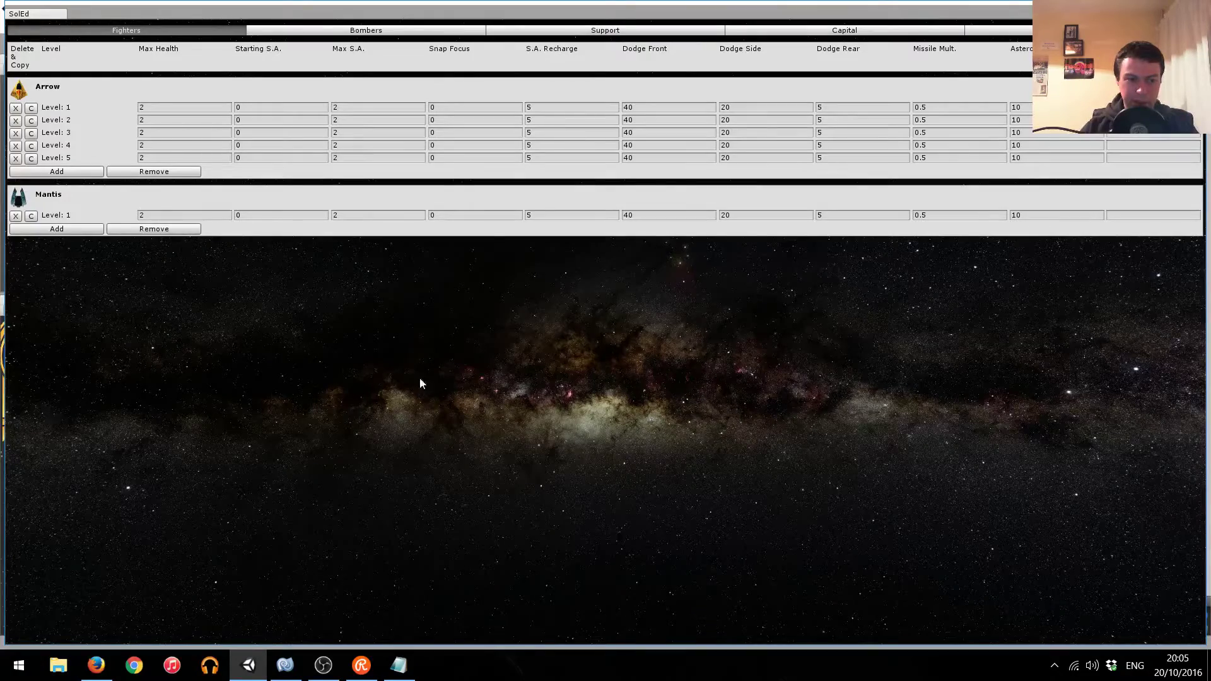
Restore the SolEd window from full screen, then maximize it again.
mouse_move(705, 11)
left_mouse_down()
mouse_move(673, 29)
mouse_move(692, 18)
left_mouse_up()
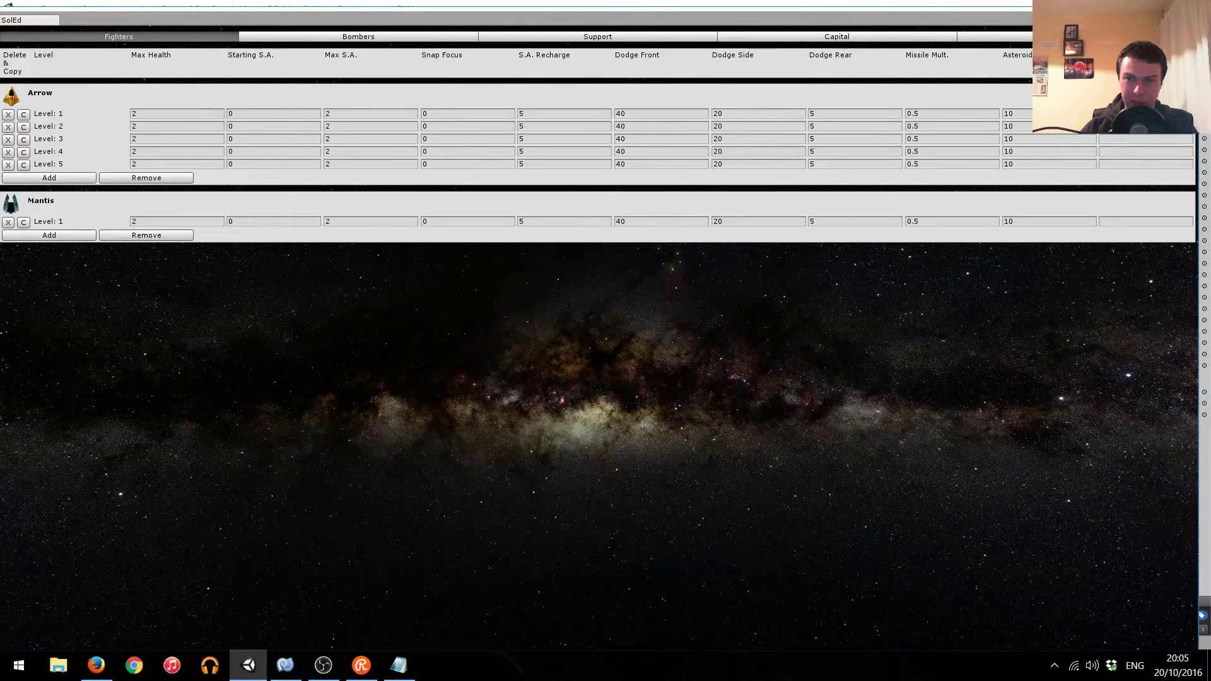
key("super+Down")
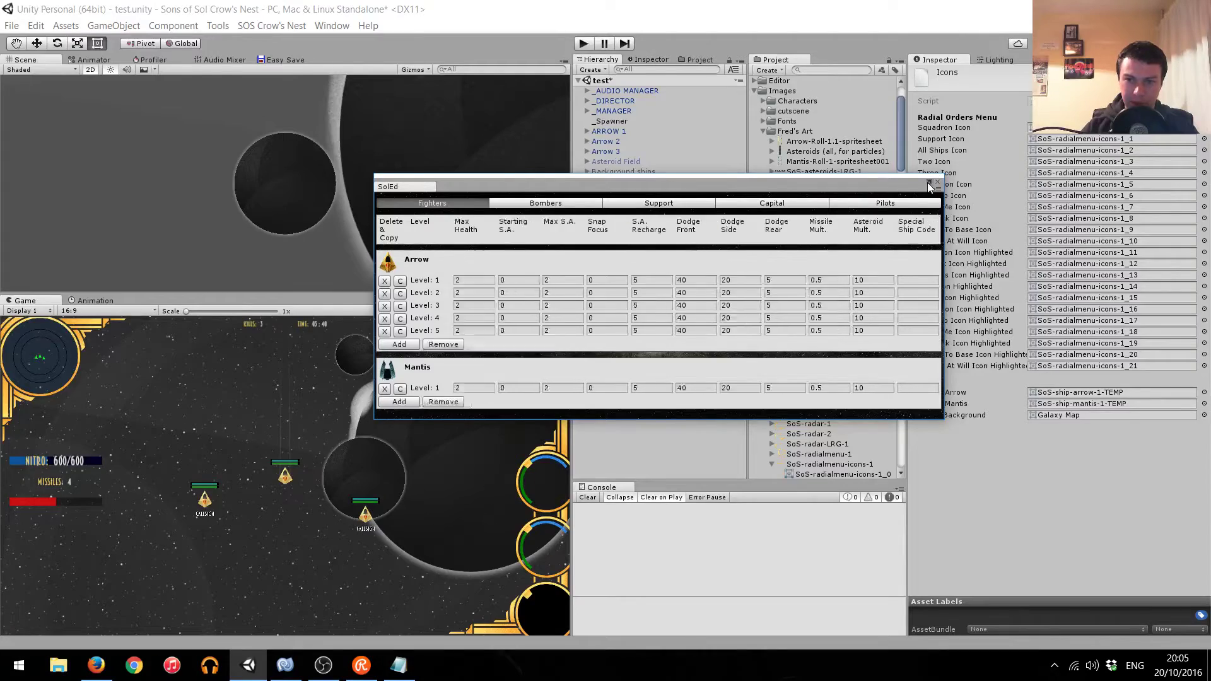
left_click(929, 183)
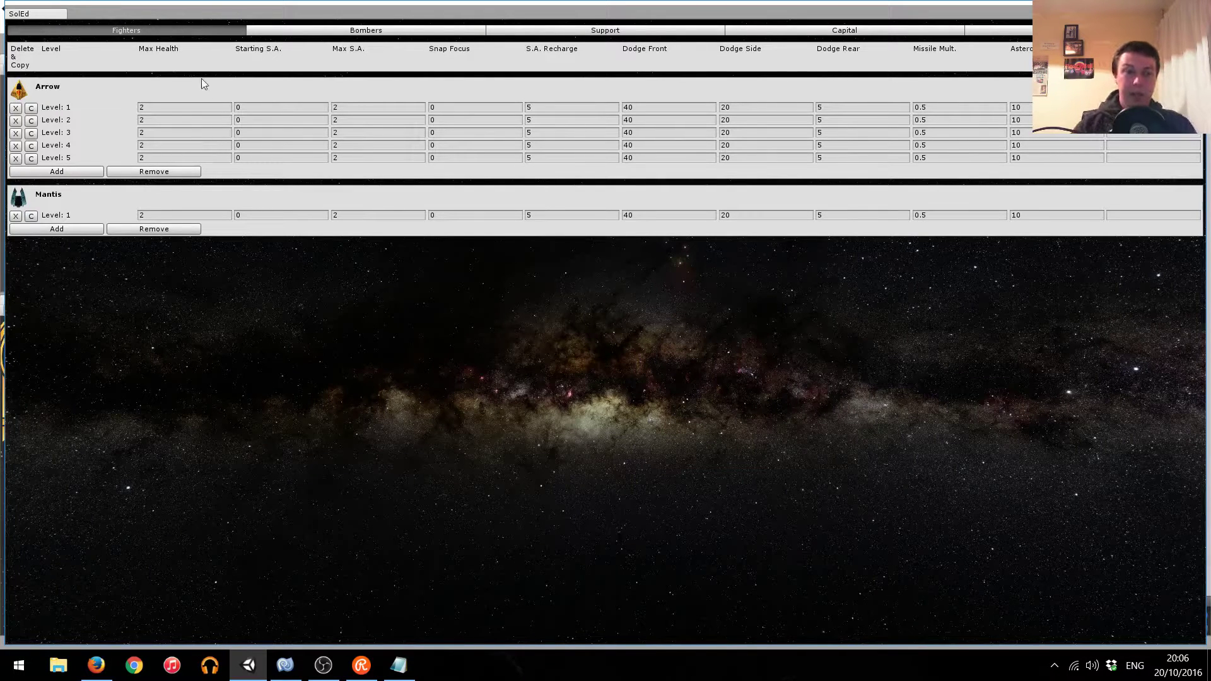
Add Mantis Level 2 and Level 3 rows and type 'example' as the third row's special ship code.
left_click(78, 229)
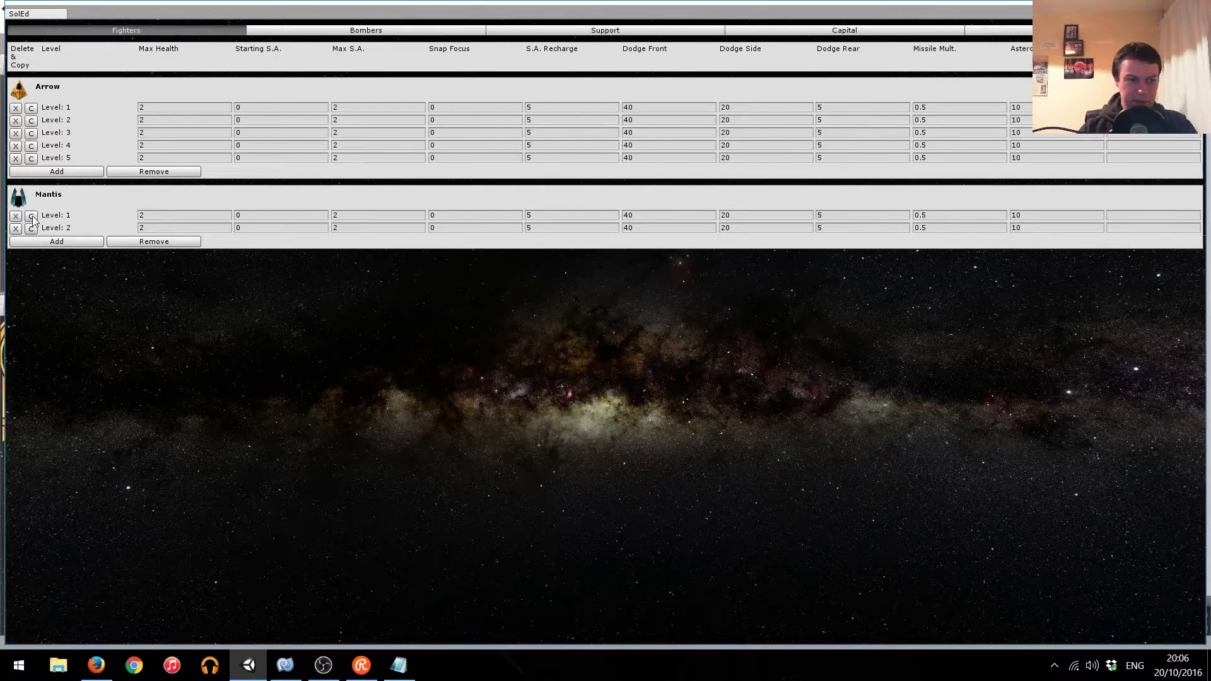
left_click(83, 243)
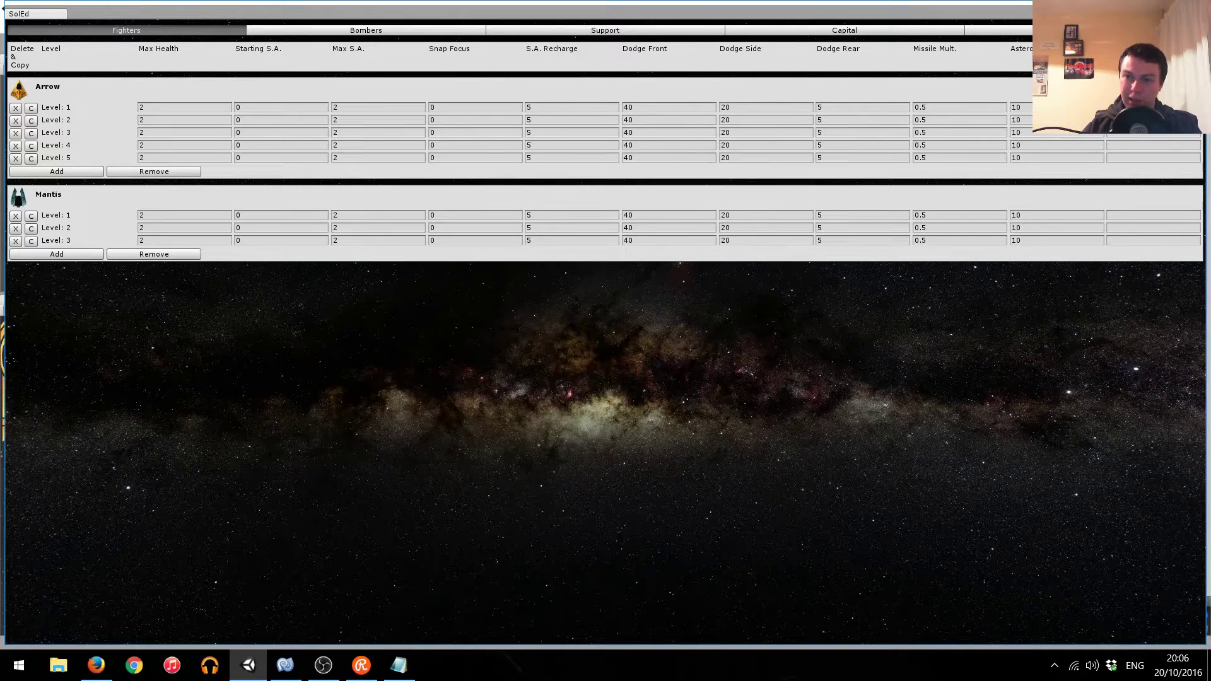
left_click(1134, 243)
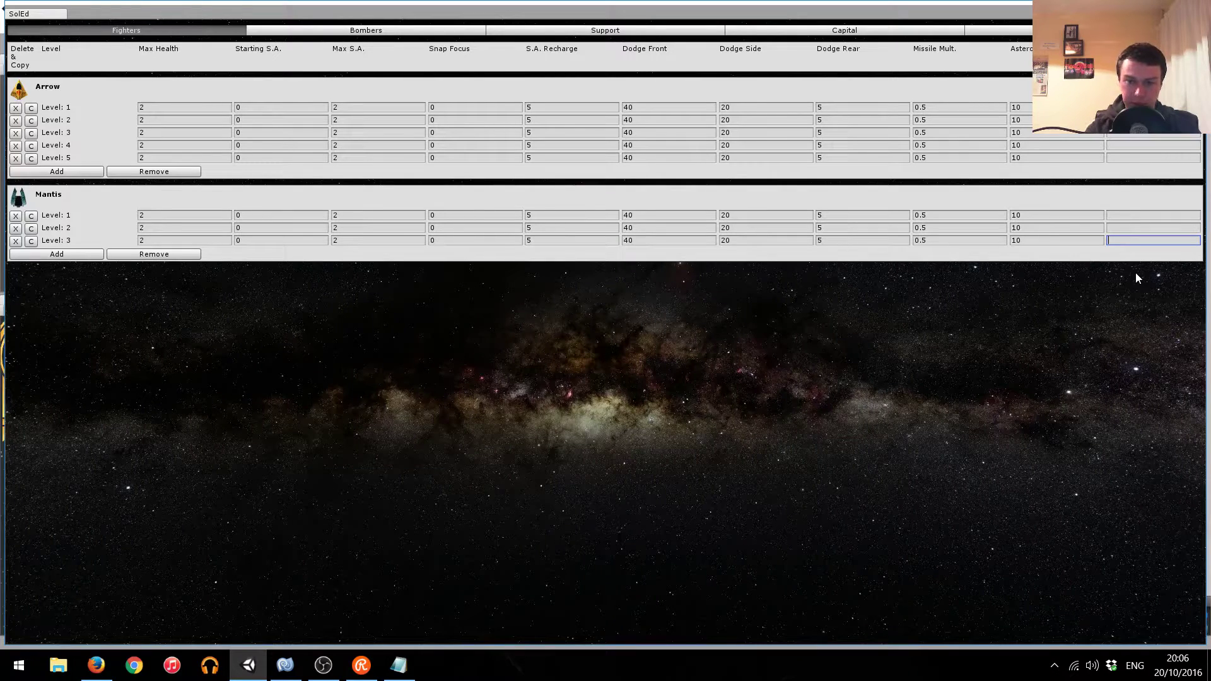
Complete the 'example' code and enter Max Health 10 in the Mantis Special row.
type("example")
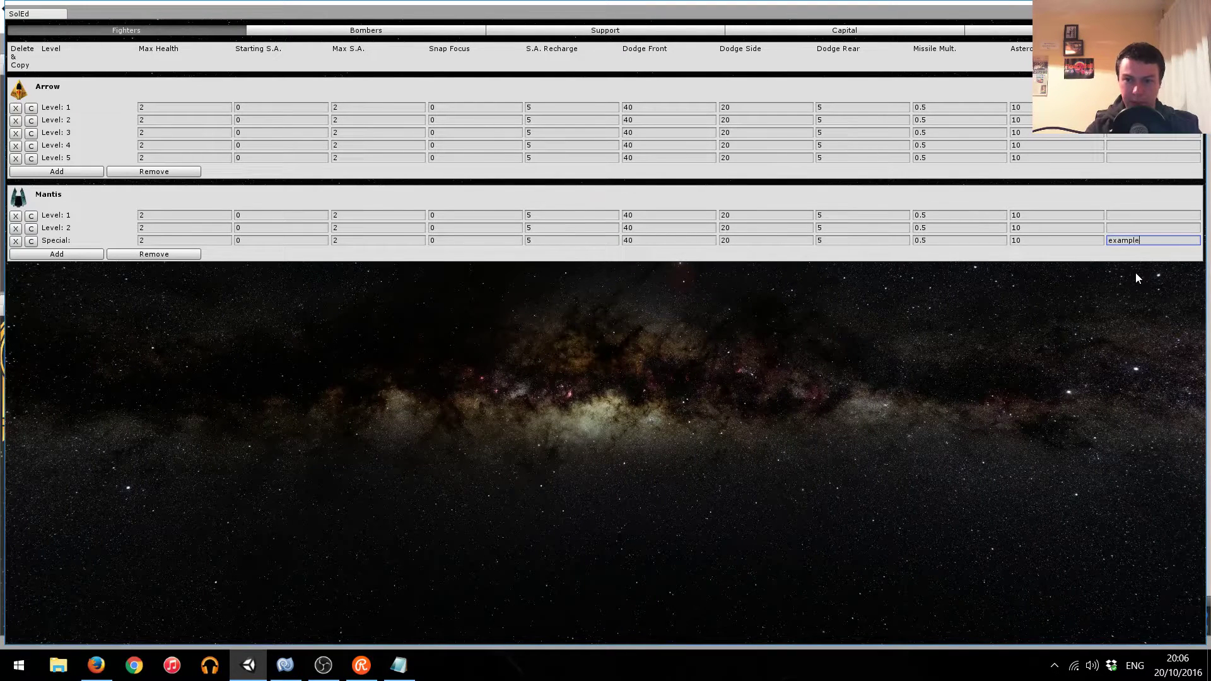
left_click(184, 240)
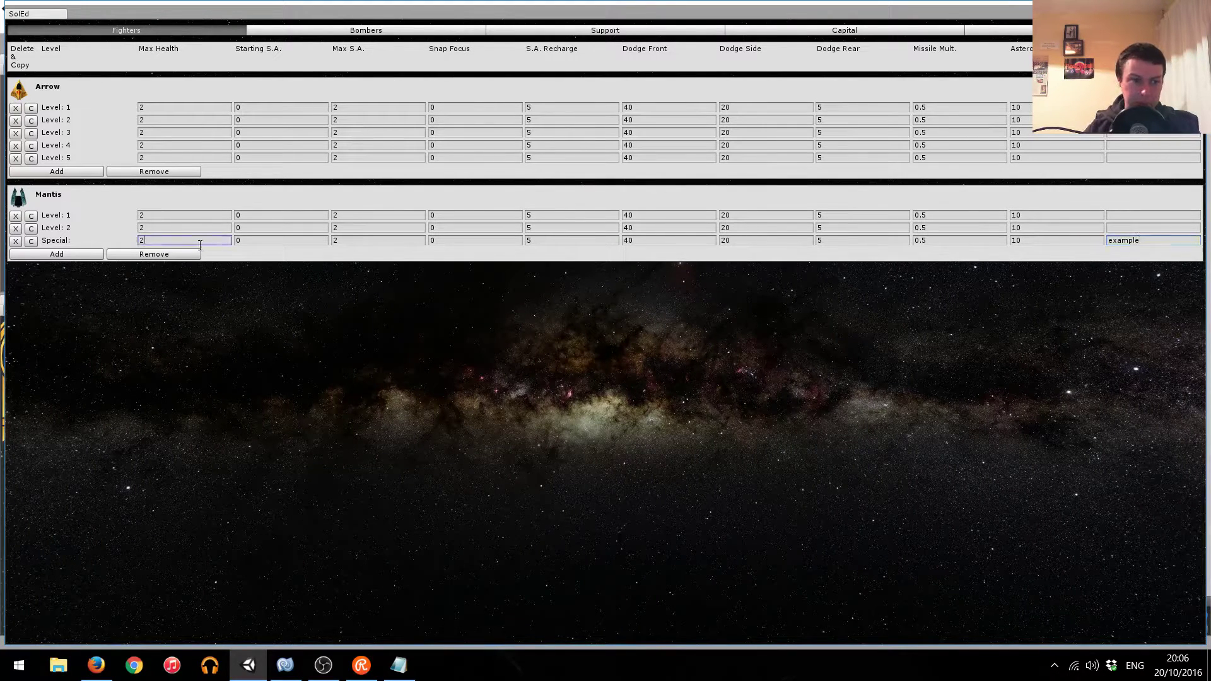
type("10")
key("Tab")
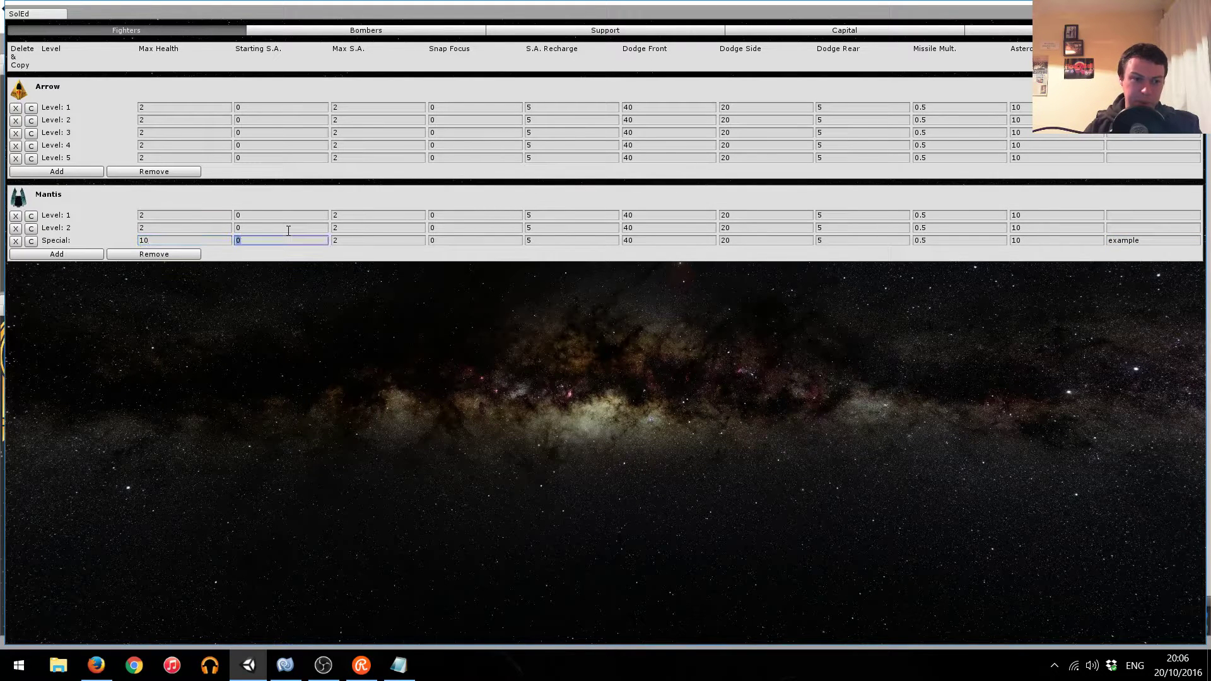
key("Tab")
Set the Special row's remaining stats to 0 and add a Mantis Level 4 row.
type("0")
key("Tab")
key("Tab")
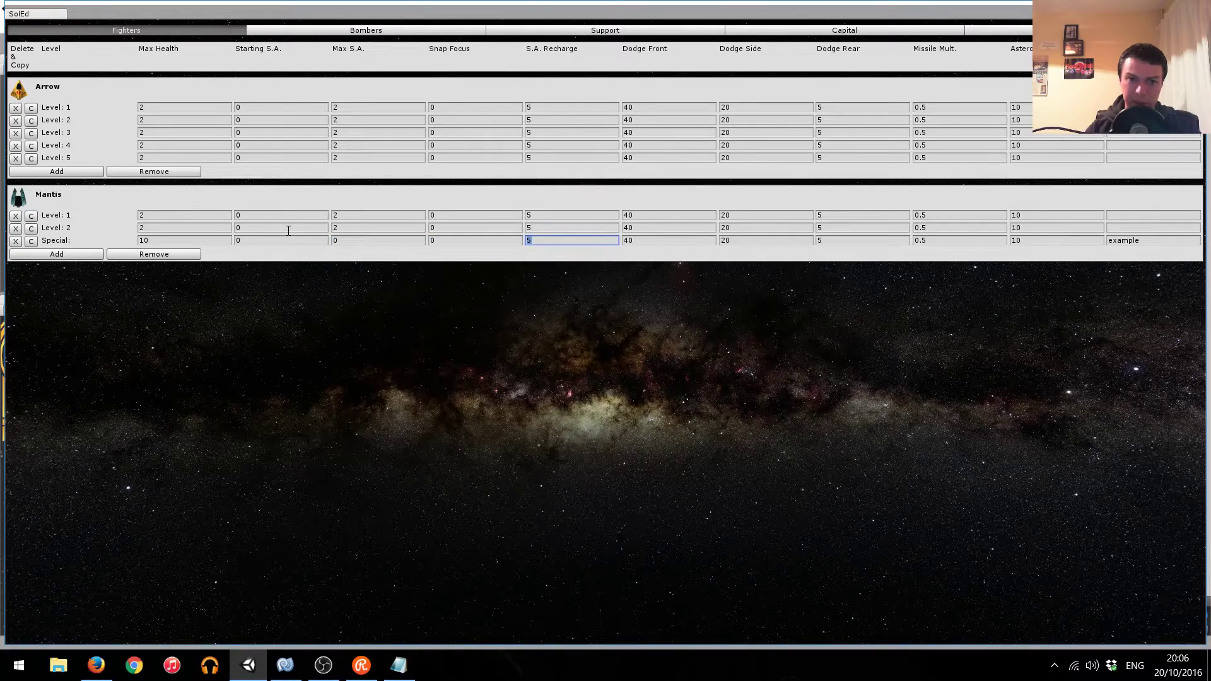
type("0")
key("Tab")
type("0")
key("Tab")
type("0\t0\t0")
key("Tab")
type("0")
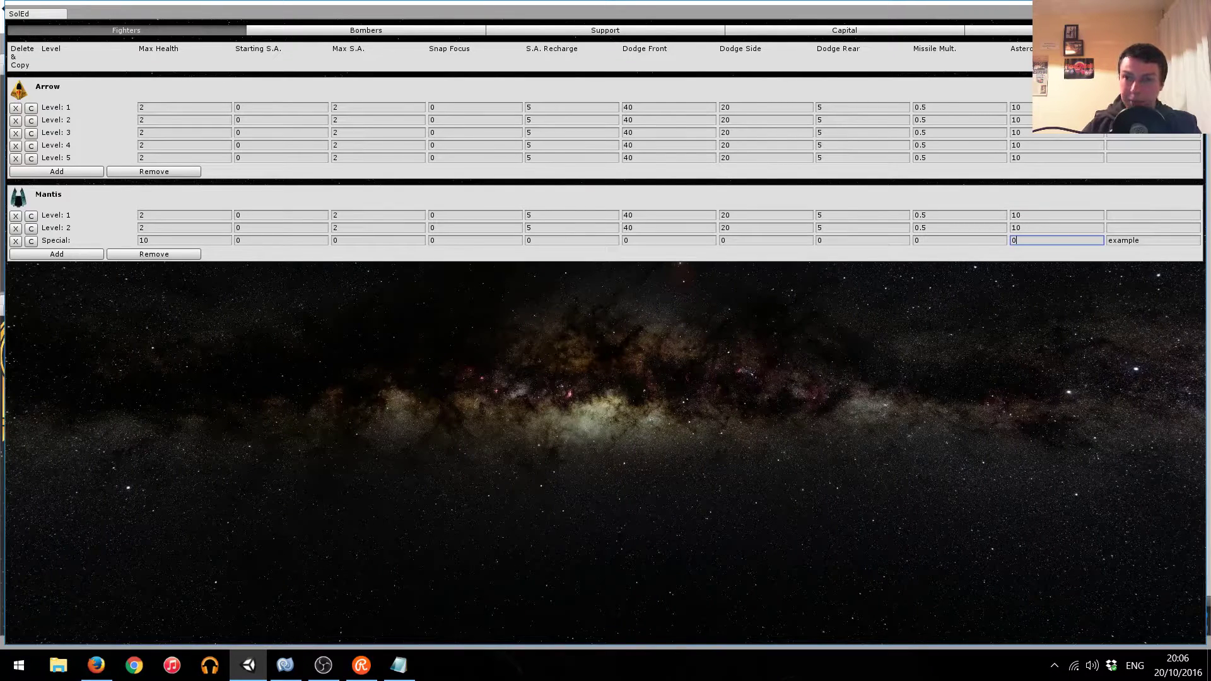
left_click(72, 255)
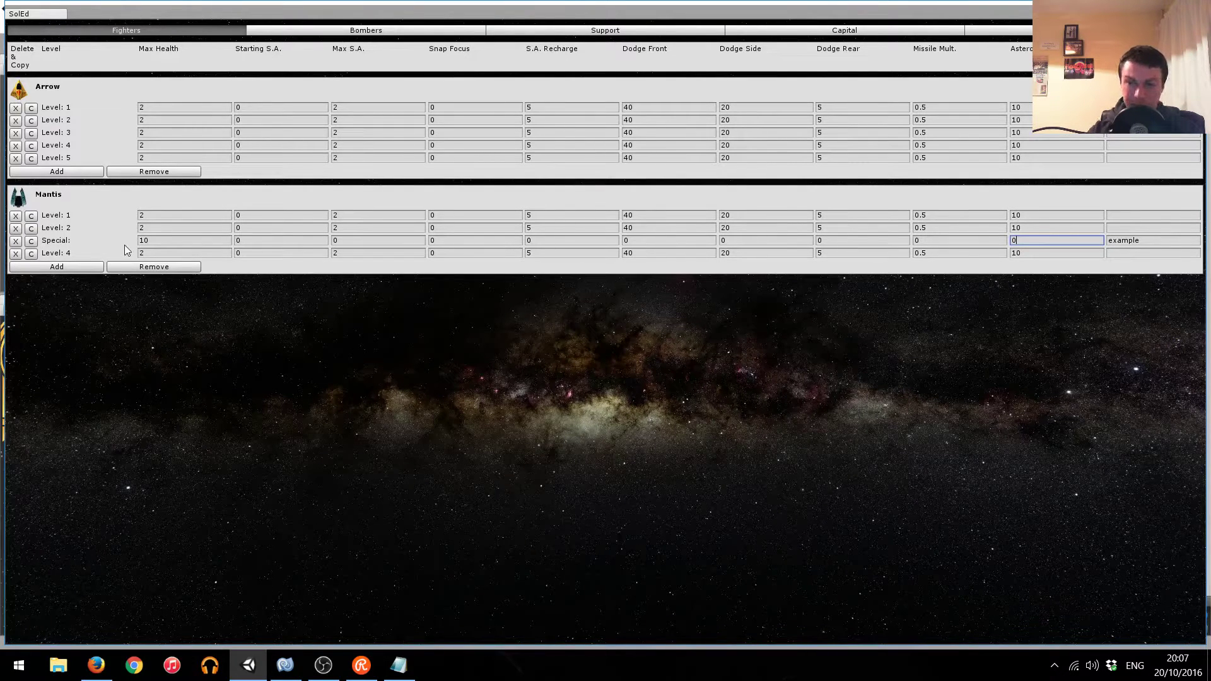
Duplicate the Mantis Special row, clear the copy's special ship code, and delete the Level 5 row.
left_click(32, 242)
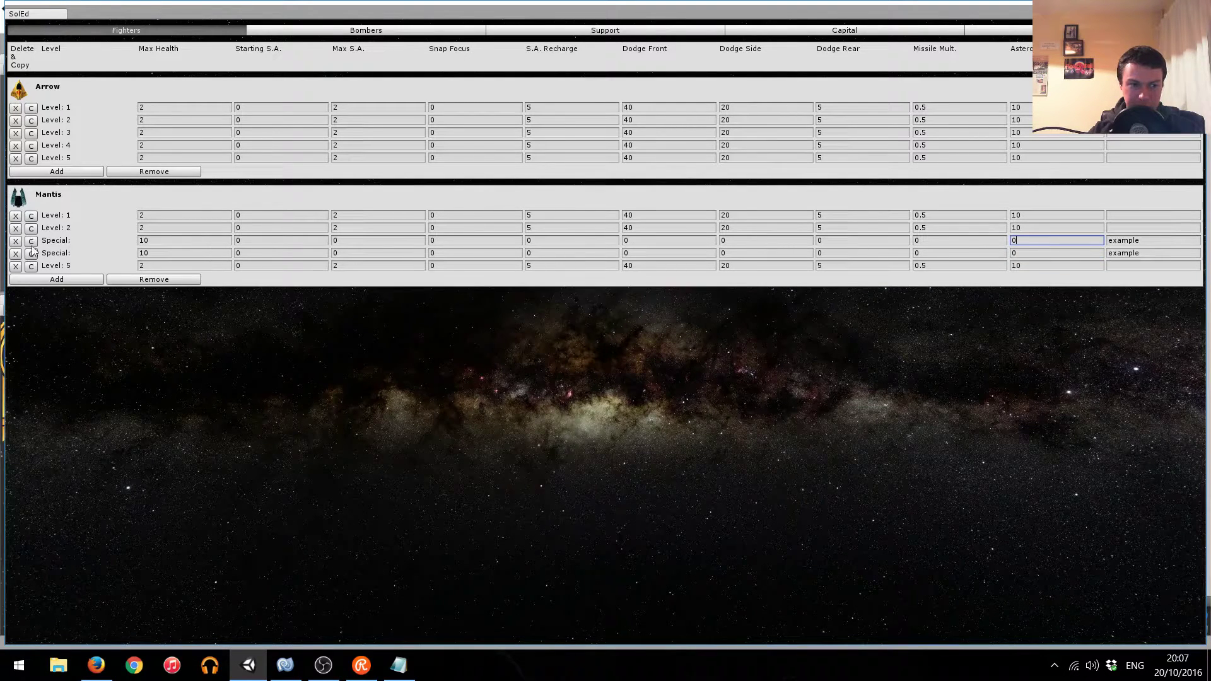
double_click(1147, 246)
key("BackSpace")
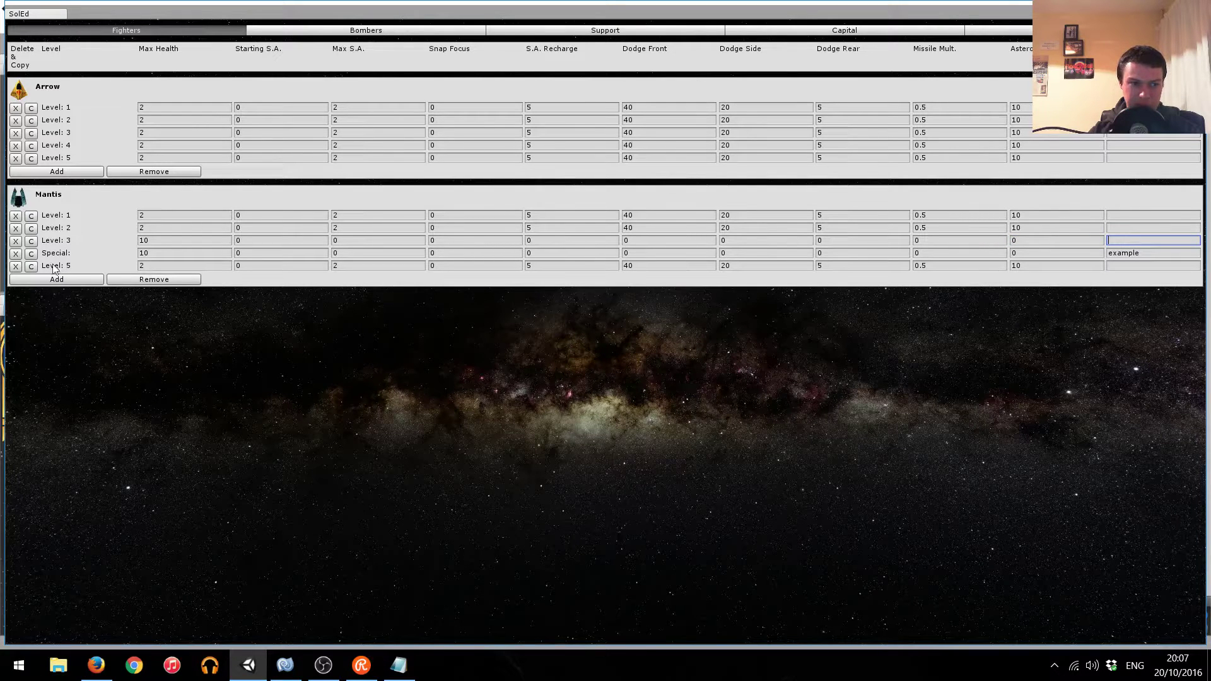
left_click(16, 267)
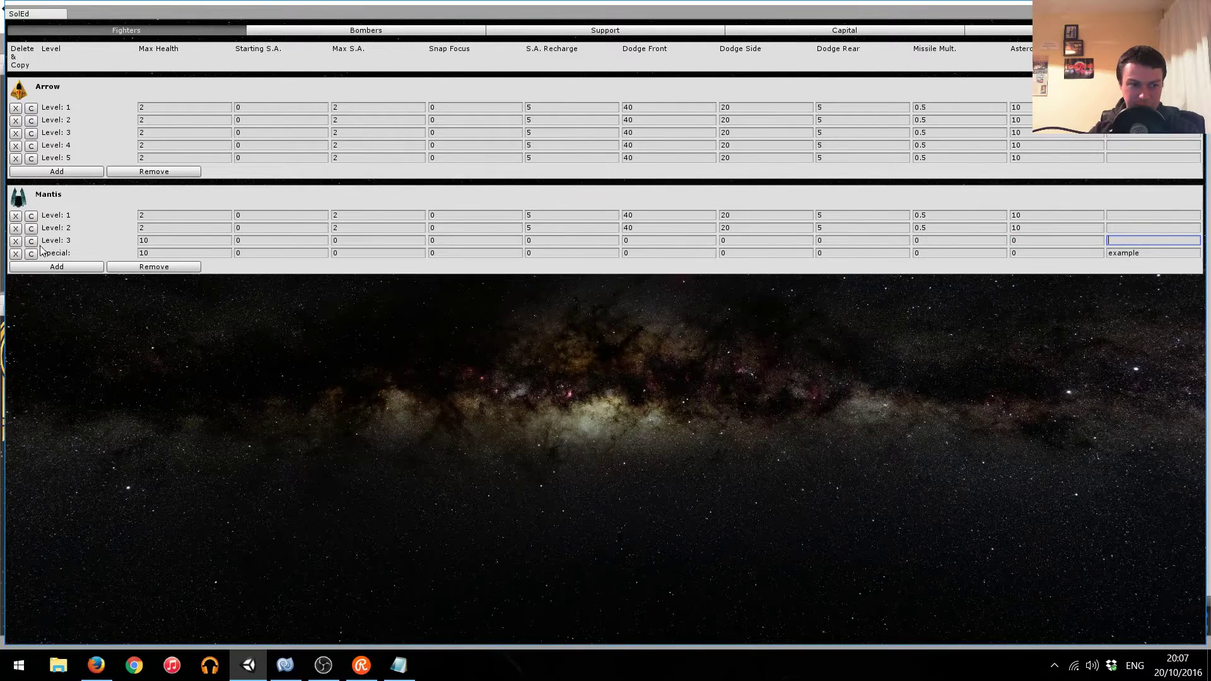
Remove the extra Mantis Level 3 and 4 rows and set Special's Max Health to 50.
left_click(31, 241)
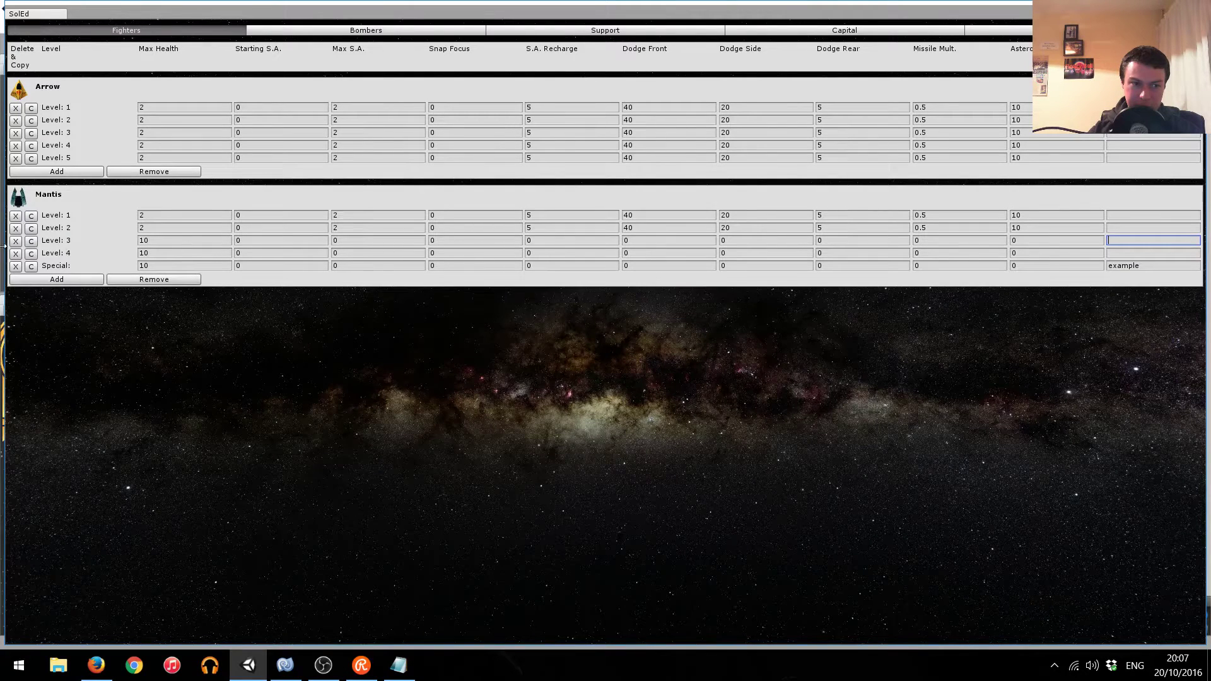
left_click(15, 253)
left_click(16, 241)
double_click(196, 241)
type("50")
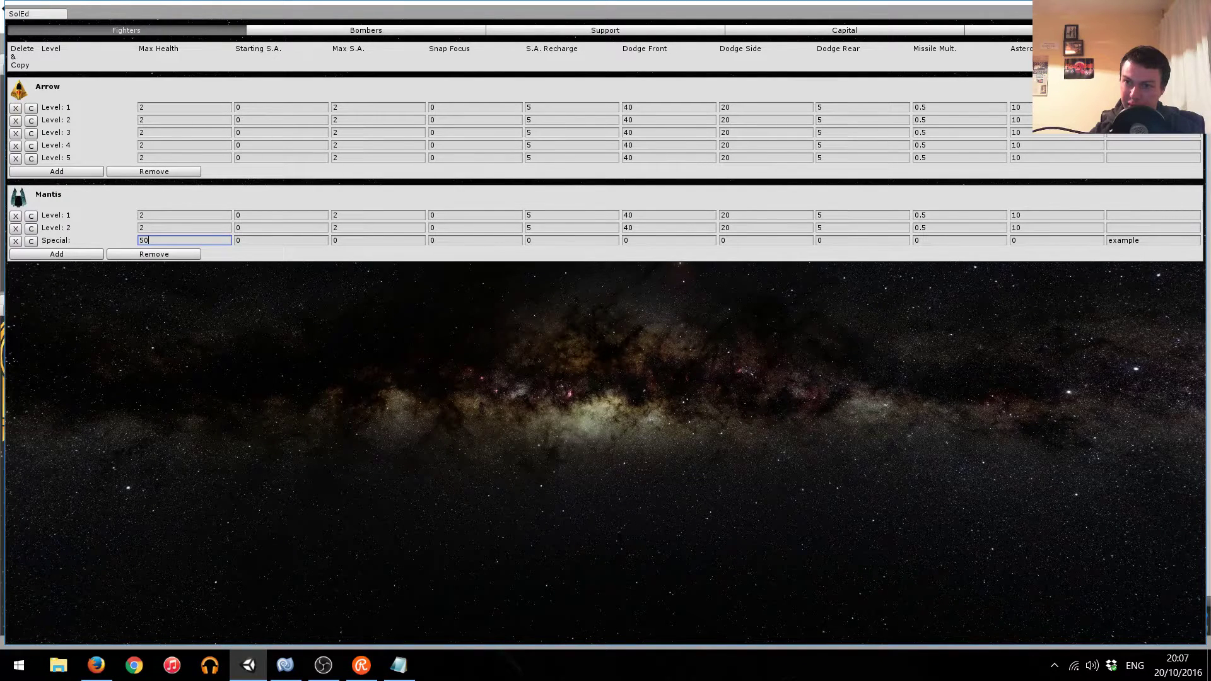
Dock the SolEd editor beside the Easy Save panel and select the Mantis Fighter.
key("shift+space")
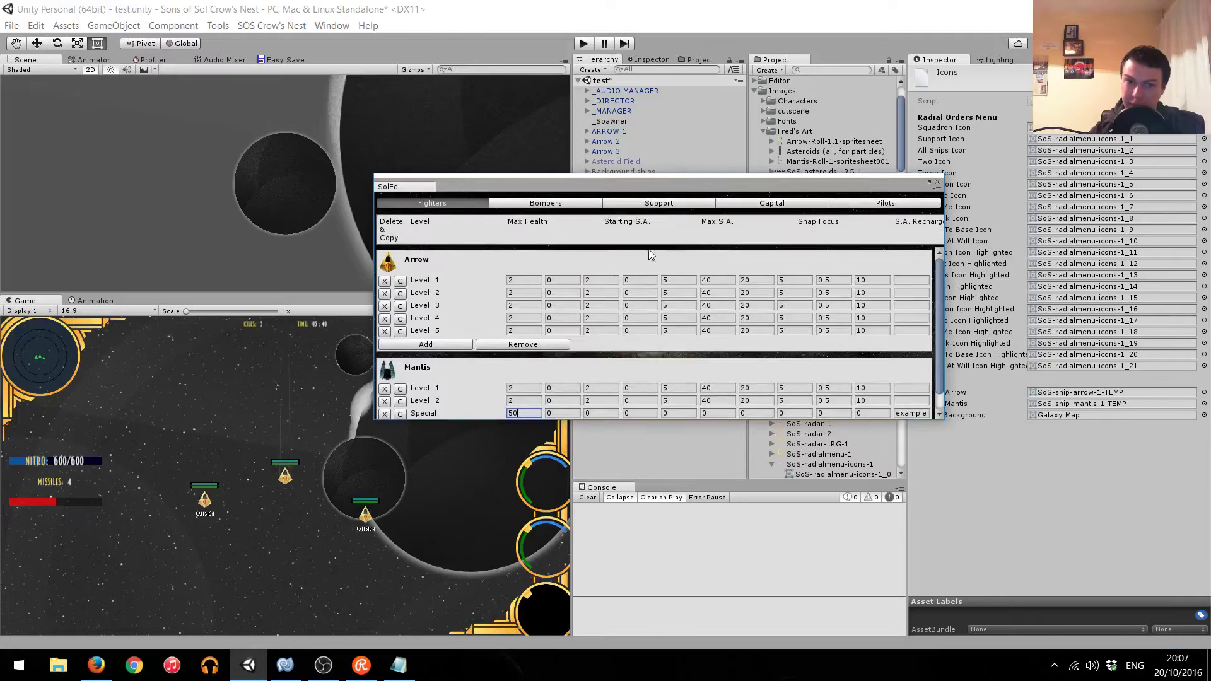
left_click_drag(404, 188, 364, 66)
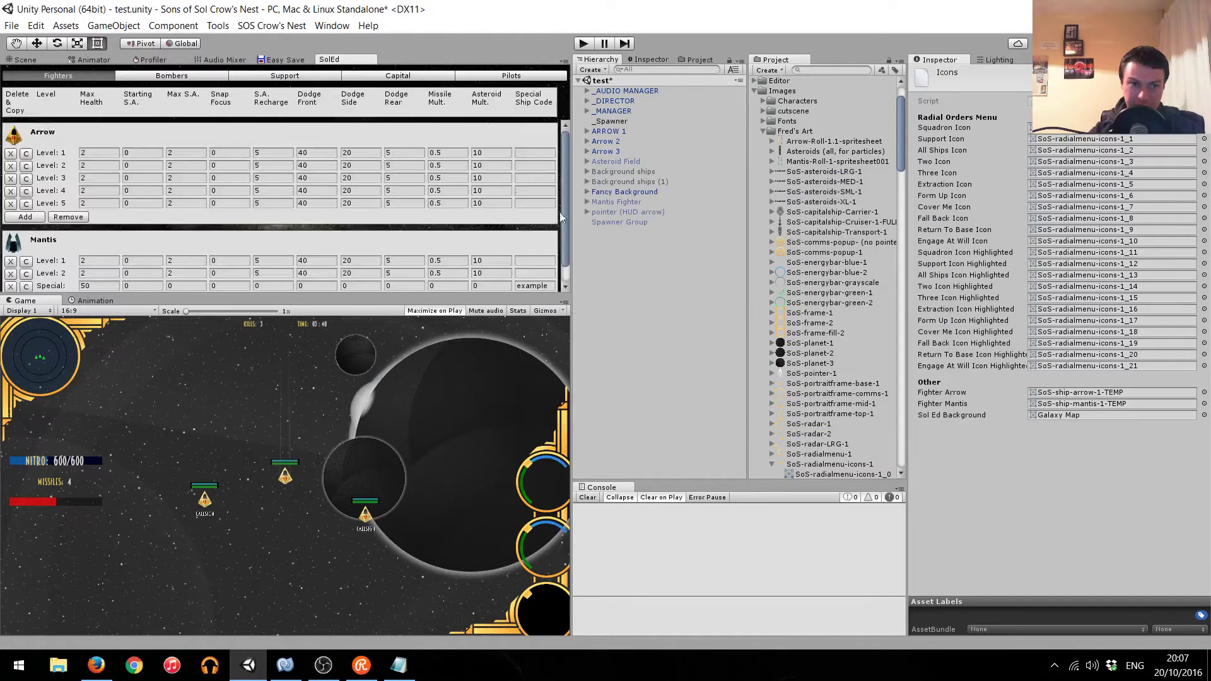
left_click(627, 201)
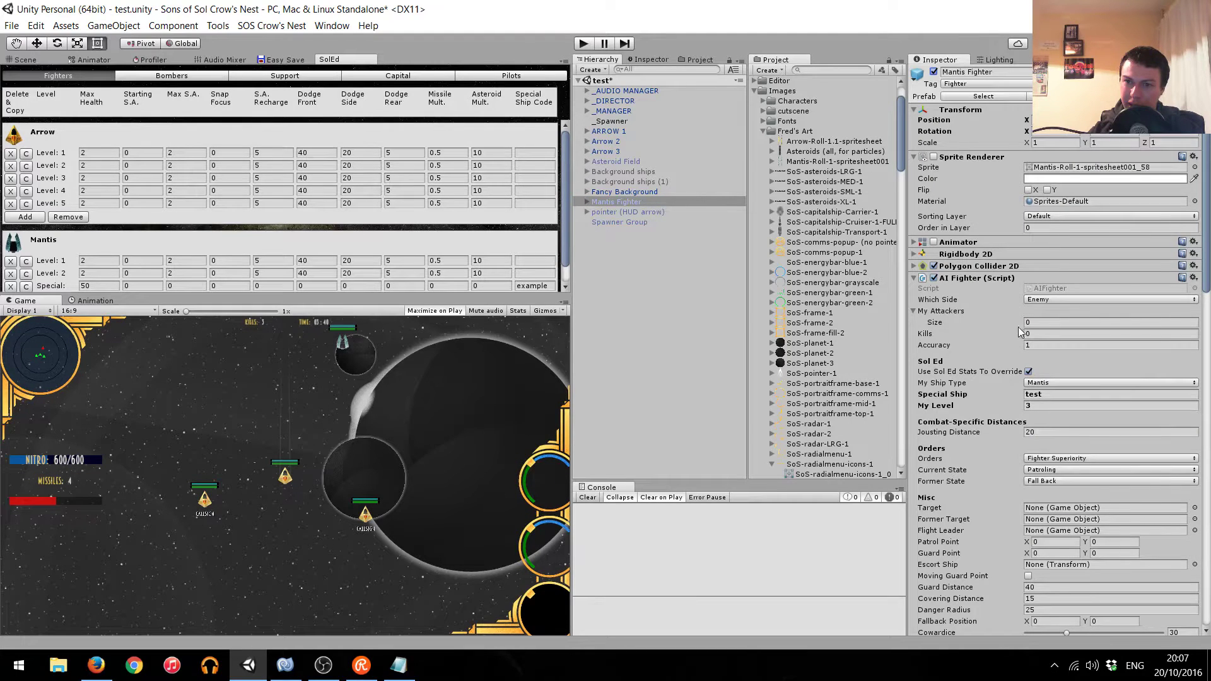
scroll(1047, 322, "down", 3)
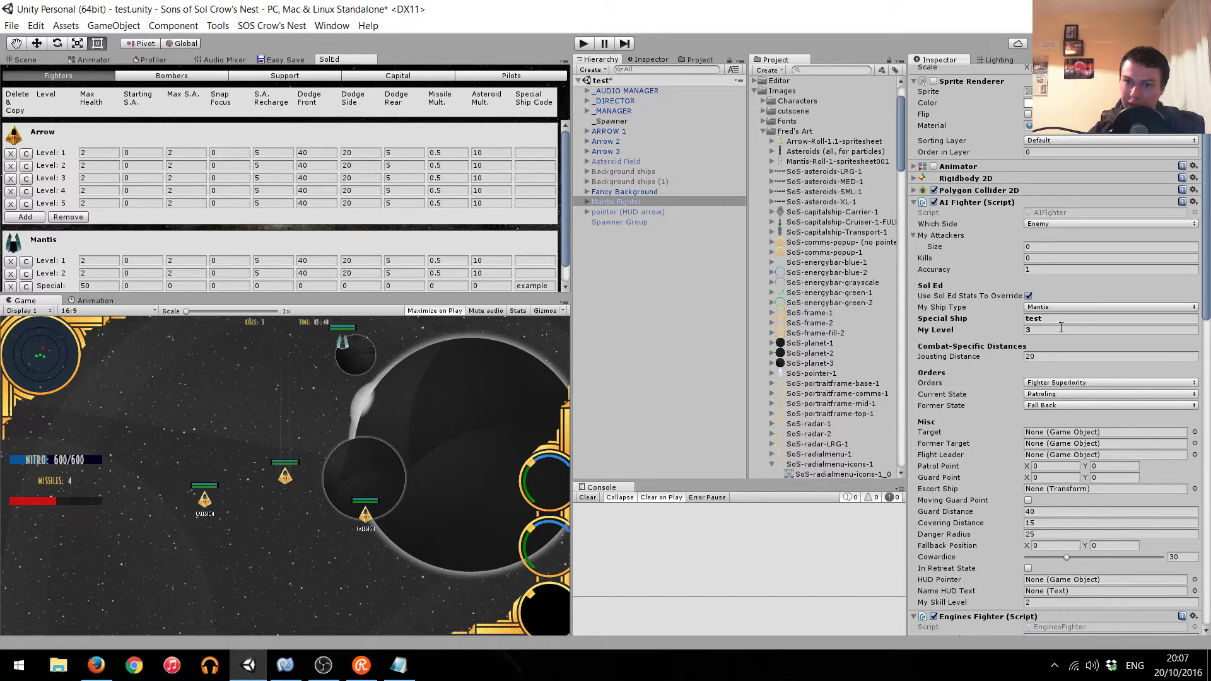
Set the Mantis Fighter's Special Ship value to 'example' and play the scene.
left_click(1060, 320)
type("example")
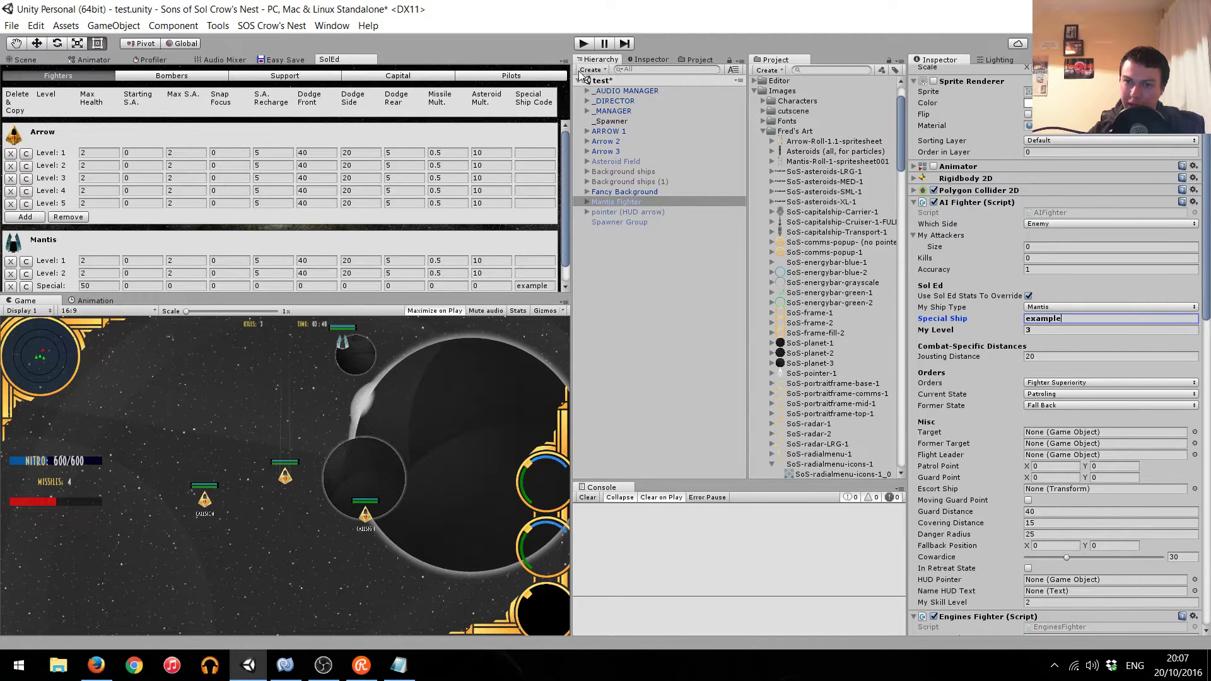
left_click(582, 44)
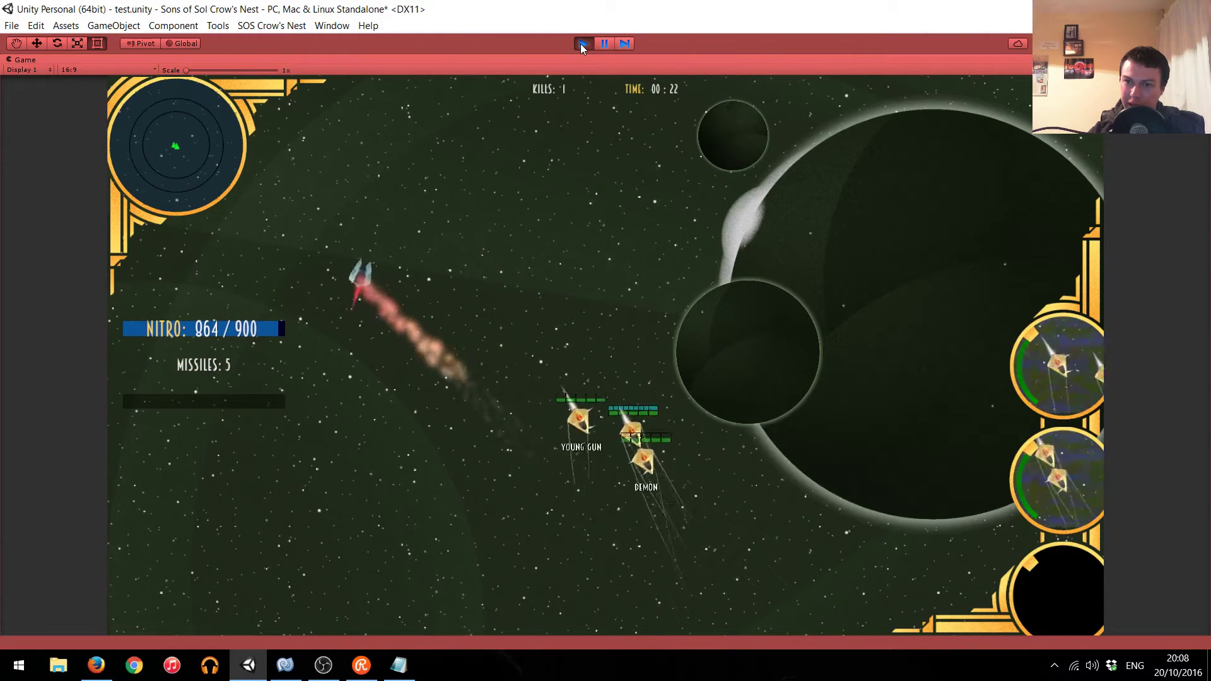
Stop the running play test to return to the editor with SolEd docked.
left_click(582, 43)
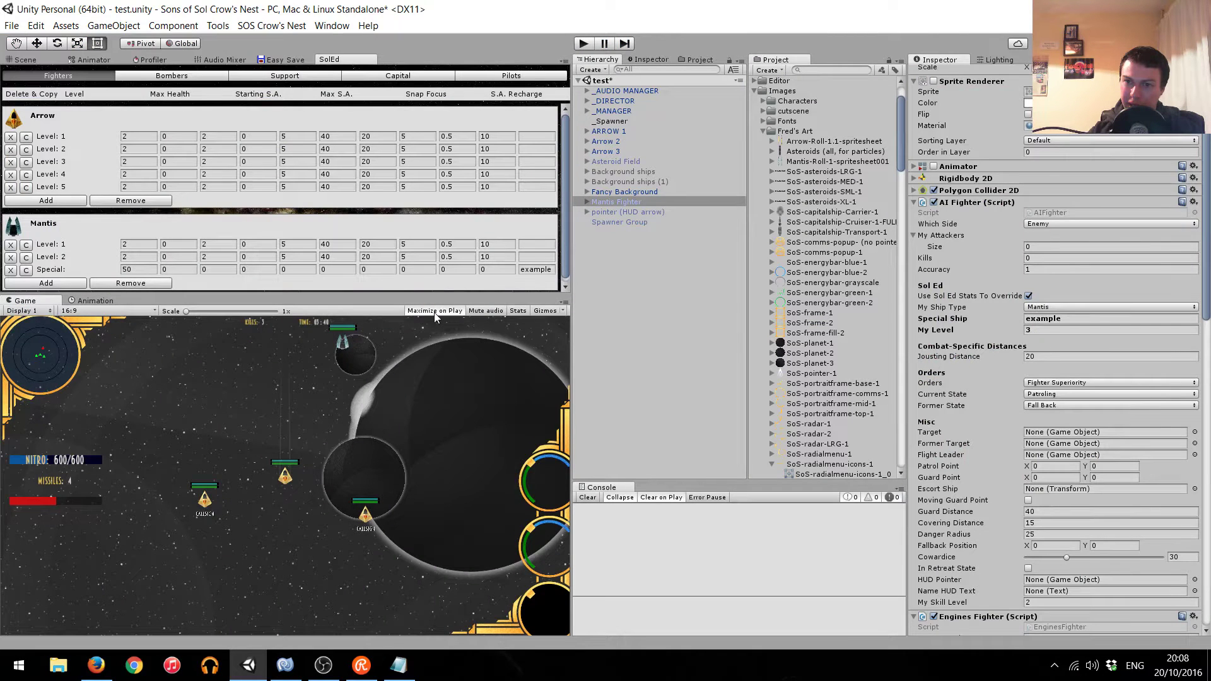
Select the Mantis Fighter's Dual Cannons weapon and set its Ammo to 900.
left_click(630, 203)
key("Right")
key("Down")
key("Down")
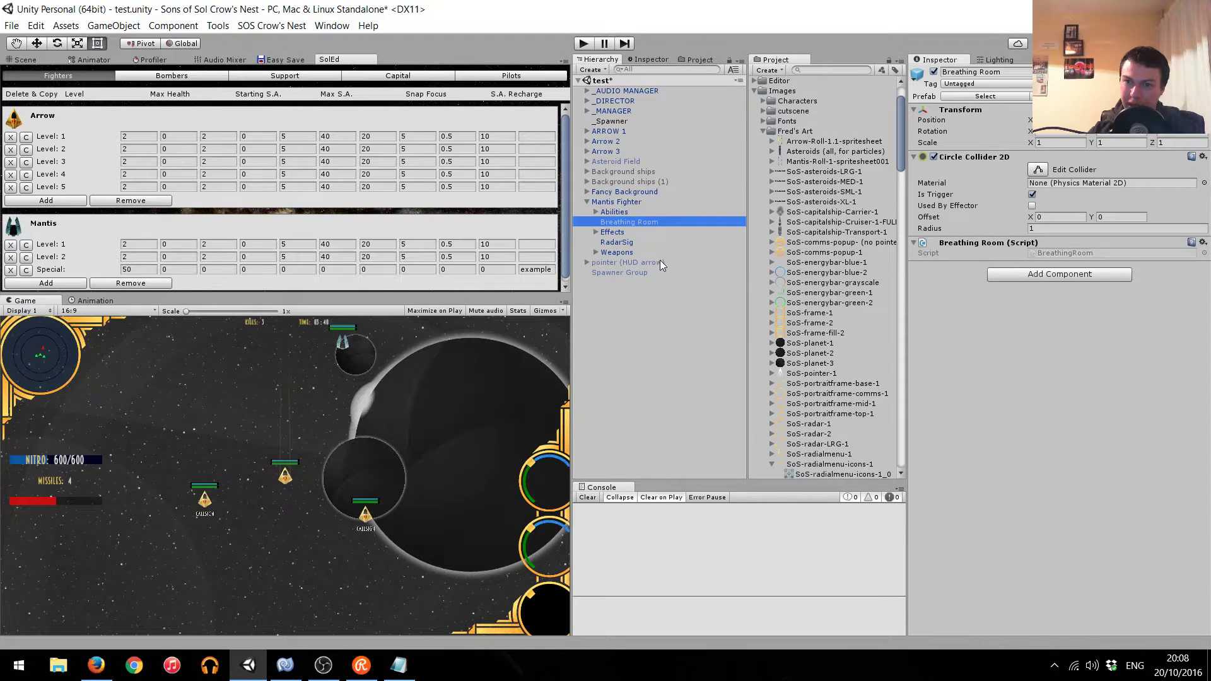
key("Down")
key("Down")
key("Down")
key("Right")
key("Down")
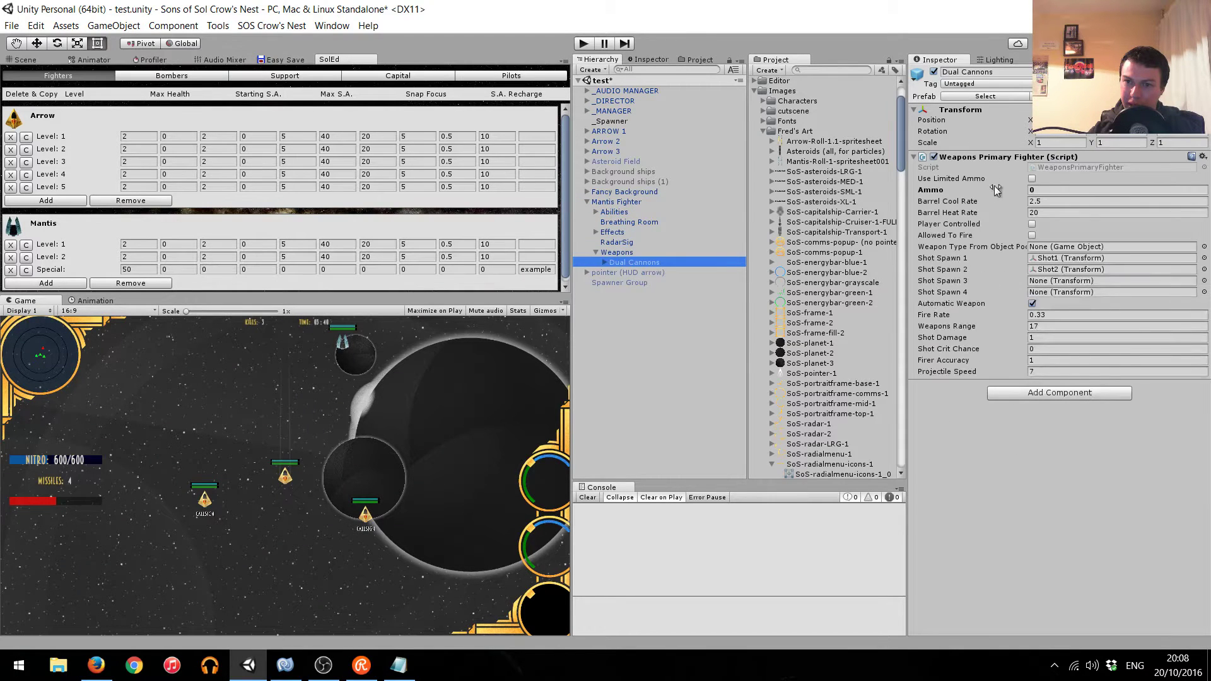
left_click(1066, 190)
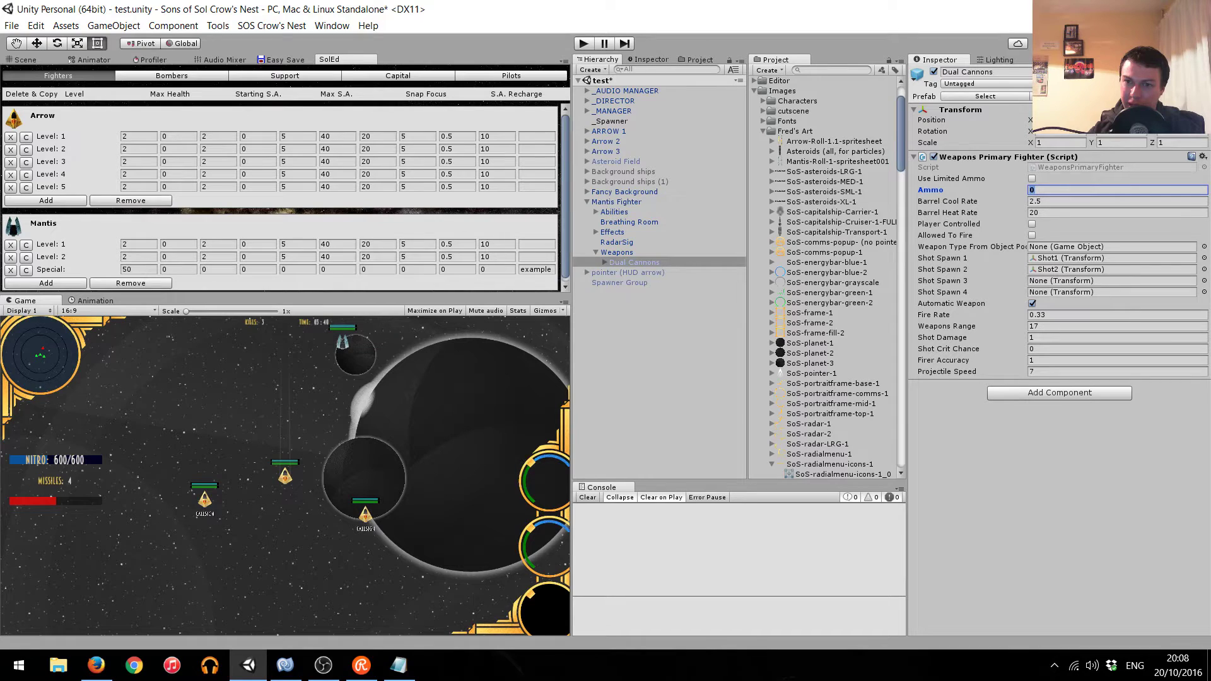
type("900")
left_click(627, 201)
left_click(623, 263)
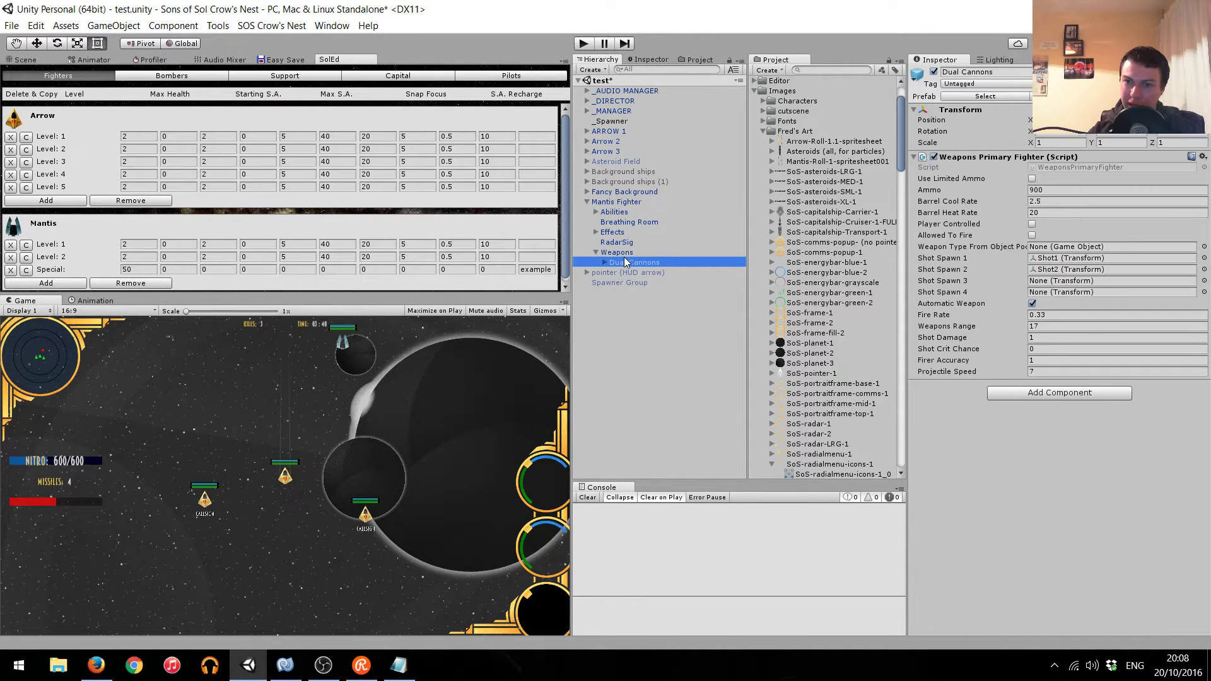
Bring the Scene view back and select the Mantis Fighter together with Arrow 3.
left_click(631, 202)
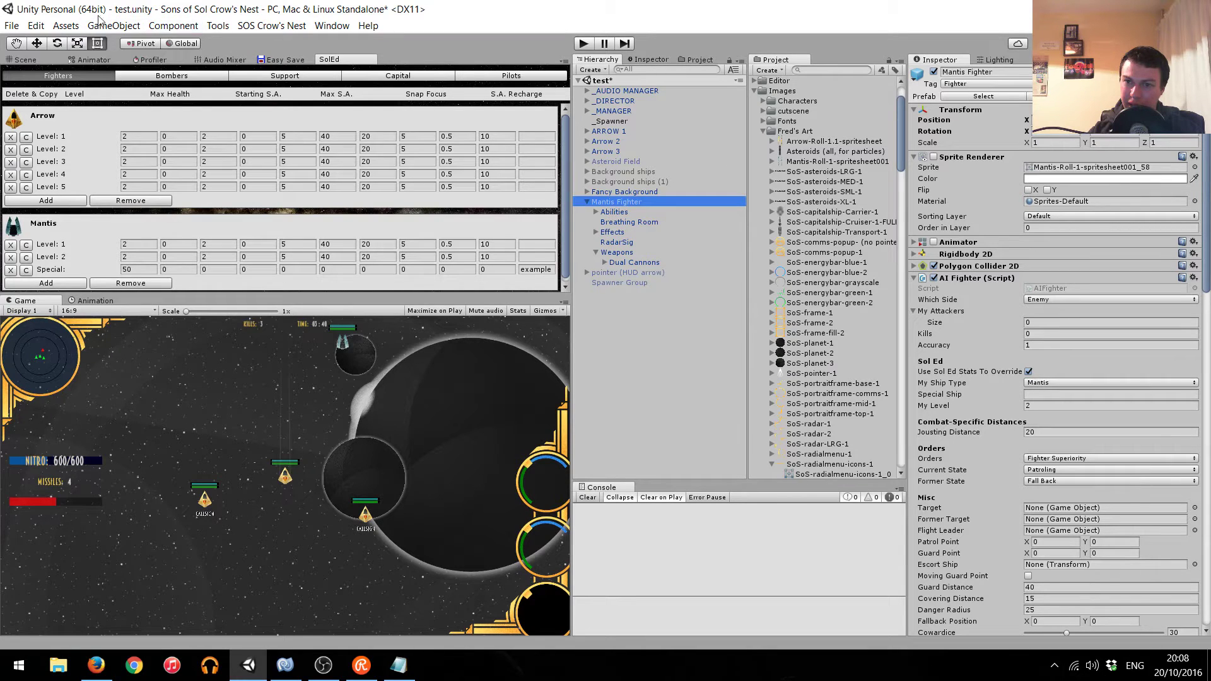
left_click(25, 61)
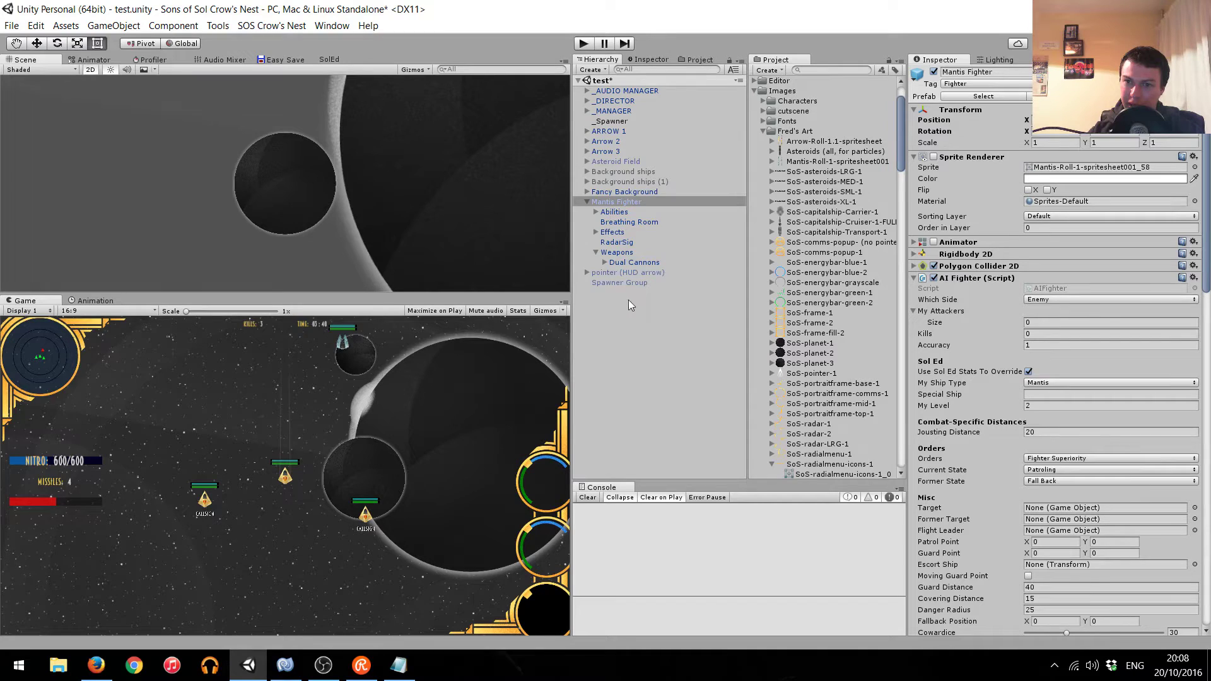
left_click(606, 153, "ctrl")
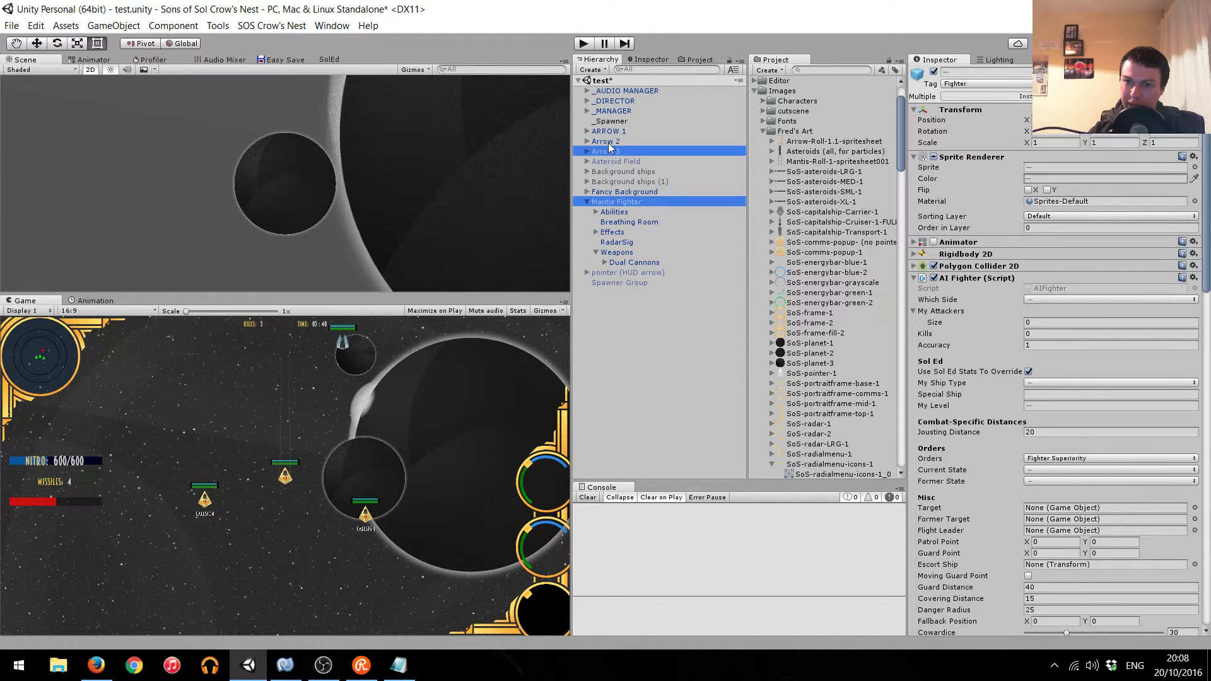
Deactivate Arrow 2, Arrow 3 and Mantis Fighter, save the test scene, then open File Explorer.
left_click(605, 142, "ctrl")
left_click(934, 71)
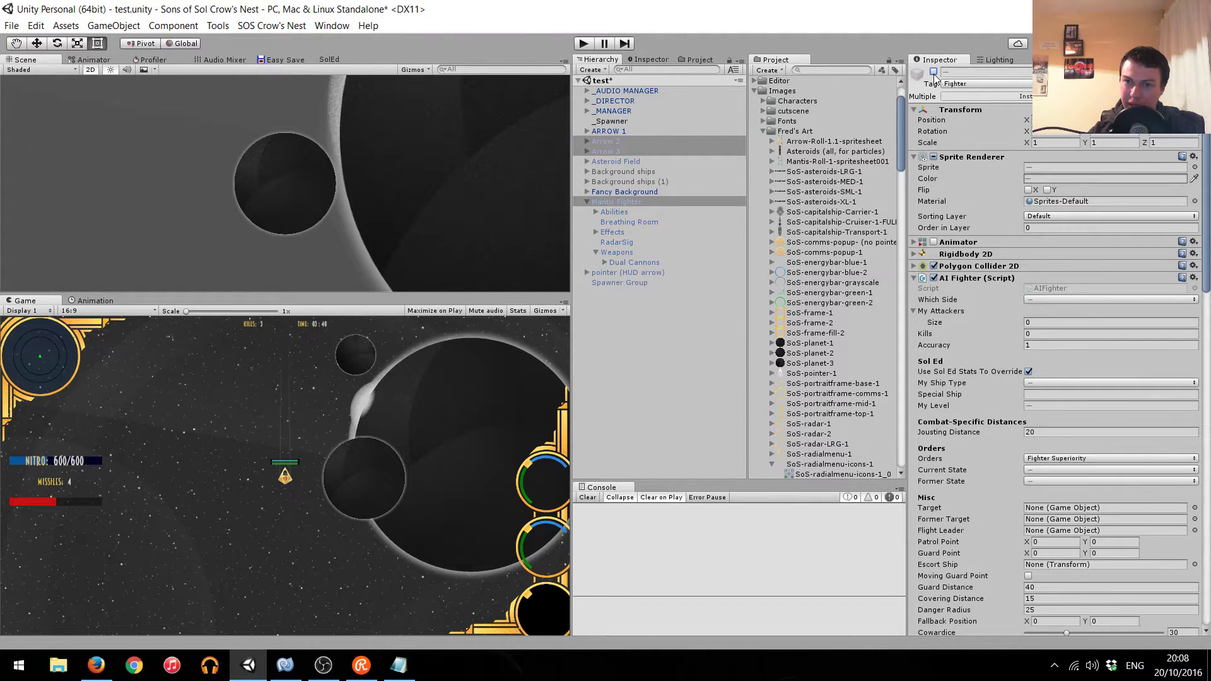
key("ctrl+s")
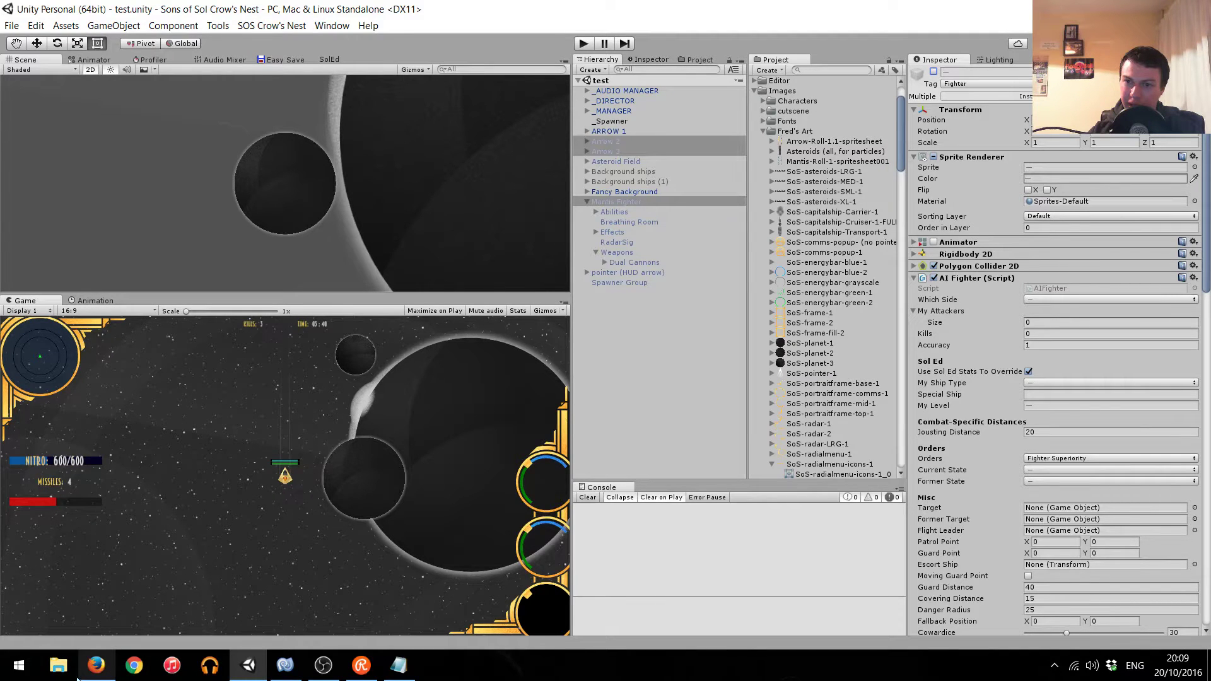
left_click(59, 666)
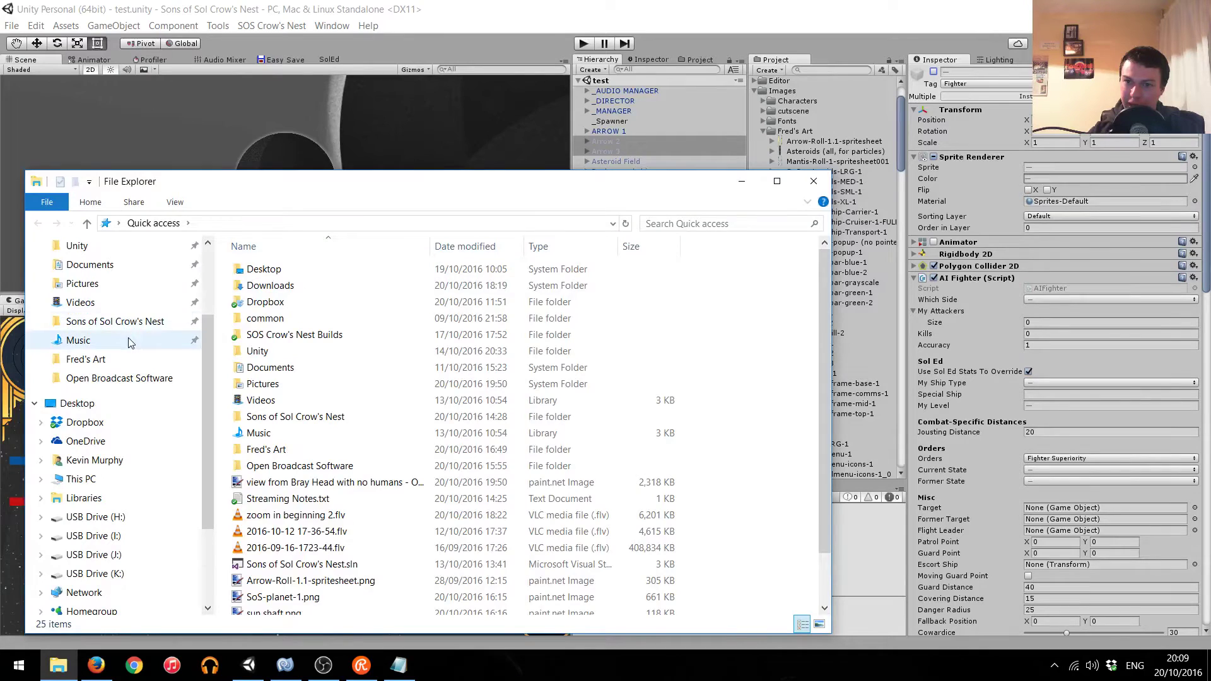
Browse from the Crow's Nest project folder into SOS Crow's Nest Builds > demo (PC) v1.8.1.
left_click(119, 322)
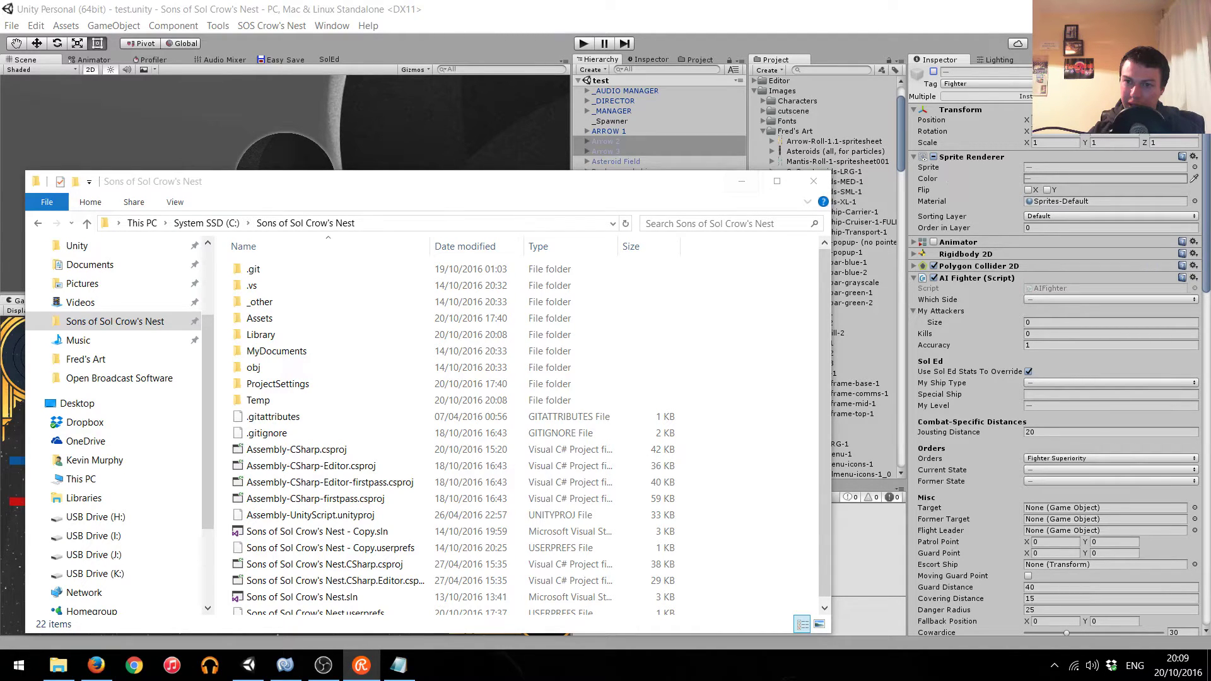
left_click(742, 181)
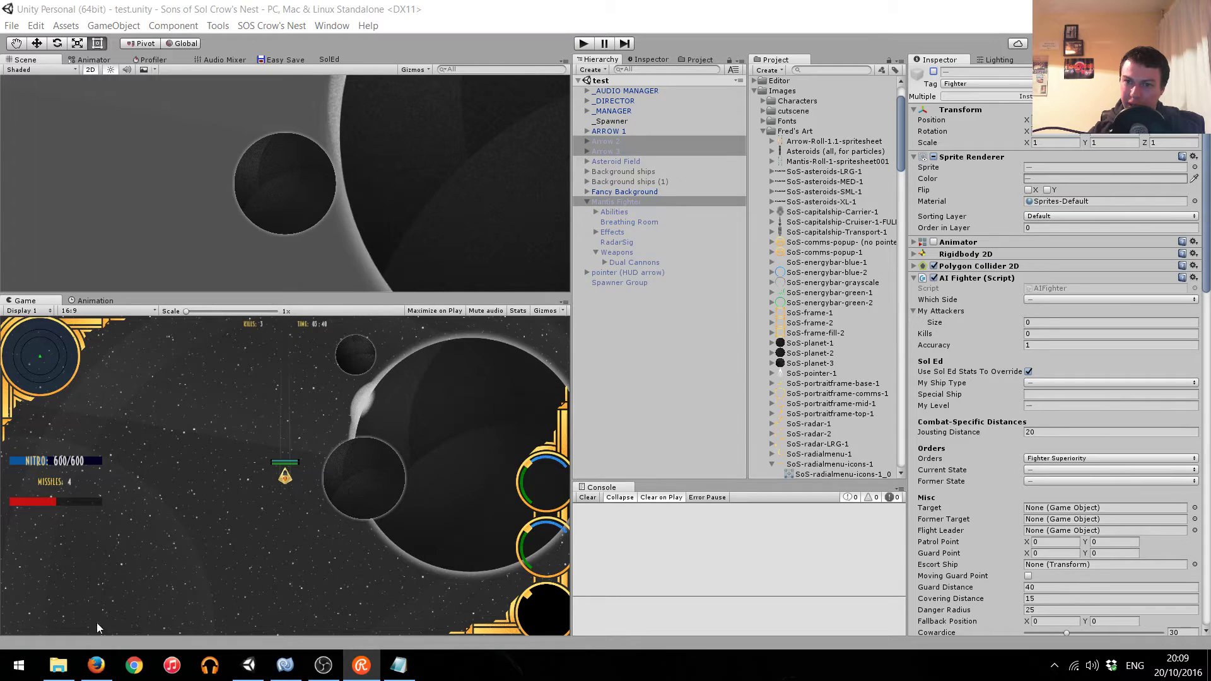
left_click(59, 666)
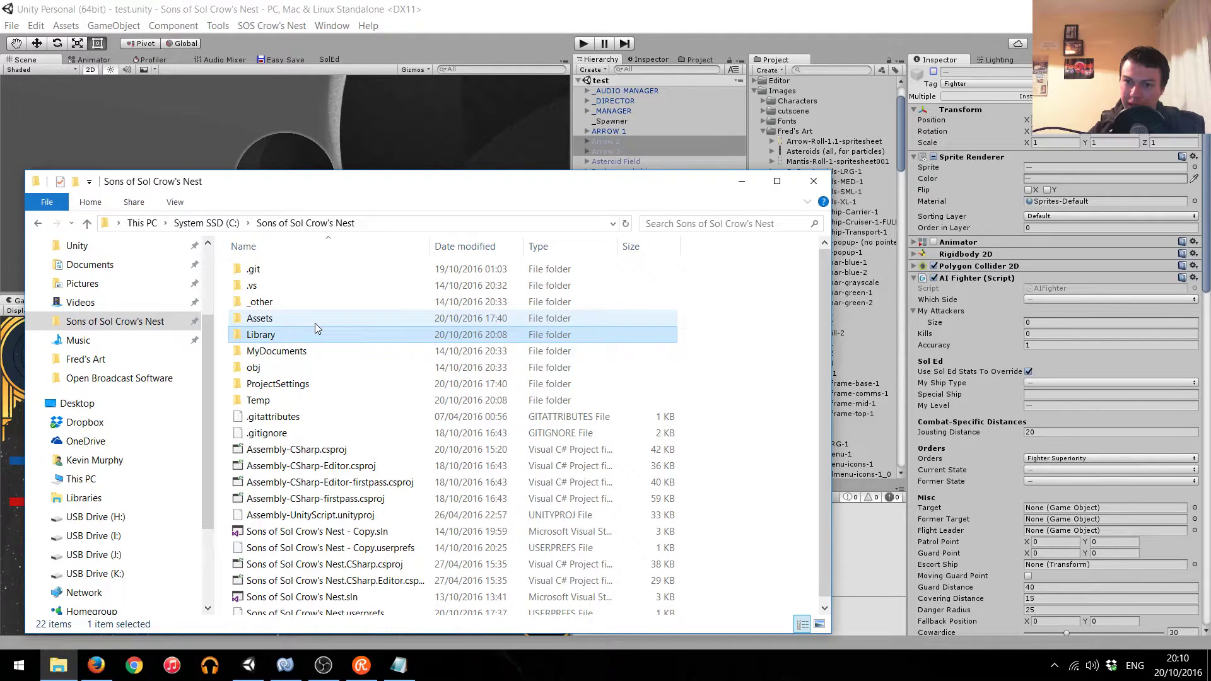
scroll(152, 372, "up", 2)
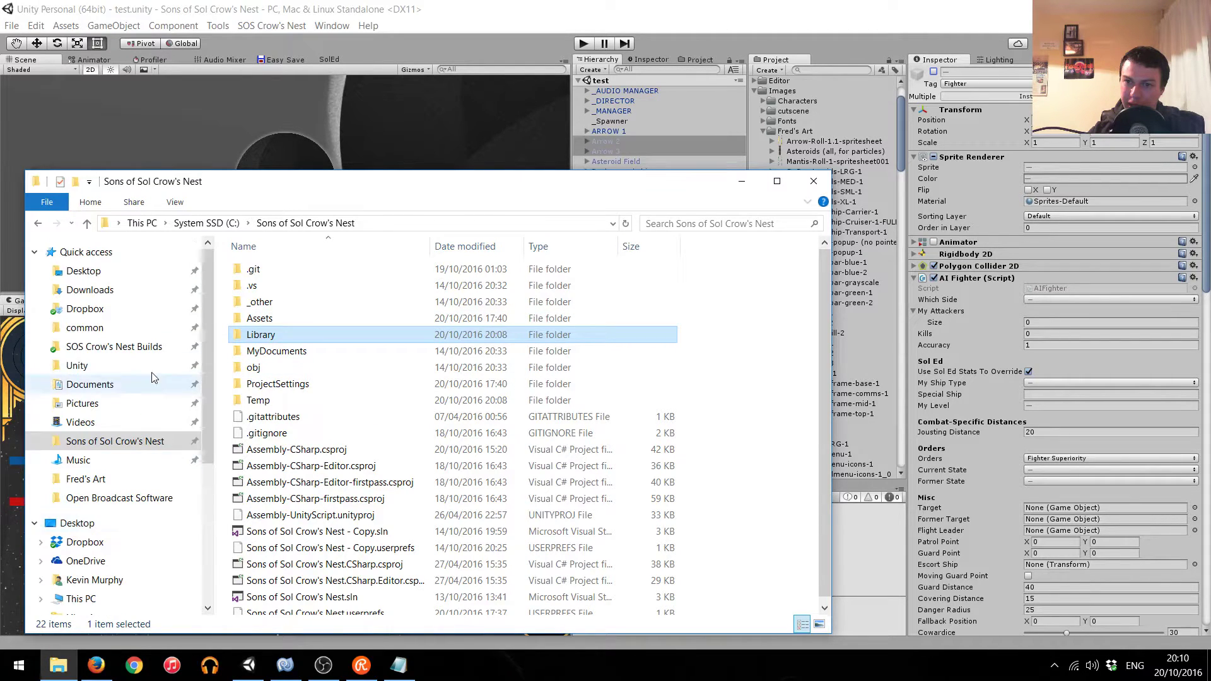
left_click(113, 347)
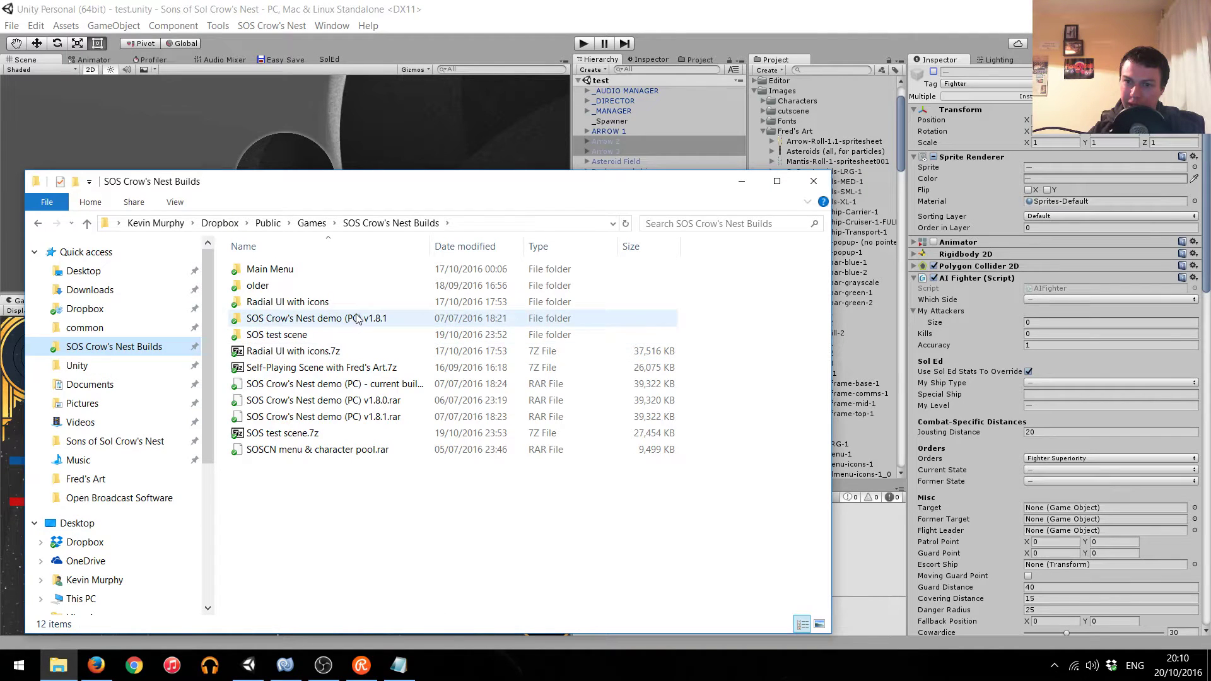
double_click(324, 319)
Run the v1.8.1 demo executable with Play!, then return to the running game window.
left_click(309, 303)
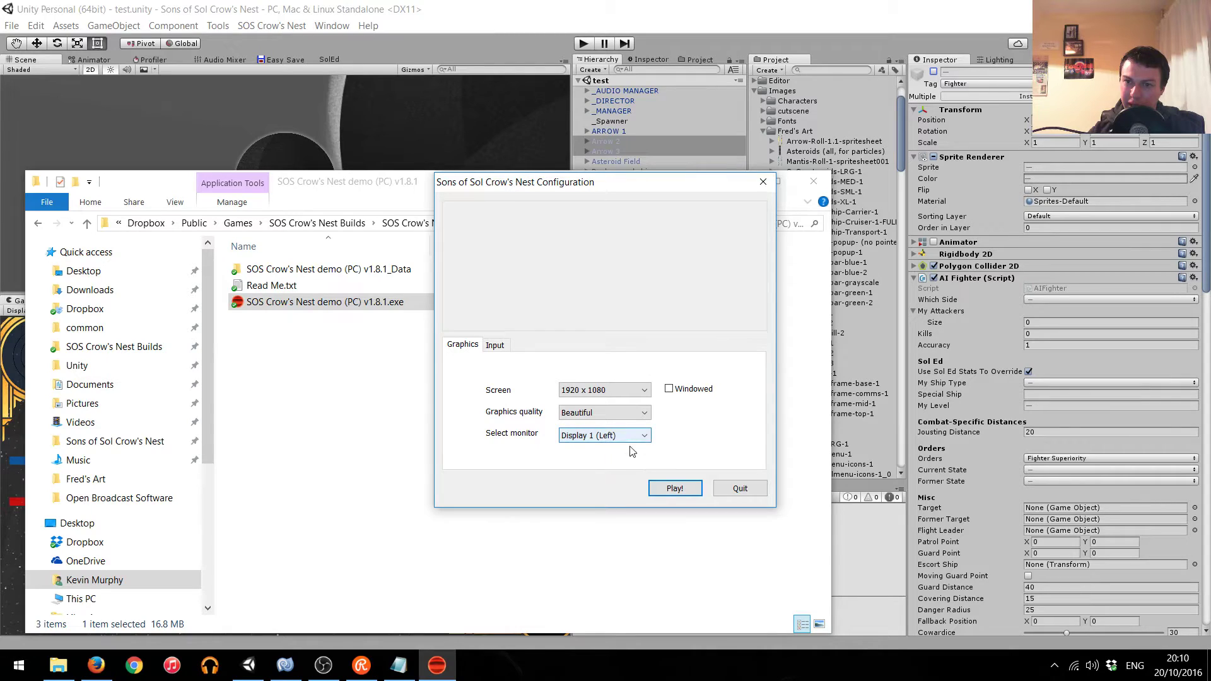
left_click(682, 492)
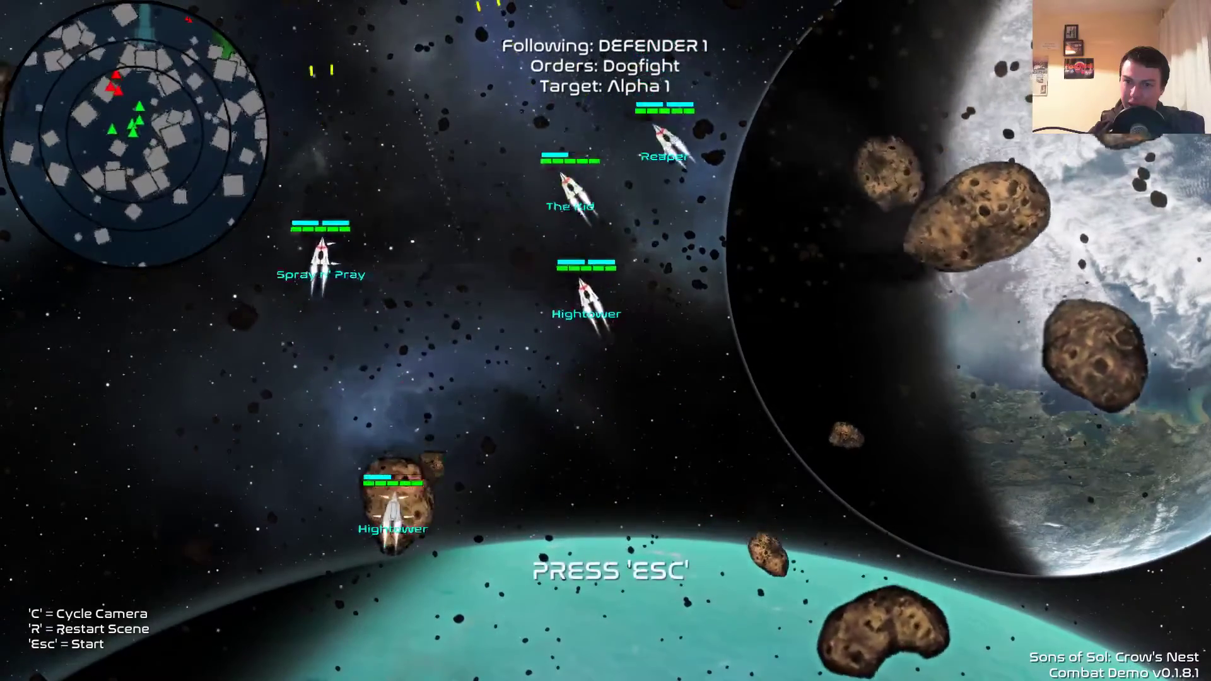
key("alt+Tab")
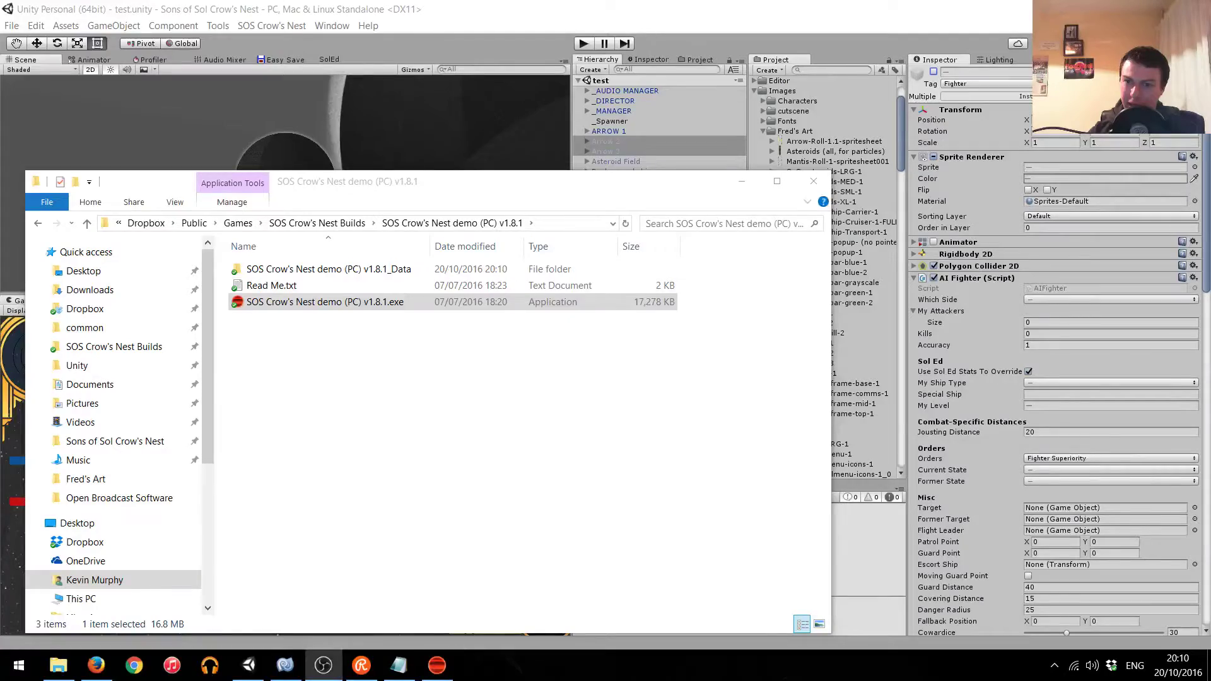
left_click(437, 665)
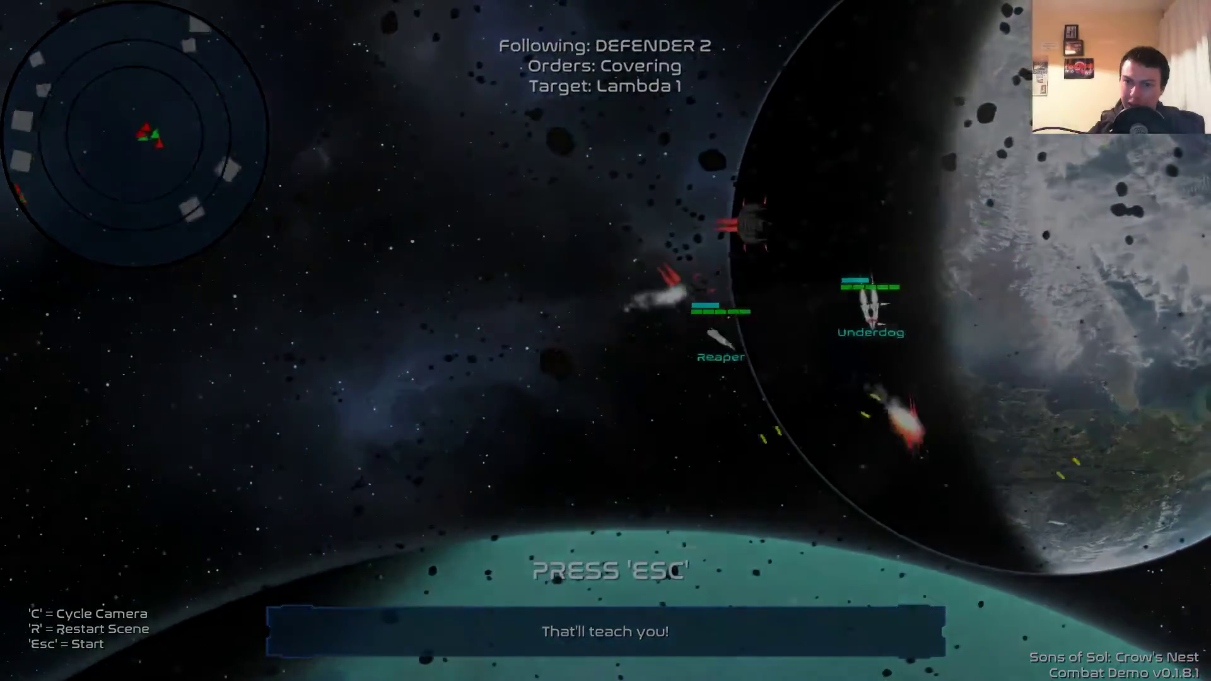
key("Escape")
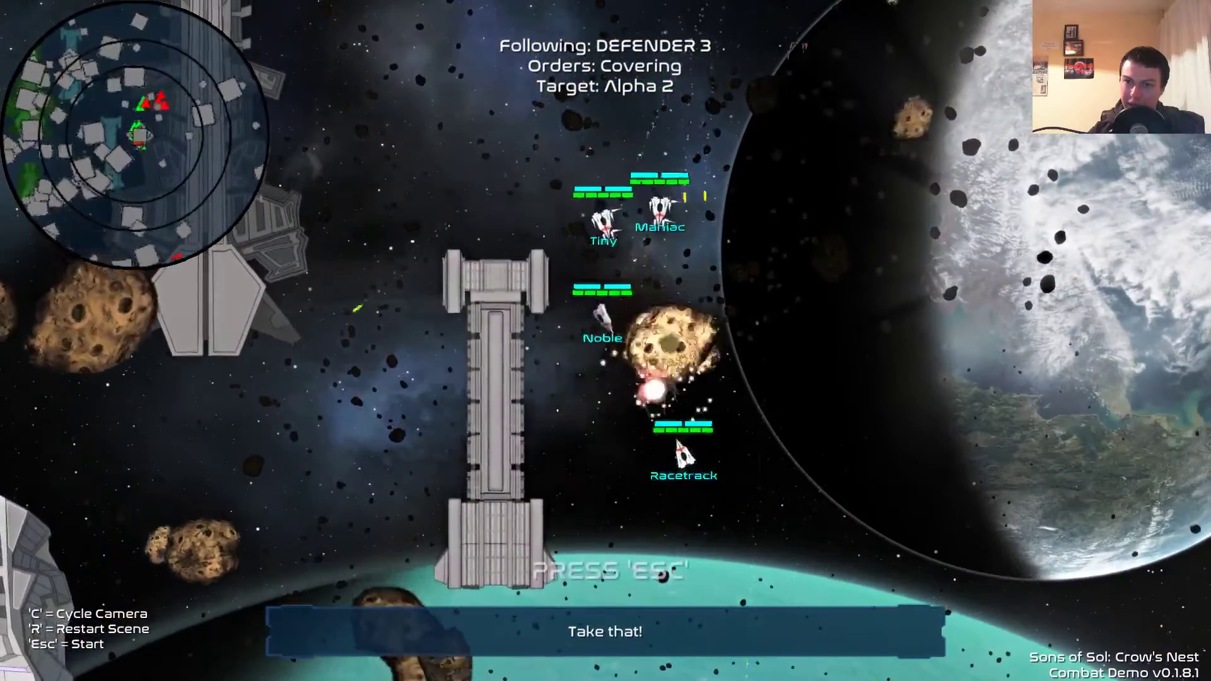
Switch the camera to another ship, open the main menu, then follow the next ship.
key("c")
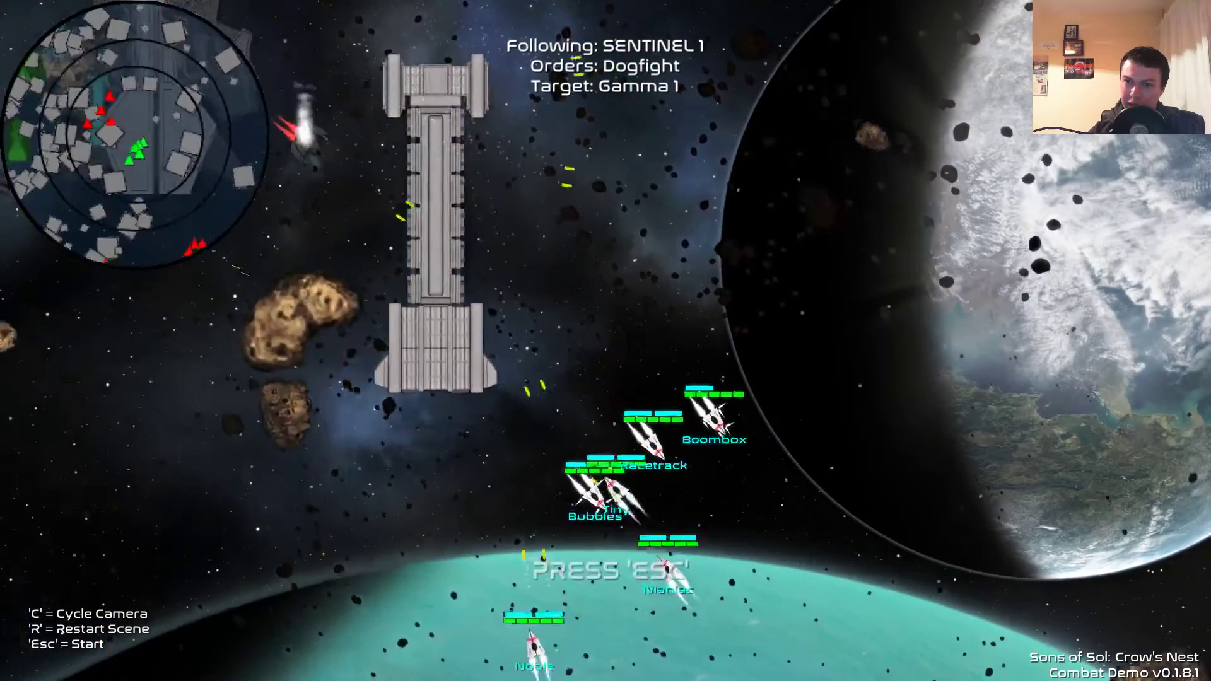
key("Escape")
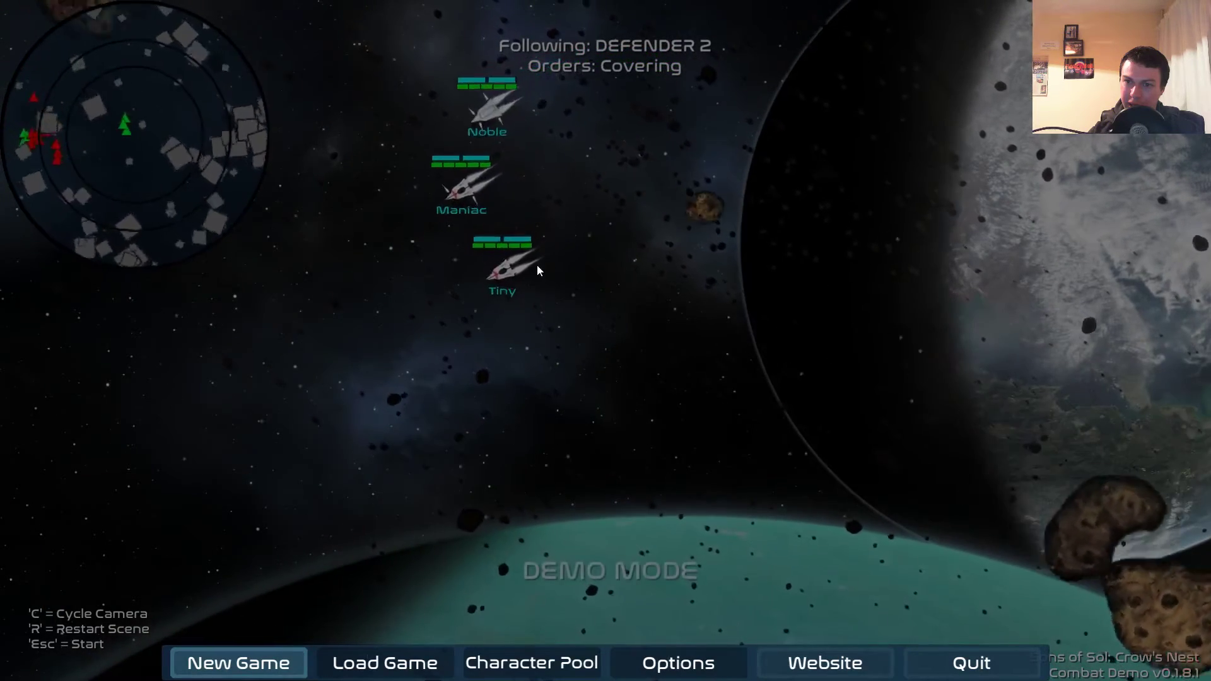
key("c")
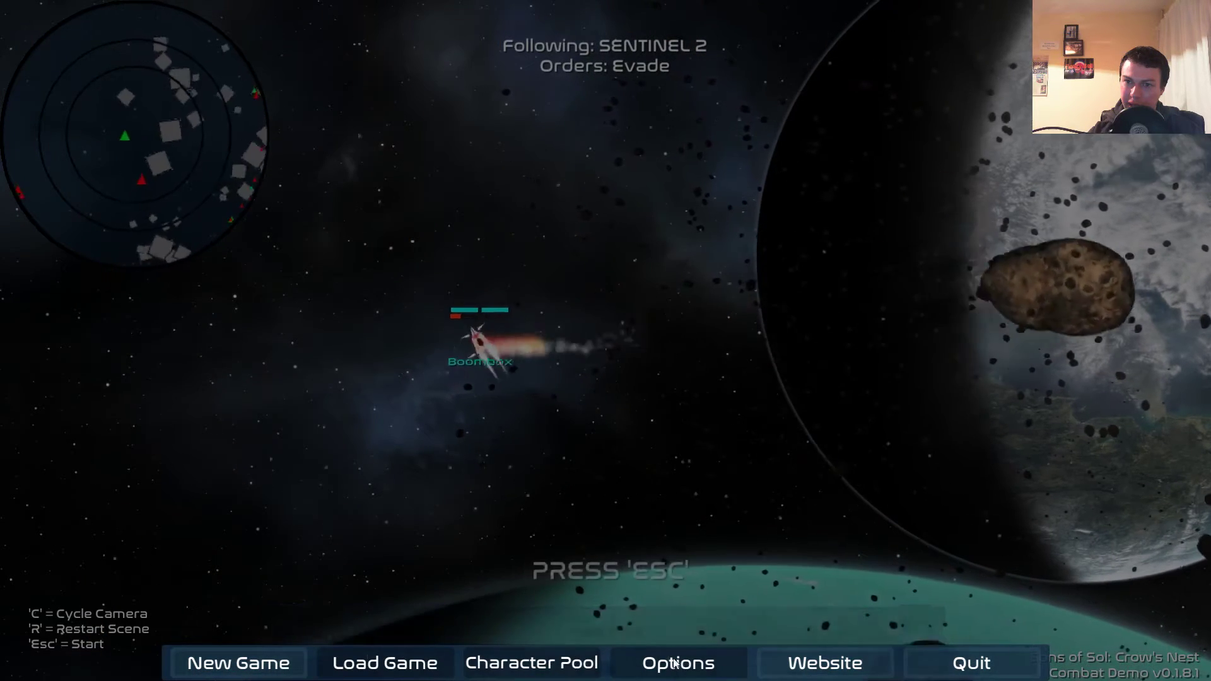
Start a New Game and move focus across the controls options.
left_click(246, 663)
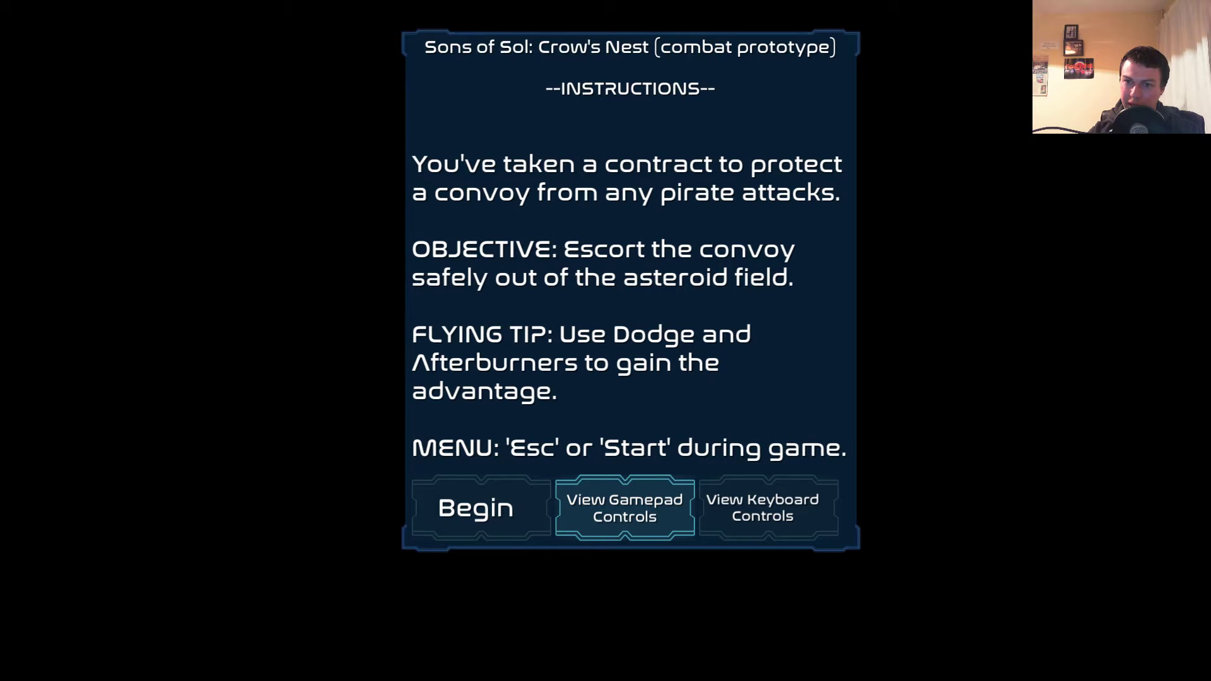
key("Right")
Toggle between keyboard and gamepad controls on the Instructions screen, then start the mission briefing.
key("Left")
key("Return")
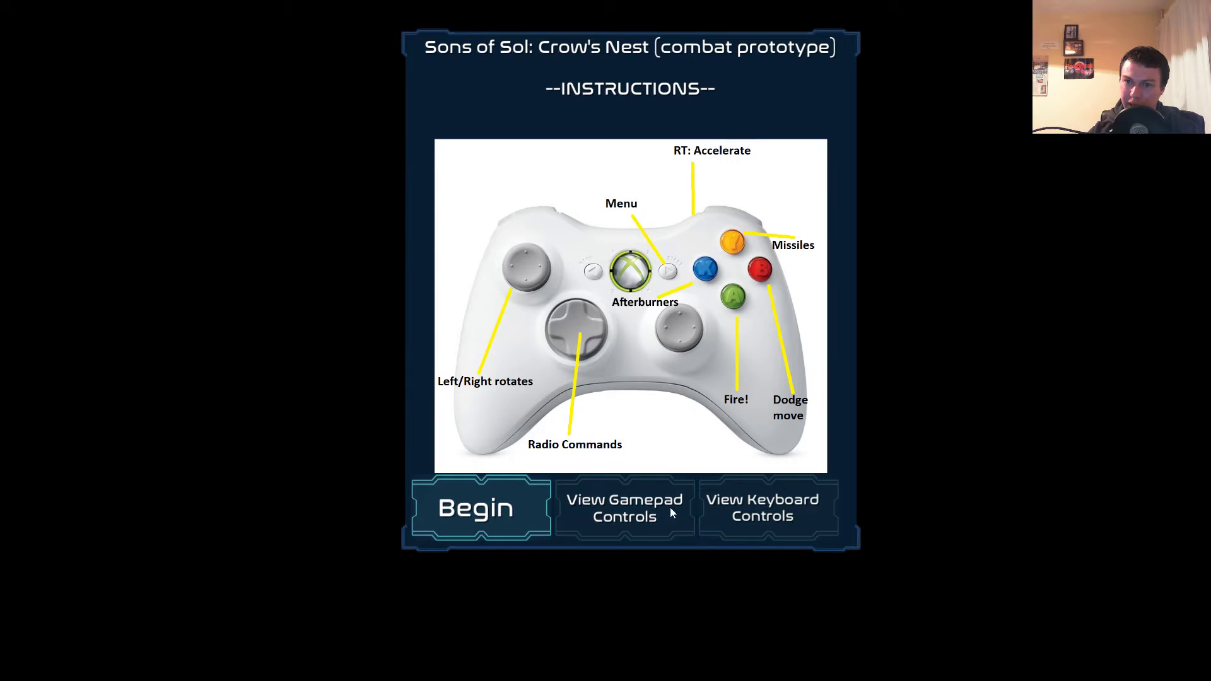
left_click(751, 506)
left_click(644, 504)
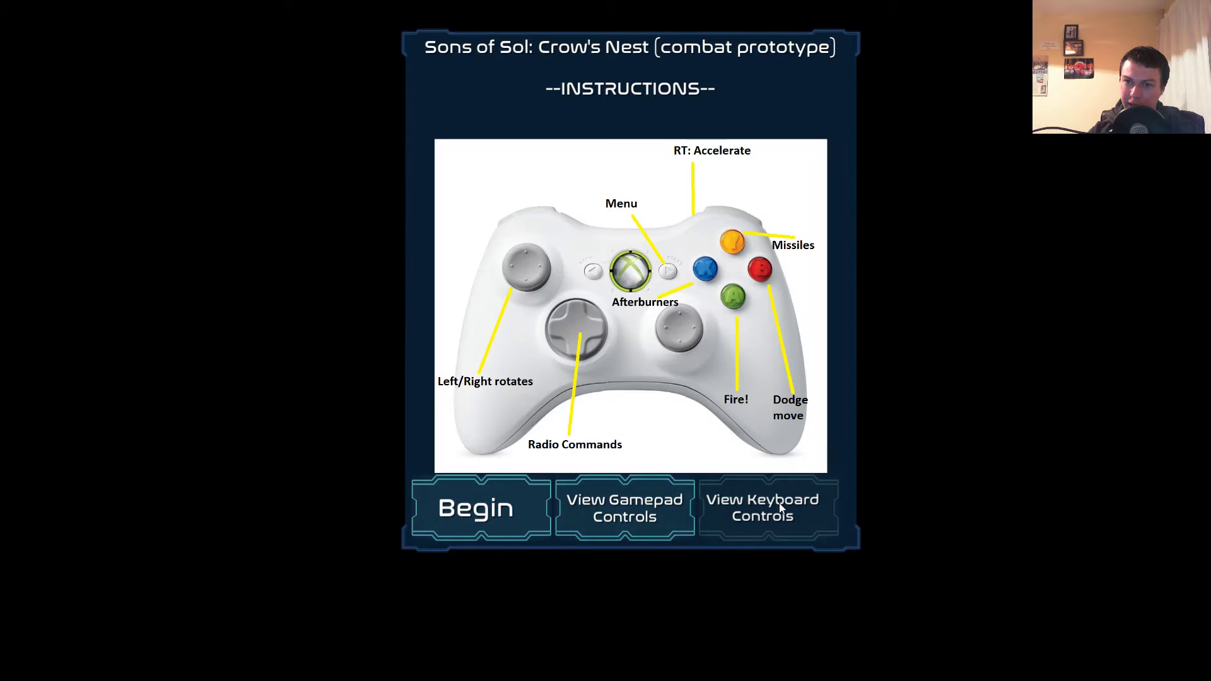
left_click(706, 502)
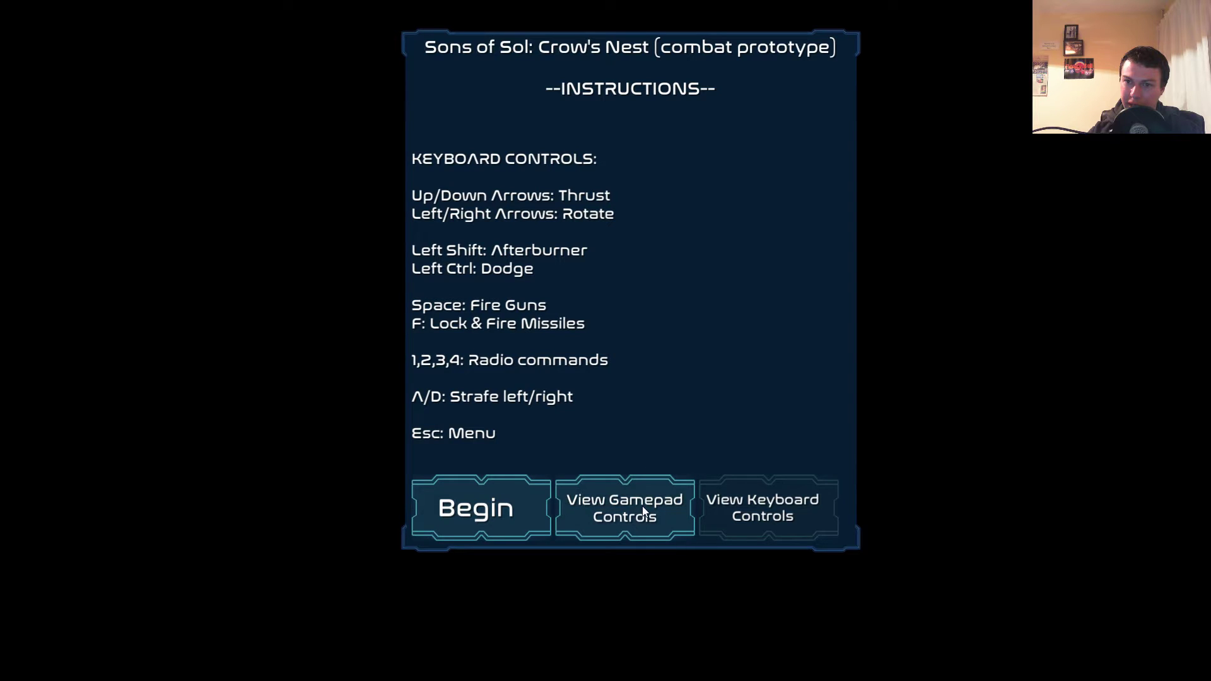
left_click(604, 508)
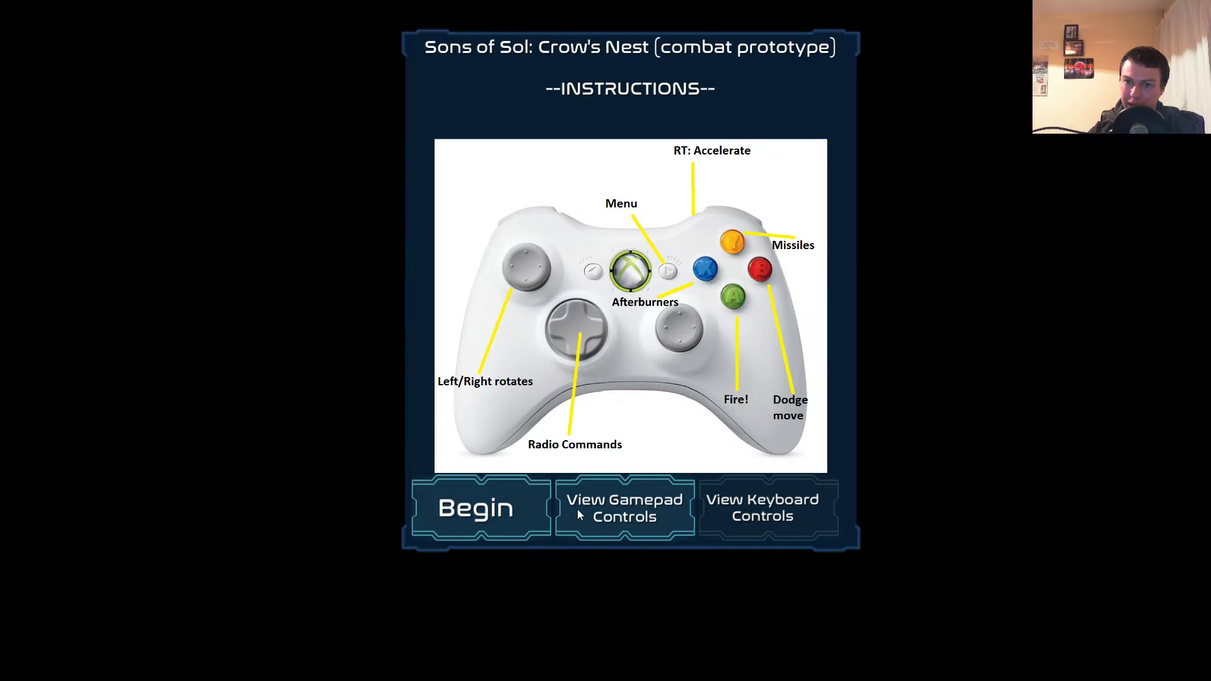
left_click(508, 511)
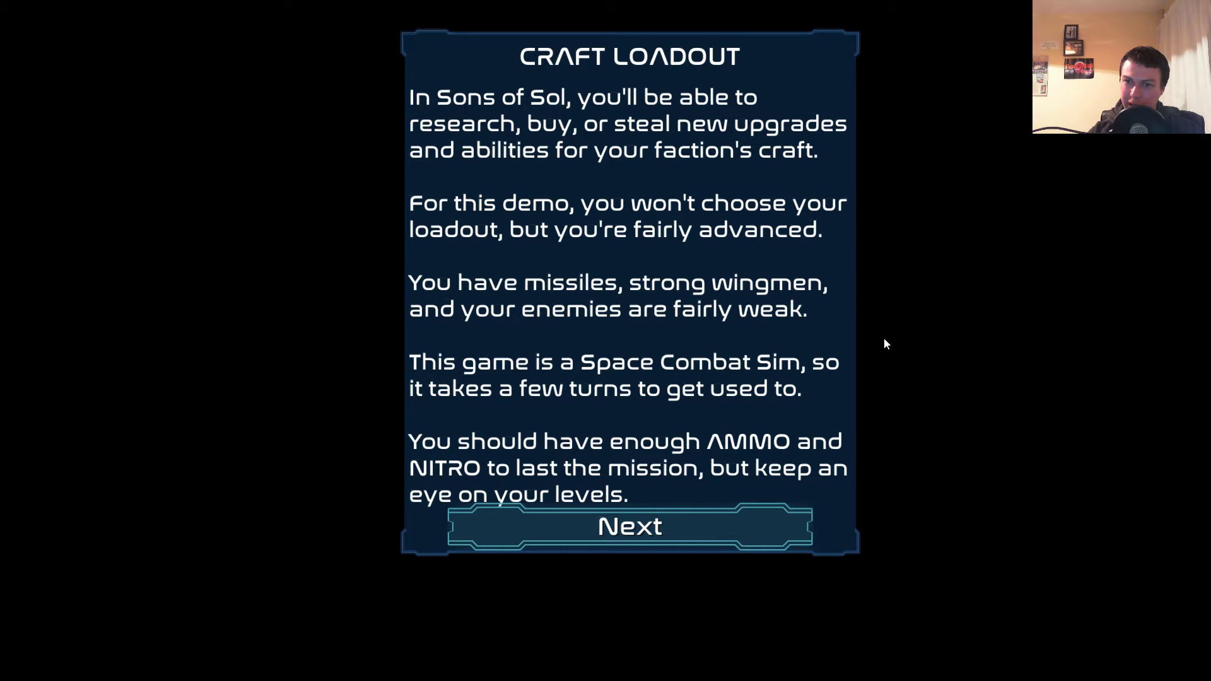
Advance from the Craft Loadout page to the Dodging briefing page.
key("Return")
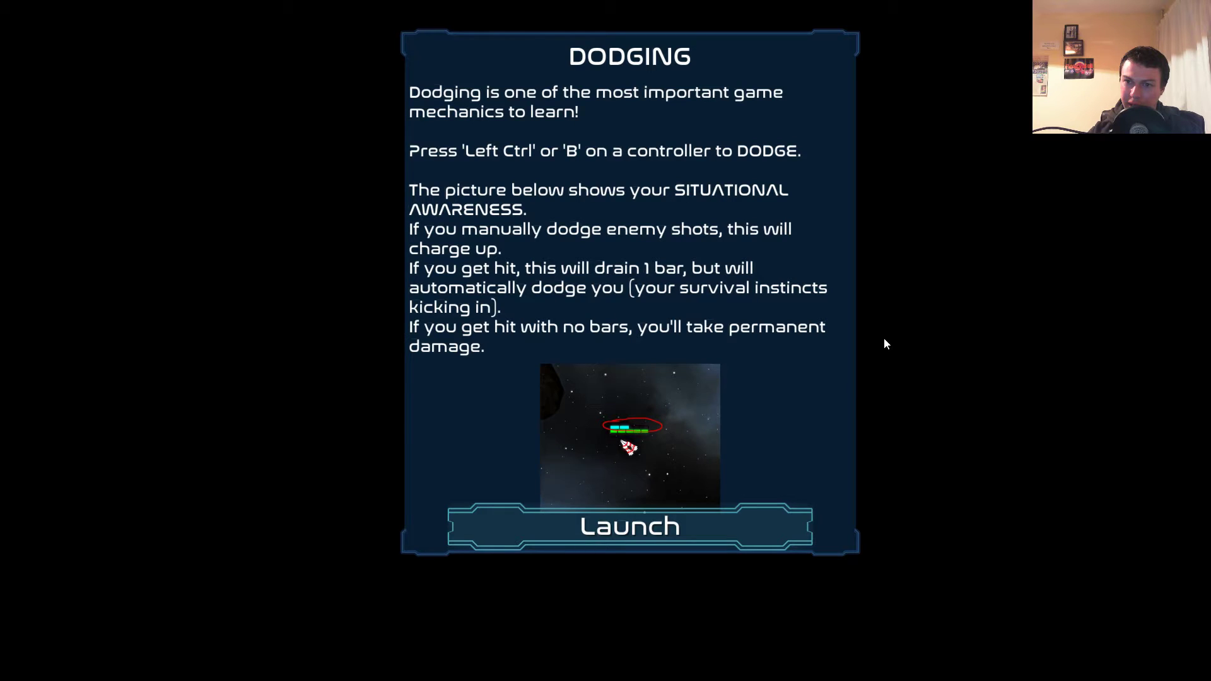
Launch the mission and fire a missile at the enemy.
key("Return")
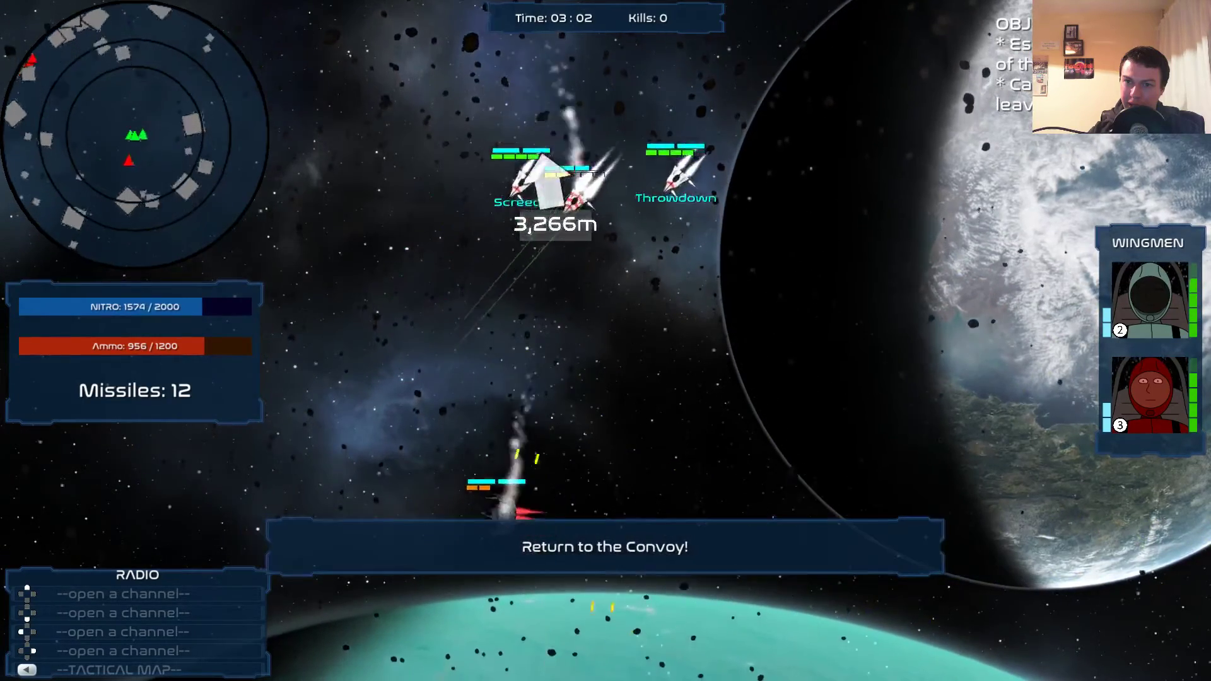
right_click(407, 516)
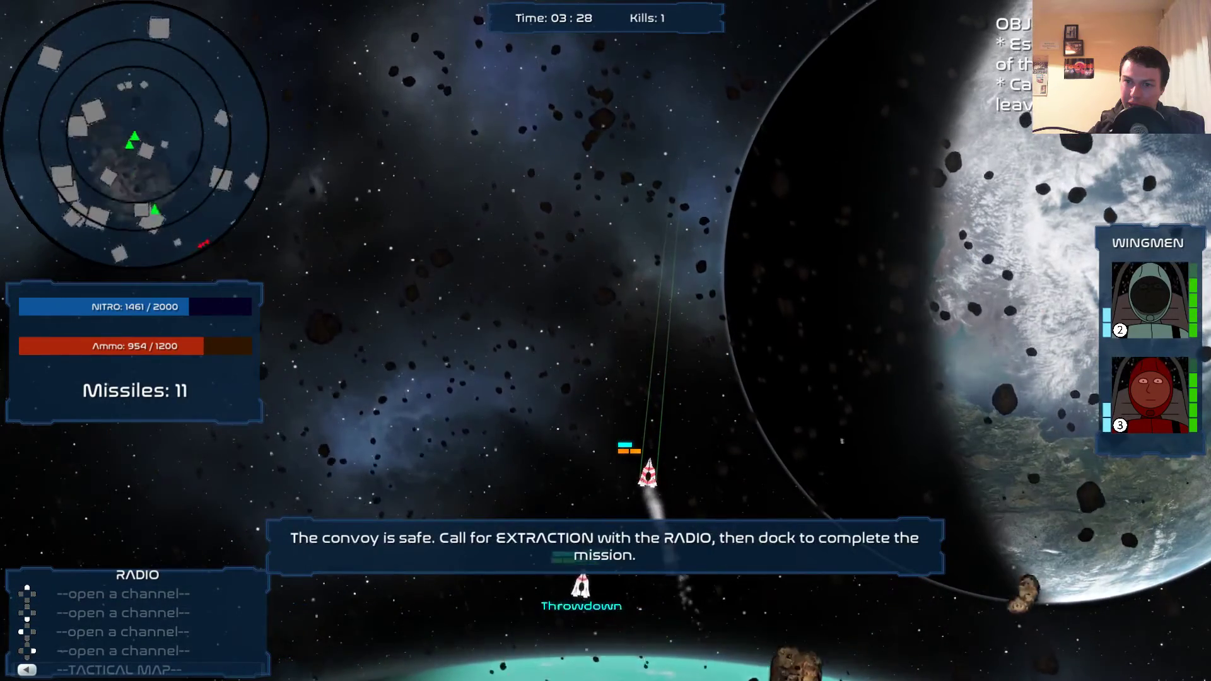
Check the tactical map, then briefly pause and resume the game.
key("Left")
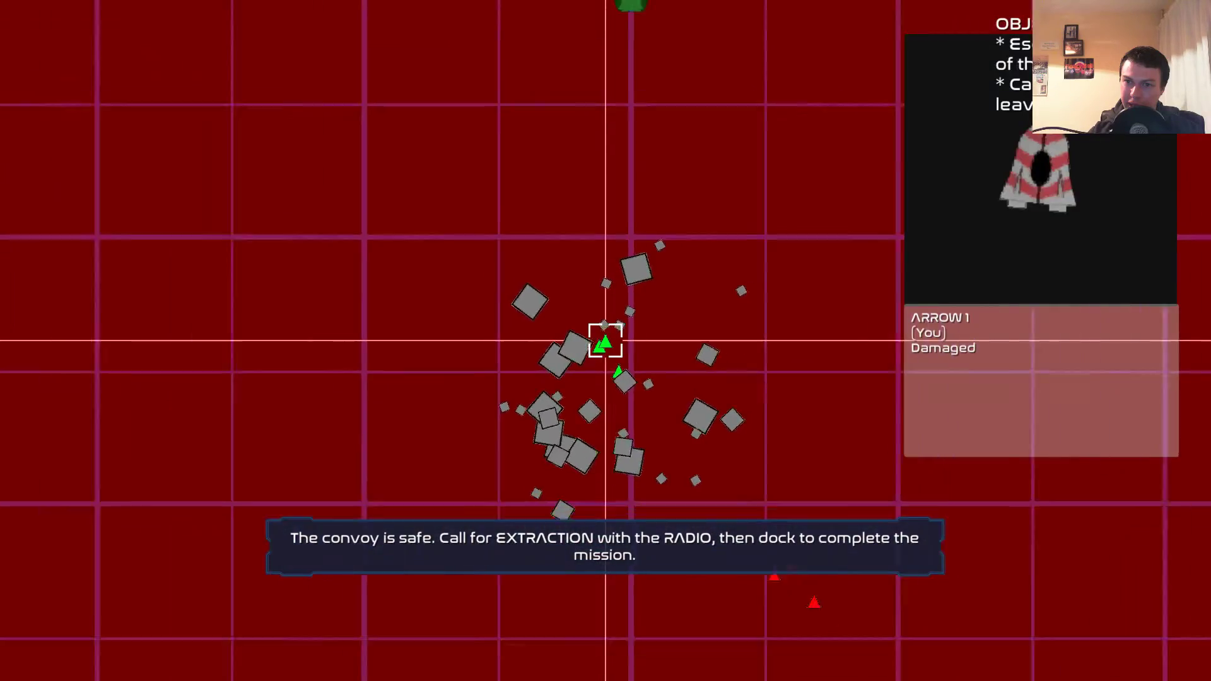
scroll(606, 341, "down", 3)
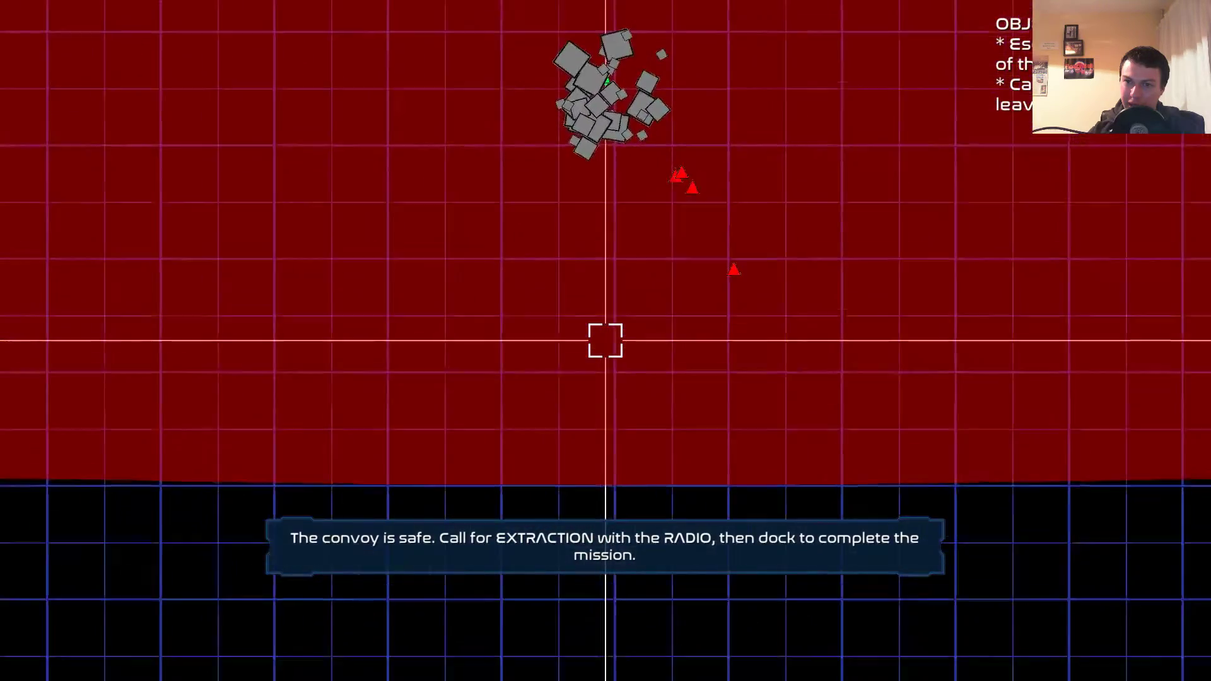
key("Escape")
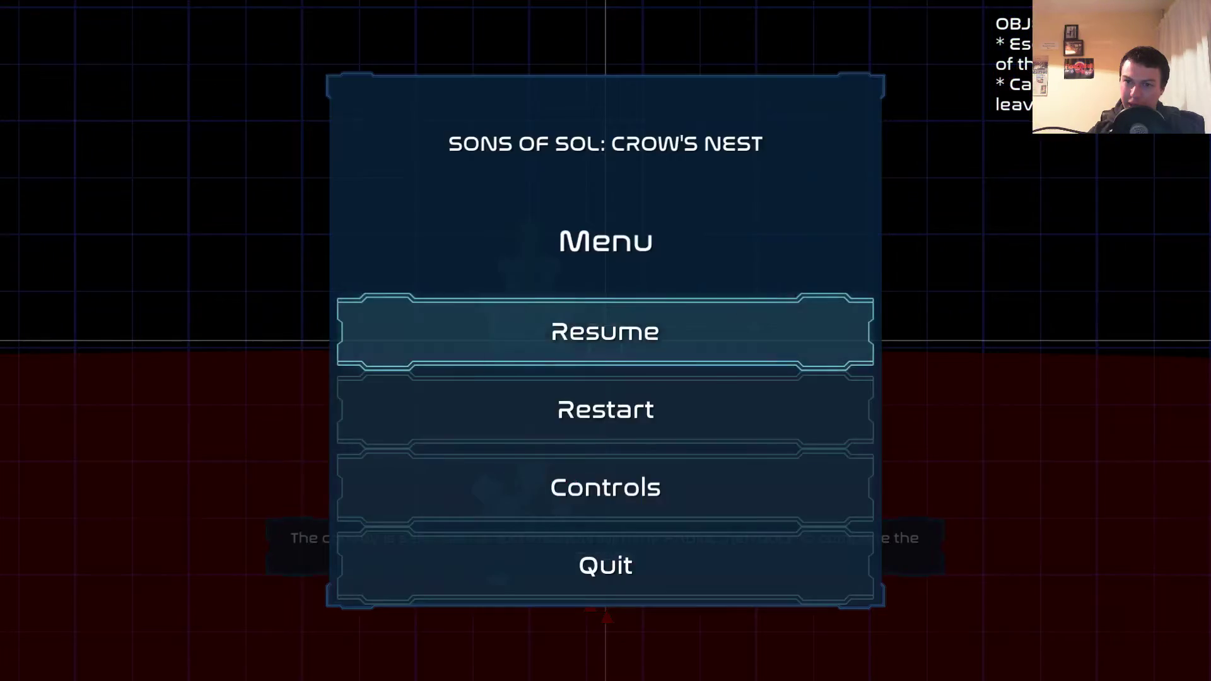
key("Escape")
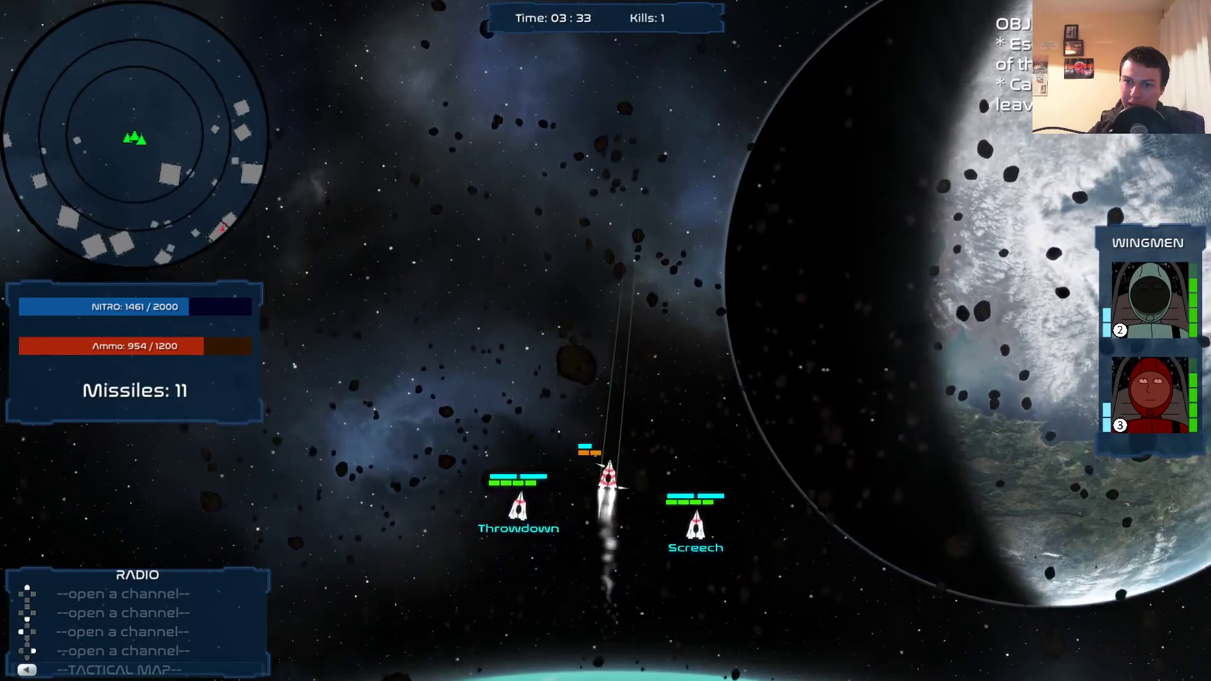
Steer slightly clockwise, return to the game window, and order the wingmen to form up.
key("d")
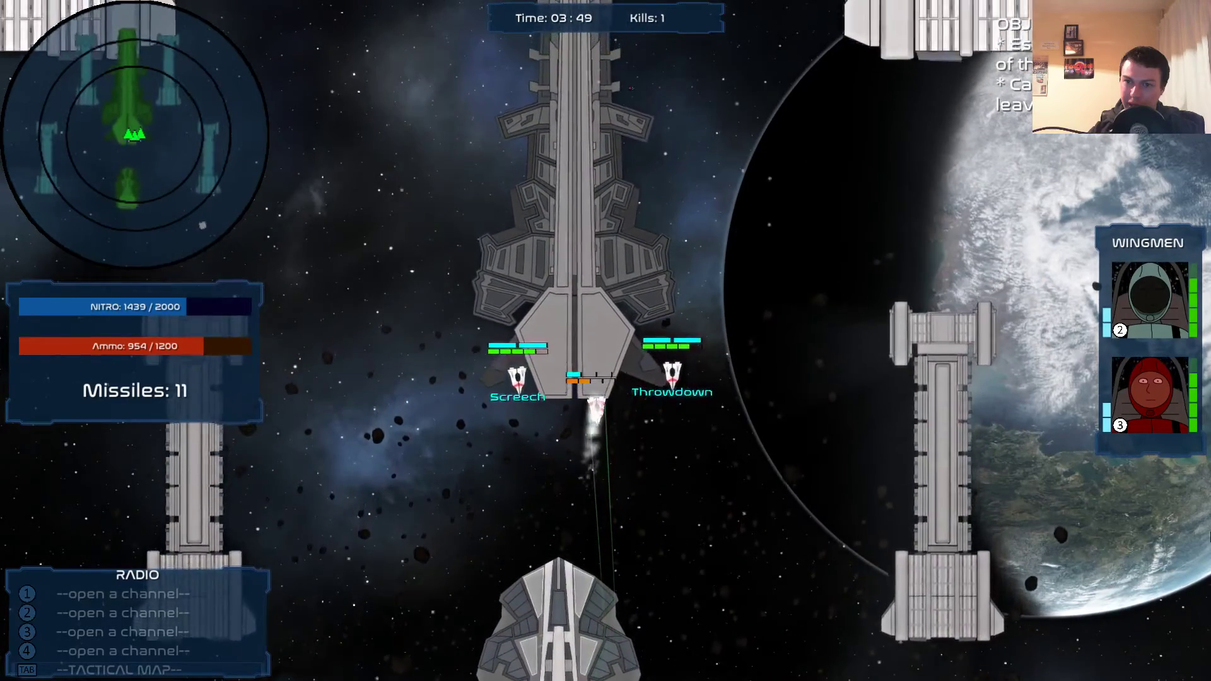
key("alt+Tab")
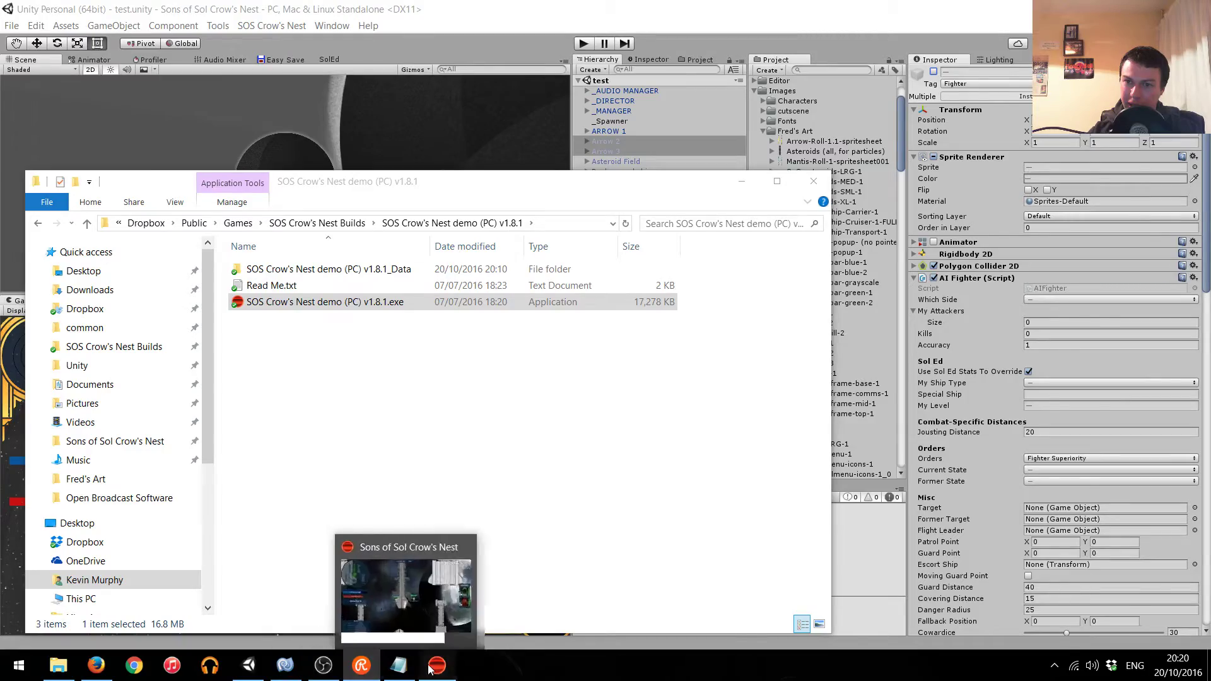
left_click(437, 666)
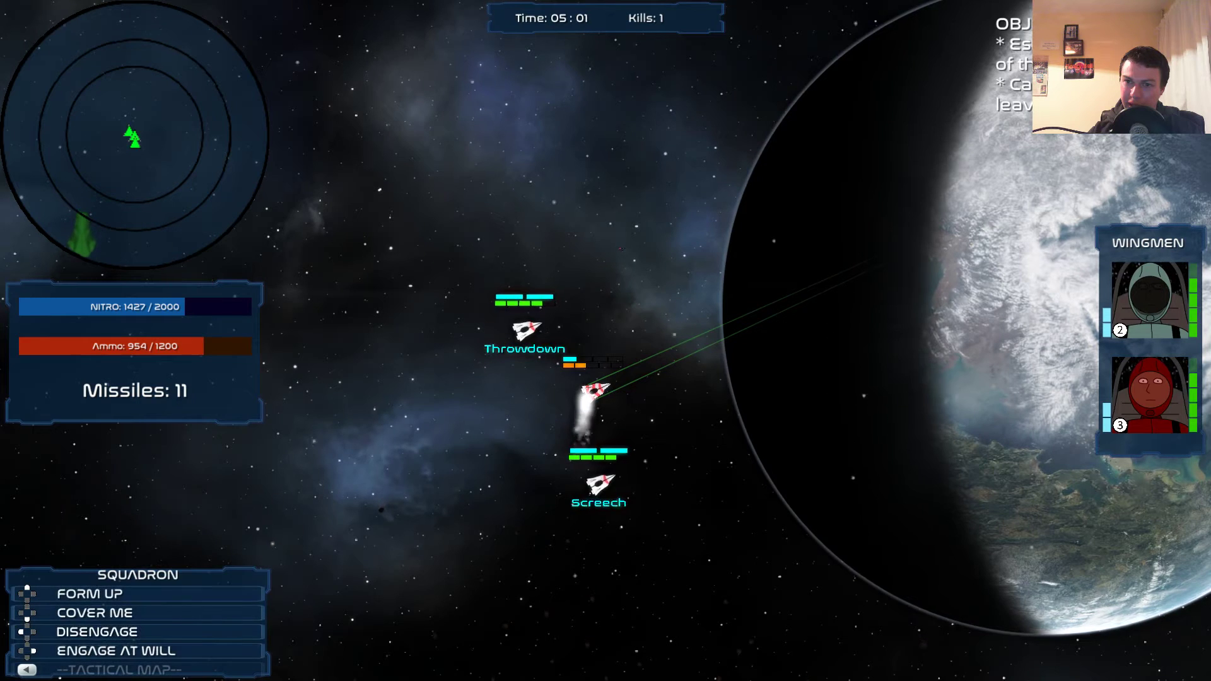
key("Up")
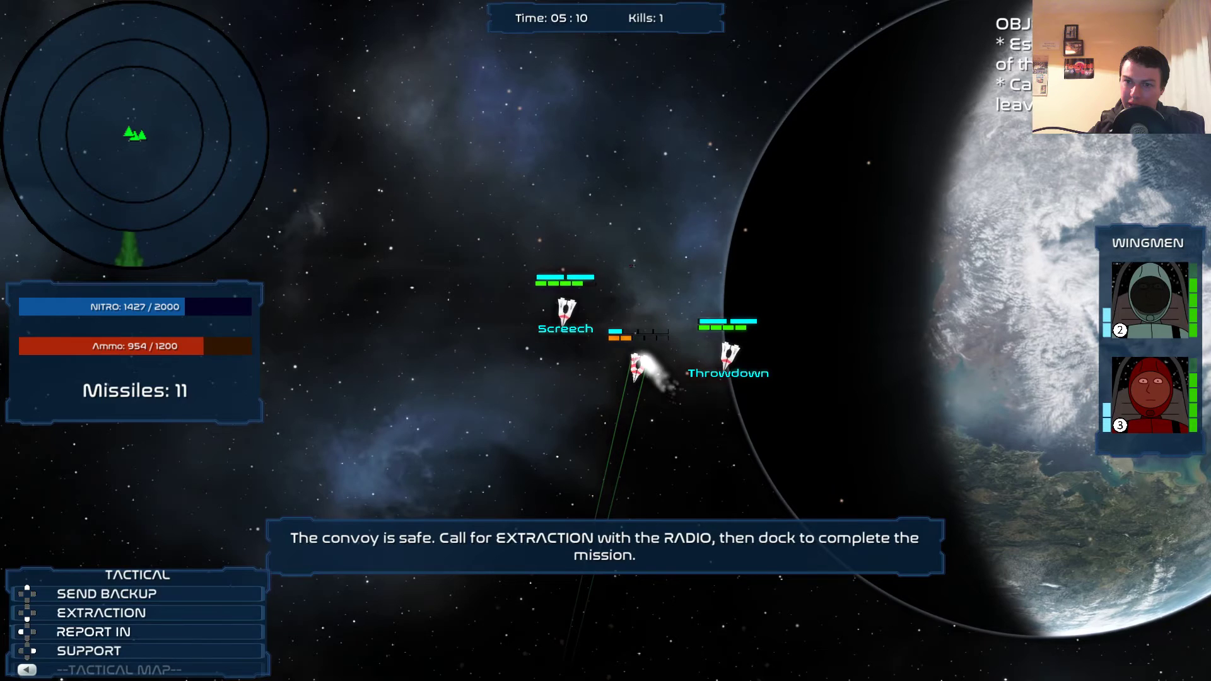
Call extraction over the radio and turn the squadron toward the incoming transport.
key("Down")
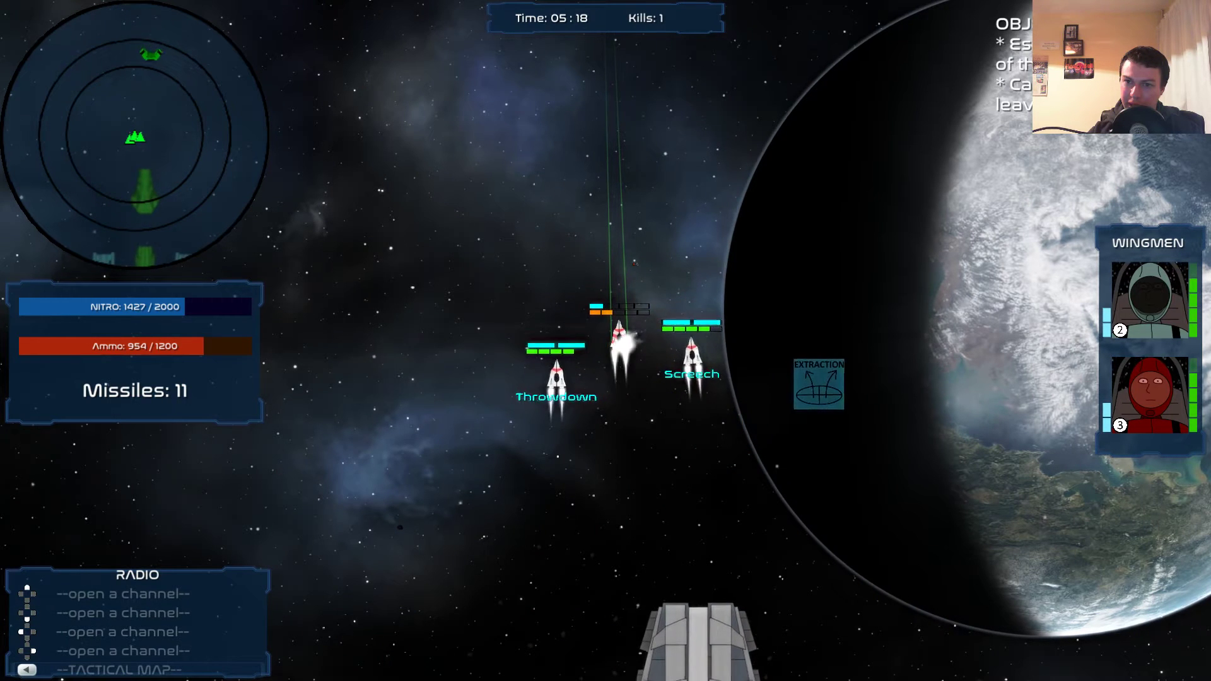
key("d")
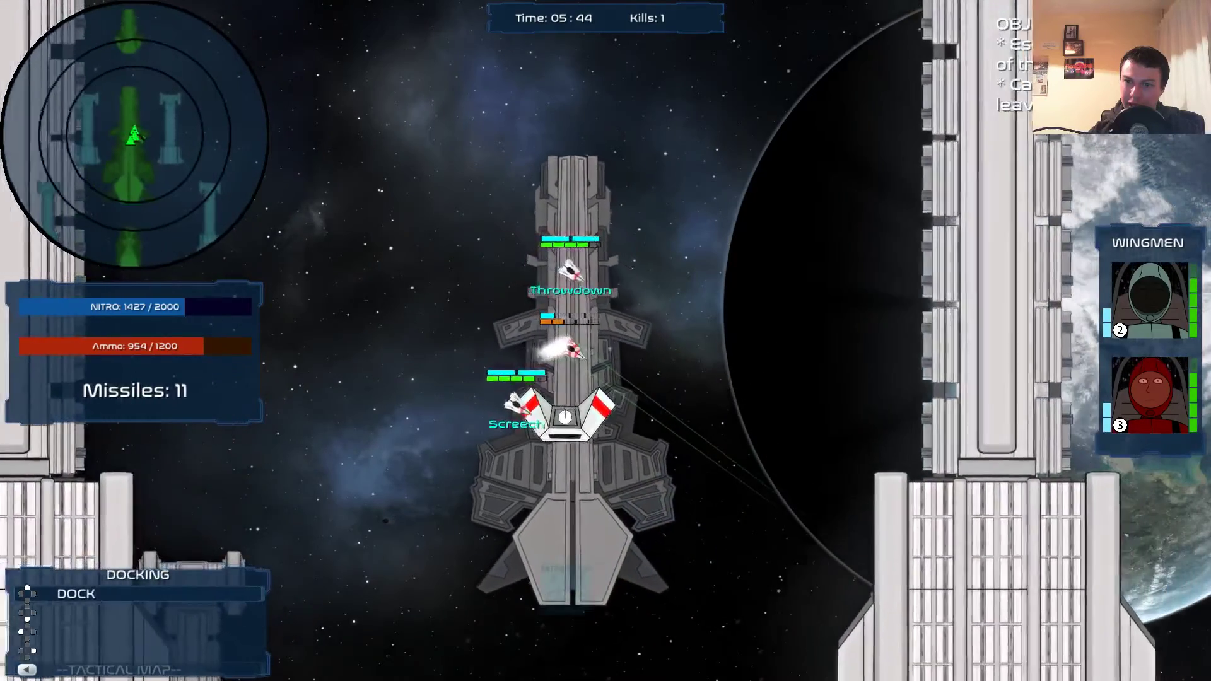
Dock with the transport, reach the 'Well done!' message, then restart.
key("1")
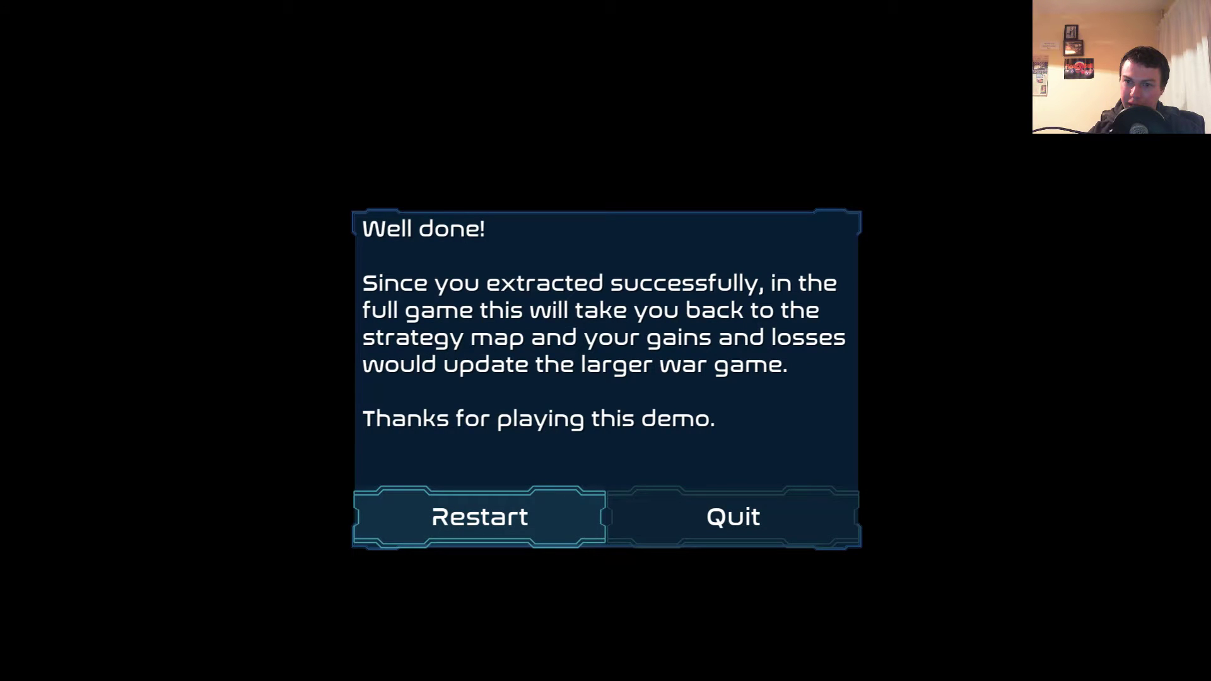
left_click(589, 536)
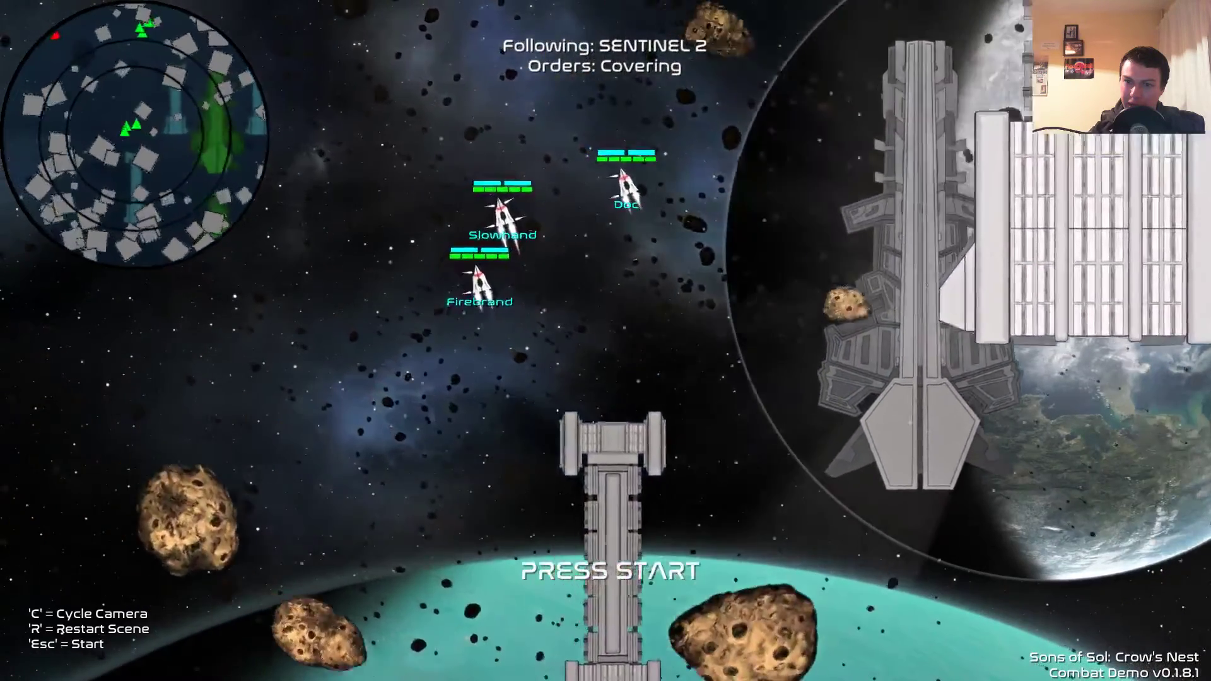
Quit the Crow's Nest demo via Esc, Quit and Yes, then close the build folder window.
key("Escape")
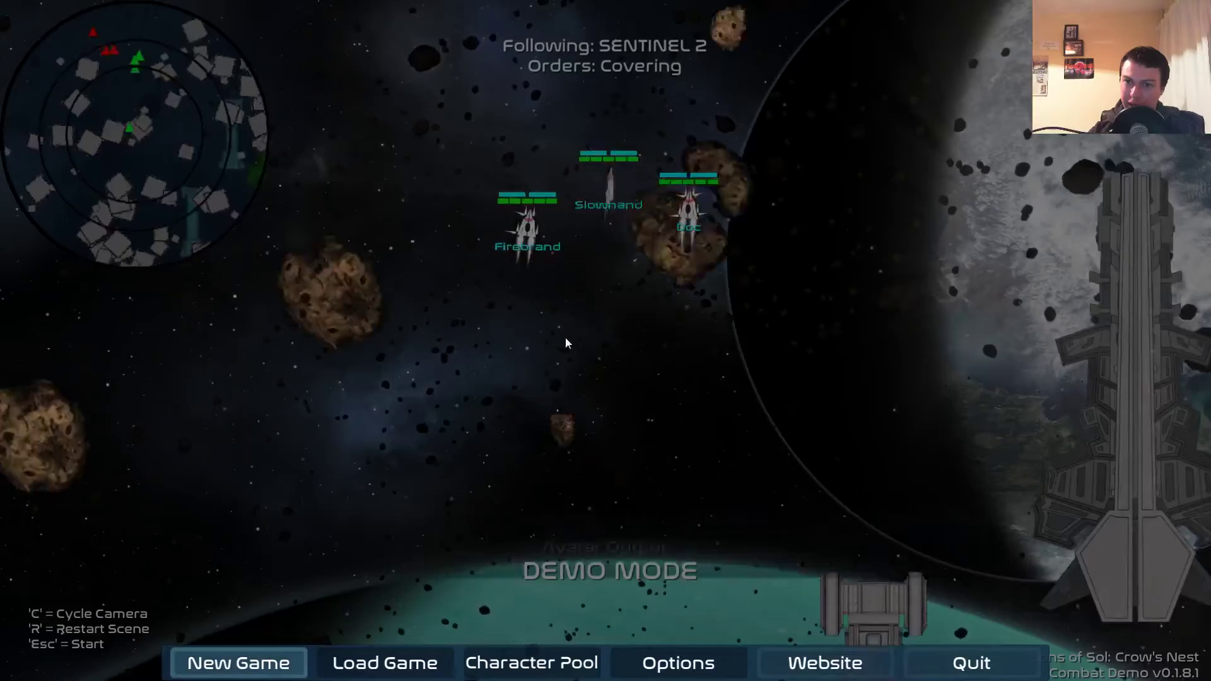
left_click(945, 663)
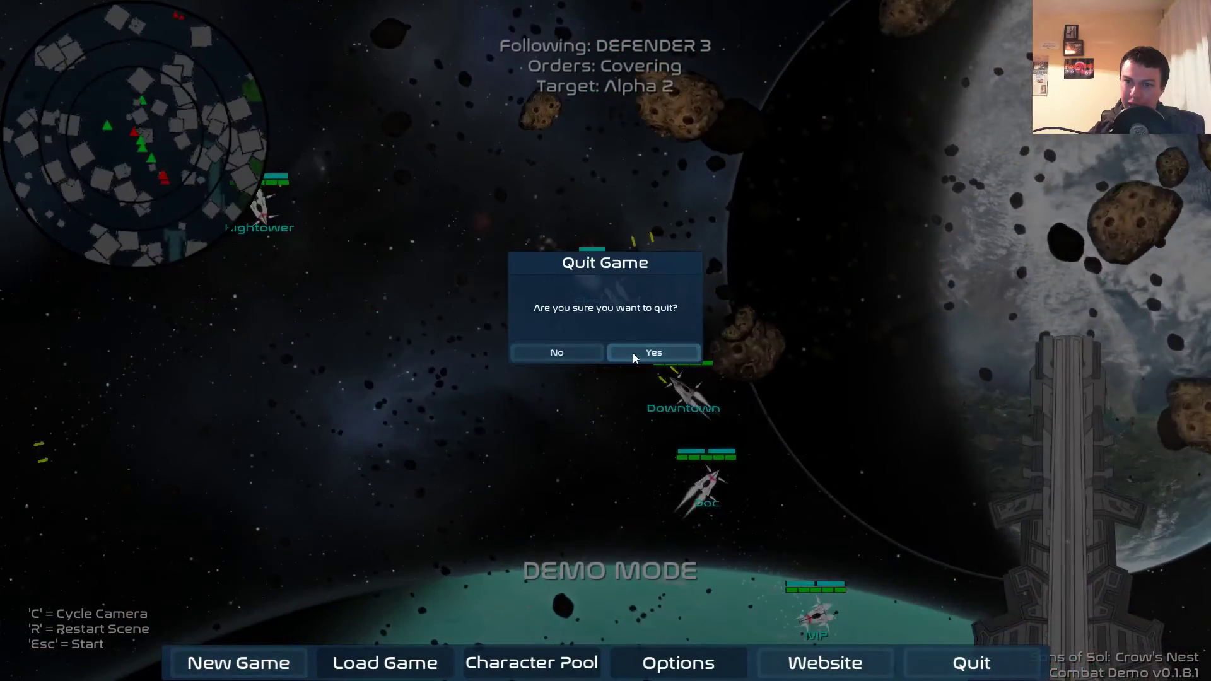
left_click(633, 354)
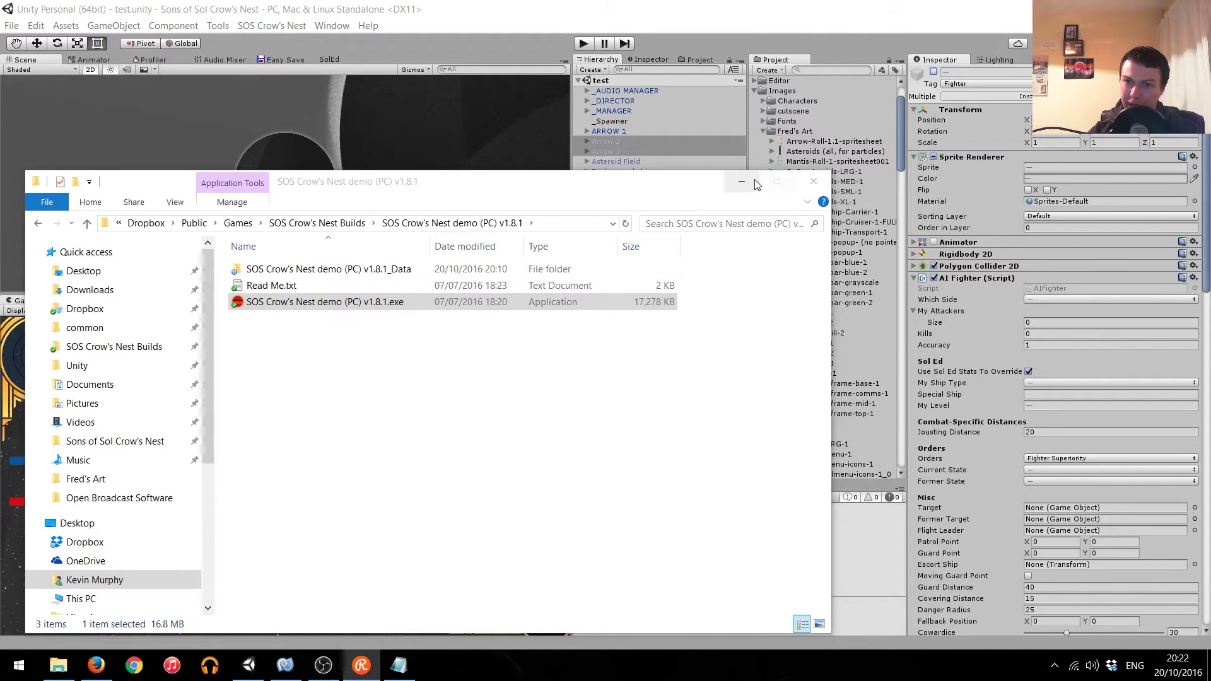
left_click(814, 182)
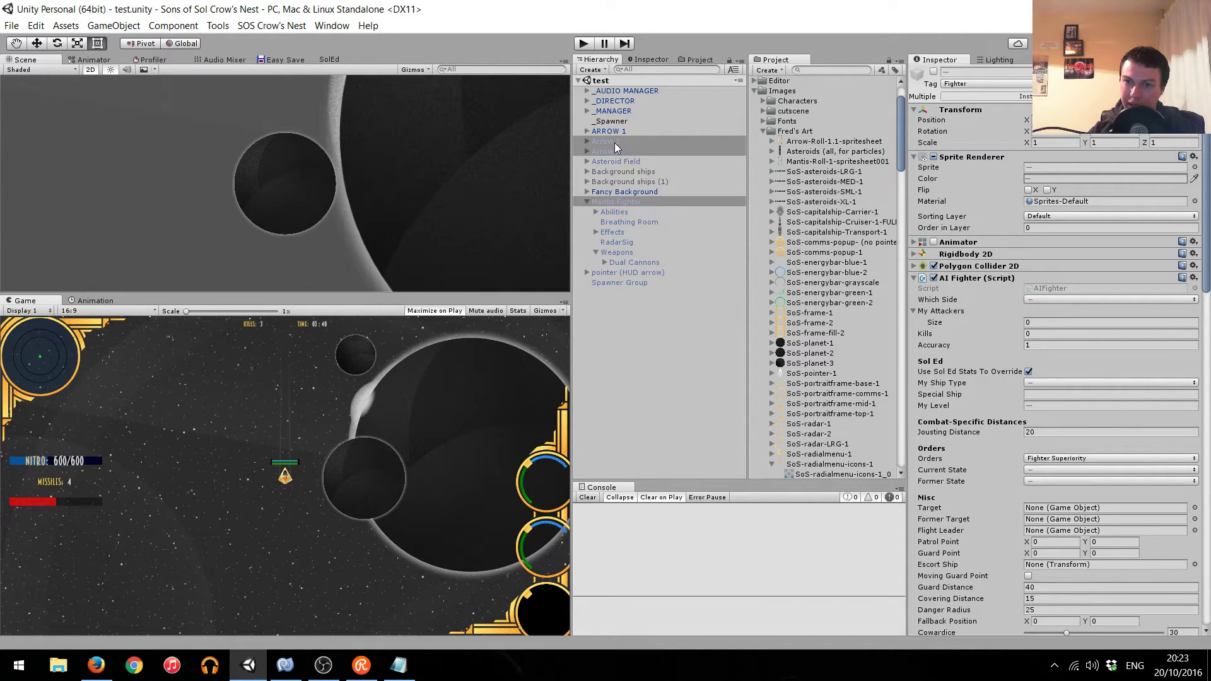
Enable both Background ships objects in the test scene, then start Play mode.
left_click(633, 202)
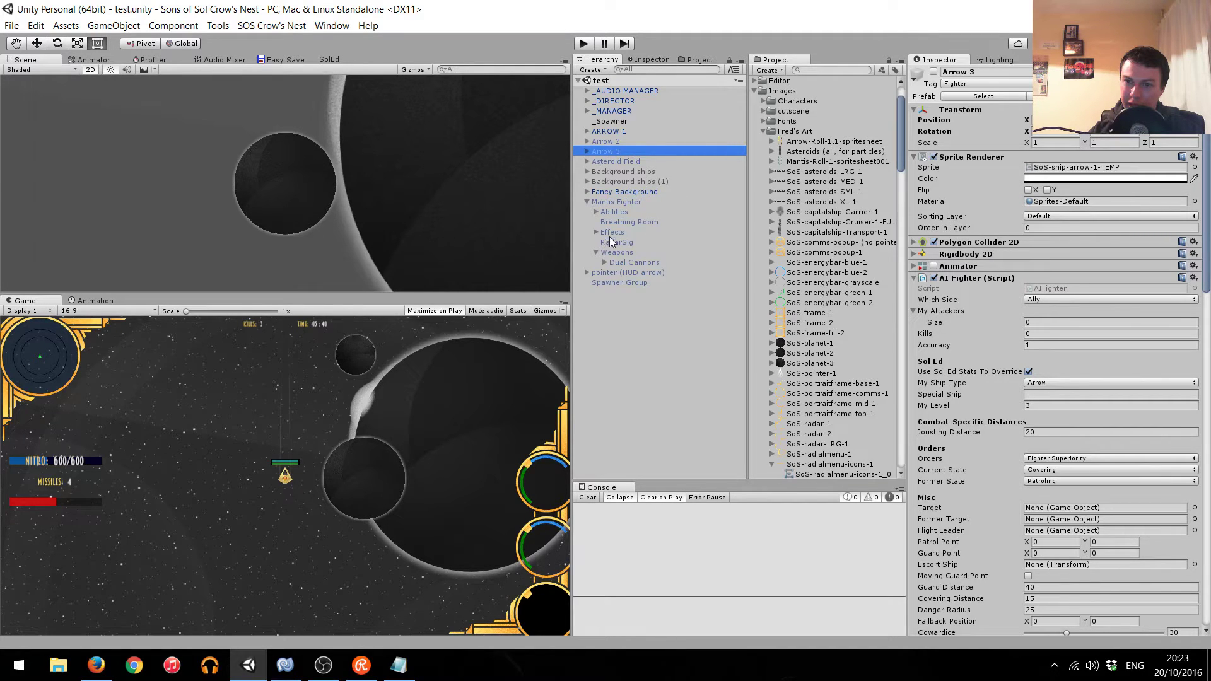
left_click(648, 180)
left_click(649, 172, "shift")
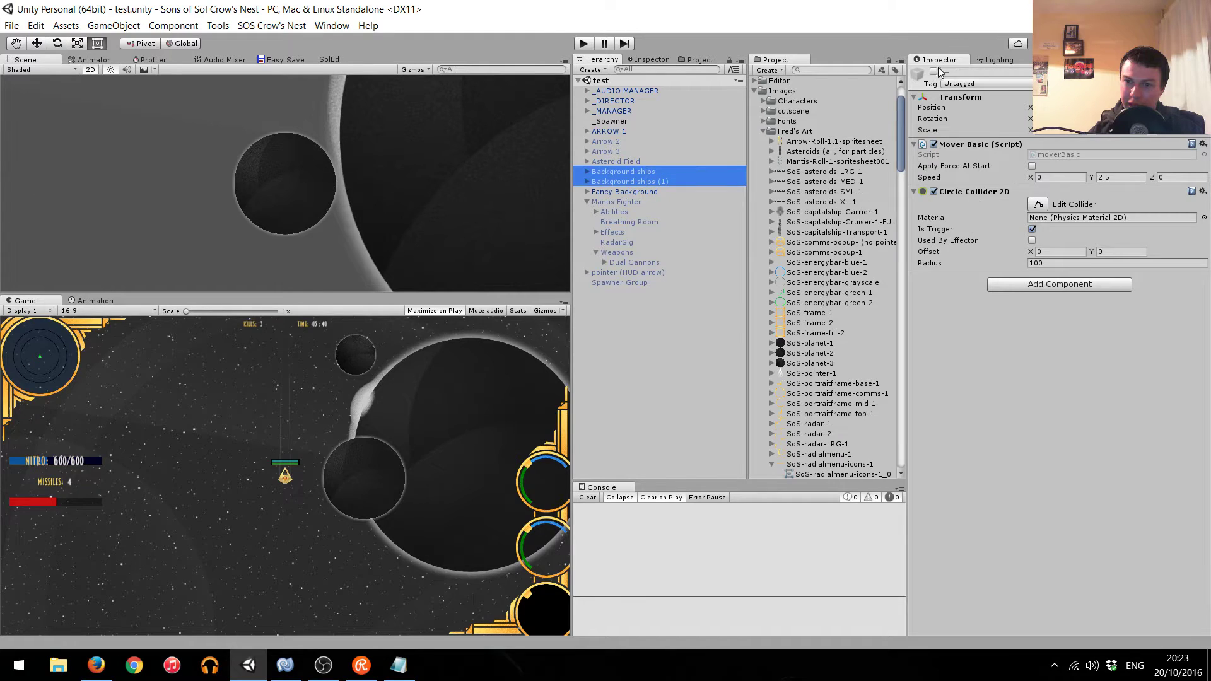
left_click(934, 71)
left_click(584, 44)
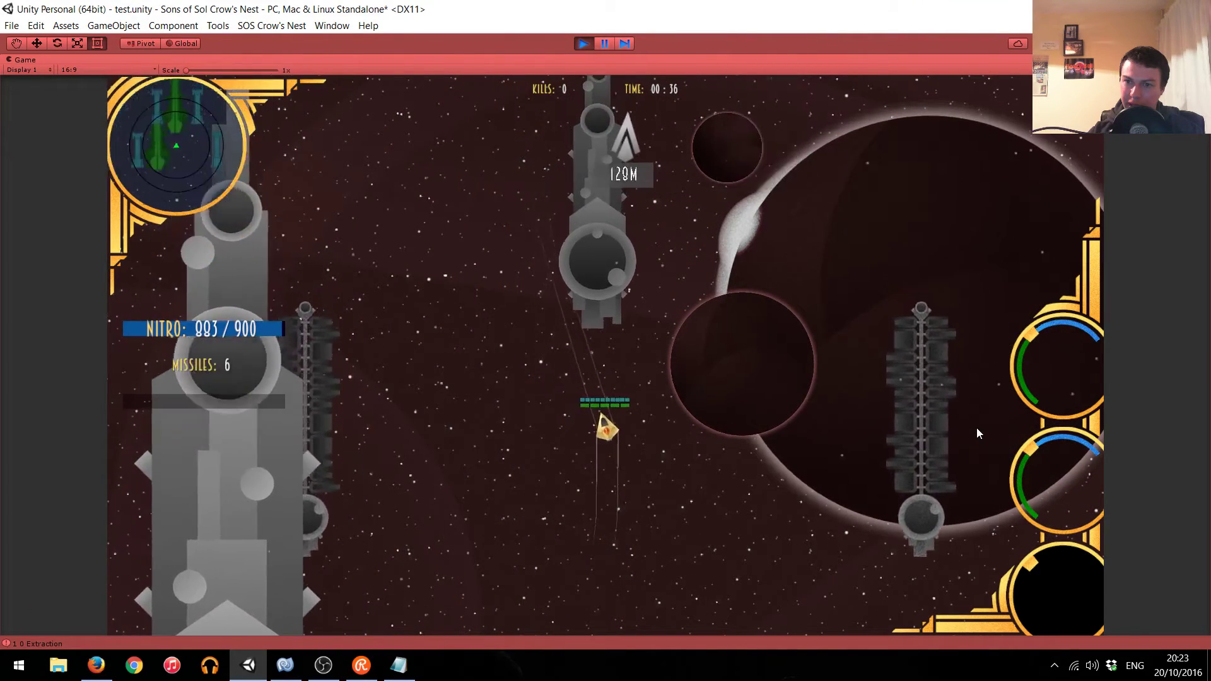
Restart the level from the pause menu, exit Play mode, and deactivate Background ships.
key("Escape")
key("Down")
key("Return")
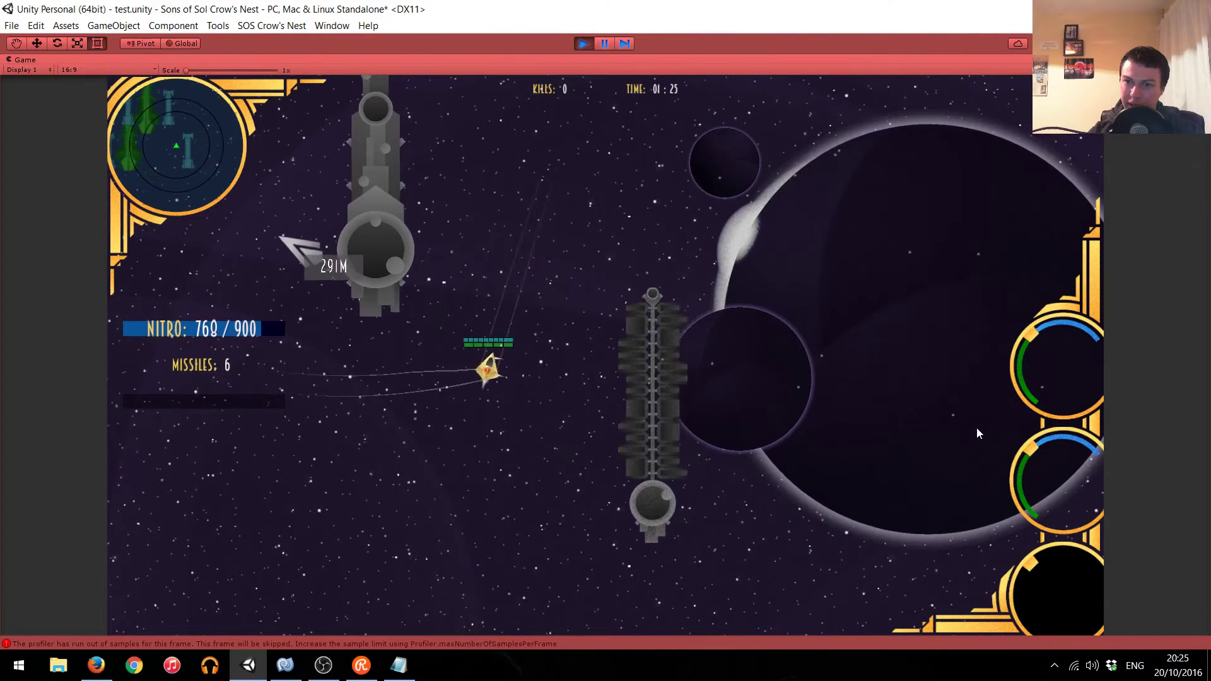
key("ctrl+p")
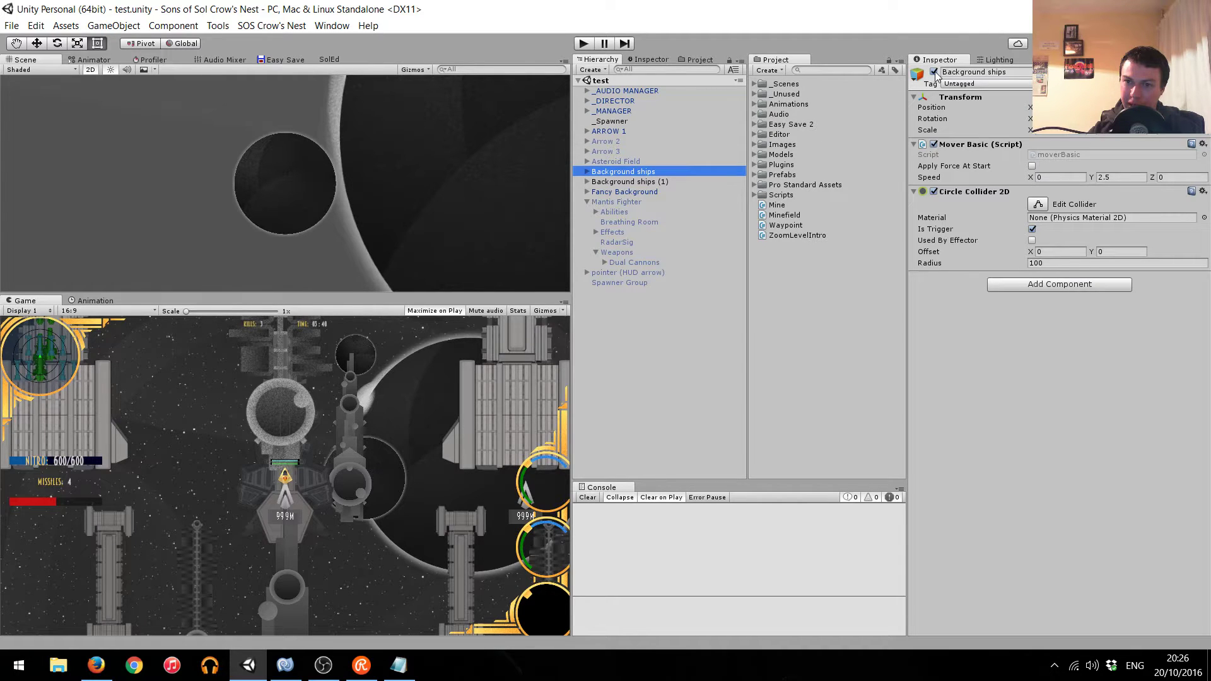
left_click(933, 72)
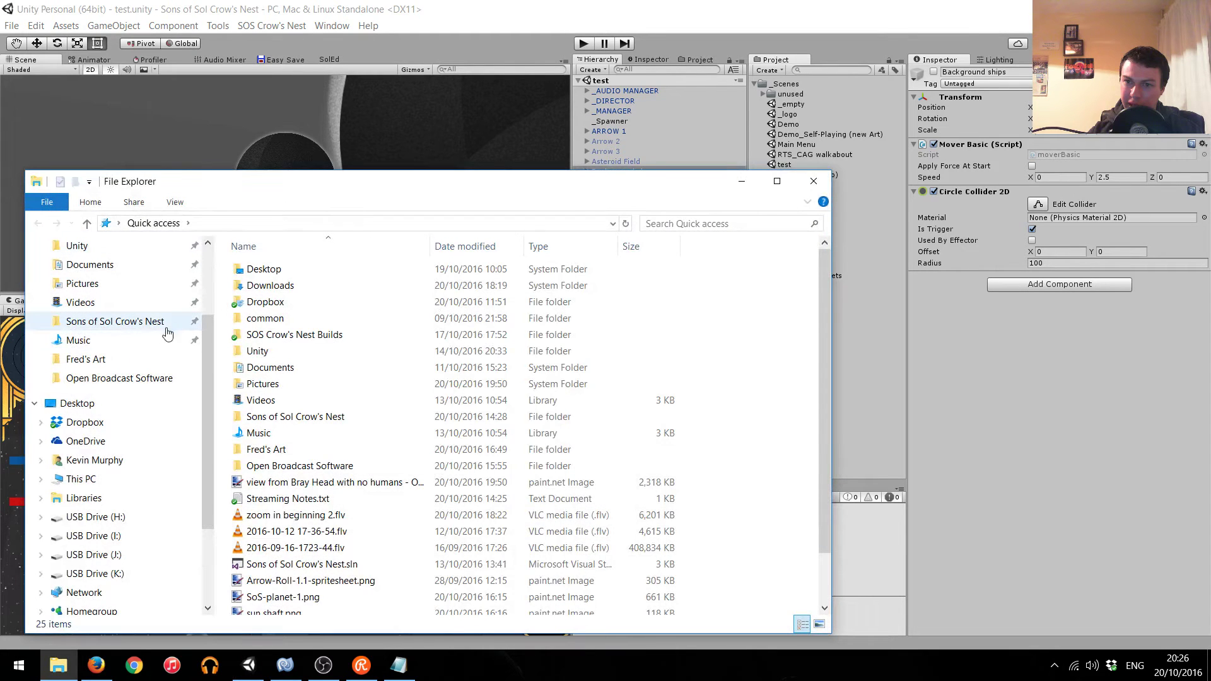
Run the demo (PC) v1.8.1 executable from SOS Crow's Nest Builds and press Play!
left_click(155, 329)
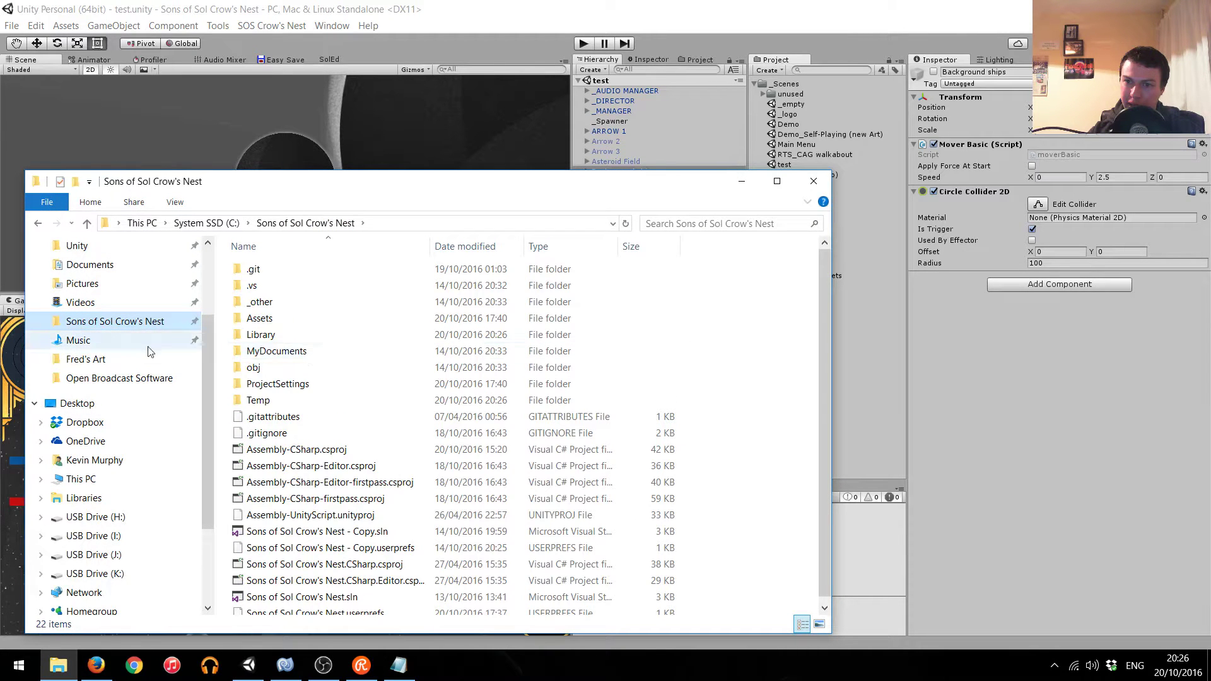
scroll(139, 385, "up", 3)
left_click(114, 328)
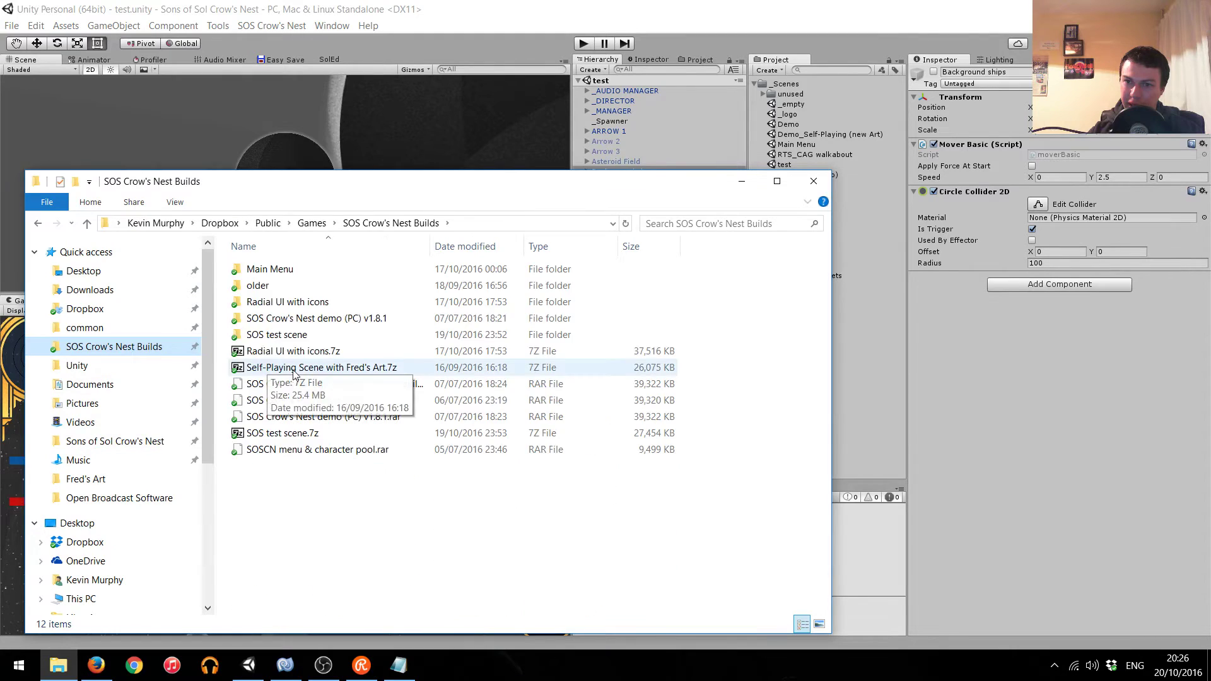
double_click(299, 322)
double_click(297, 302)
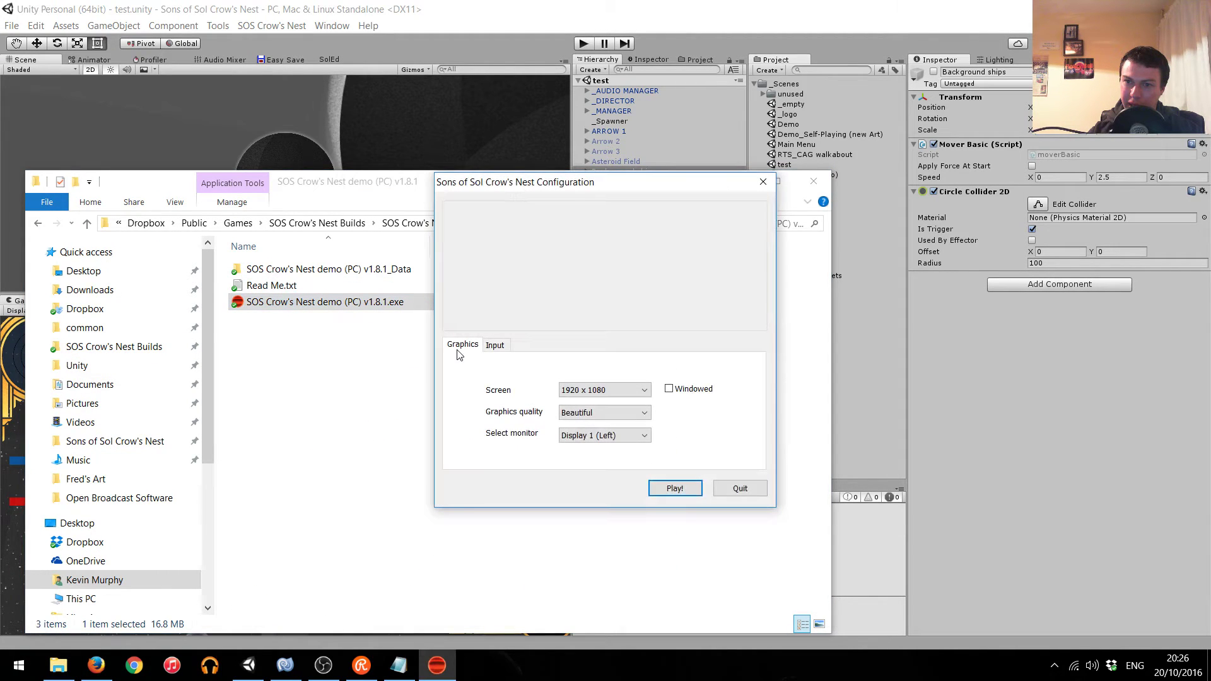
left_click(674, 490)
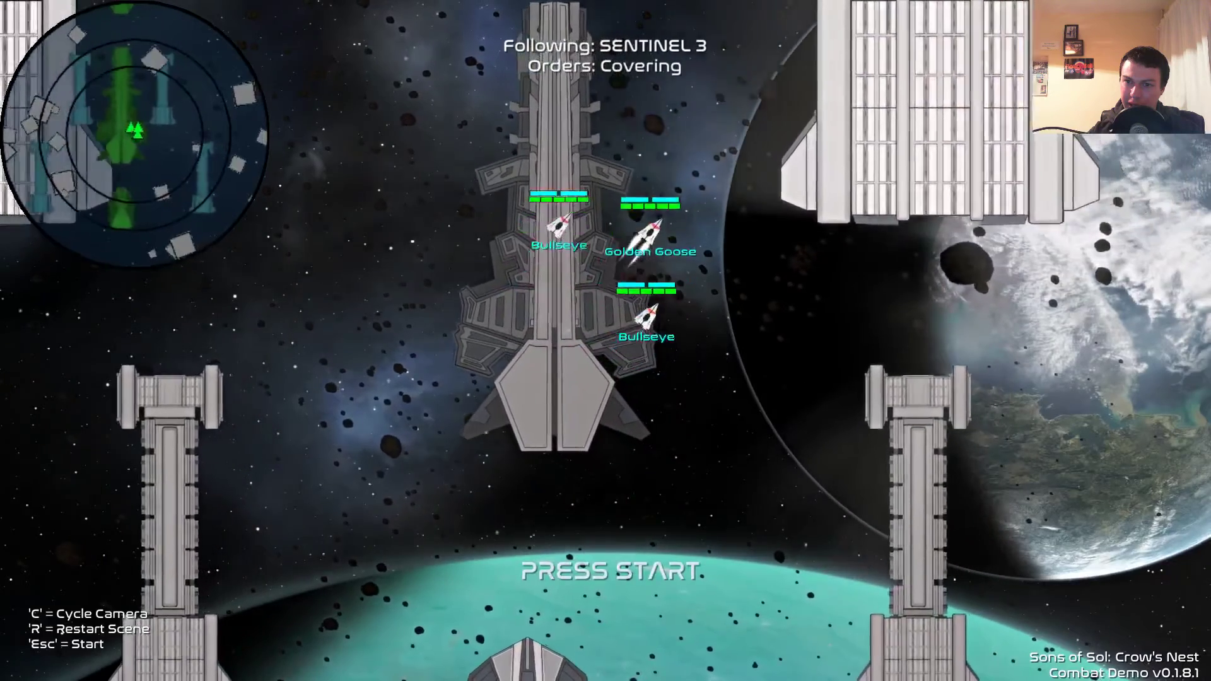
Start a new game past the Instructions and Dodging screens and boost past the station.
key("Escape")
key("Return")
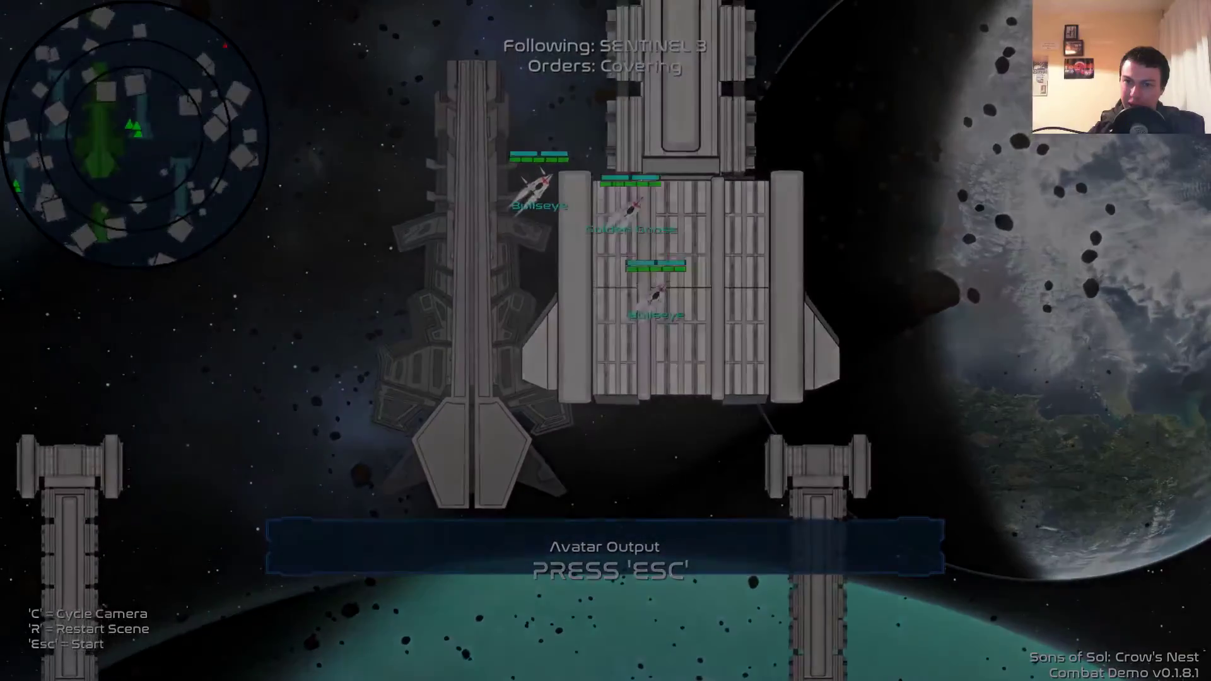
key("Return")
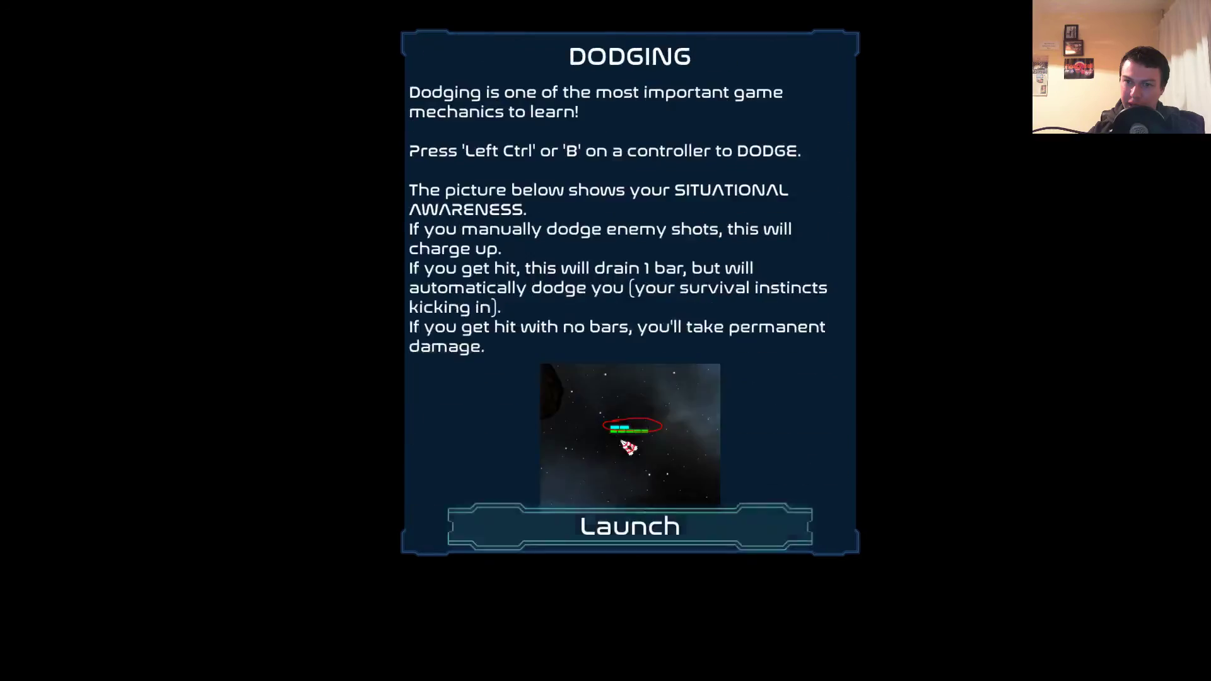
key("Return")
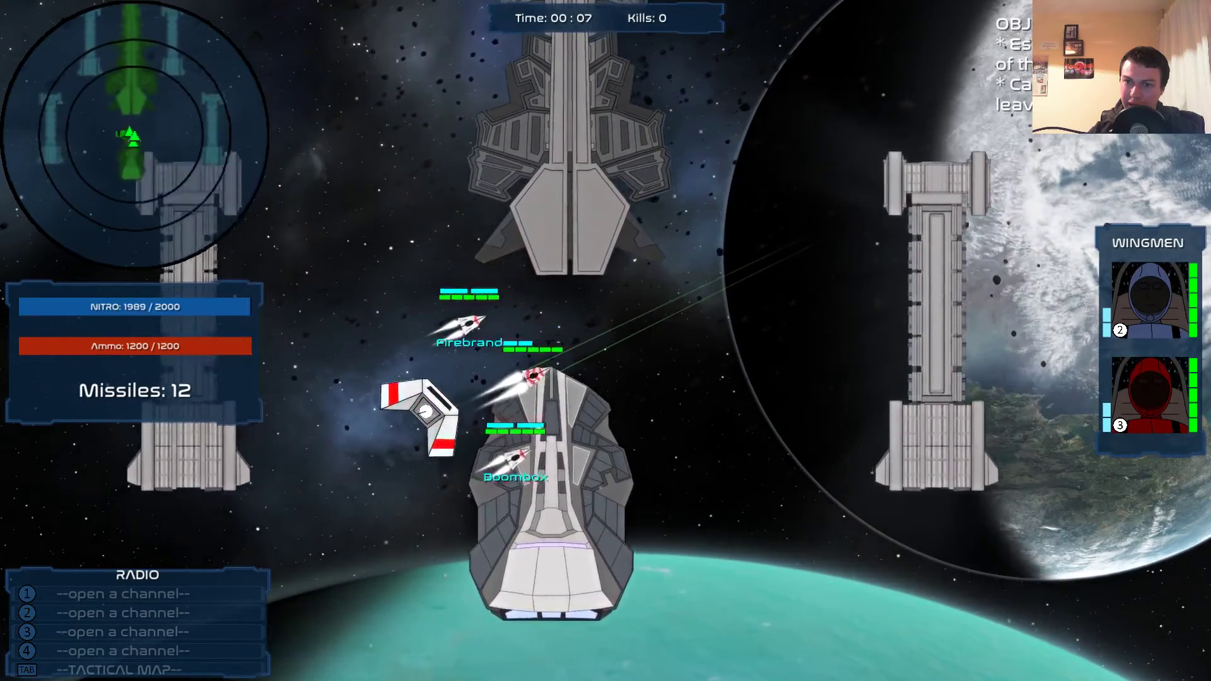
key("shift")
key("shift")
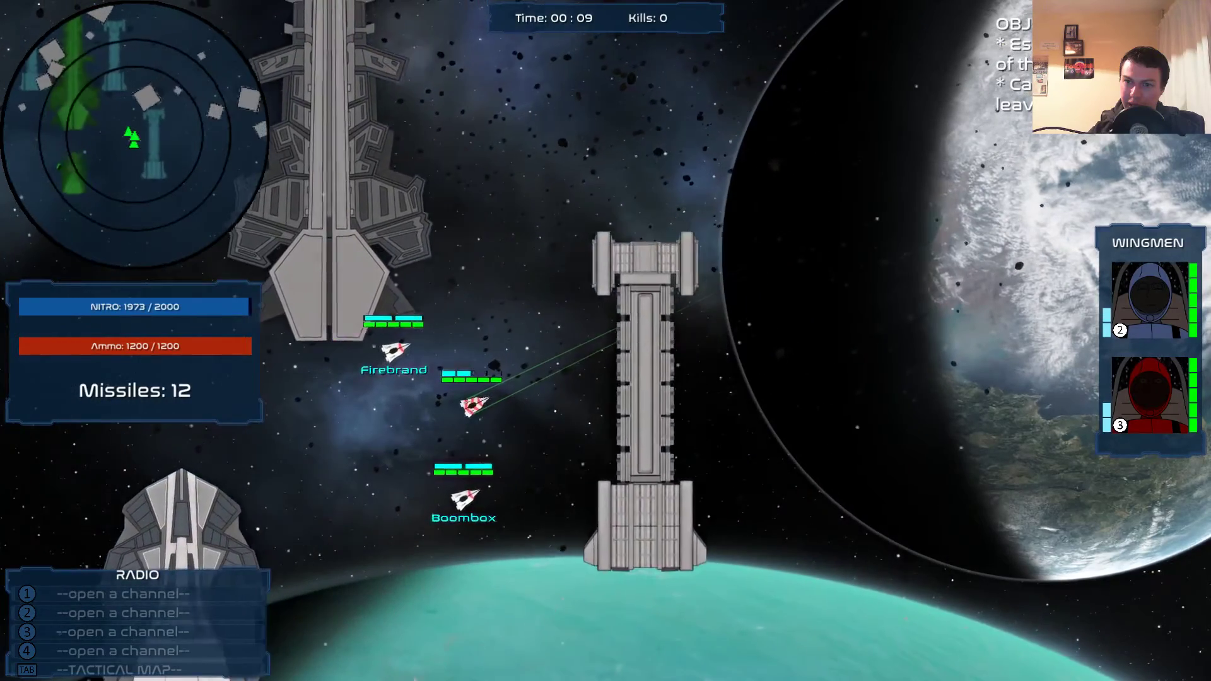
key("shift")
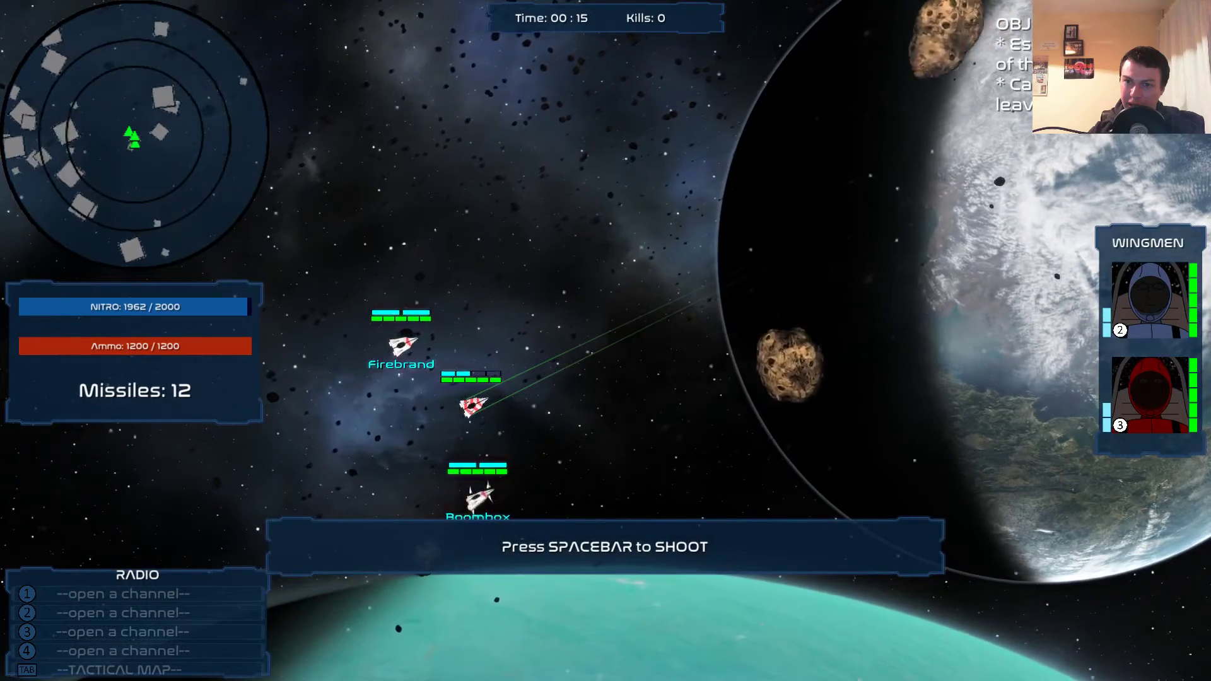
Restart the mission from the pause menu and begin it again.
key("Escape")
key("Down")
key("Return")
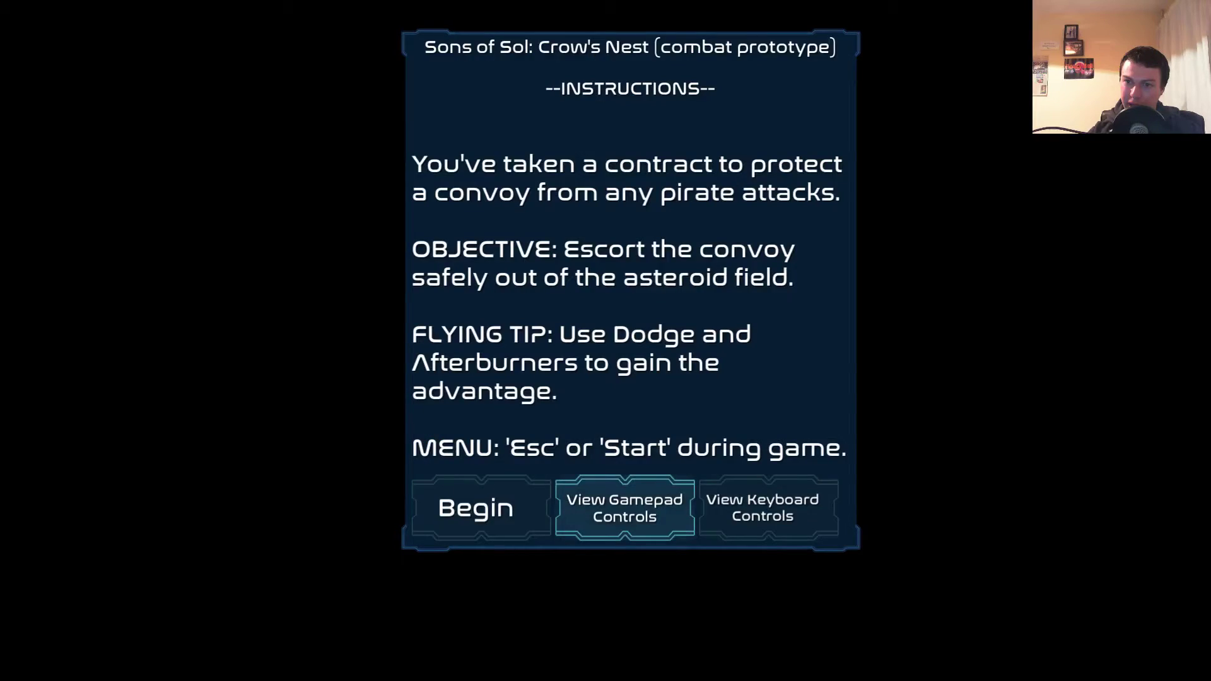
key("Return")
key("Return")
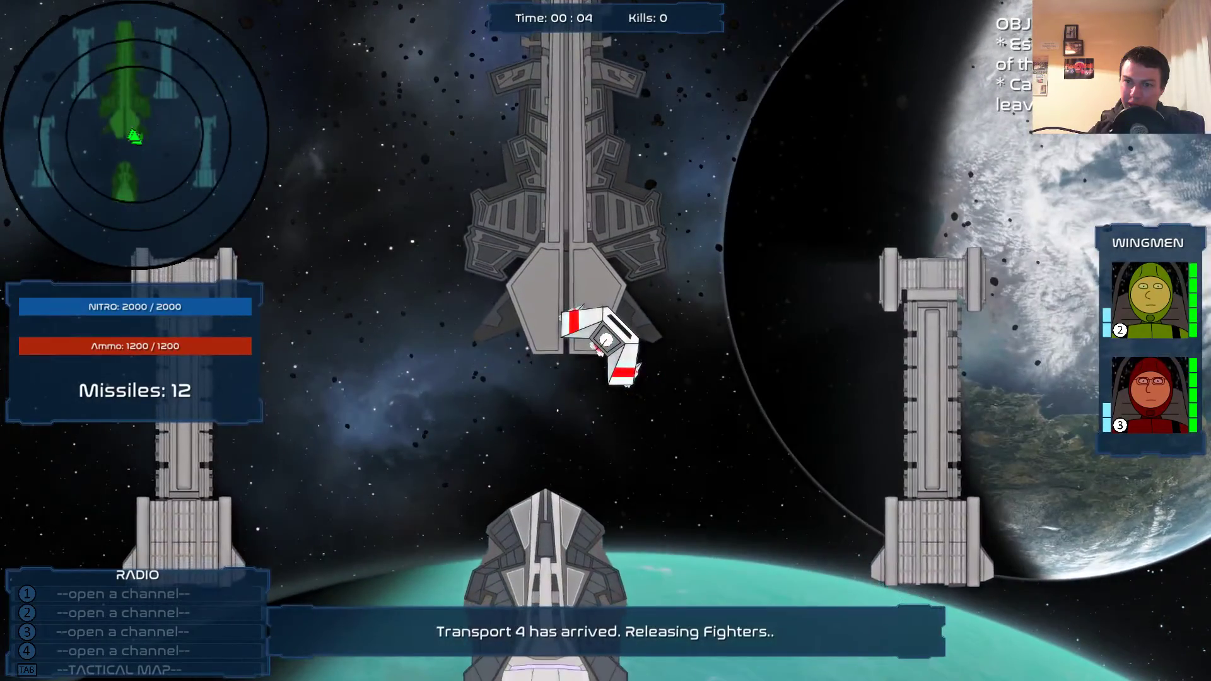
key("w")
key("Return")
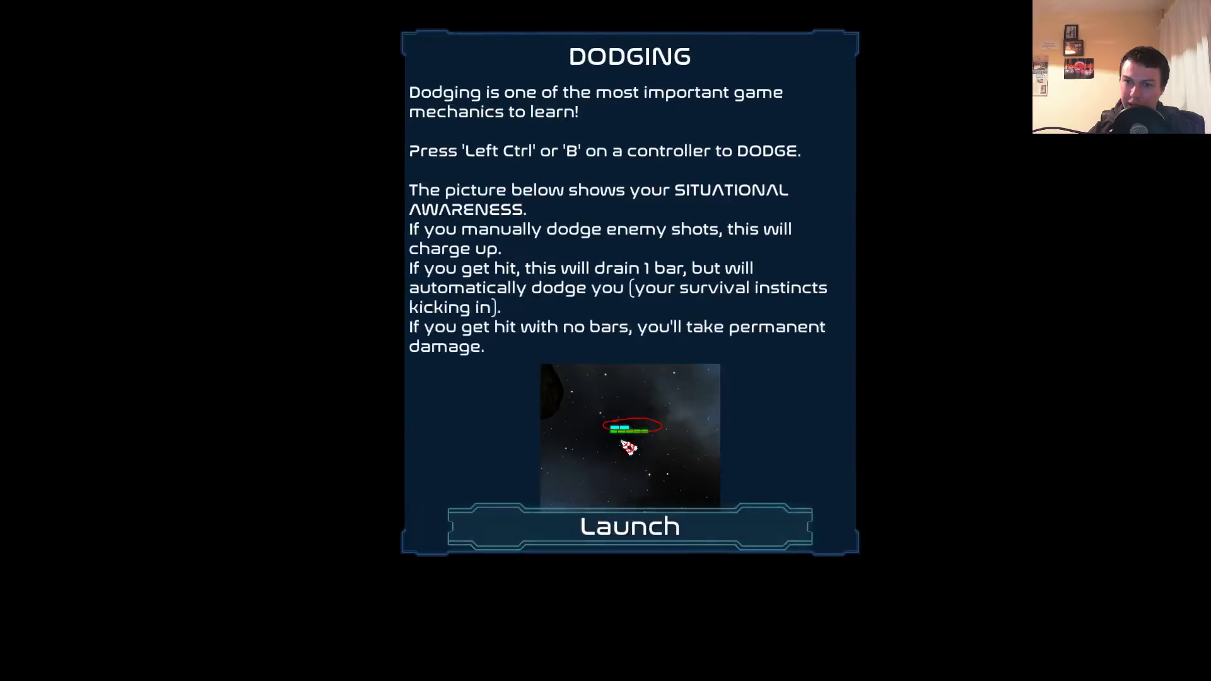
key("Return")
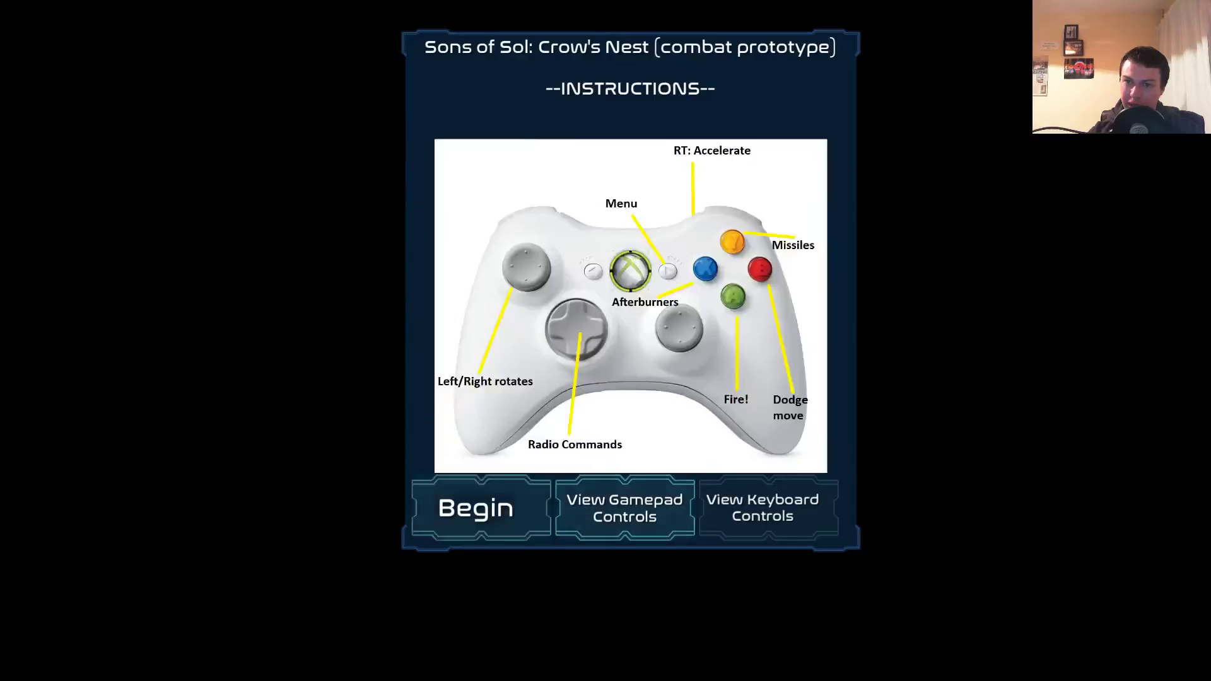
key("Return")
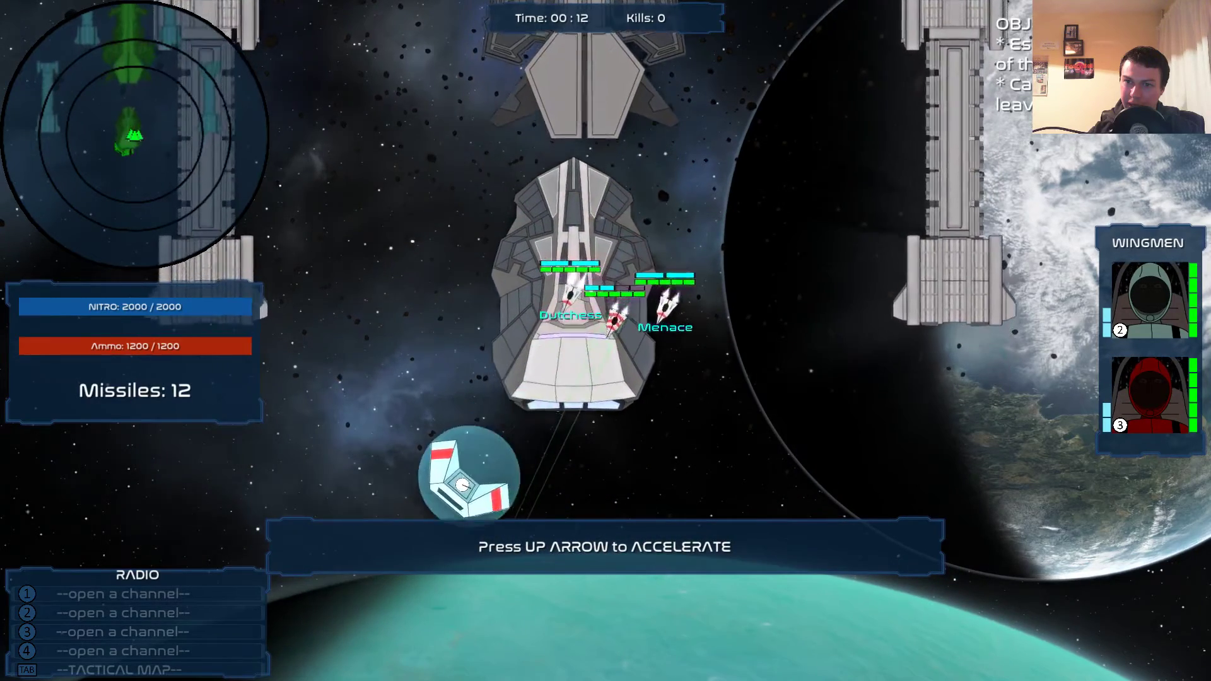
Leave the mission, quit the game with Quit and Yes, and close the file browser.
key("Up")
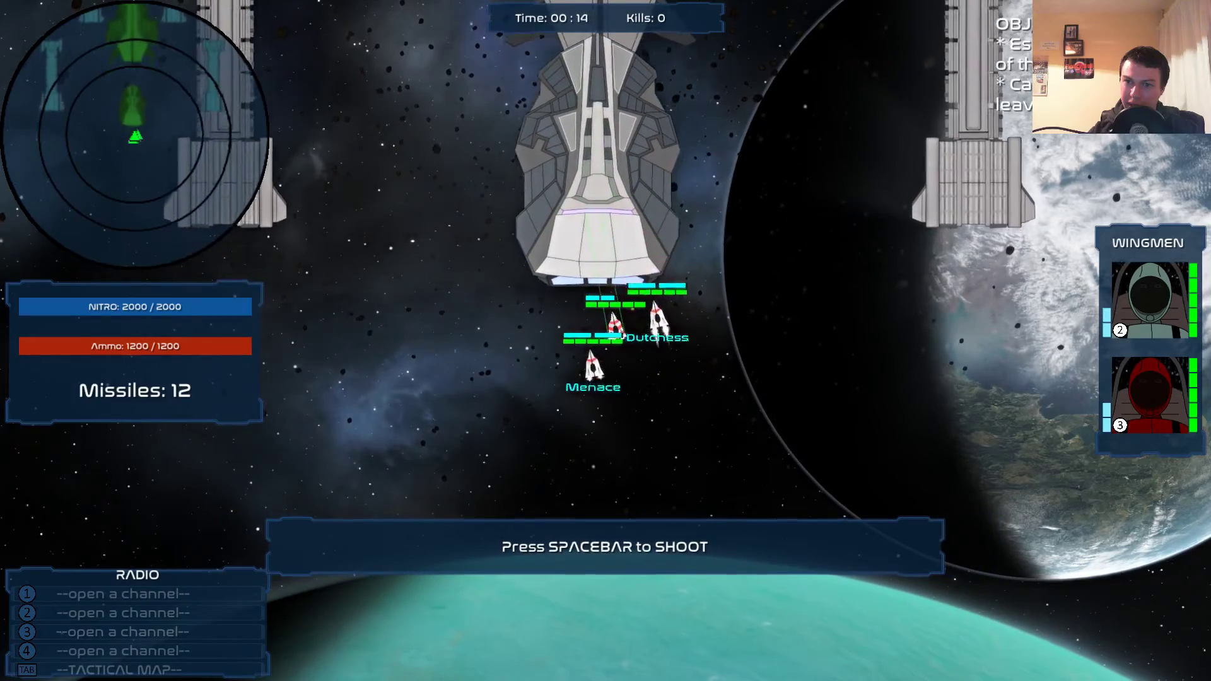
key("Escape")
key("Down")
key("Down")
key("Down")
key("Return")
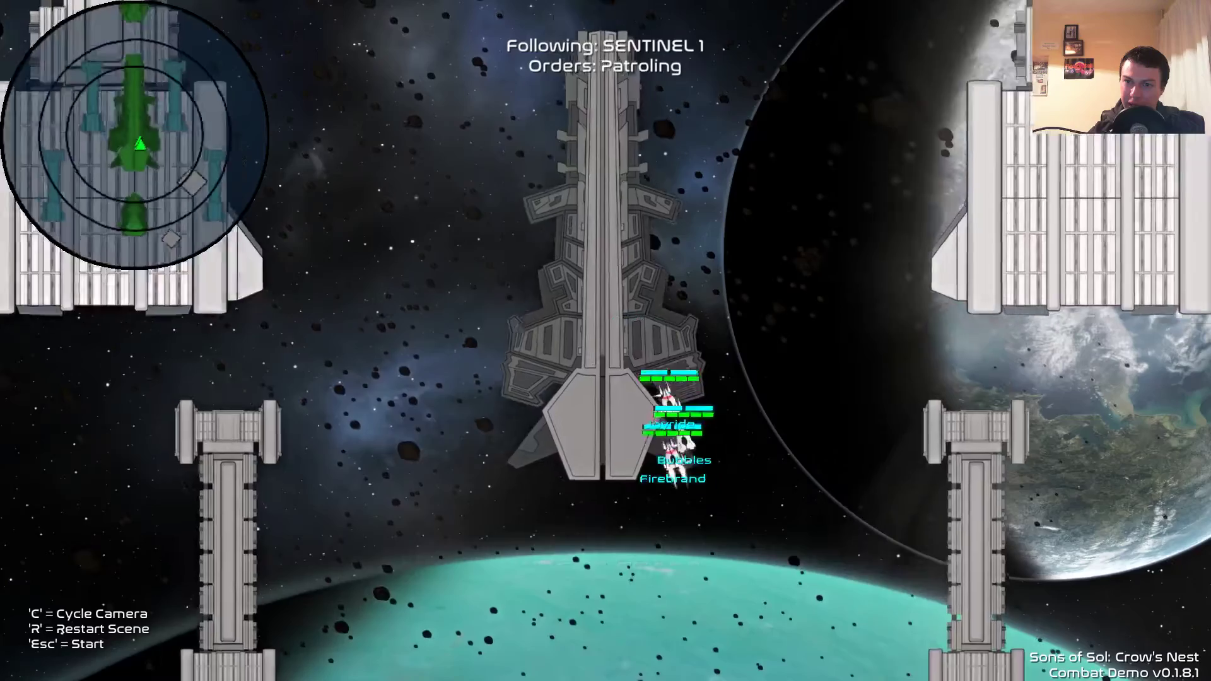
key("Escape")
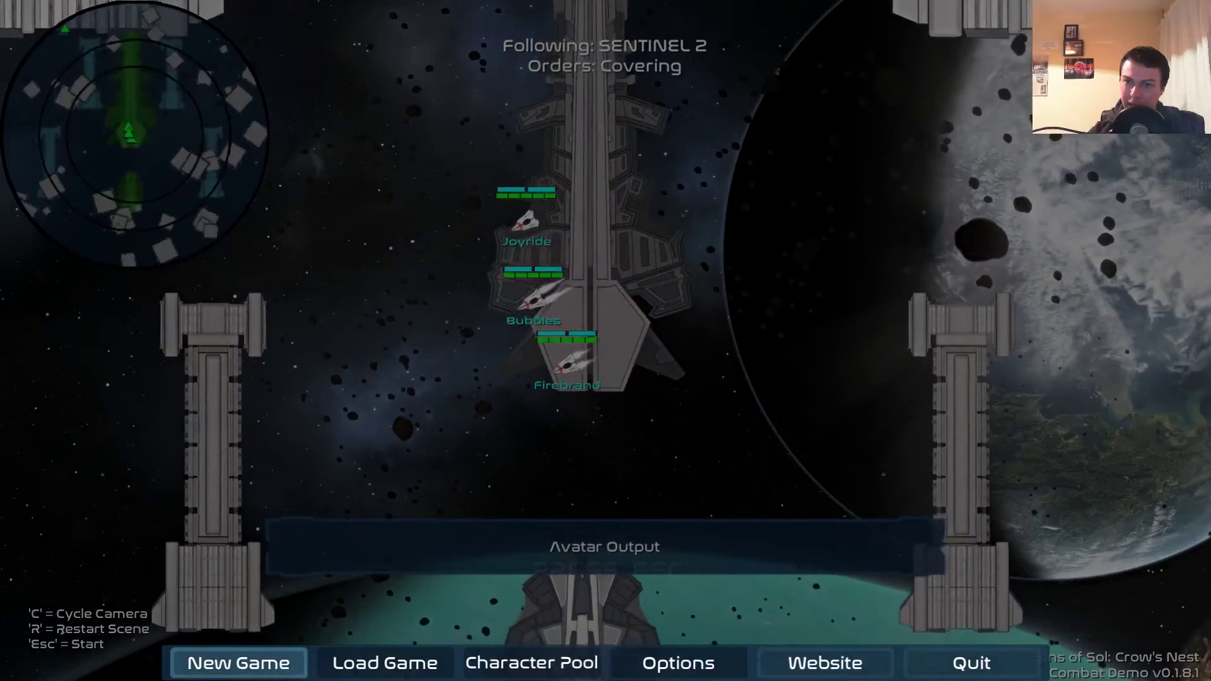
left_click(990, 664)
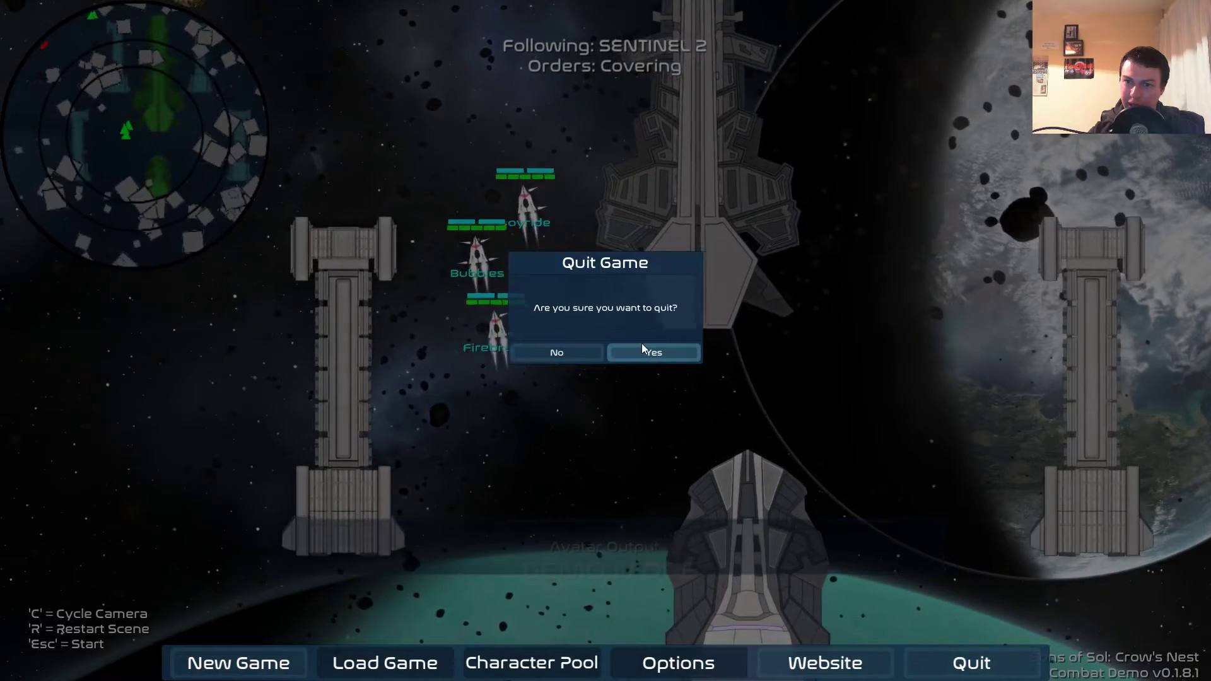
left_click(644, 348)
left_click(812, 182)
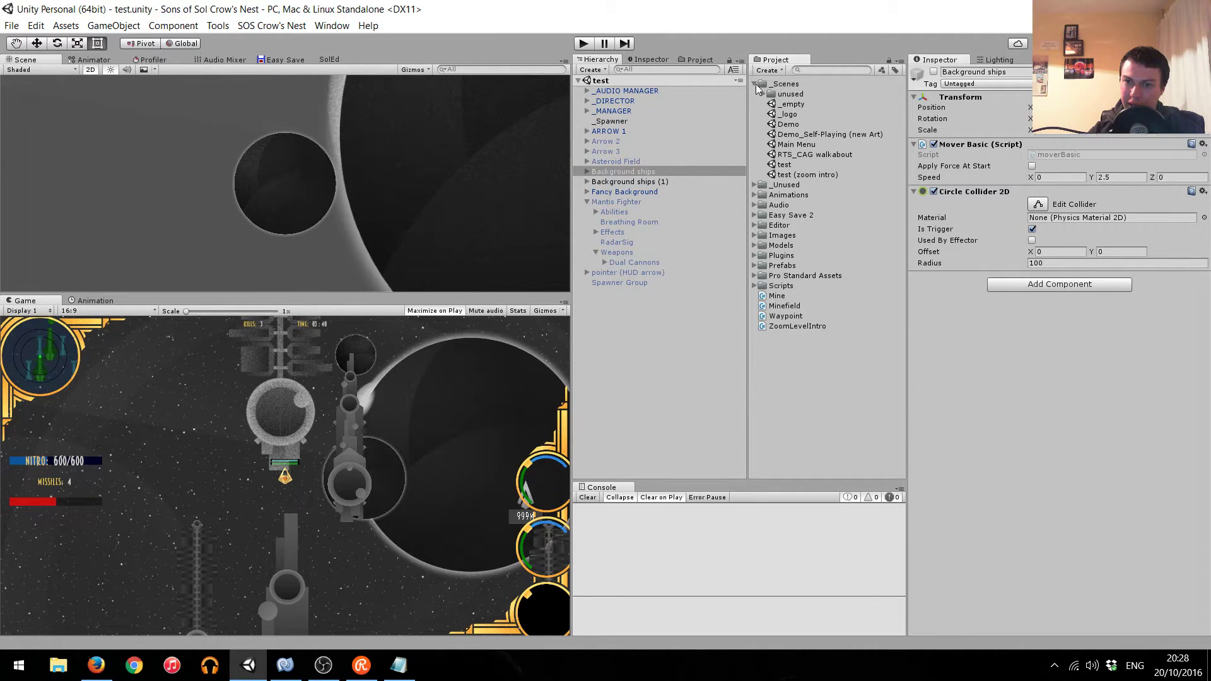
Open the test (zoom intro) scene from Project > _Scenes and press Play.
double_click(801, 174)
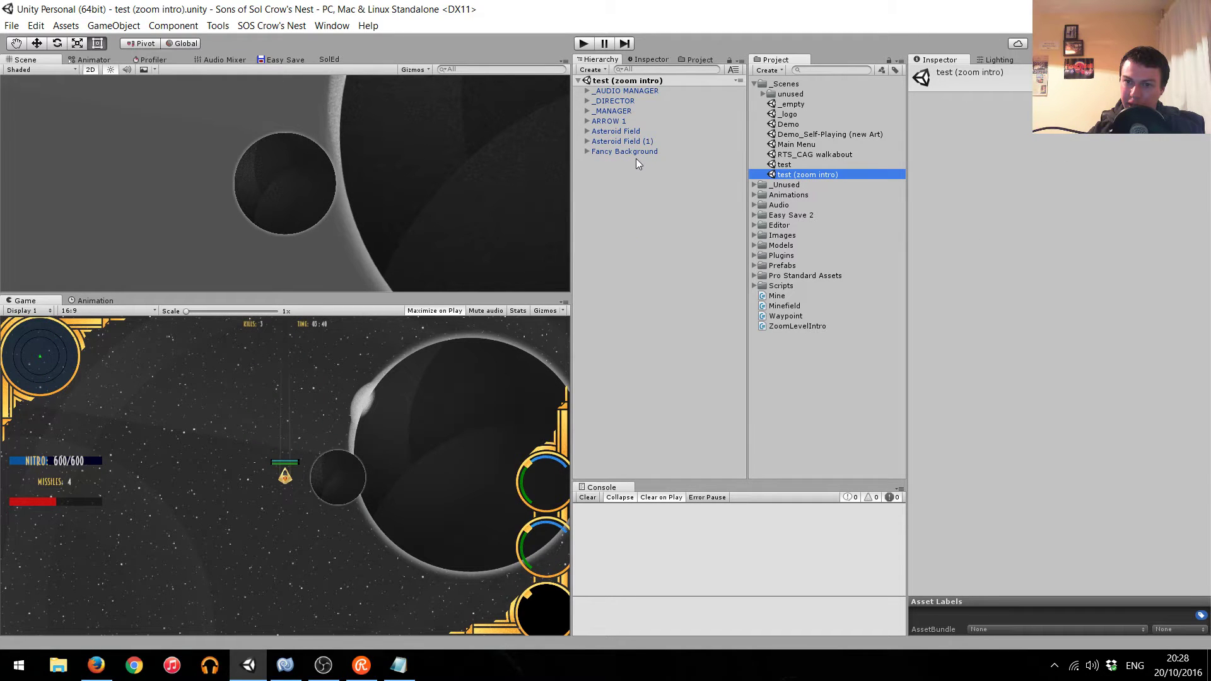
left_click(585, 44)
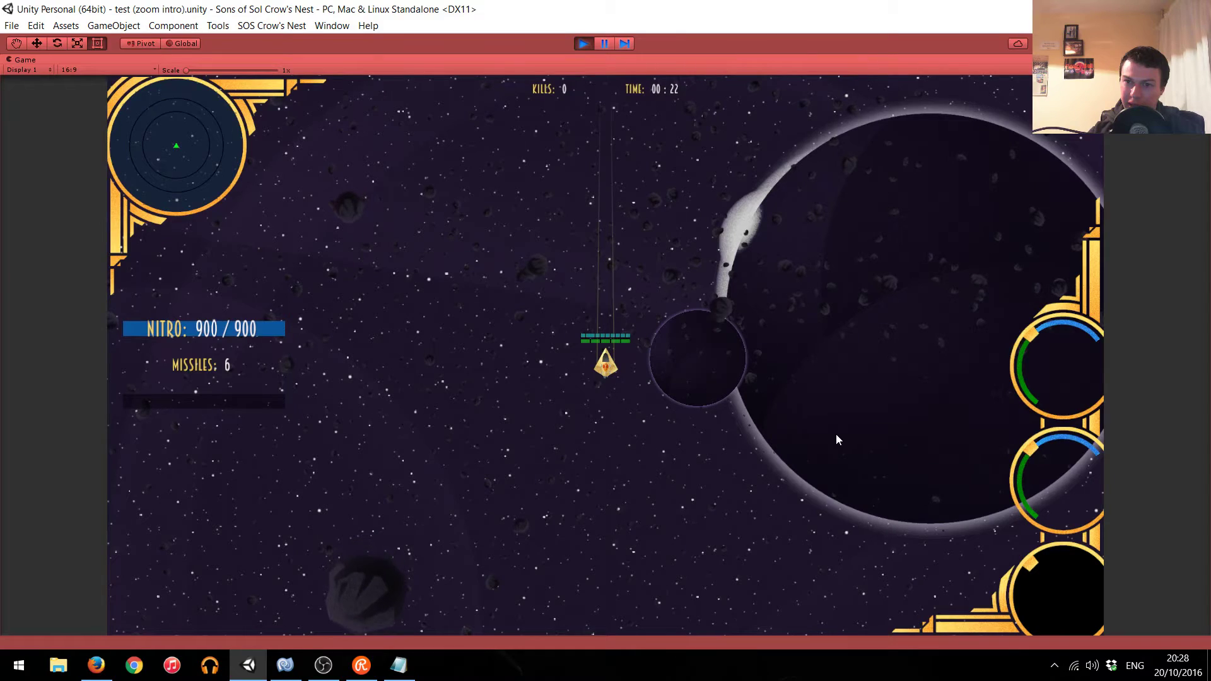
Restart the level, boost the ship around, then press M for the red tactical map.
key("Escape")
key("Down")
key("Return")
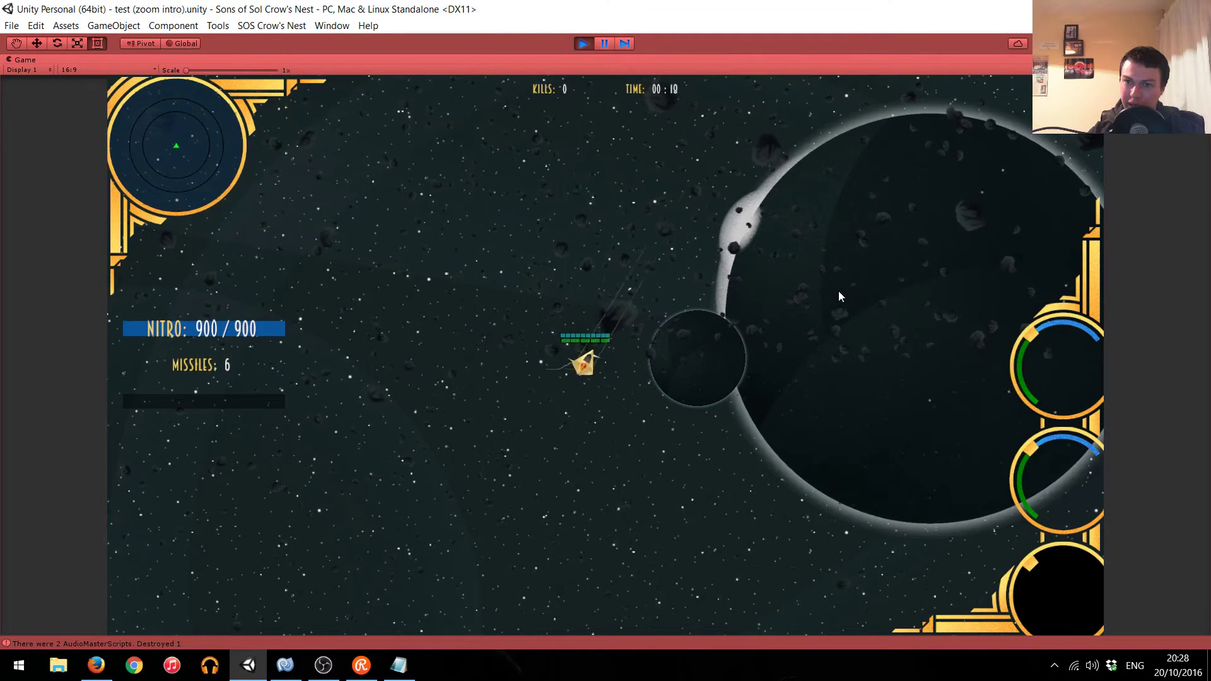
key("shift")
key("shift")
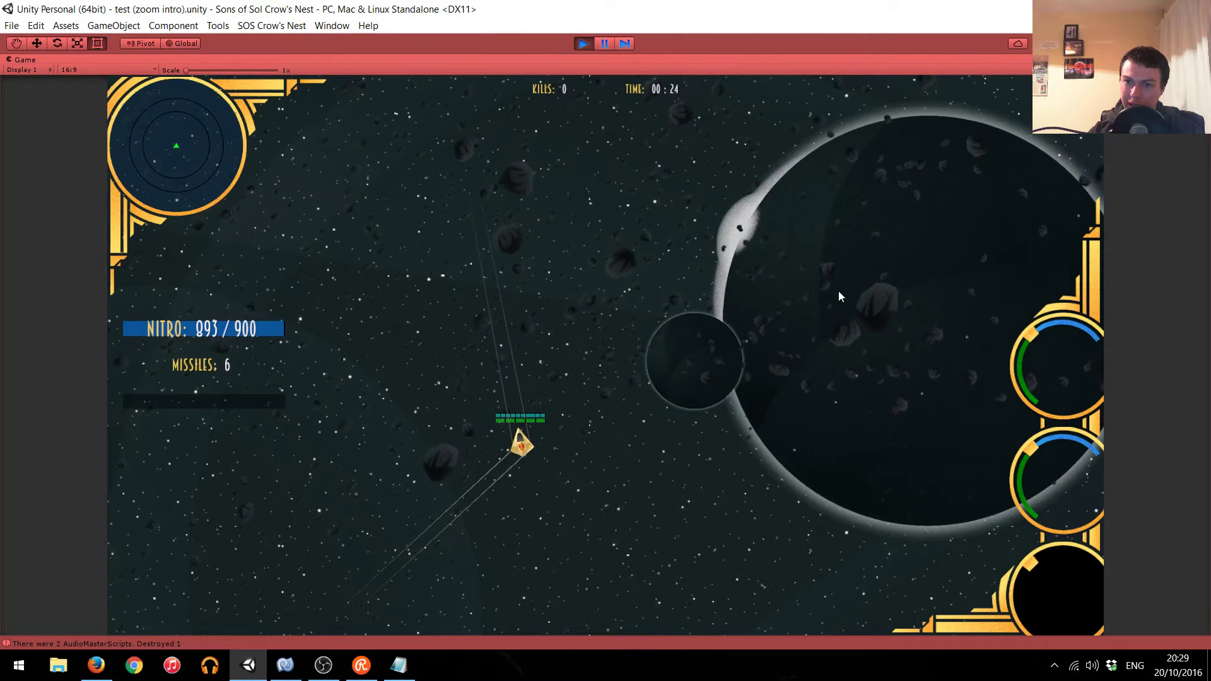
key("shift")
key("shift")
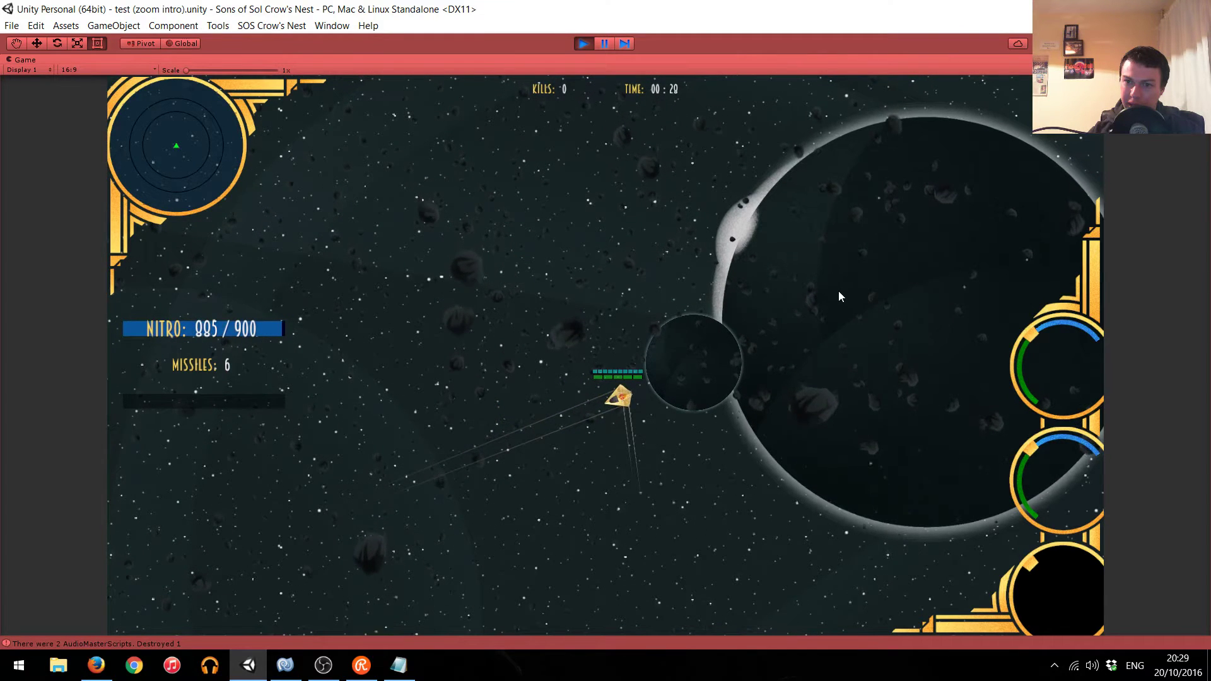
key("m")
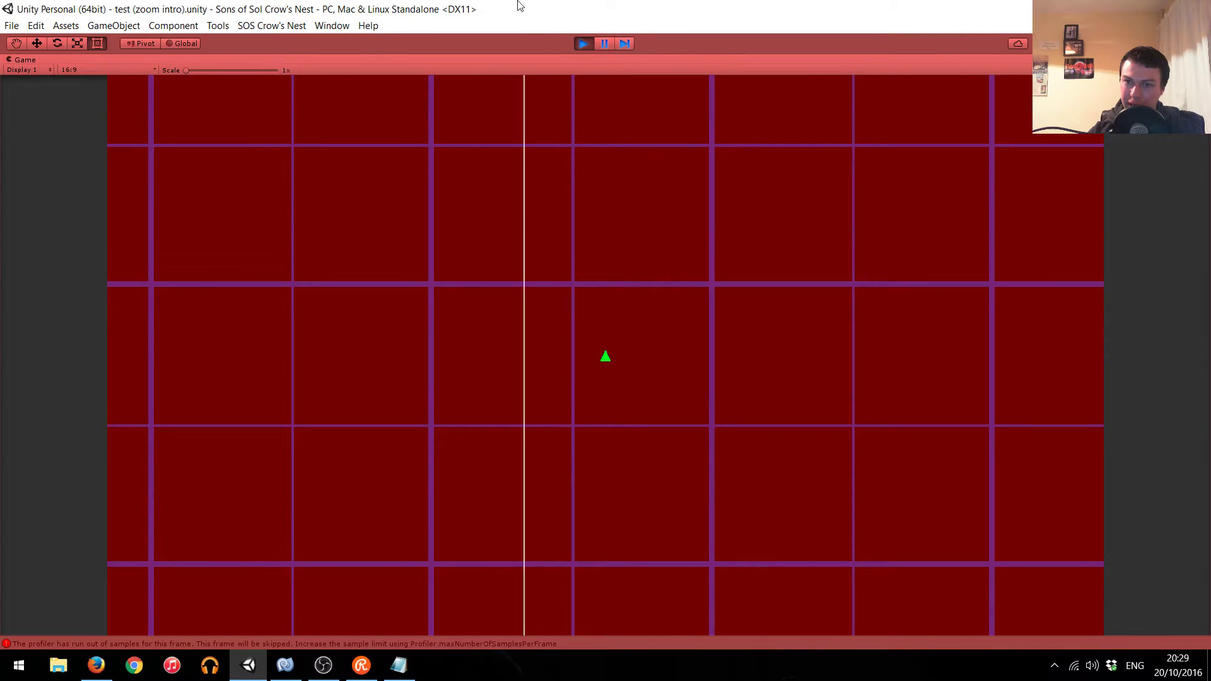
Click the Play button again to end the zoom intro play session.
left_click(584, 44)
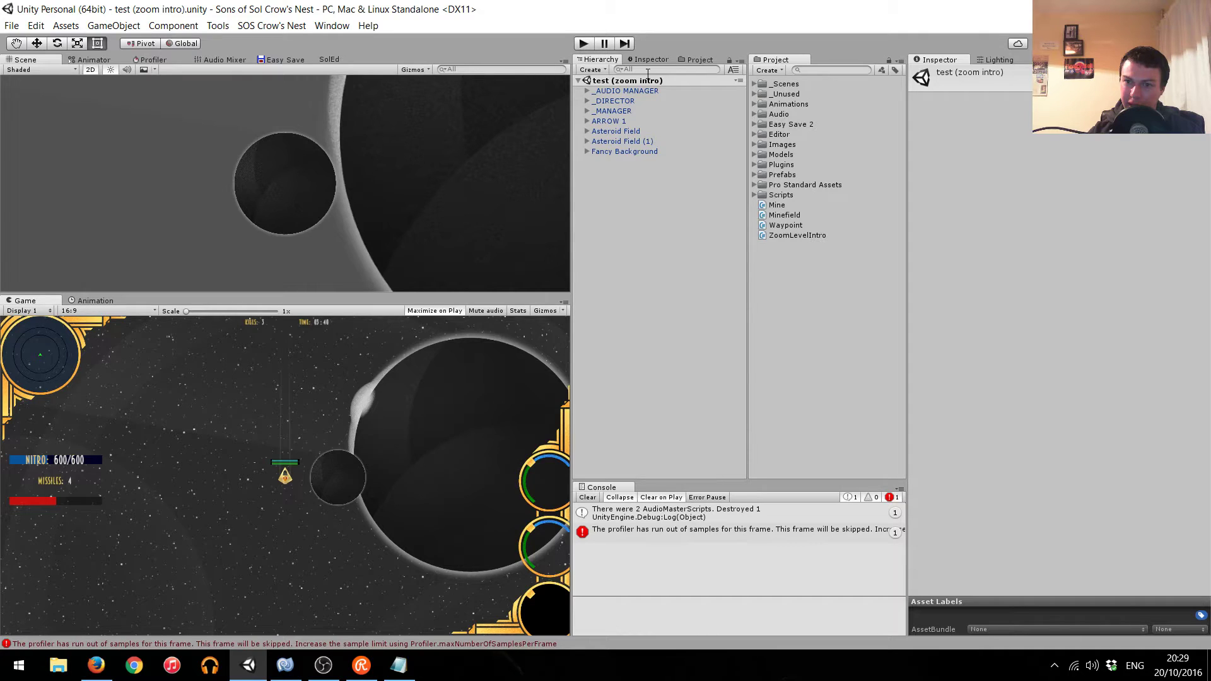
Uncheck Zoom Level Intro (Script) on _DIRECTOR, then run and stop a play test.
left_click(754, 85)
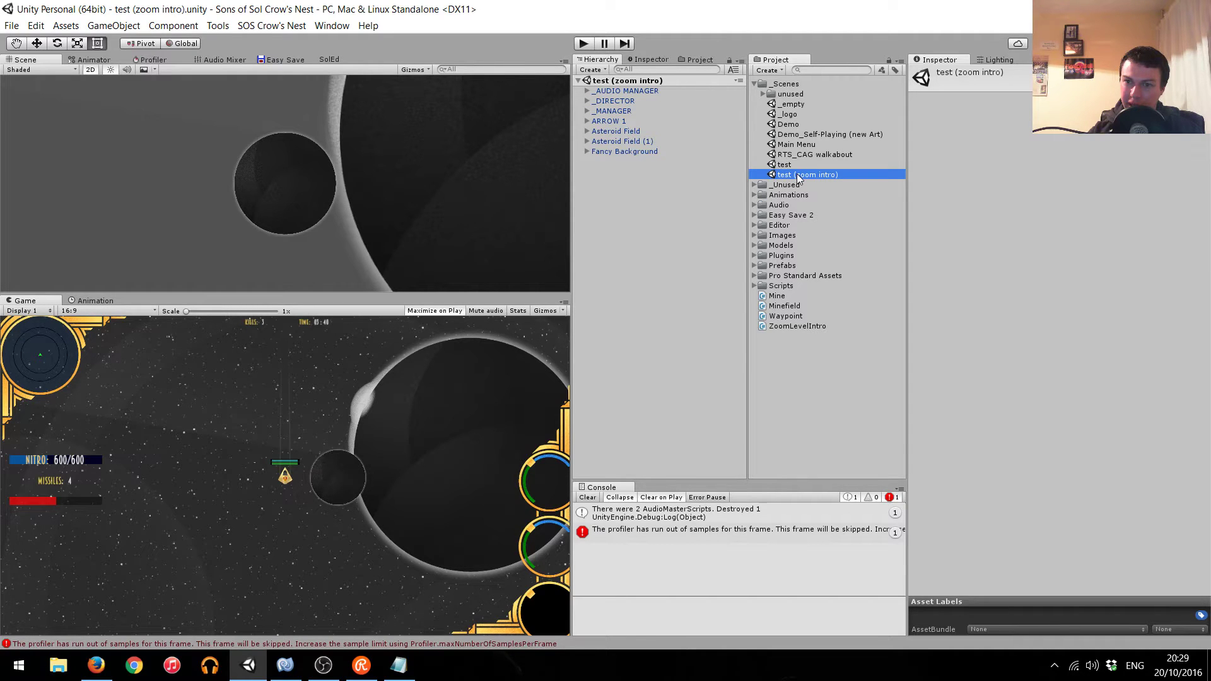
left_click(618, 102)
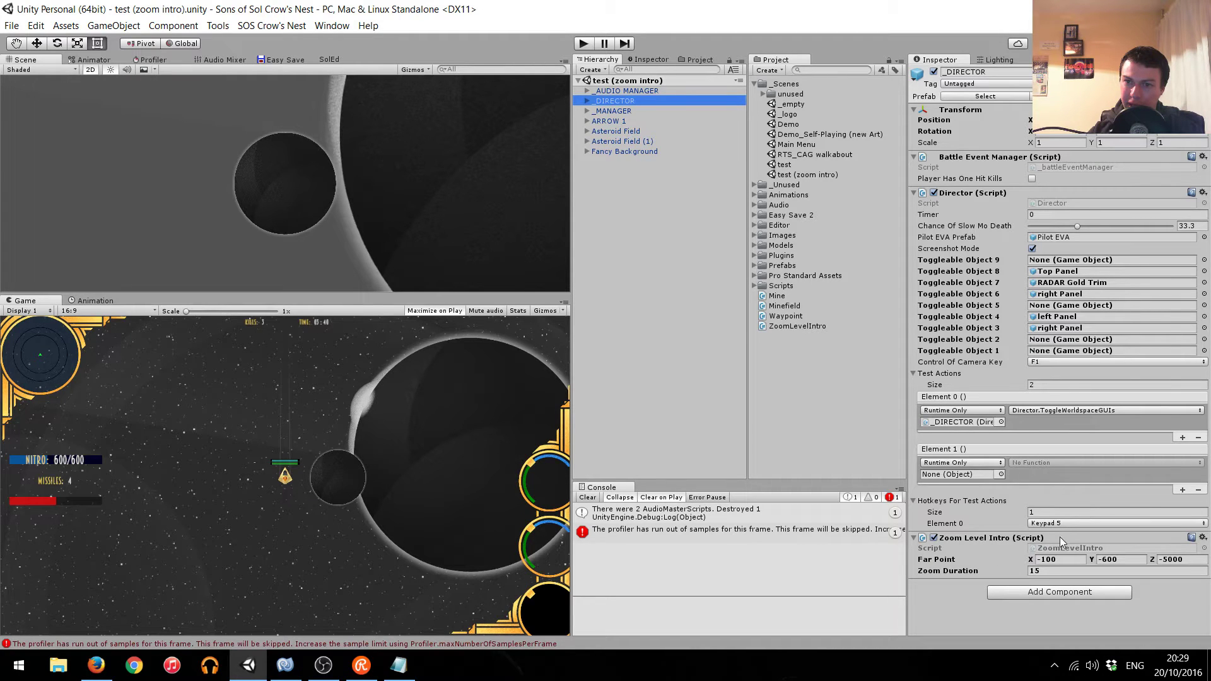
left_click(935, 539)
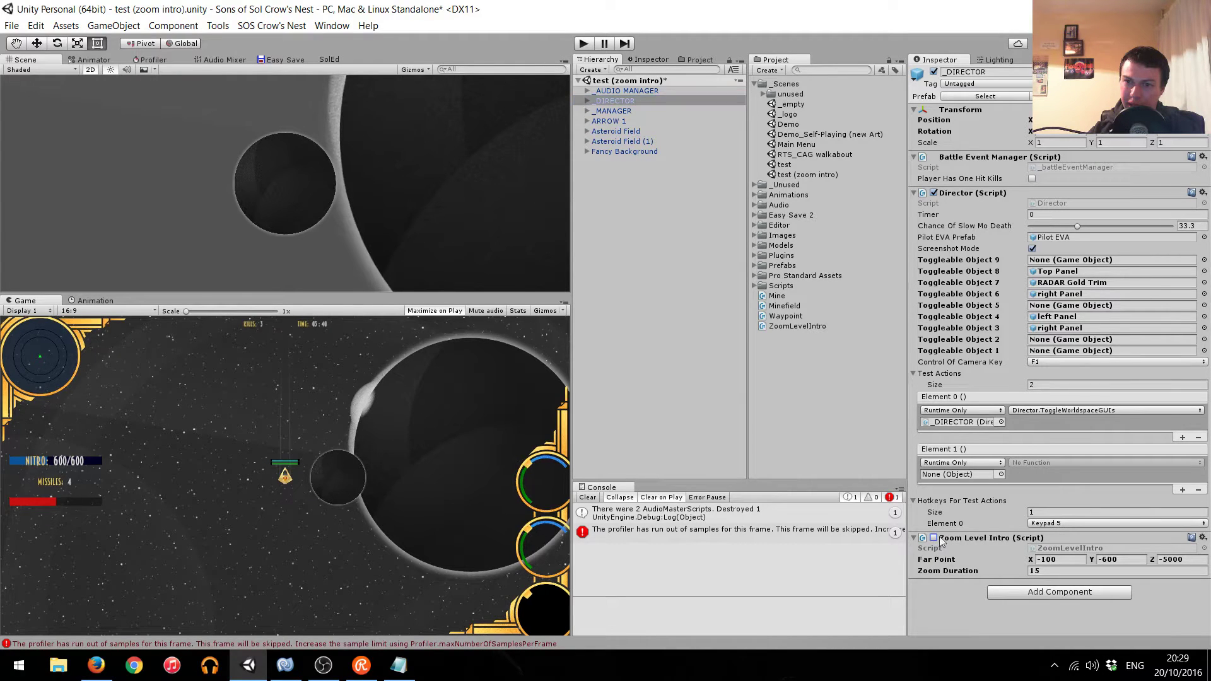
left_click(584, 43)
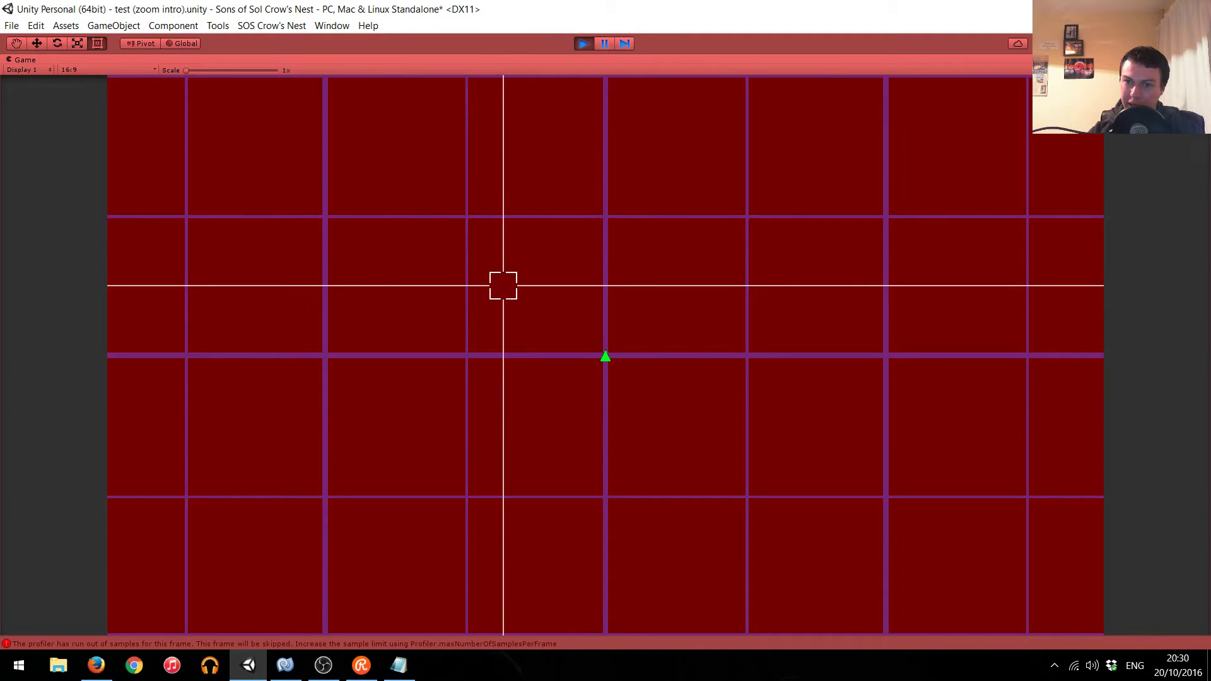
left_click(583, 43)
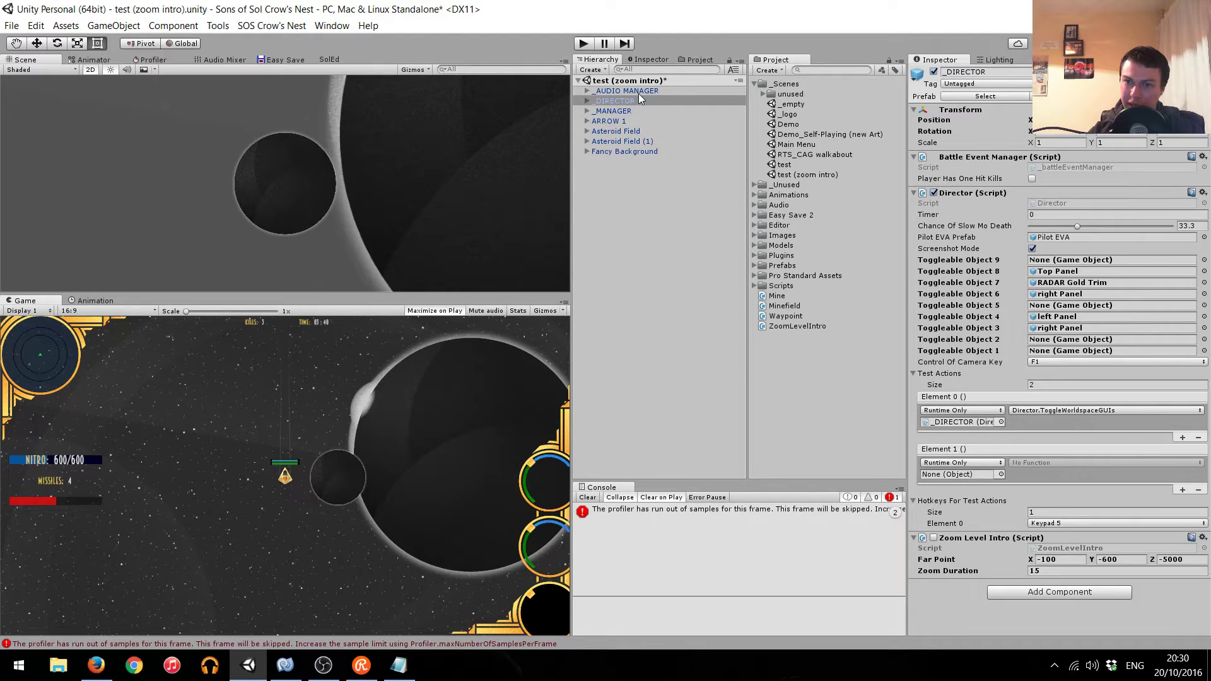
Search the Hierarchy for 'rtscamera', select Camera (Tactical Map), view its RTS Camera settings, and play.
left_click(658, 70)
type("rtscamera")
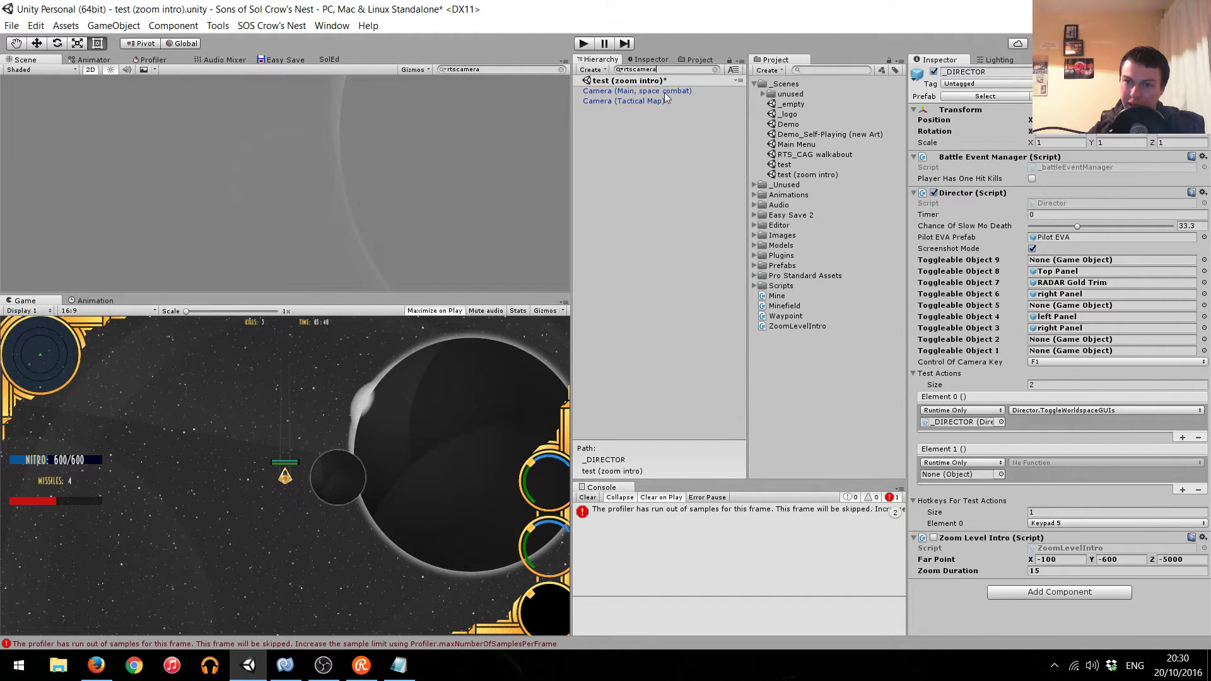
left_click(671, 90)
left_click(661, 101)
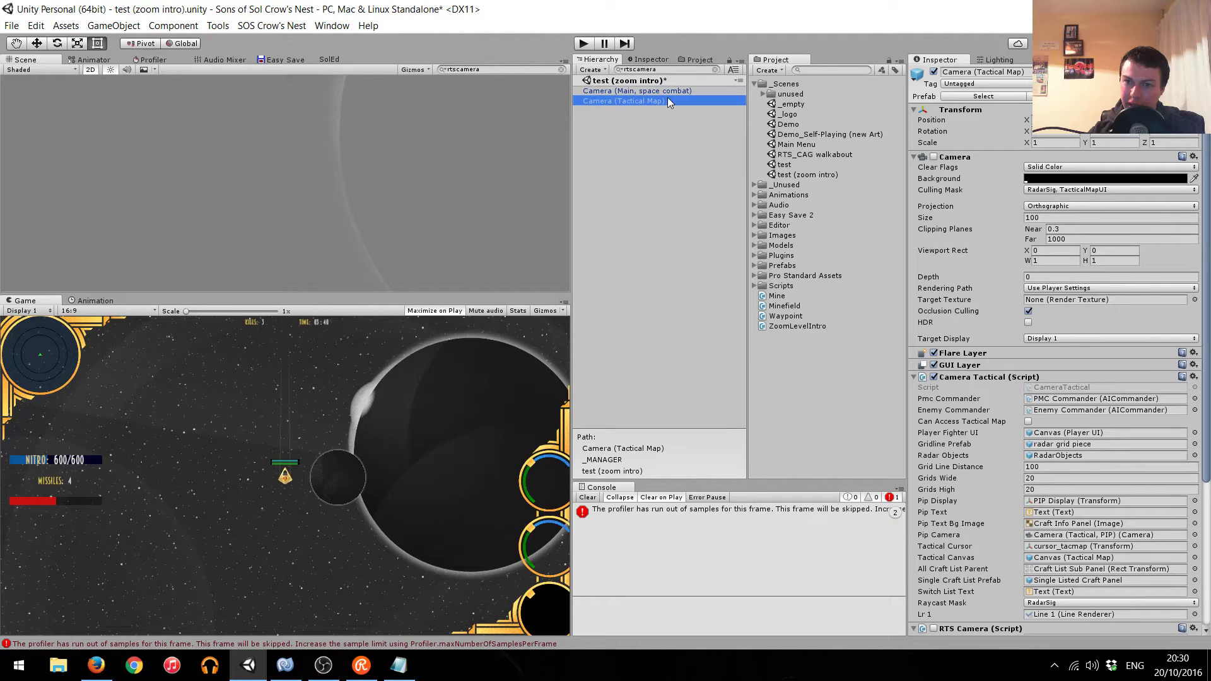
scroll(1027, 215, "down", 3)
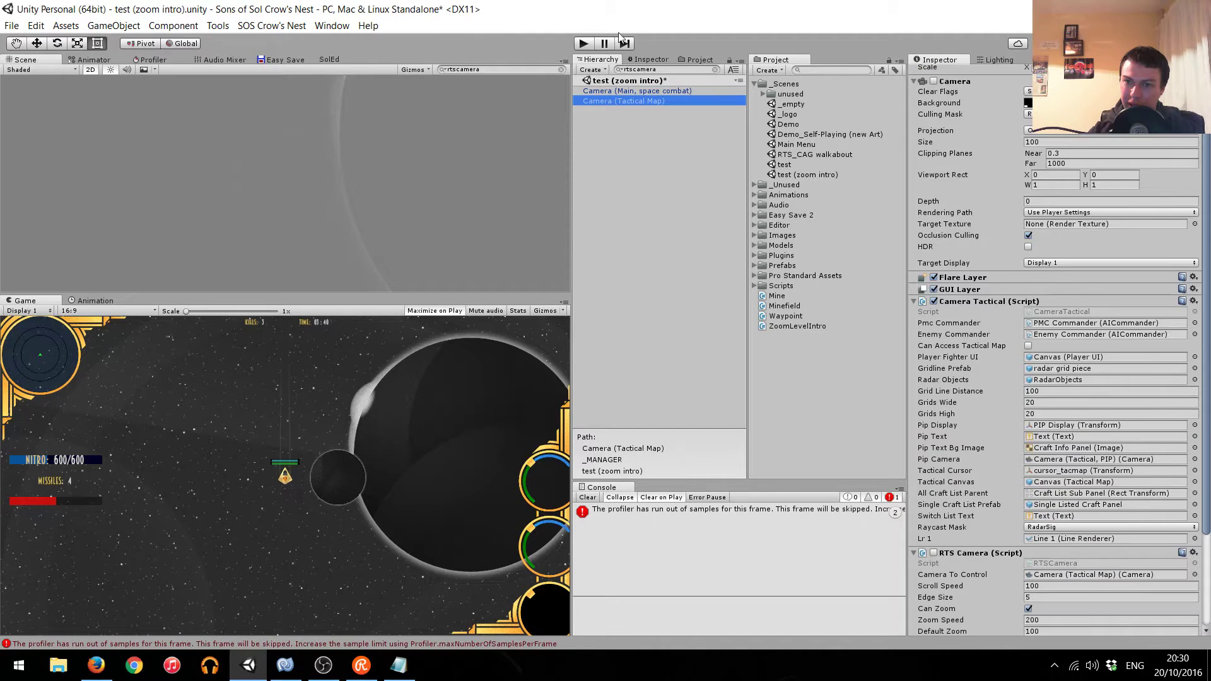
left_click(584, 43)
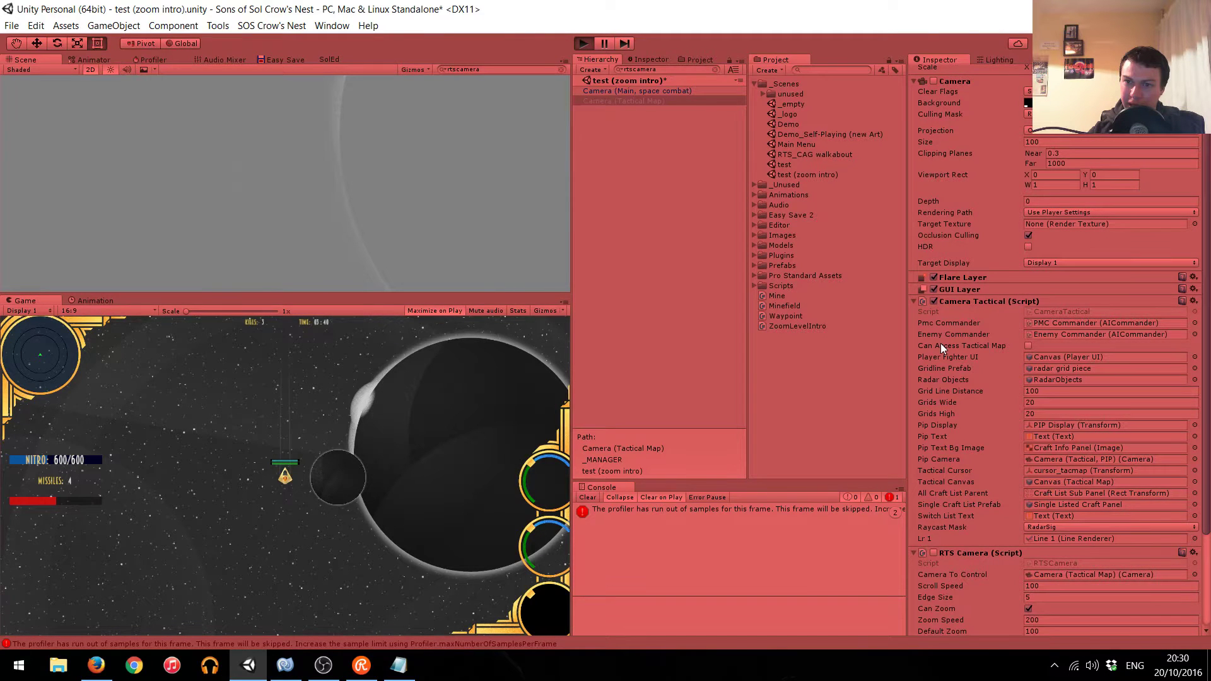
Open the tactical map and zoom the RTS camera out until Camera To Size reaches about 344.
key("shift+space")
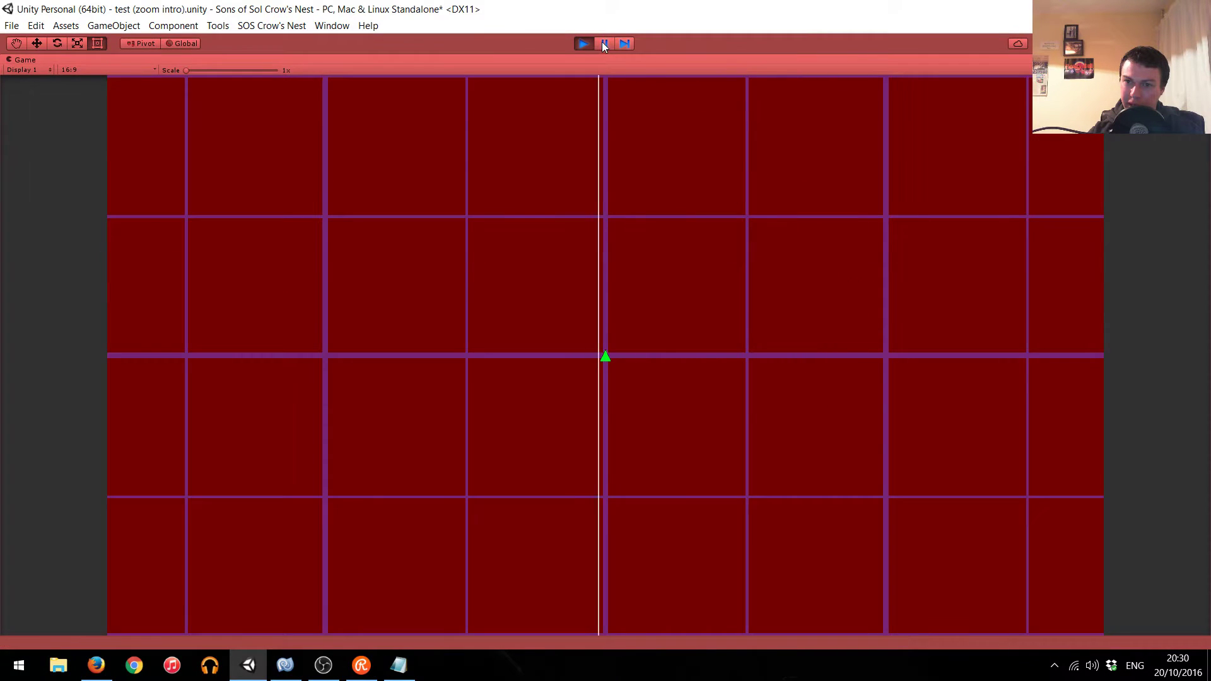
key("shift+space")
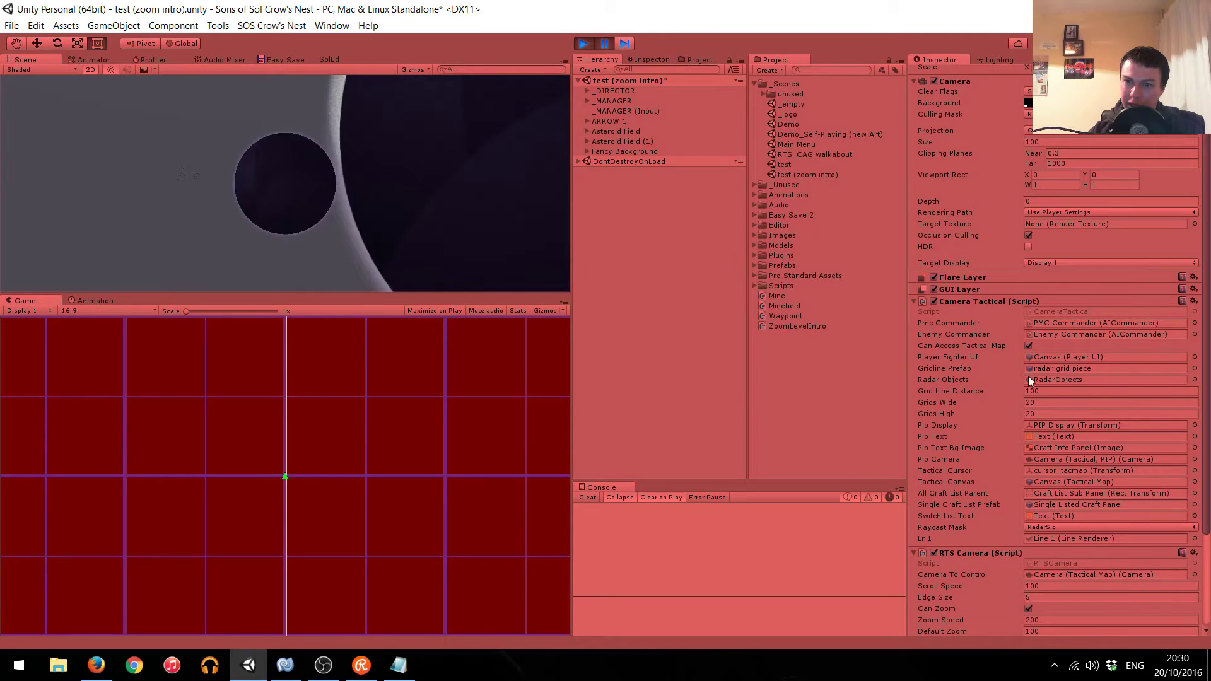
scroll(1029, 379, "down", 5)
left_click(513, 438)
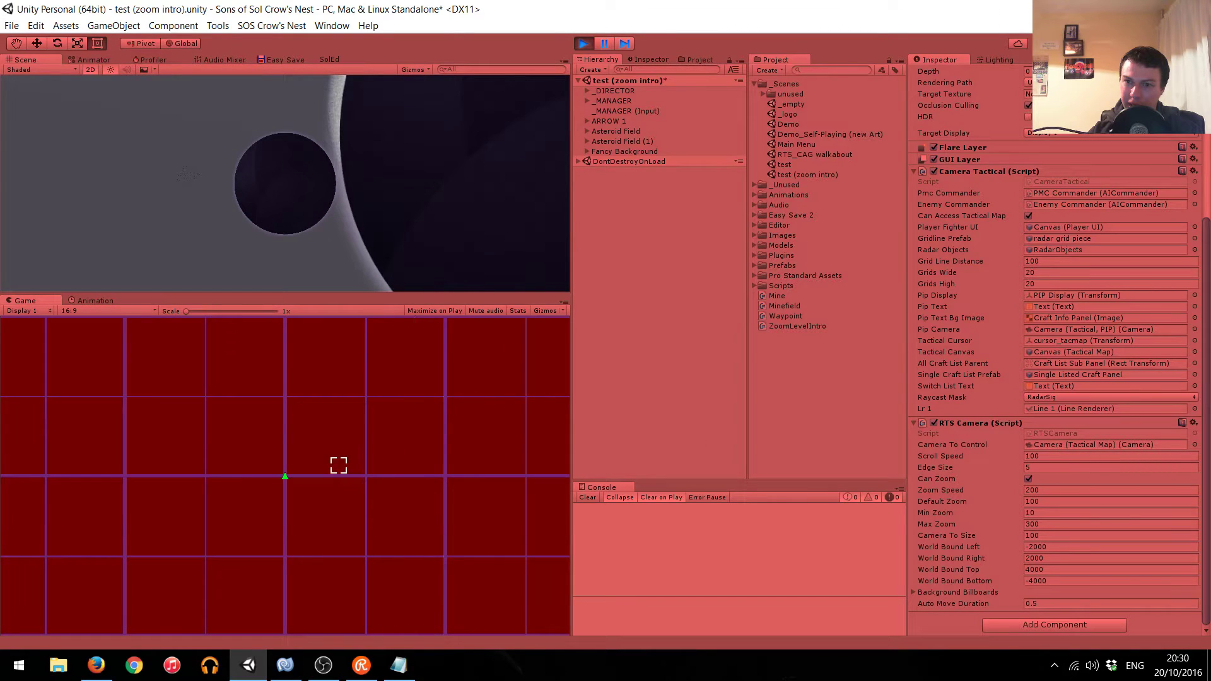
scroll(273, 463, "down", 1)
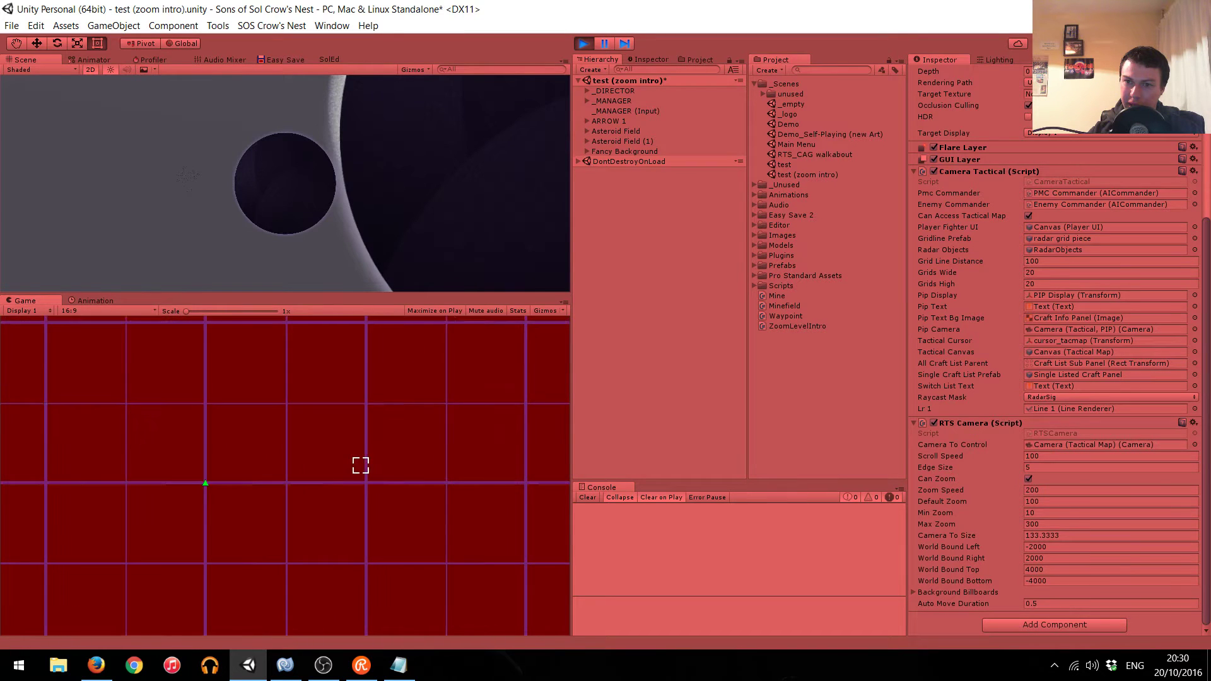
scroll(292, 461, "down", 5)
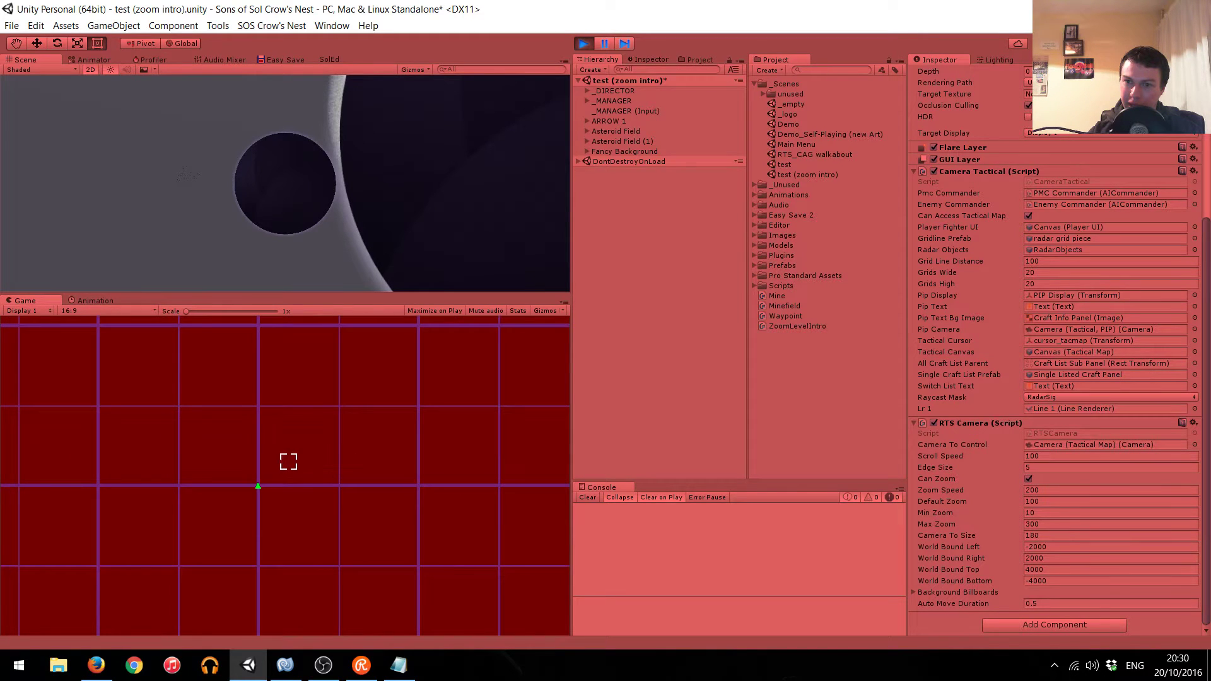
scroll(252, 441, "down", 5)
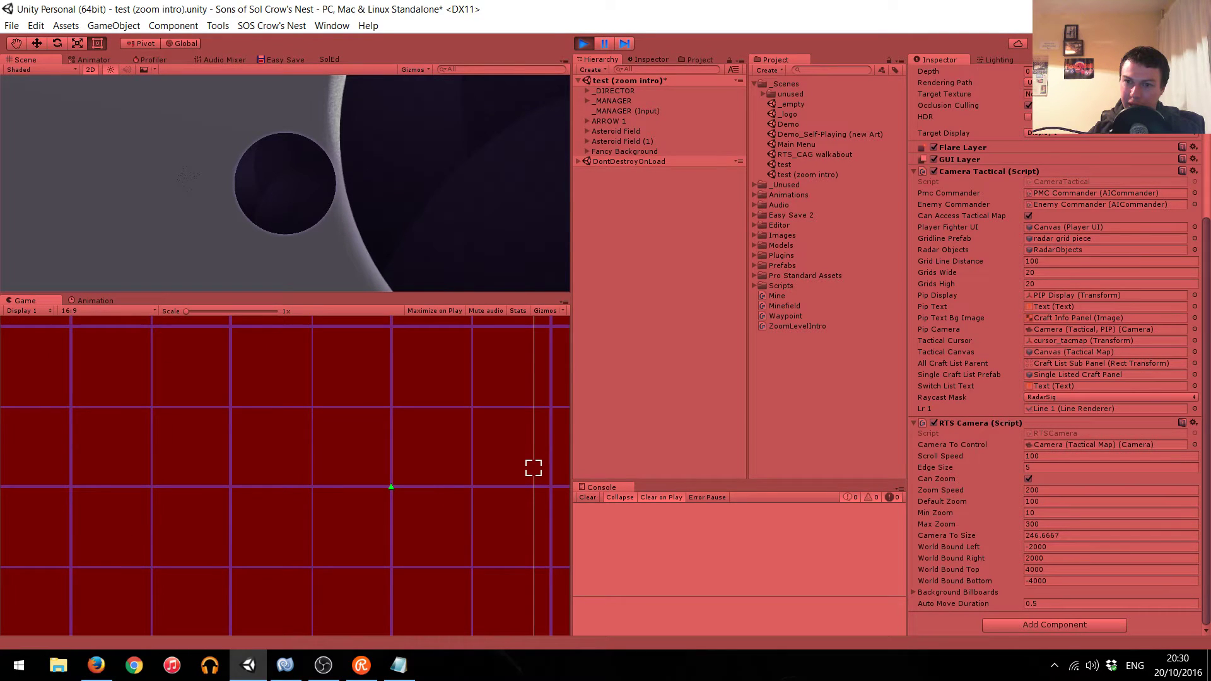
scroll(286, 477, "down", 3)
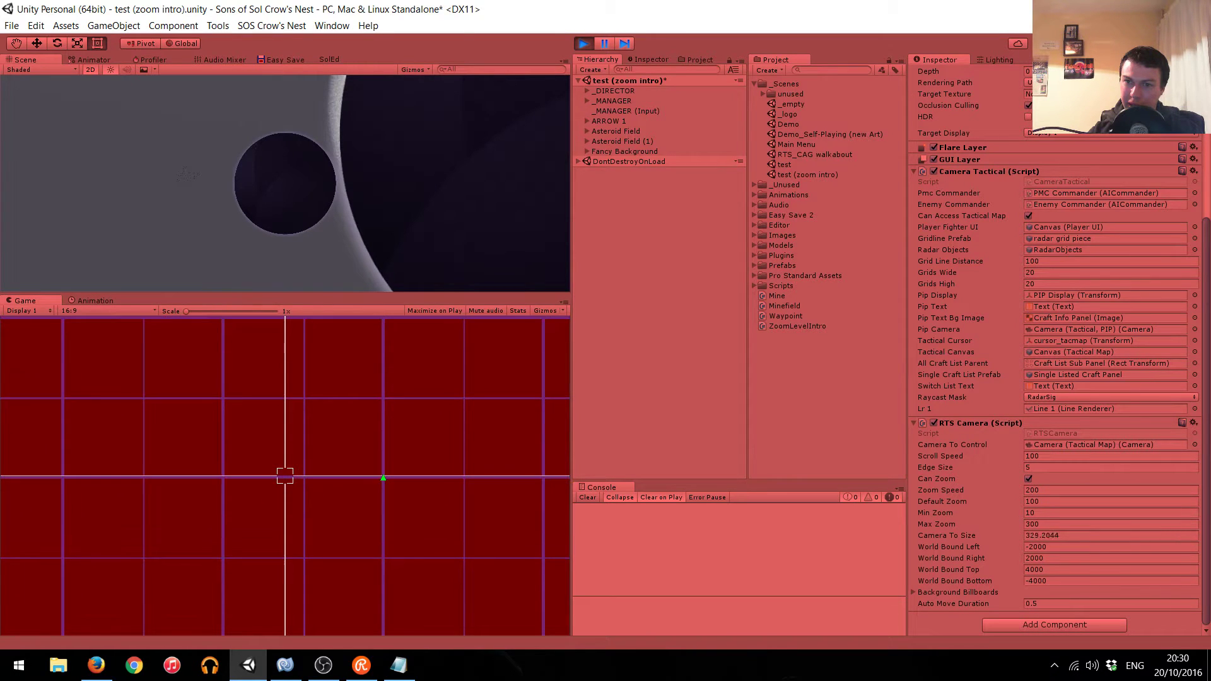
scroll(285, 476, "down", 1)
Cycle through the in-game pause menu options, close it, and stop playing the scene.
key("Escape")
key("Escape")
key("Escape")
key("Up")
key("Down")
key("Down")
key("Down")
key("Down")
key("Down")
key("Up")
key("Up")
key("Down")
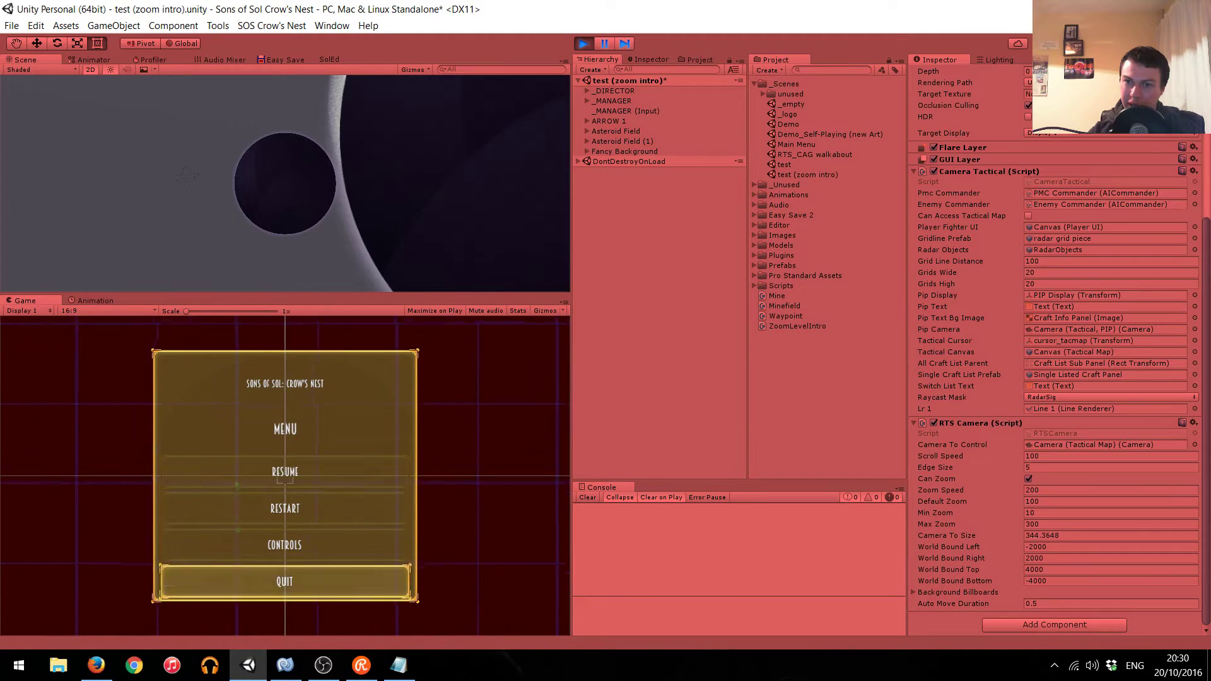
key("Down")
key("Up")
key("Down")
key("Down")
key("Down")
key("Up")
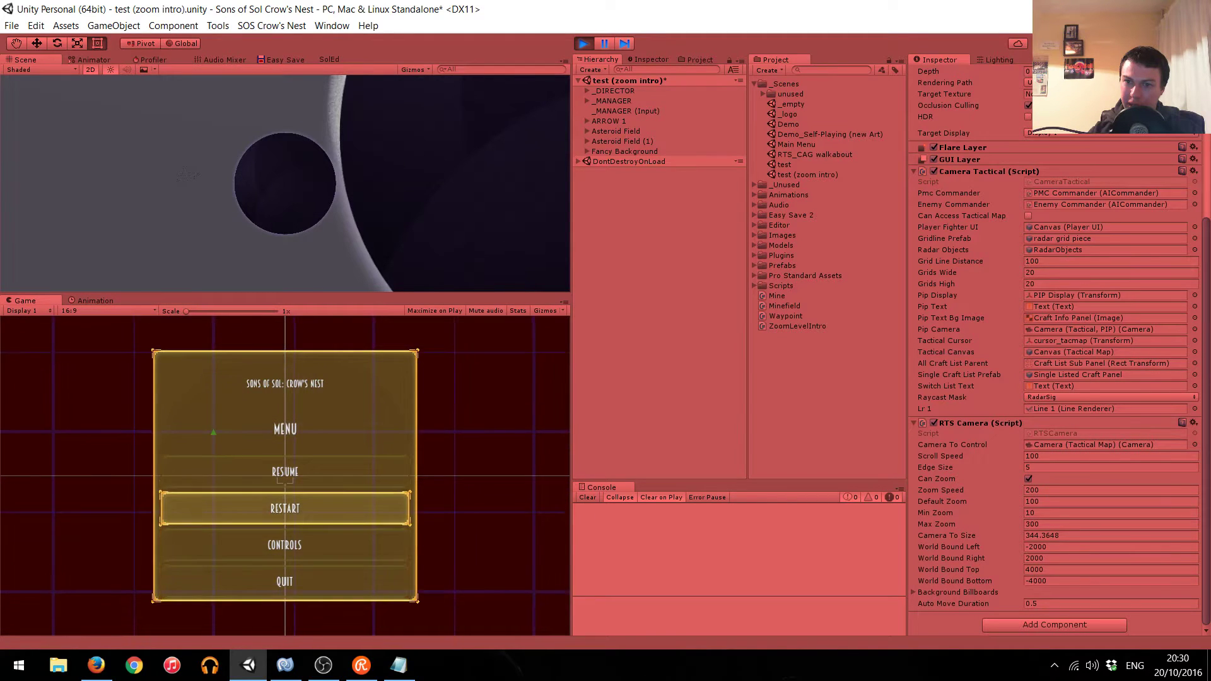
key("Return")
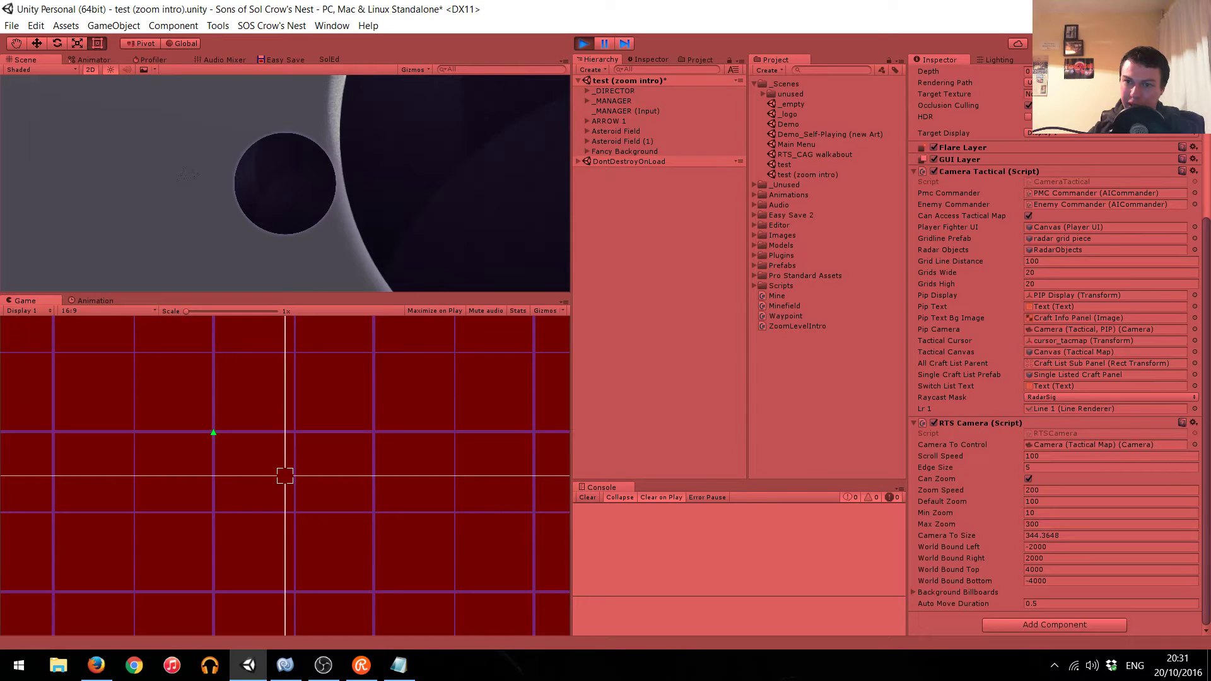
key("ctrl+p")
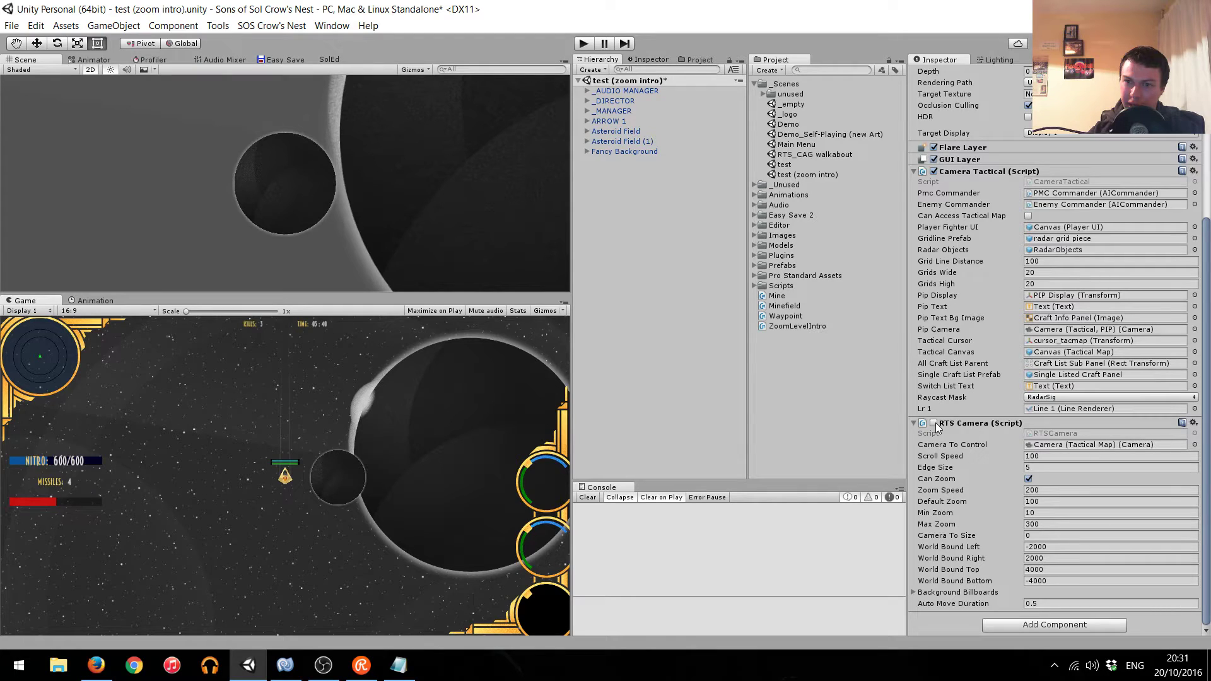
Open RTSCamera.cs from the Strategy Layer's old (unused) scripts folder for review.
scroll(1036, 219, "up", 5)
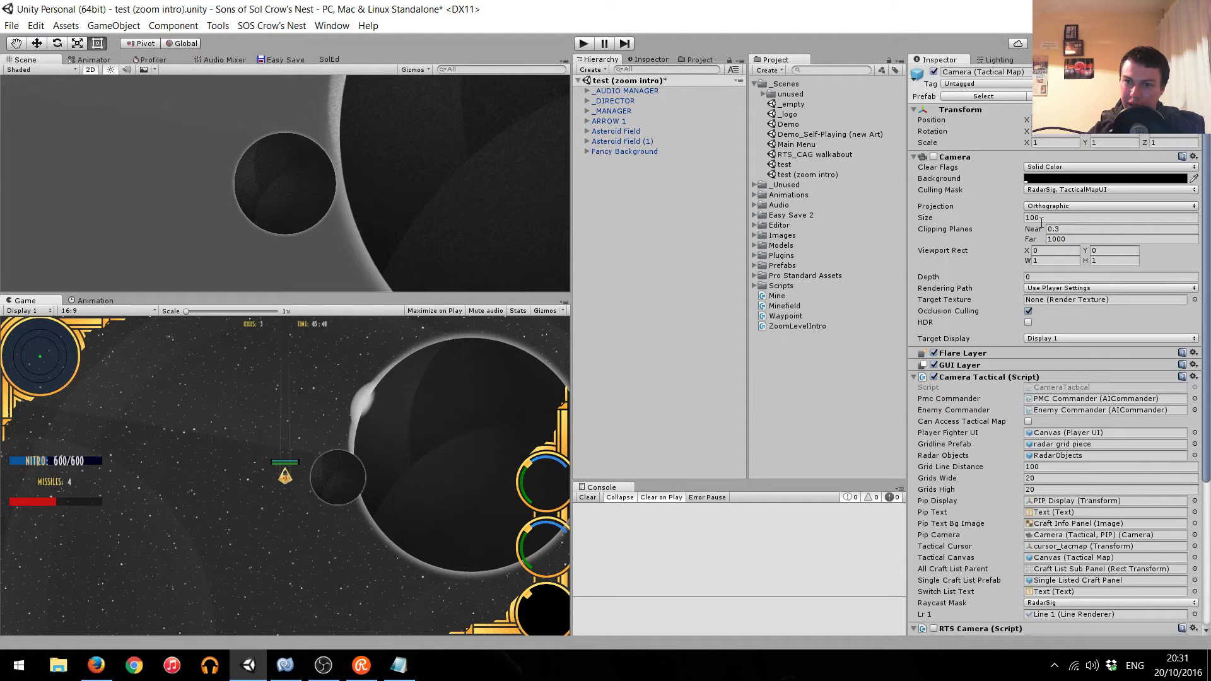
scroll(1021, 467, "down", 5)
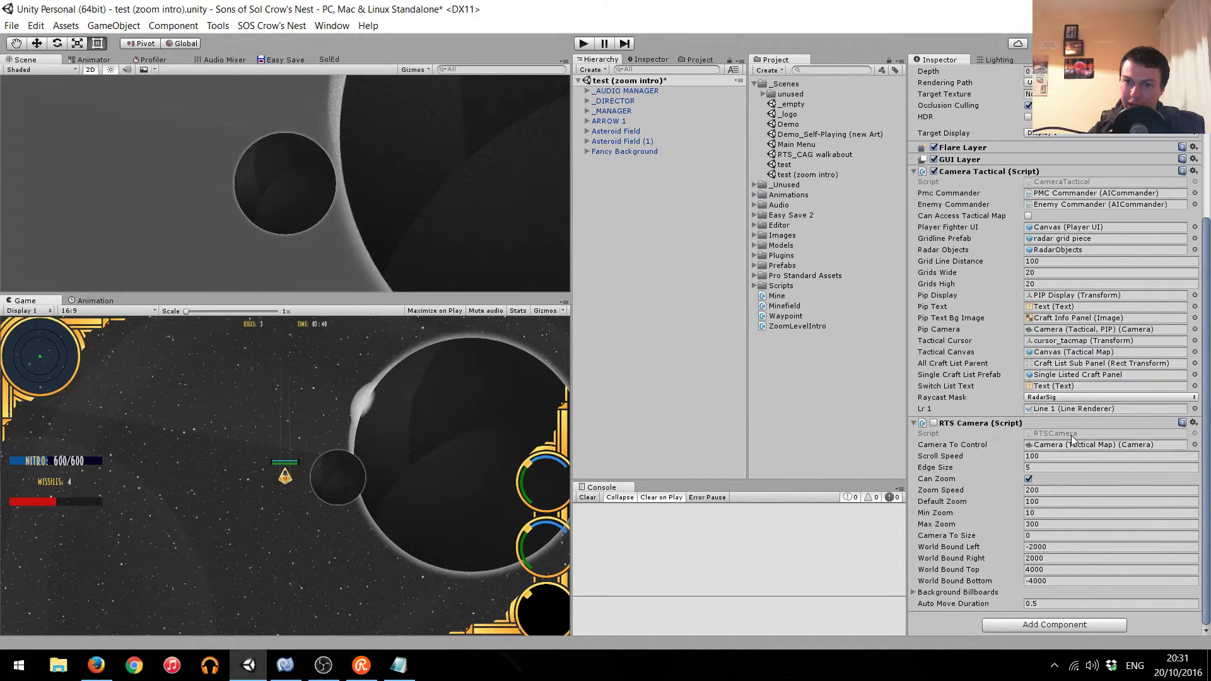
double_click(1072, 435)
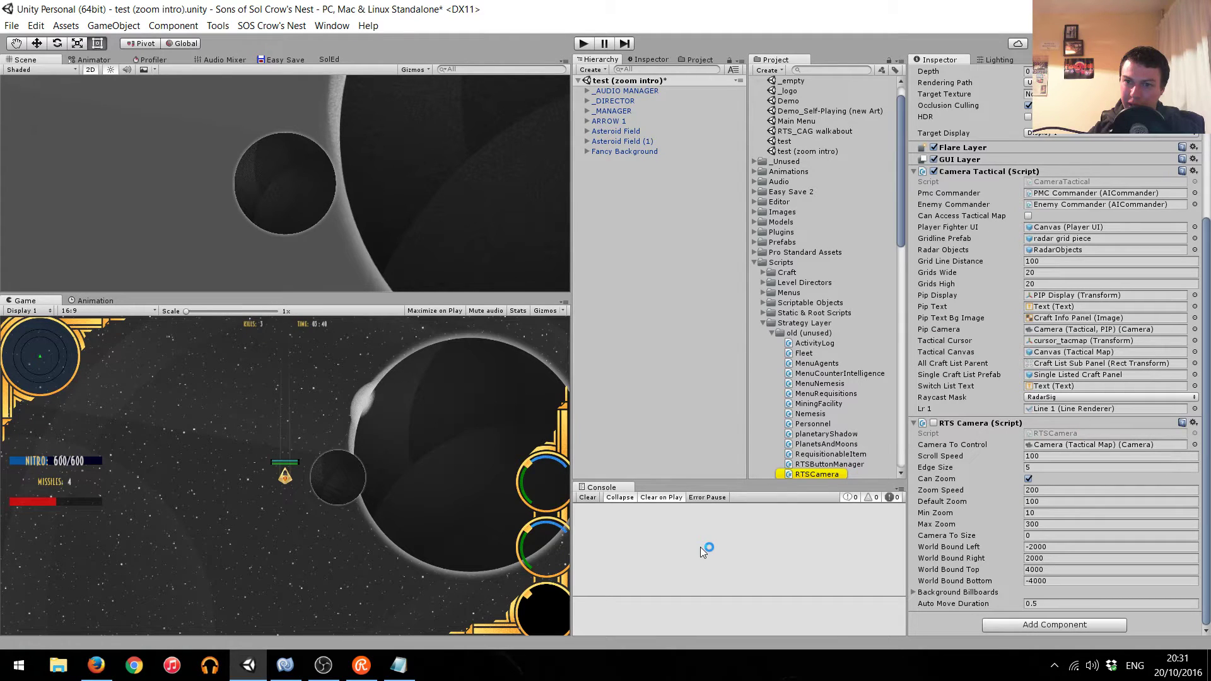
mouse_move(322, 674)
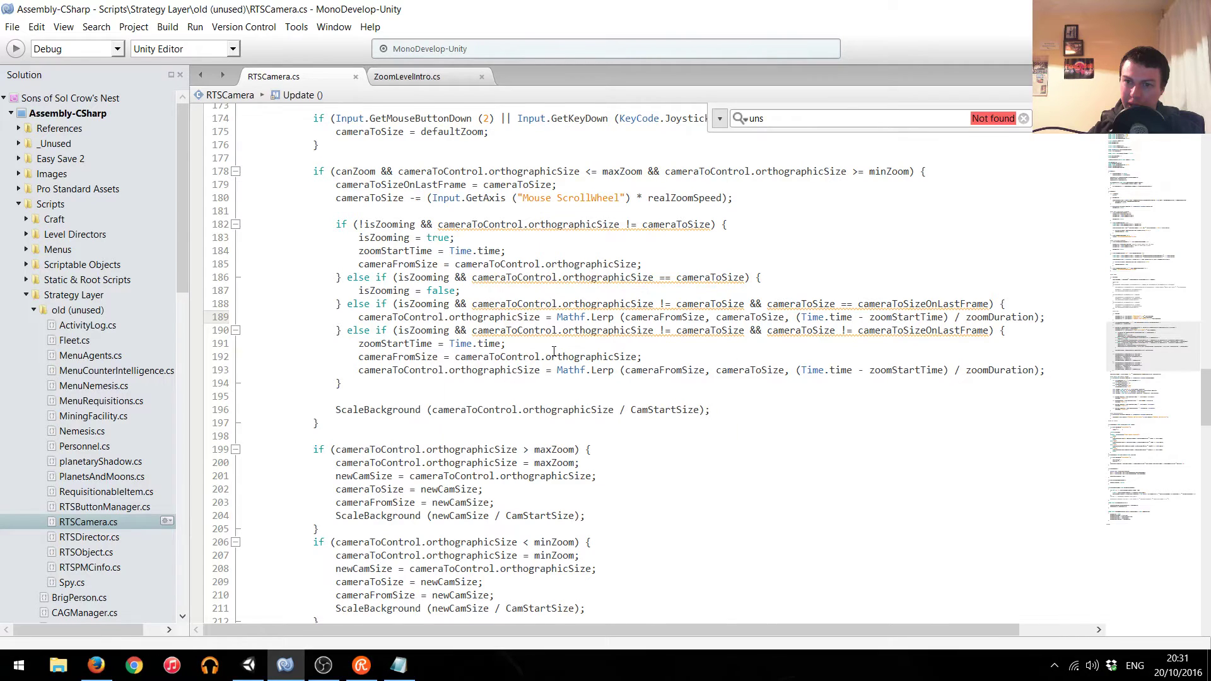
Read through RTSCamera.cs's zoom code down to the autoMoveStartPos line in SetAutoMoveTarget.
scroll(554, 351, "down", 6)
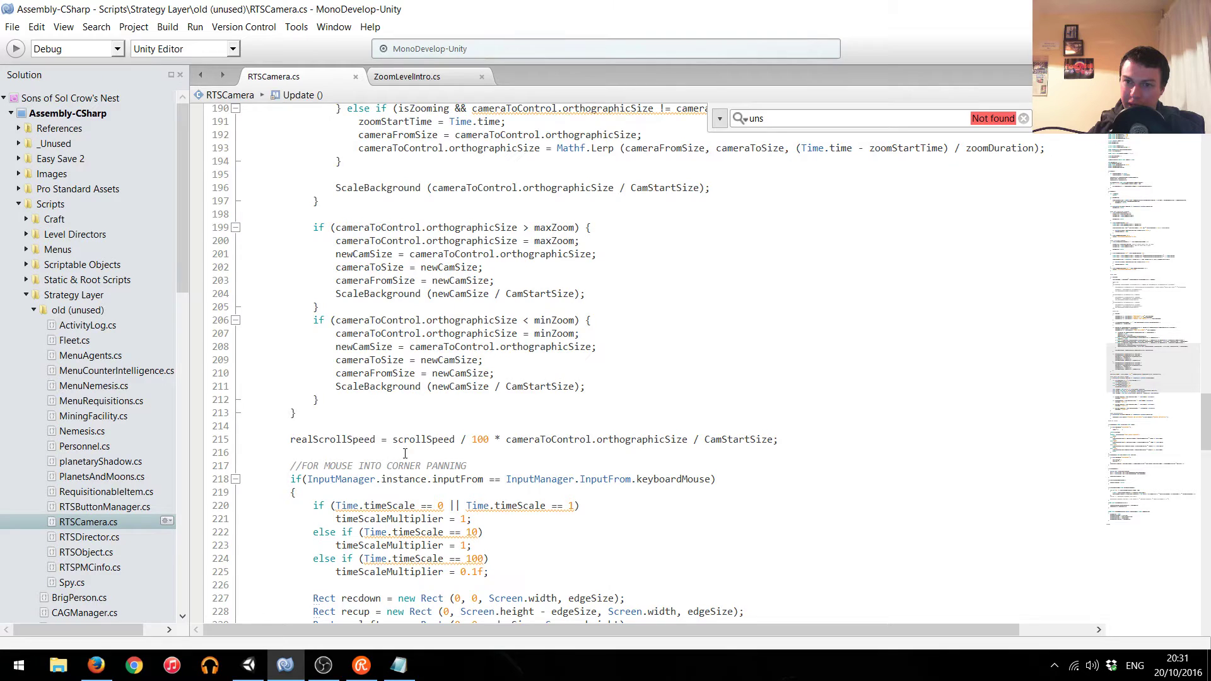
scroll(391, 460, "down", 3)
scroll(416, 487, "down", 1)
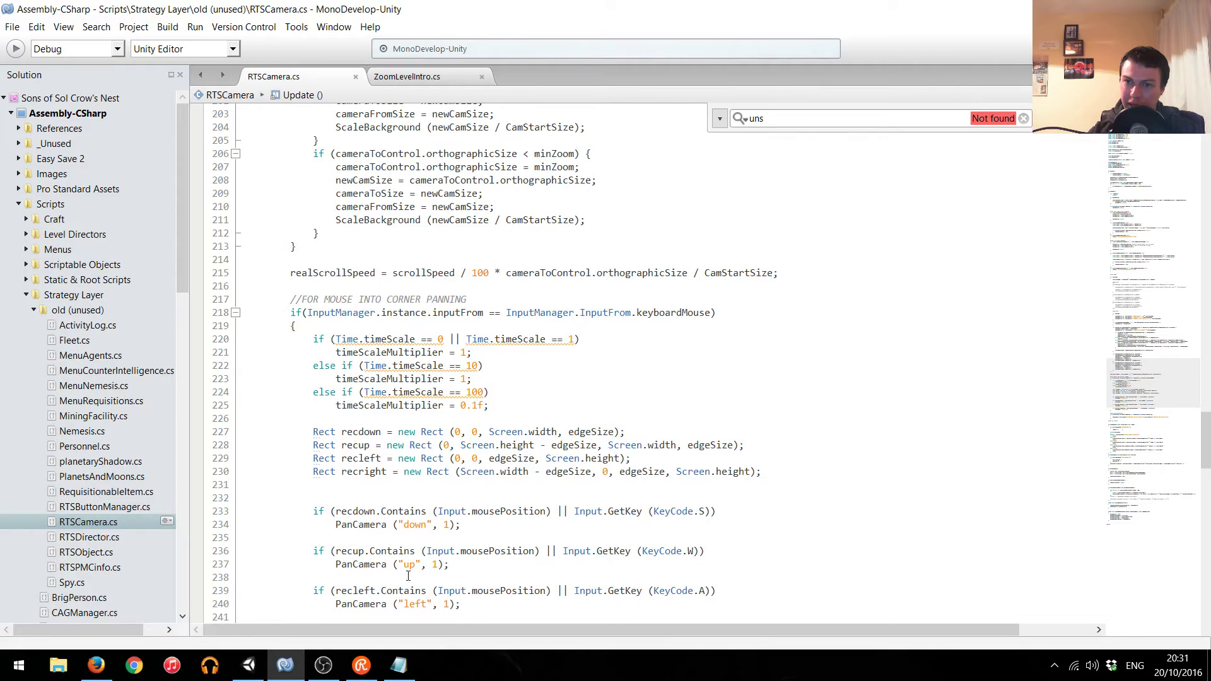
left_click(248, 665)
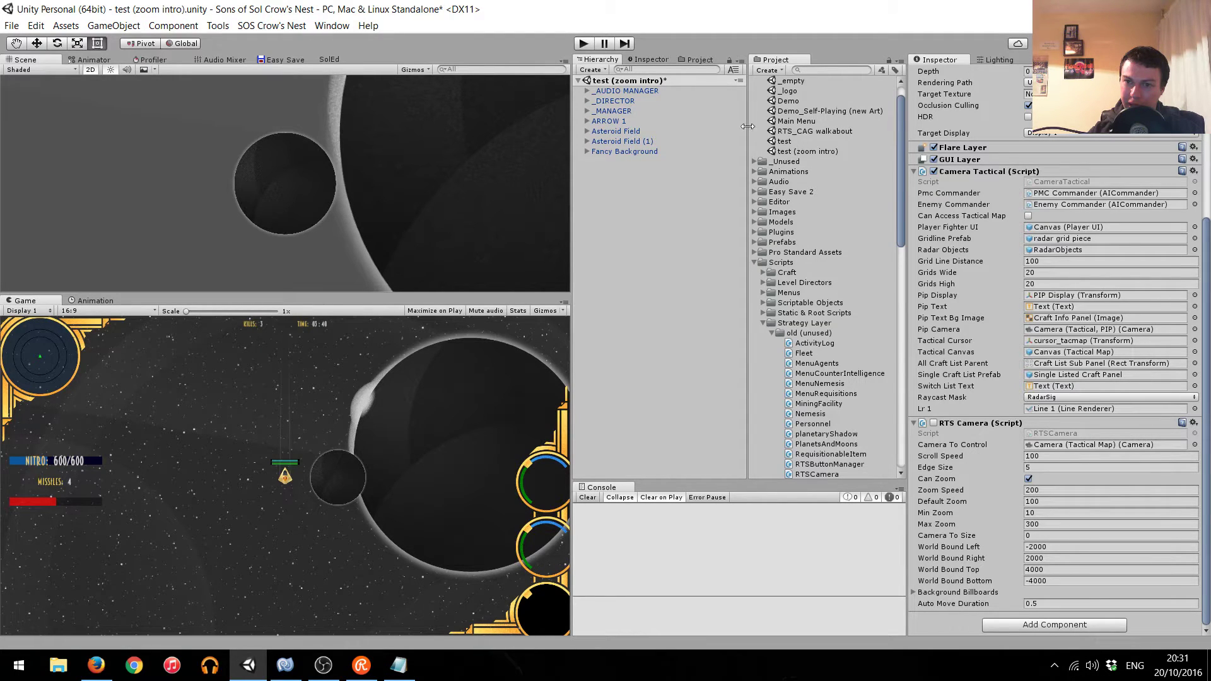
left_click(285, 665)
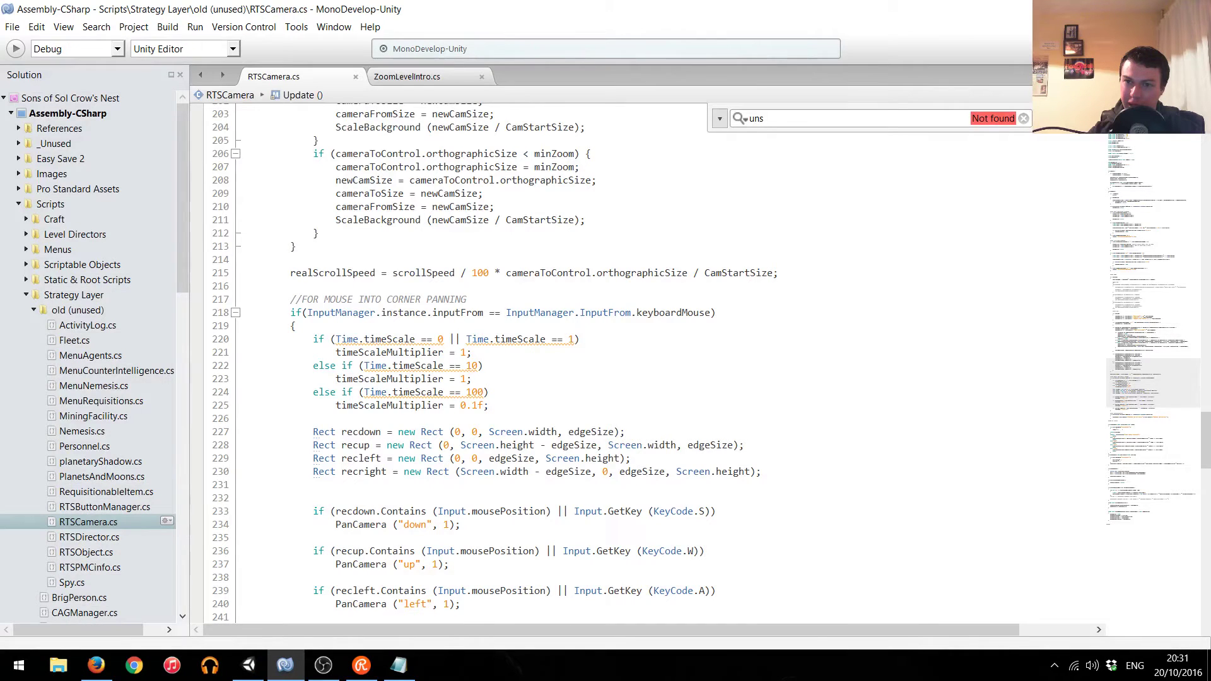
scroll(631, 400, "down", 20)
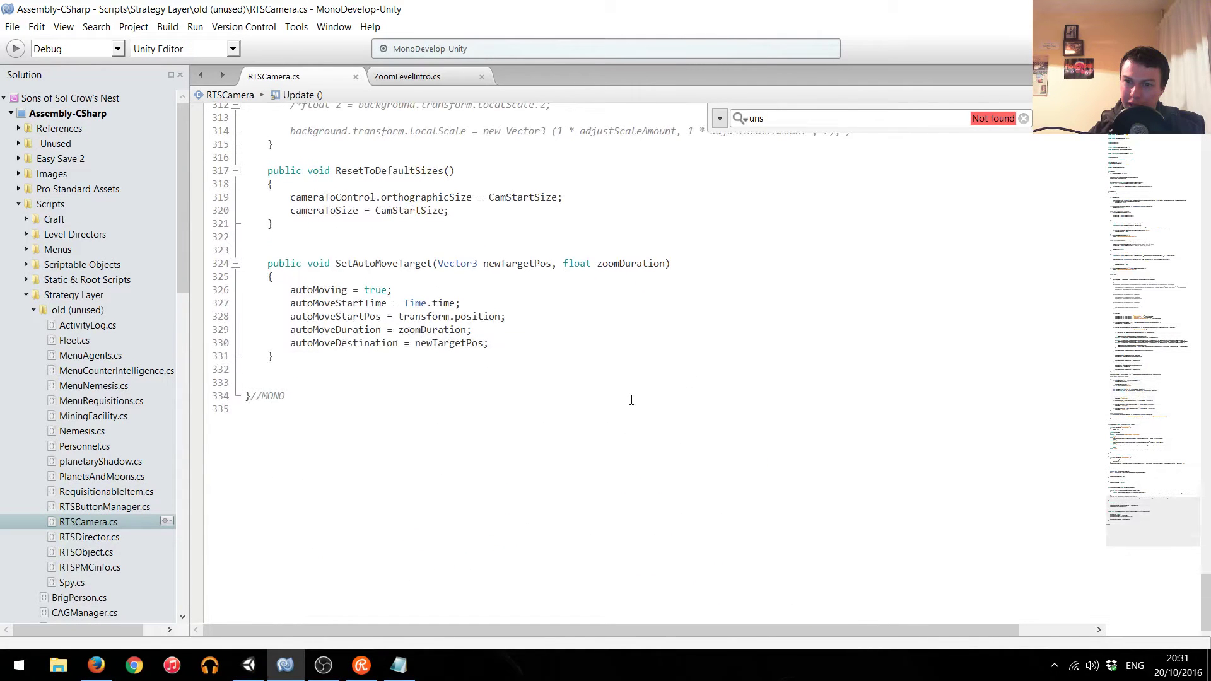
scroll(632, 400, "up", 2)
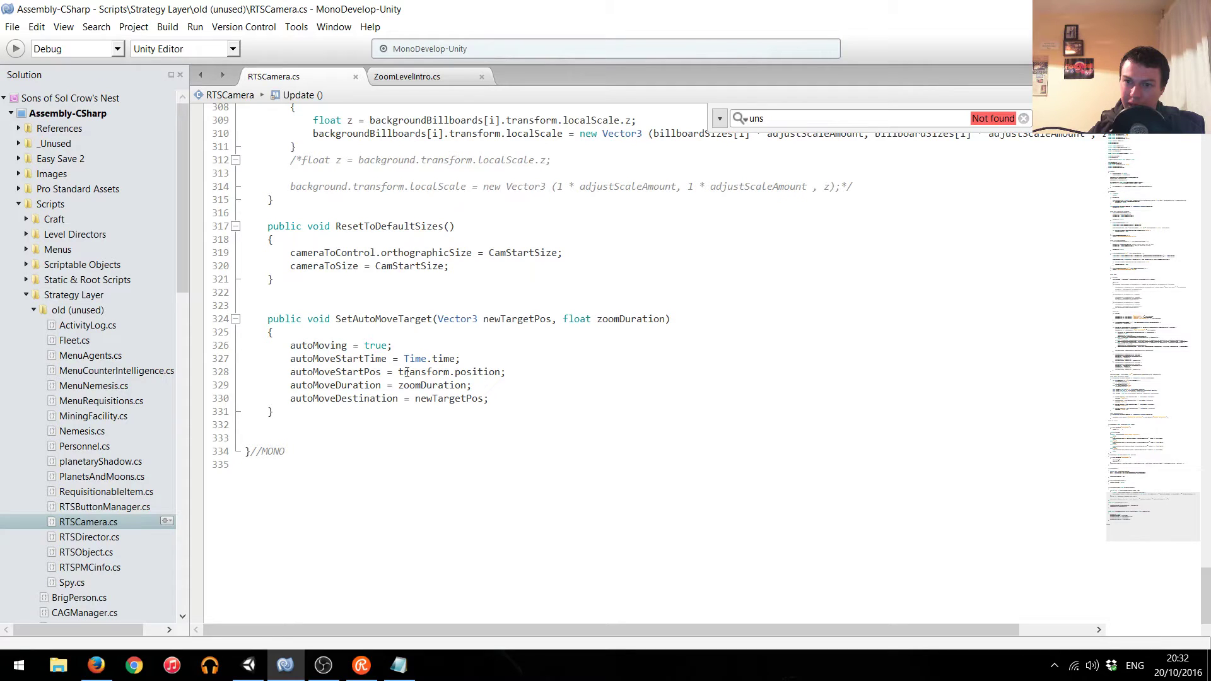
left_click(364, 371)
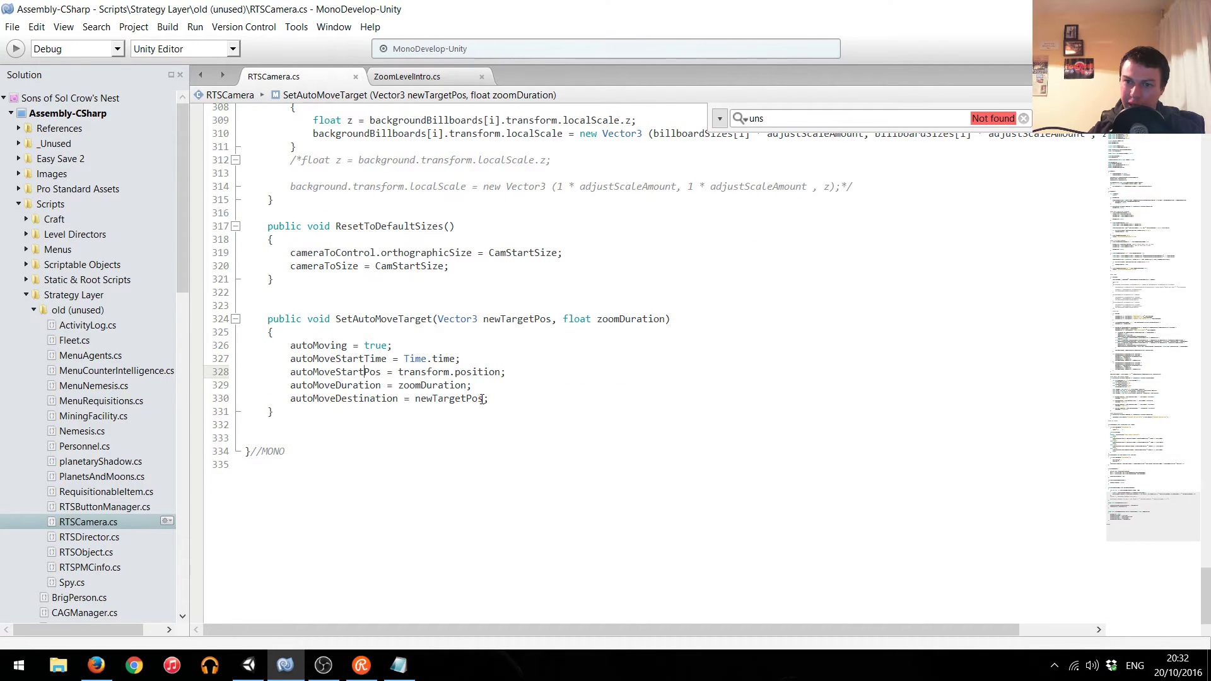
Review Update()'s auto-move and right-click panning code in RTSCamera.cs, then return to Unity.
scroll(483, 399, "up", 10)
scroll(442, 407, "up", 10)
scroll(397, 417, "up", 10)
scroll(352, 428, "up", 10)
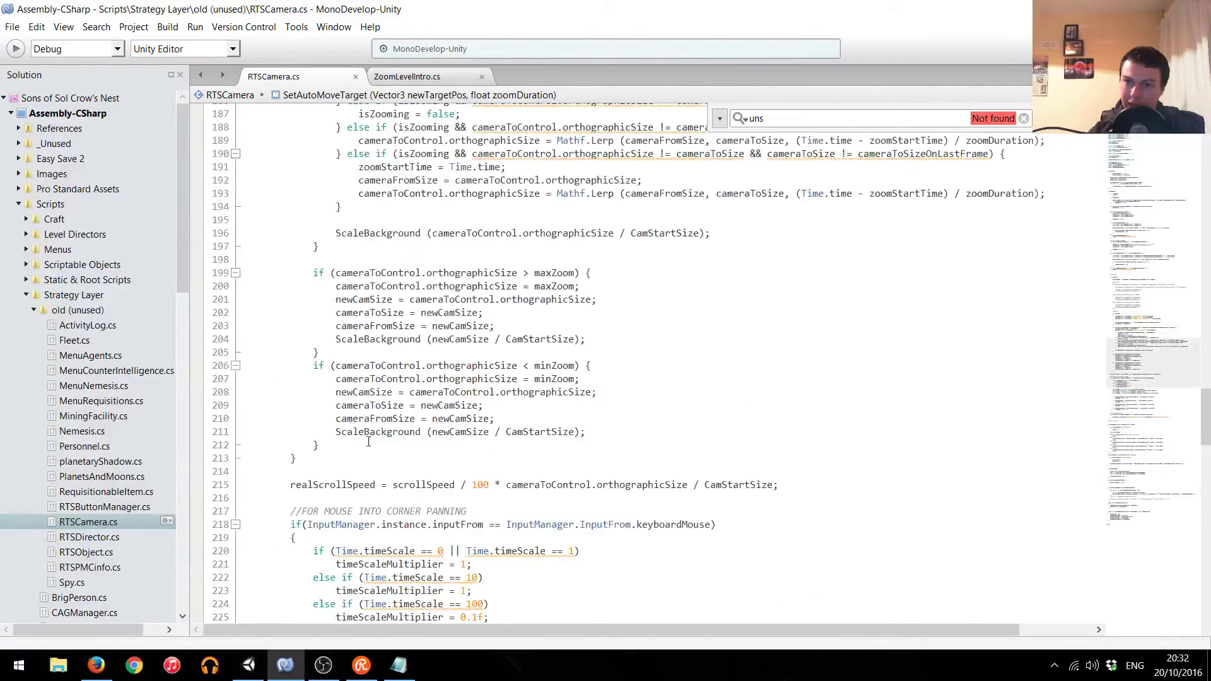
scroll(351, 410, "up", 9)
scroll(350, 391, "up", 8)
scroll(348, 373, "up", 4)
scroll(346, 355, "up", 7)
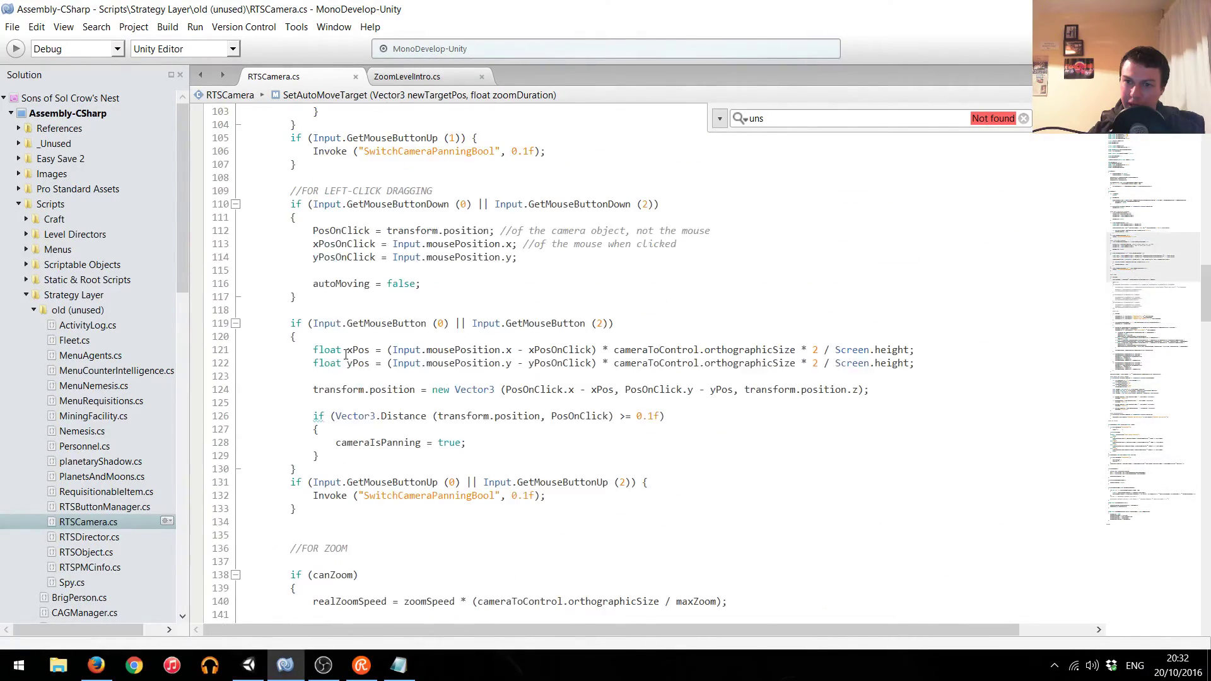
scroll(337, 378, "up", 7)
scroll(338, 347, "up", 6)
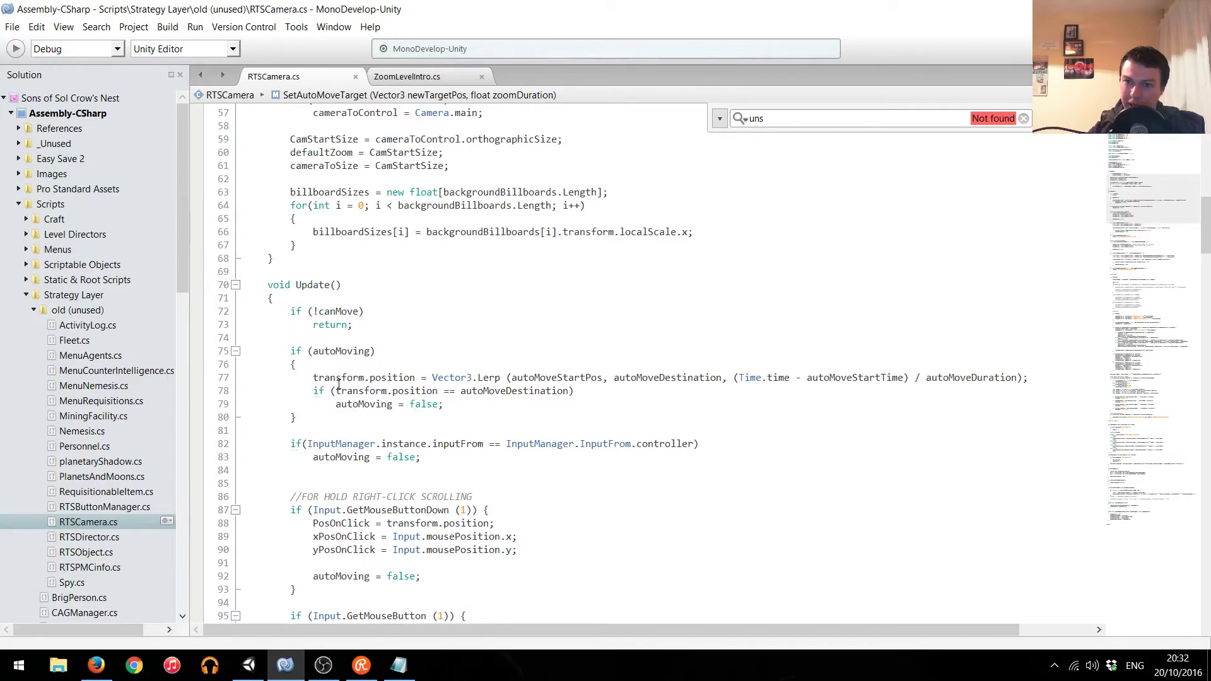
scroll(338, 333, "up", 1)
scroll(334, 344, "down", 2)
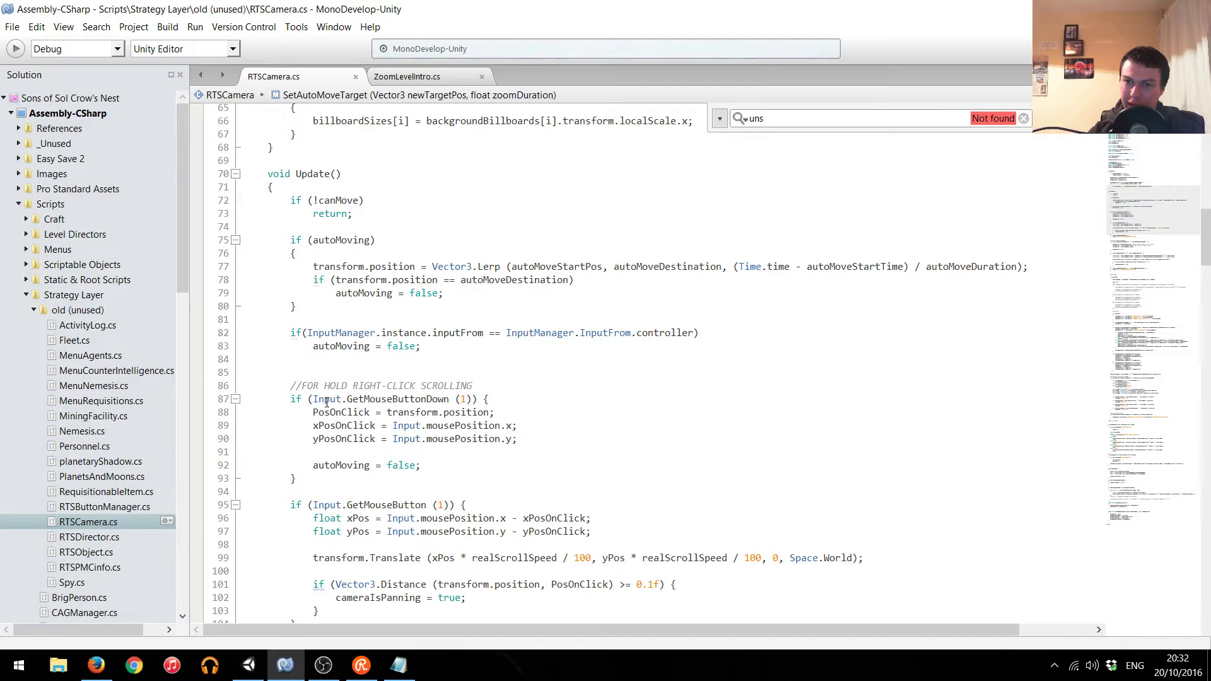
scroll(333, 372, "down", 2)
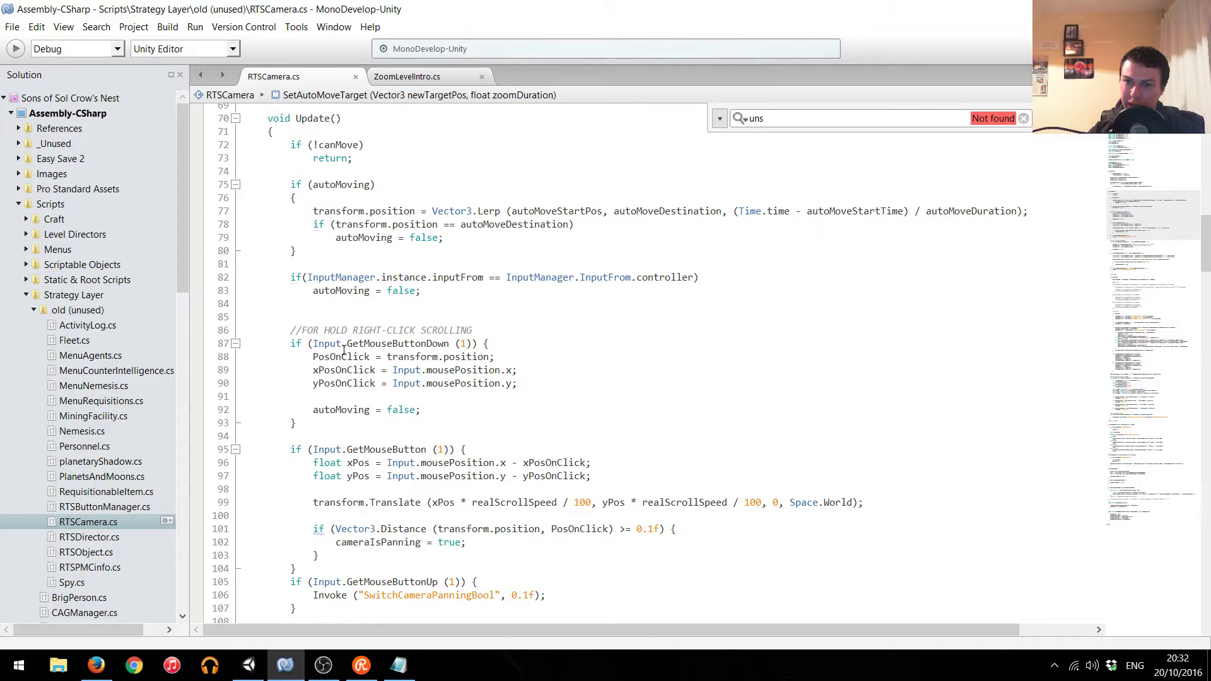
scroll(404, 372, "down", 2)
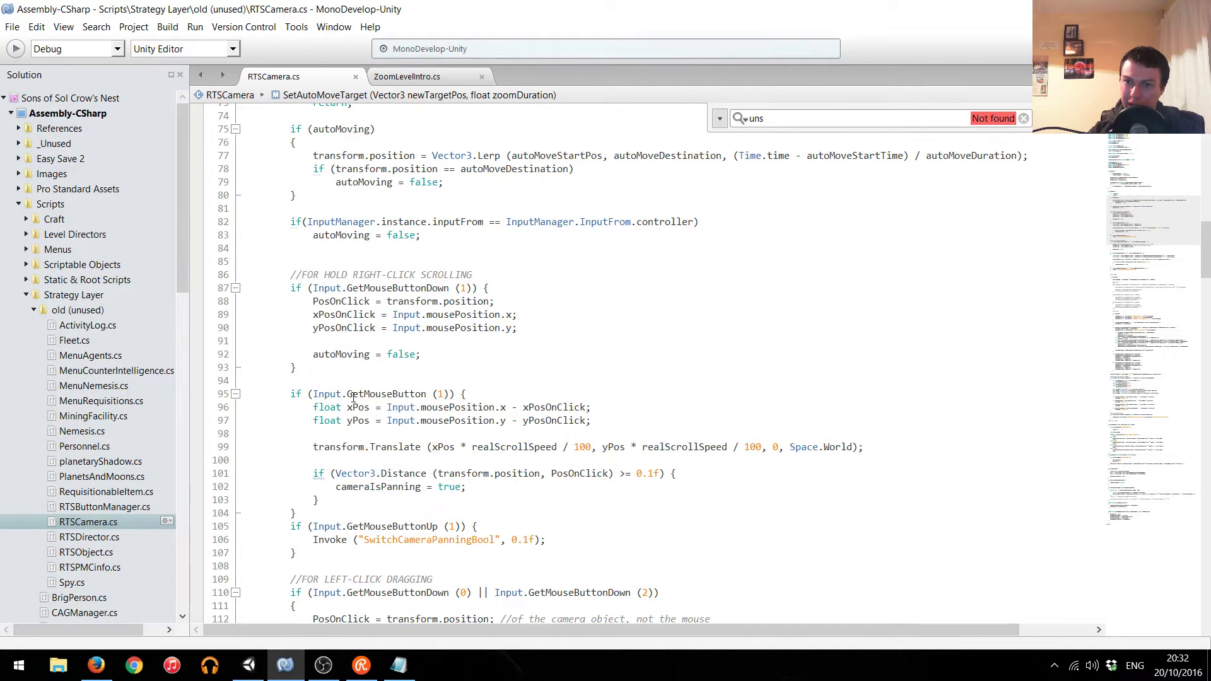
left_click(249, 665)
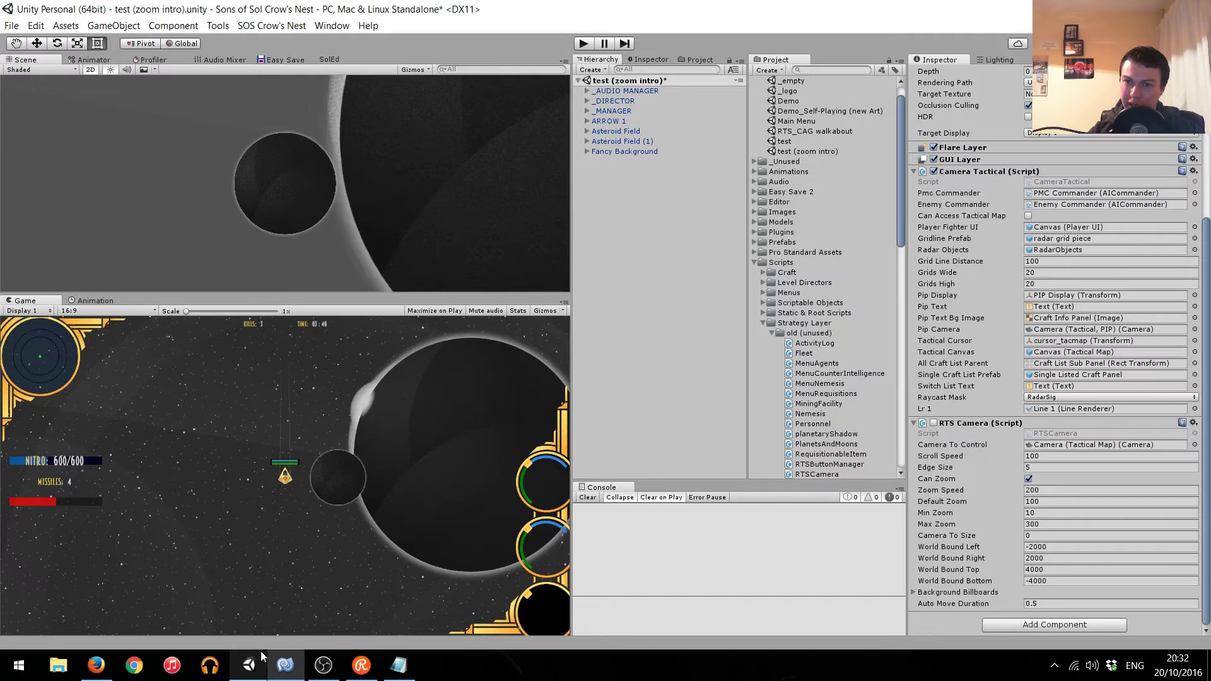
Run a quick play test, then re-enable Zoom Level Intro on _DIRECTOR and play again.
left_click(584, 43)
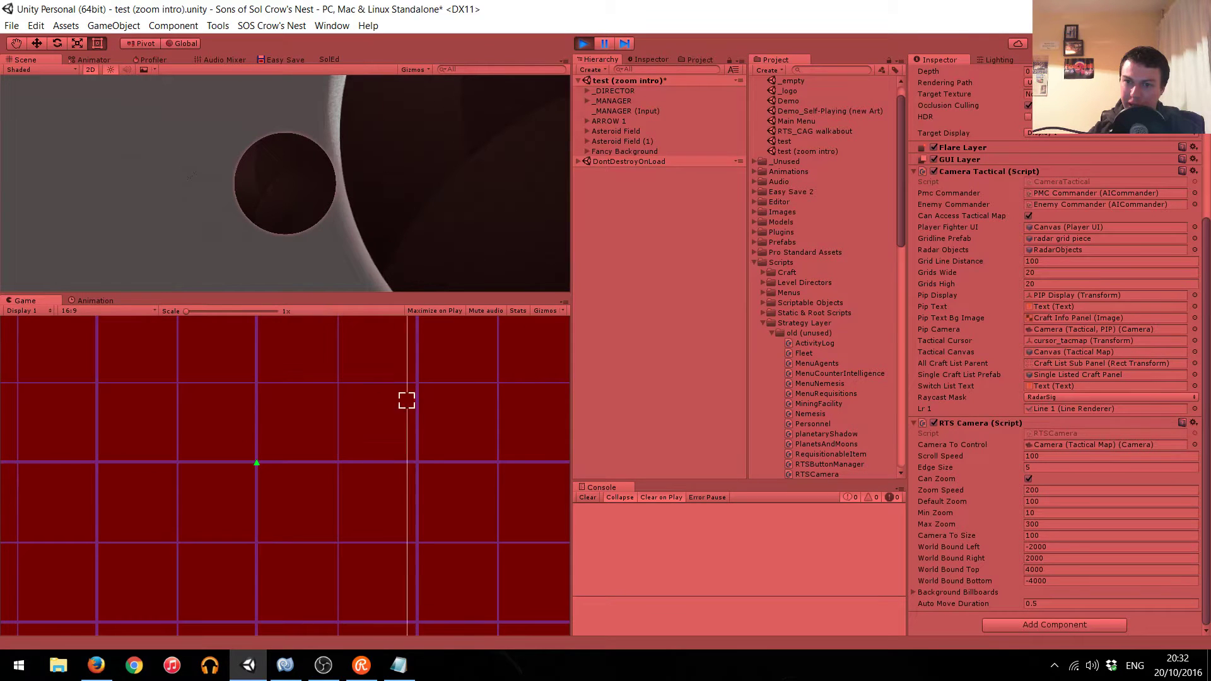
left_click(588, 44)
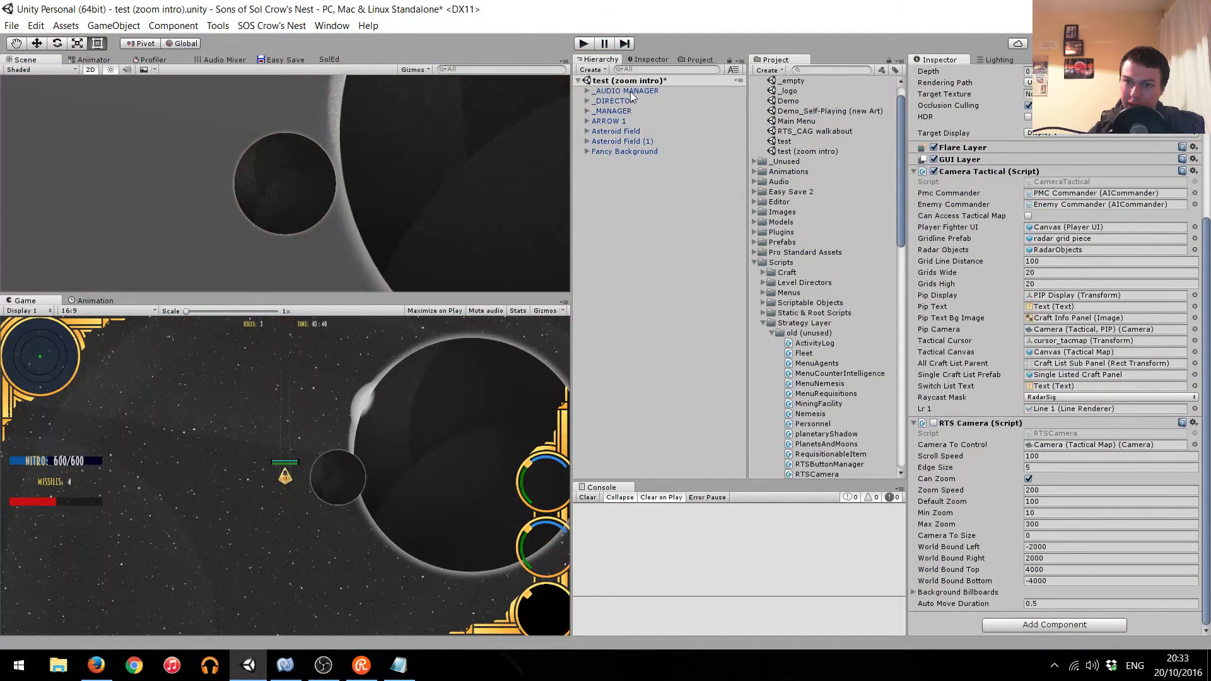
left_click(617, 100)
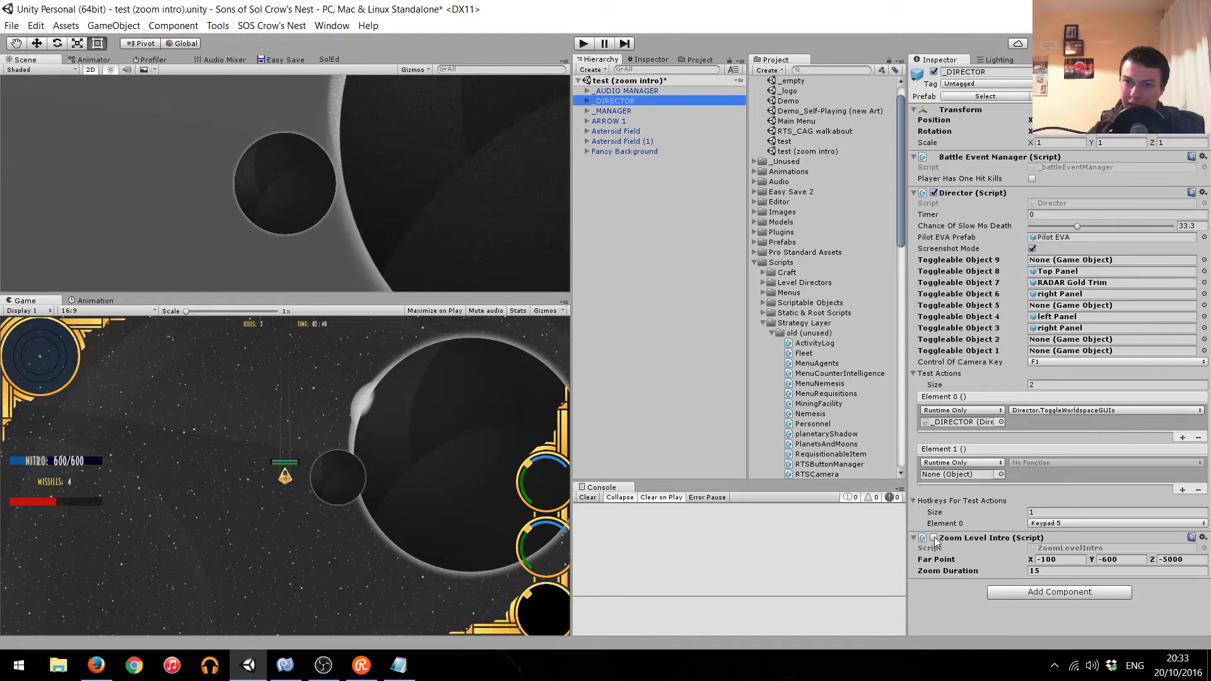
left_click(933, 538)
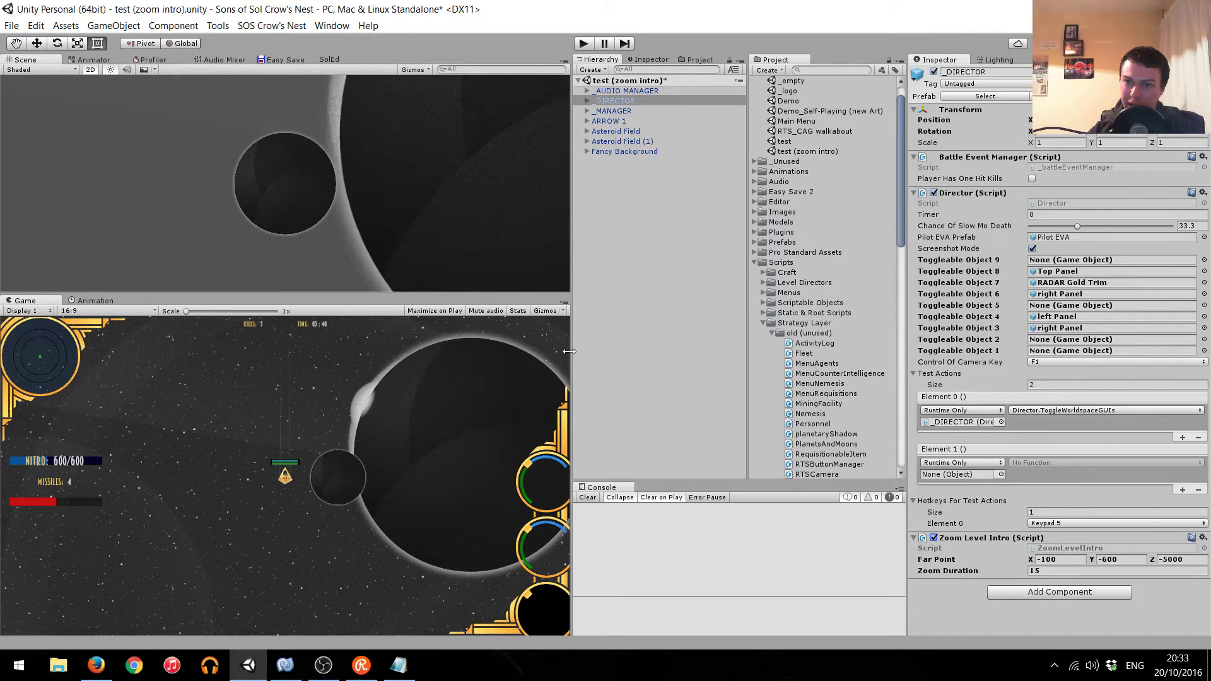
left_click(583, 44)
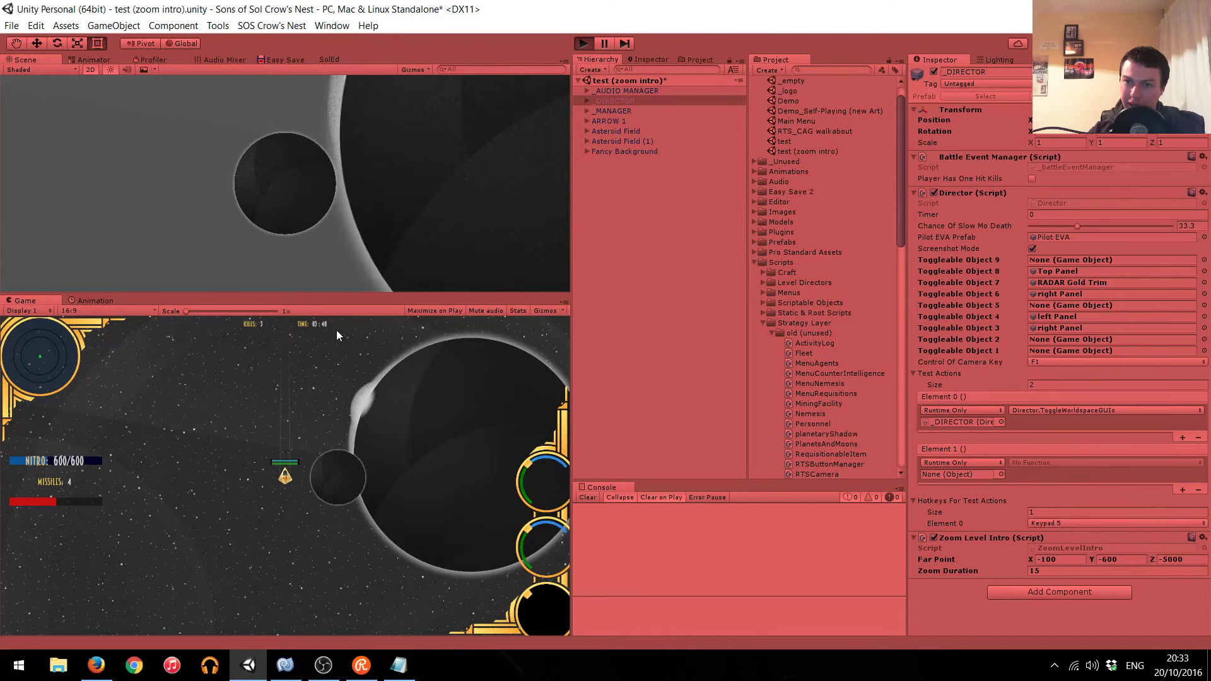
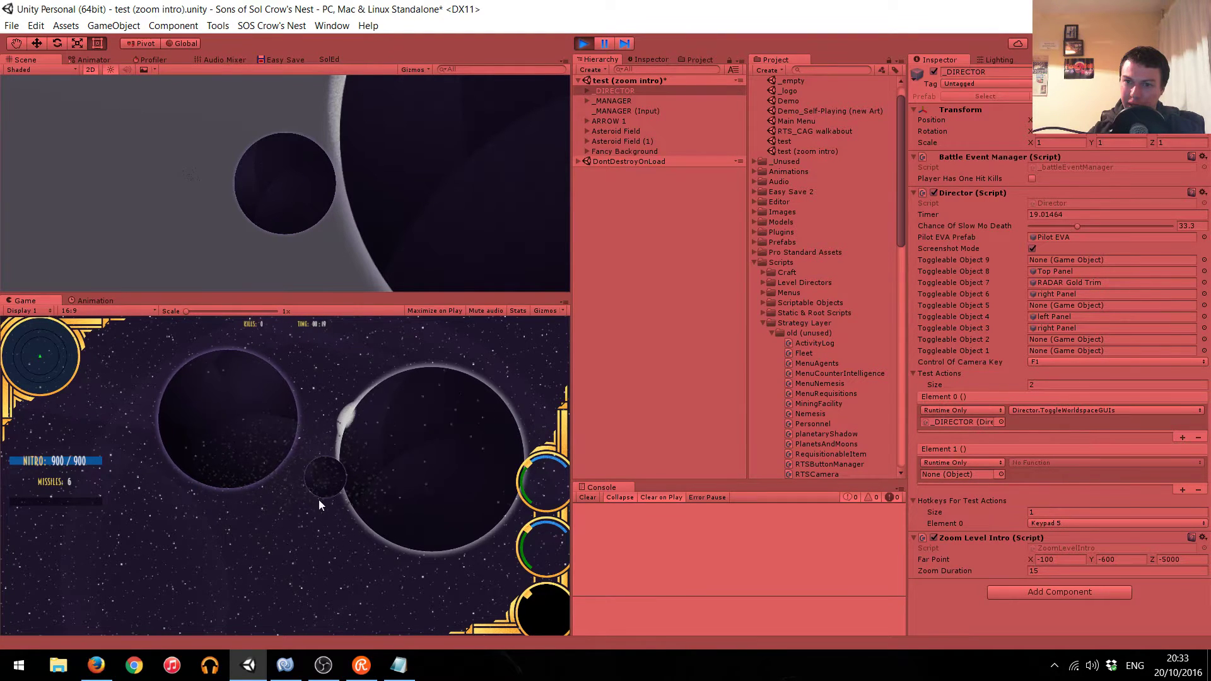
Stop play mode in Unity and bring RTSCamera.cs in MonoDevelop to the front.
left_click(584, 44)
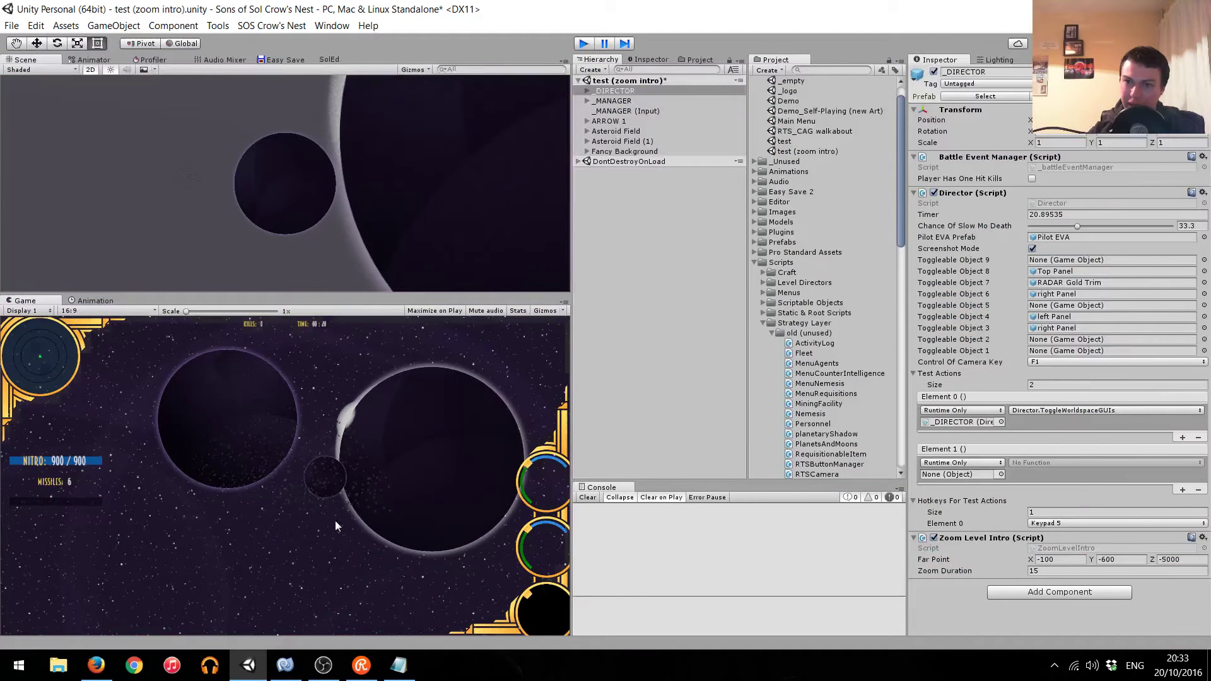
left_click(285, 666)
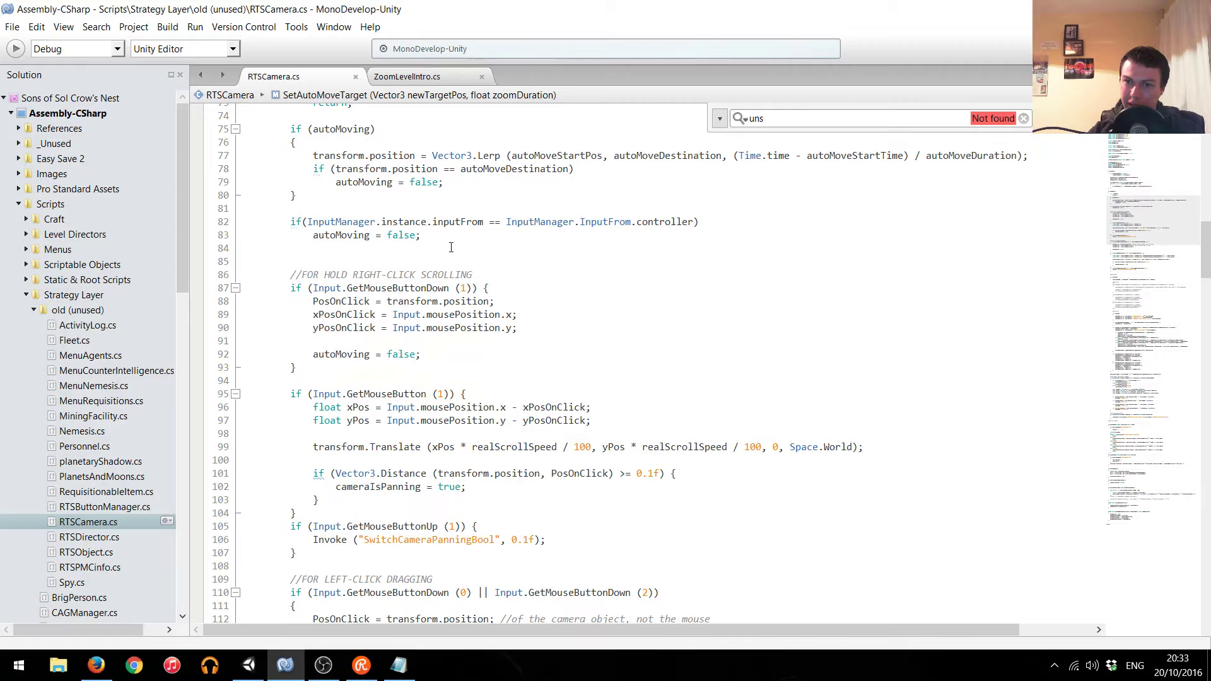
End the autoMoving block in RTSCamera.cs Update with a return; statement after the camera lerp.
scroll(432, 278, "up", 2)
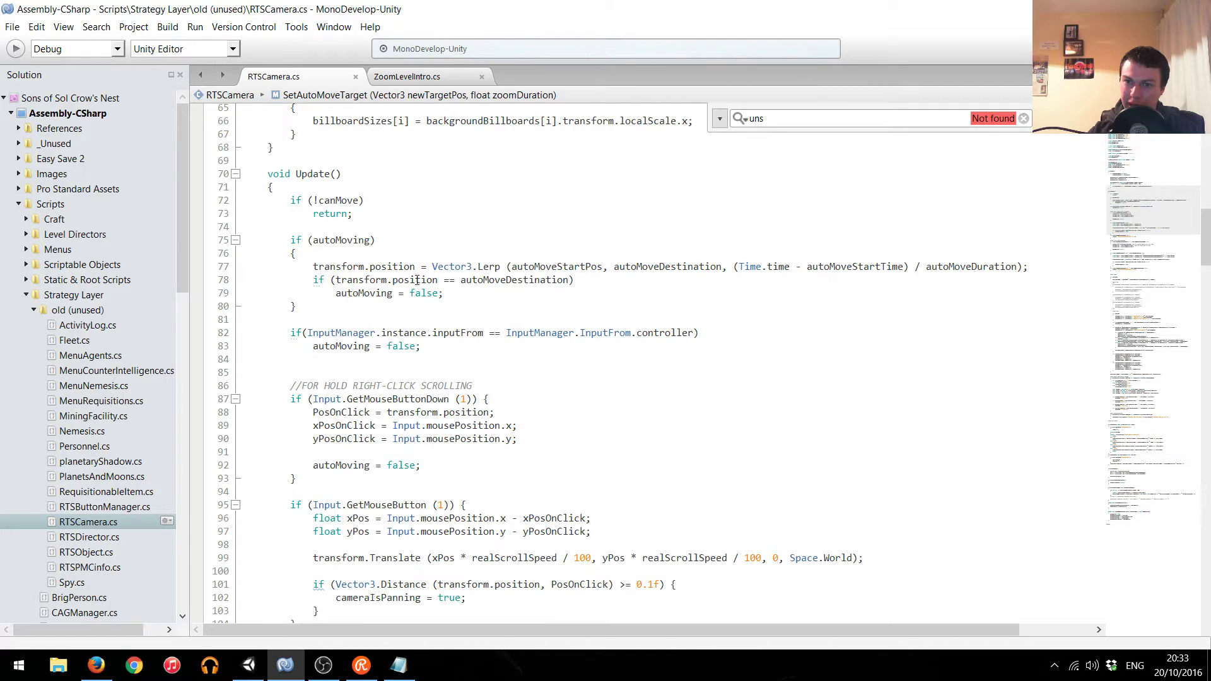
left_click(453, 292)
key("Return")
key("Return")
type("re")
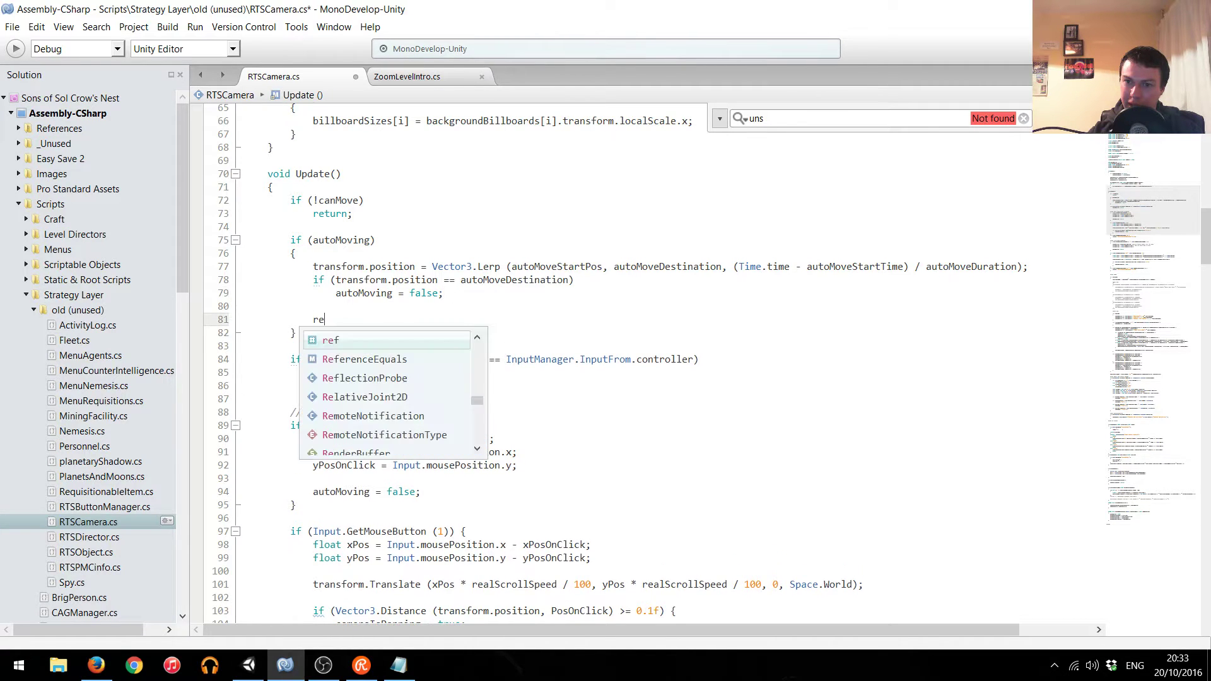
type("tu")
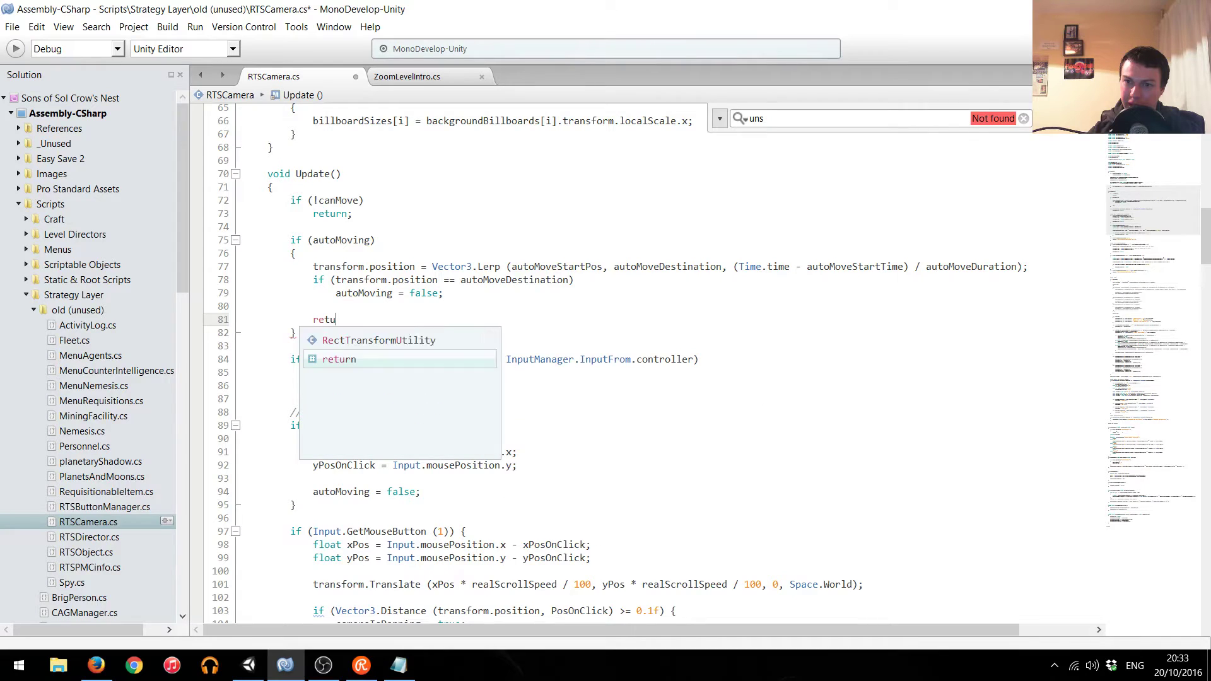
key("Return")
type(";")
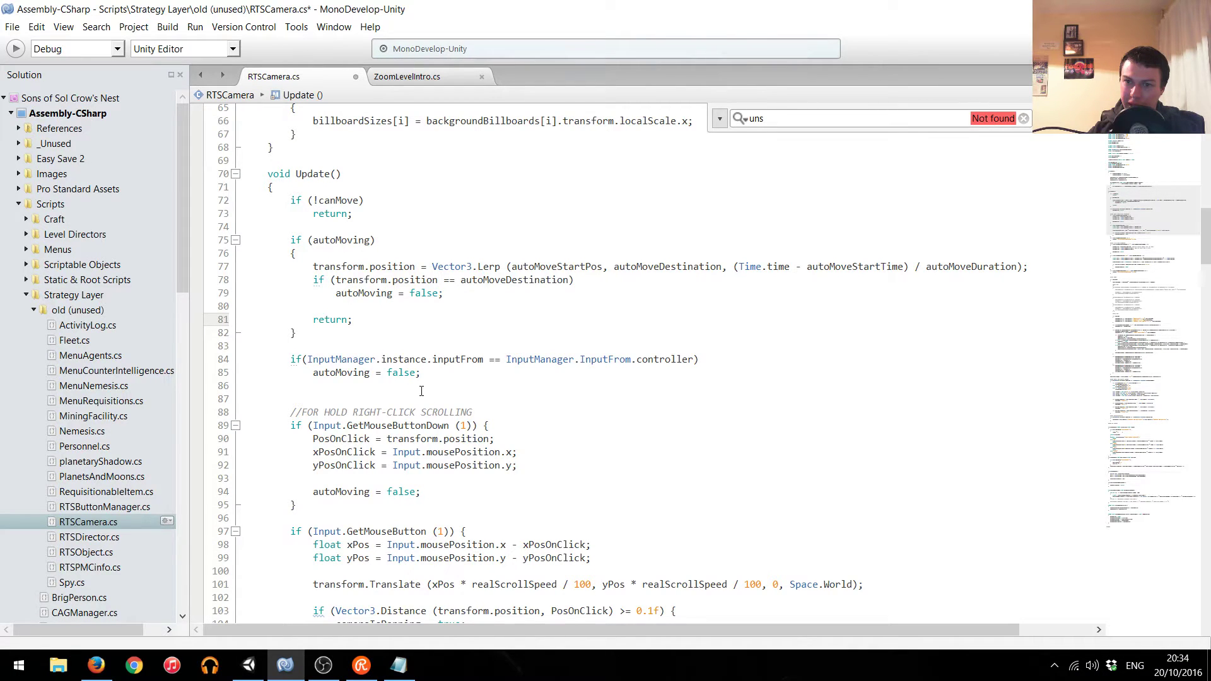
Review Update and fold the commented-out /* OLD WAY */ zoom code block.
scroll(422, 391, "down", 2)
scroll(410, 372, "down", 1)
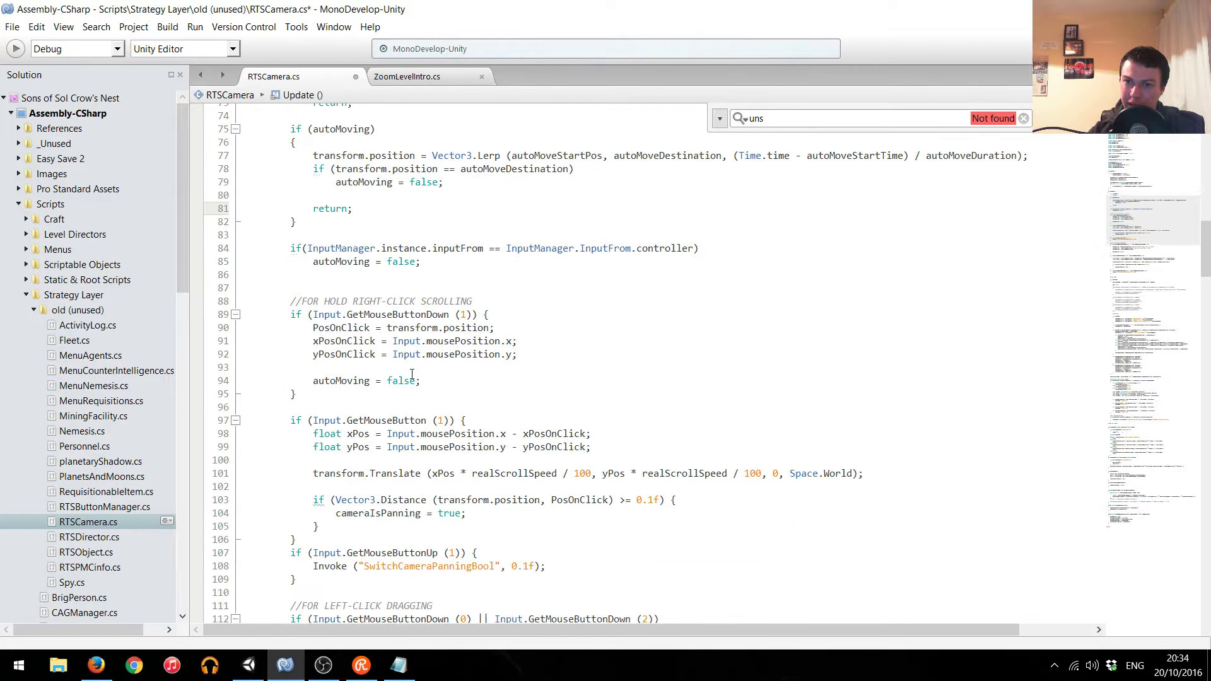
scroll(385, 325, "down", 1)
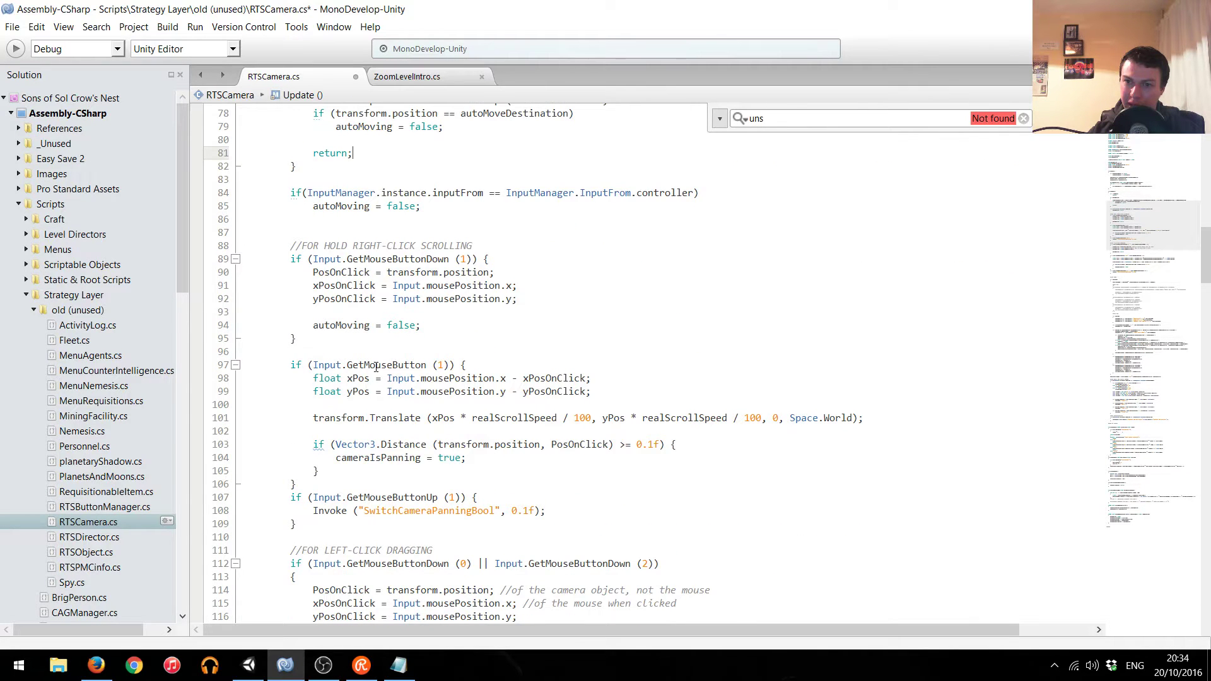
scroll(376, 365, "down", 2)
scroll(360, 396, "down", 4)
scroll(362, 414, "down", 3)
scroll(363, 426, "down", 1)
scroll(353, 455, "down", 3)
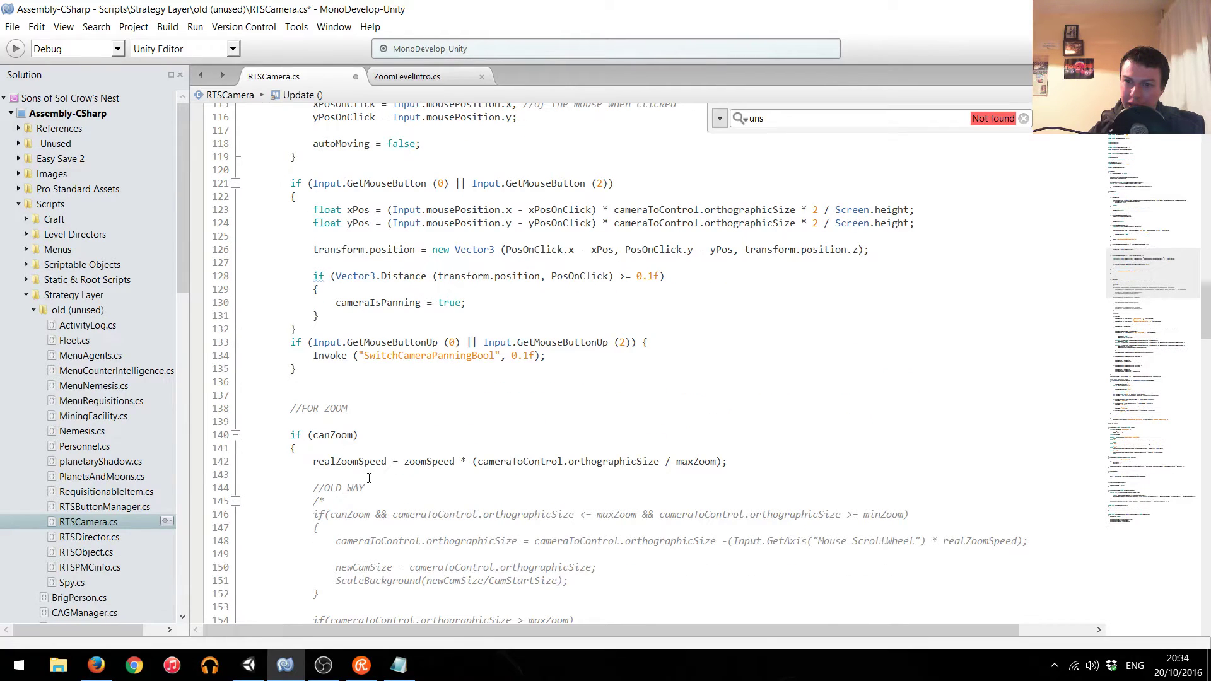
scroll(353, 456, "down", 3)
scroll(354, 455, "down", 4)
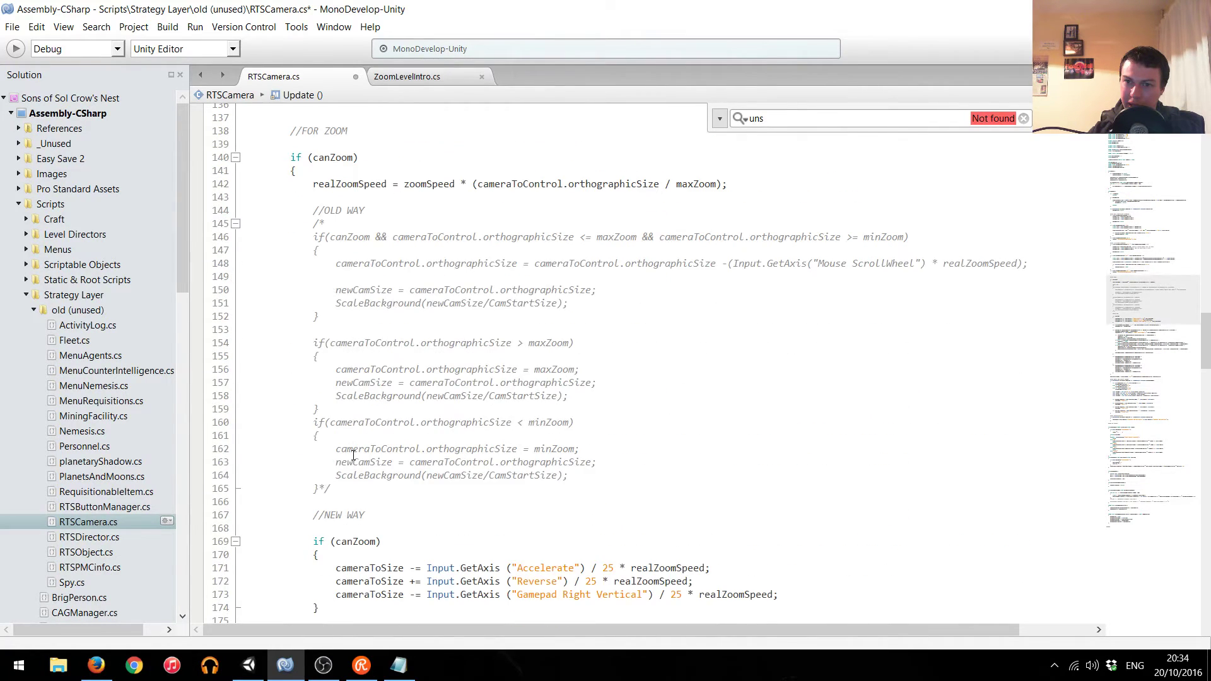
scroll(354, 455, "down", 6)
scroll(353, 456, "down", 2)
scroll(353, 455, "down", 2)
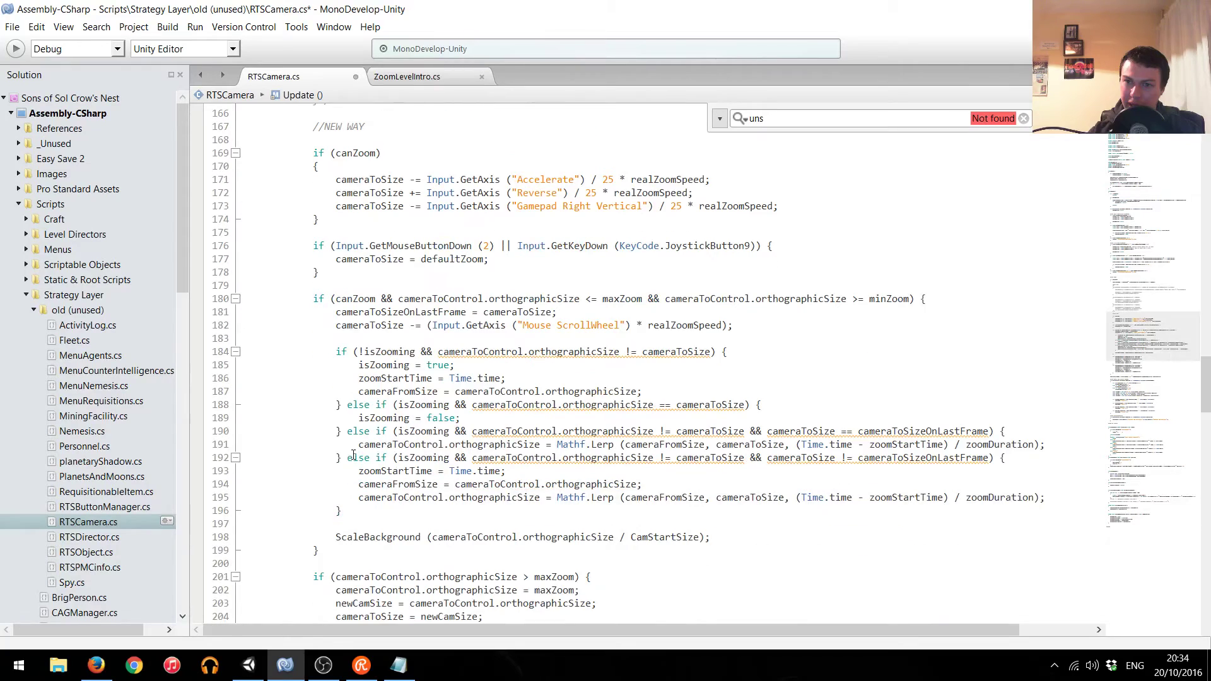
scroll(336, 273, "up", 6)
scroll(335, 273, "up", 6)
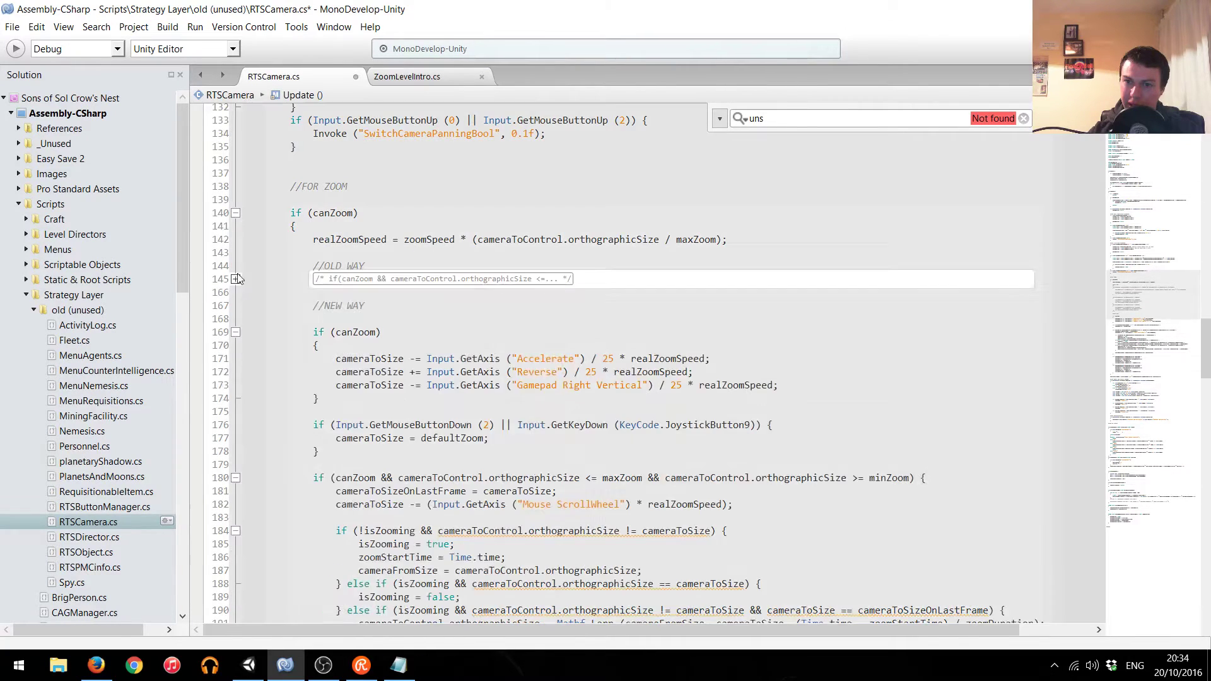
left_click(236, 279)
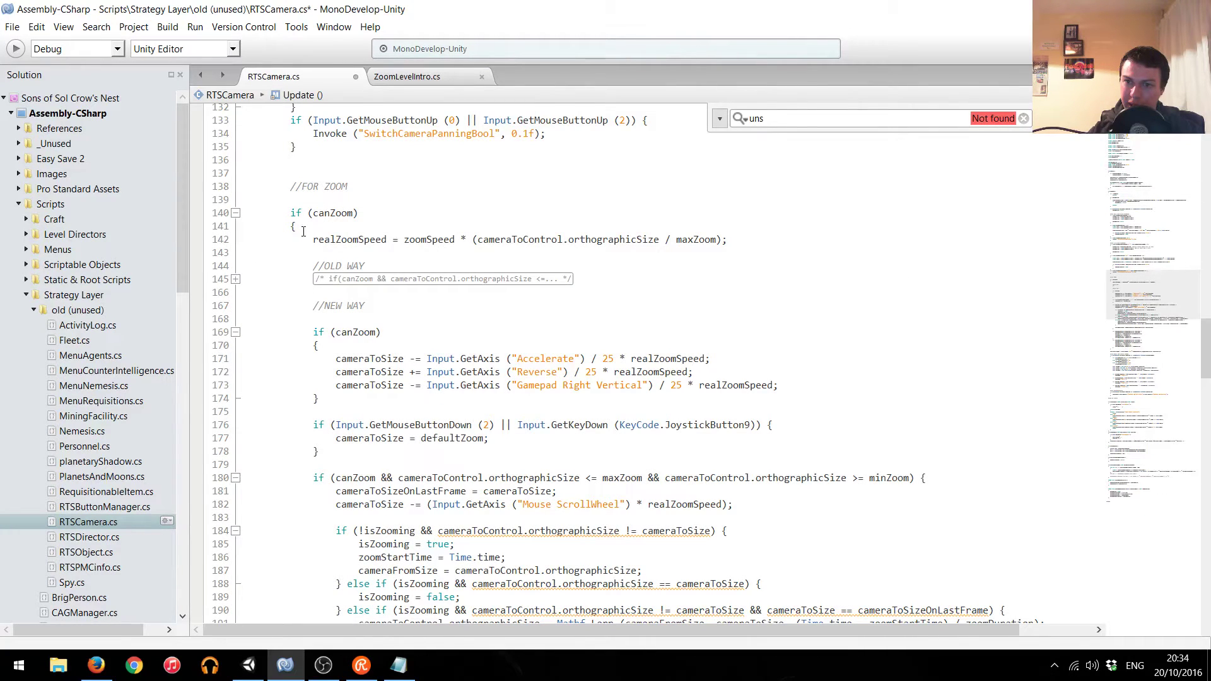
Check which brace closes the zoom block on line 141, reviewing the rest of Update.
left_click(296, 227)
scroll(316, 284, "down", 4)
scroll(345, 352, "down", 8)
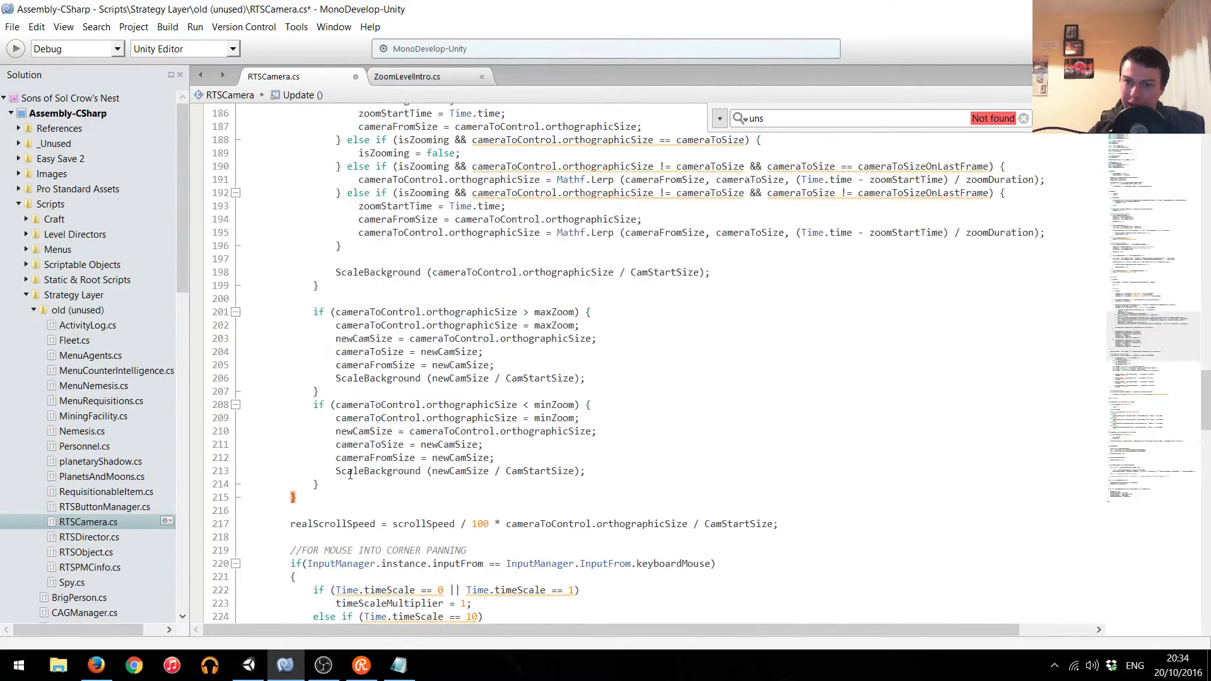
scroll(351, 475, "down", 3)
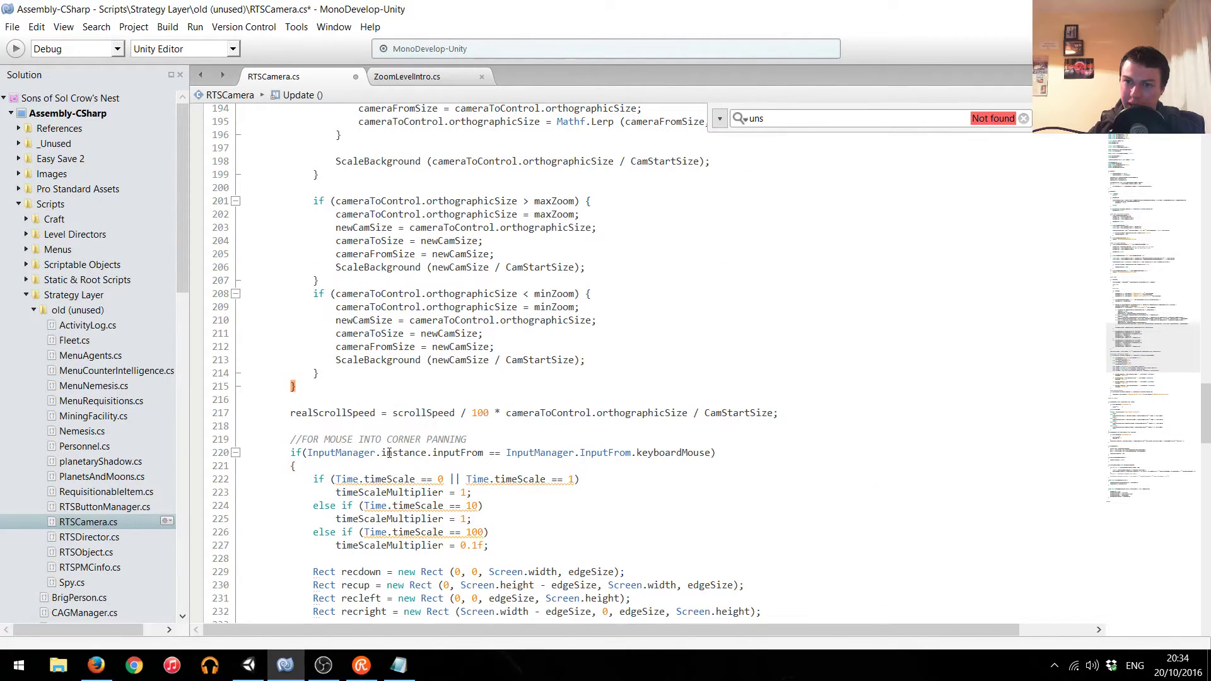
scroll(421, 448, "down", 1)
scroll(421, 448, "down", 3)
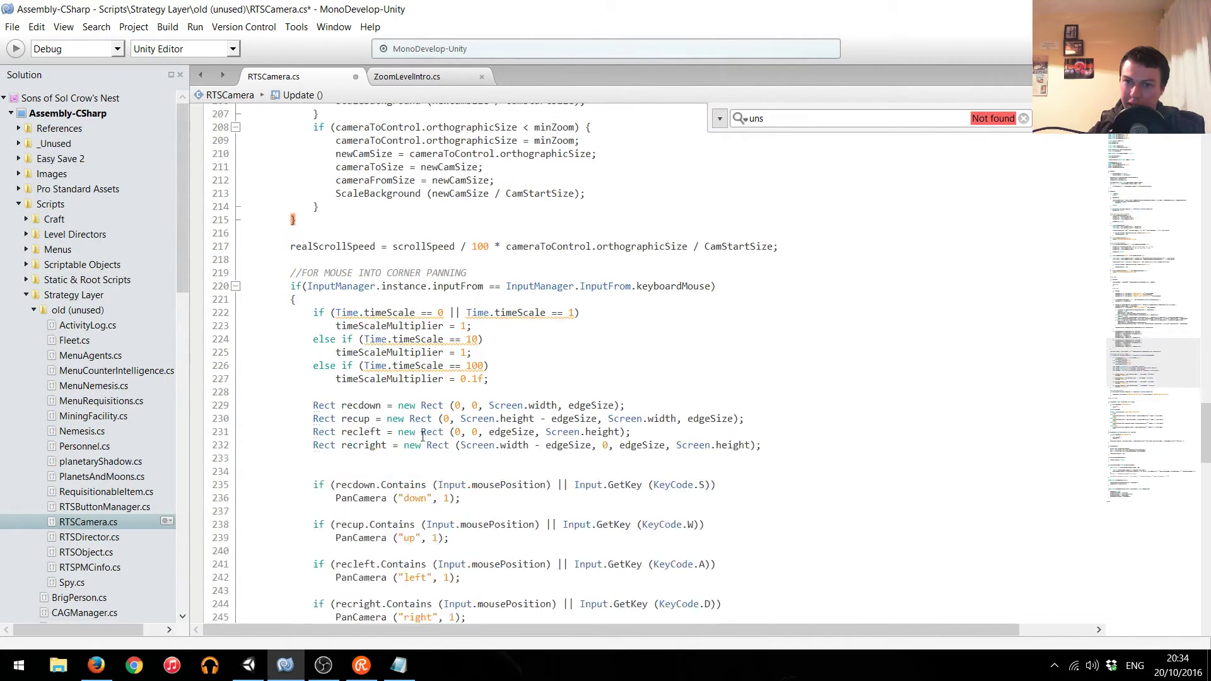
scroll(424, 442, "down", 2)
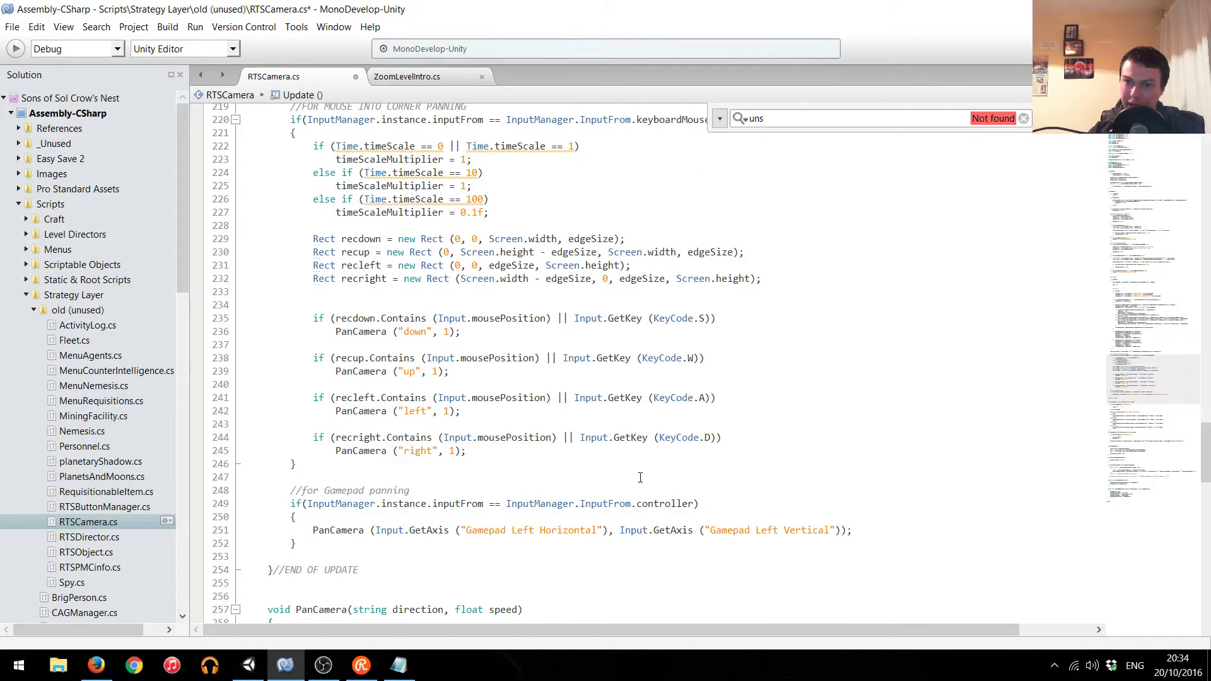
scroll(603, 506, "down", 1)
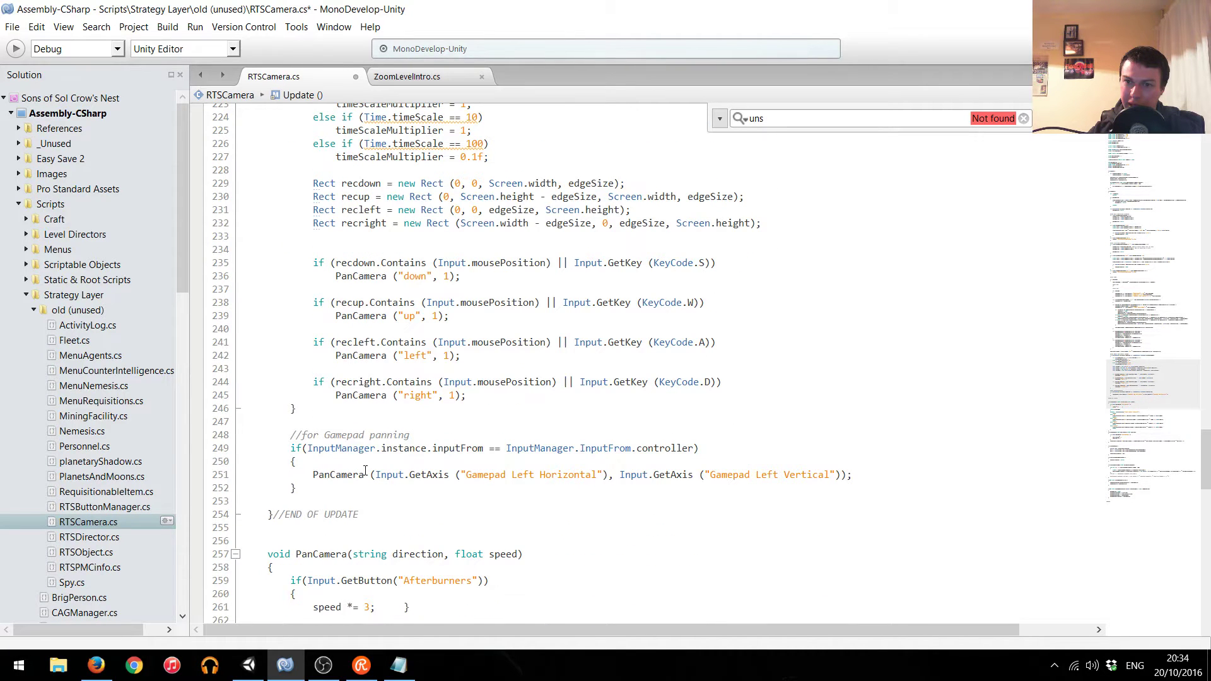
scroll(366, 472, "up", 1)
scroll(404, 435, "up", 2)
scroll(442, 397, "up", 2)
scroll(481, 355, "up", 5)
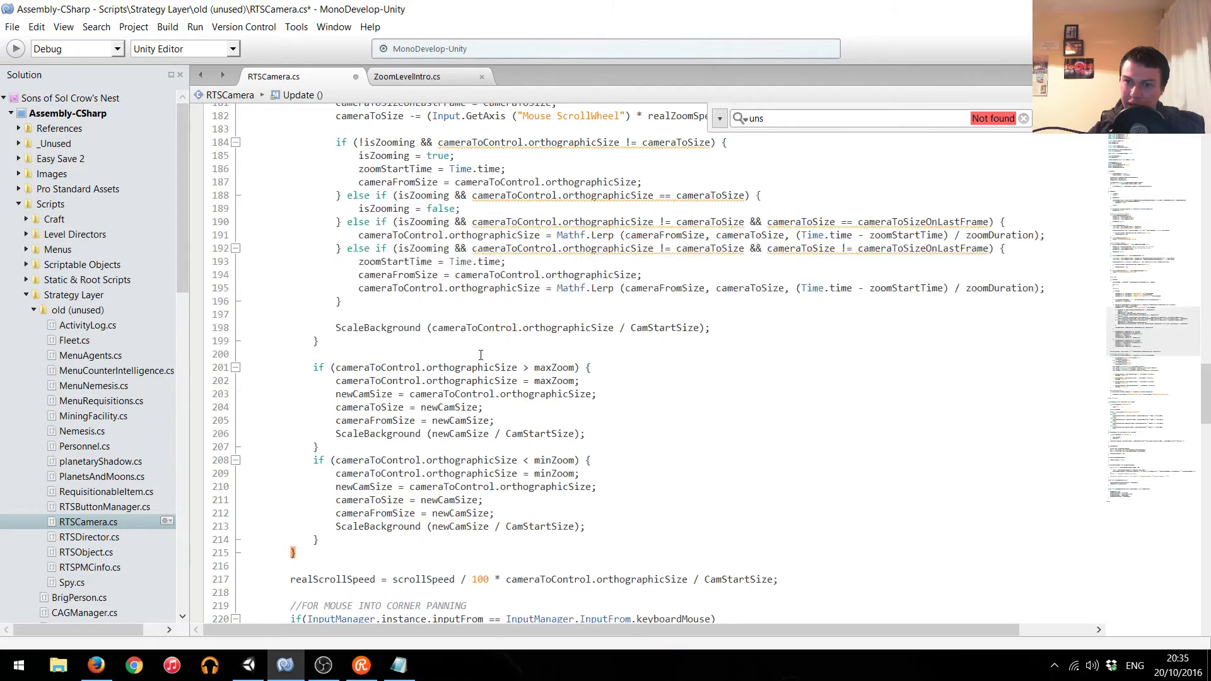
Run the zoom intro scene in Unity play mode to test the early-return camera change, then stop.
left_click(258, 673)
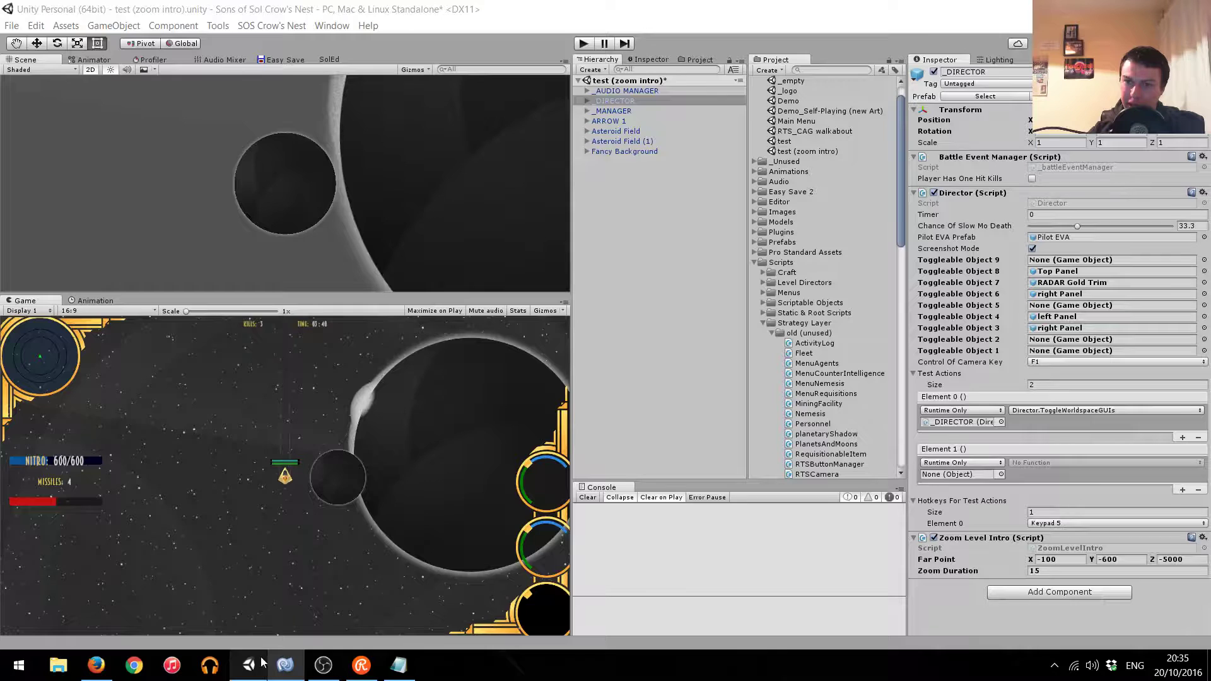
left_click(586, 44)
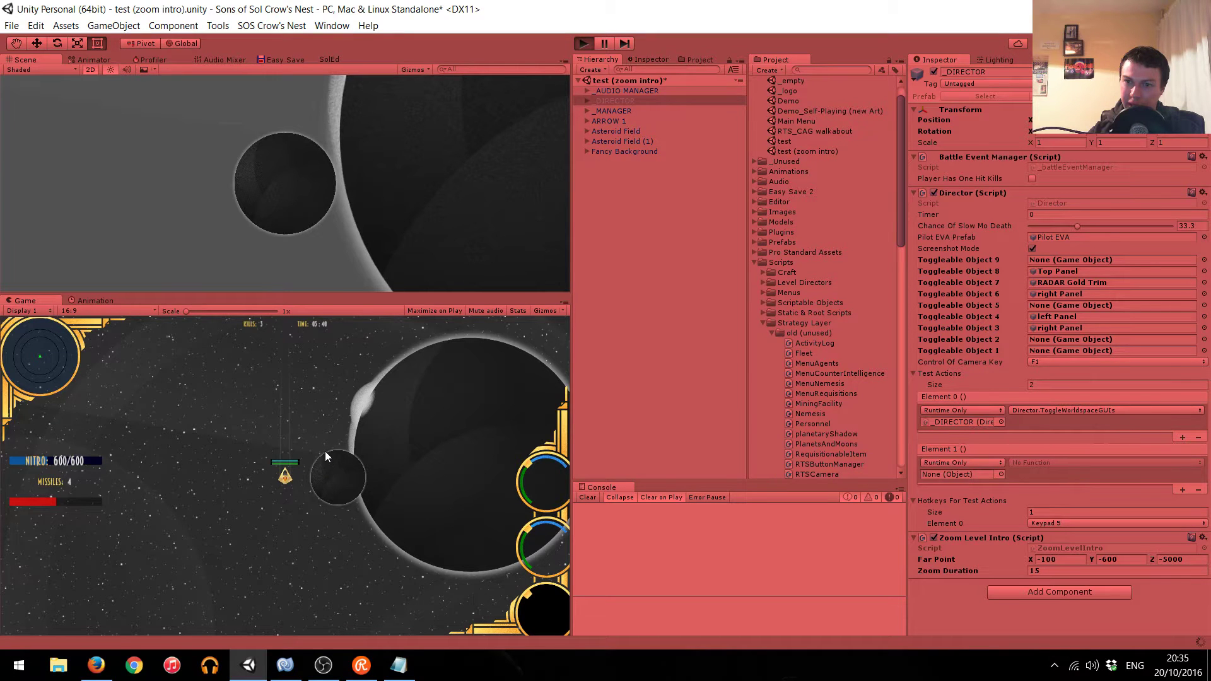
key("ctrl+p")
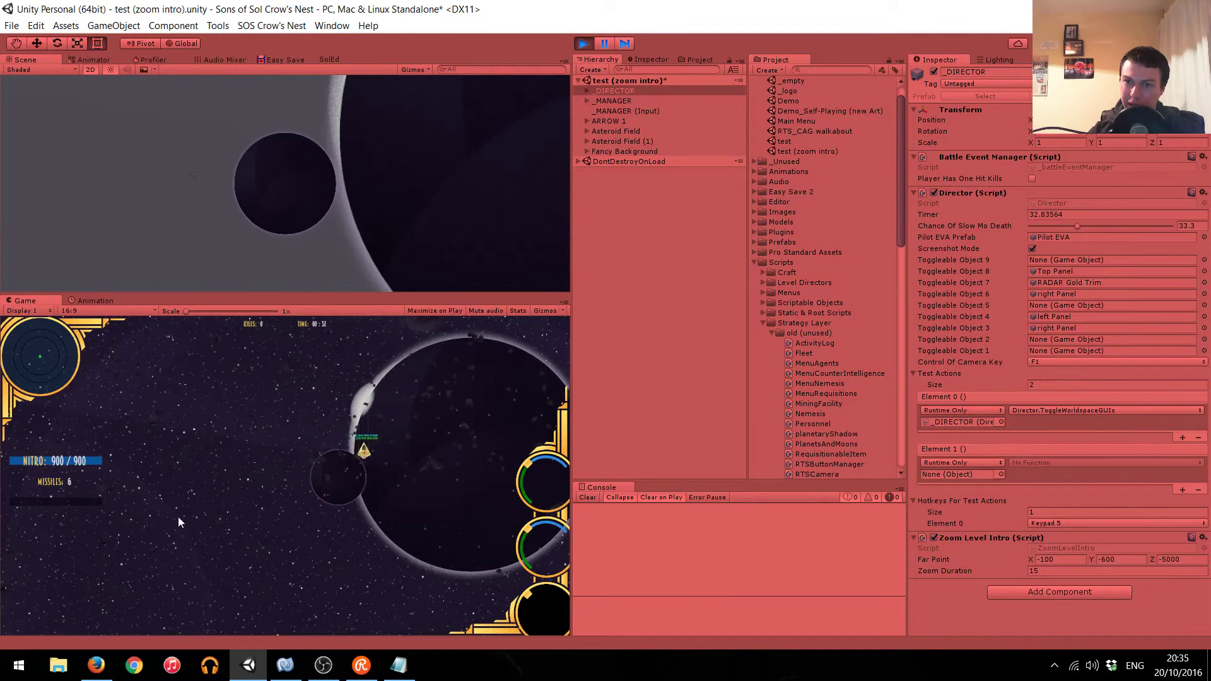
left_click(588, 46)
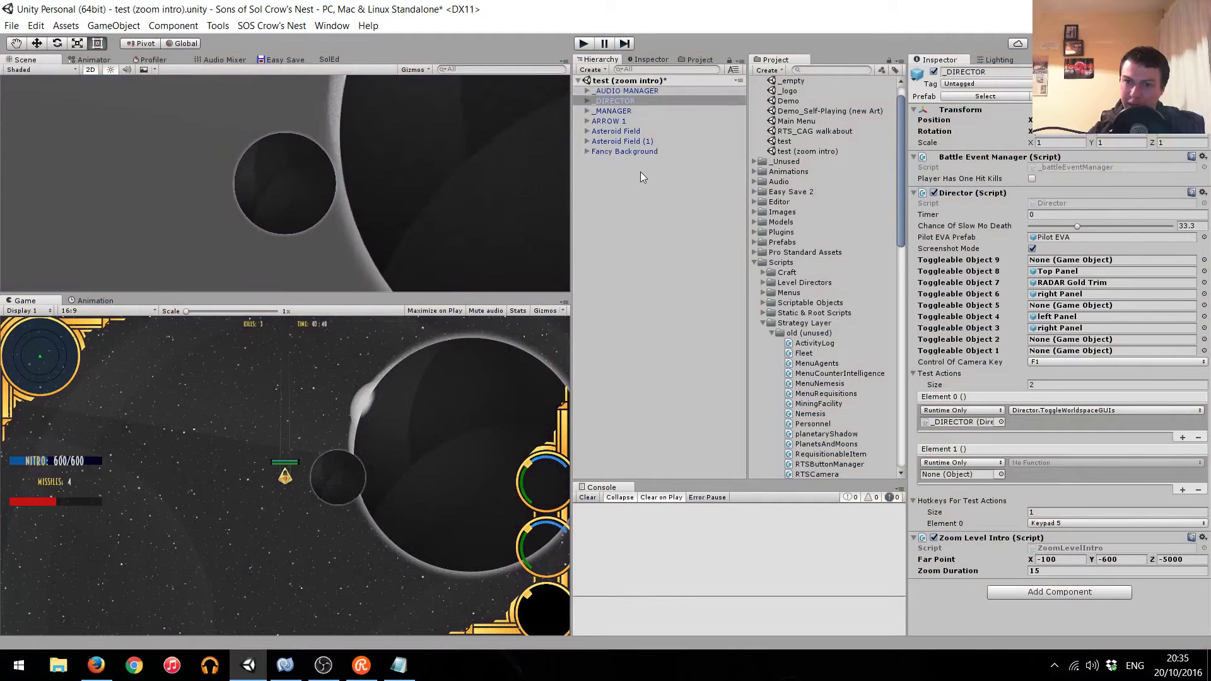
Save the scene and browse the Hierarchy, expanding _MANAGER and Fancy Background.
key("ctrl+s")
left_click(666, 92)
left_click(608, 111)
left_click(587, 111)
left_click(586, 112)
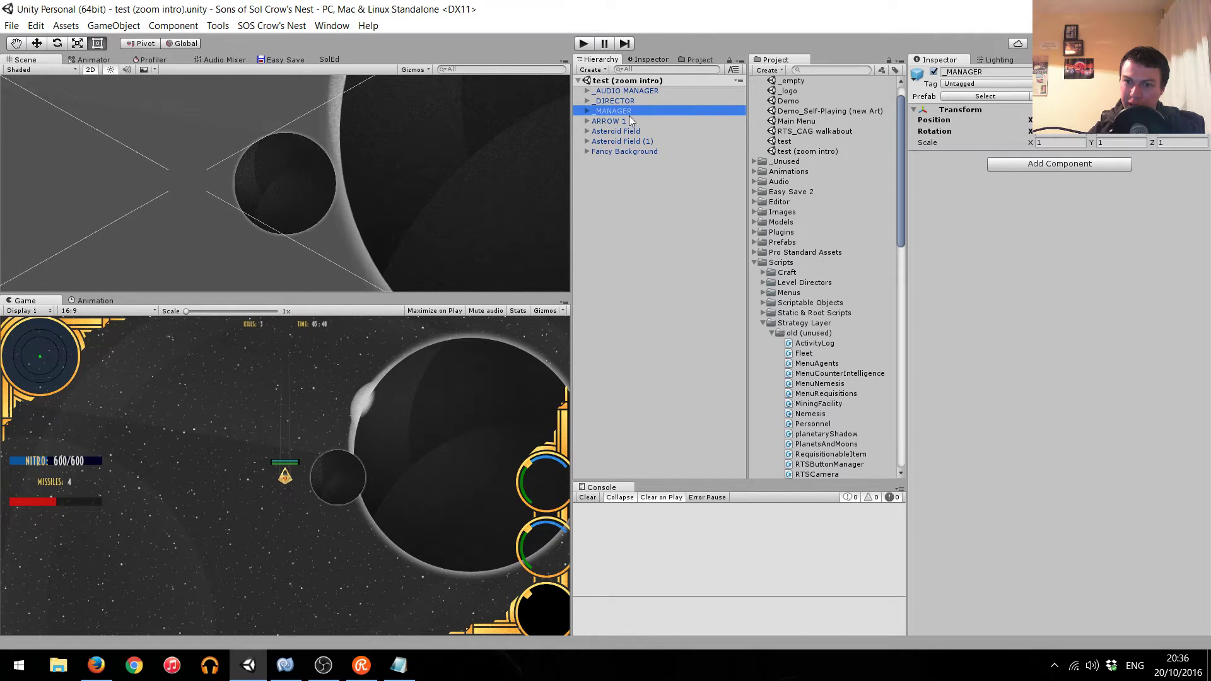
left_click(637, 152)
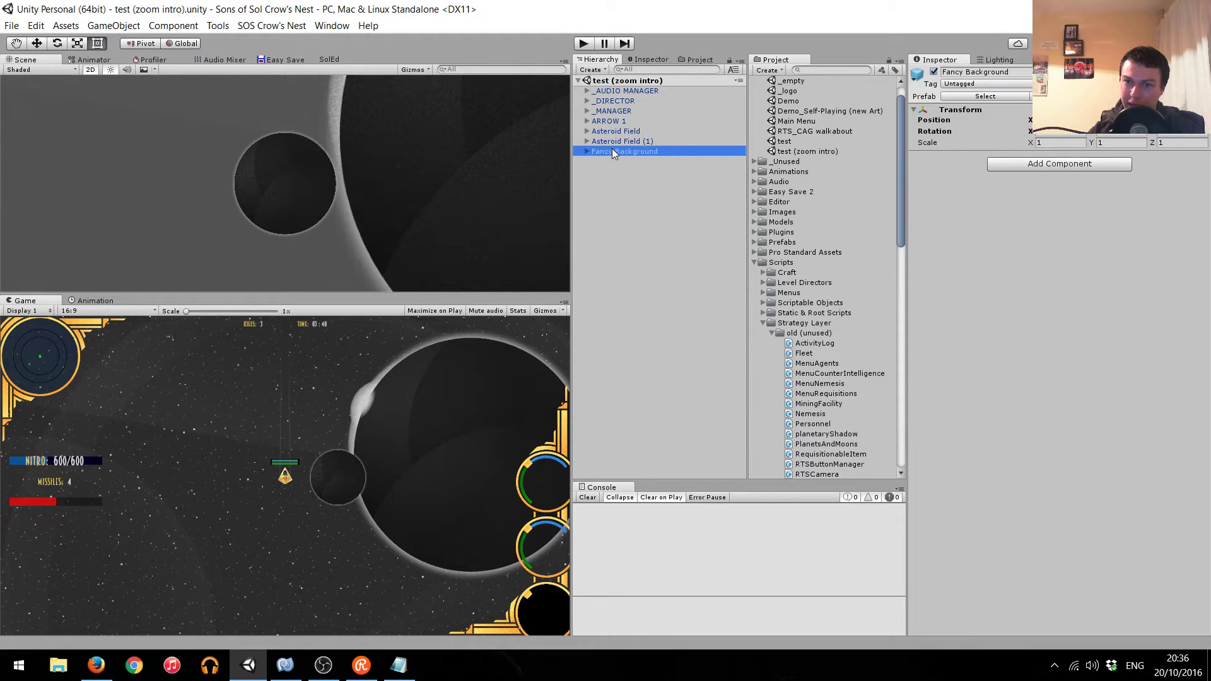
left_click(587, 151)
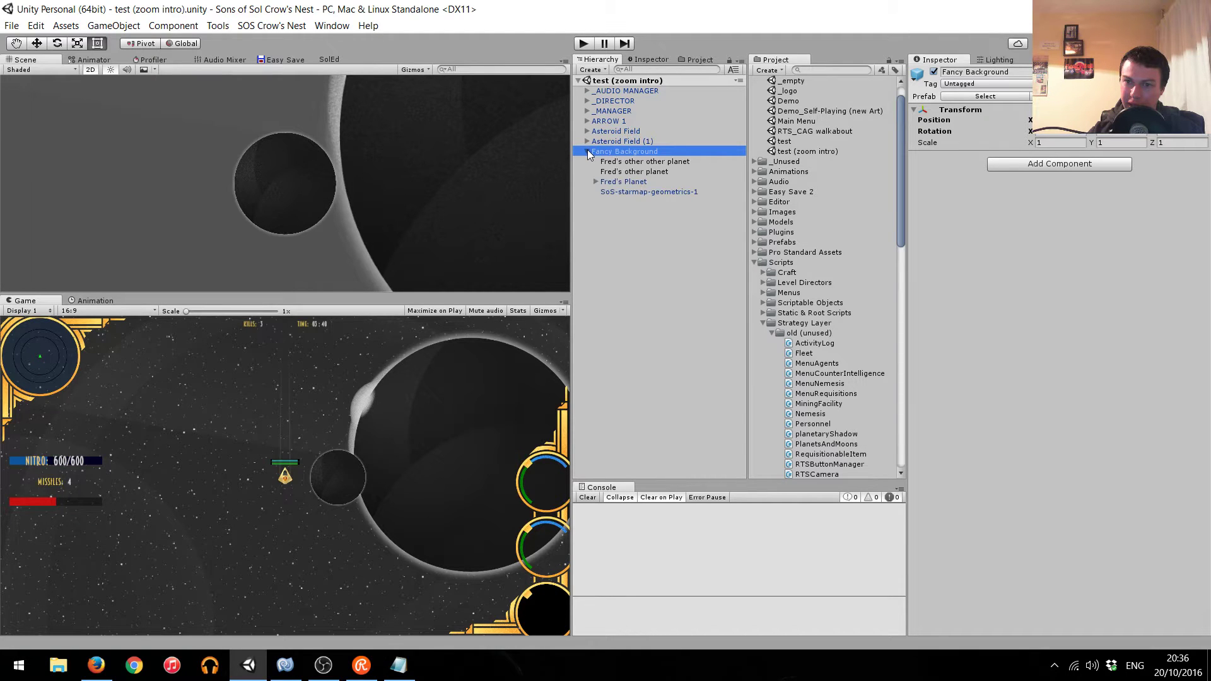
left_click(587, 151)
left_click(588, 151)
left_click(587, 151)
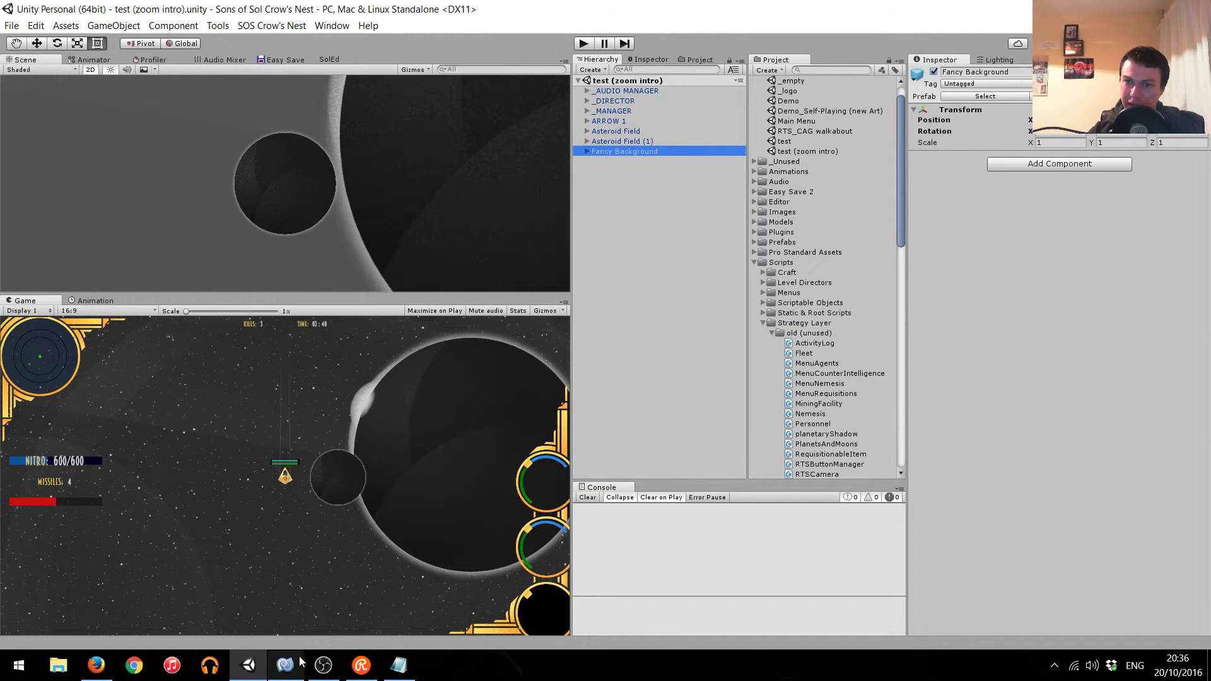
Set Zoom Level Intro's Zoom Duration on _DIRECTOR to 10, then return to MonoDevelop.
mouse_move(285, 665)
left_click(615, 101)
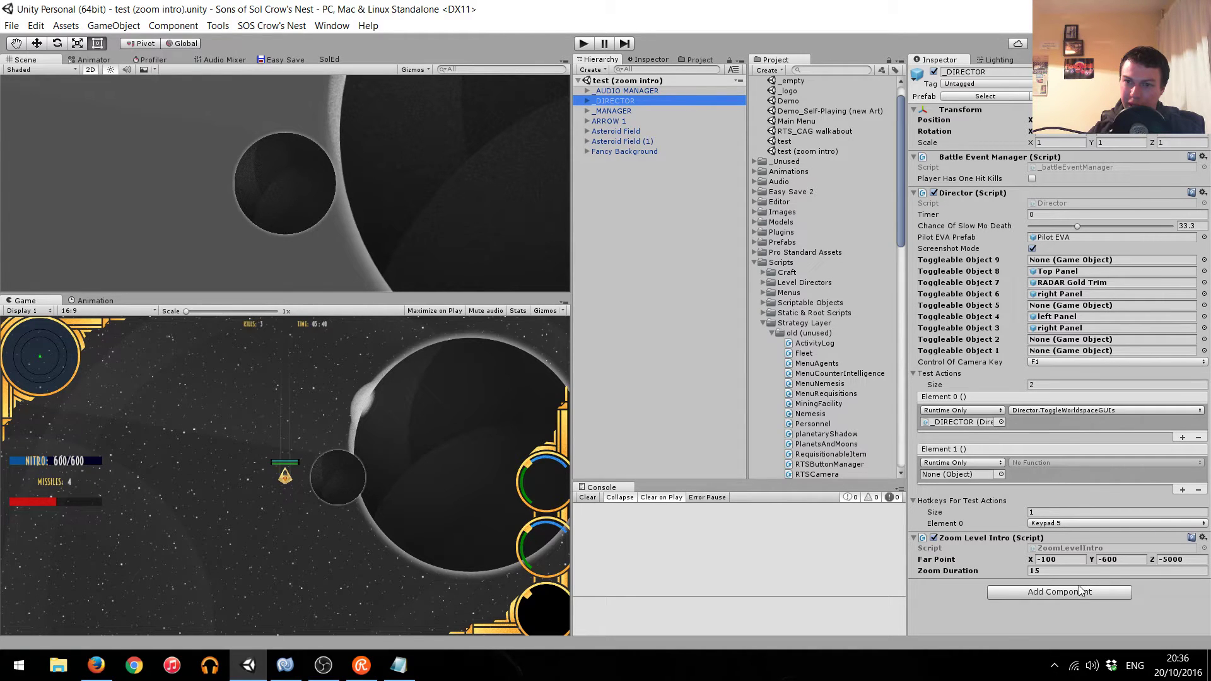
left_click(1049, 572)
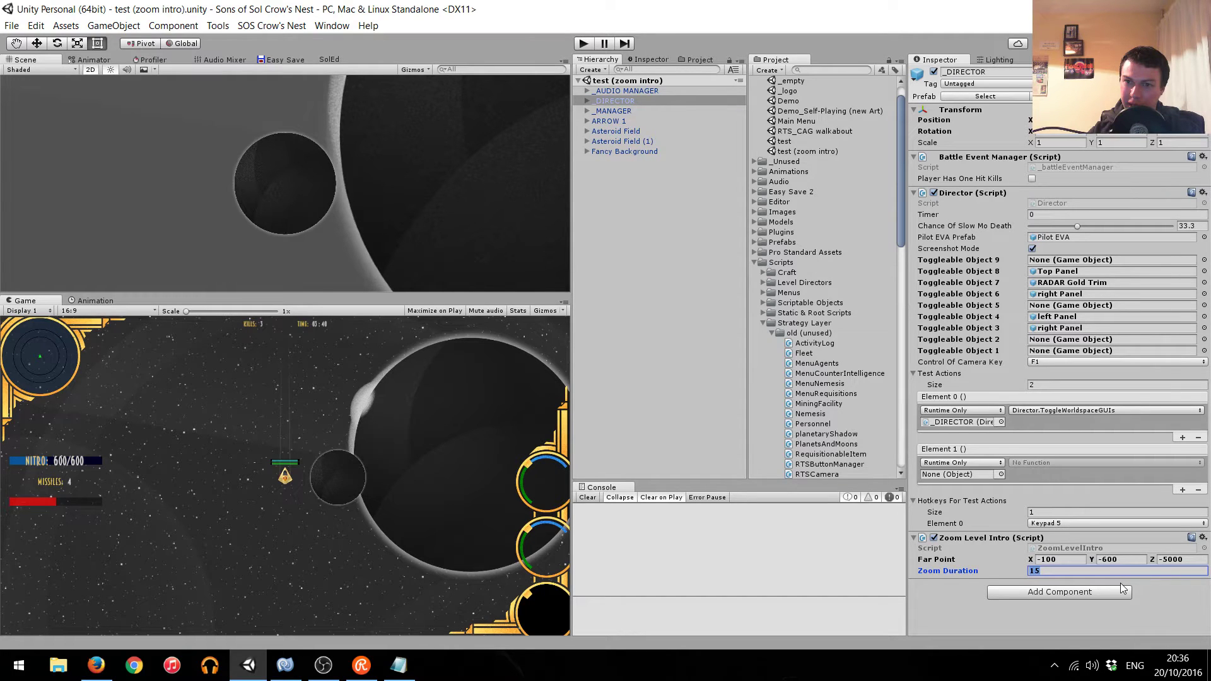
type("10")
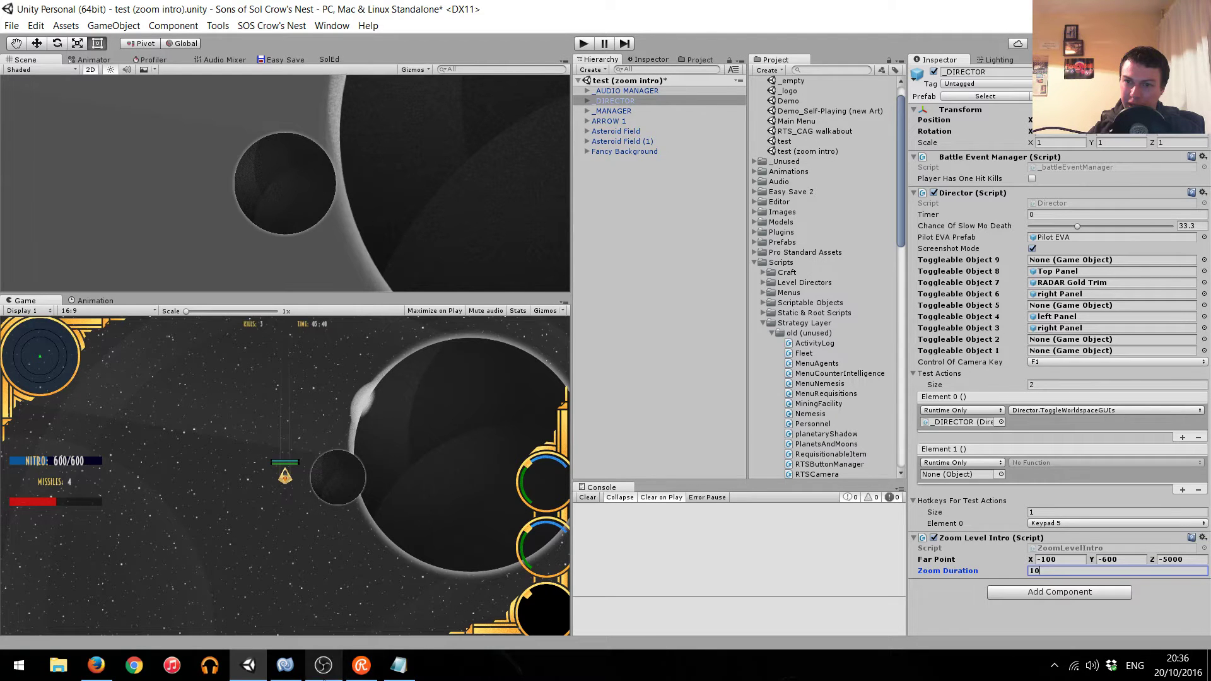
left_click(288, 670)
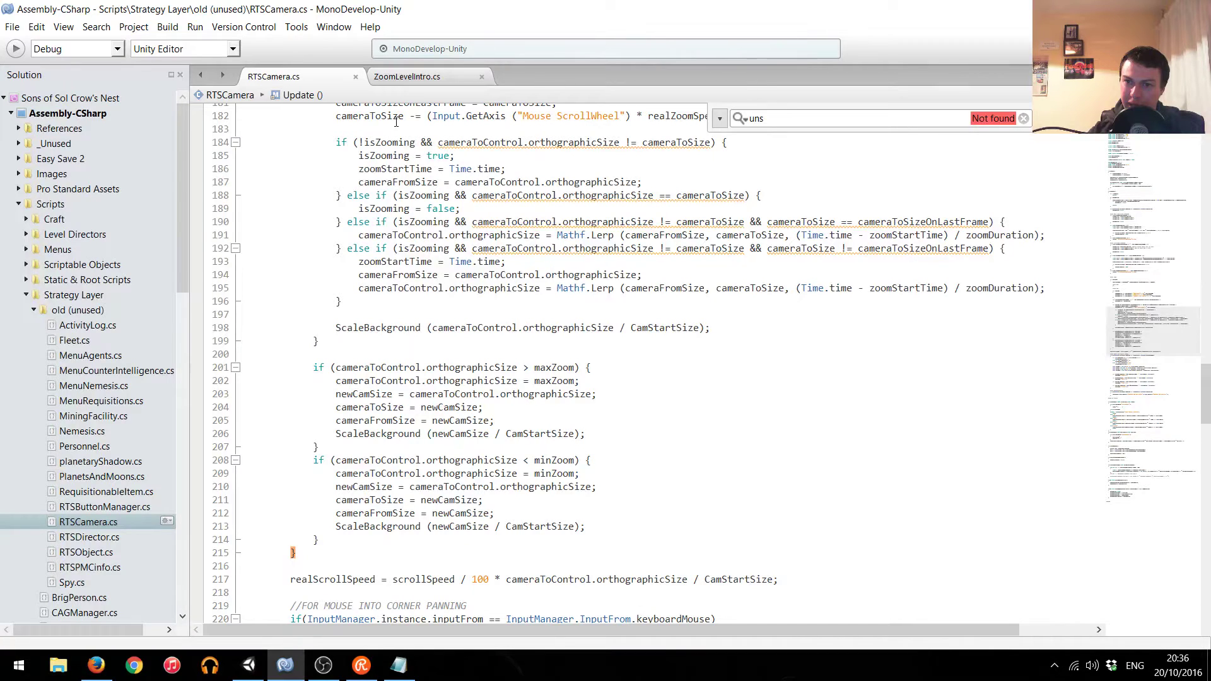
Rename TurnOnSpeedParticles to FinishedZoom in ZoomLevelIntro.cs, update the Invoke call, and save.
left_click(398, 79)
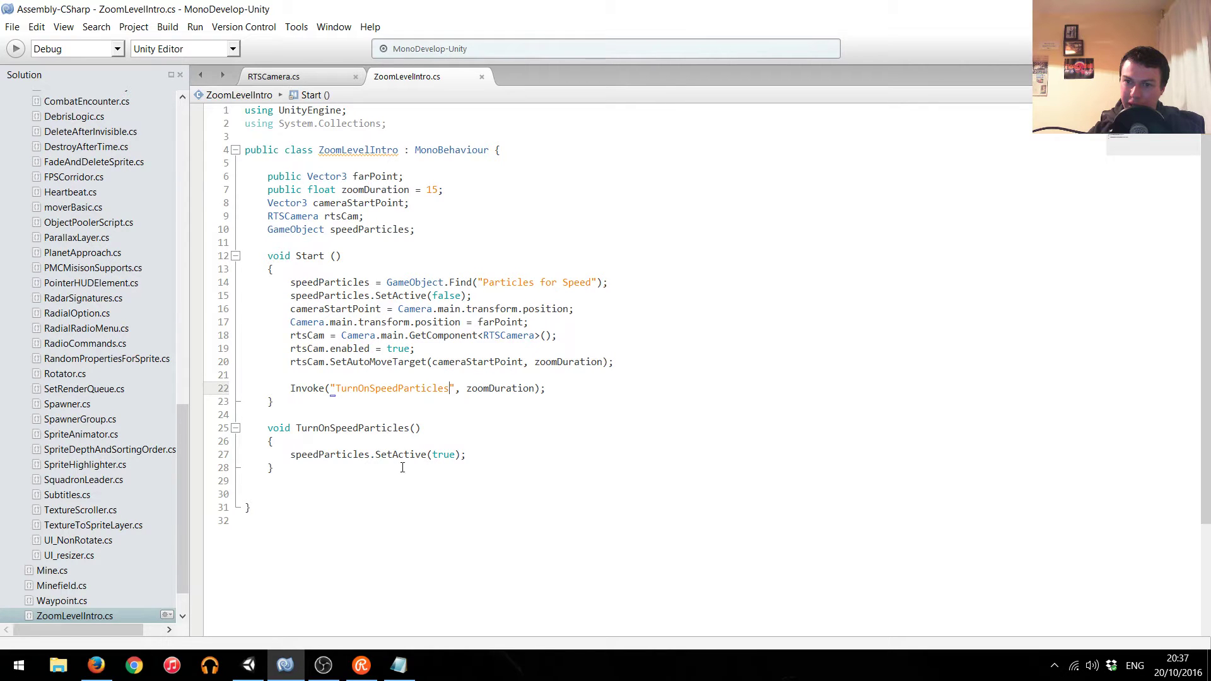
double_click(373, 429)
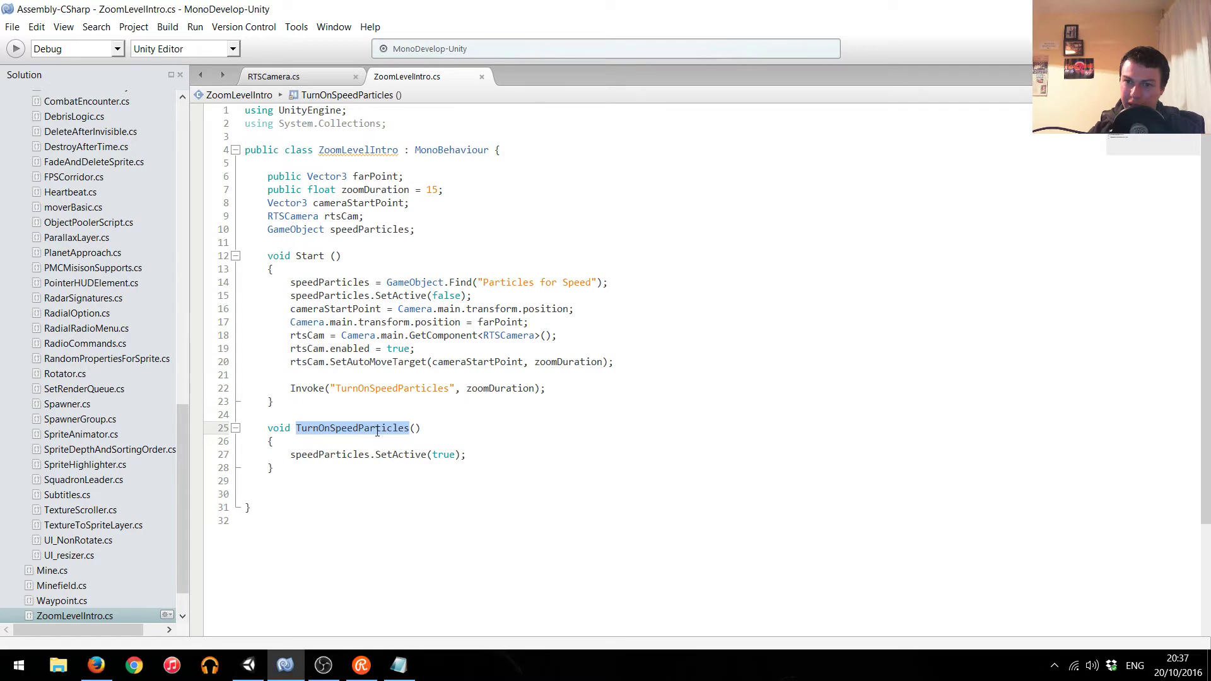
type("FinishedZoom")
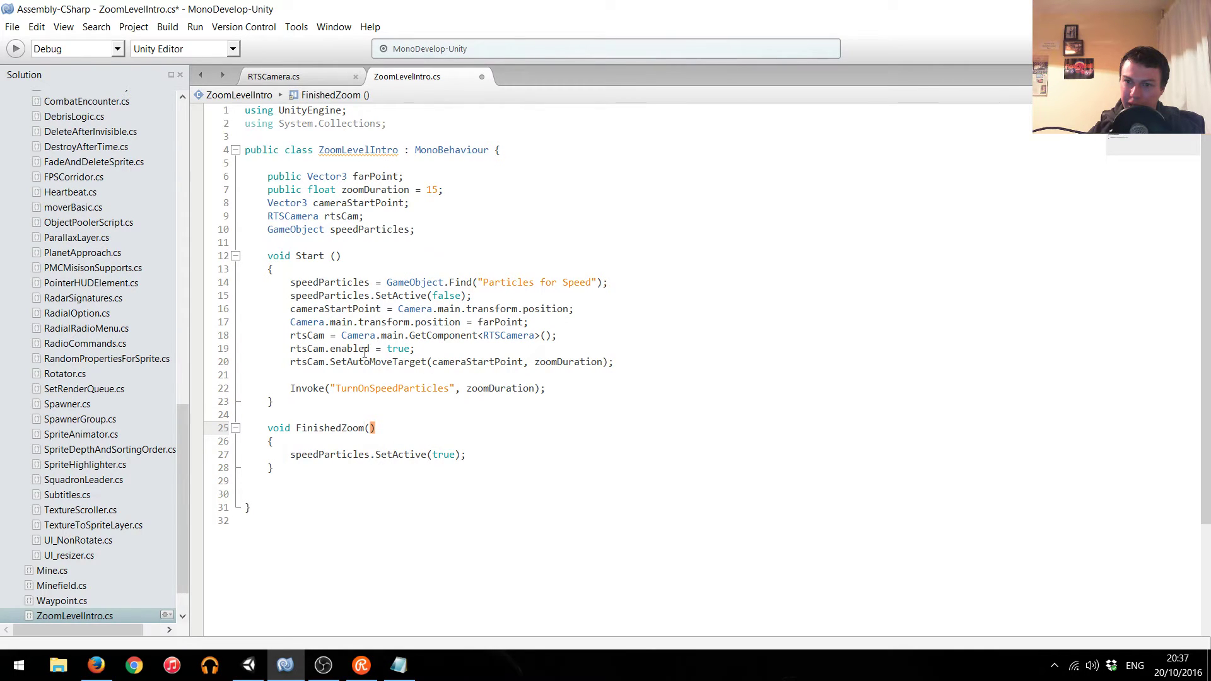
double_click(306, 429)
key("ctrl+c")
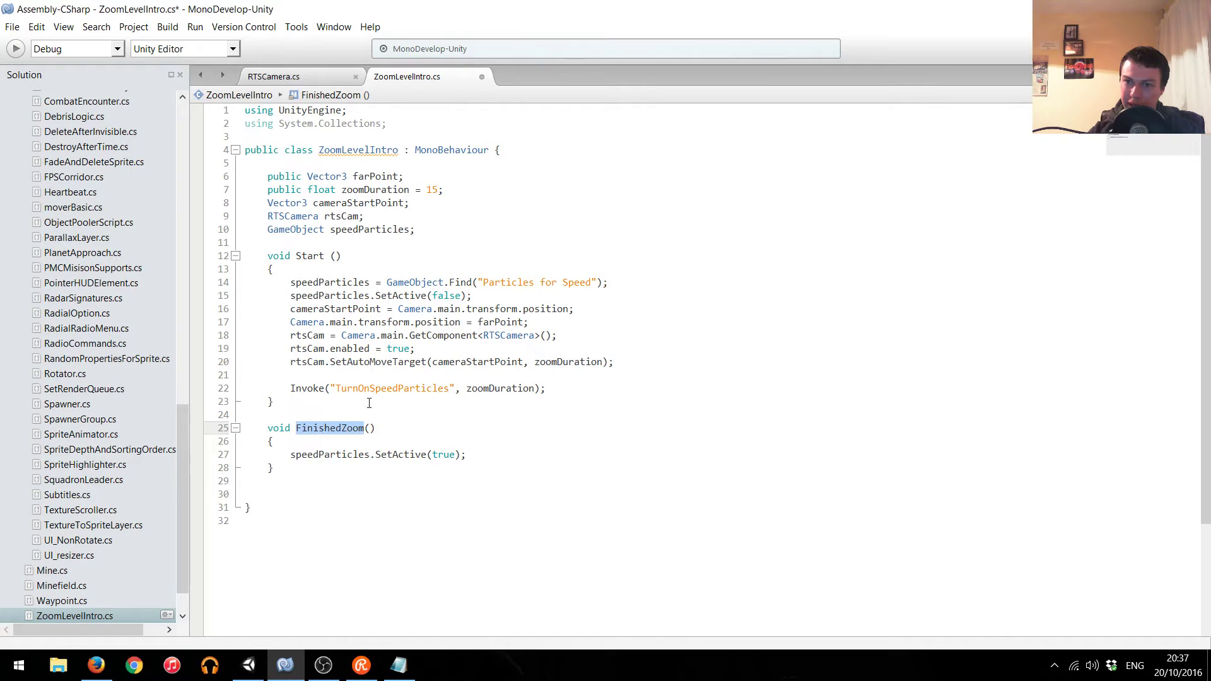
double_click(381, 390)
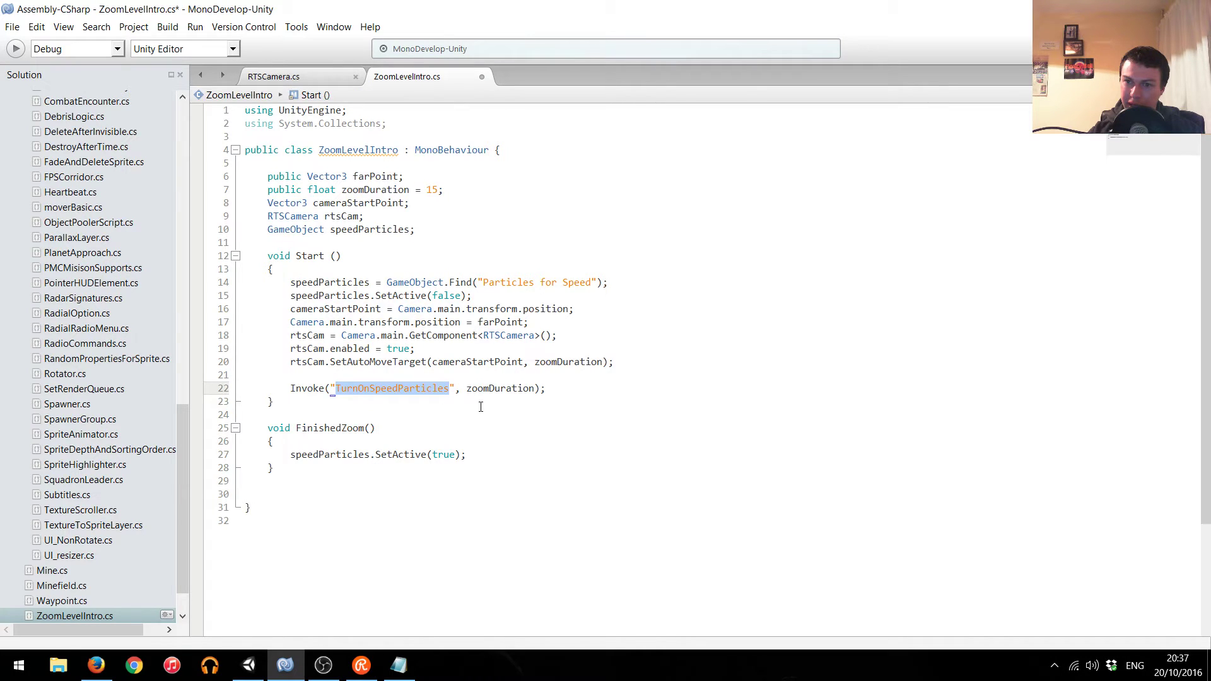
key("ctrl+v")
key("ctrl+s")
Add rtsCam.enabled = false; inside FinishedZoom and save the script.
left_click(477, 455)
key("Return")
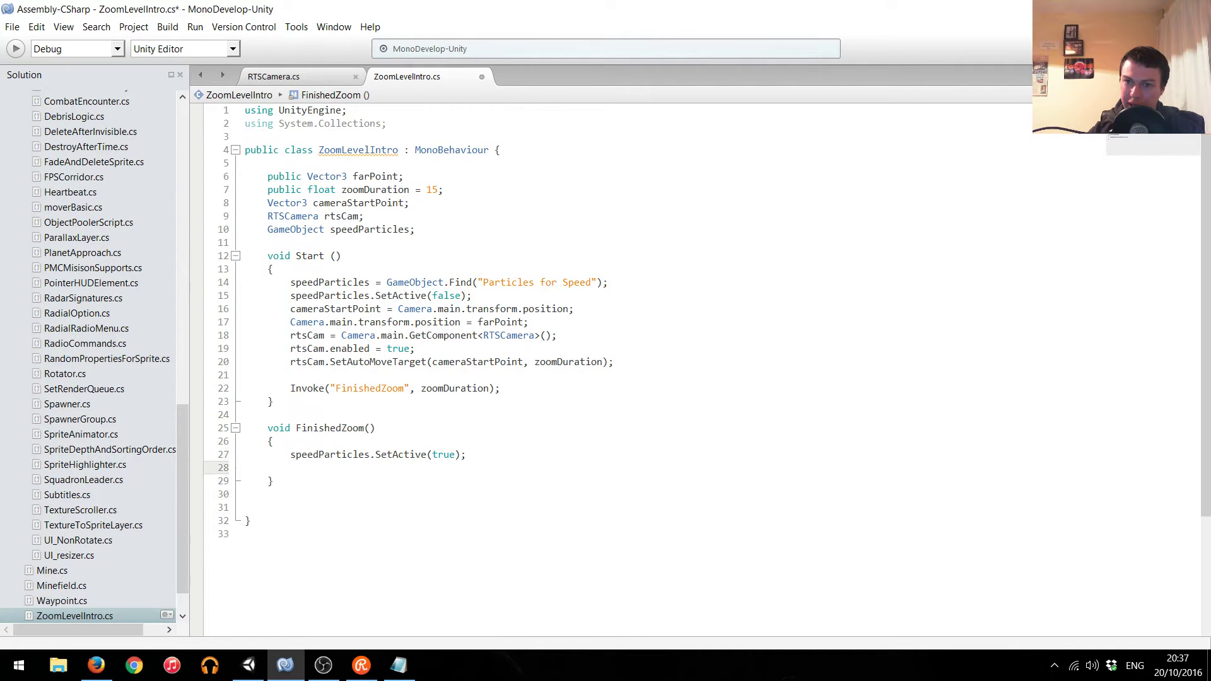
type("Camera.main")
type(".")
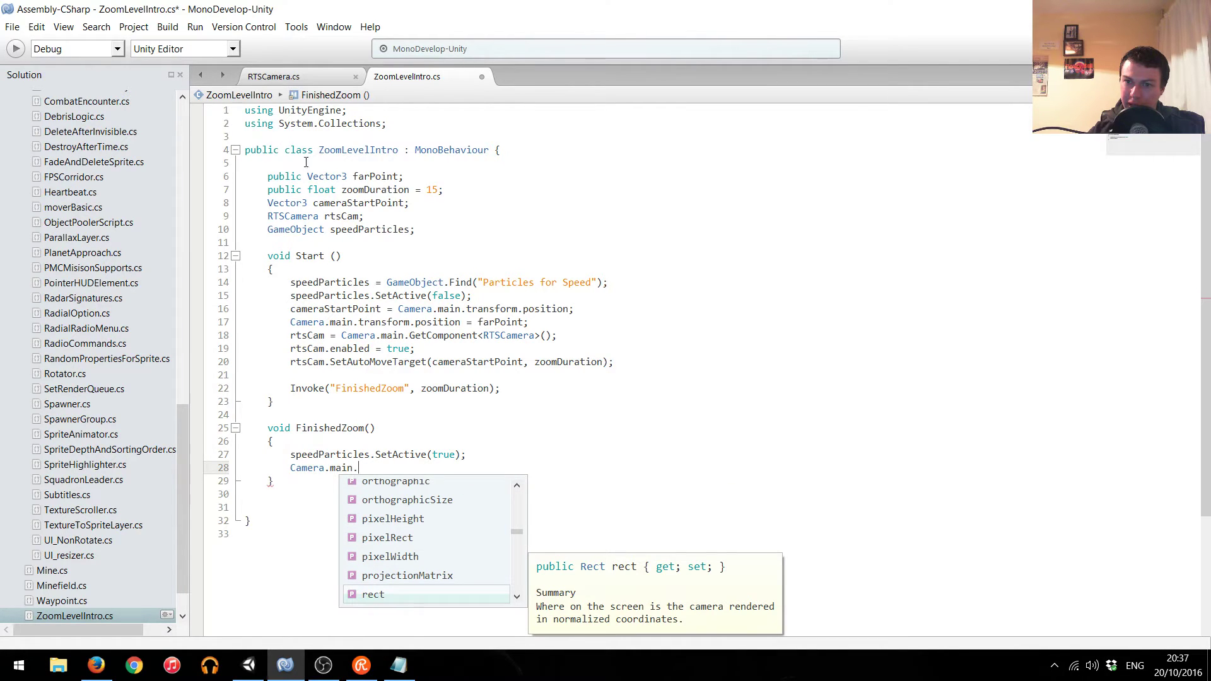
double_click(342, 217)
key("ctrl+c")
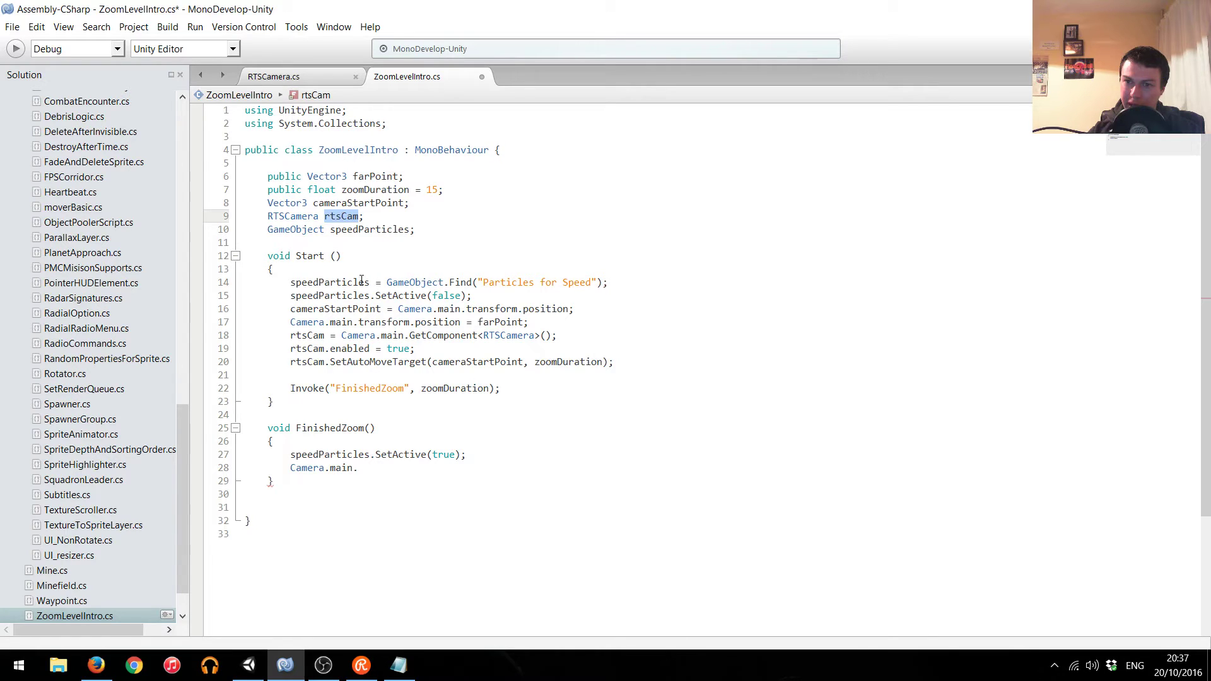
left_click_drag(359, 468, 291, 468)
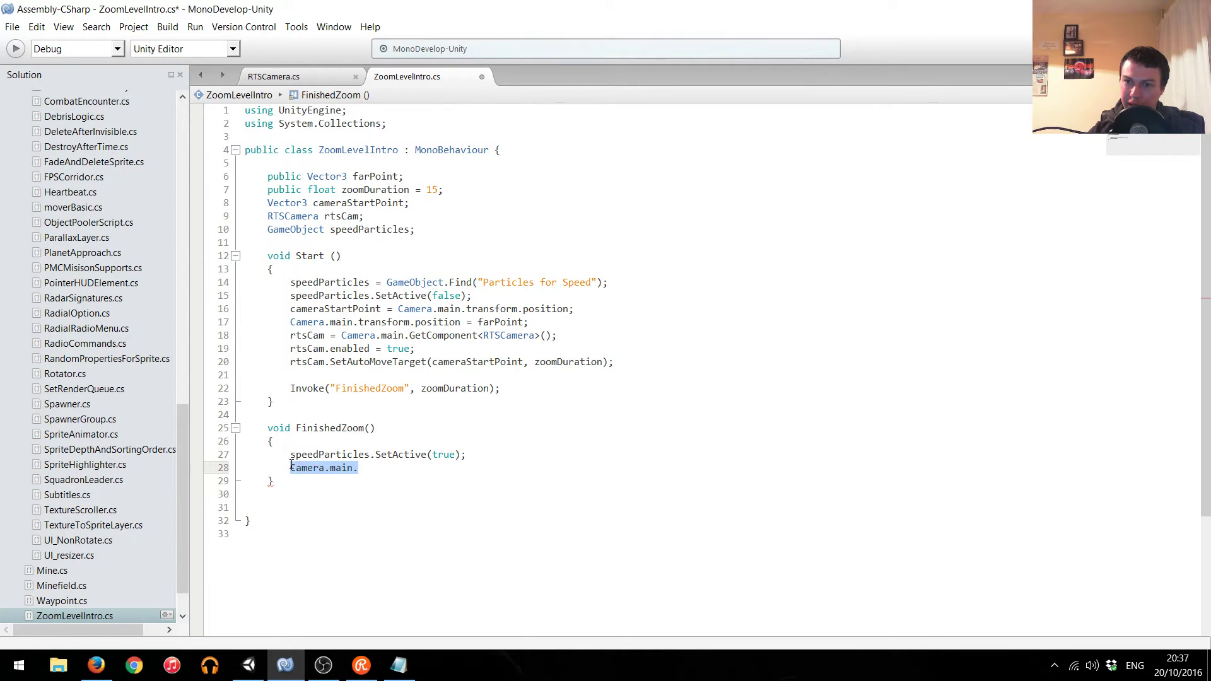
key("ctrl+v")
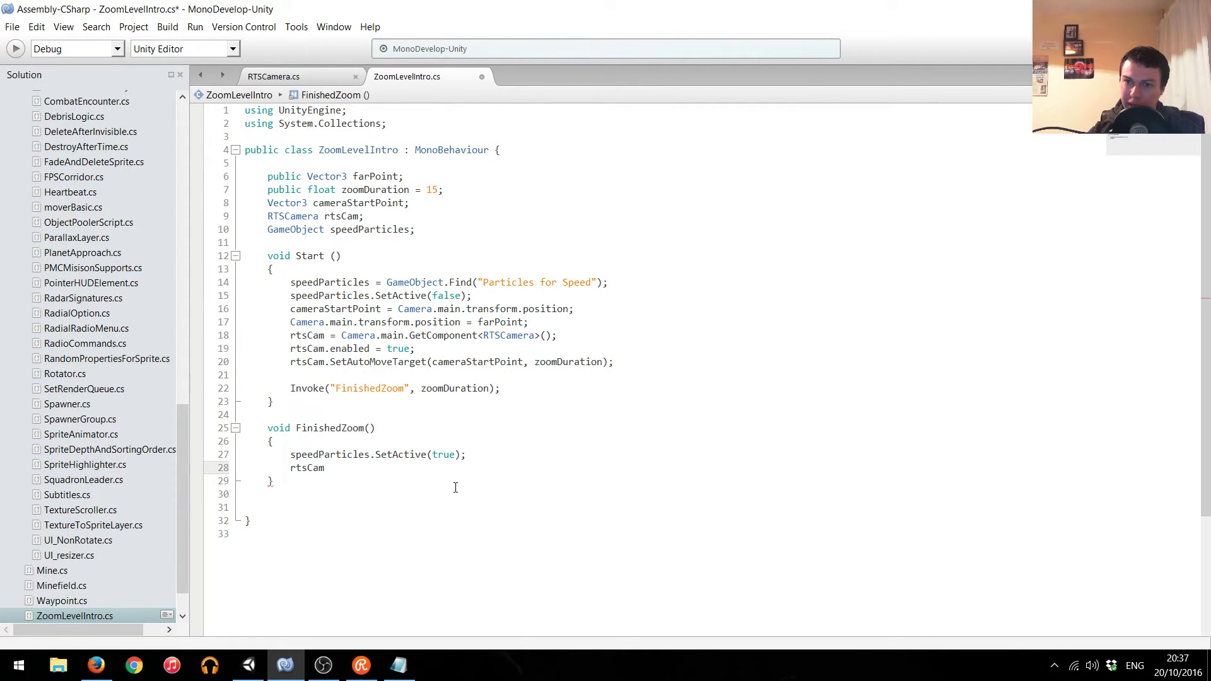
type(".en")
key("Return")
type("false;")
key("ctrl+s")
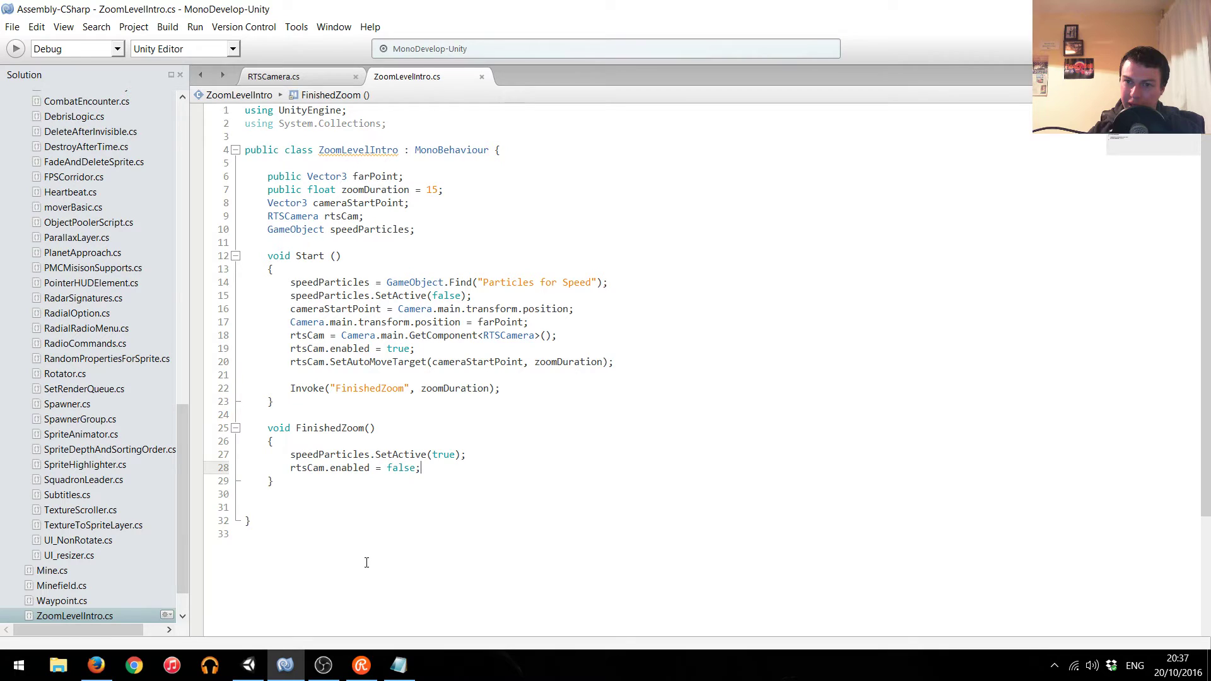
Comment out line 15's speedParticles.SetActive(false) in Start with // and save.
mouse_move(255, 668)
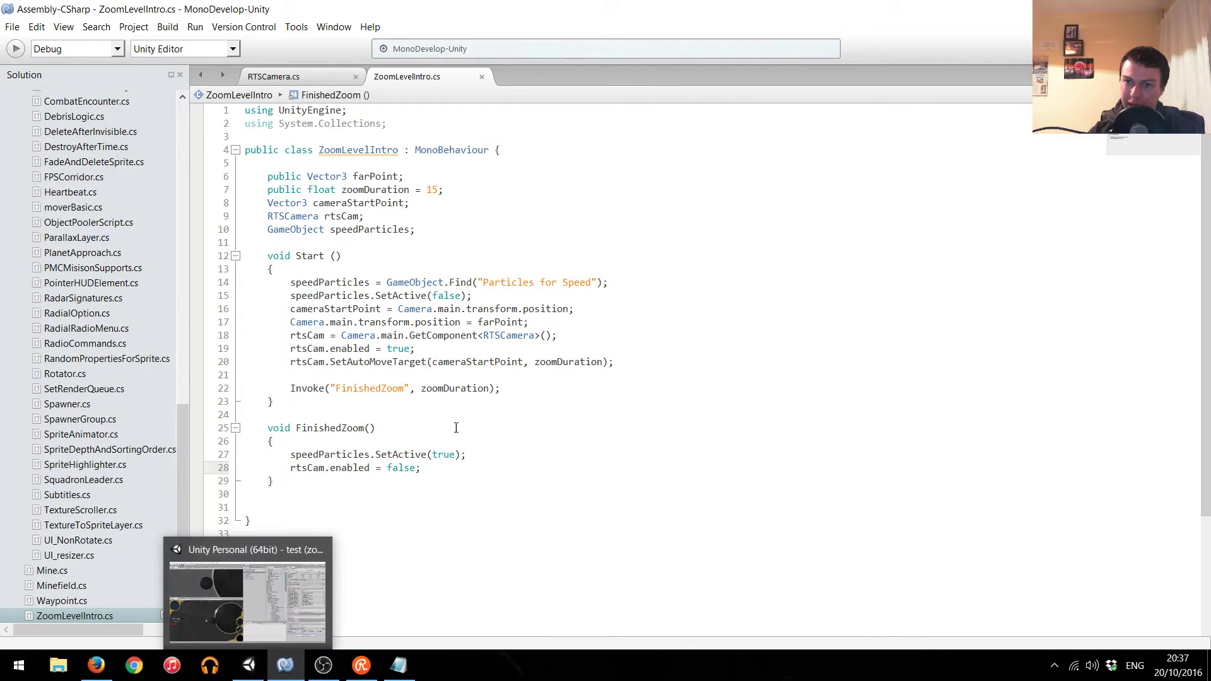
left_click(292, 297)
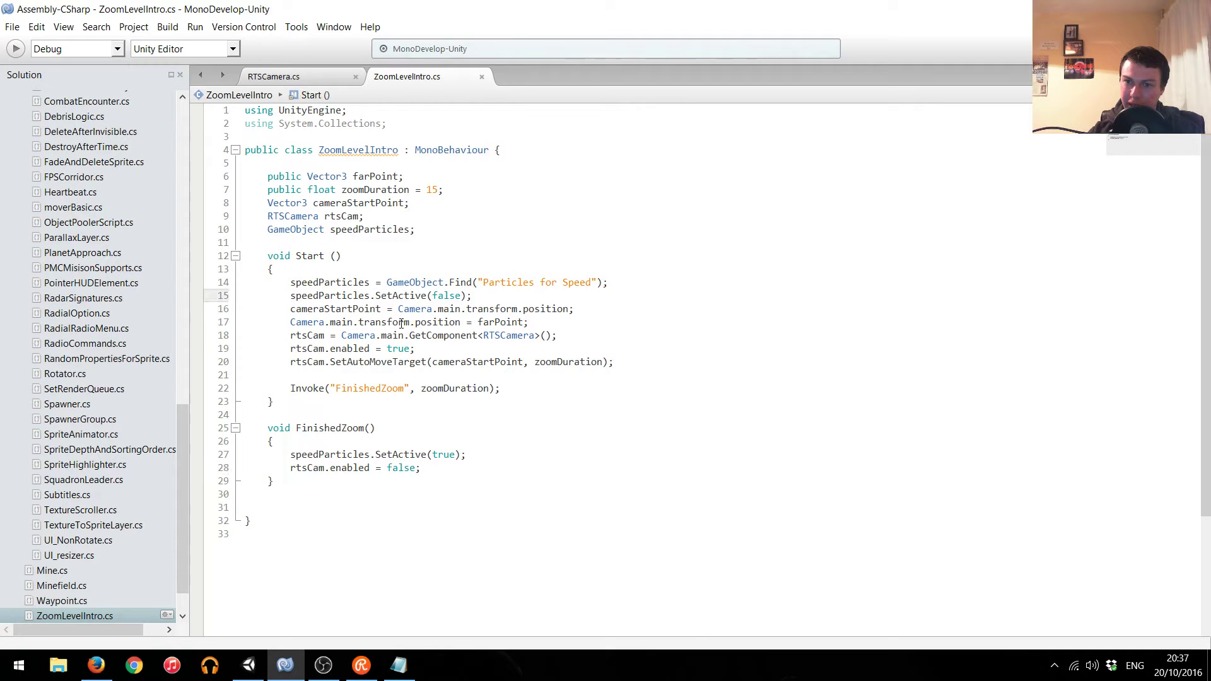
type("//")
key("ctrl+s")
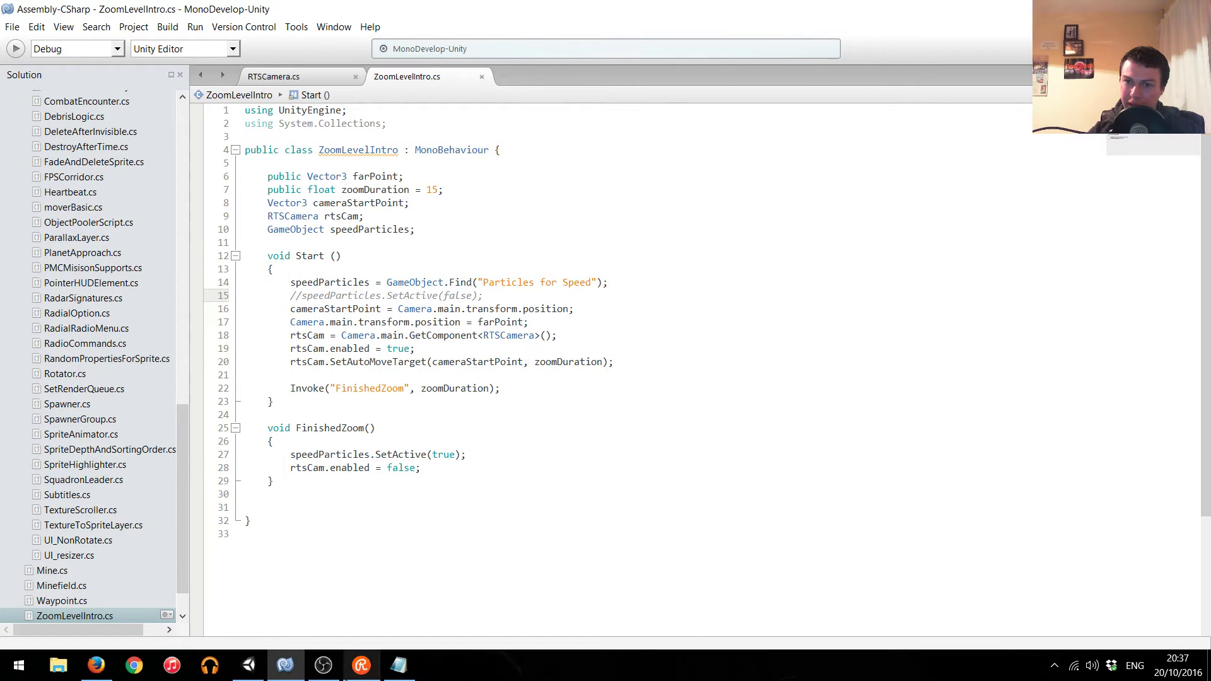
Play the zoom intro in Unity to test the FinishedZoom changes, then stop play mode.
left_click(249, 665)
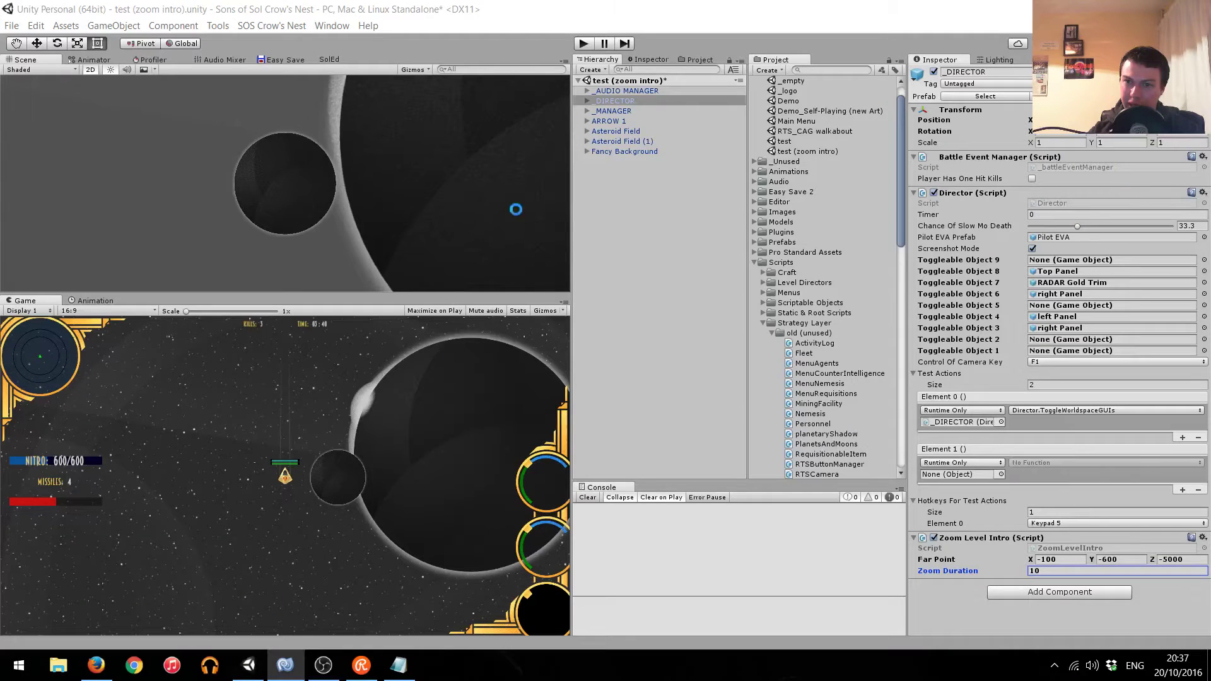
left_click(584, 44)
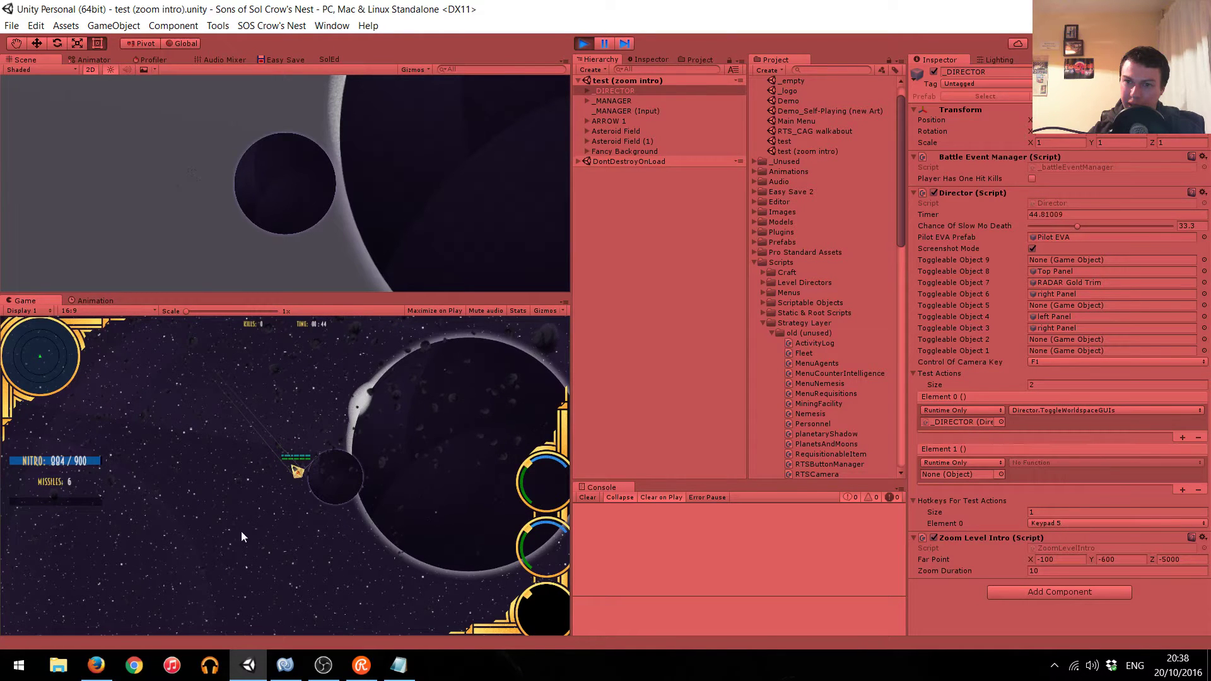
left_click(584, 44)
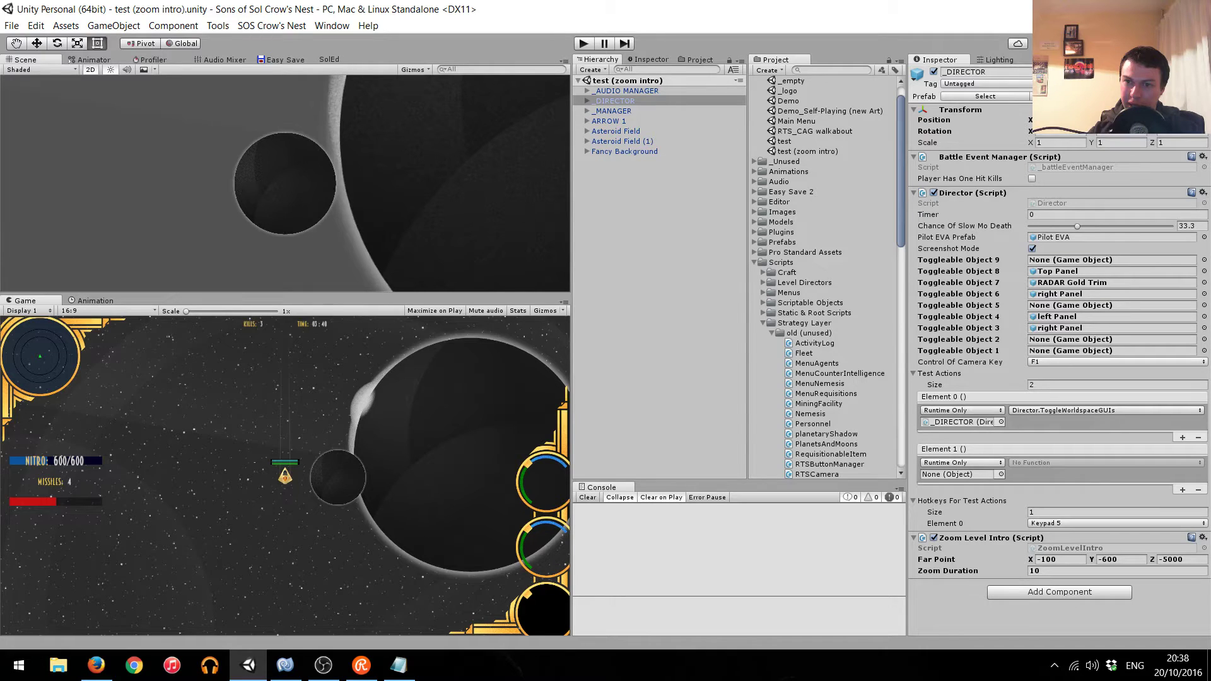
Uncomment line 15's speedParticles.SetActive(false), save, and start play mode in Unity again.
left_click(285, 665)
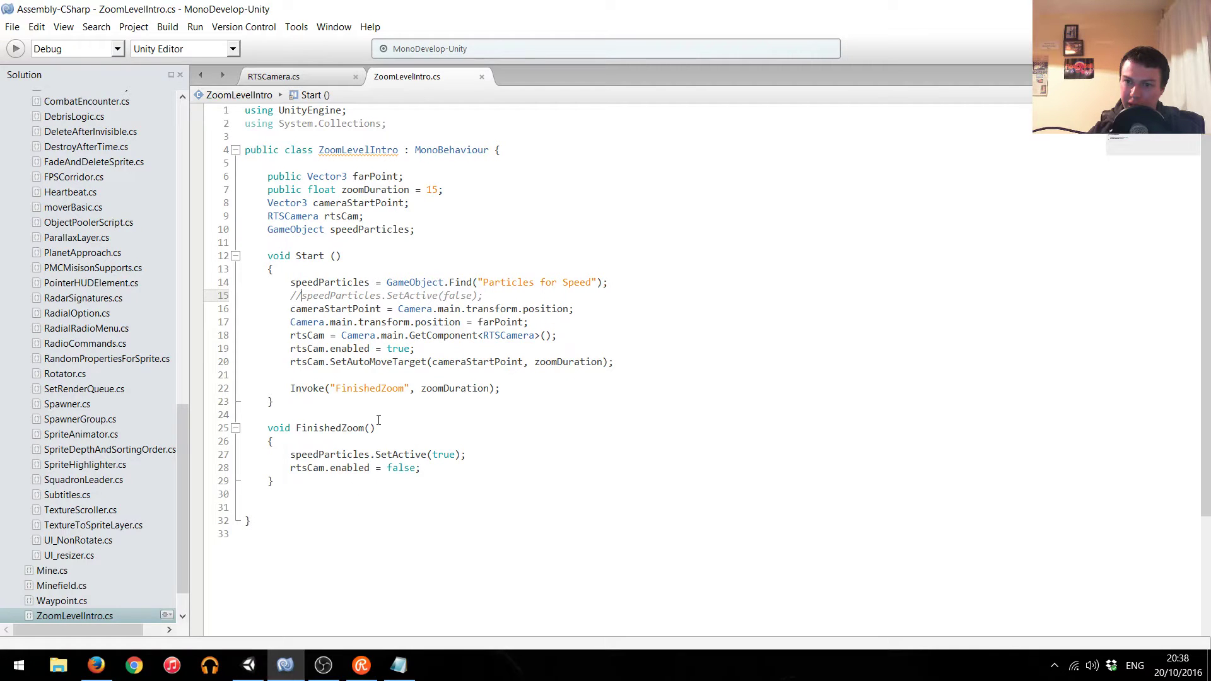
key("BackSpace")
key("BackSpace")
key("ctrl+s")
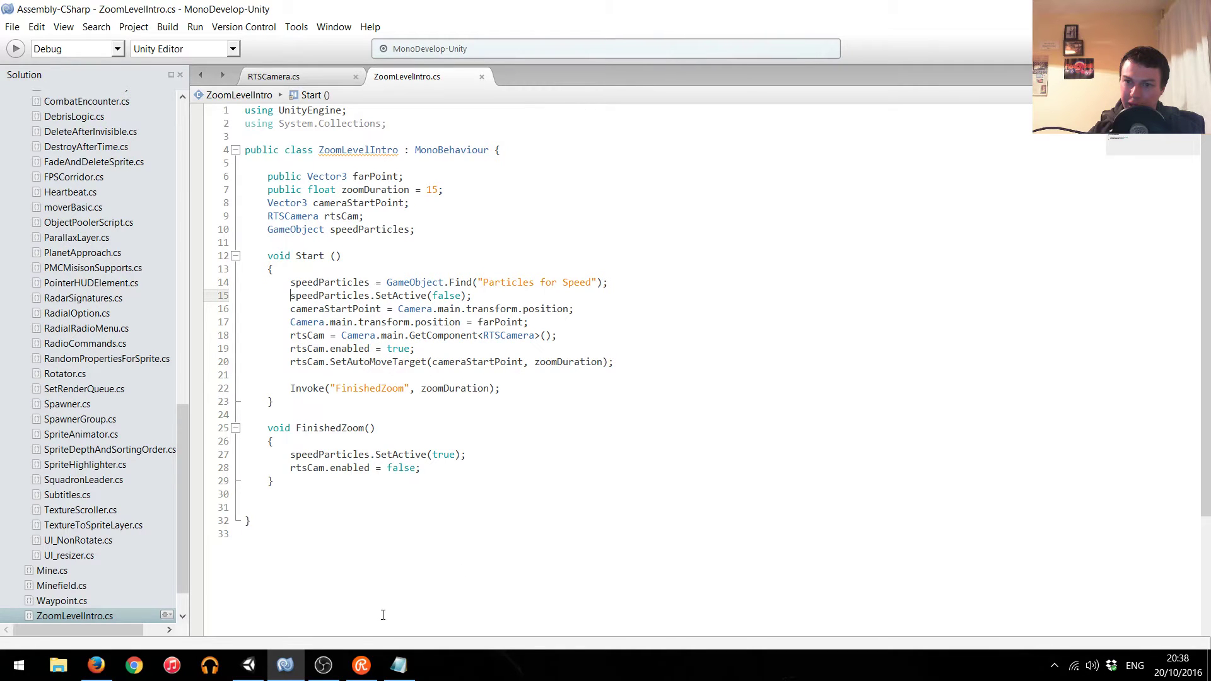
left_click(258, 676)
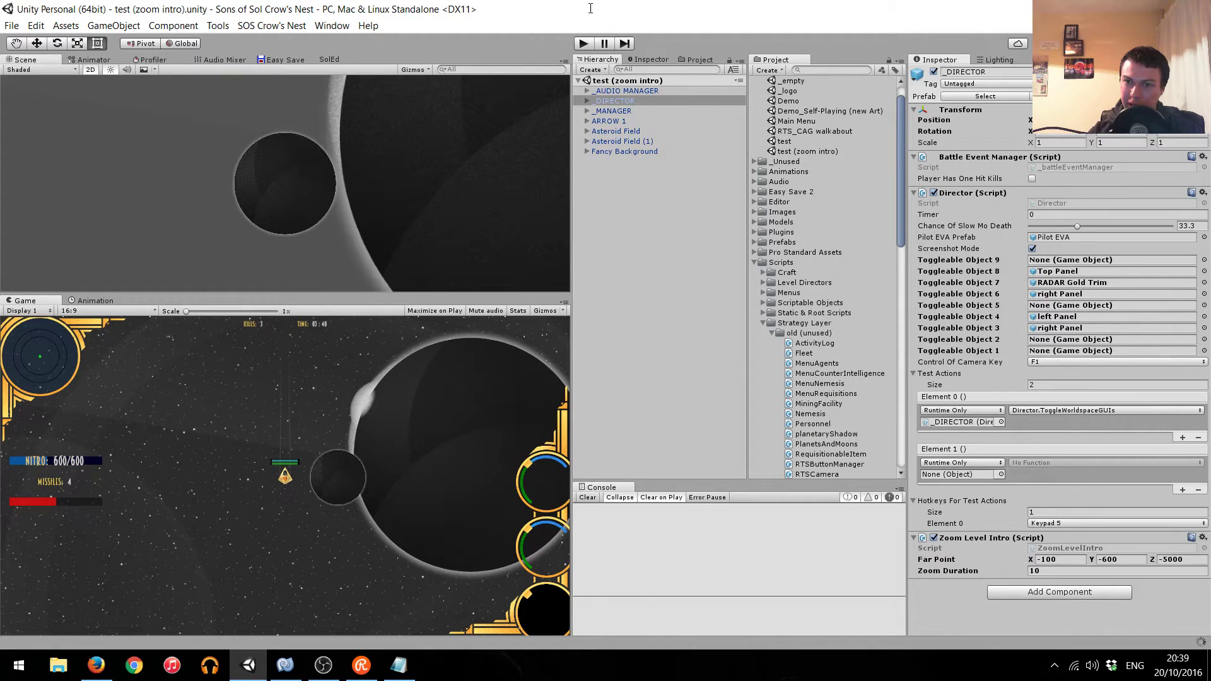
left_click(584, 44)
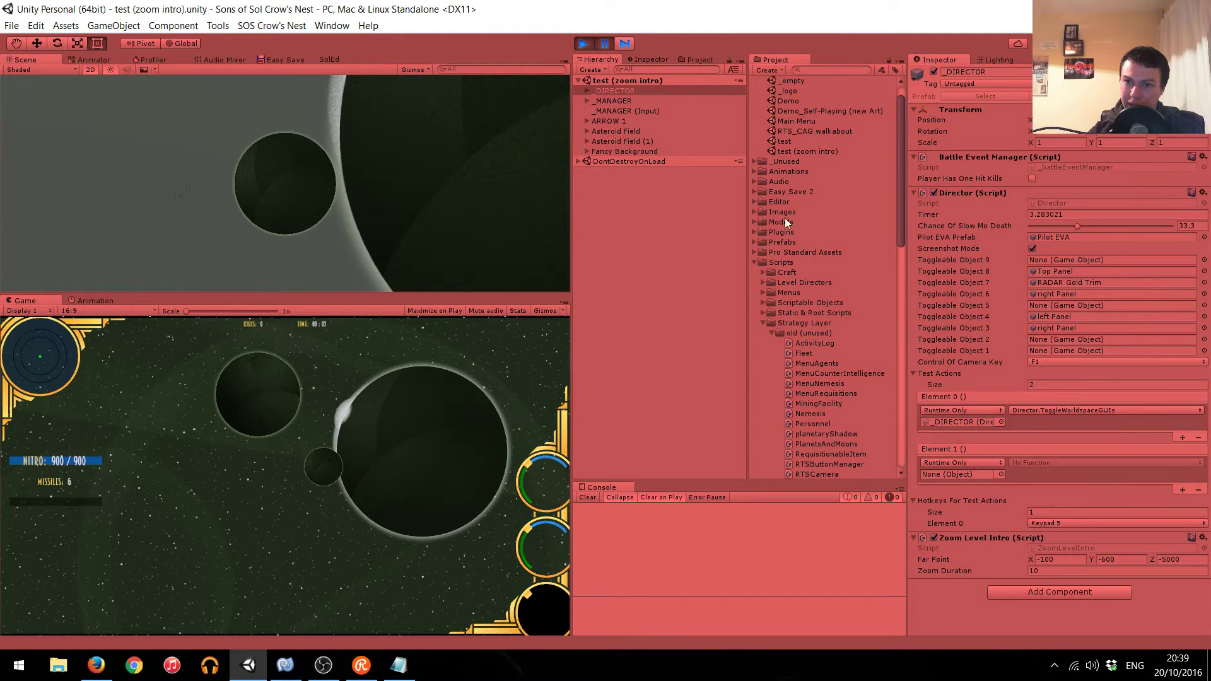
Collapse the _Scenes and Scripts folders in the Project panel.
scroll(815, 189, "up", 2)
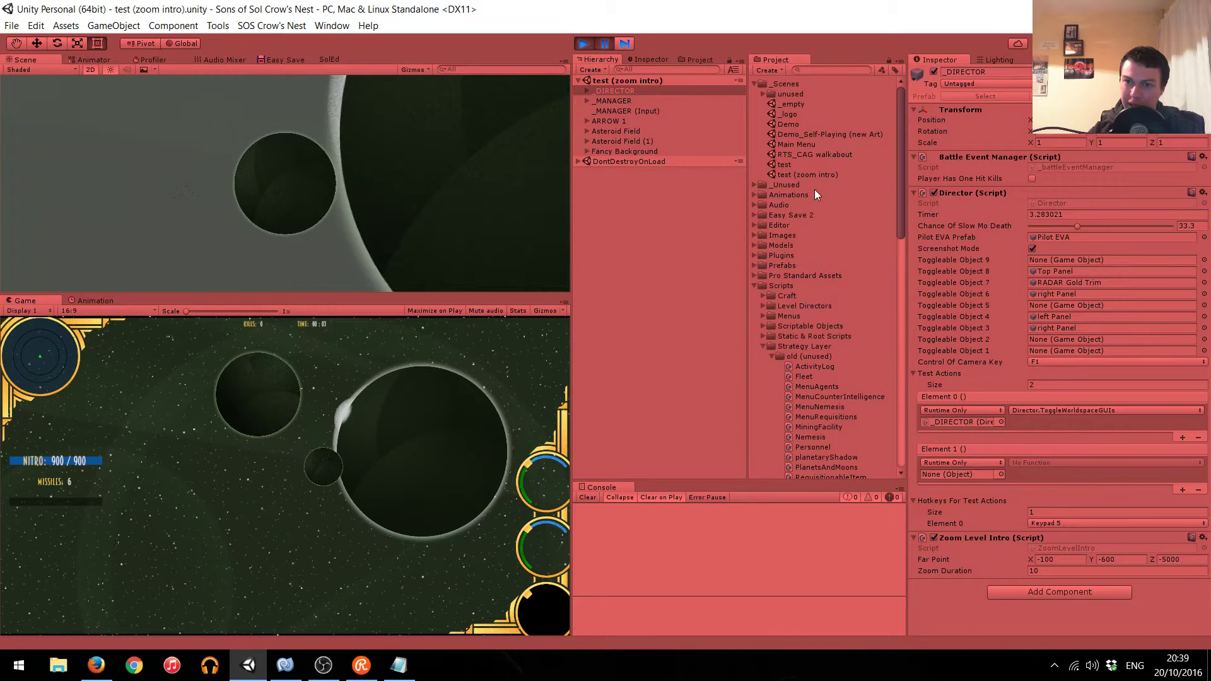
left_click(814, 142)
key("Left")
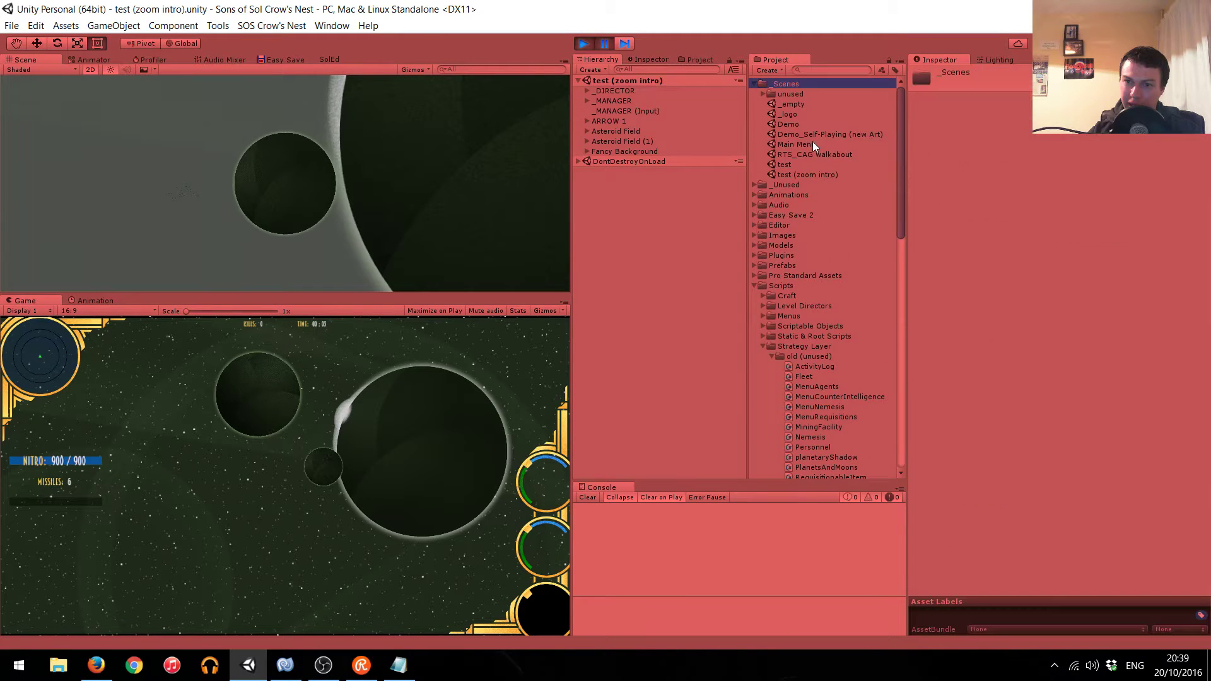
key("Left")
left_click(791, 198)
key("Left")
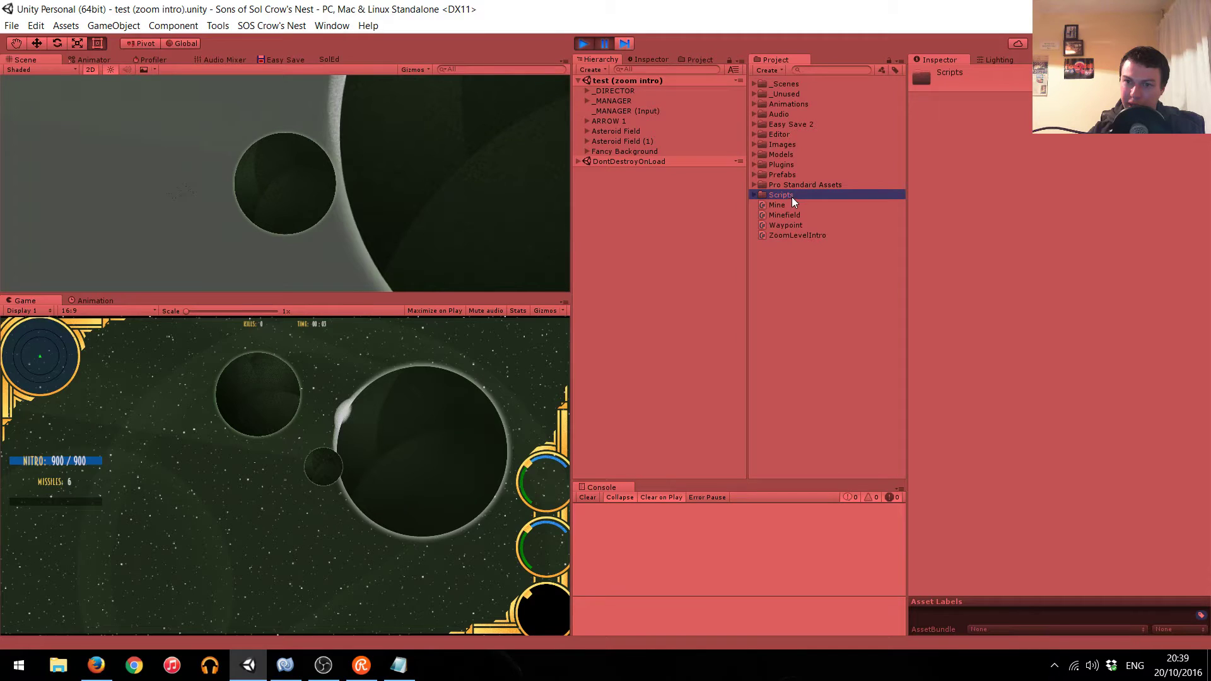
Expand Scripts > Scriptable Objects and select Environments to show its asteroid and colour lists.
left_click(796, 174)
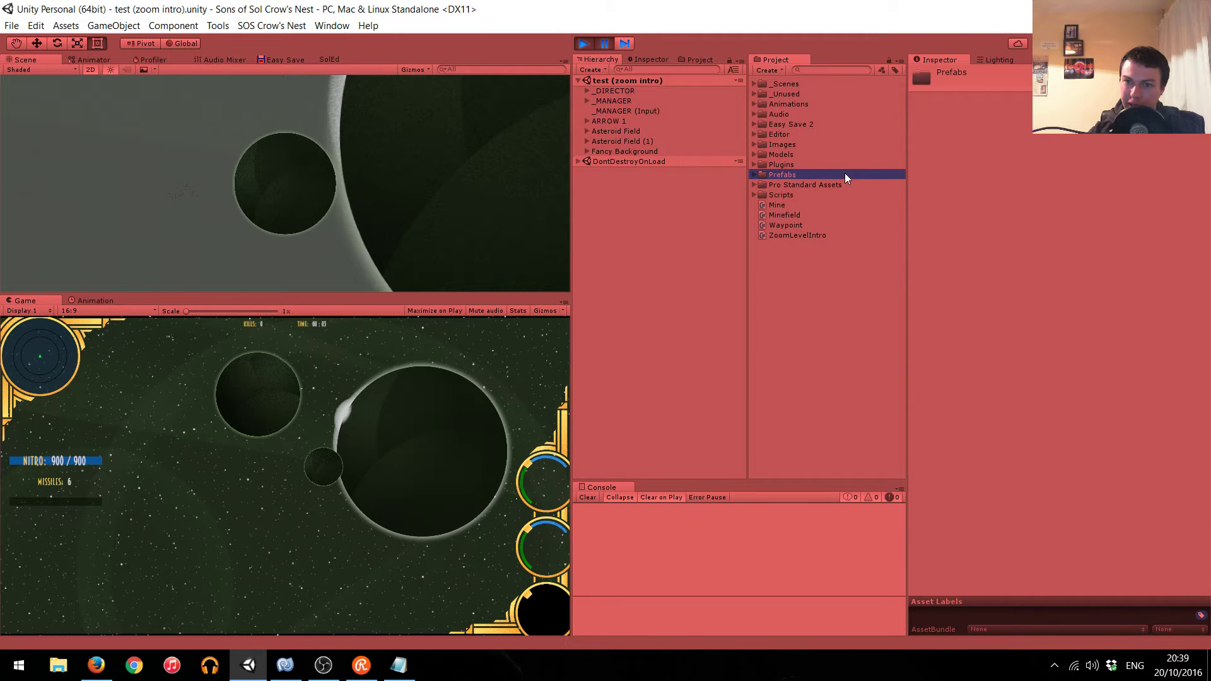
key("Down")
key("Down")
key("Right")
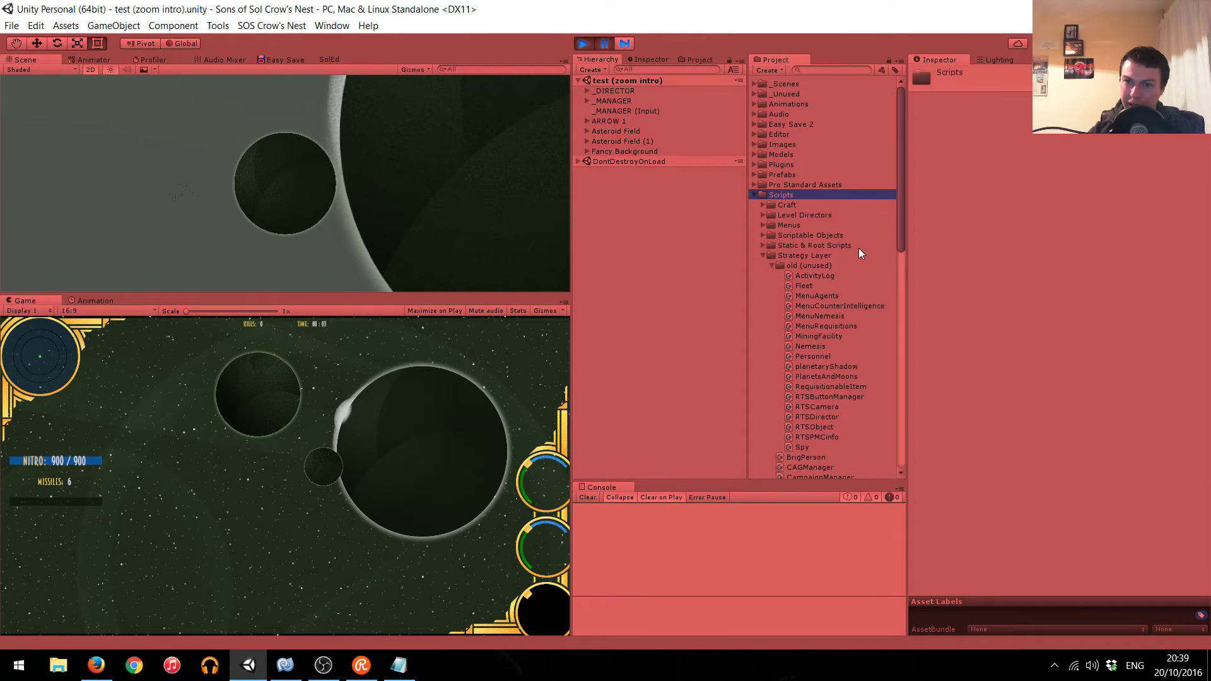
key("Down")
key("Down")
key("Down")
key("Down")
key("Right")
key("Down")
key("Down")
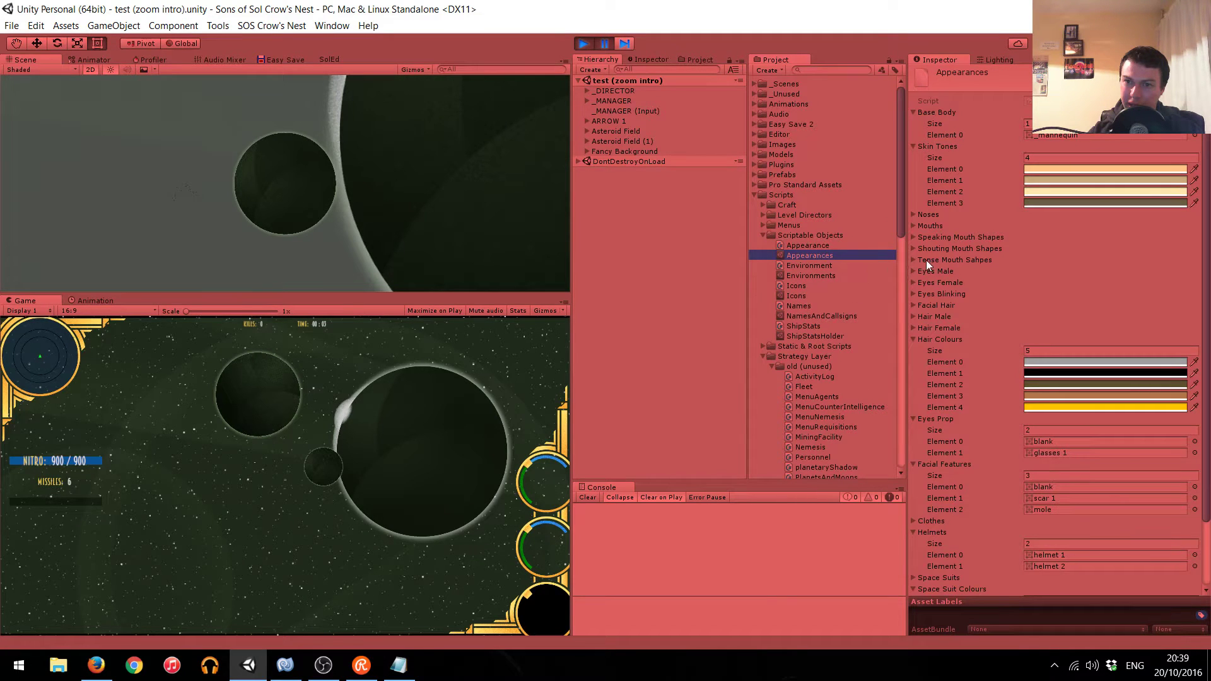
key("Up")
key("Up")
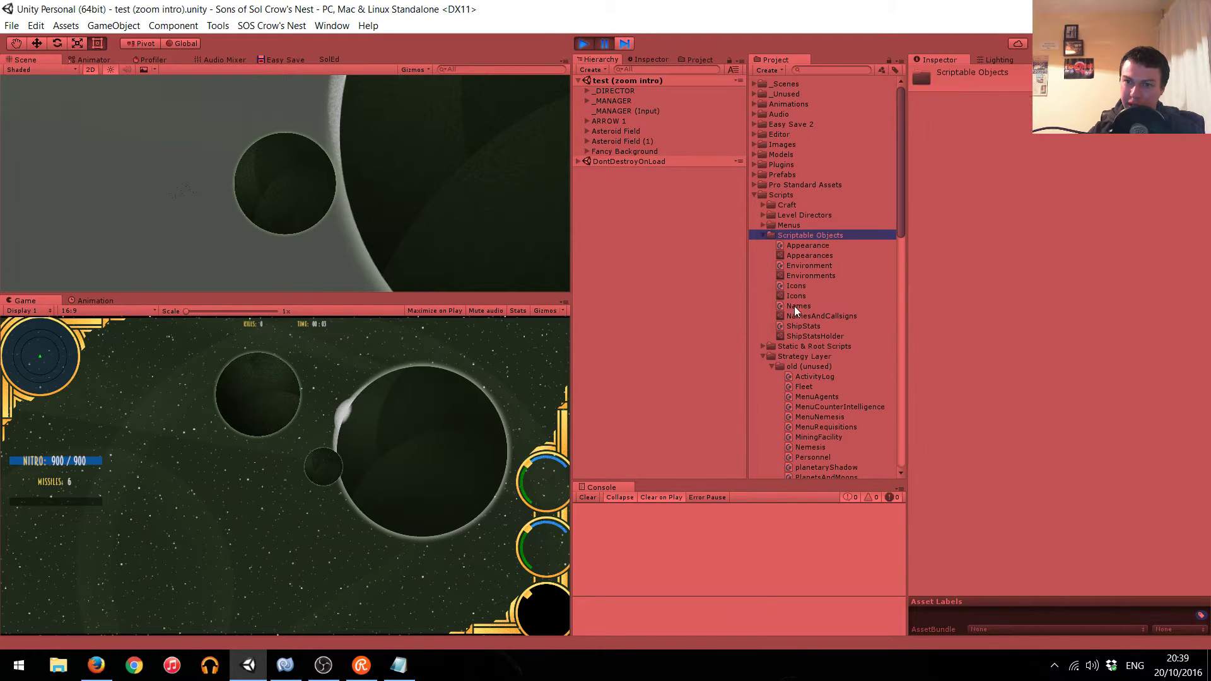
left_click(810, 275)
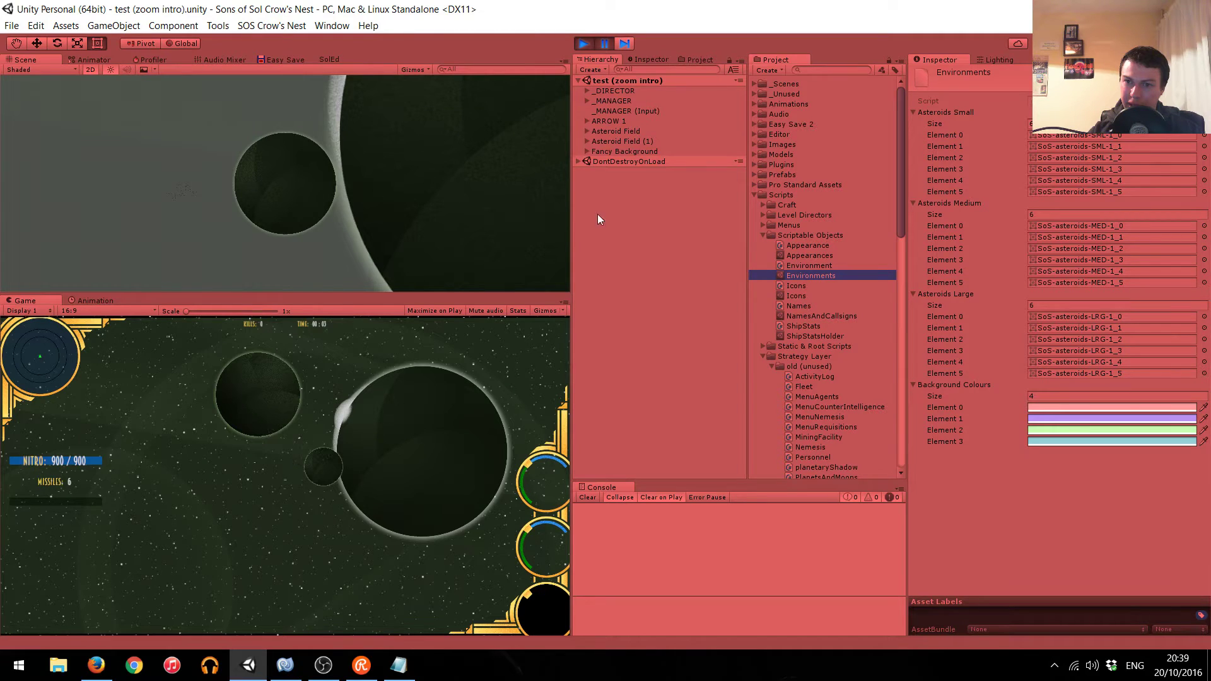
Frame and nudge the SoS-starmap-geometrics-1 background sprite, then paste a colour onto it.
left_click(587, 151)
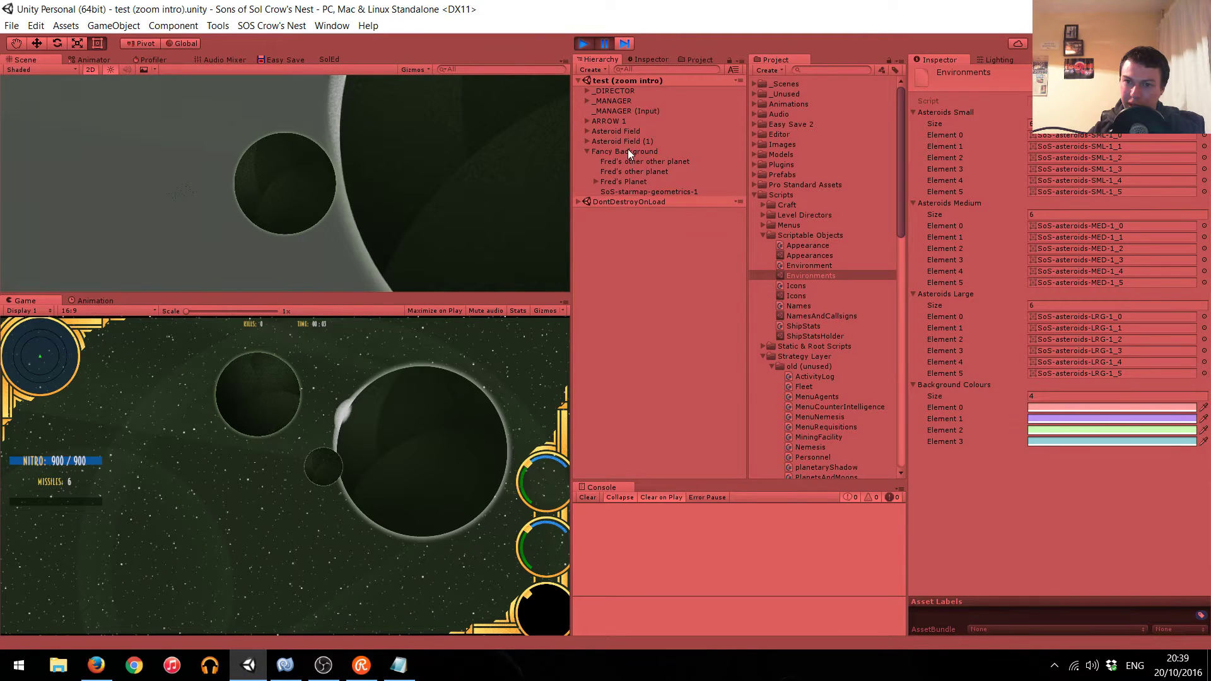
left_click(625, 193)
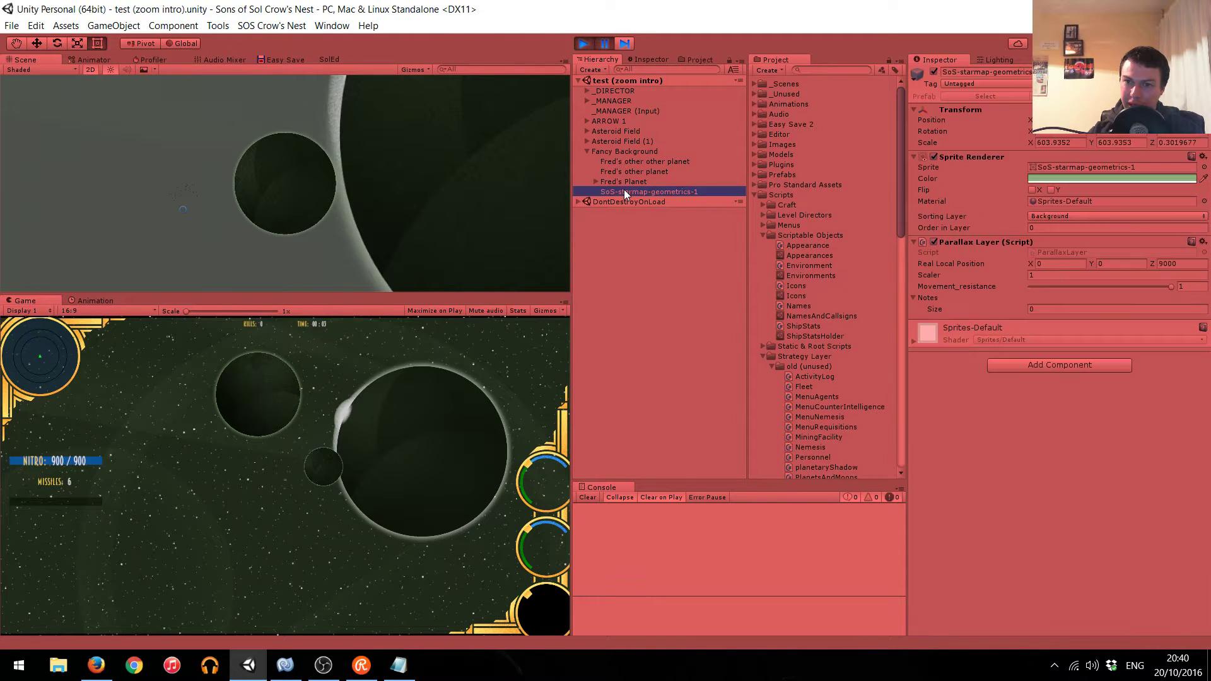
double_click(624, 191)
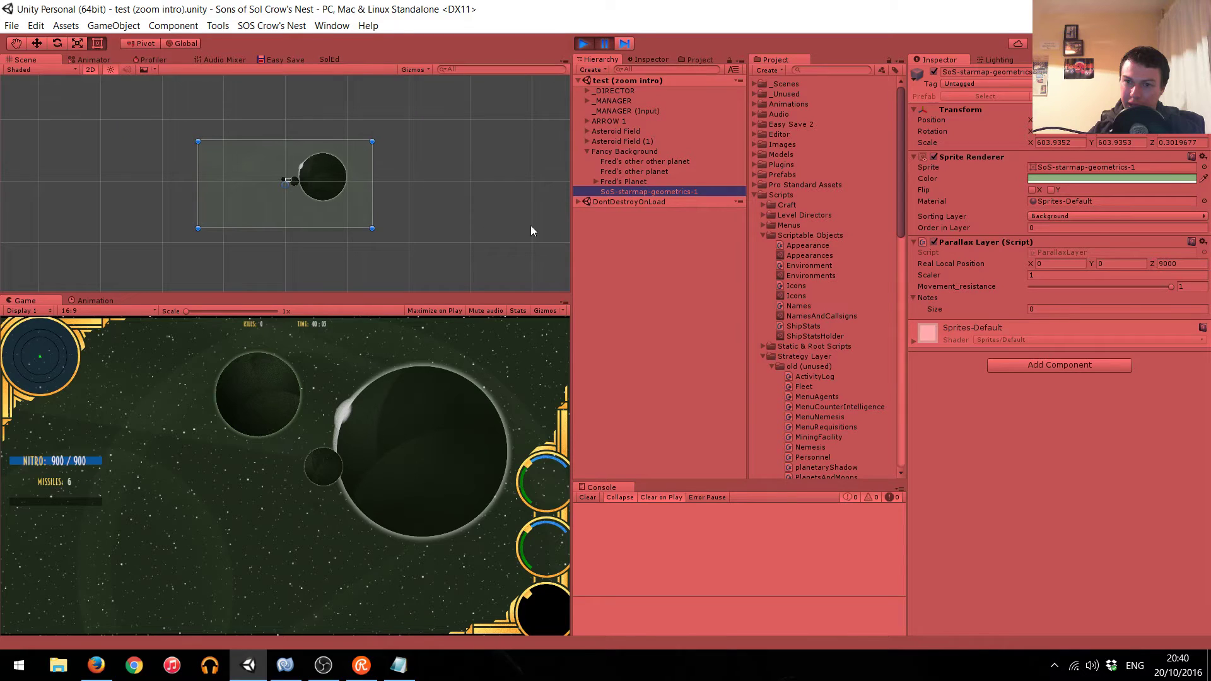
mouse_move(244, 212)
left_mouse_down()
mouse_move(244, 199)
mouse_move(246, 225)
left_mouse_up()
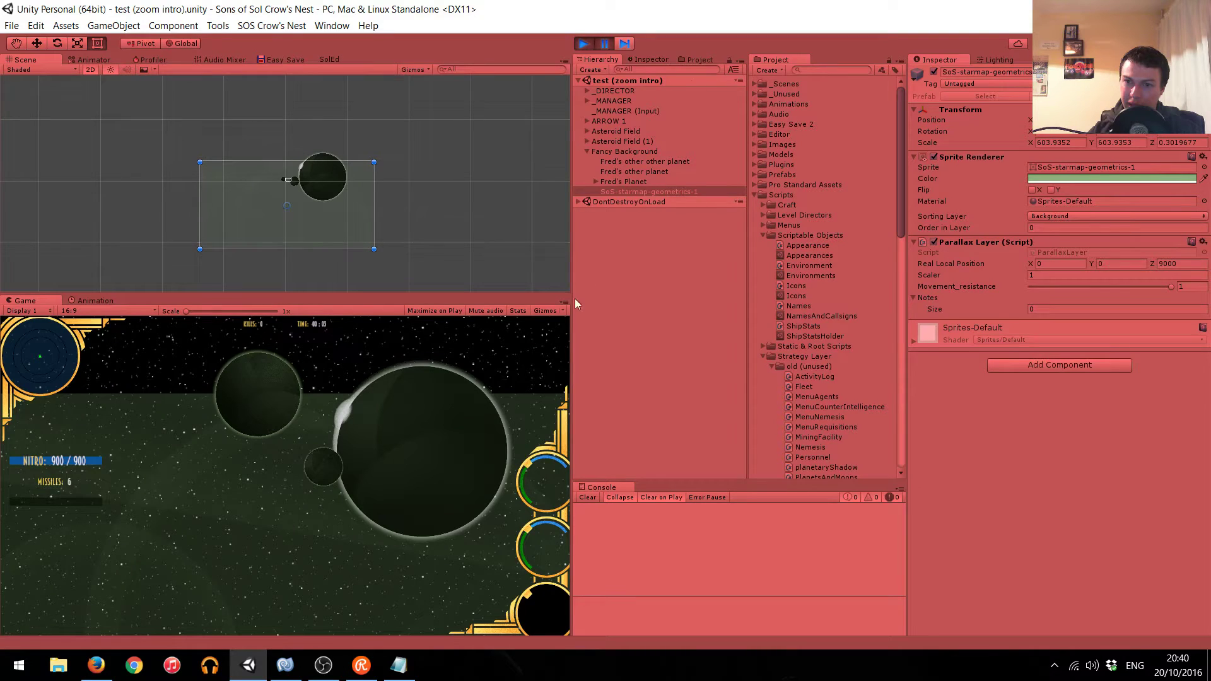
right_click(1075, 176)
left_click(1036, 203)
Paste the copied green tint onto Fred's Planet sun shaft sprite.
left_click(610, 183)
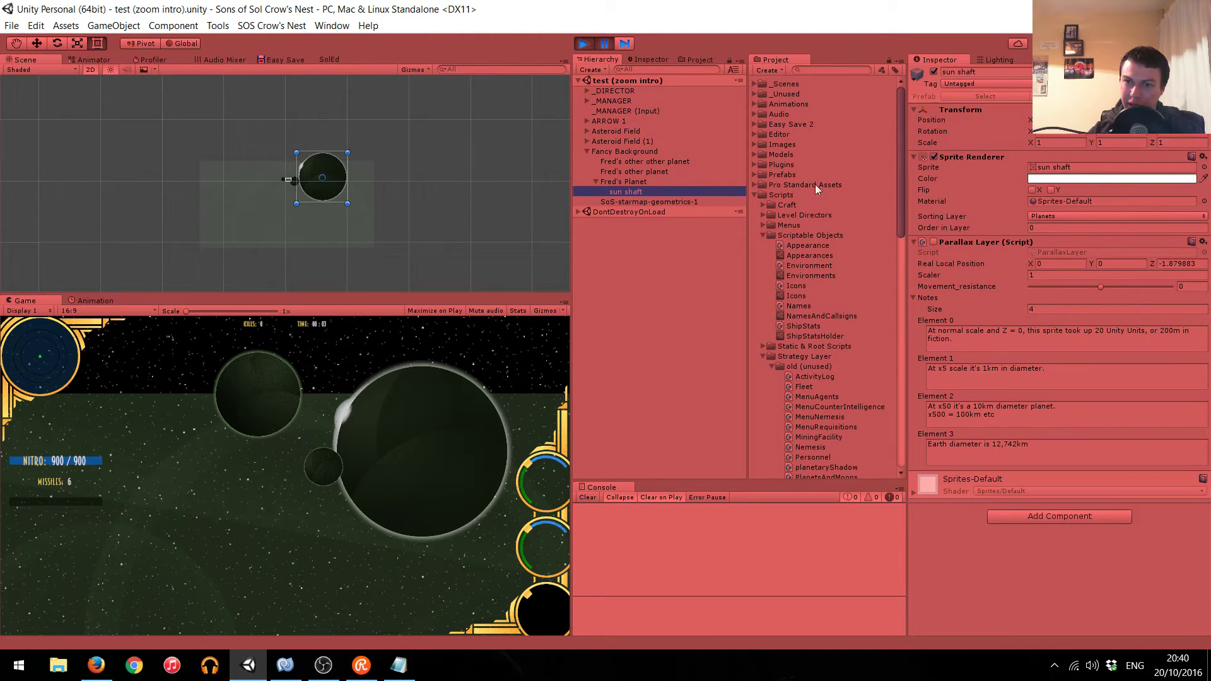
right_click(1098, 184)
left_click(1063, 209)
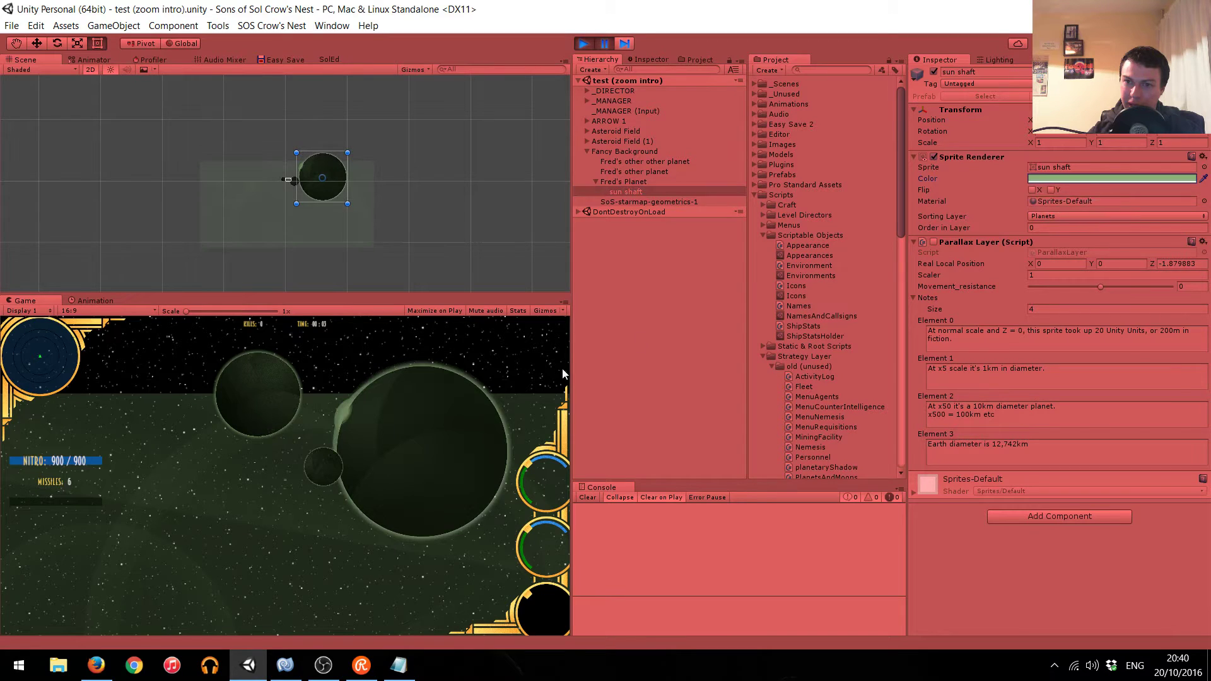
Move the starmap background sprite slightly upward and open its tint colour picker.
left_click(630, 202)
key("w")
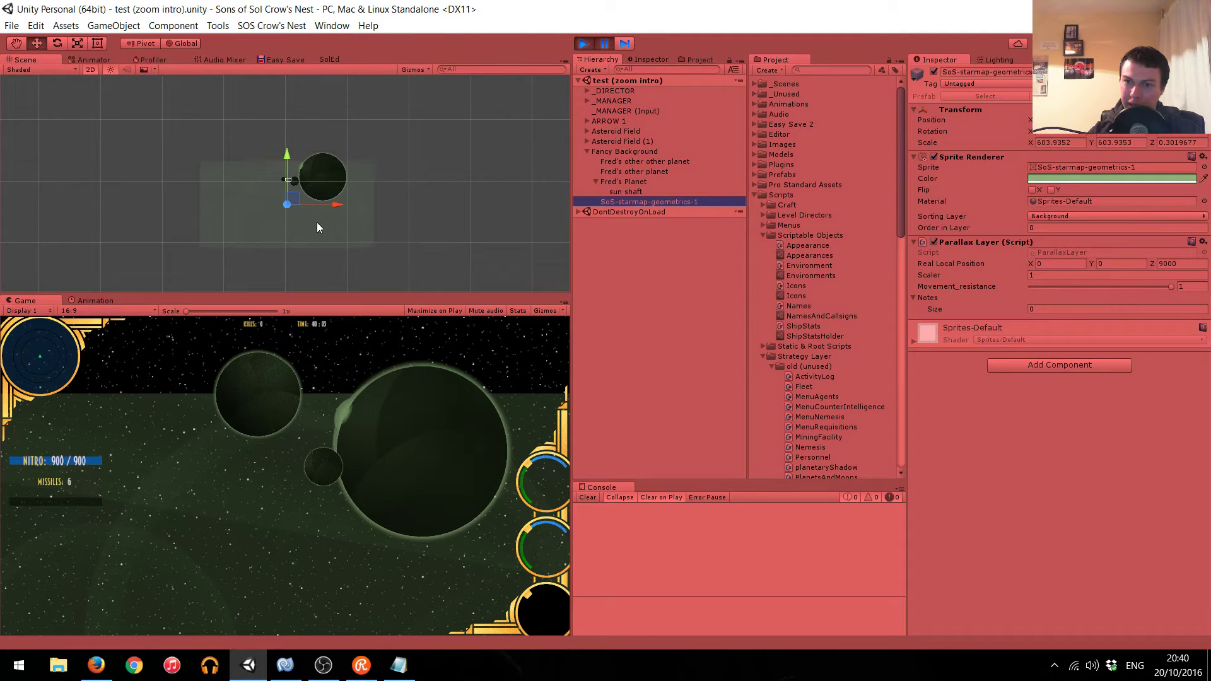
left_click_drag(285, 207, 292, 181)
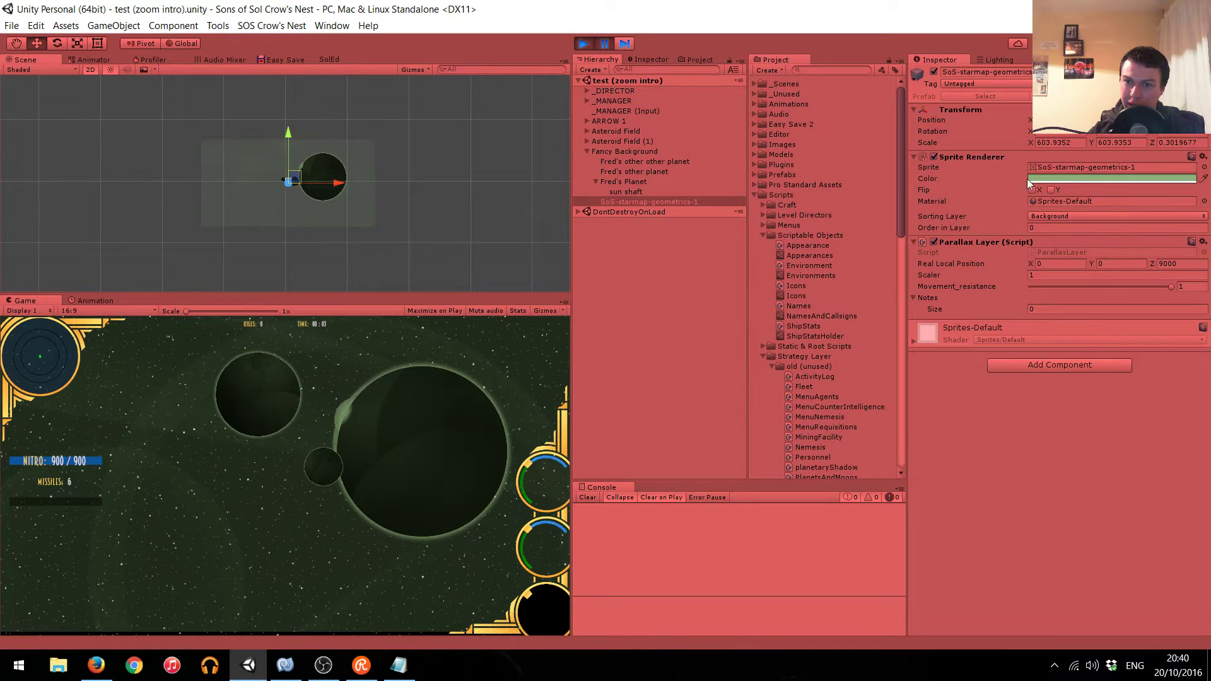
left_click(1071, 180)
Try a grey, then pure white tint on the starmap, and undo it to keep it green.
left_click_drag(762, 347, 689, 415)
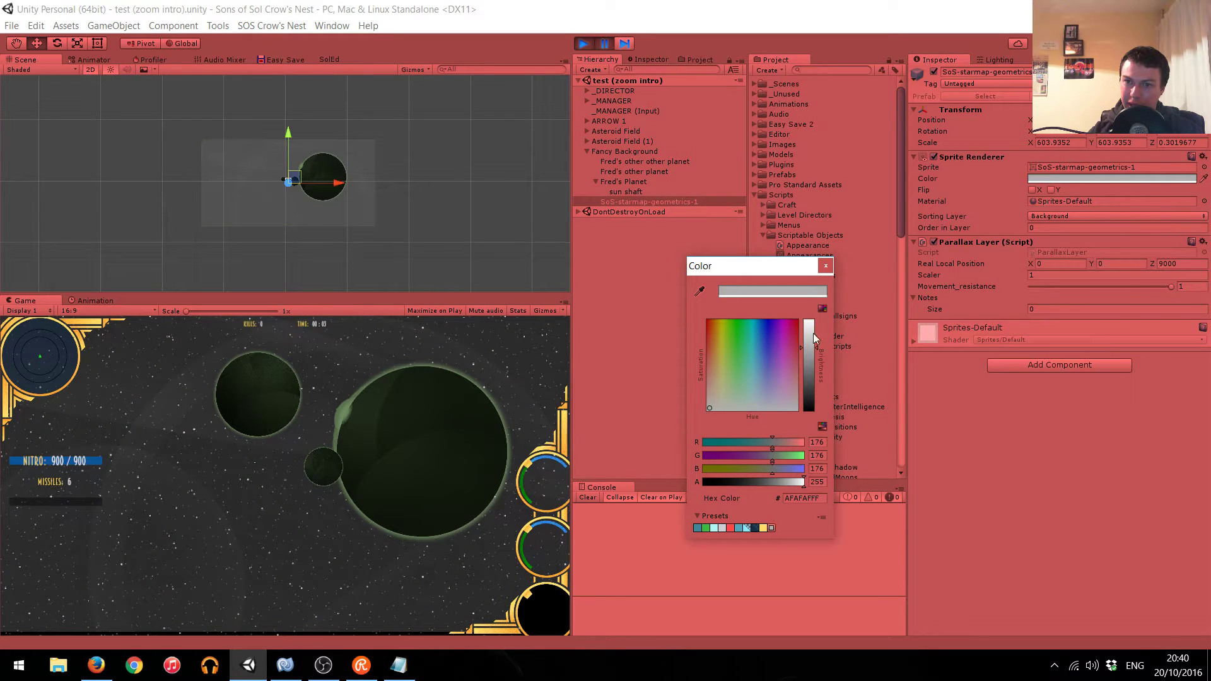
left_click_drag(809, 334, 808, 308)
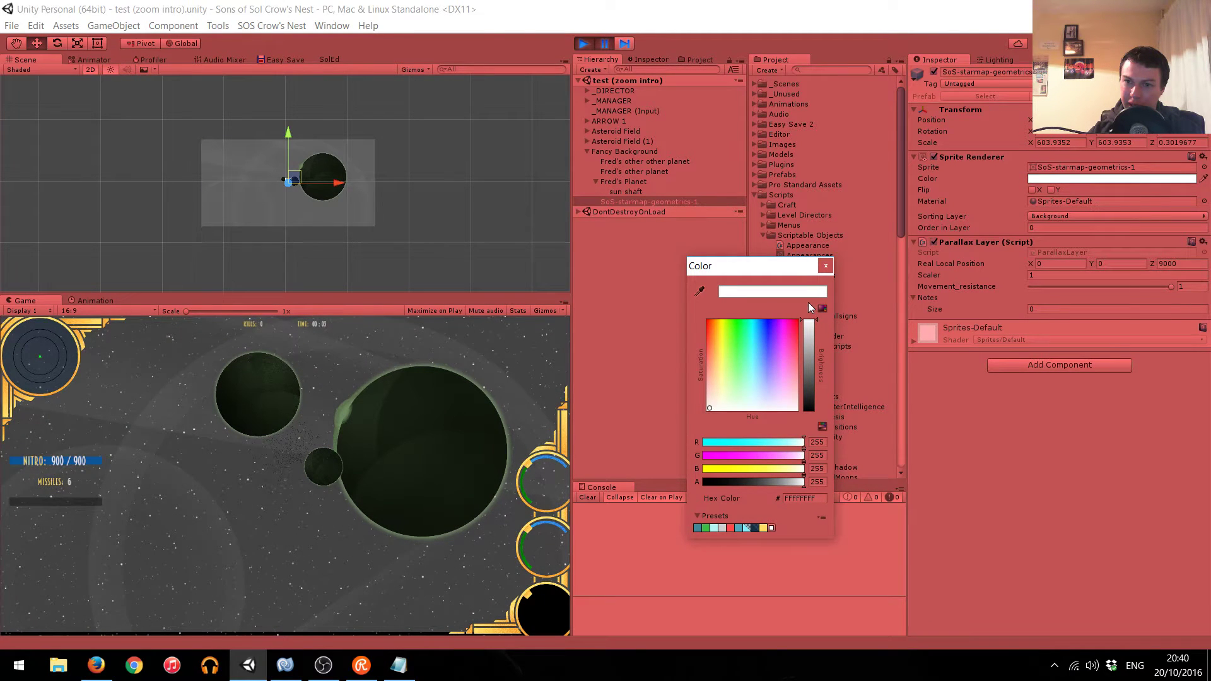
key("ctrl+z")
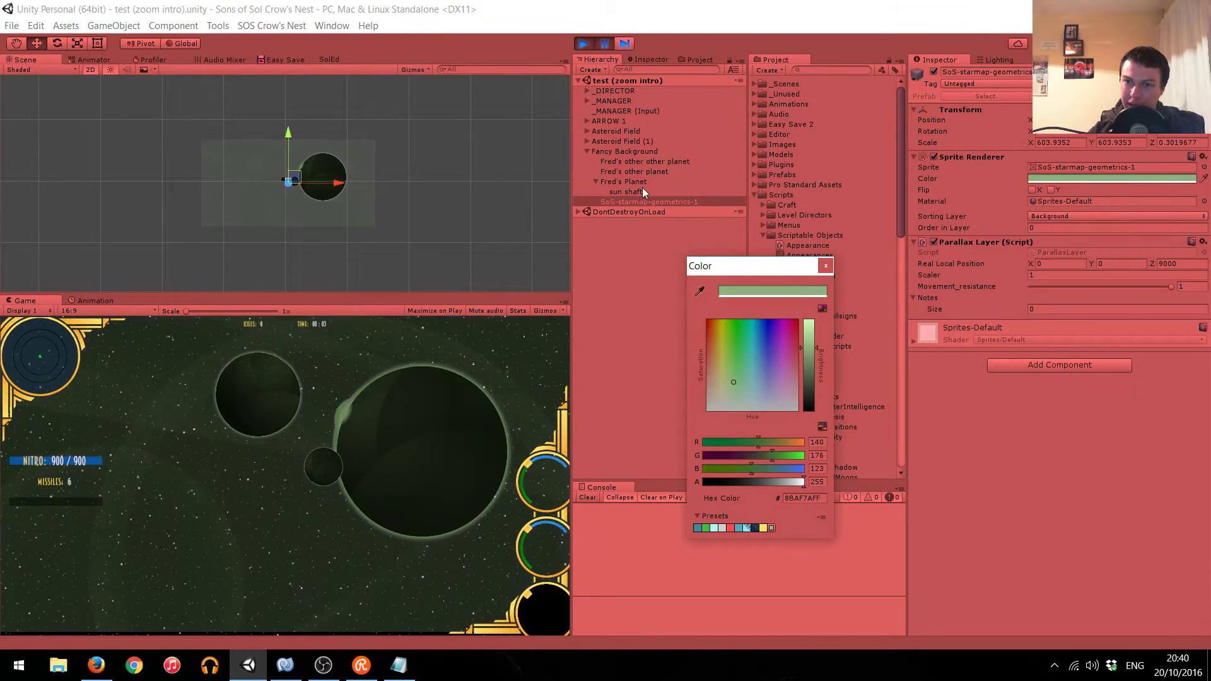
left_click(645, 194)
Set the sun shaft tint to pure white (FFFFFF), then locate the sprite of Fred's other planet.
left_click(661, 191)
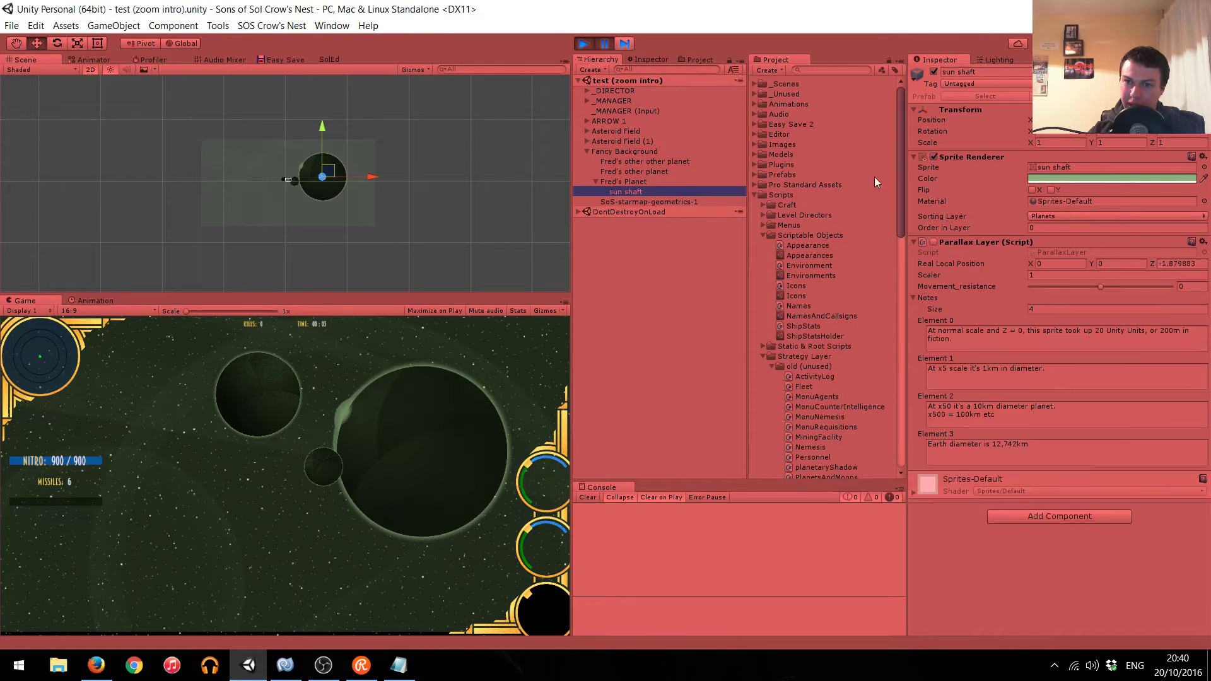
left_click(1051, 181)
left_click(717, 343)
left_click(699, 291)
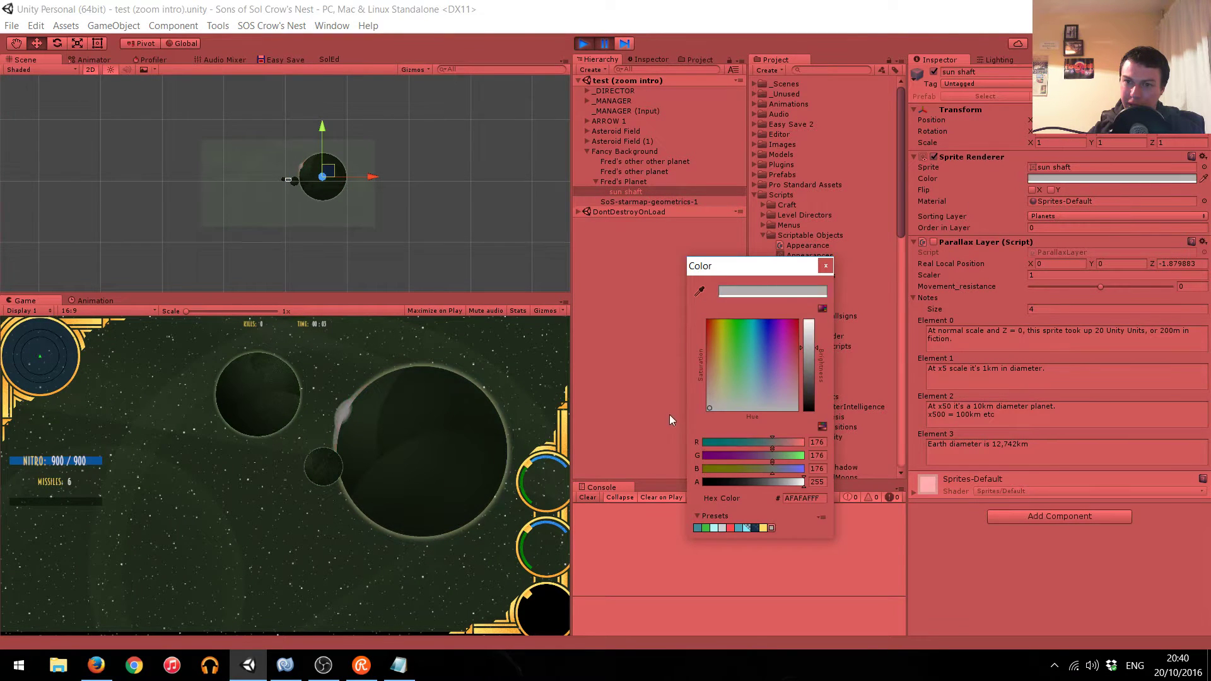
left_click_drag(810, 327, 814, 310)
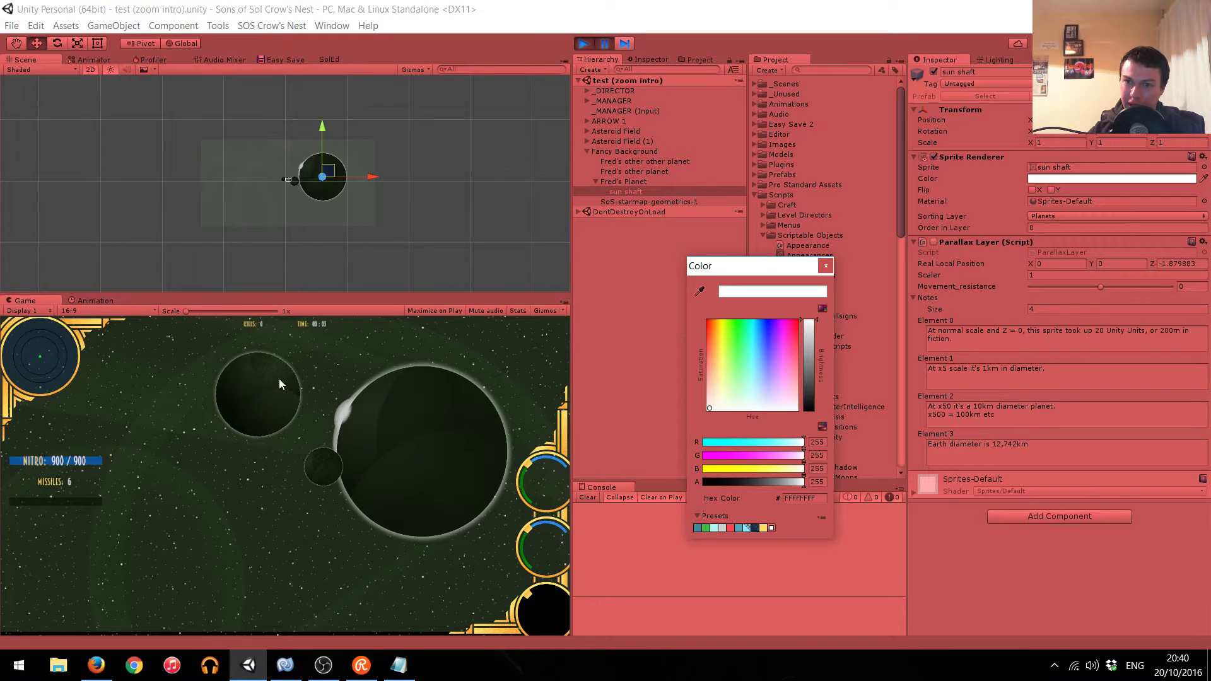
left_click(627, 183)
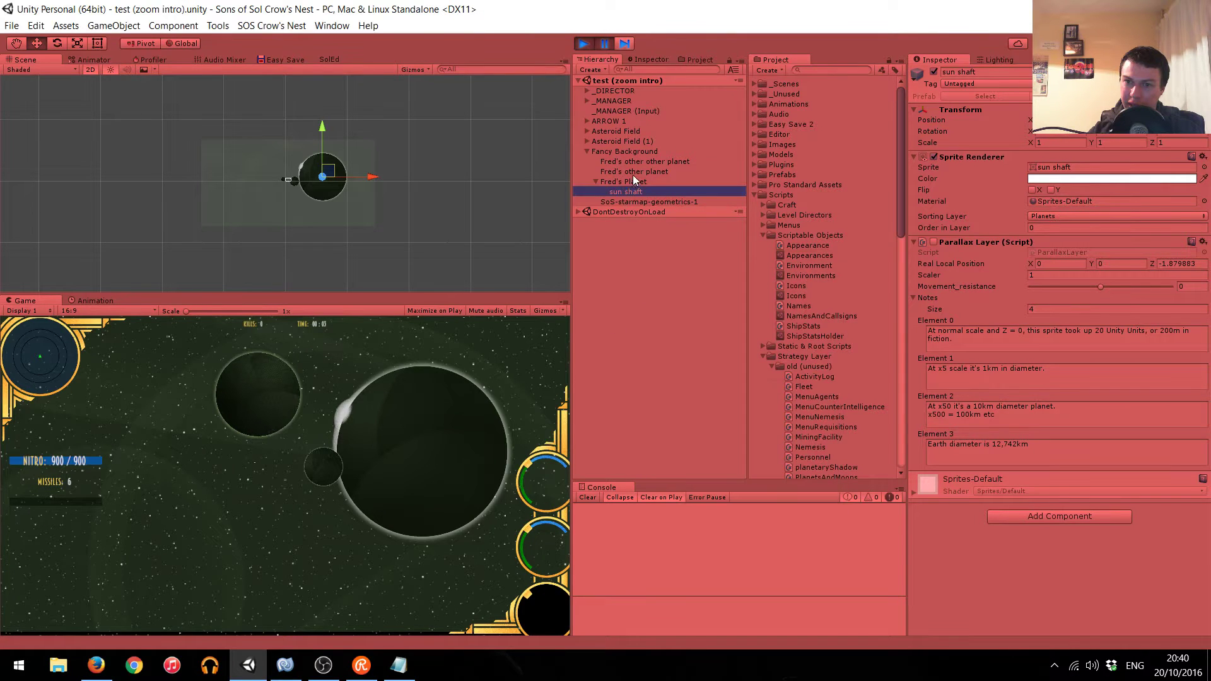
left_click(634, 173)
left_click(1076, 167)
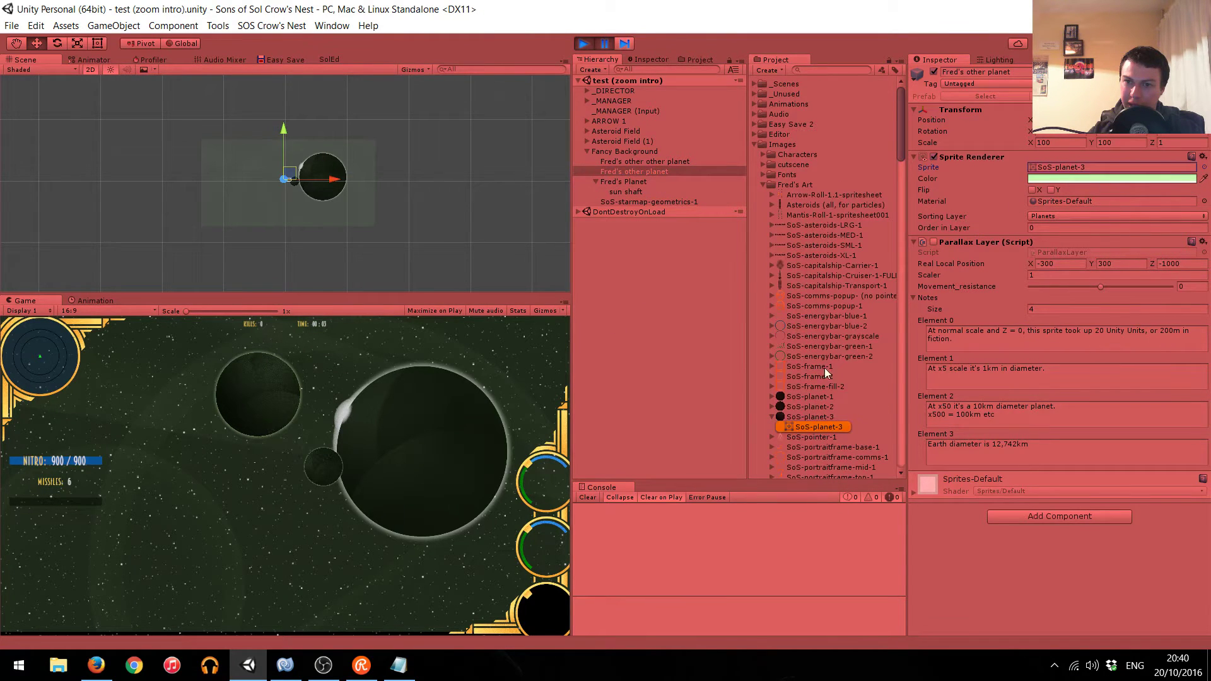
Show the SoS-planet-3 texture's import settings in the Project window, then exit play mode.
left_click(812, 425)
left_click(812, 417)
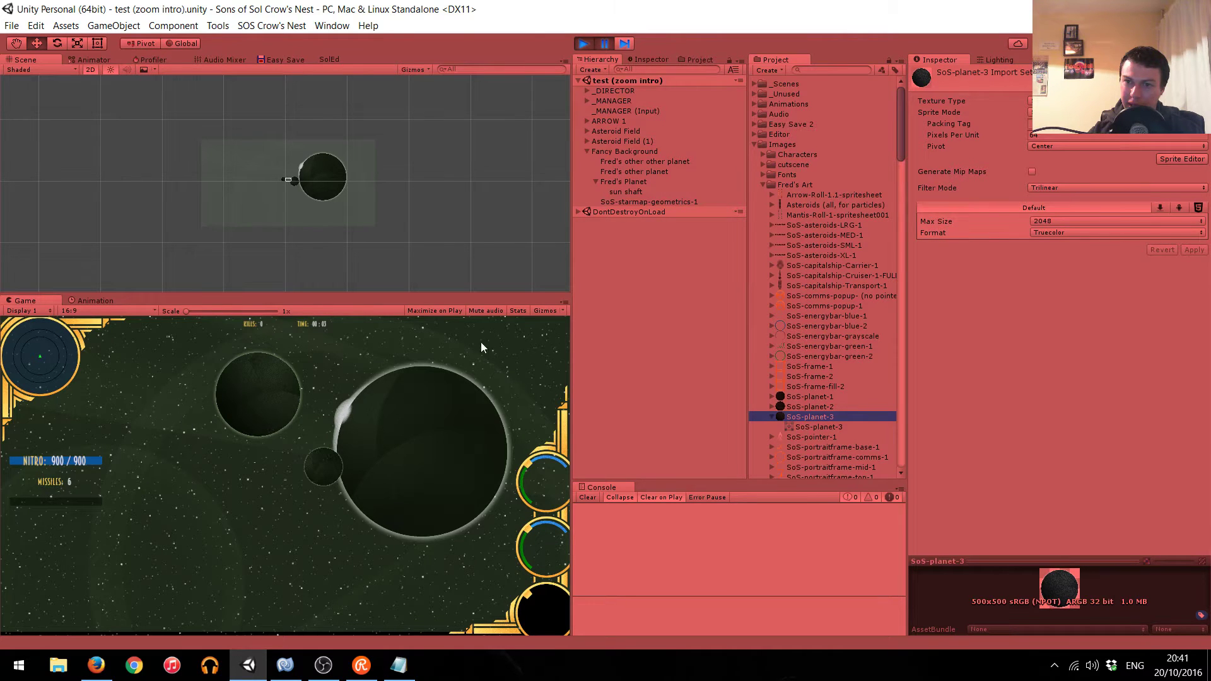
left_click(583, 45)
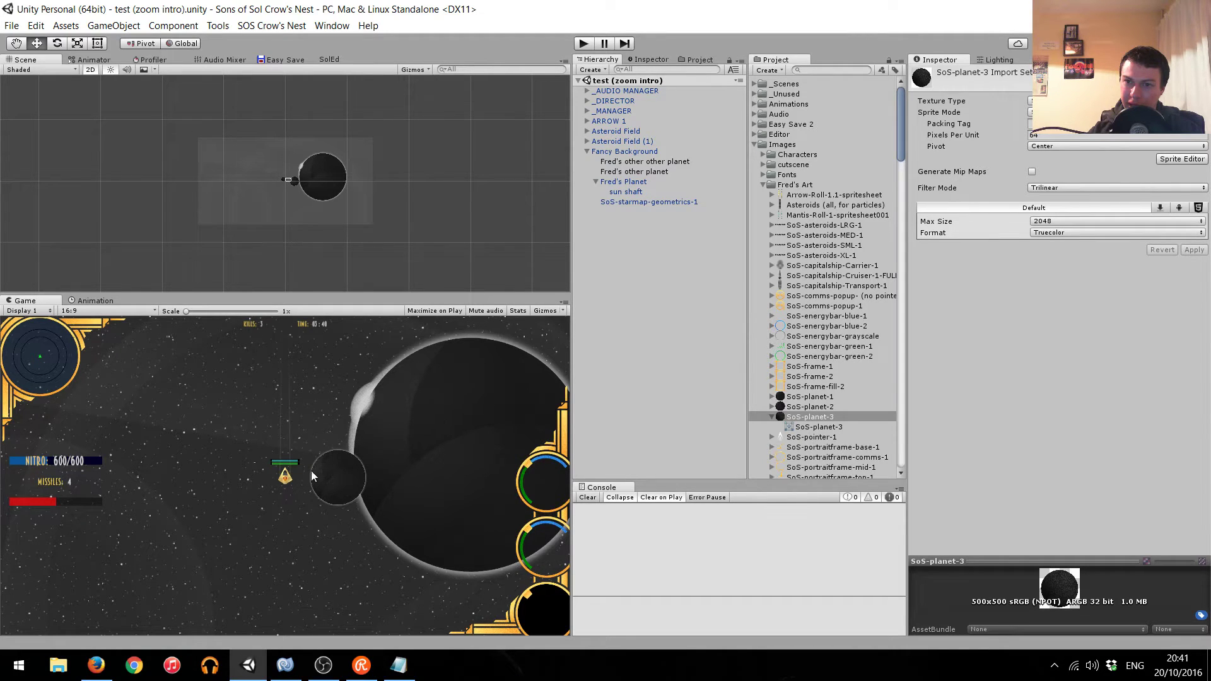
Play, stop and replay the game, then choose Restart from the pause menu to rewatch the zoom intro.
left_click(583, 43)
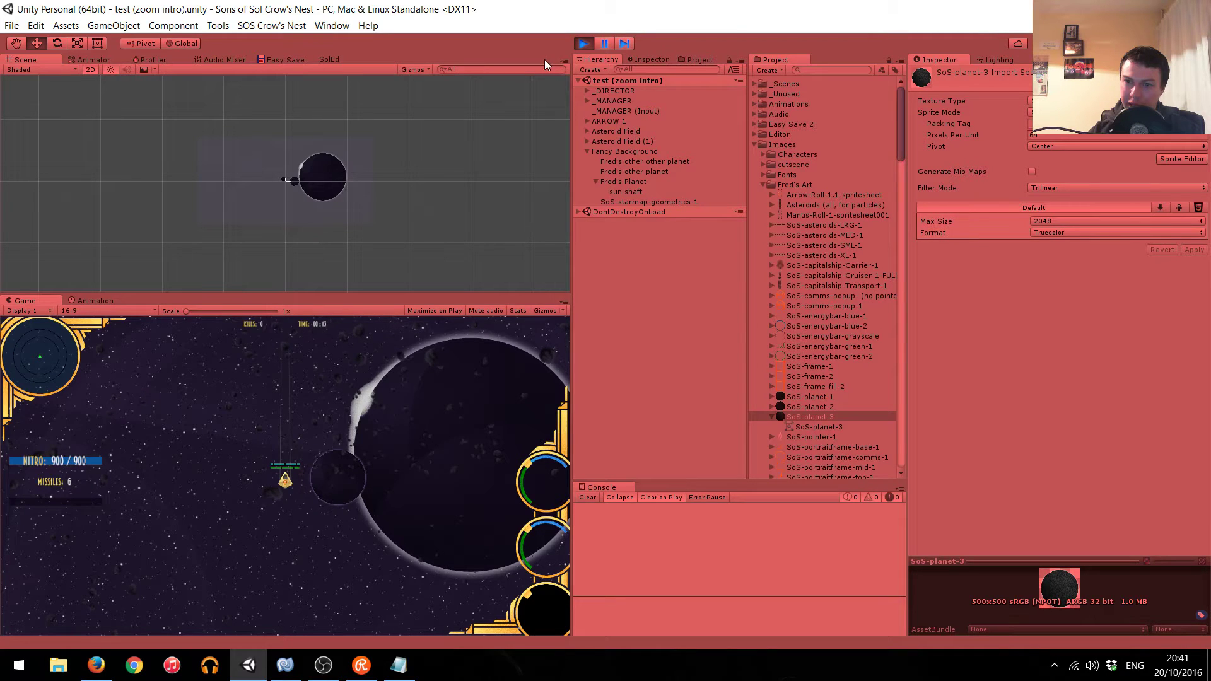
left_click(583, 43)
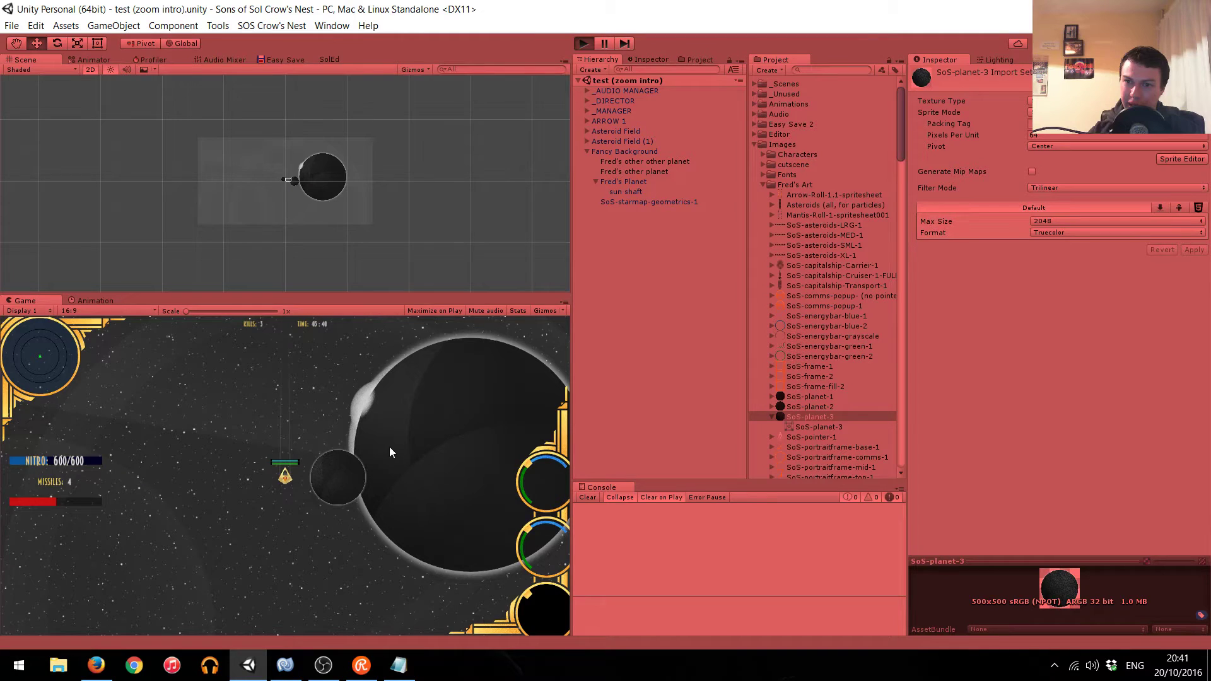
key("ctrl+p")
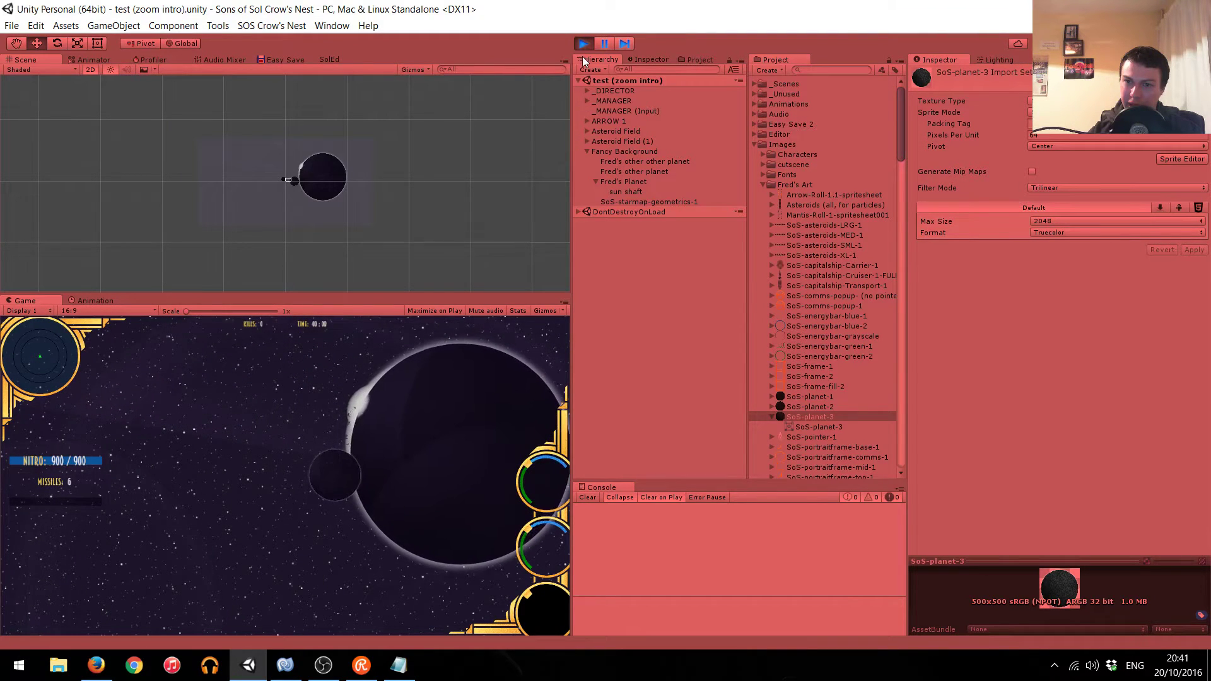
key("Escape")
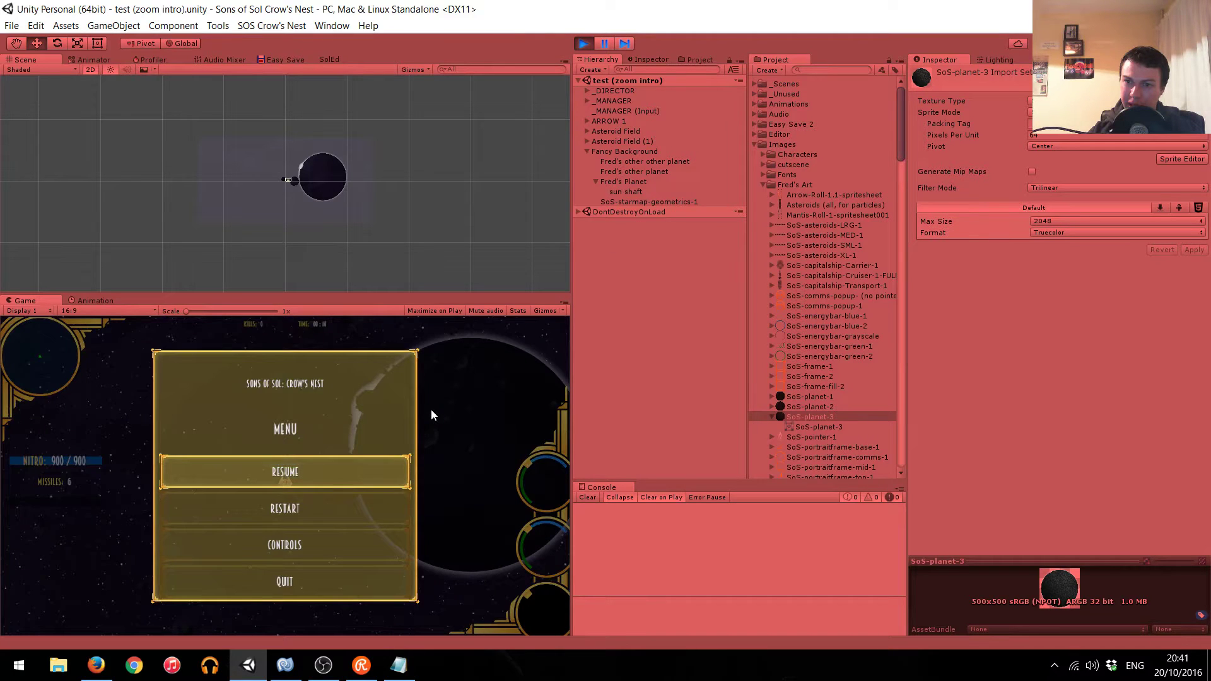
key("Return")
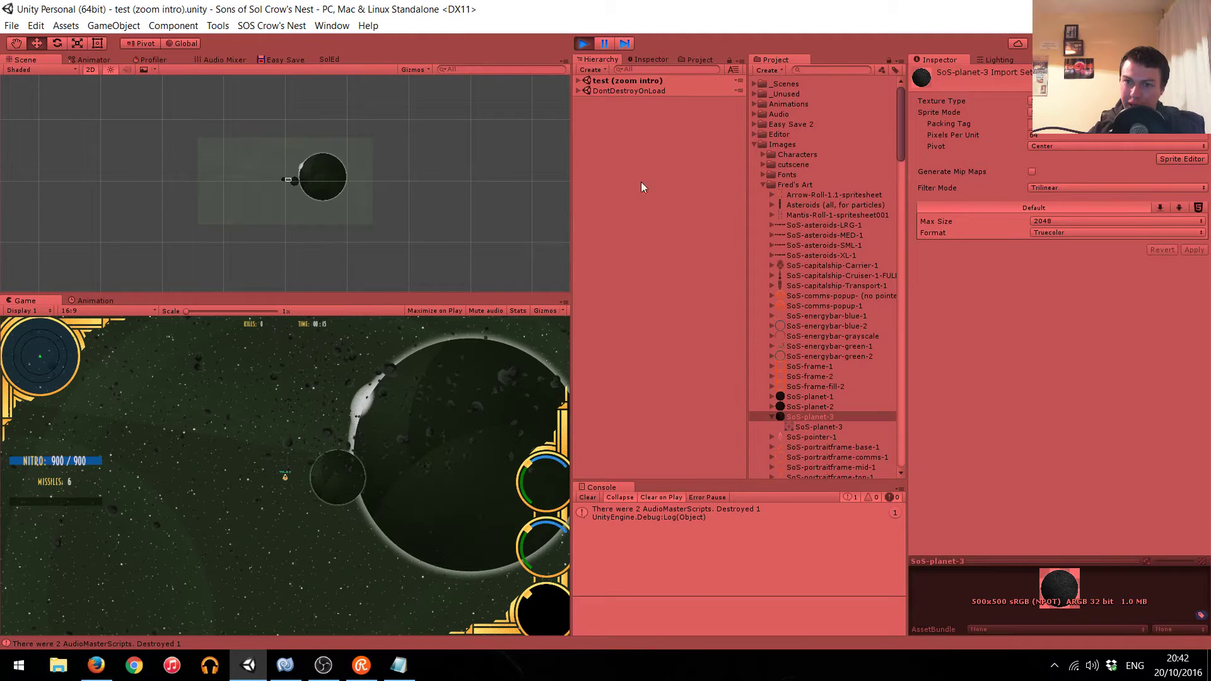
Filter the Hierarchy by 'camera', select the main space combat camera, and rerun play mode.
left_click(680, 69)
type("camera")
left_click(693, 92)
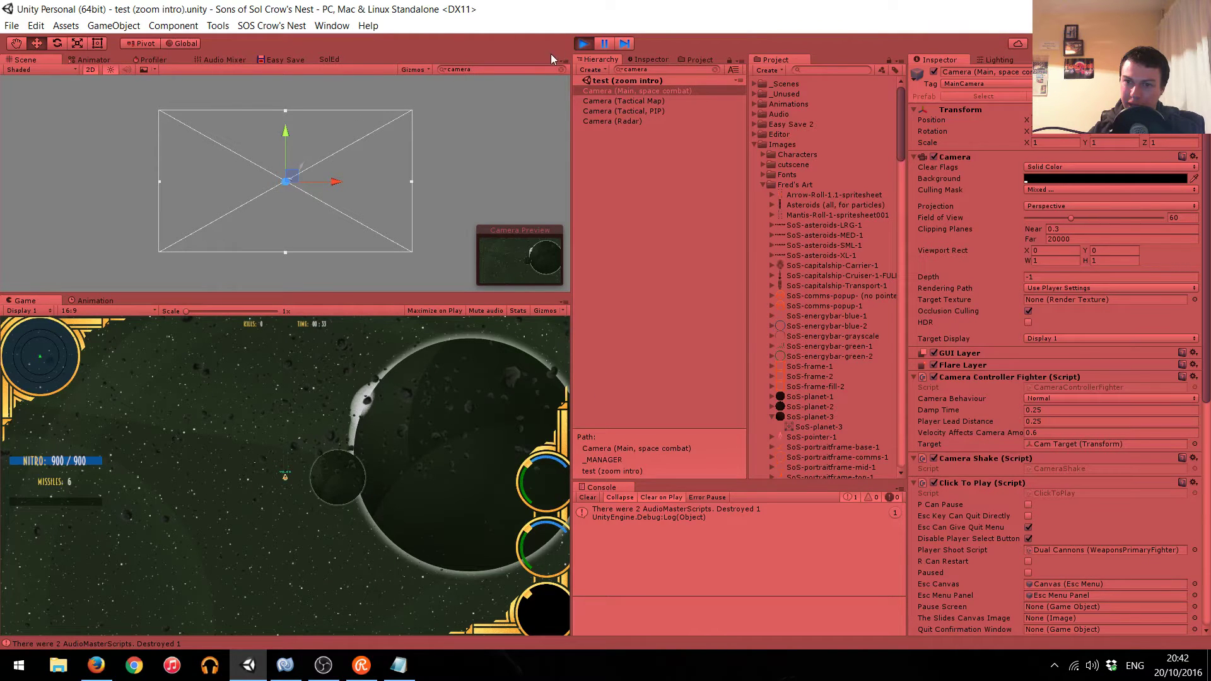
left_click(583, 44)
left_click(583, 44)
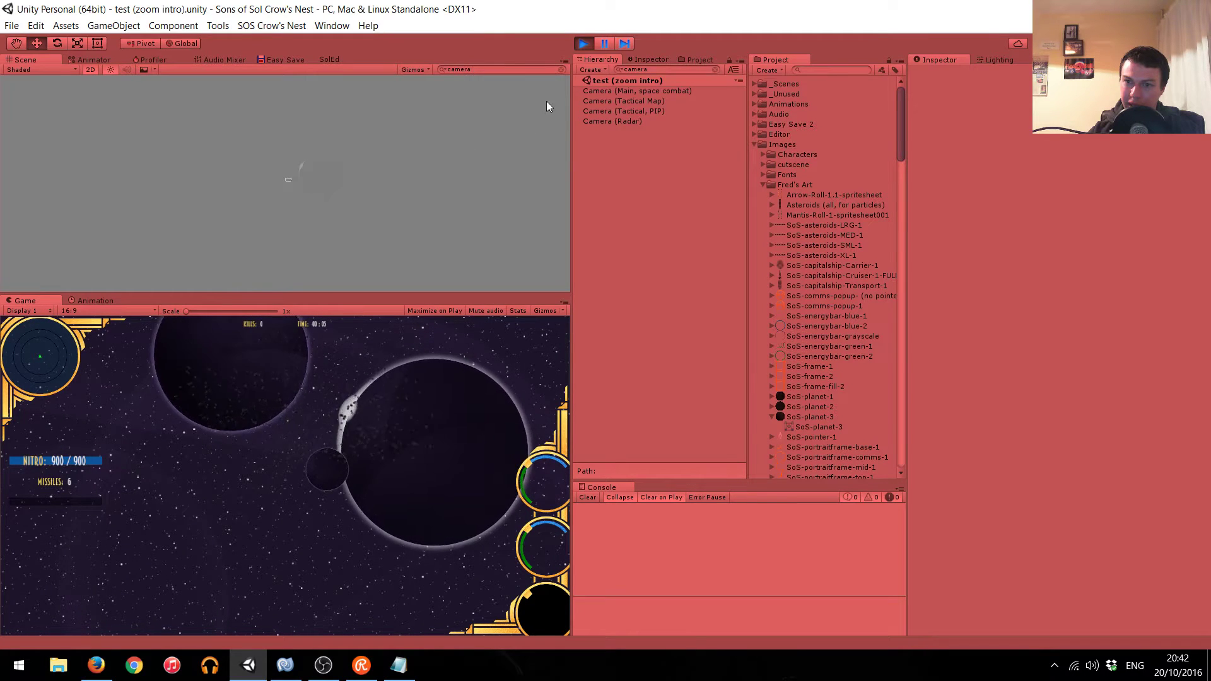
left_click(583, 44)
Clear the Hierarchy filter and select _DIRECTOR to show its Zoom Level Intro settings.
left_click(670, 90)
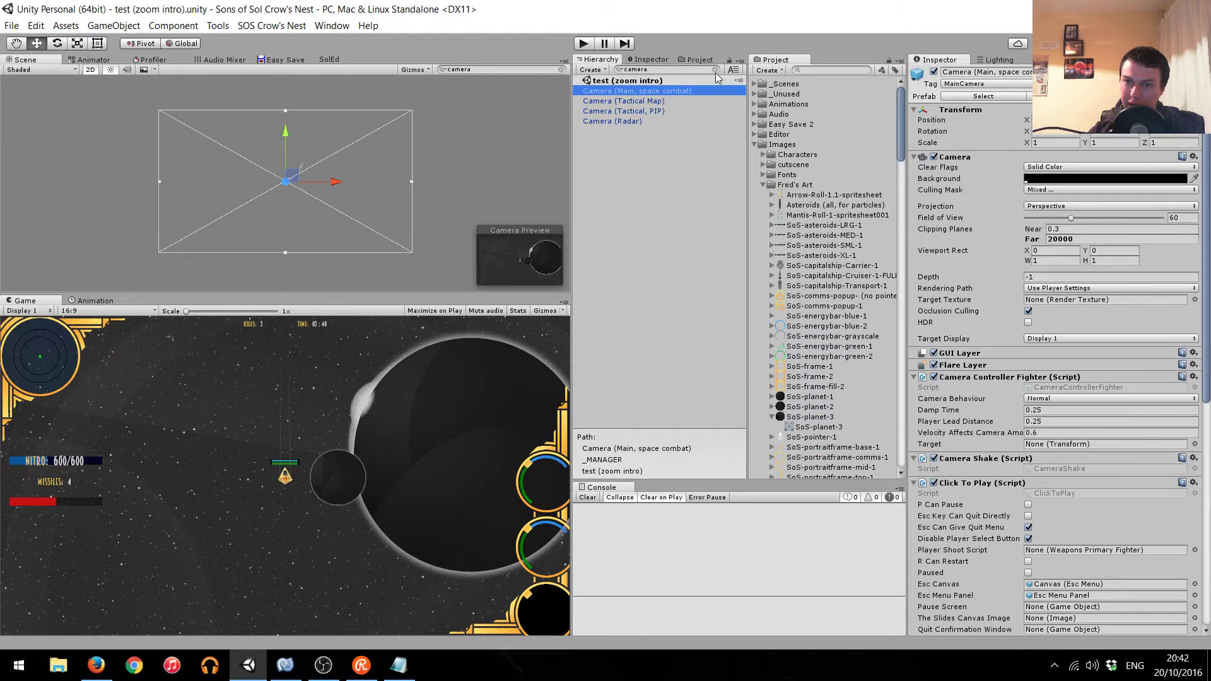
left_click(716, 71)
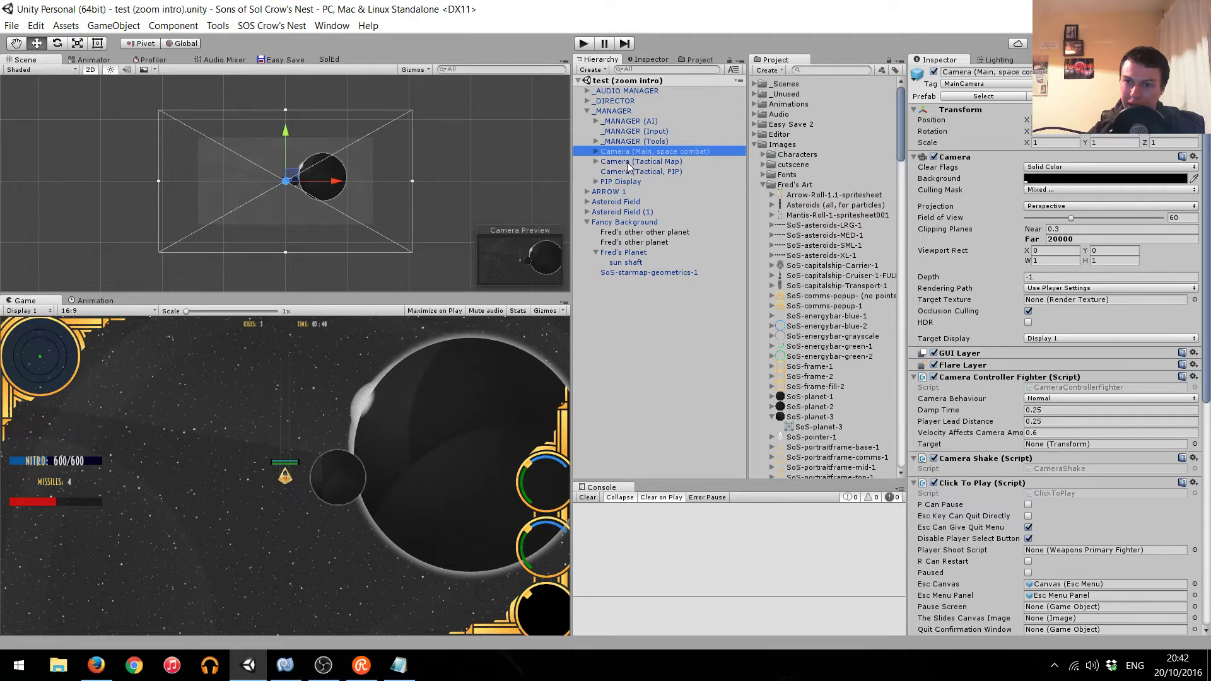
left_click(452, 313)
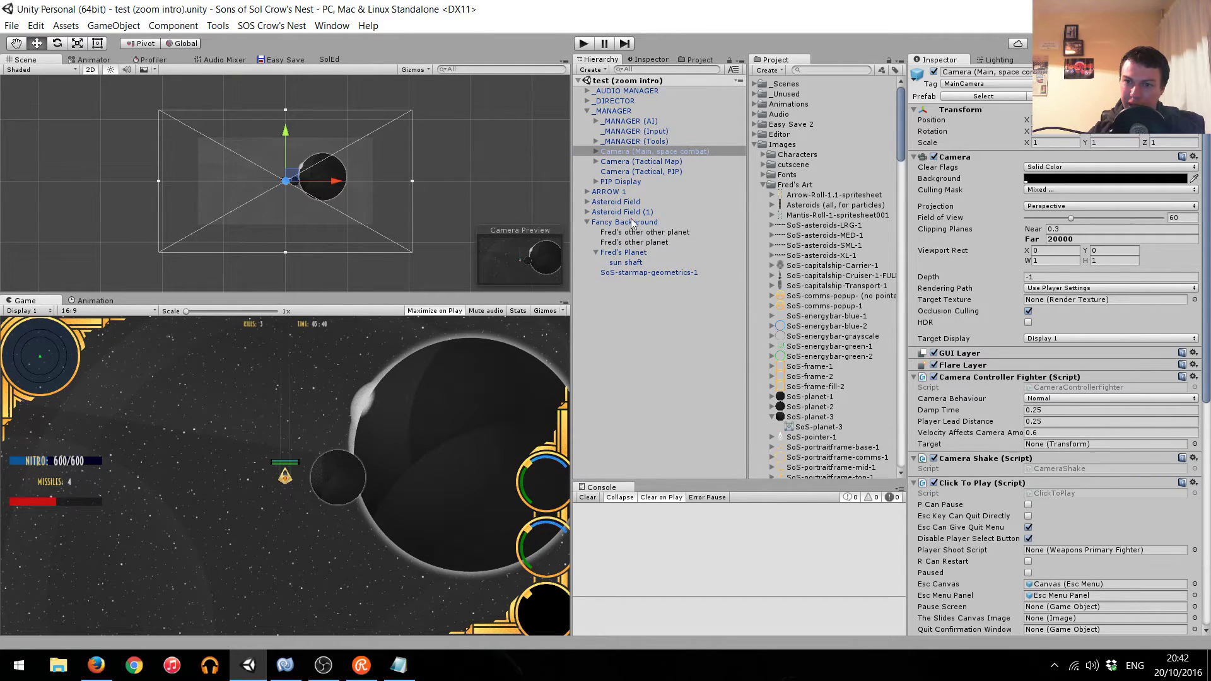
left_click(618, 101)
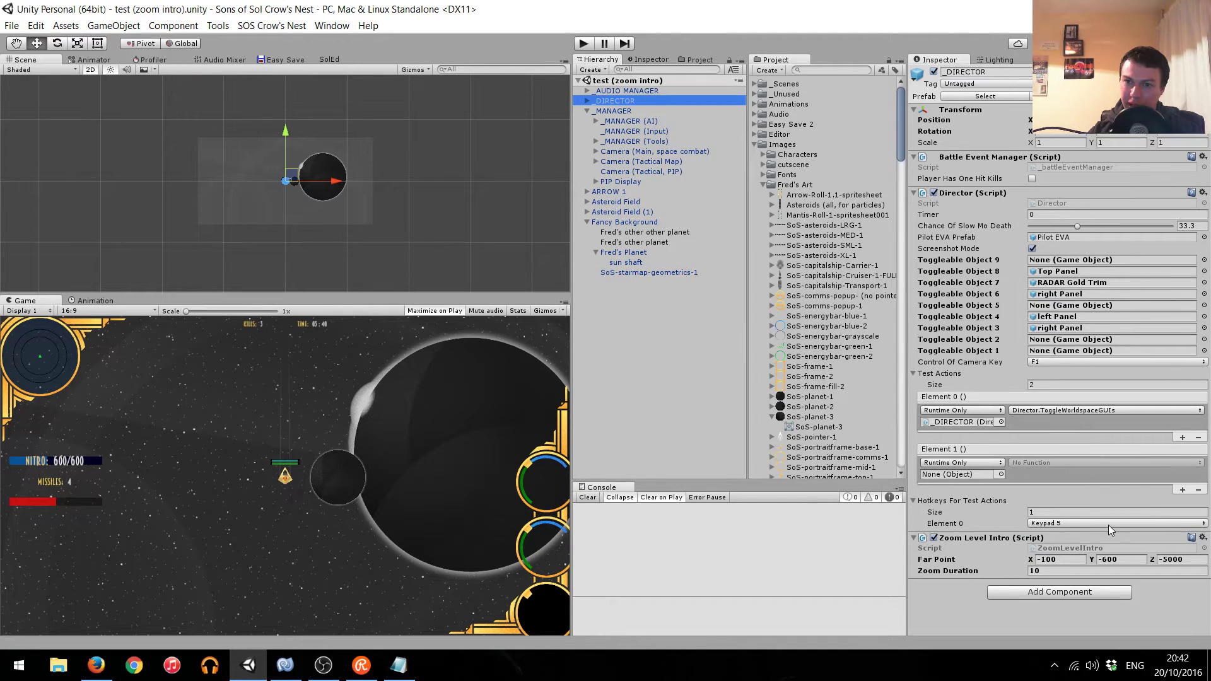
Set Zoom Level Intro's Zoom Duration to 15 and start a play-mode test.
left_click(1050, 571)
type("15")
key("ctrl+p")
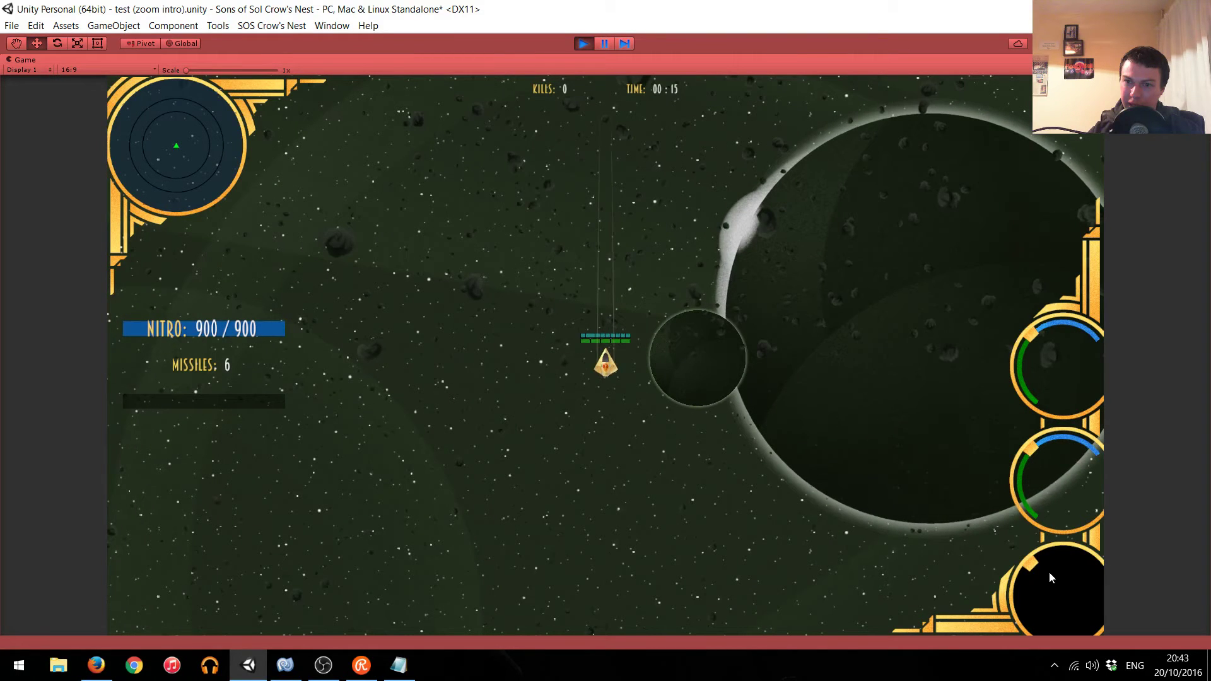
Restart the level twice from the pause menu to watch the slower approach, then stop.
key("Escape")
key("Down")
key("Return")
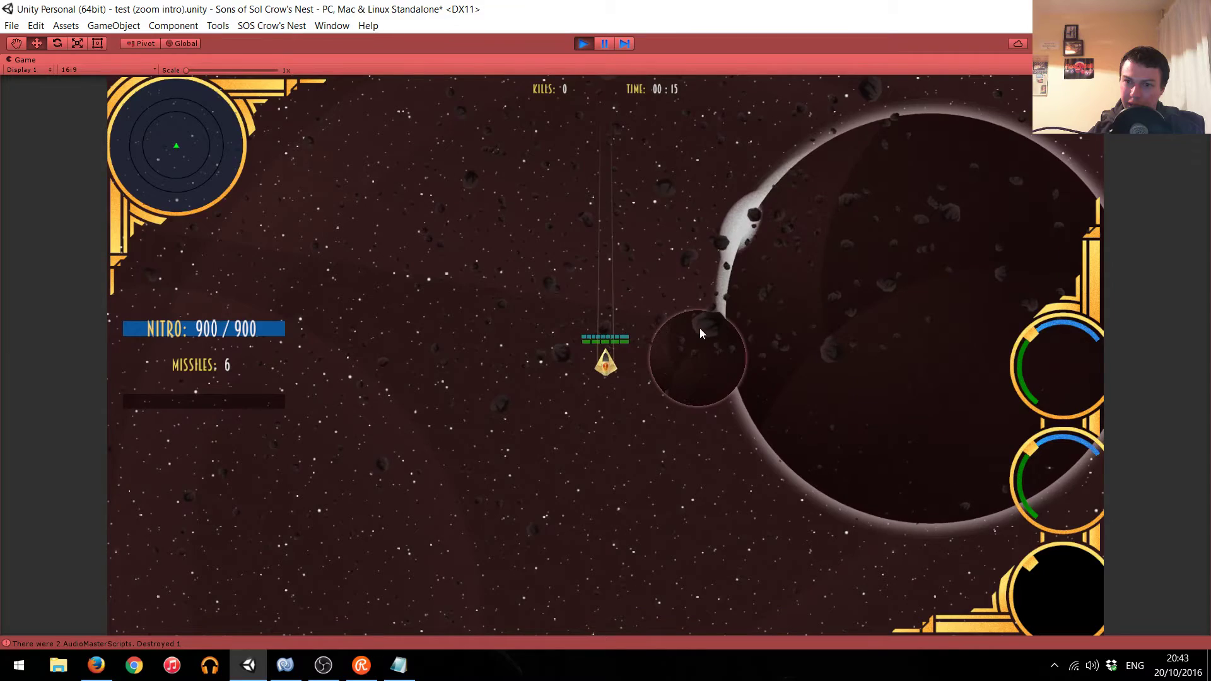
key("Escape")
key("Down")
key("Return")
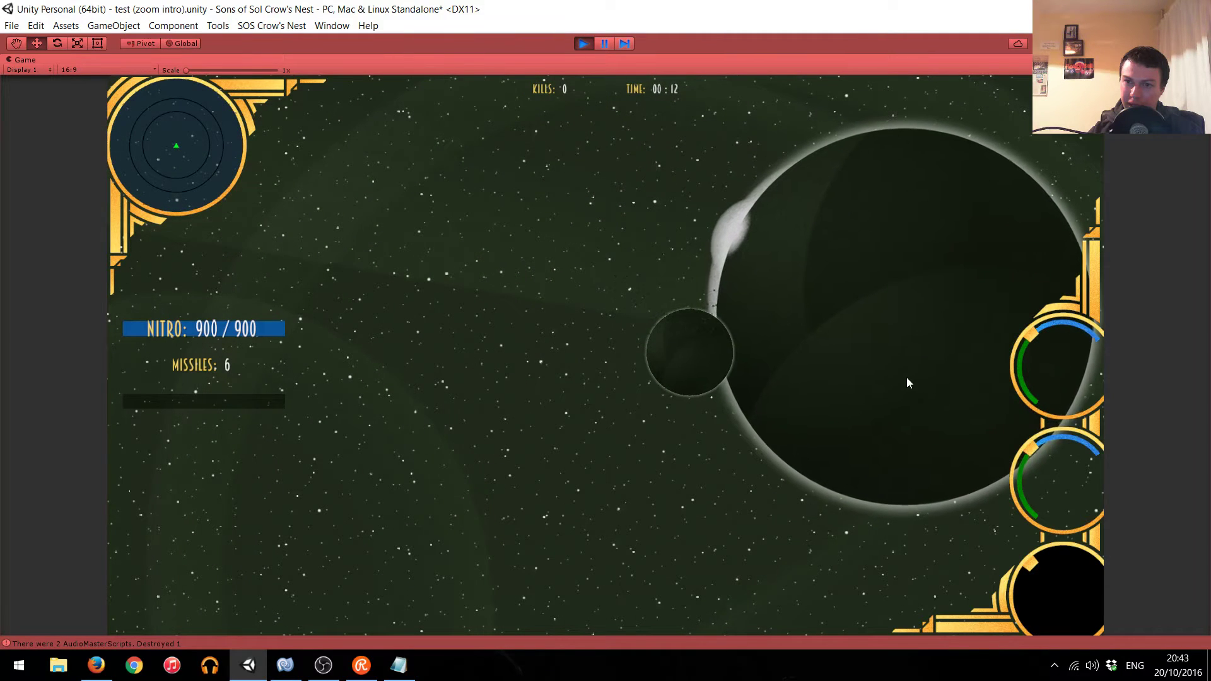
left_click(586, 45)
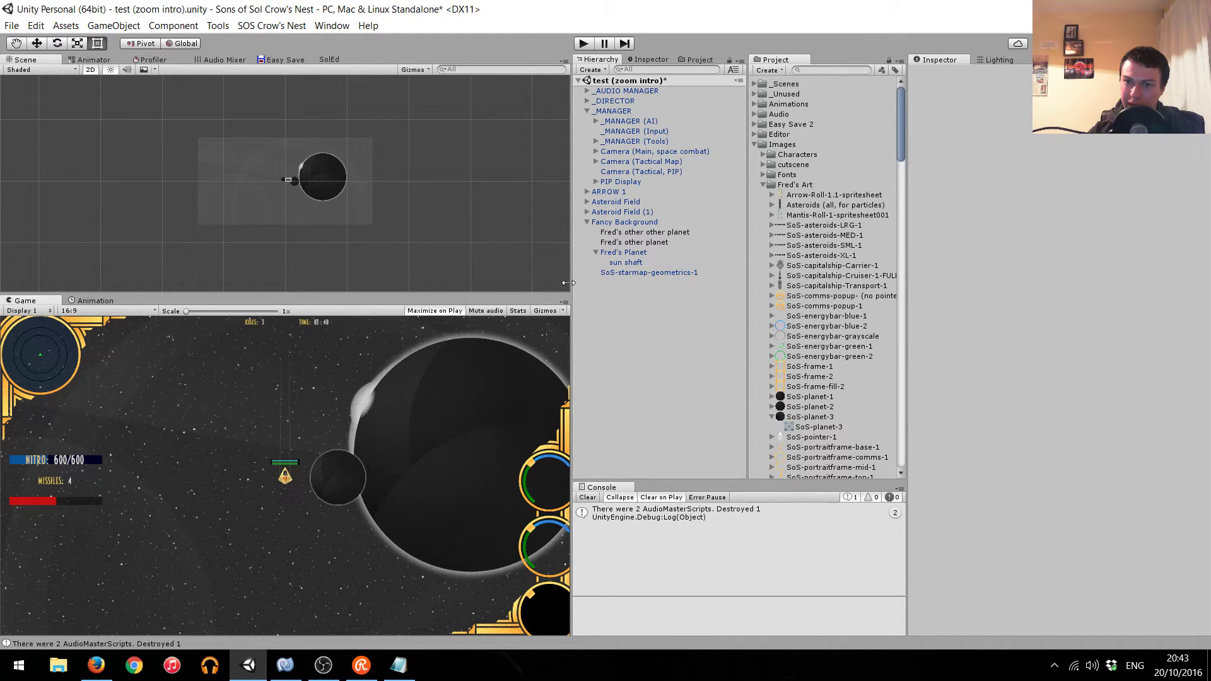
Set _DIRECTOR's Far Point Z to -3600 and Zoom Duration to 10, then run and stop a test.
left_click(626, 103)
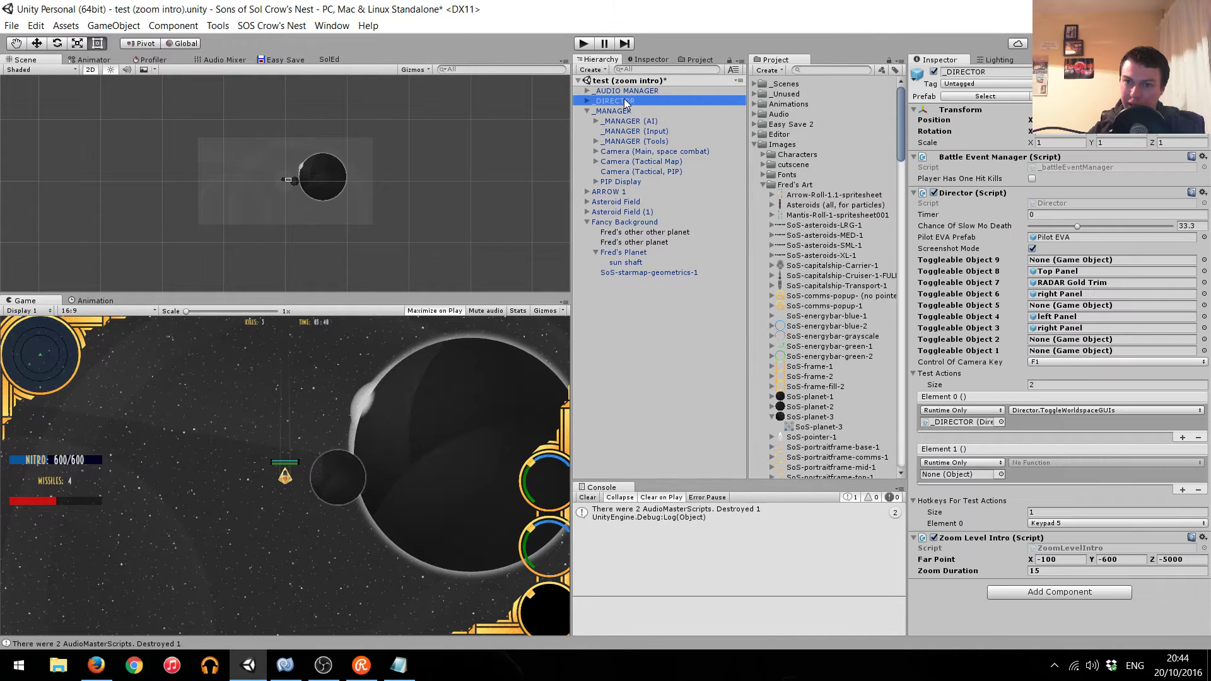
left_click(1065, 572)
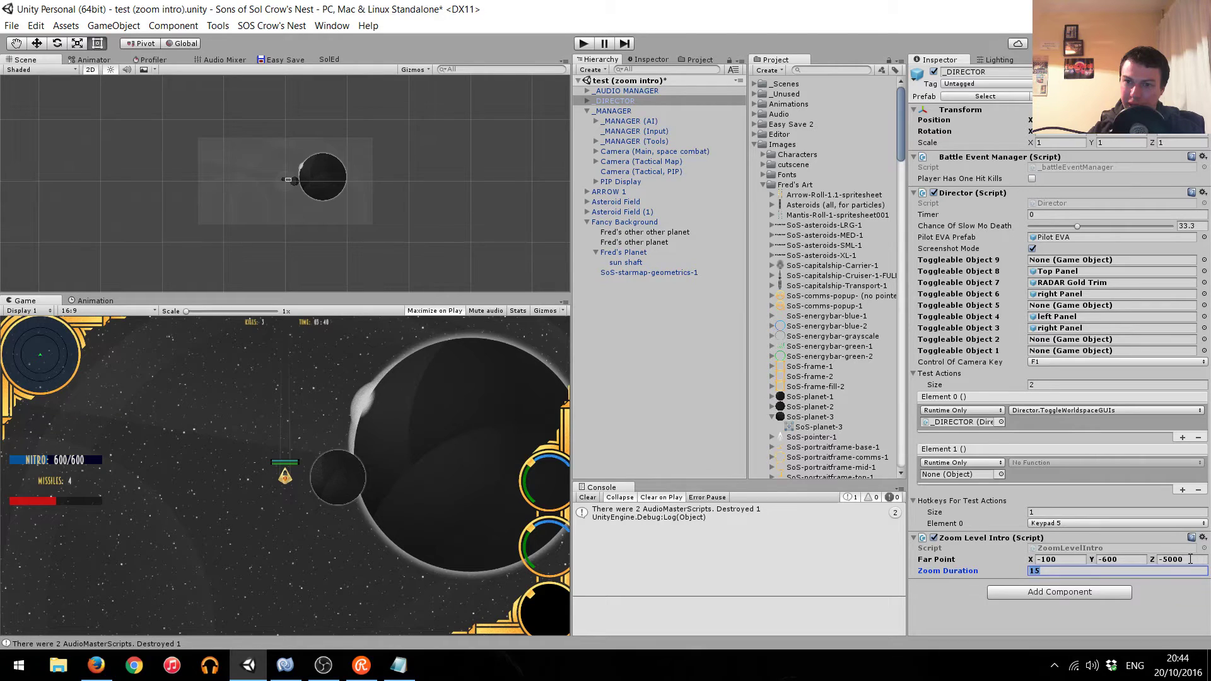
left_click(1190, 559)
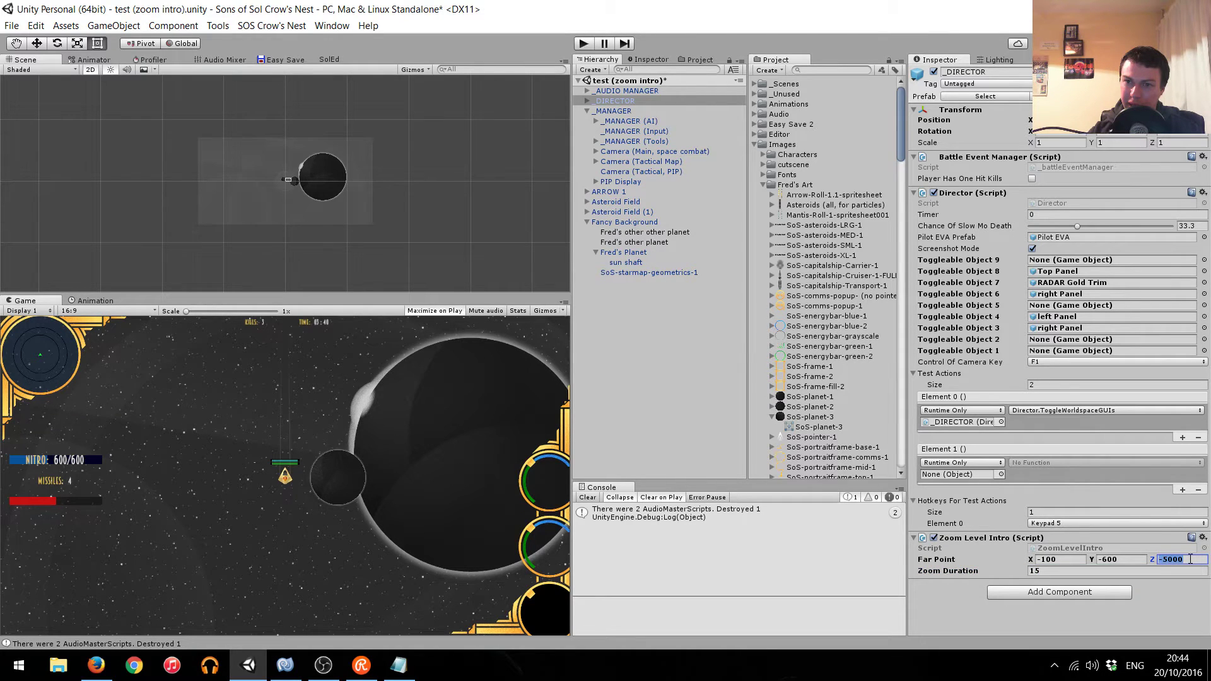
type("-3600")
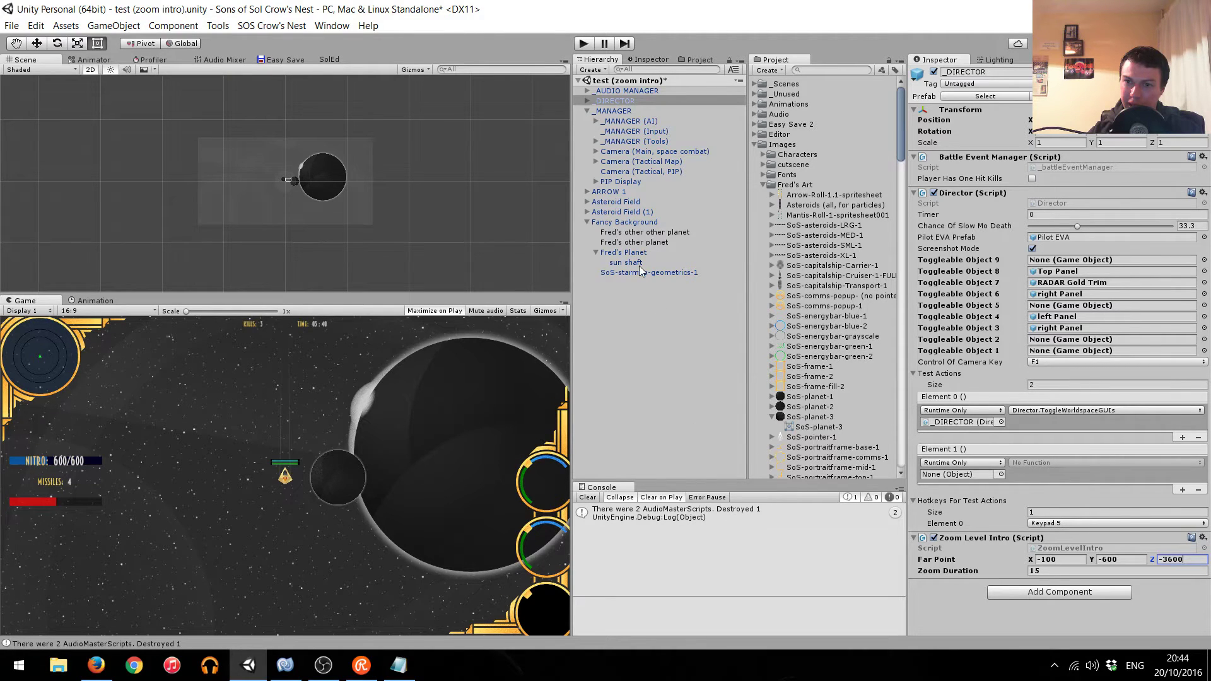
left_click(1050, 572)
type("10")
key("ctrl+p")
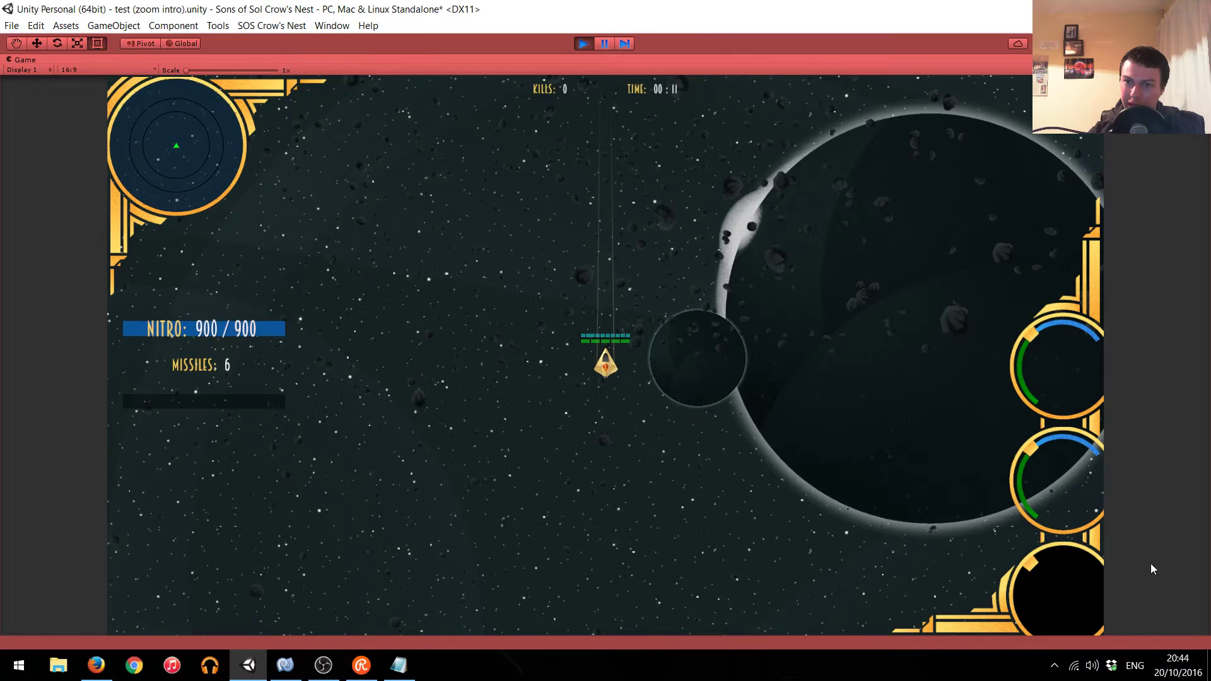
left_click(583, 43)
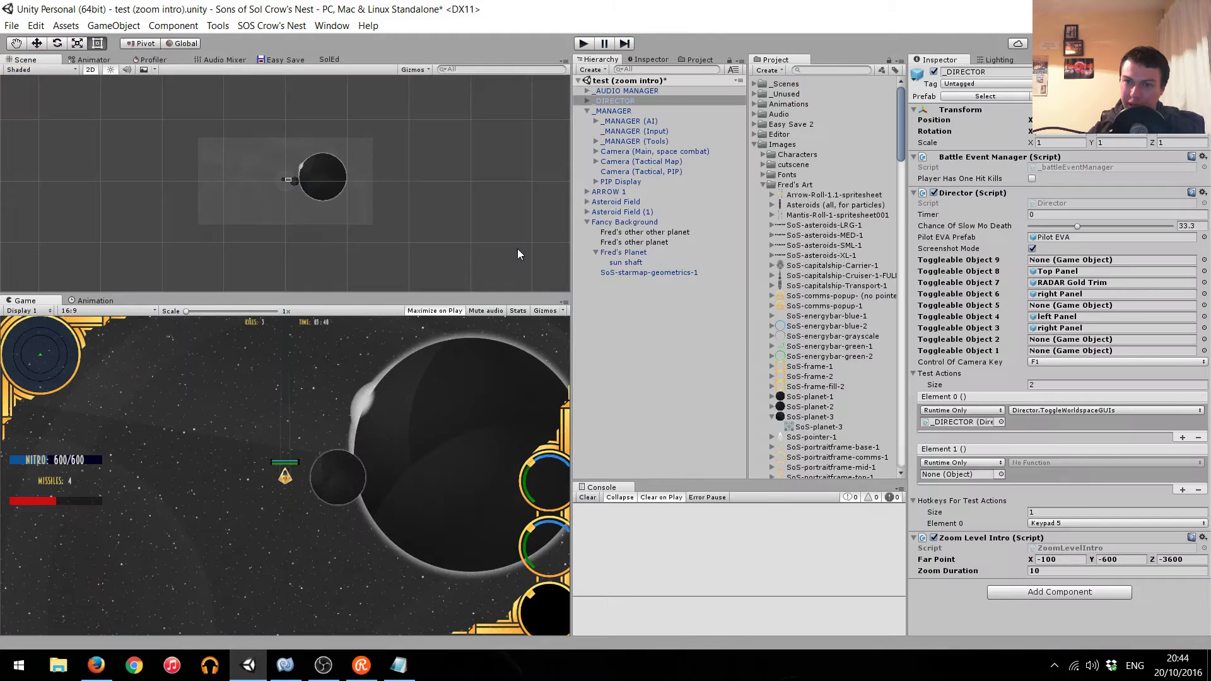
Save the scene, untick Zoom Level Intro on _DIRECTOR, and test-play the game without the intro.
key("ctrl+s")
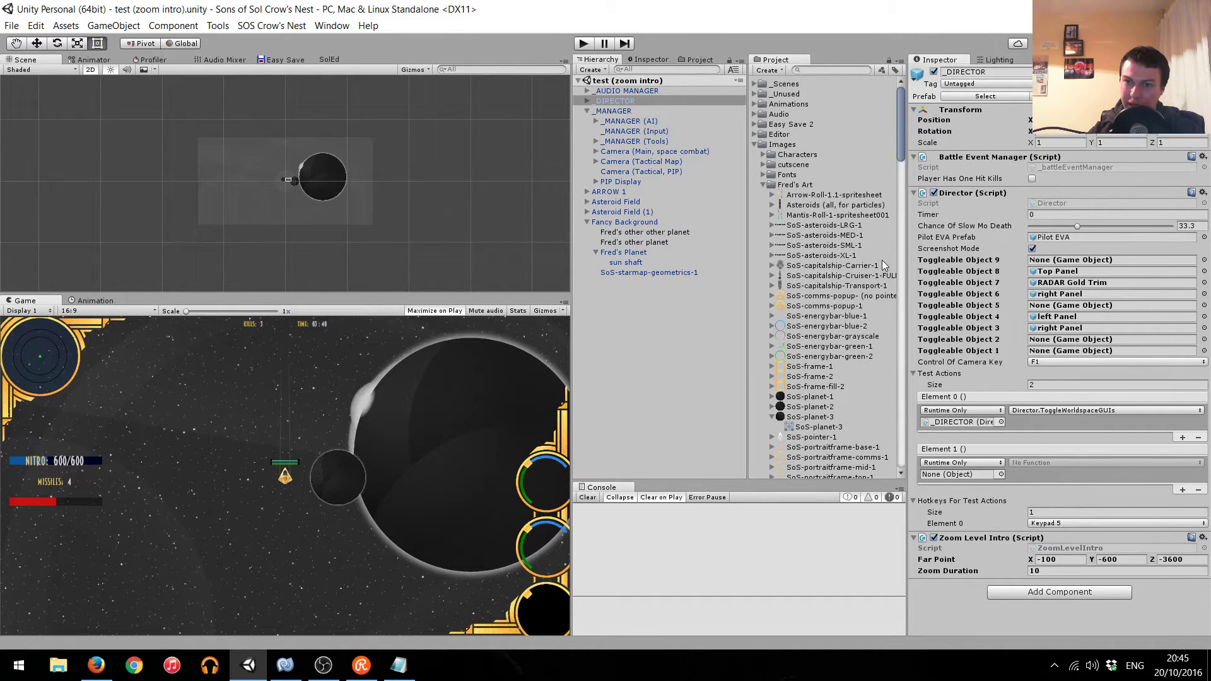
left_click(615, 101)
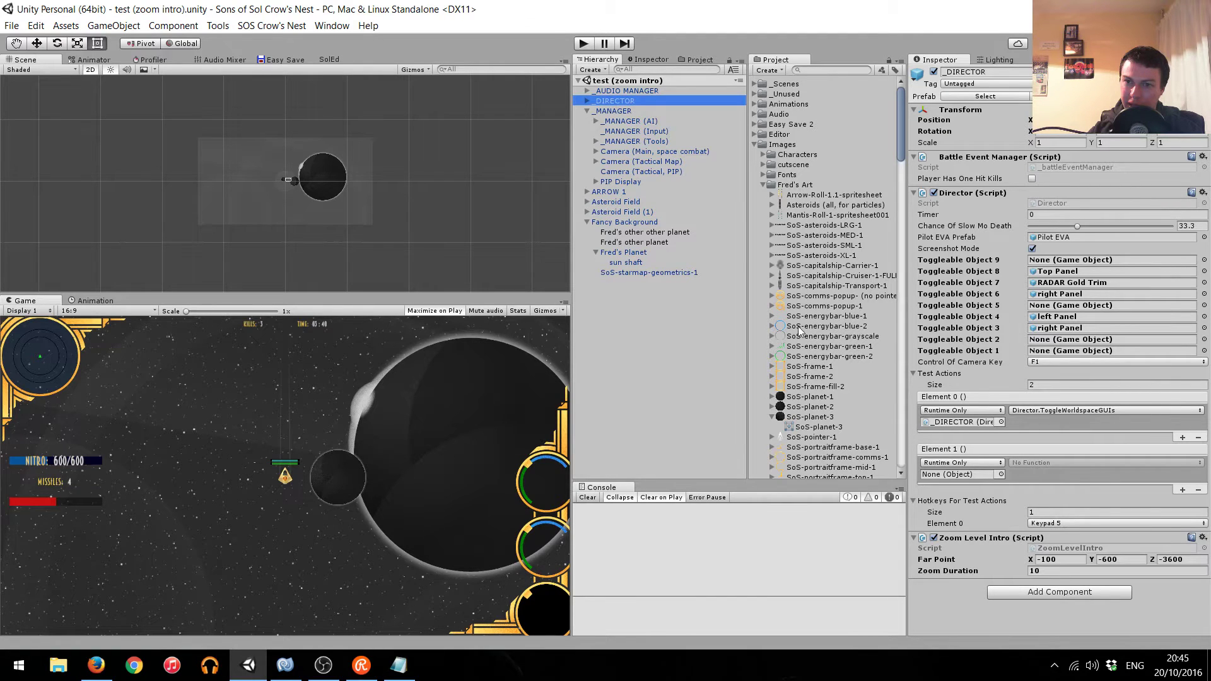
left_click(935, 538)
key("ctrl+p")
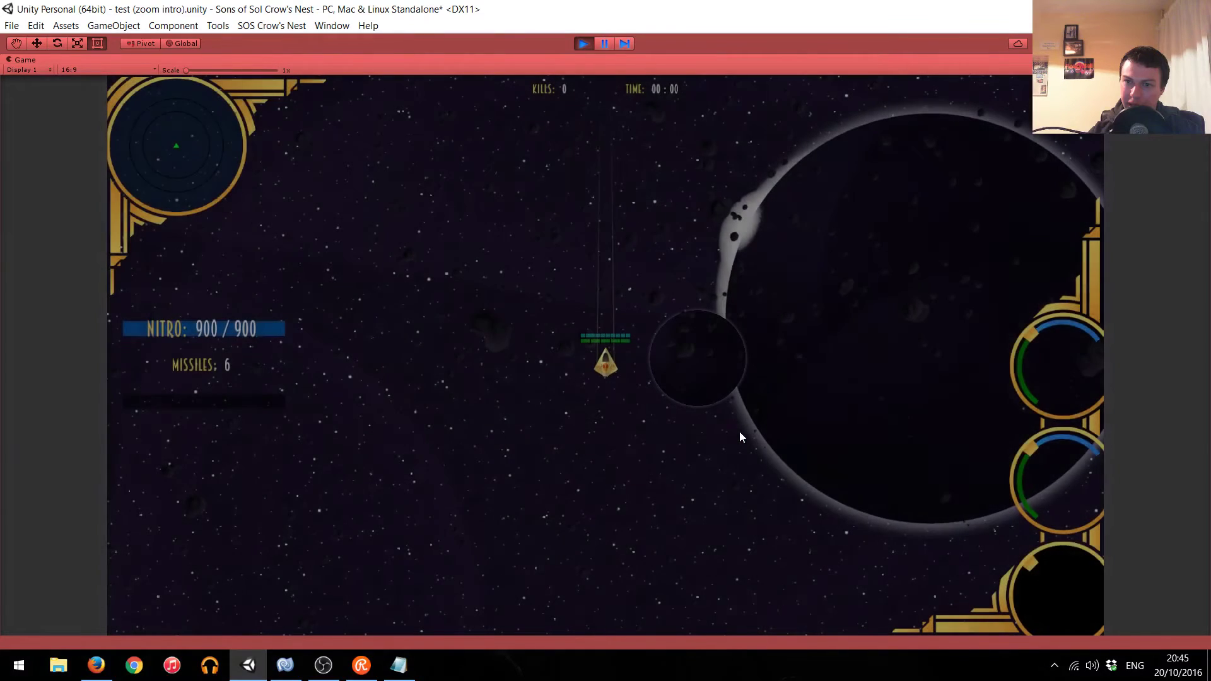
left_click(583, 43)
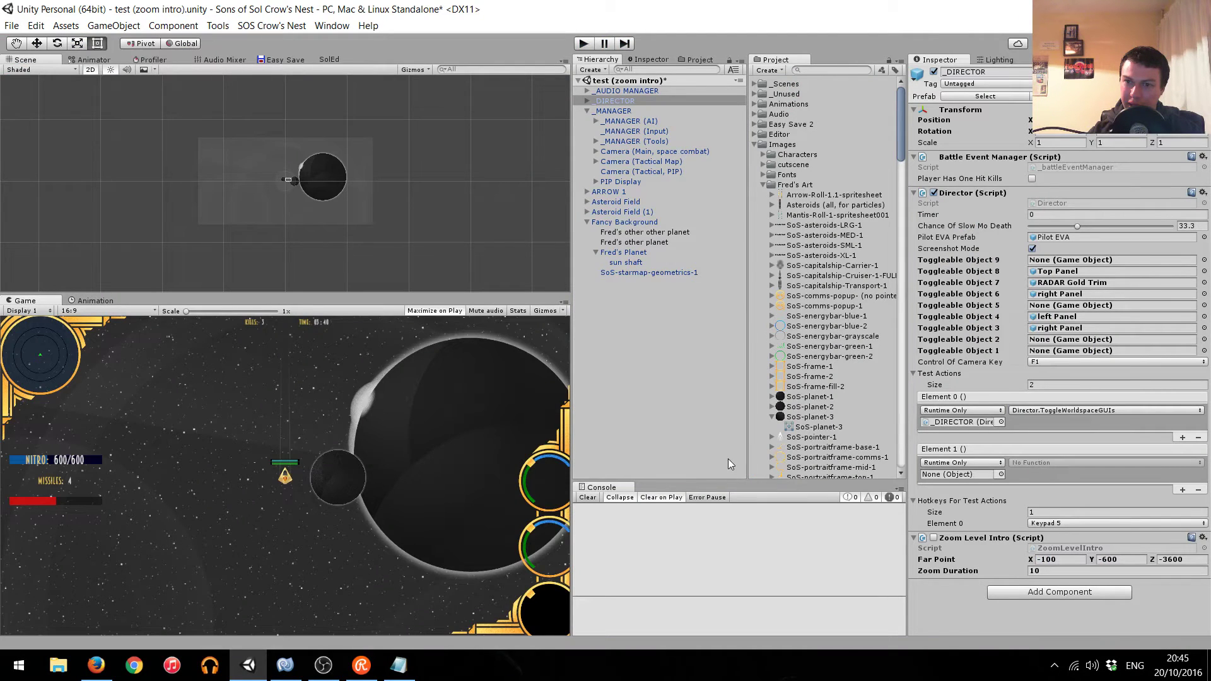
left_click(831, 279)
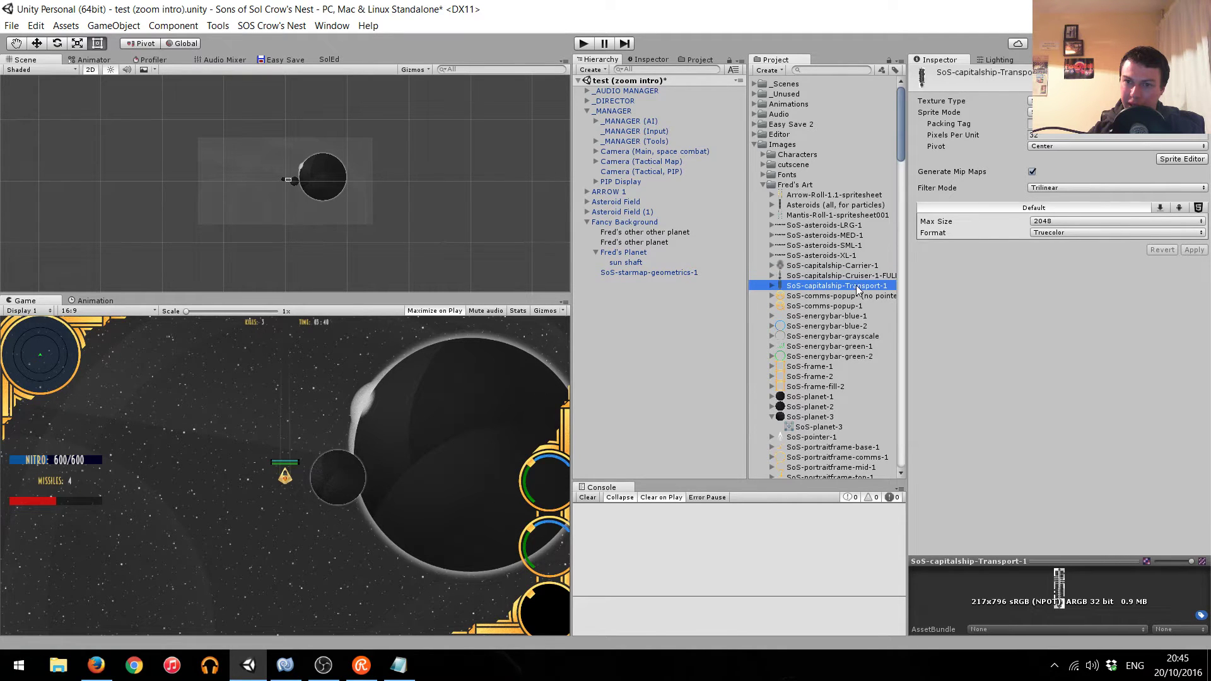
Place the SoS-capitalship-Transport-1 sprite and parent it under a new root GameObject.
left_click_drag(857, 286, 589, 397)
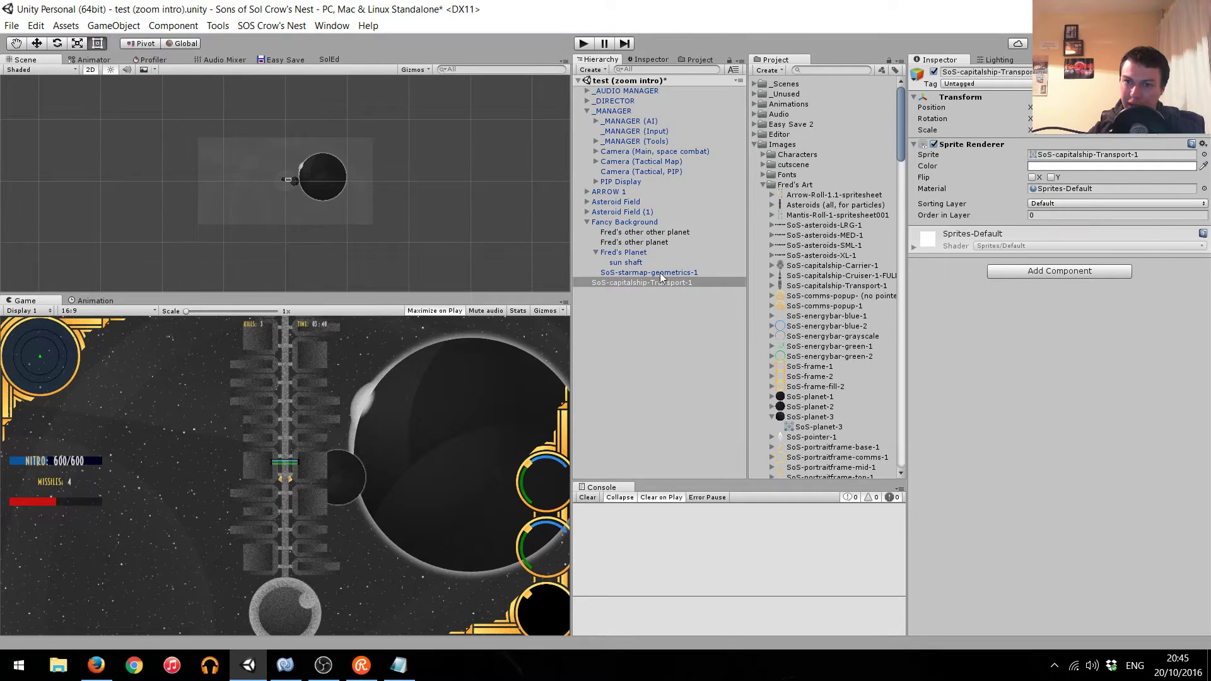
left_click(667, 282)
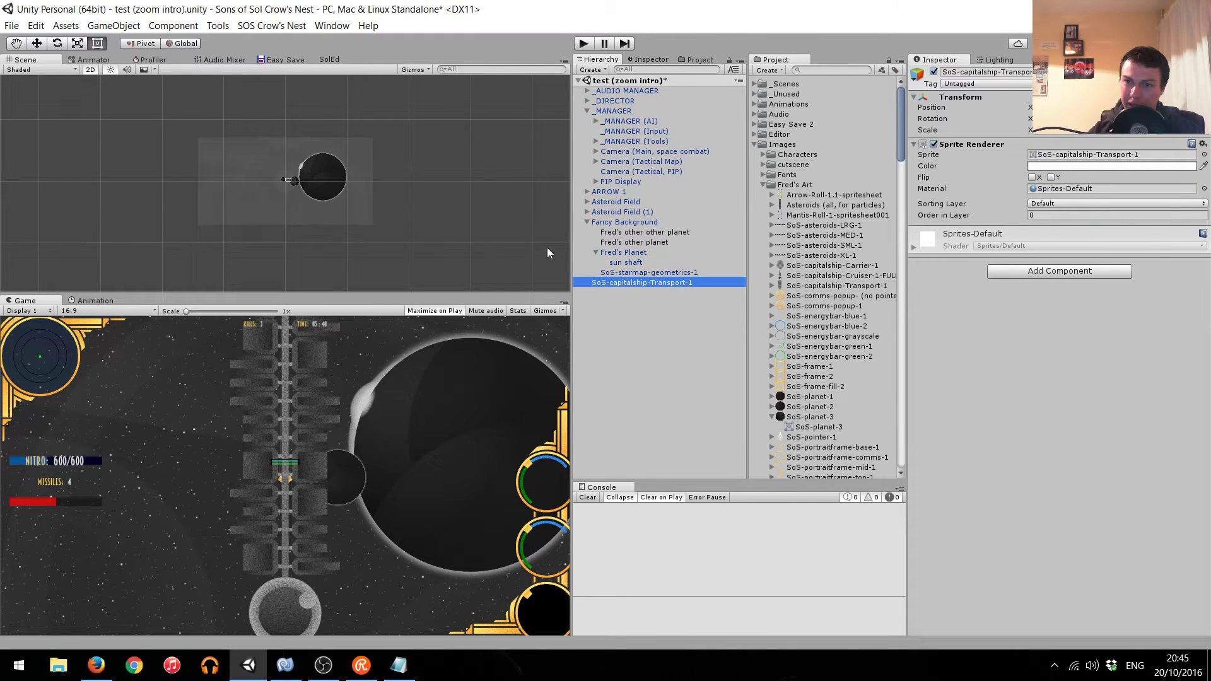
scroll(456, 219, "up", 1)
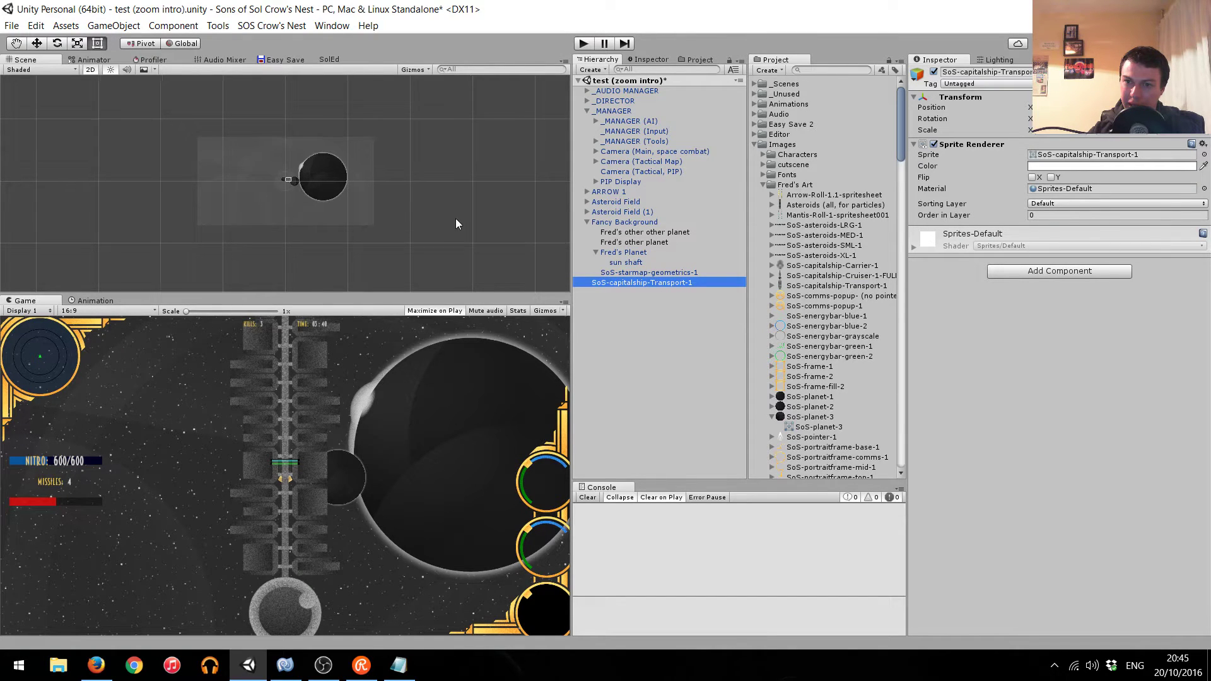
right_click(641, 348)
left_click(718, 454)
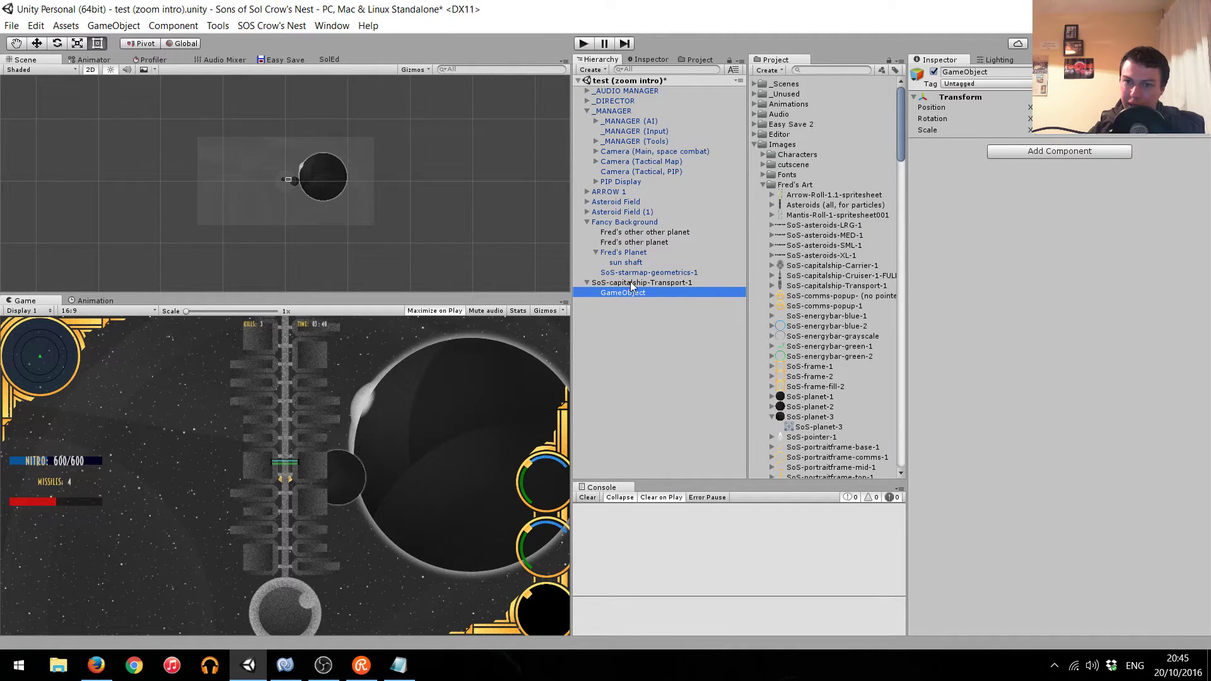
left_click_drag(626, 295, 618, 365)
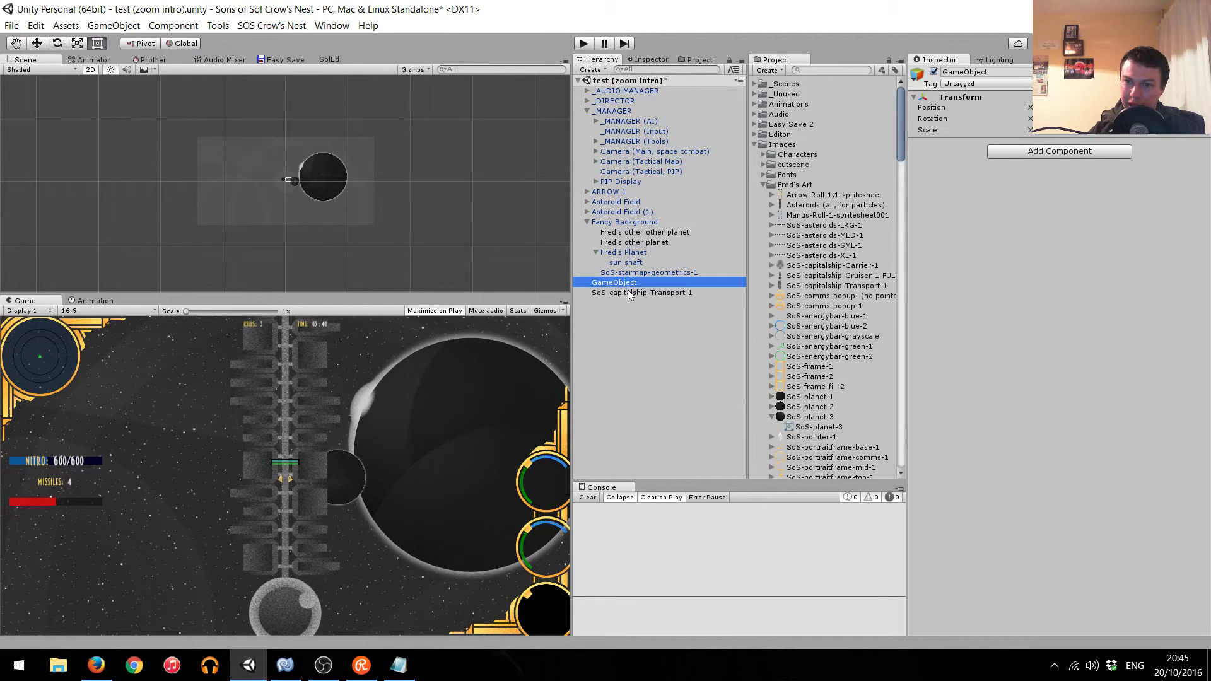
left_click_drag(627, 291, 625, 283)
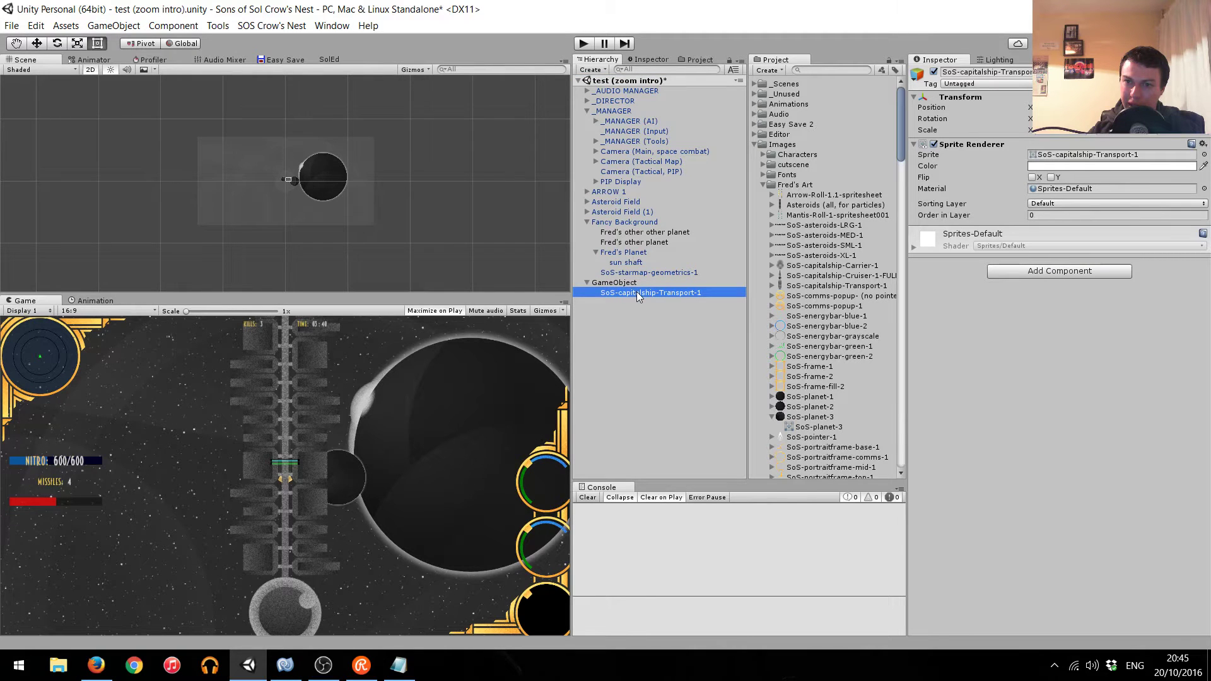
double_click(637, 291)
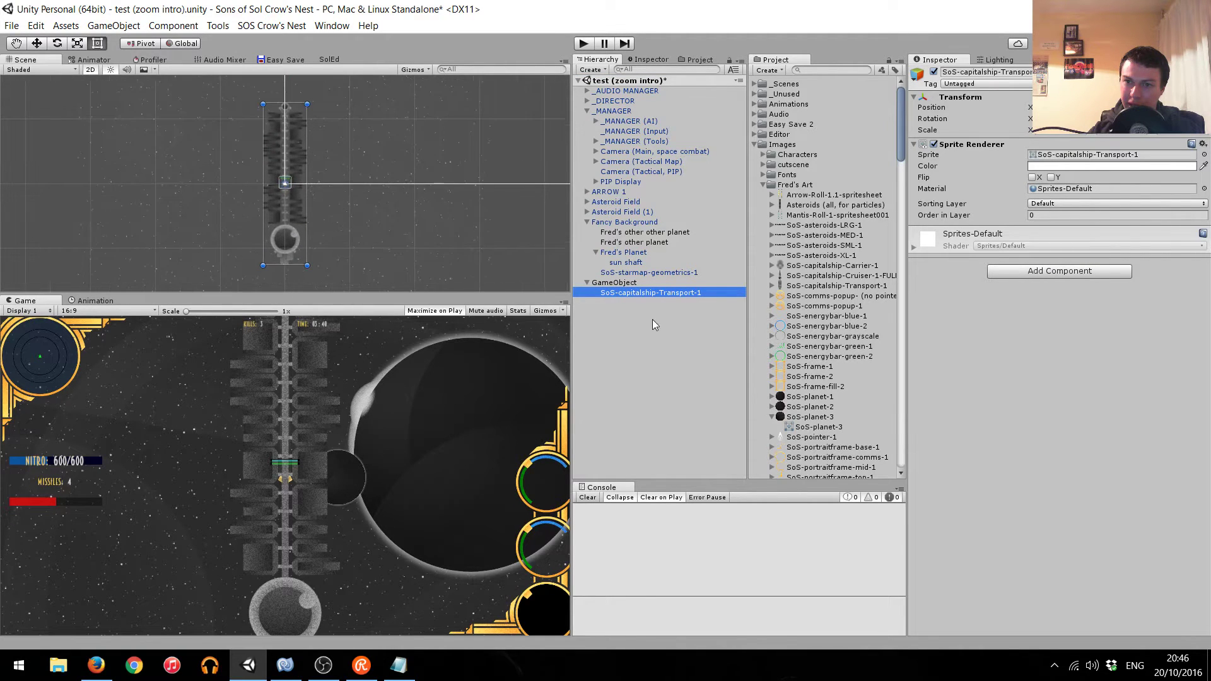
Make two trial copies of the transport ship, then delete both copies.
key("ctrl+d")
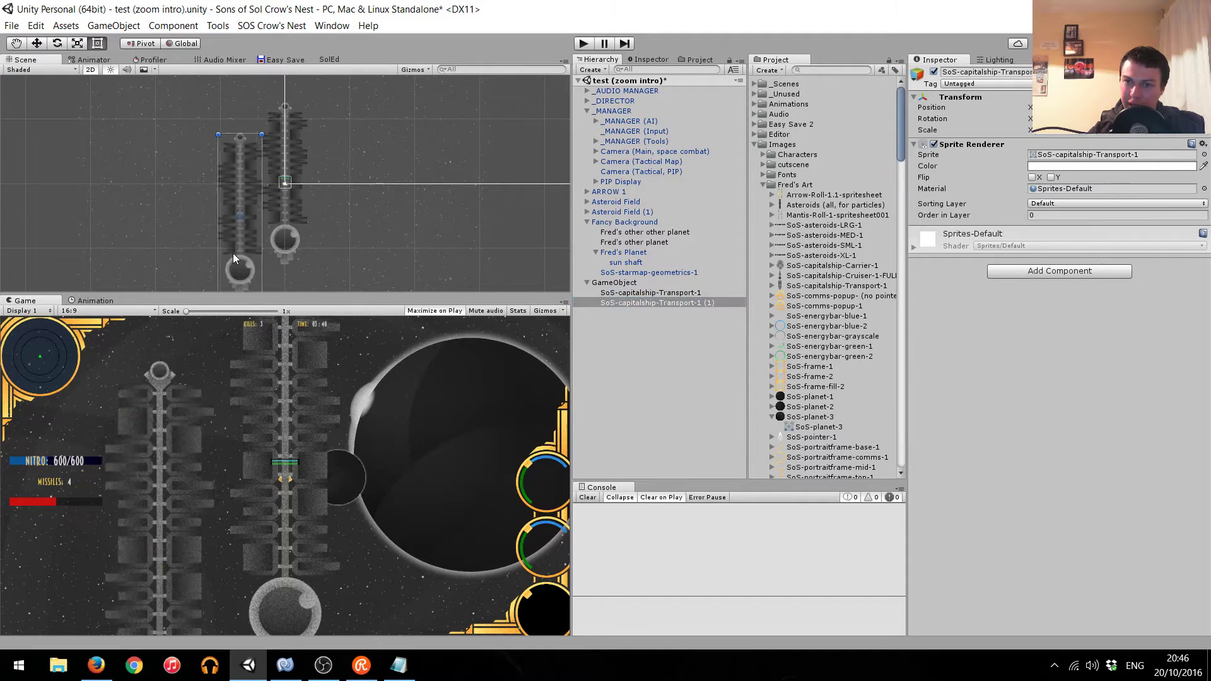
mouse_move(285, 215)
left_mouse_down()
mouse_move(193, 274)
mouse_move(203, 271)
left_mouse_up()
key("ctrl+d")
mouse_move(188, 226)
left_mouse_down()
mouse_move(394, 248)
mouse_move(408, 236)
left_mouse_up()
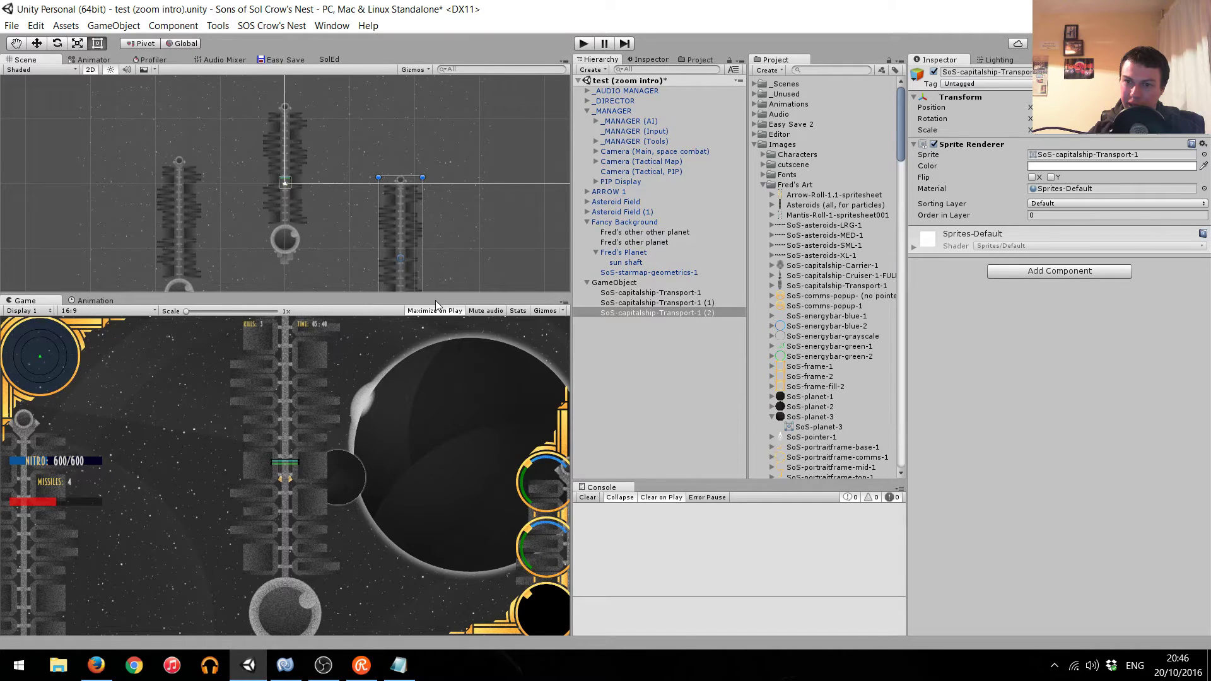
scroll(372, 254, "down", 1)
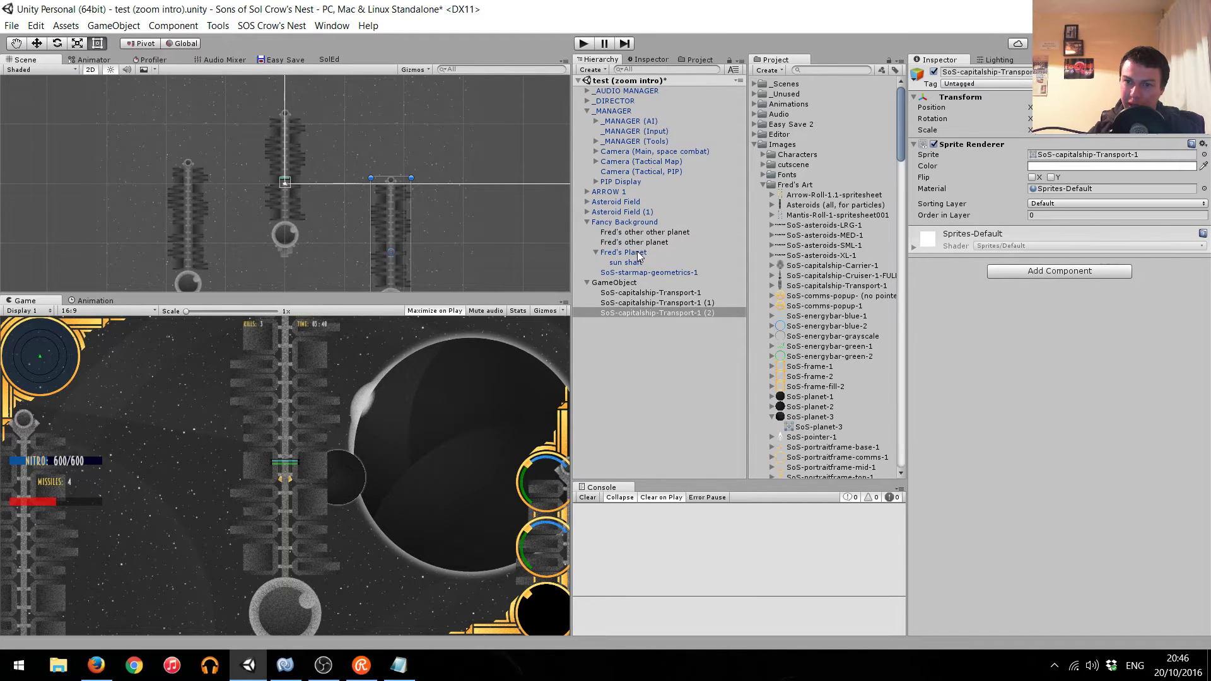
left_click(681, 304, "ctrl")
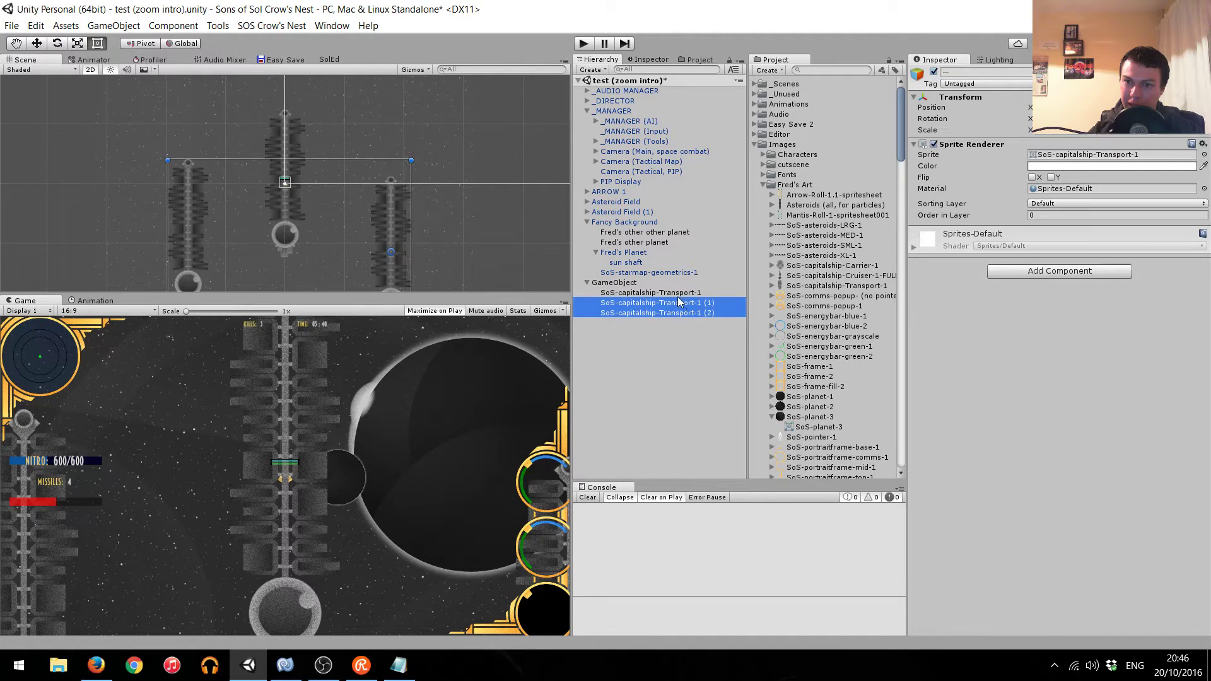
key("Delete")
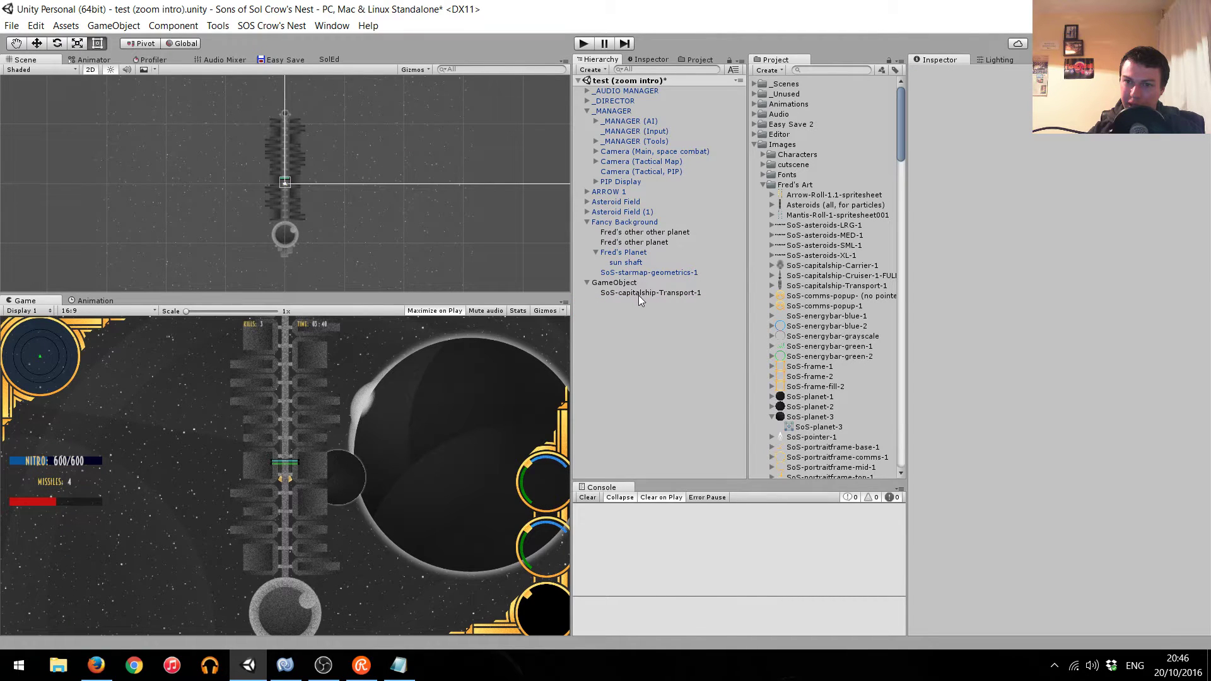
left_click(608, 191)
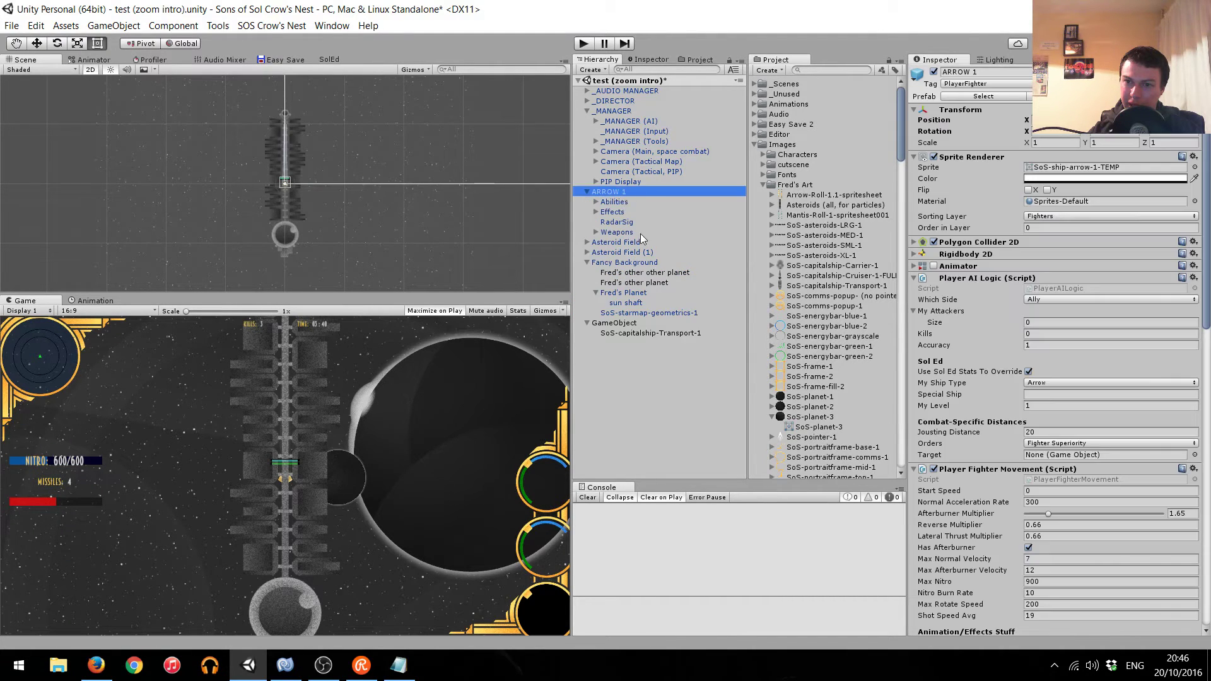
Expand ARROW 1's children down to Thrusters and select its Engine1 glow sprite.
key("Down")
key("Down")
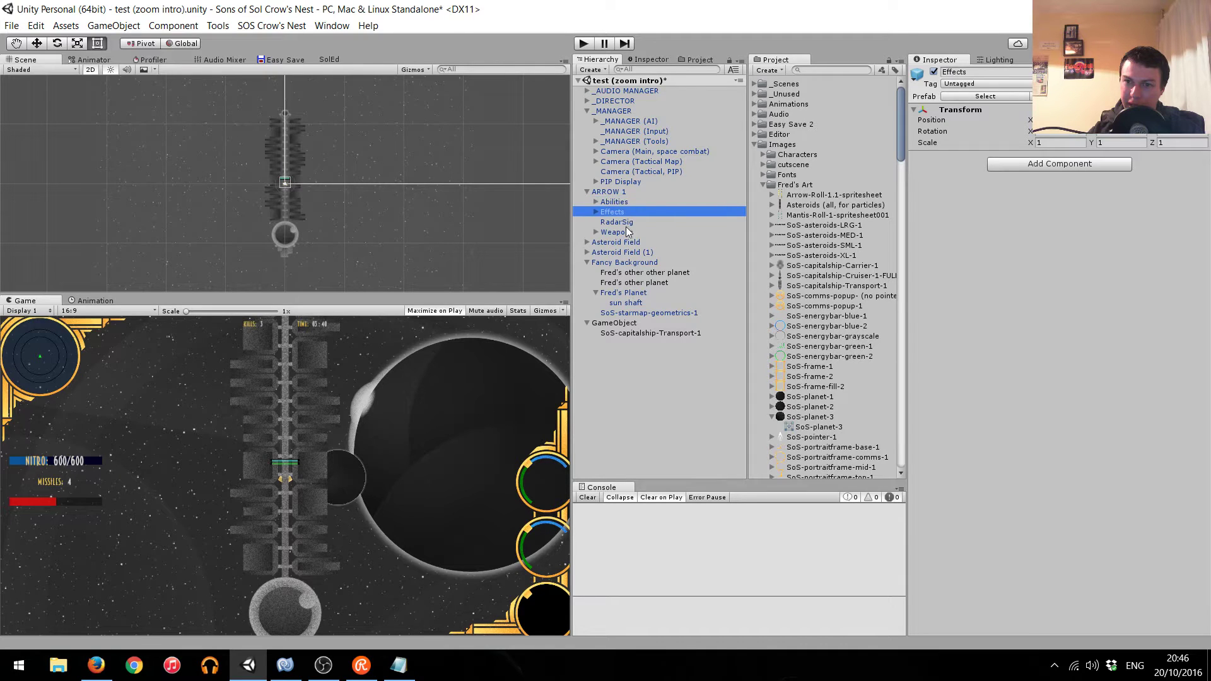
key("Right")
key("Down")
key("Down")
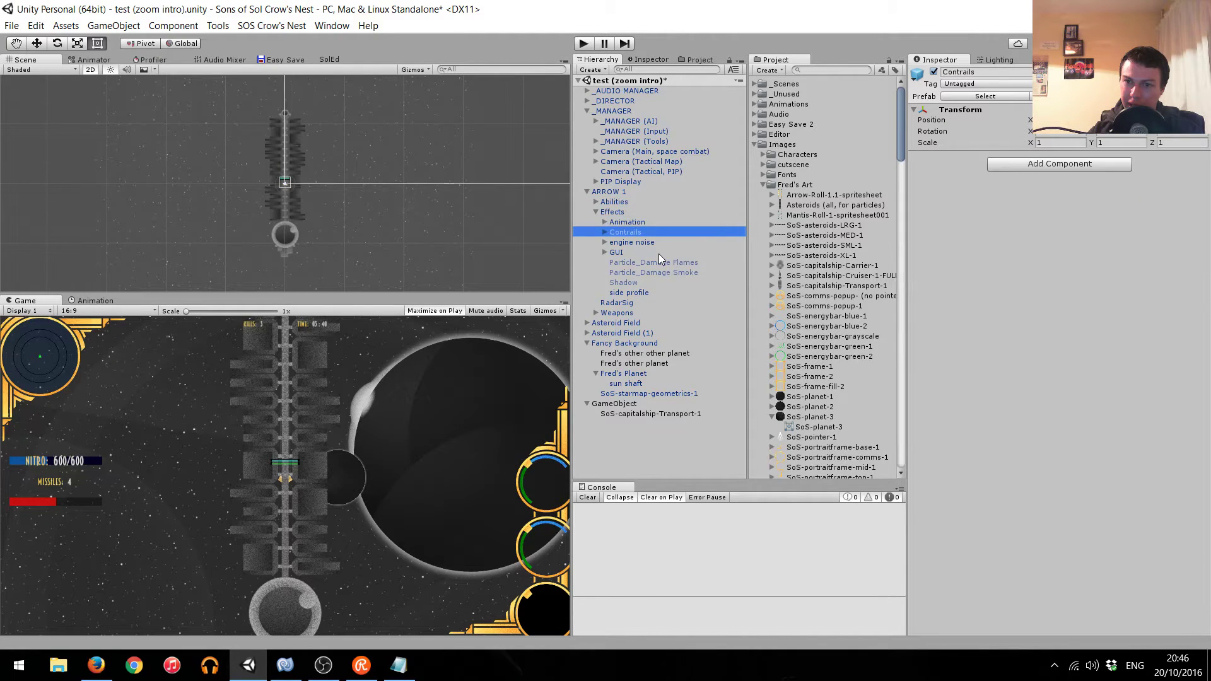
key("Up")
key("Right")
key("Down")
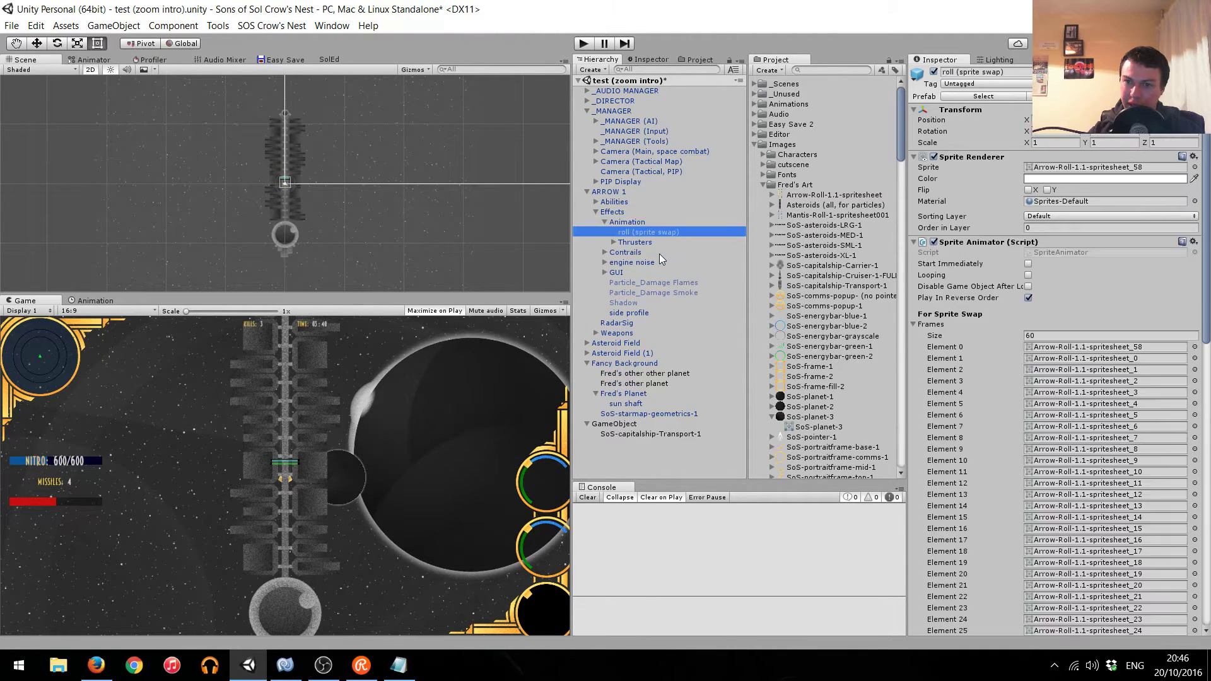
key("Down")
key("Right")
left_click(653, 255)
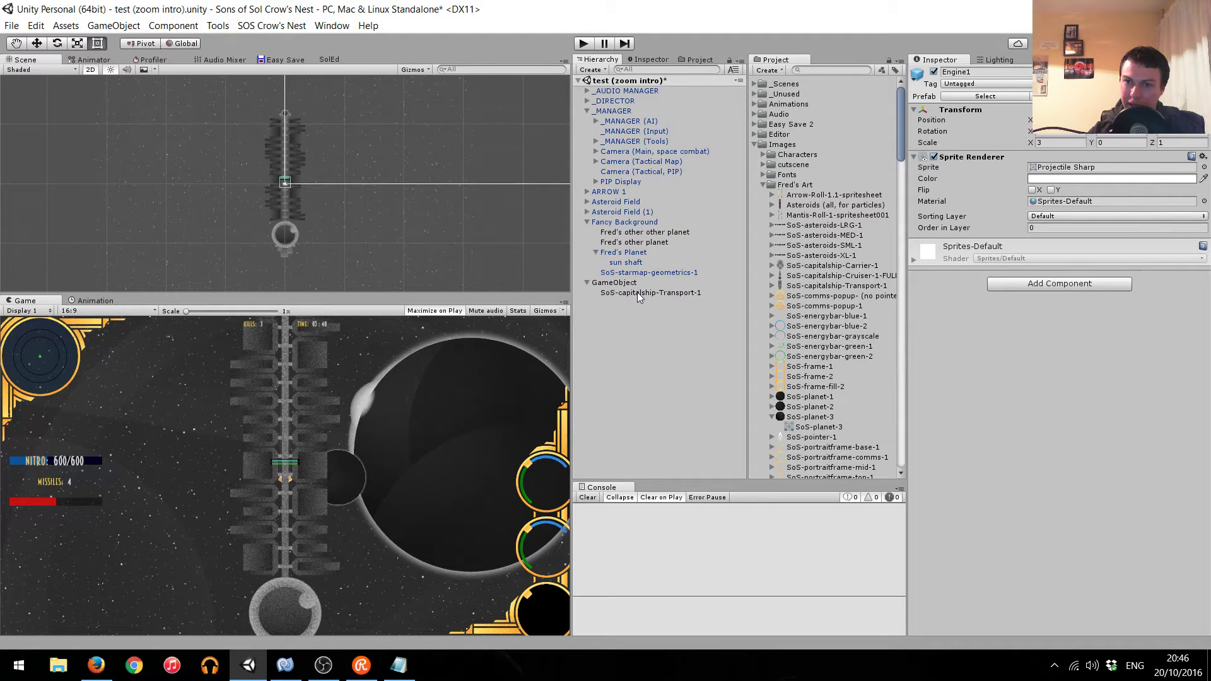
Paste a copy of Engine1 and make it a child of the transport ship.
left_click(638, 292)
key("ctrl+v")
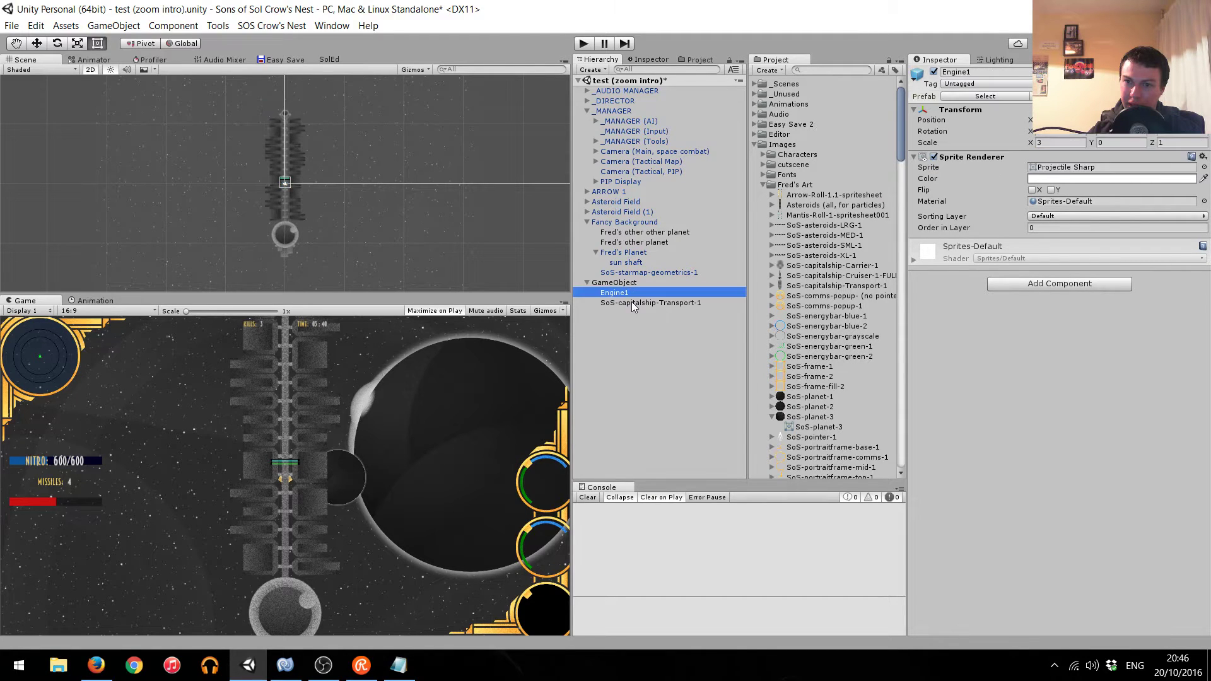
left_click_drag(623, 294, 705, 303)
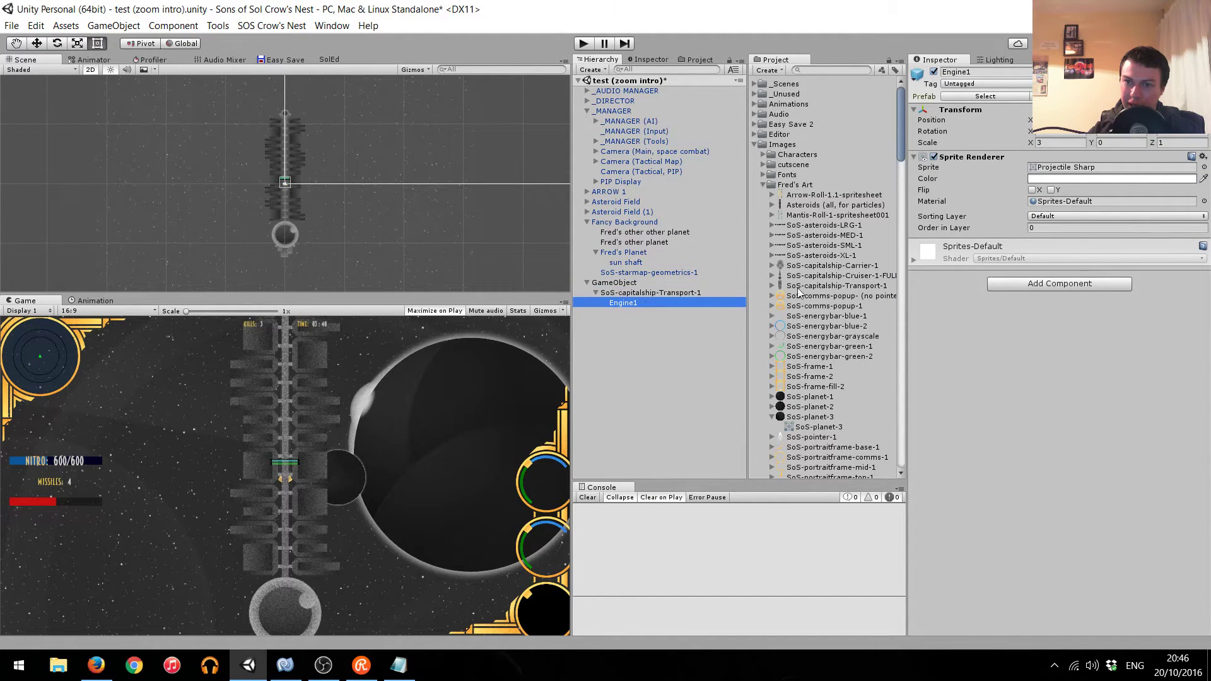
left_click(1118, 134)
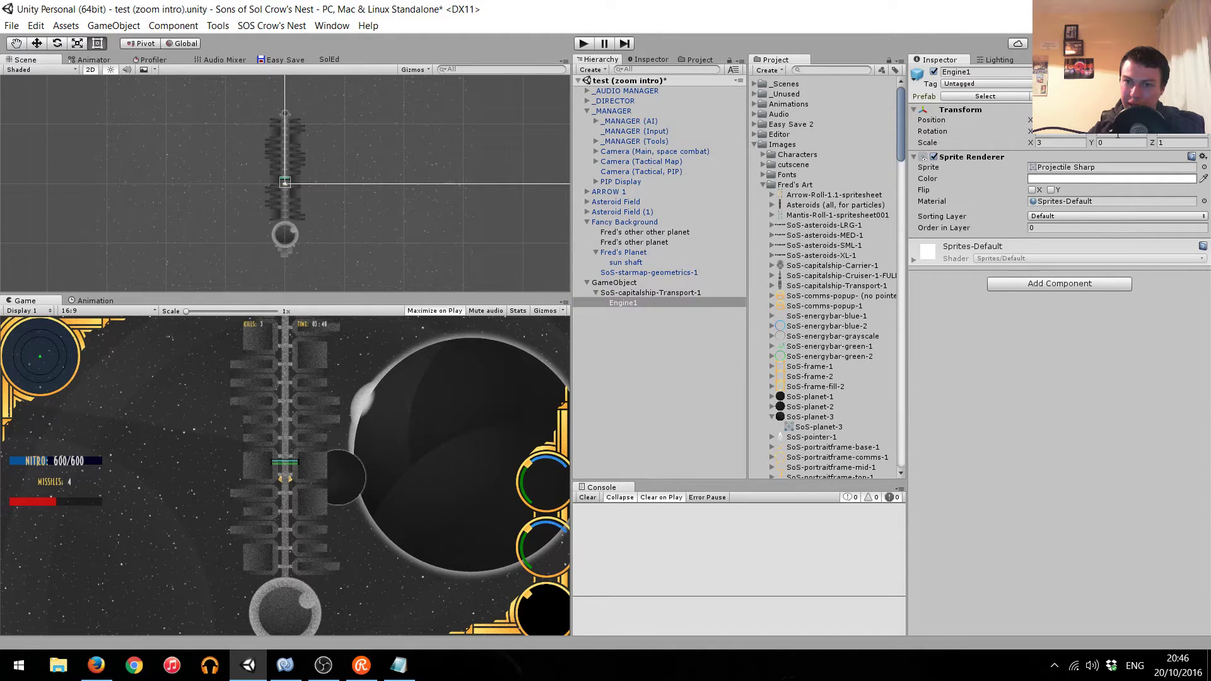
double_click(615, 303)
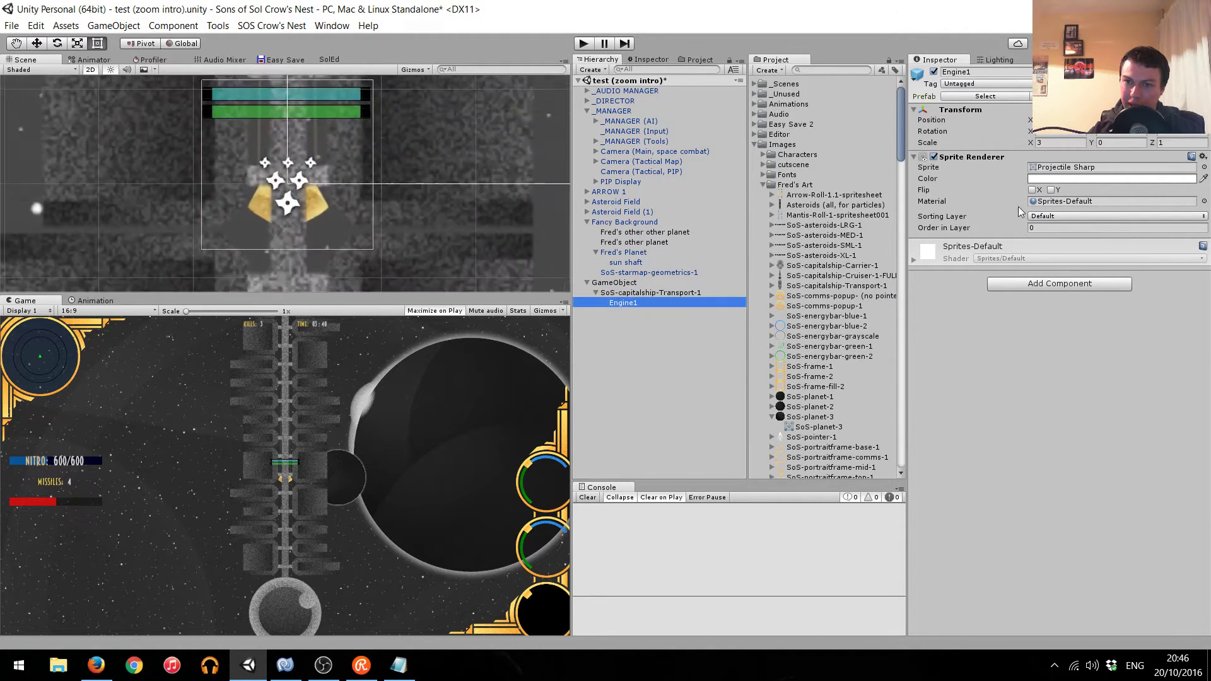
Try Engine1 scales of 3, then 10 by 10, with the transport ship in view.
left_click(1107, 142)
type("3")
scroll(388, 205, "down", 3)
scroll(373, 201, "down", 3)
middle_click_drag(370, 233, 400, 146)
scroll(400, 145, "down", 2)
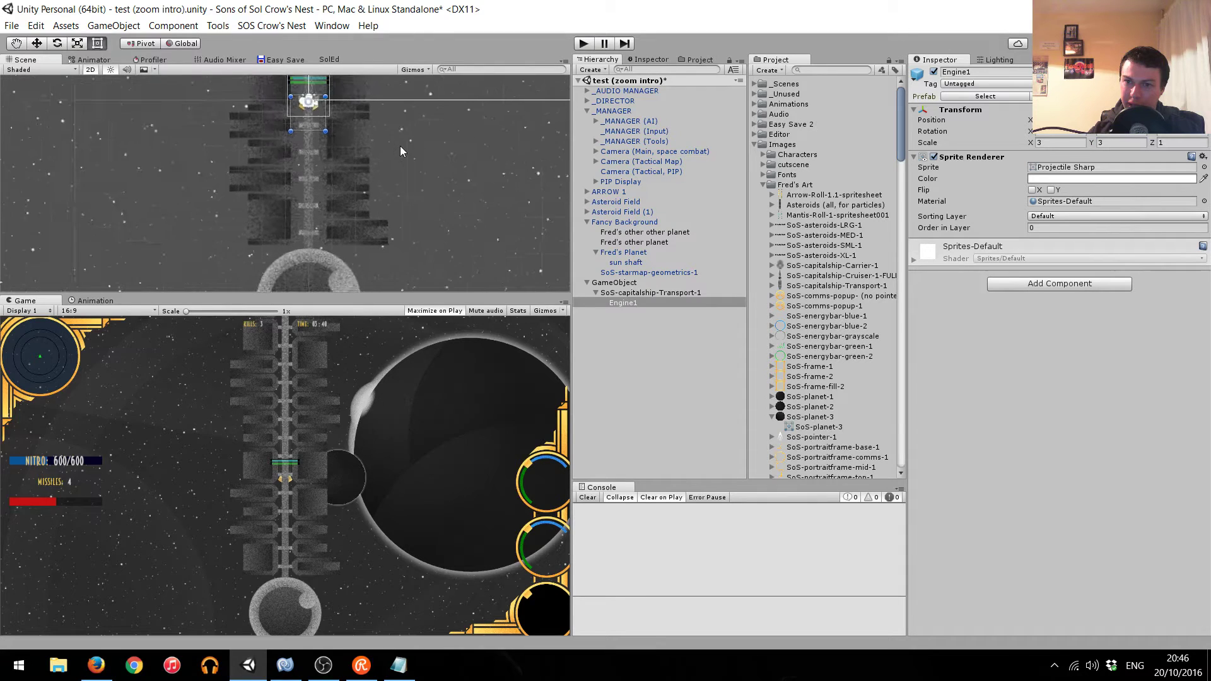
scroll(365, 210, "down", 2)
scroll(365, 210, "down", 2)
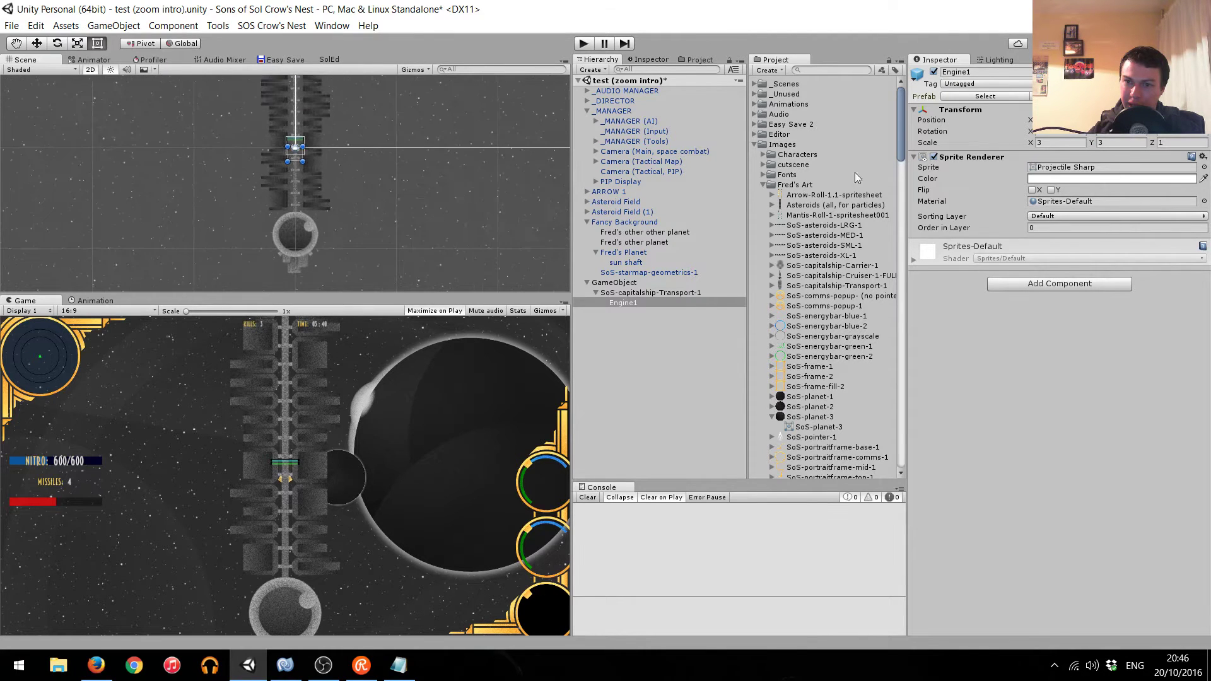
left_click(1062, 142)
type("10")
key("Tab")
type("10")
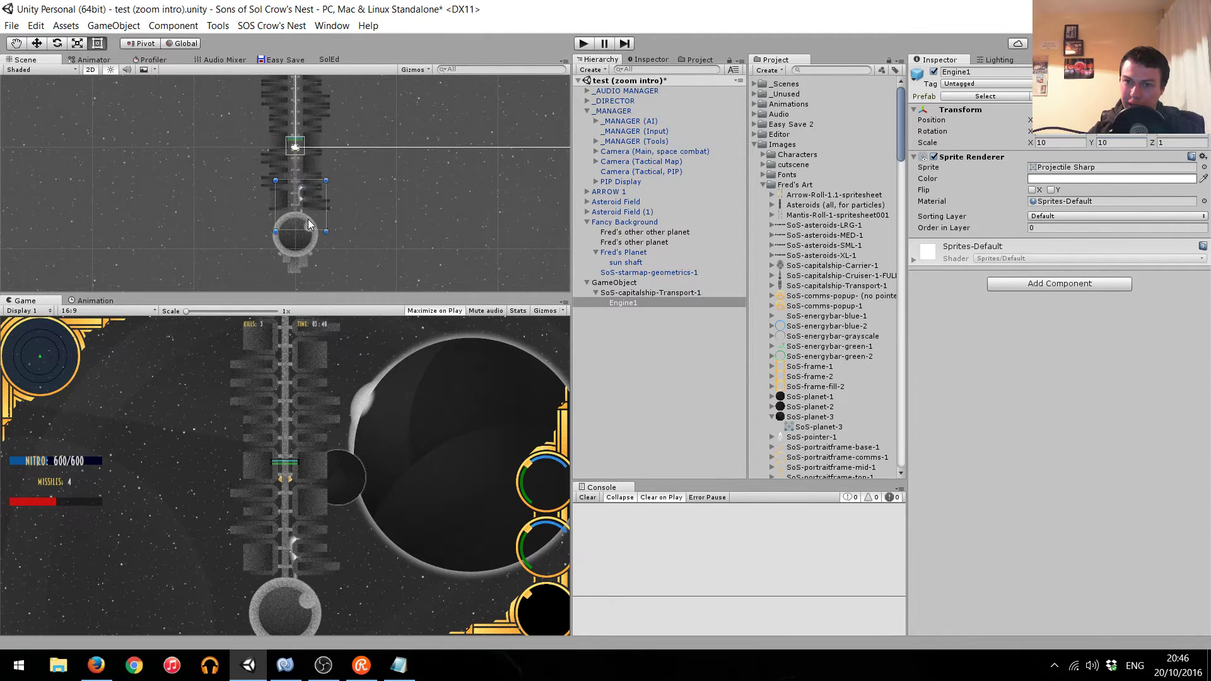
Move the engine glow just under the ship's ring and scale it to 15 by 15.
middle_click_drag(334, 232, 347, 208)
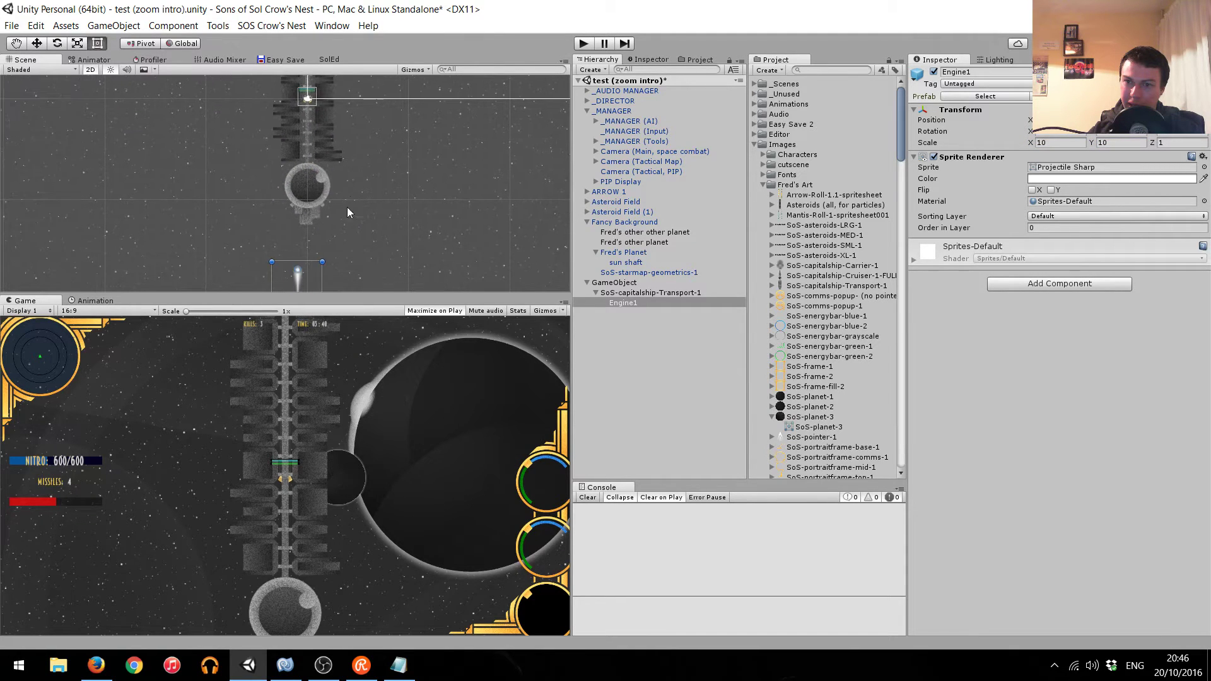
left_click_drag(309, 275, 327, 233)
scroll(327, 233, "up", 1)
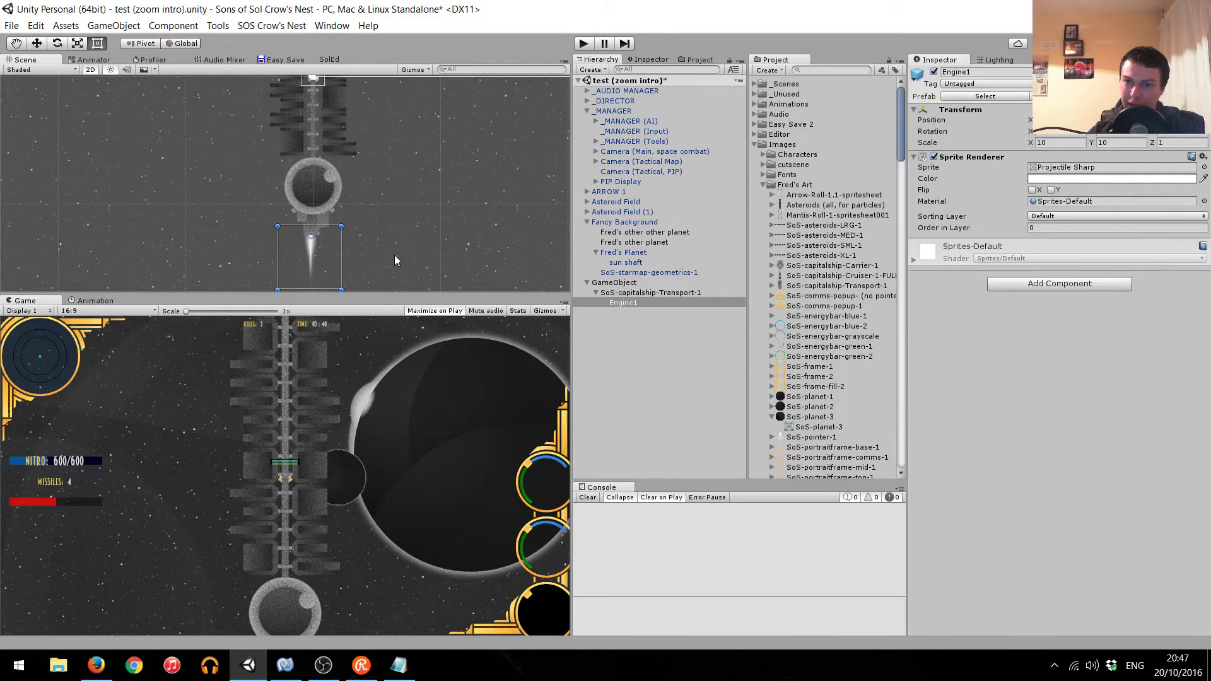
left_click(1078, 143)
type("15")
key("Tab")
type("15")
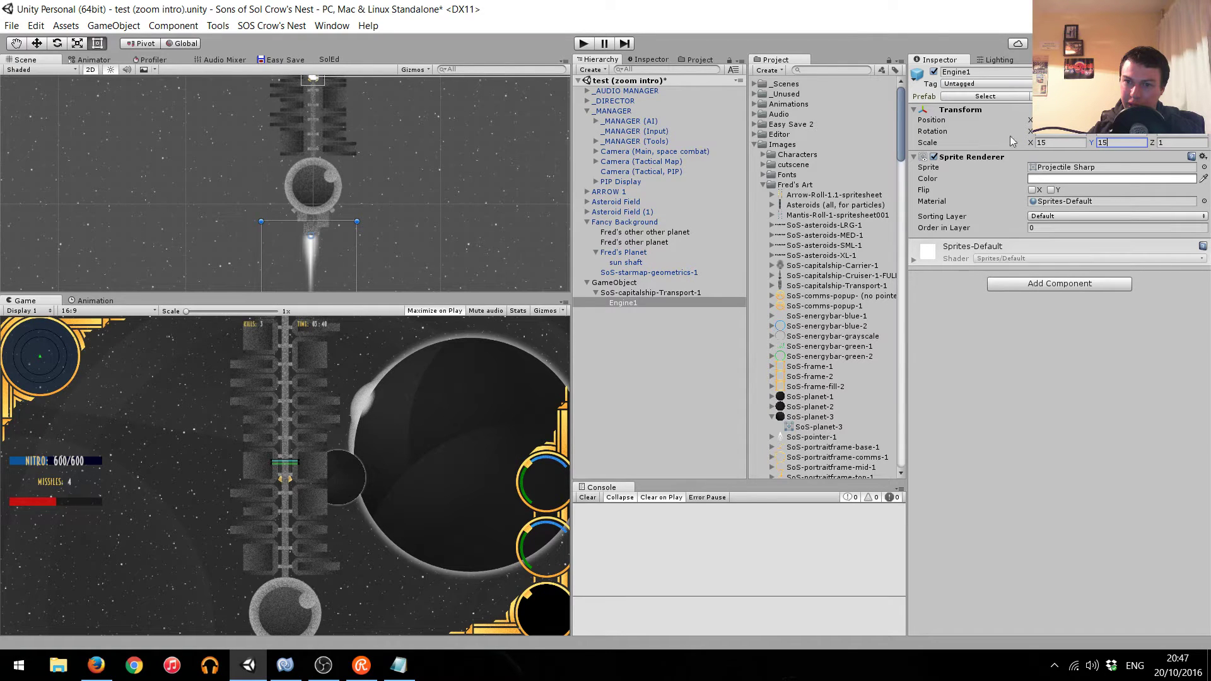
key("Return")
left_click_drag(310, 252, 313, 253)
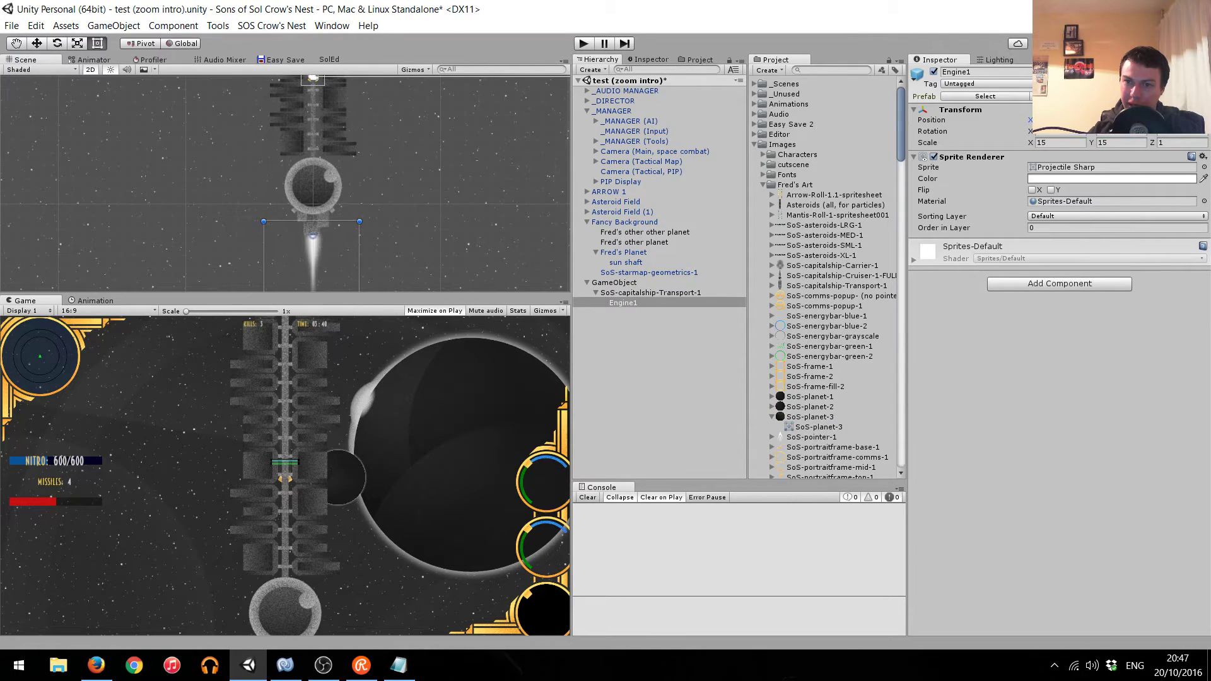
scroll(374, 263, "up", 1)
scroll(388, 263, "up", 1)
scroll(388, 263, "up", 3)
left_click(661, 292)
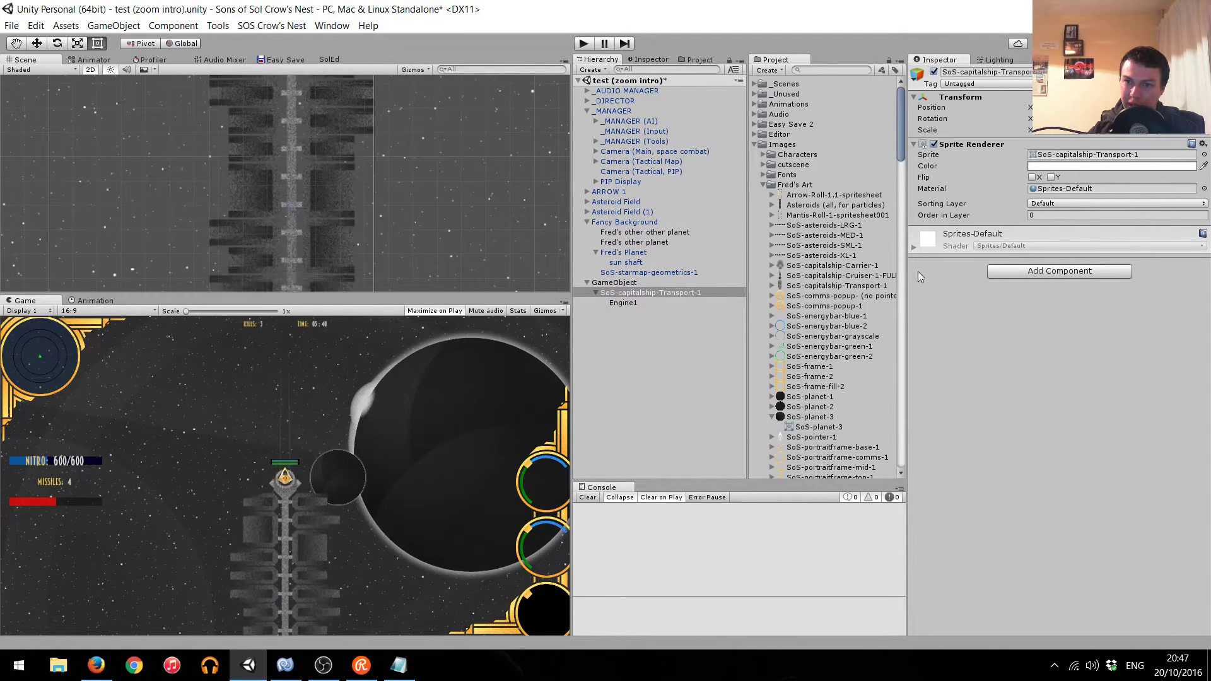
Duplicate SoS-capitalship-Transport-1 twice for three glowing transport ships under GameObject.
left_click(680, 293)
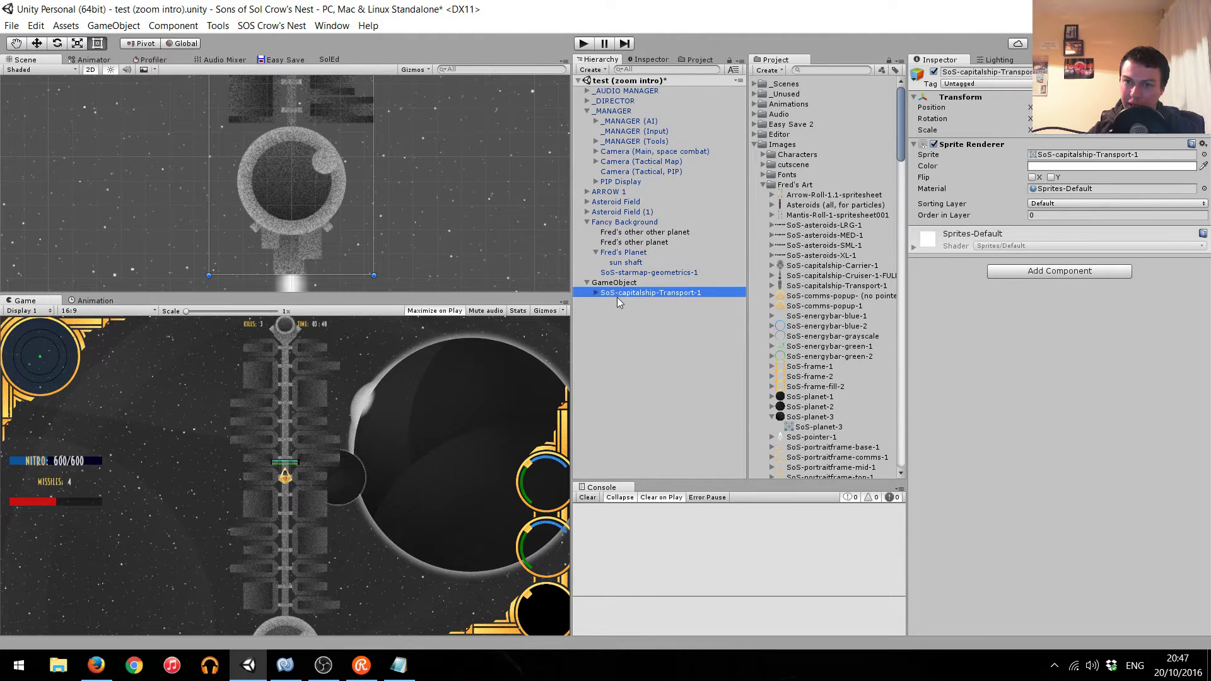
key("ctrl+d")
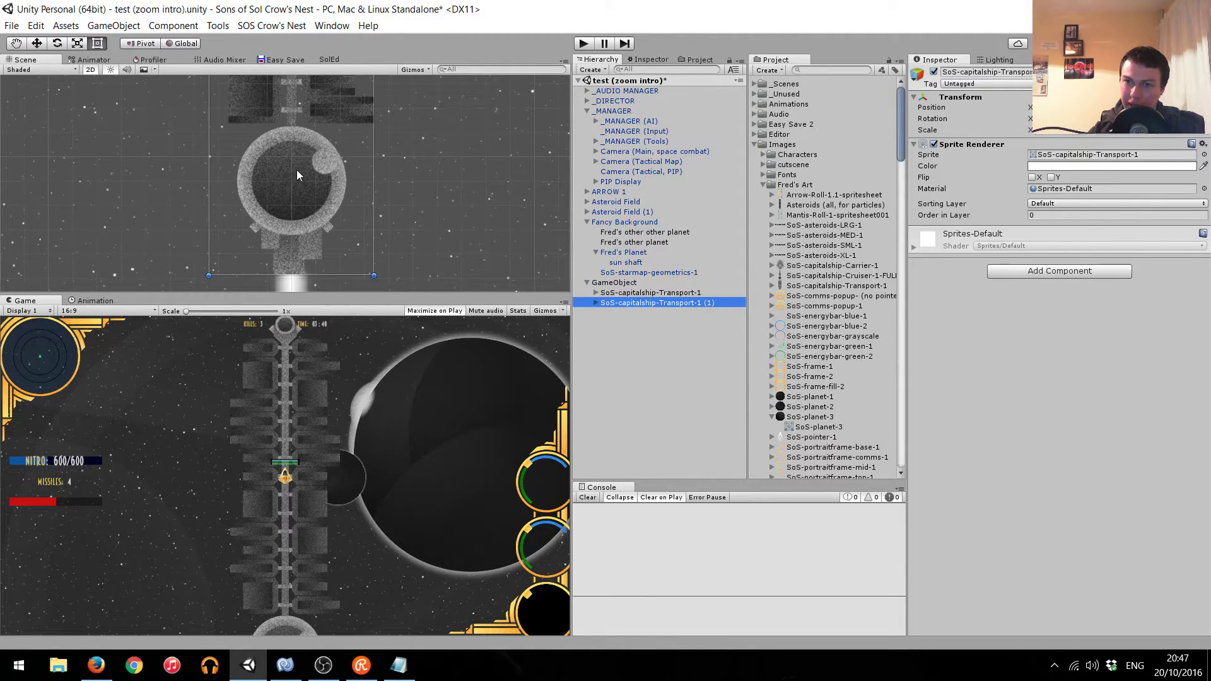
left_click(1119, 362)
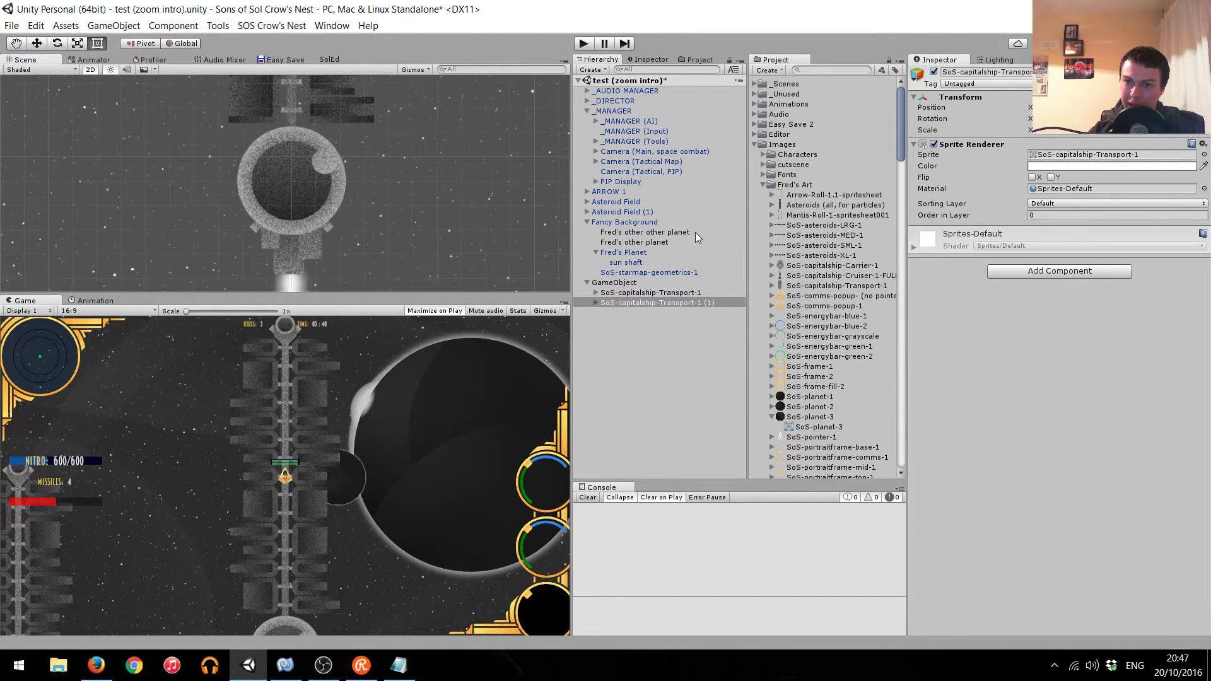
left_click(651, 306)
key("ctrl+d")
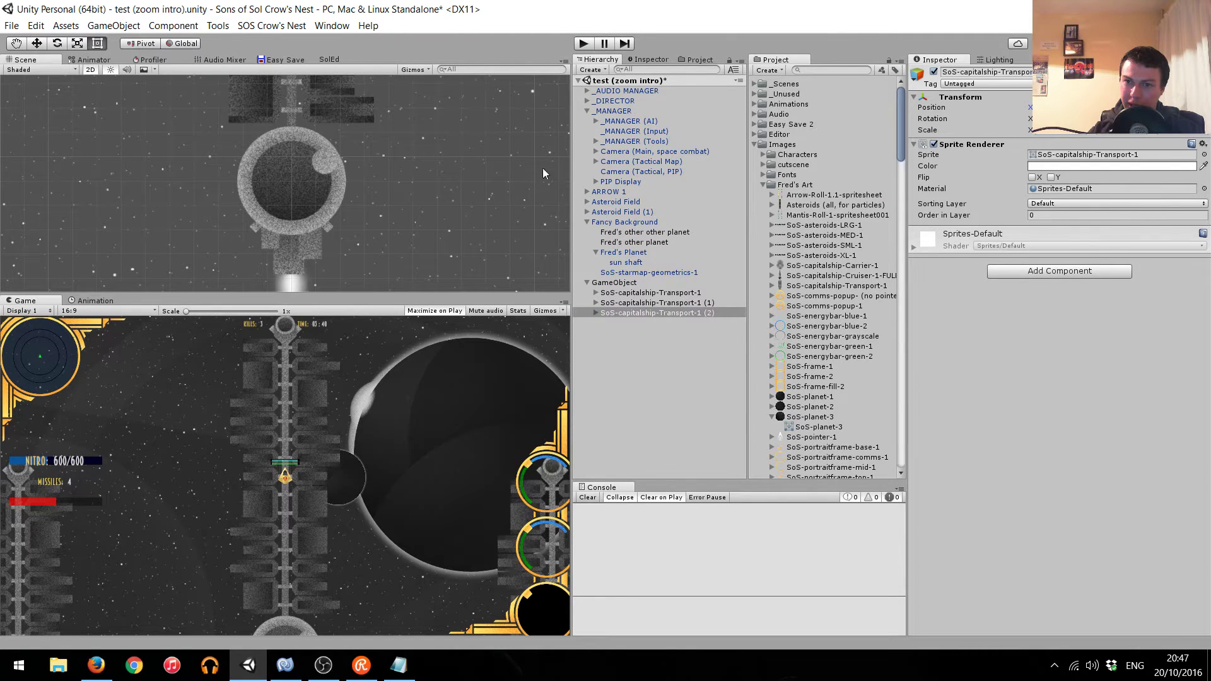
scroll(361, 219, "down", 4)
scroll(350, 206, "down", 2)
scroll(350, 205, "down", 2)
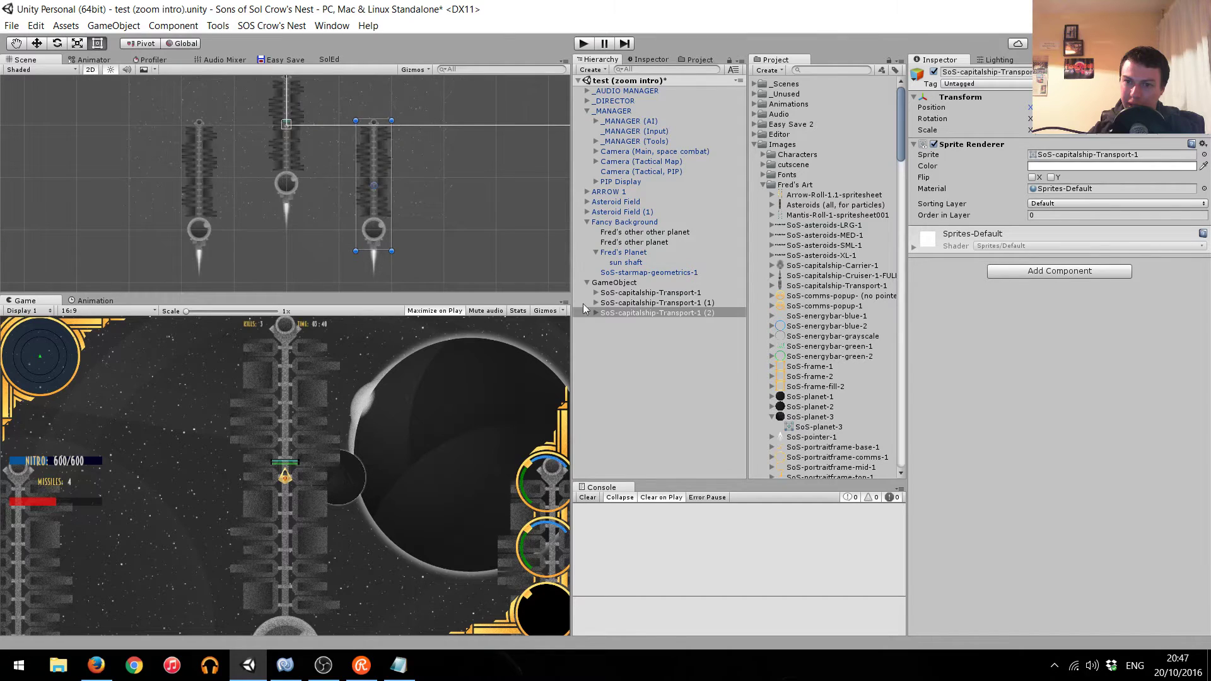
left_click(615, 282)
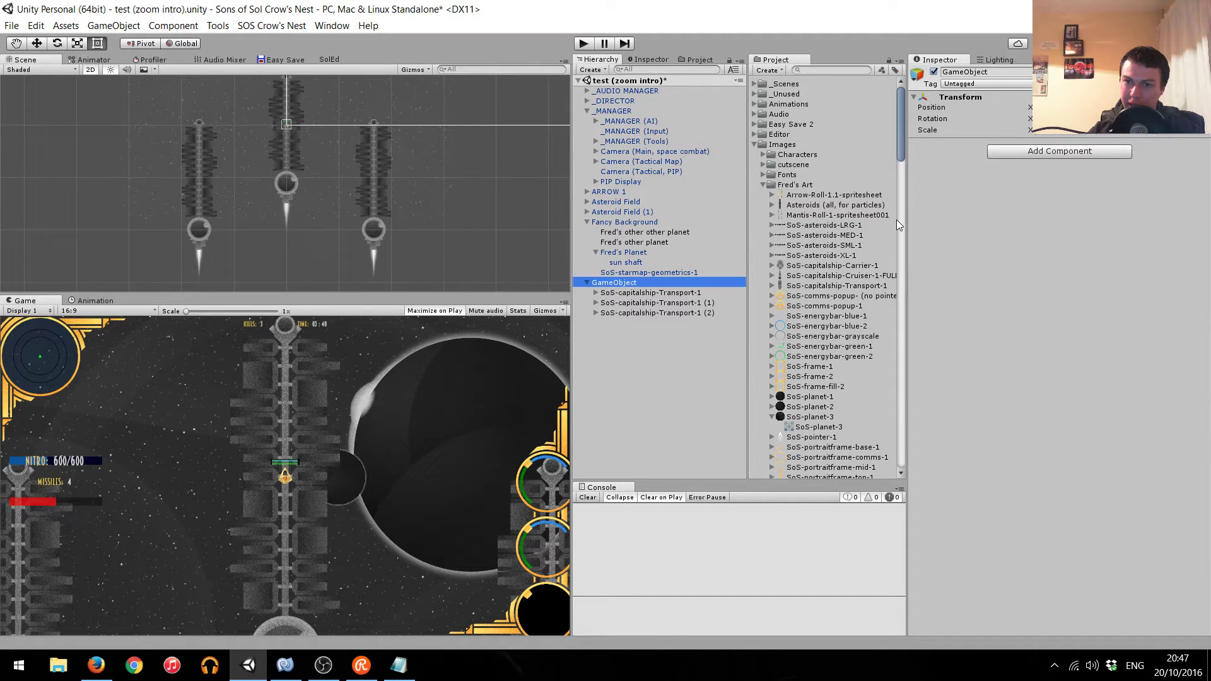
Check _DIRECTOR's Zoom Level Intro far point (-100, -600, -3600), reselect GameObject, and play-test.
left_click(628, 102)
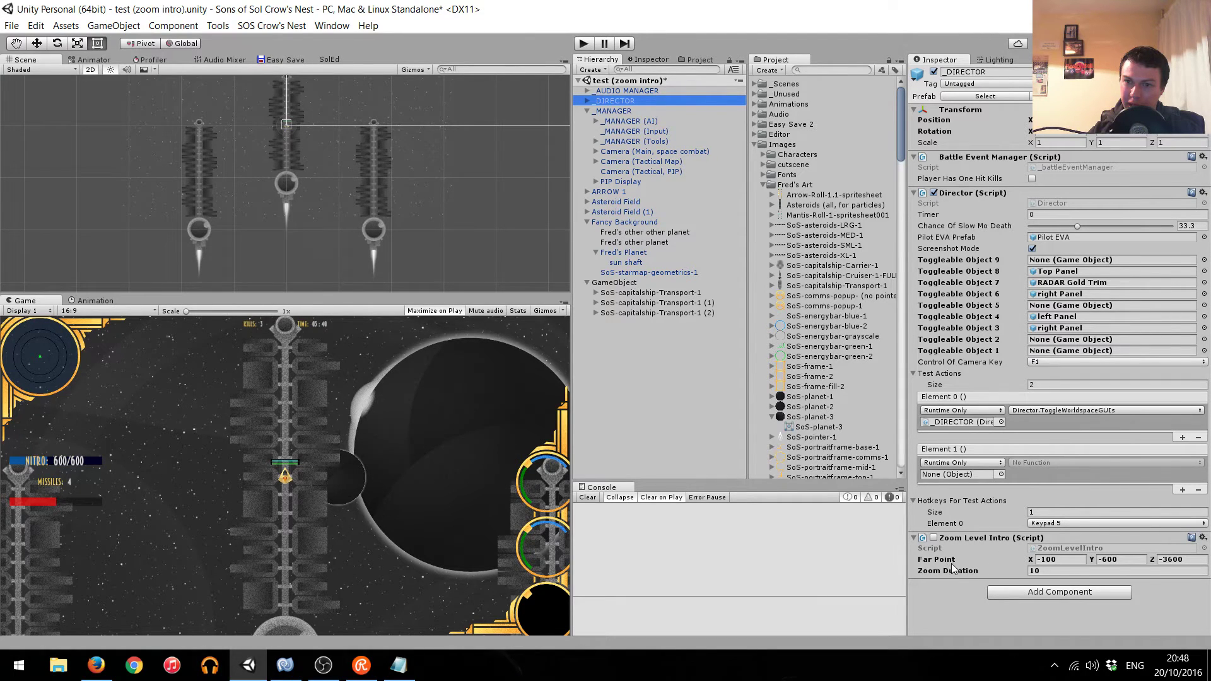
left_click(1140, 563)
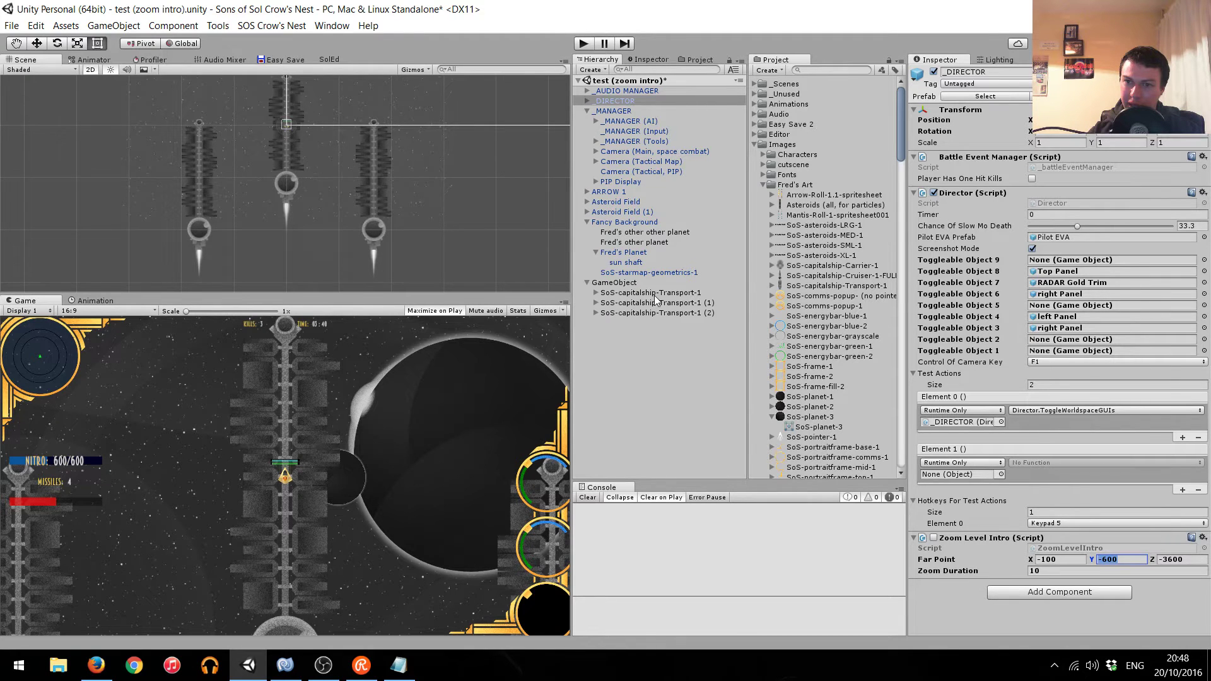
left_click(615, 283)
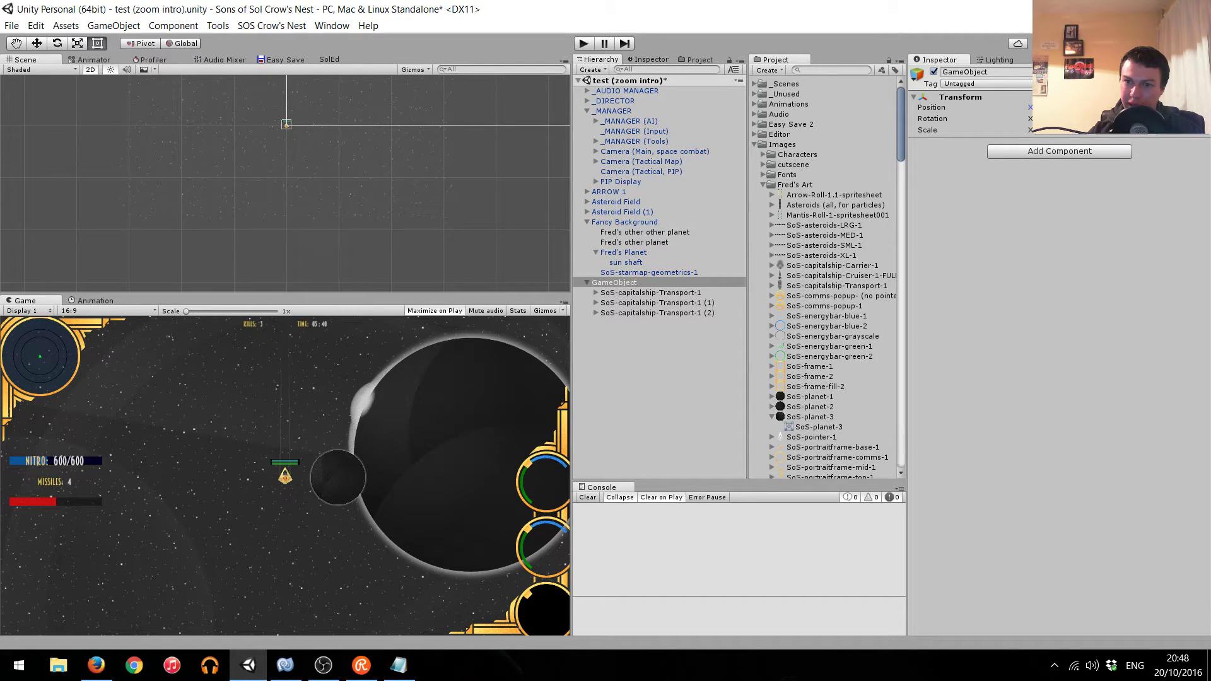
key("ctrl+p")
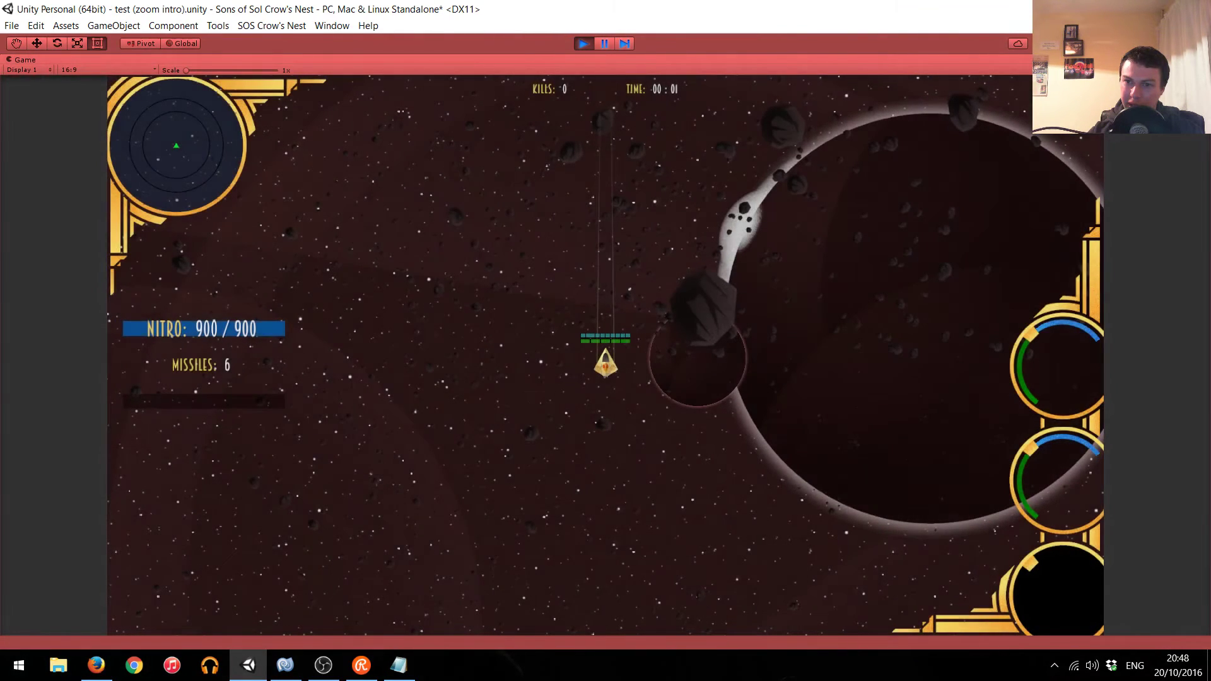
key("ctrl+p")
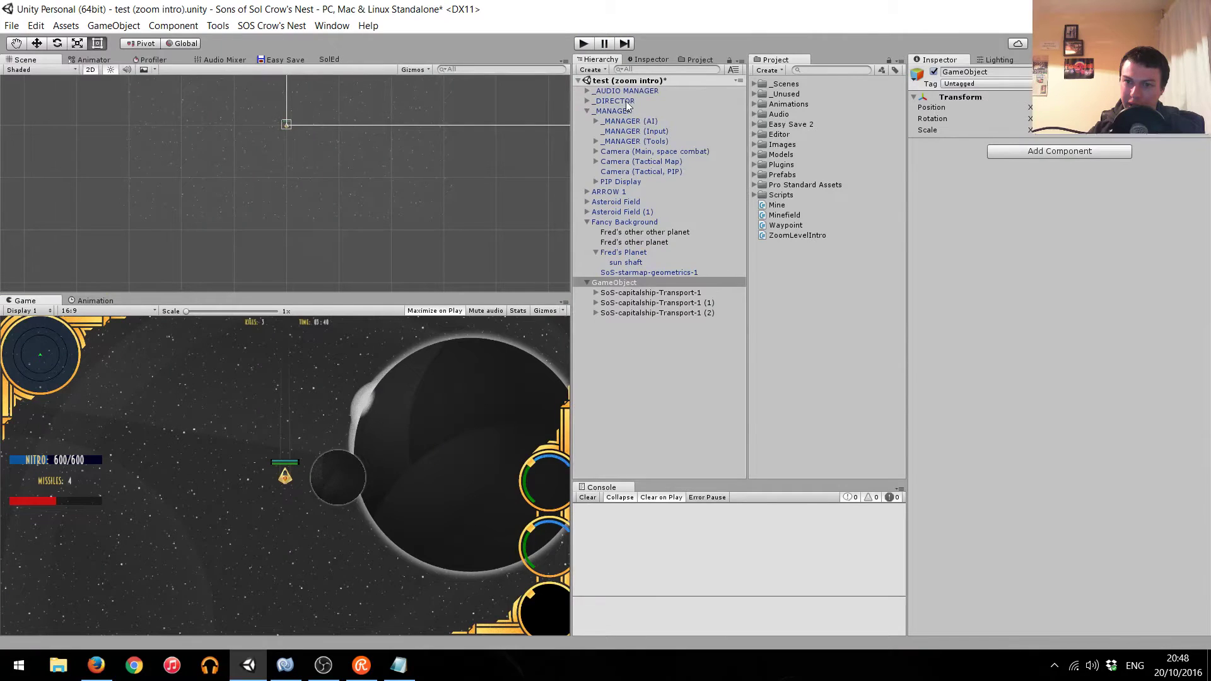
left_click(627, 102)
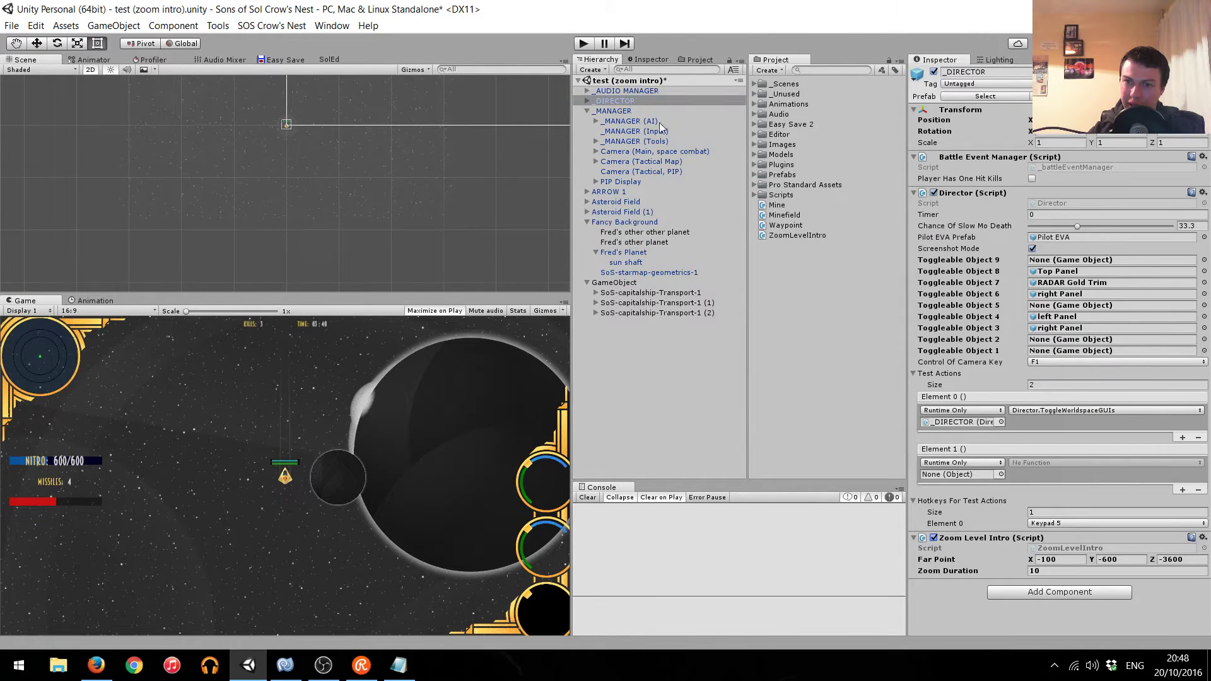
left_click(585, 43)
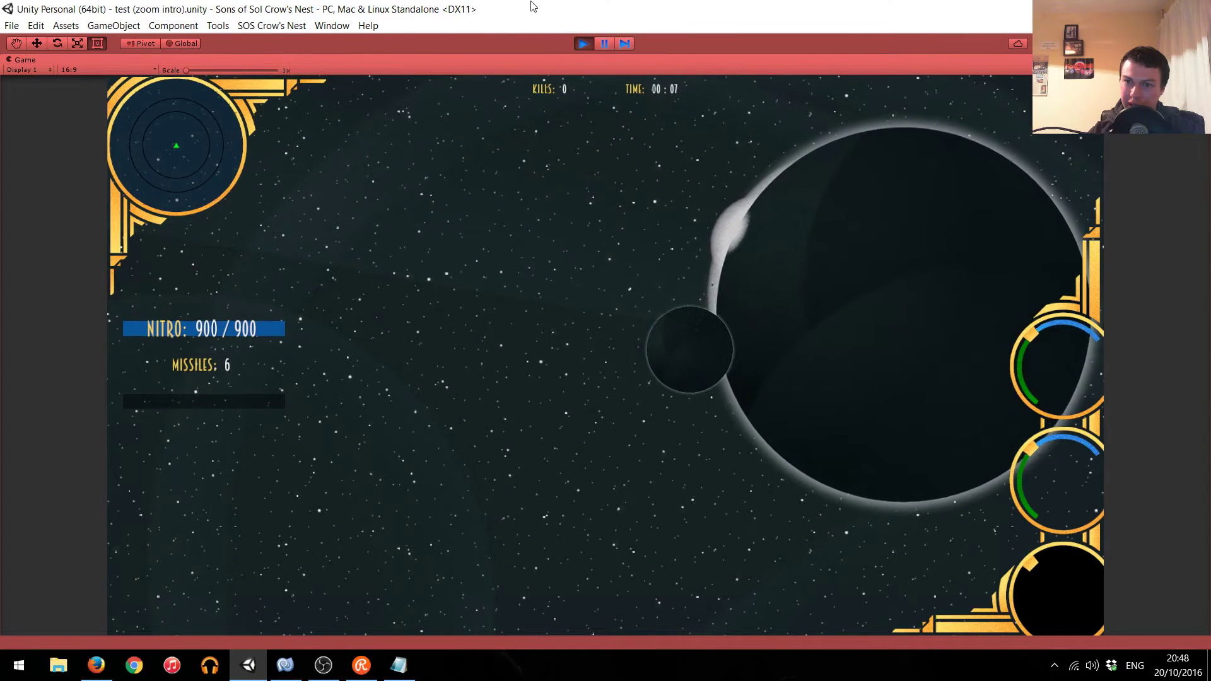
key("Escape")
key("Down")
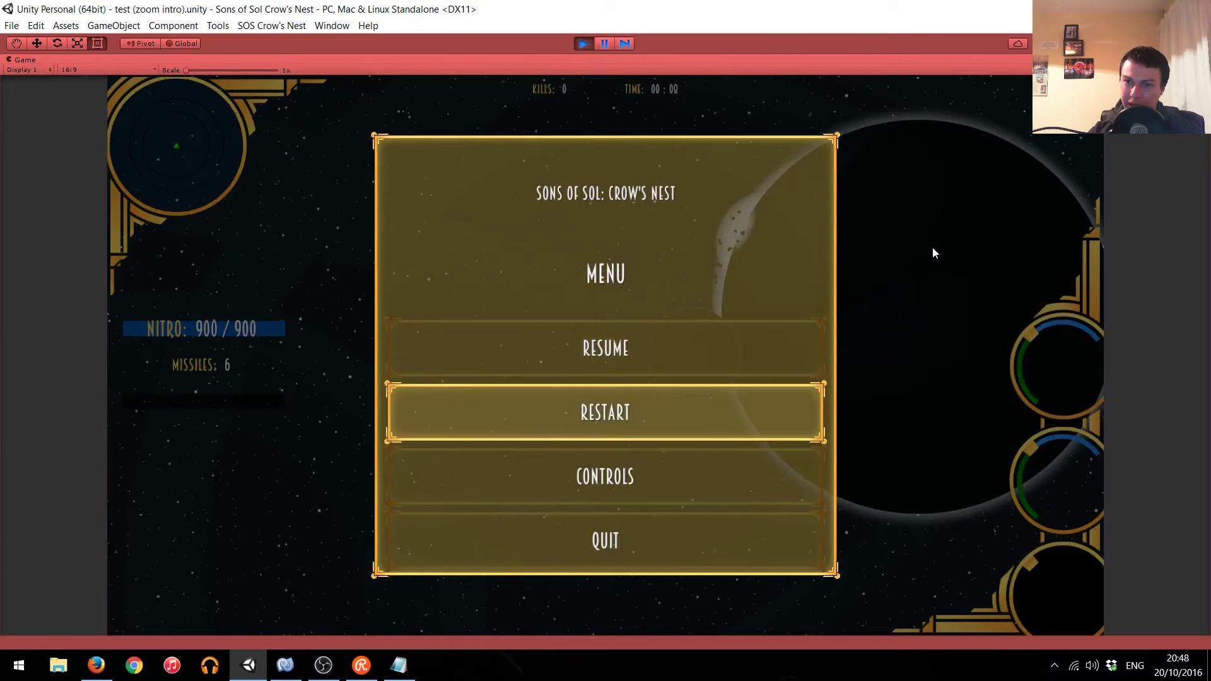
key("Return")
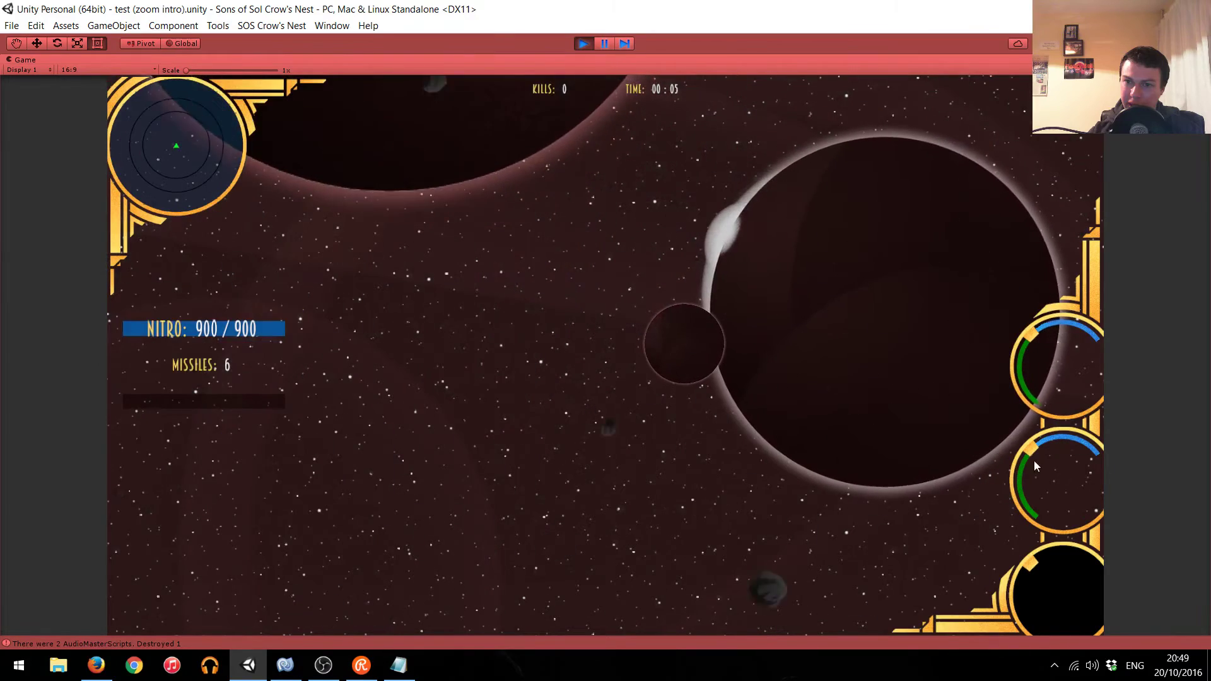
key("Escape")
key("Down")
key("Return")
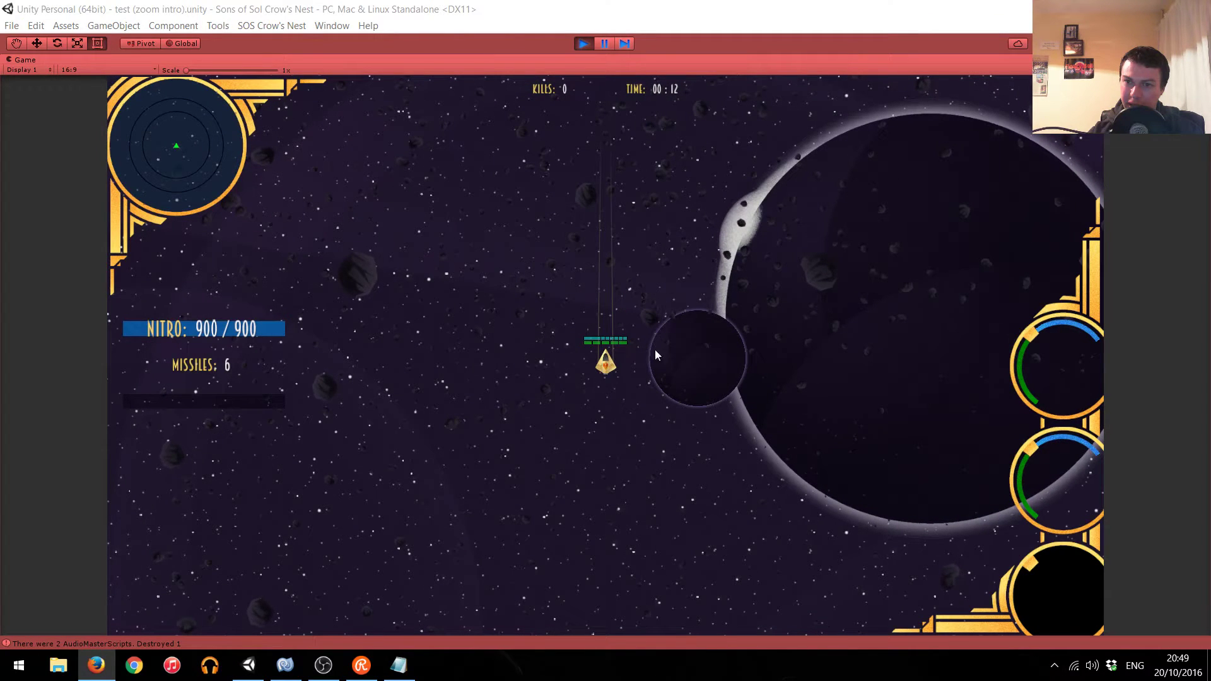
left_click(717, 455)
key("Escape")
left_click(717, 454)
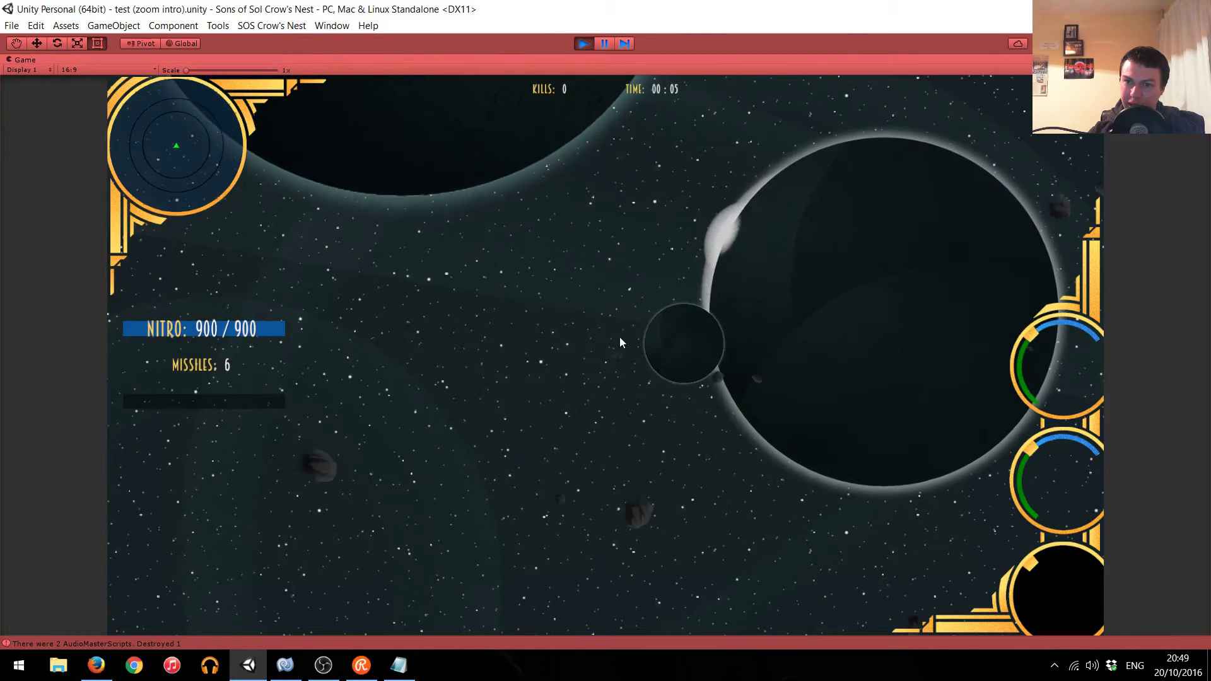
left_click(582, 44)
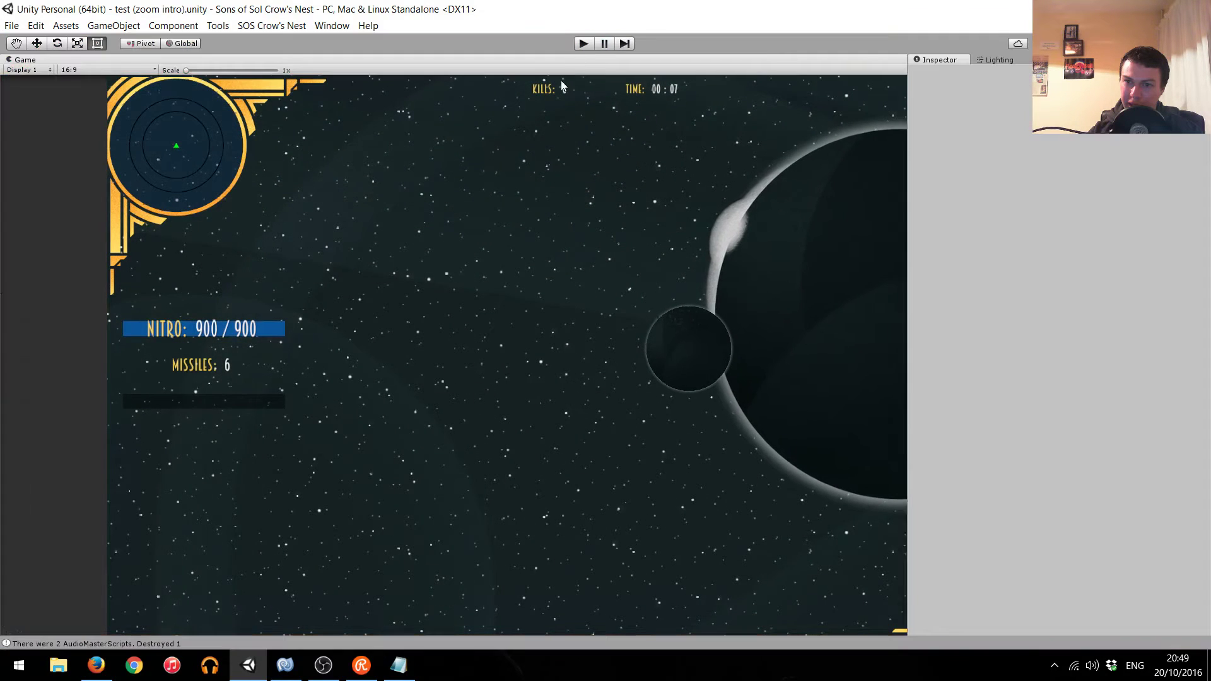
left_click(618, 282)
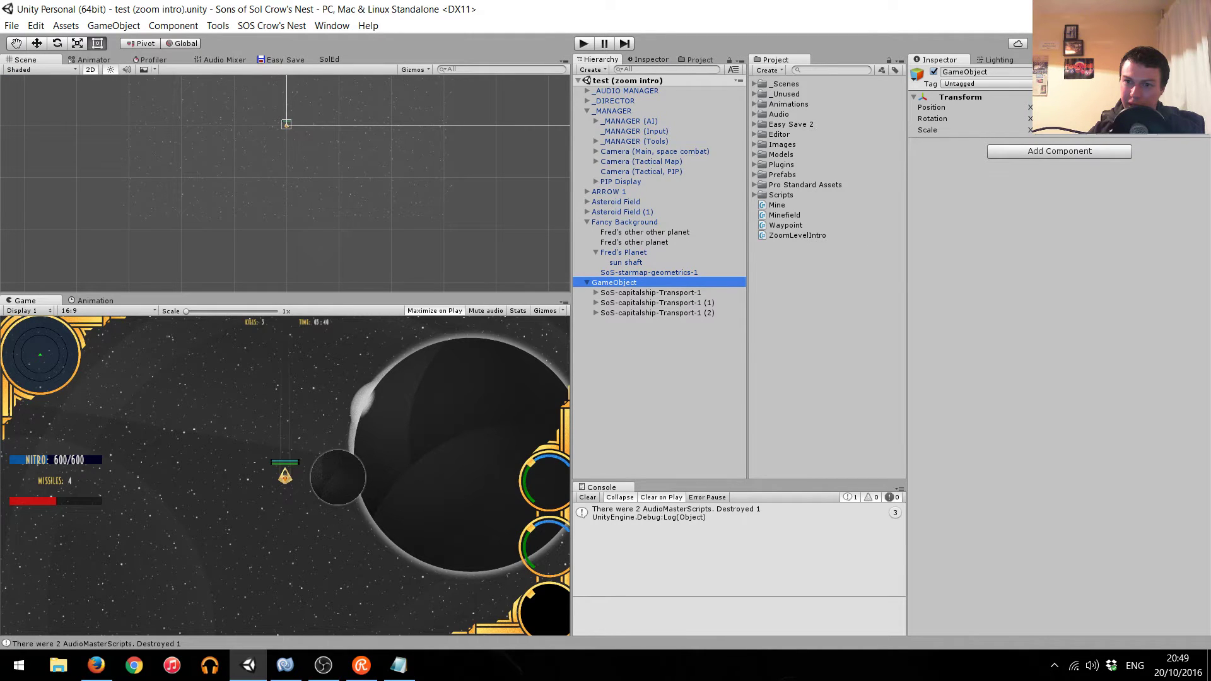
Attach Mover Basic to the convoy GameObject with Speed Y 6 and start a test run.
left_click(1071, 154)
type("move")
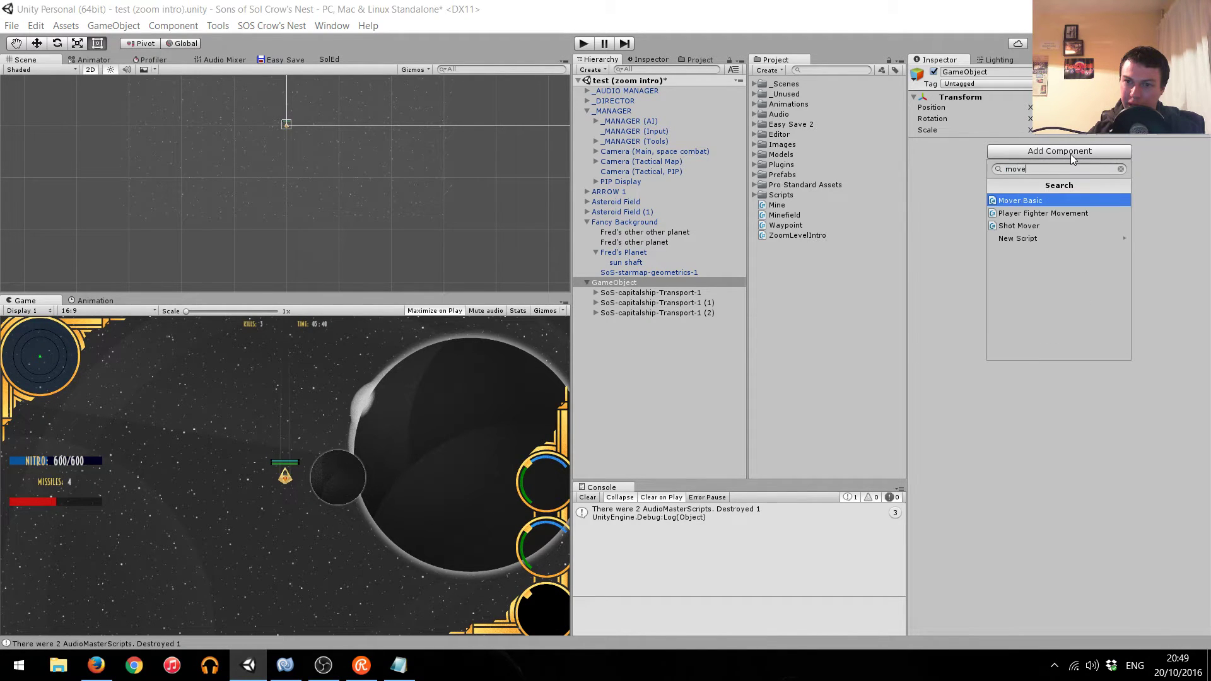
key("Return")
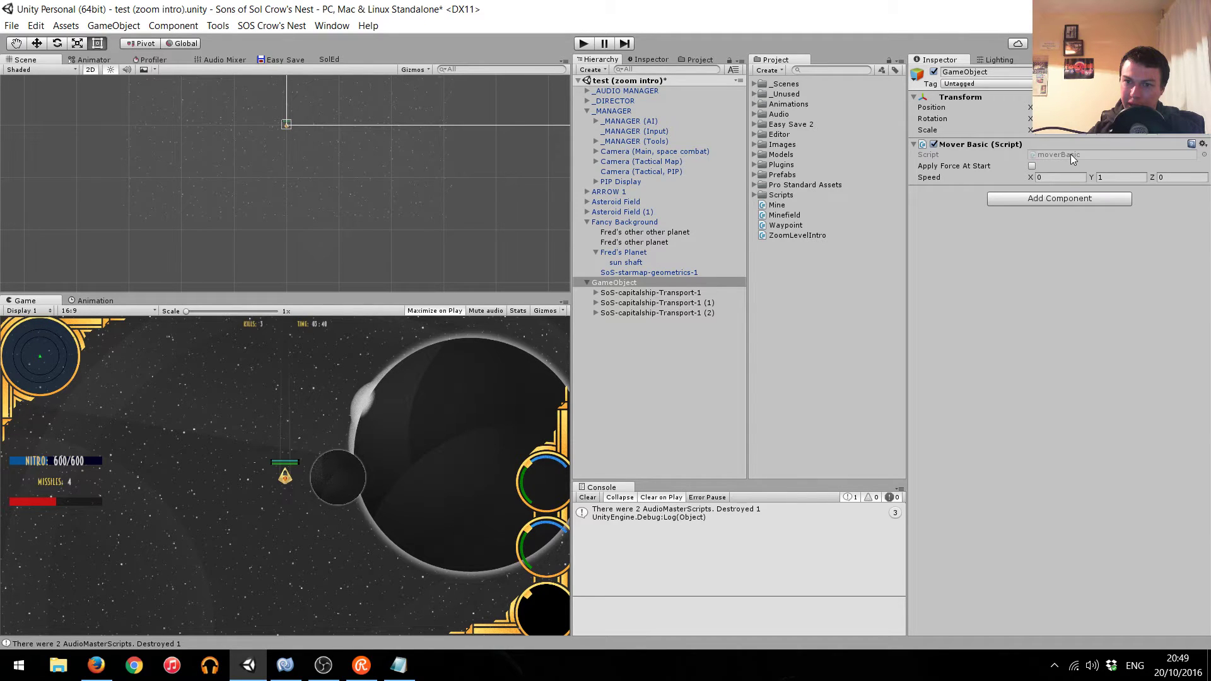
left_click(1108, 176)
type("10")
key("BackSpace")
key("BackSpace")
type("6")
left_click(583, 43)
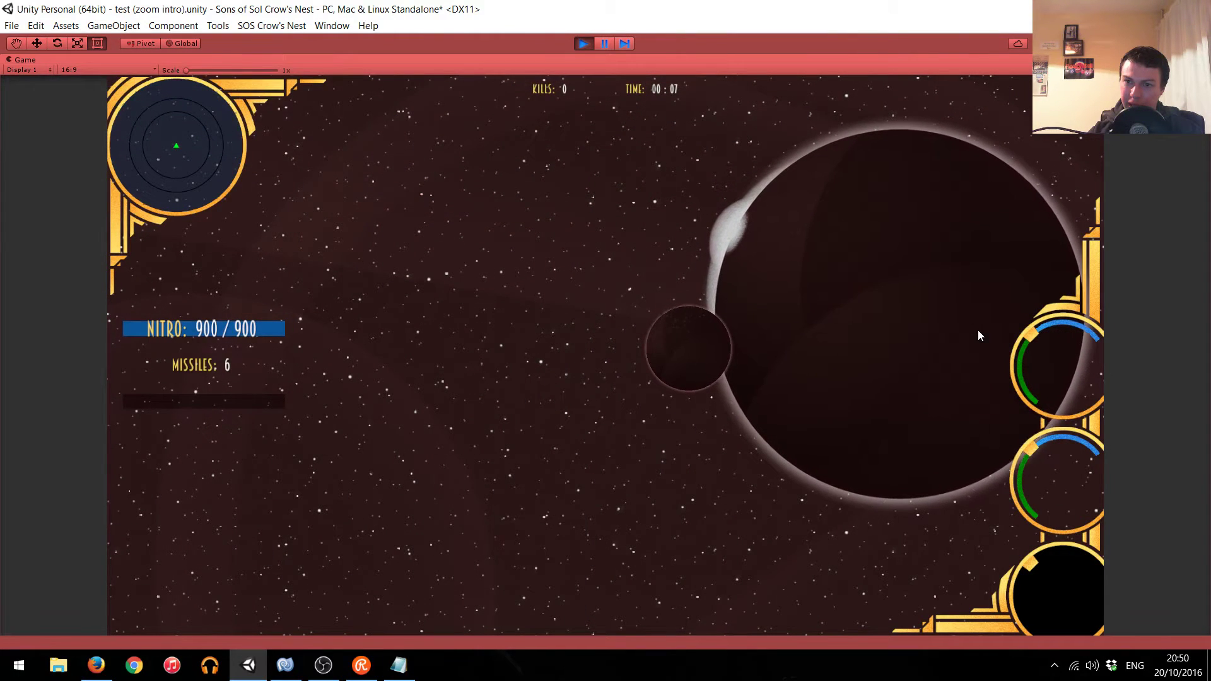
Toggle play mode several times to watch the moving convoy in the zoom intro.
key("ctrl+p")
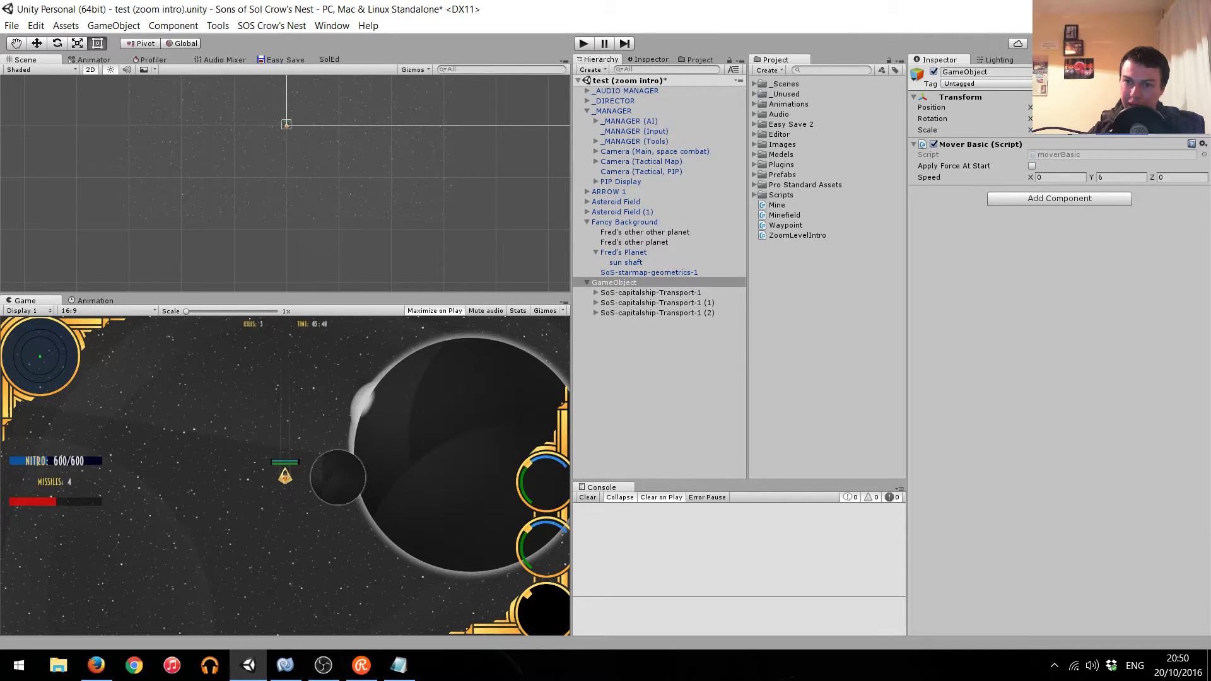
key("ctrl+p")
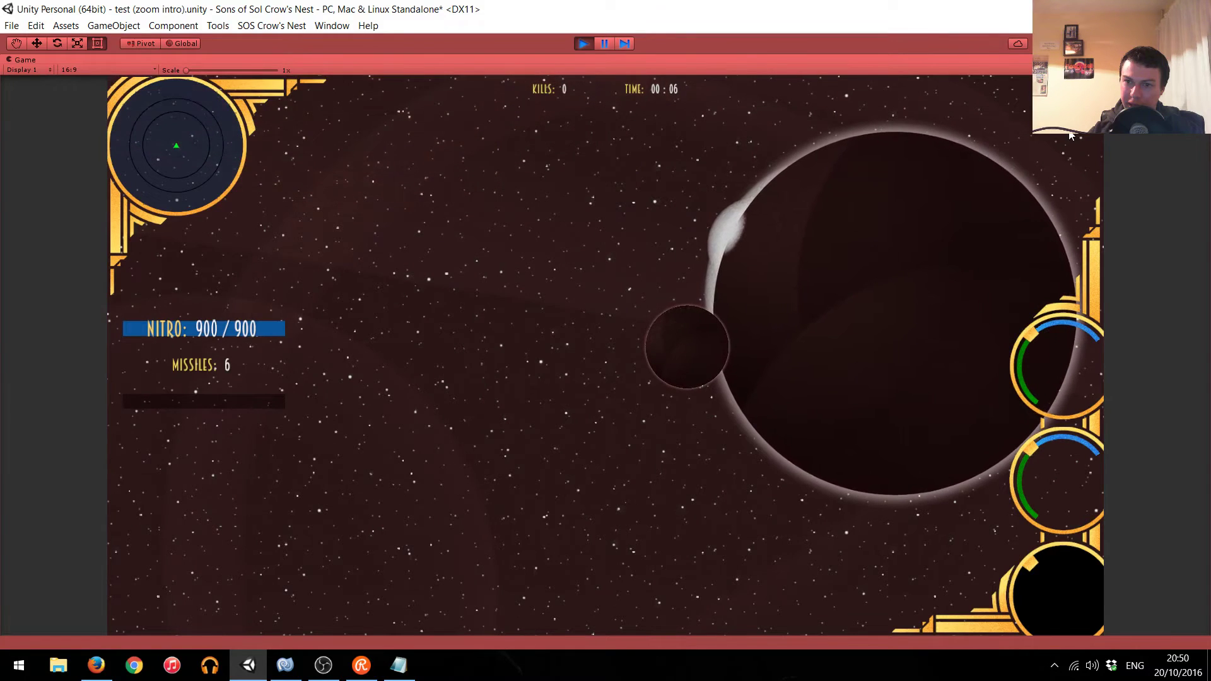
key("ctrl+p")
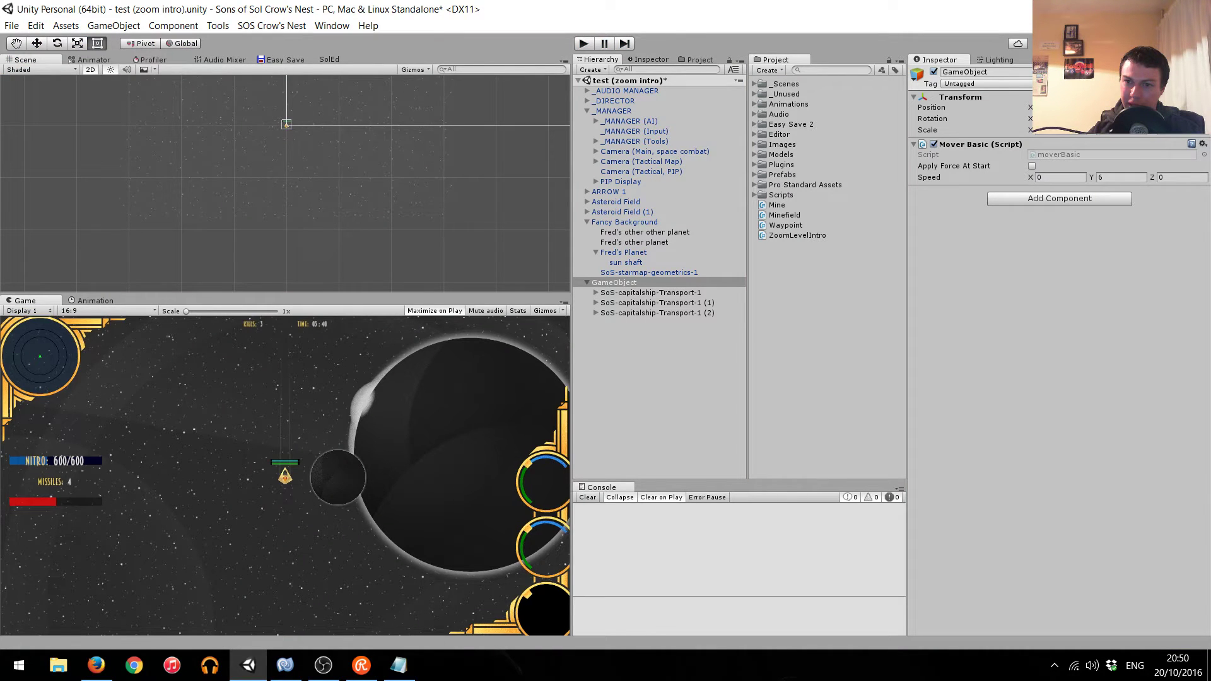
key("ctrl+p")
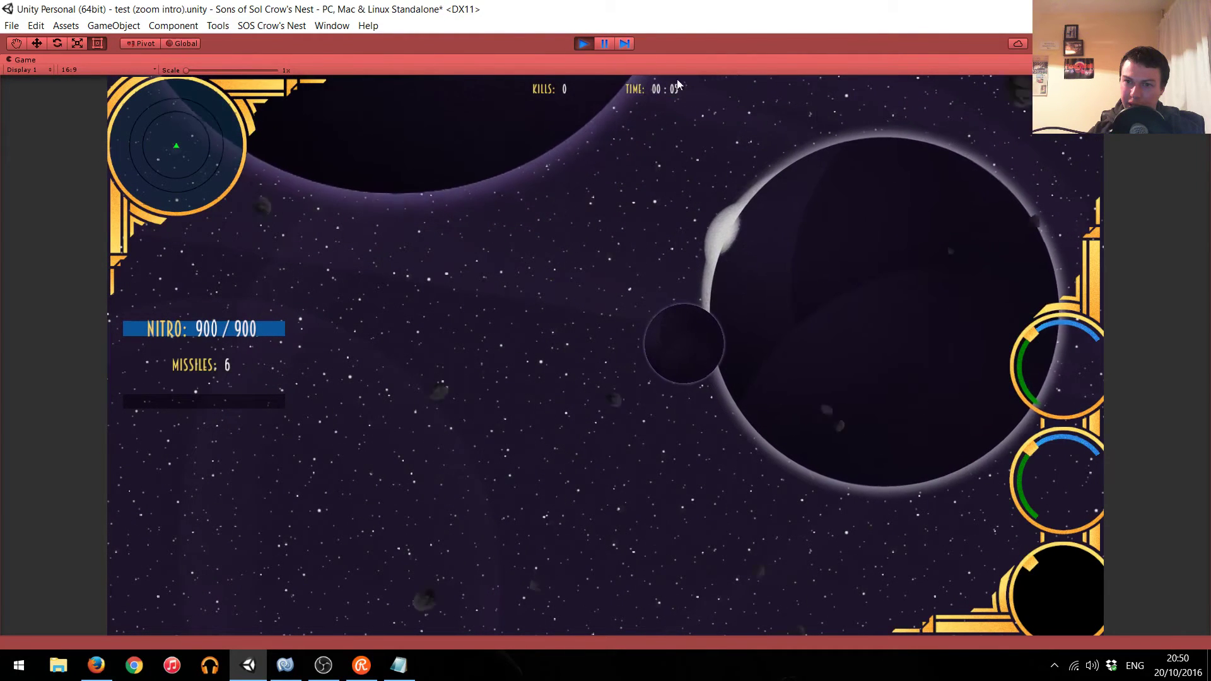
left_click(587, 44)
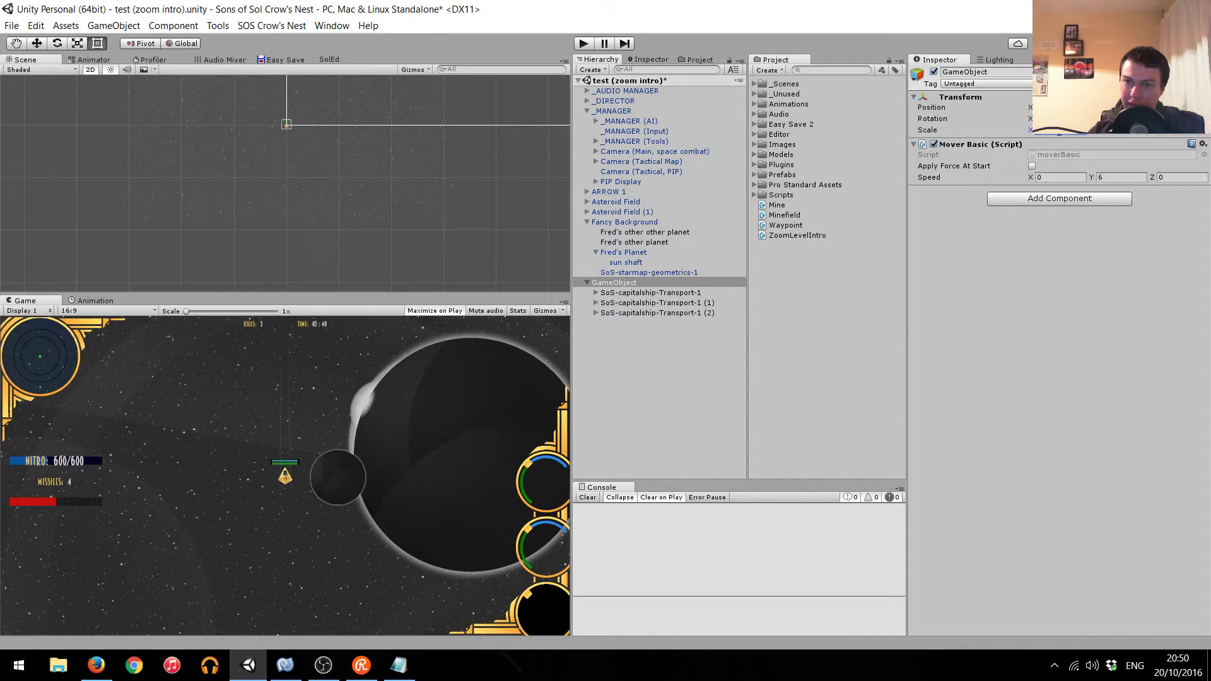
key("ctrl+p")
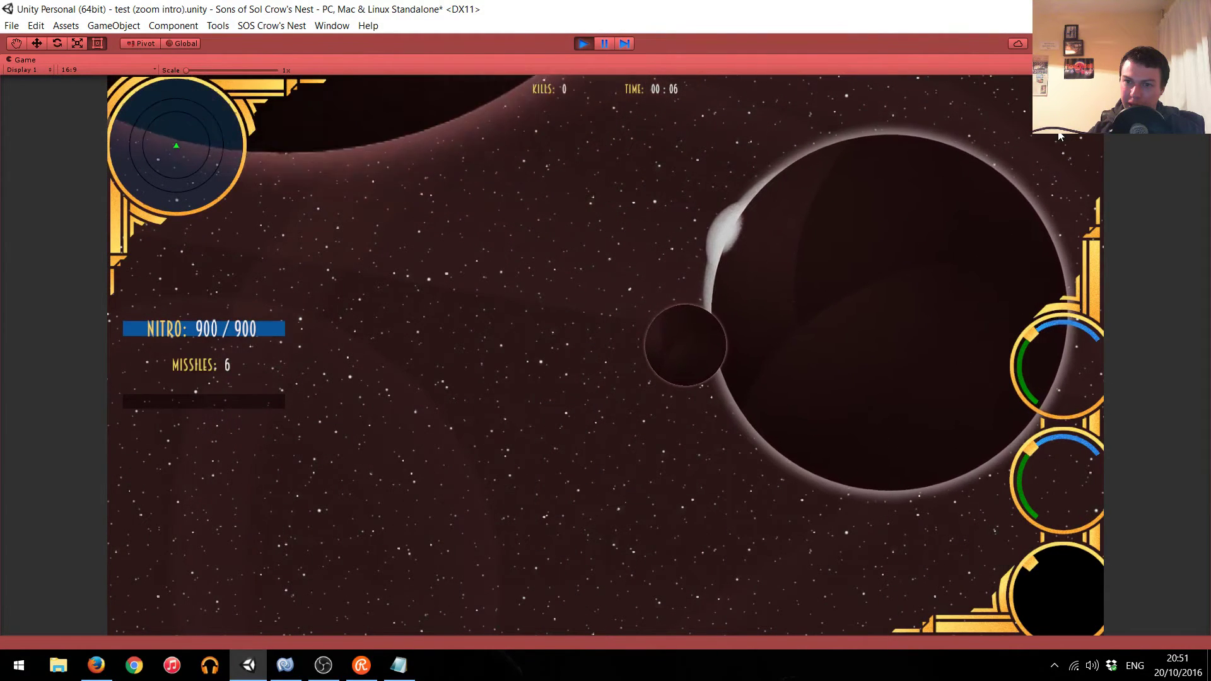
Restart the zoom intro run from the beginning, then stop it to return to editing.
key("ctrl+p")
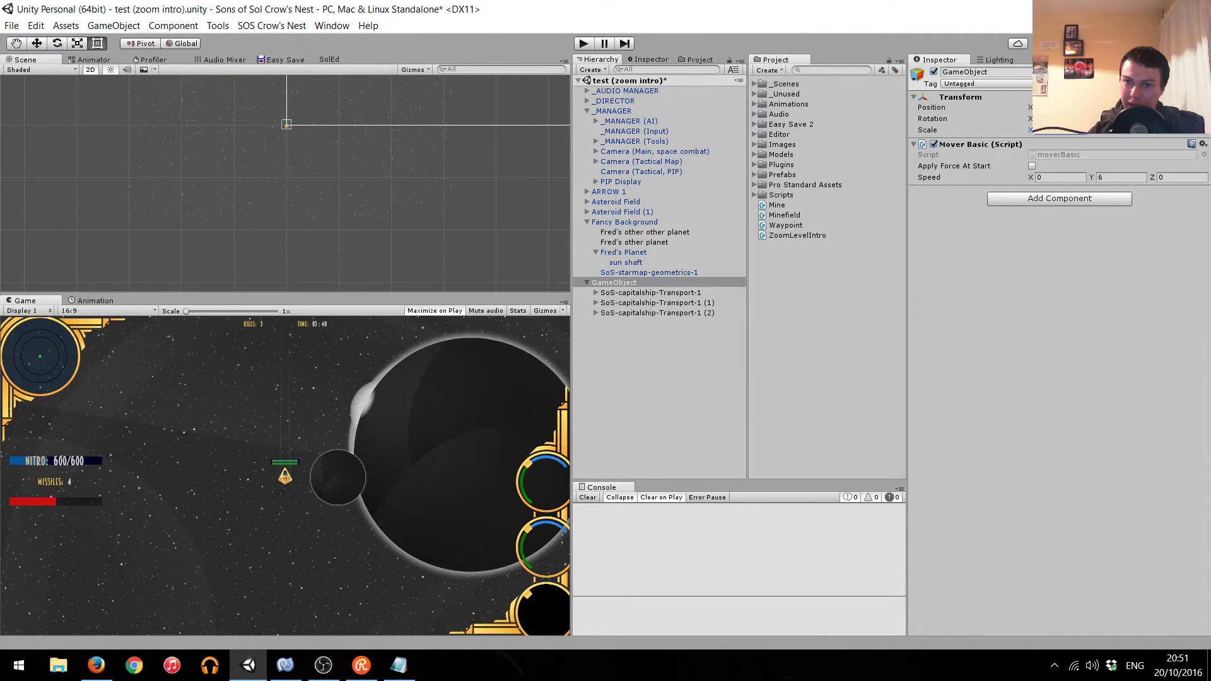
key("ctrl+p")
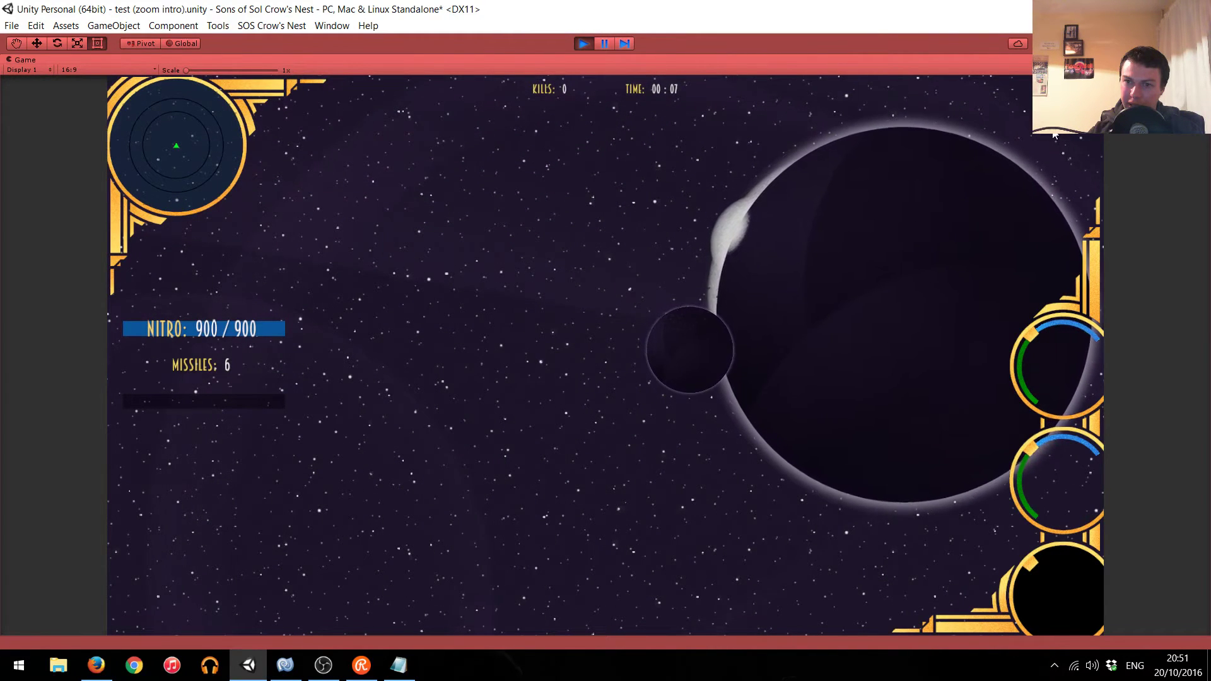
left_click(589, 44)
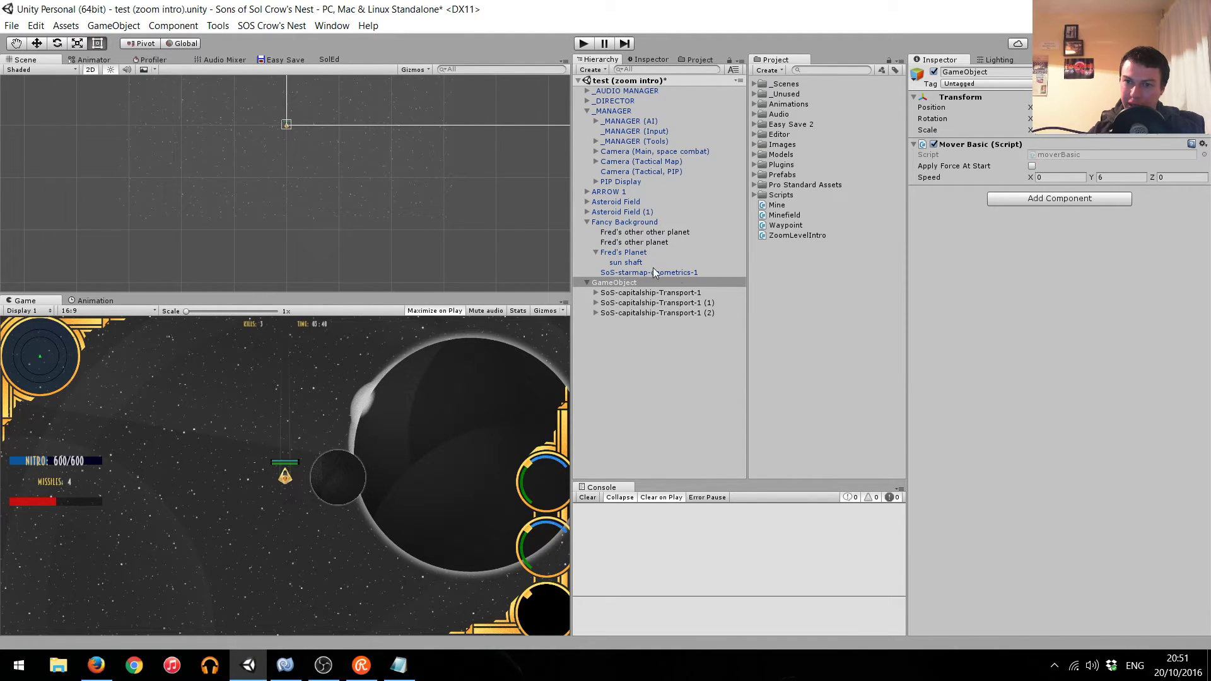
left_click(646, 101)
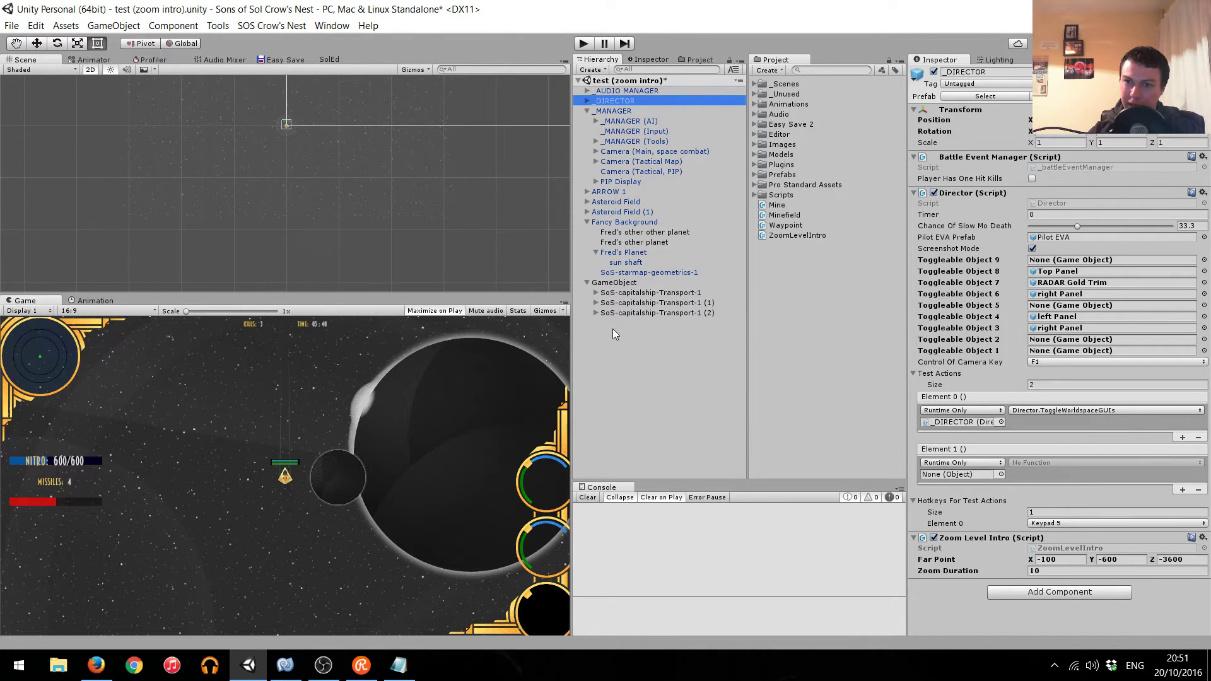
left_click(621, 283)
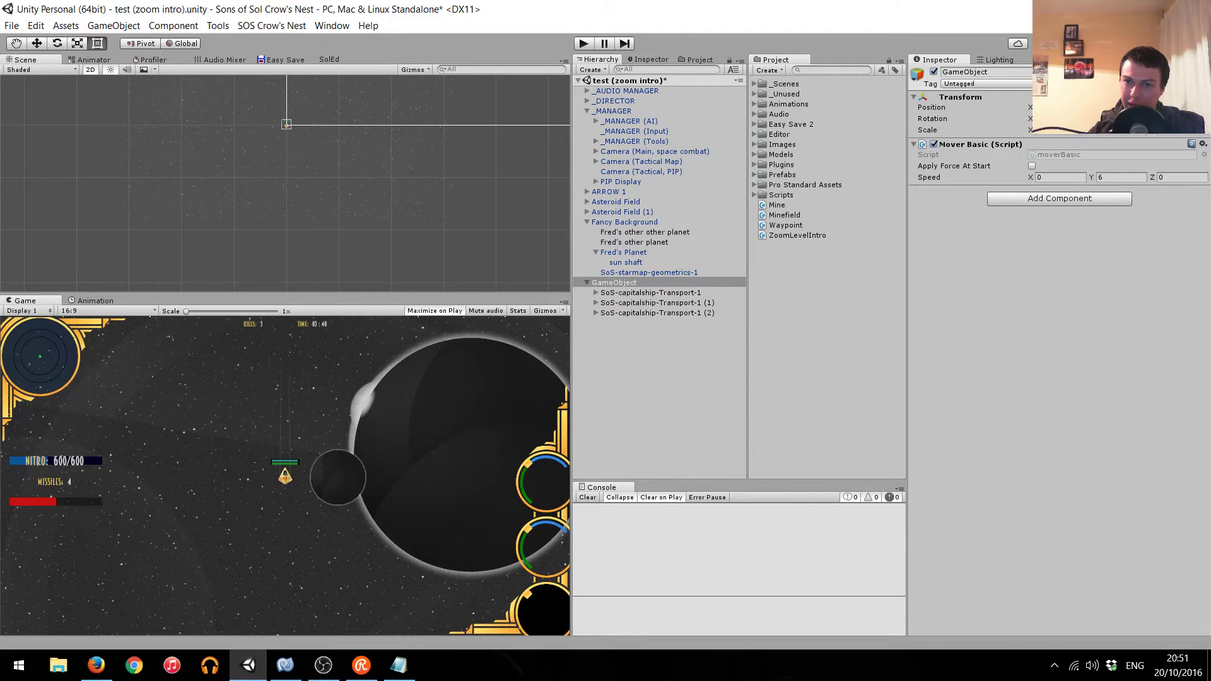
key("ctrl+p")
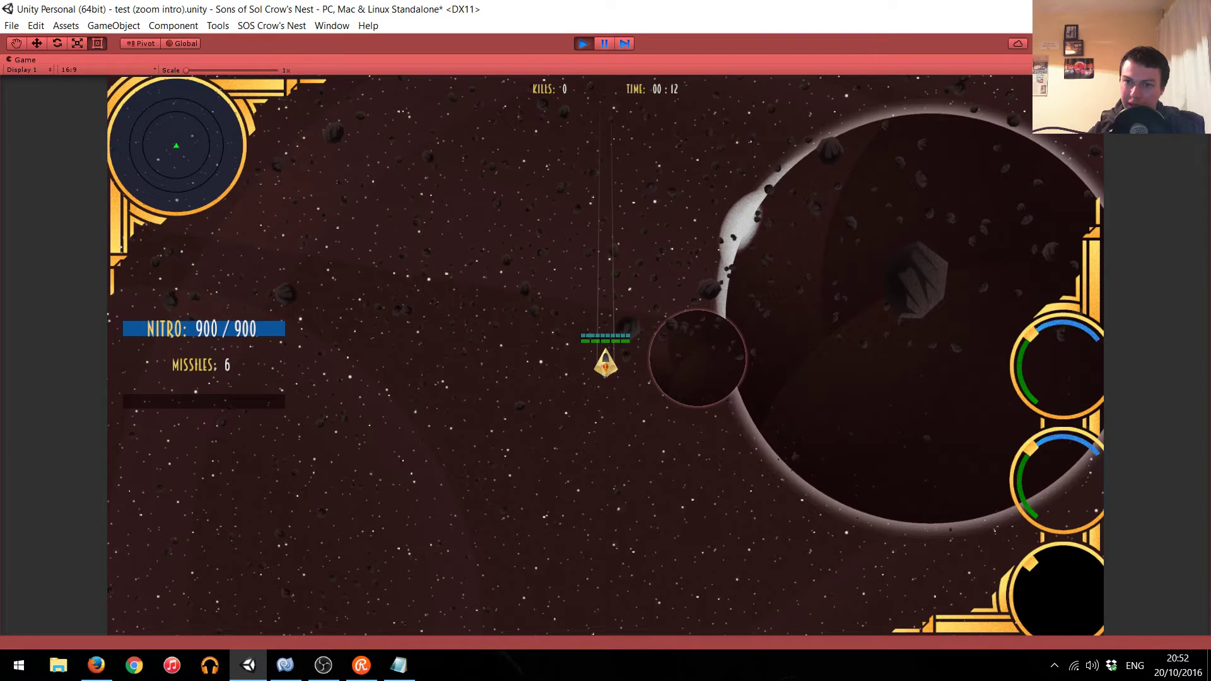
left_click(586, 45)
left_click(584, 43)
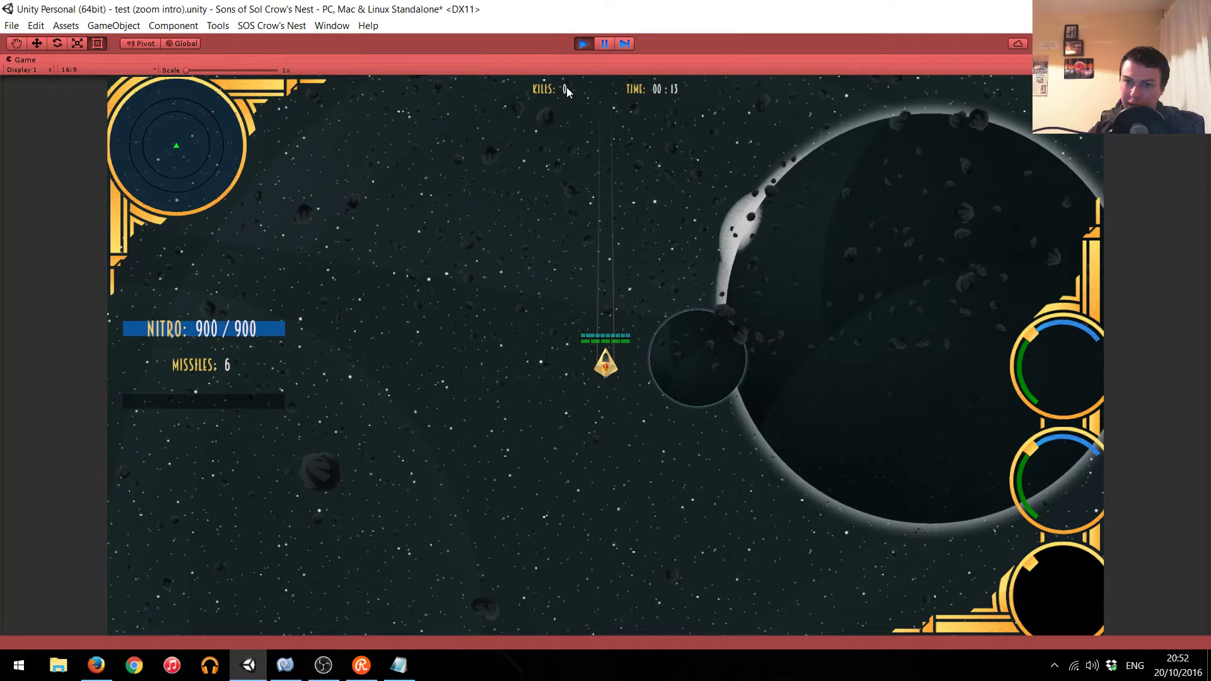
left_click(582, 44)
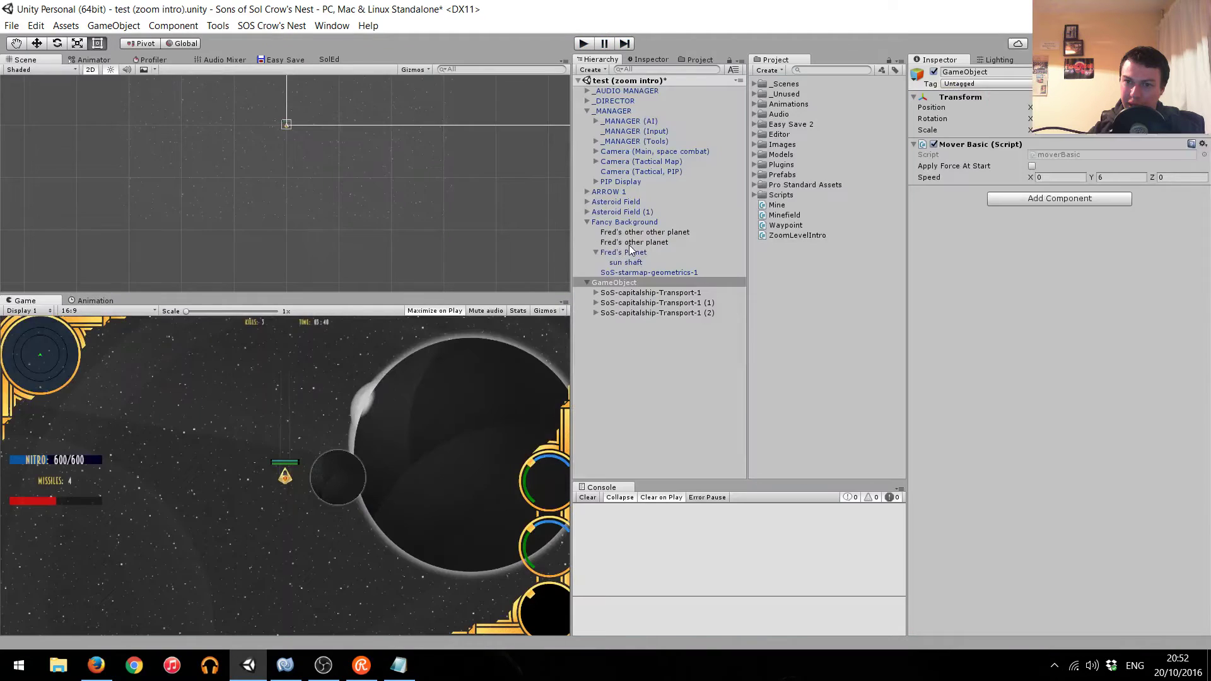
Rename the transport ships' parent GameObject to Convoy.
left_click(607, 283)
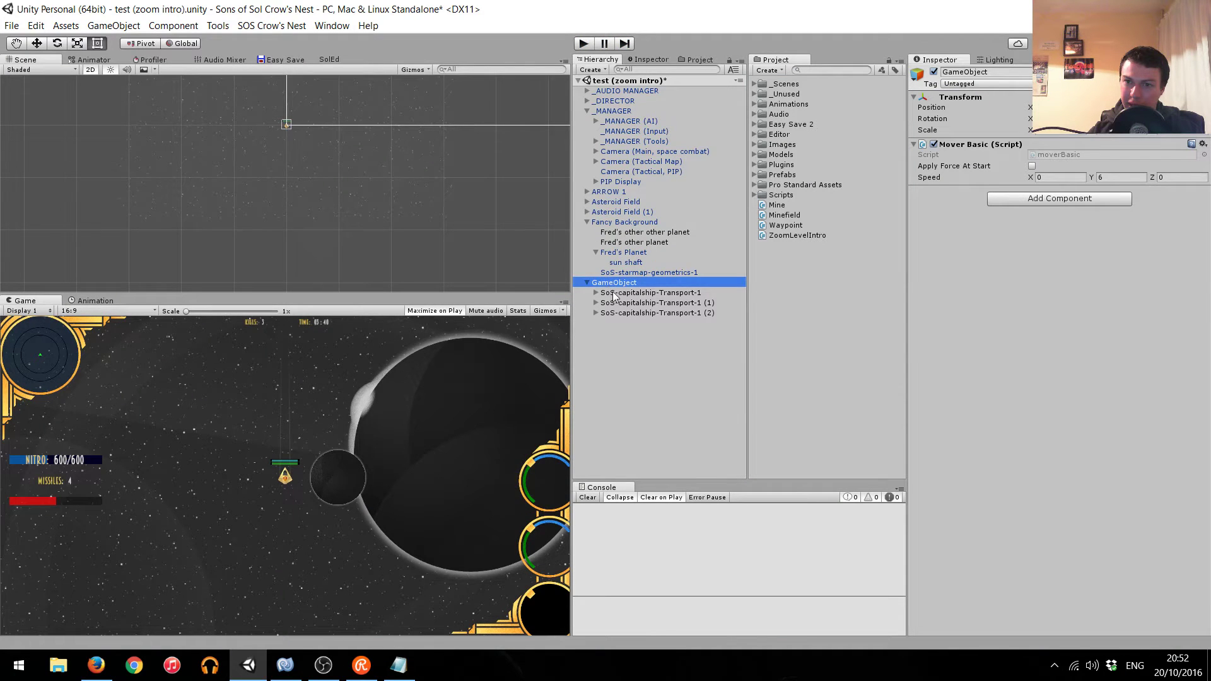
key("F2")
type("Convoy")
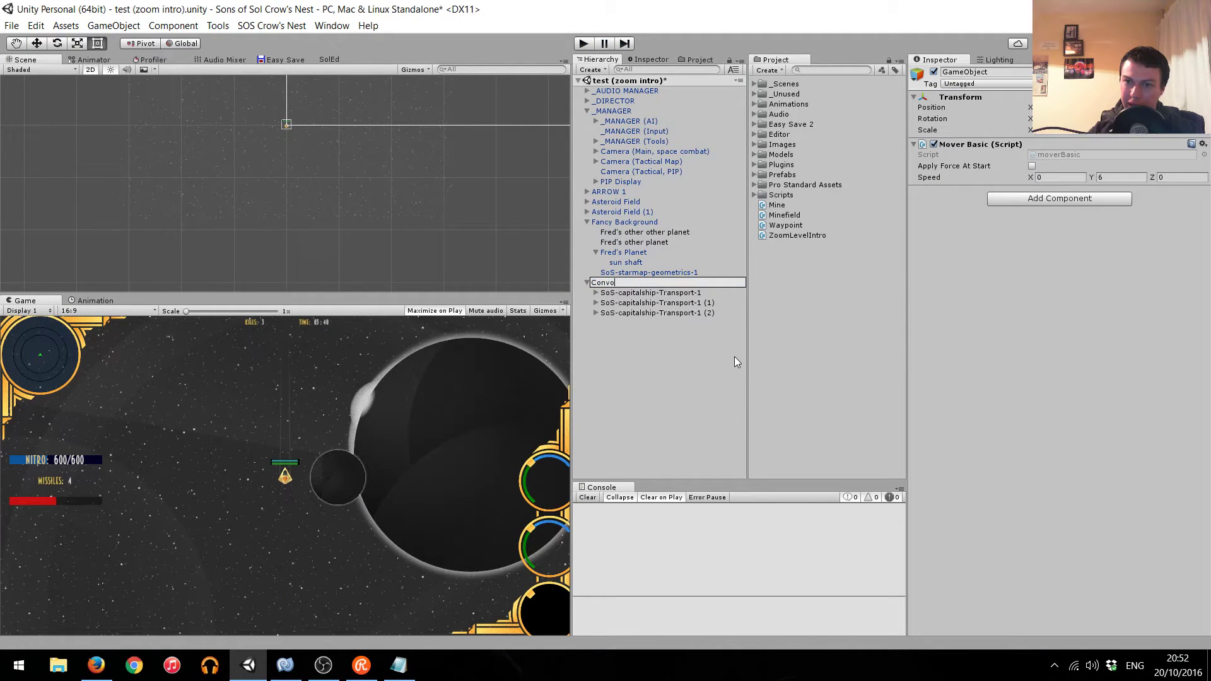
key("Return")
Collapse Convoy and Fancy Background in the Hierarchy and bring up ZoomLevelIntro.cs in MonoDevelop.
key("Left")
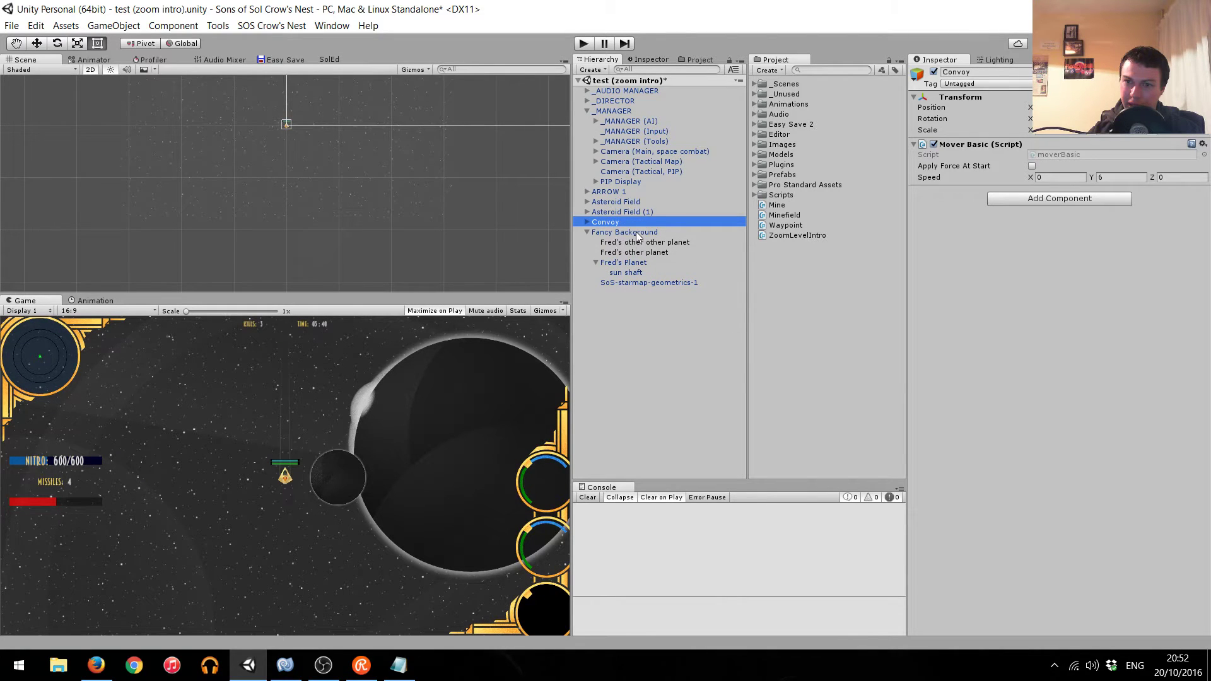
left_click(636, 232)
key("Left")
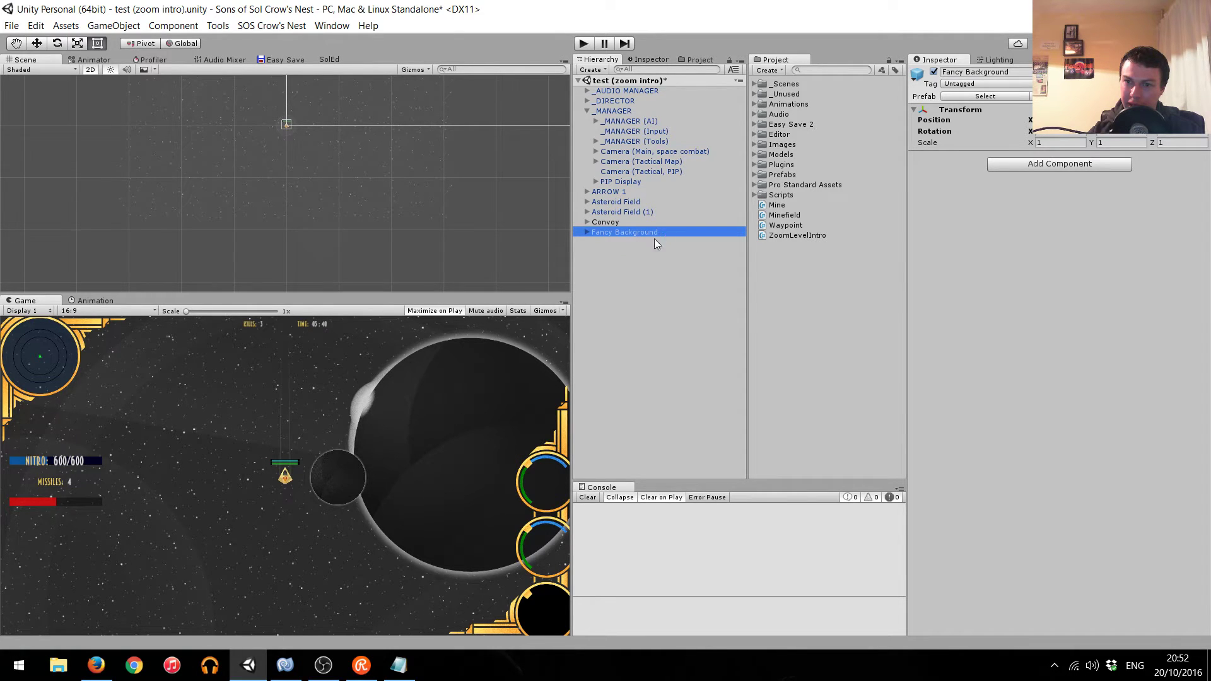
left_click(285, 666)
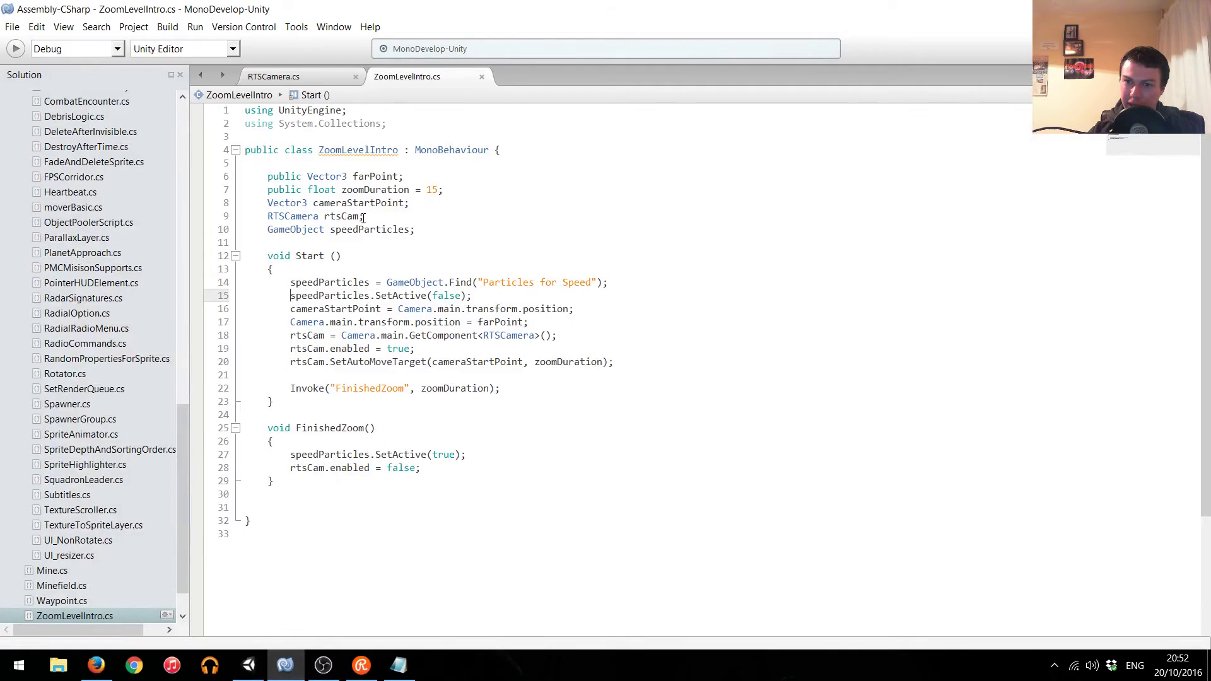
Add blank lines after speedParticles and a using System.Collections.Generic directive.
left_click(431, 234)
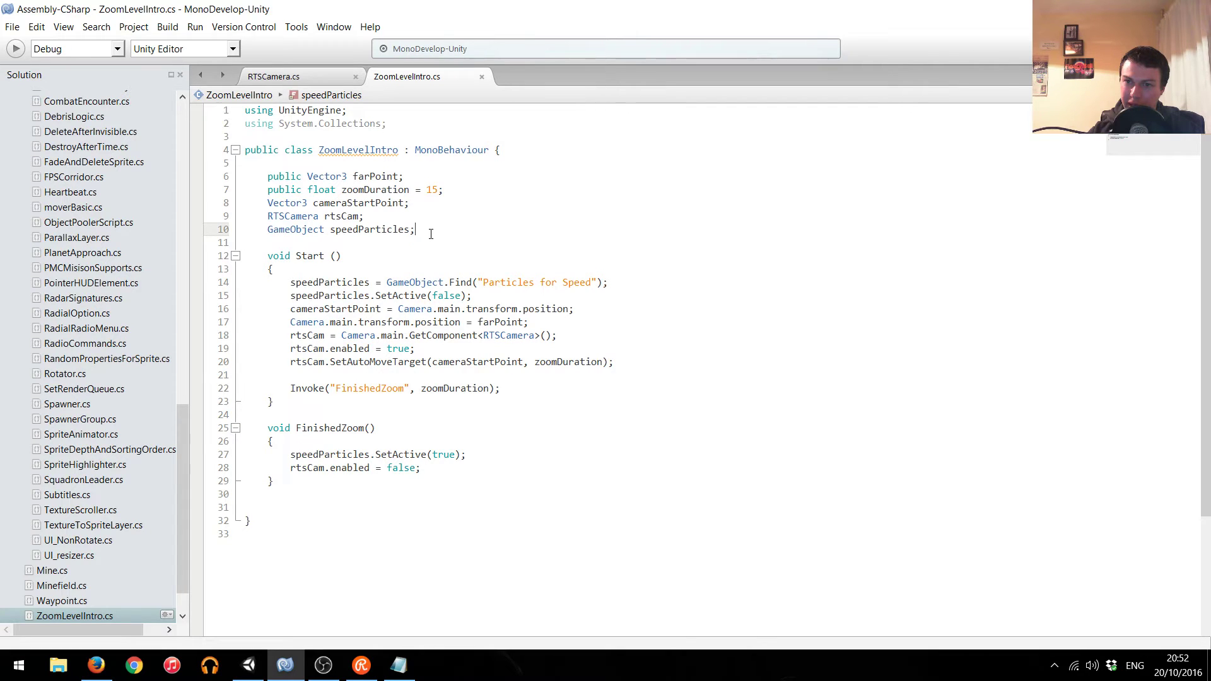
key("Return")
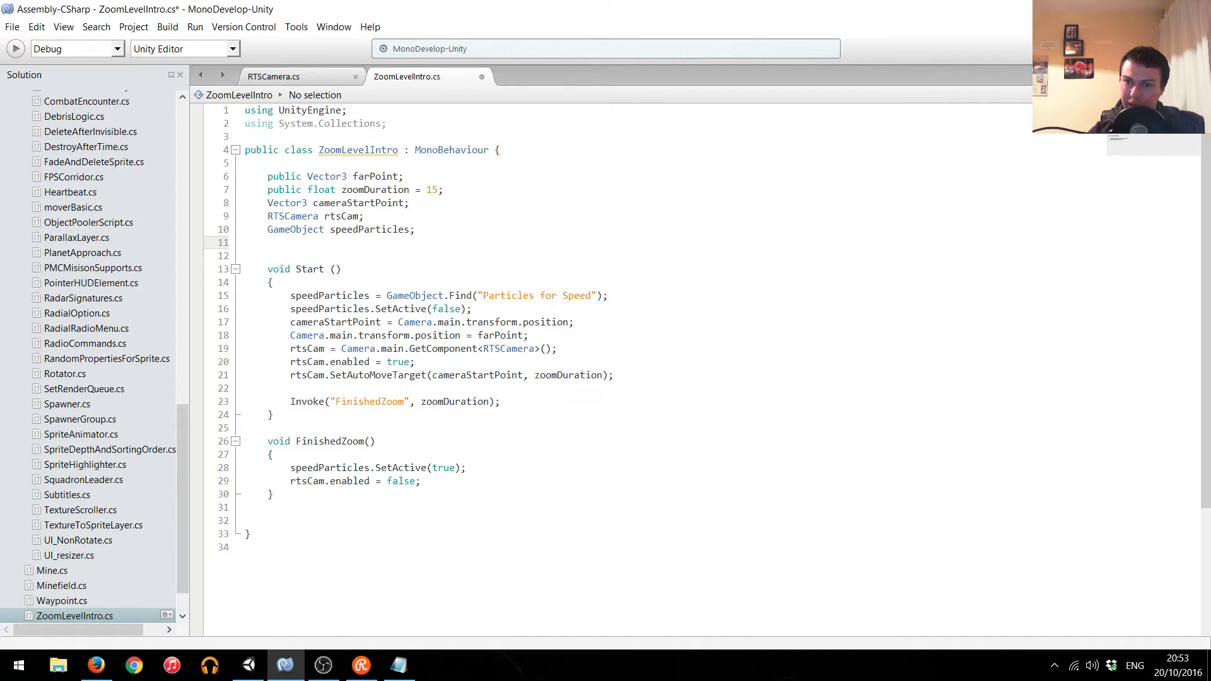
key("Return")
type("IList")
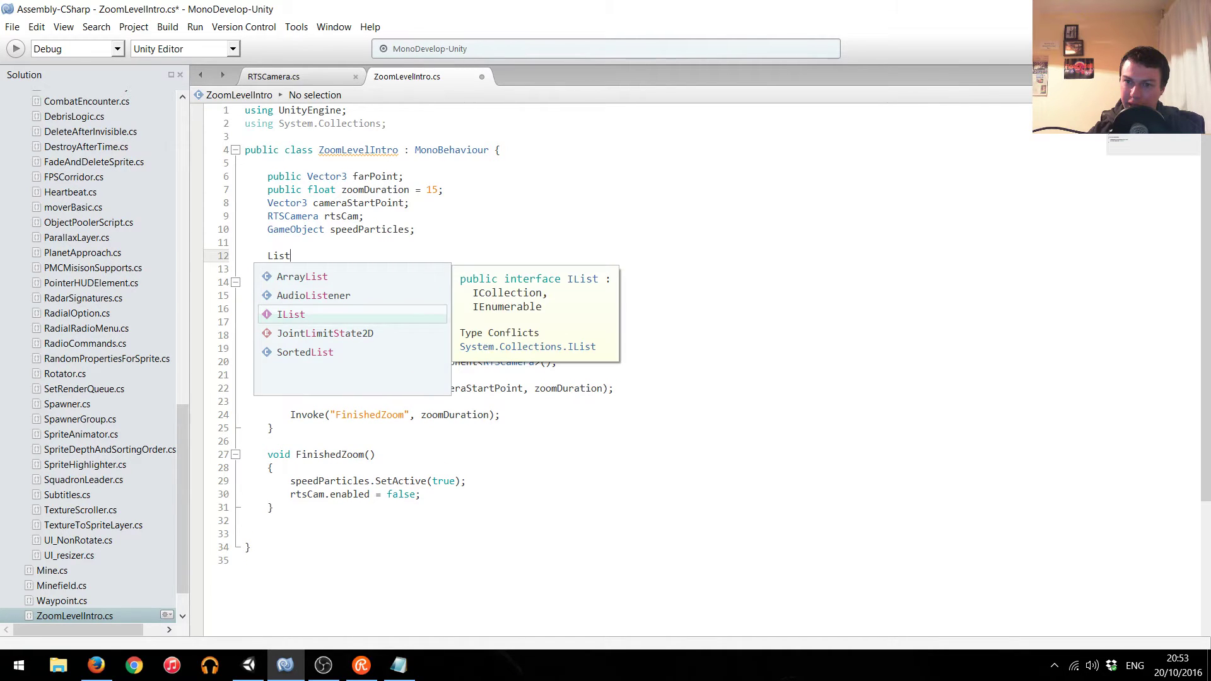
key("BackSpace")
key("BackSpace")
key("BackSpace")
key("BackSpace")
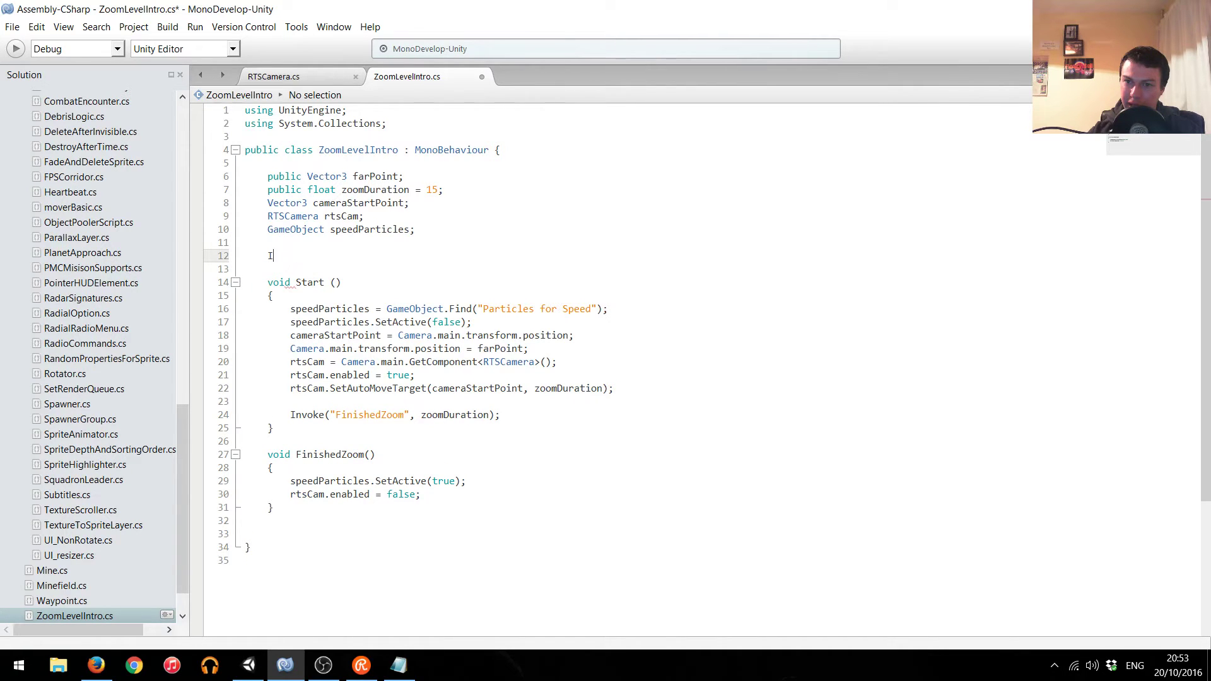
key("BackSpace")
triple_click(373, 123)
key("ctrl+c")
left_click(372, 135)
key("ctrl+v")
left_click(382, 137)
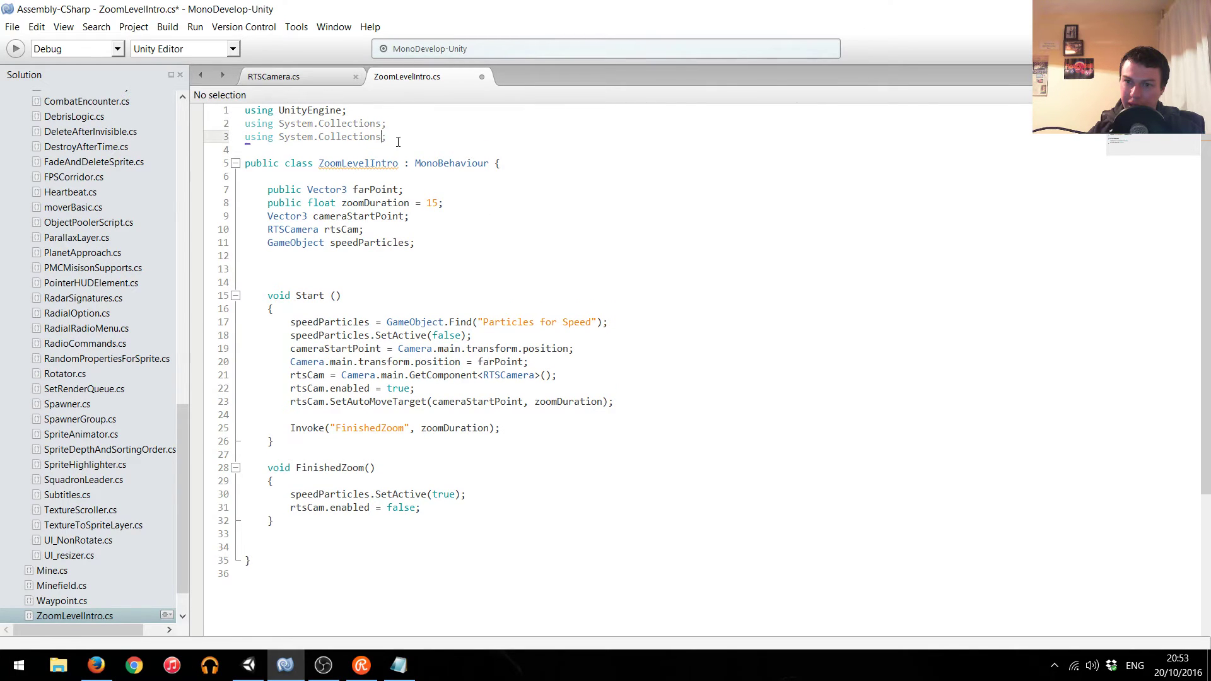
type(".ge")
Declare public List<GameObject> objectsToTurnOffAfterApproach on line 13 and save the script.
left_click_drag(297, 268, 298, 277)
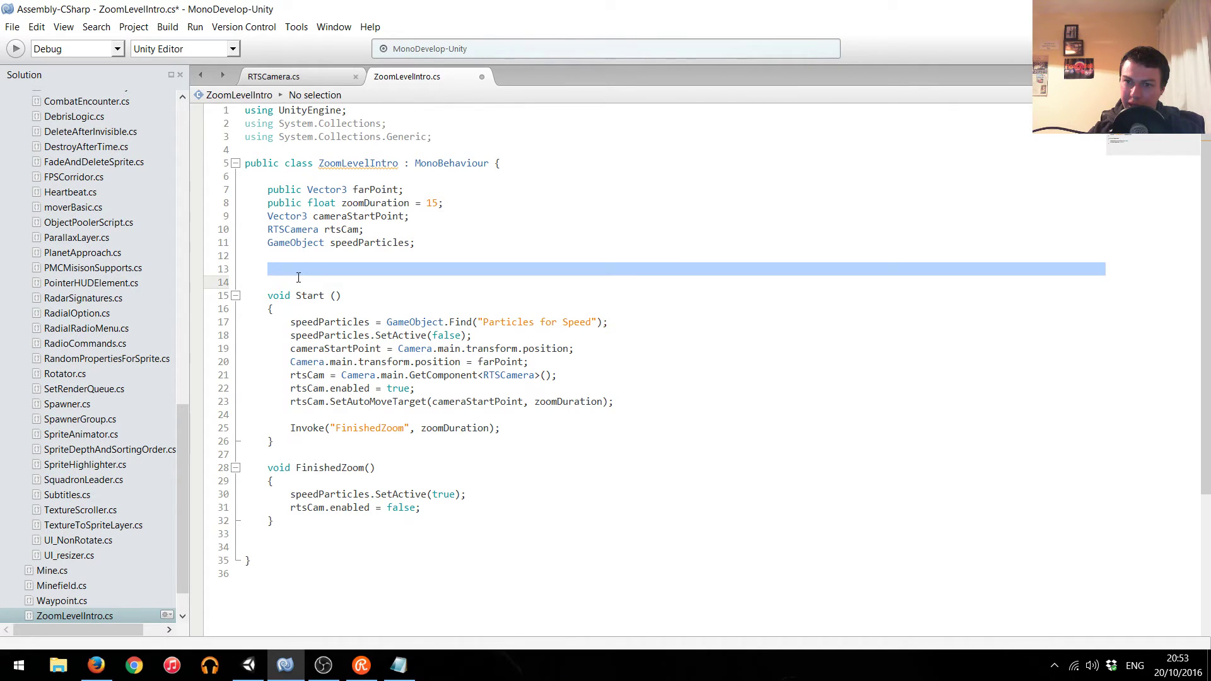
type("List")
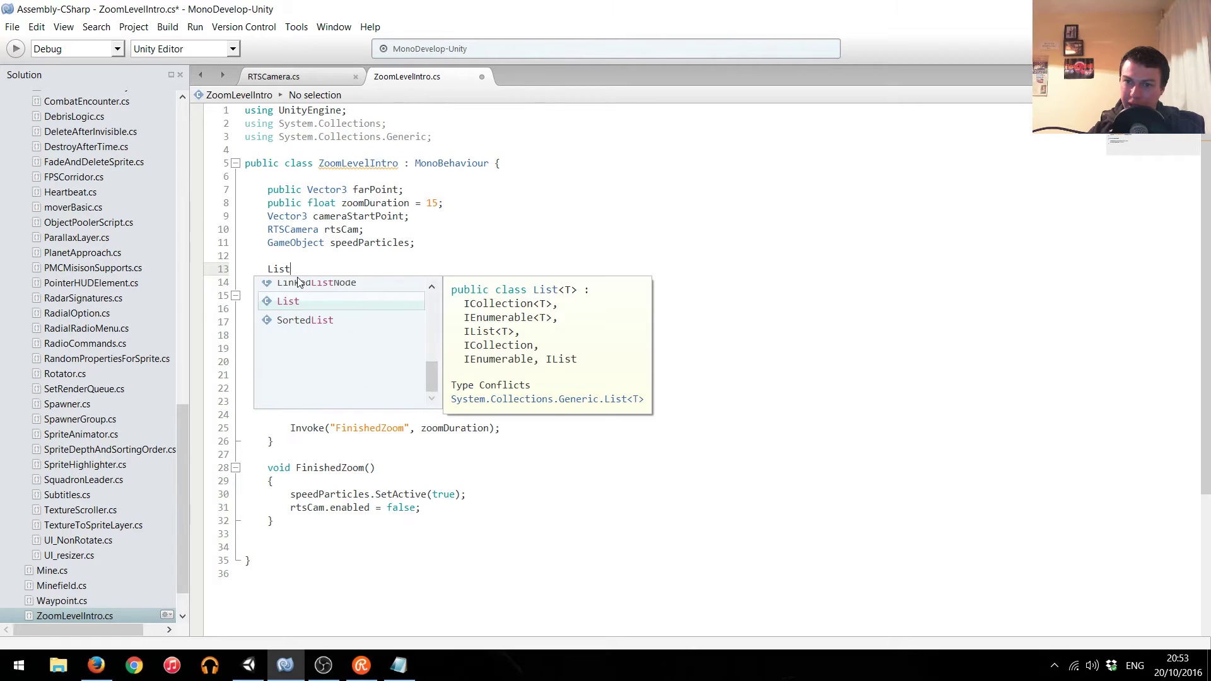
key("Escape")
type("<Ga")
key("Return")
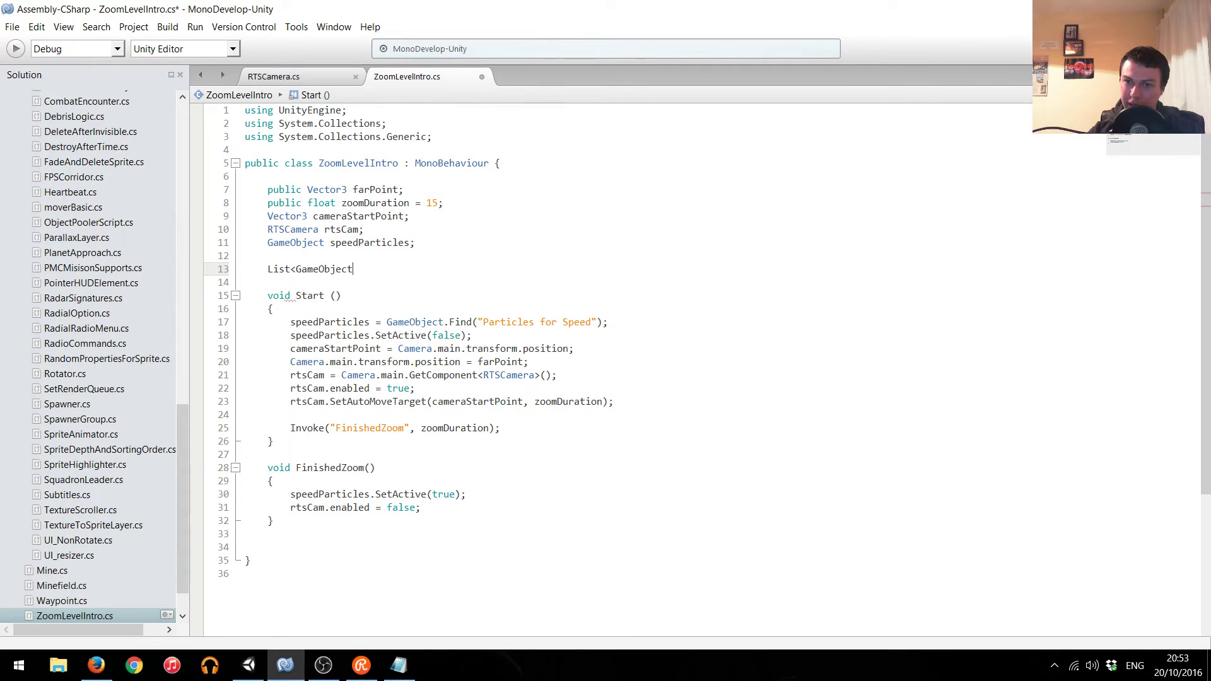
type(">")
type(" objectsToTurnOffAfter")
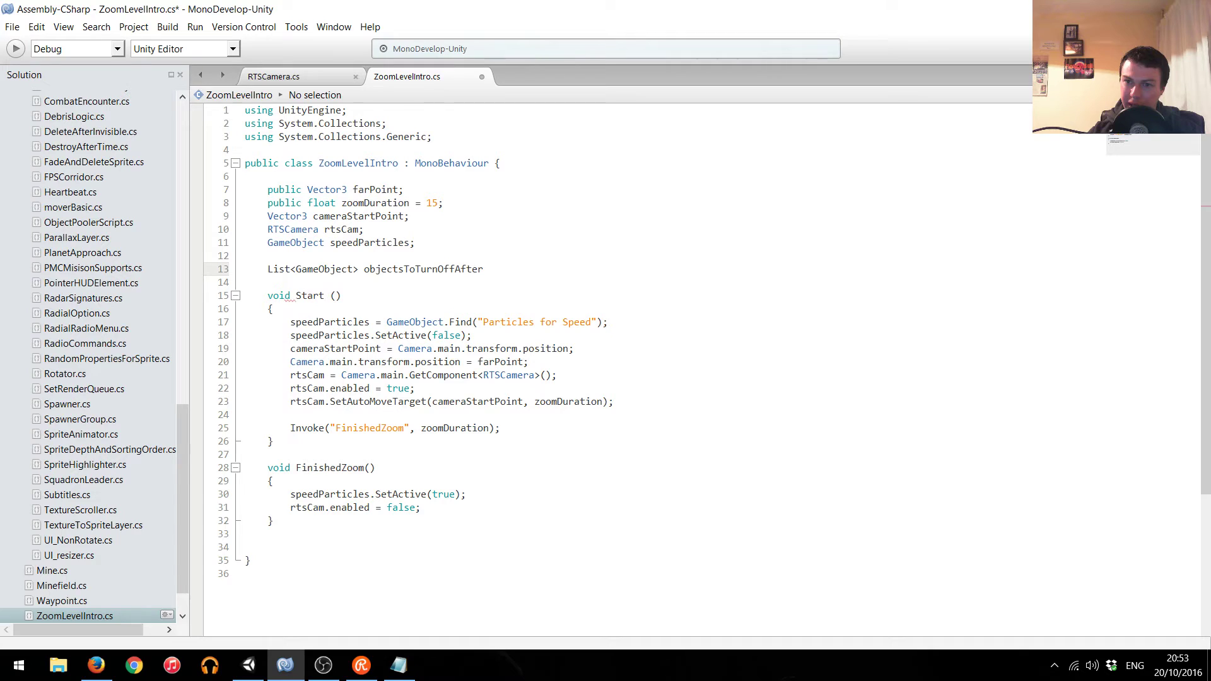
type("Approach")
type(";")
key("Return")
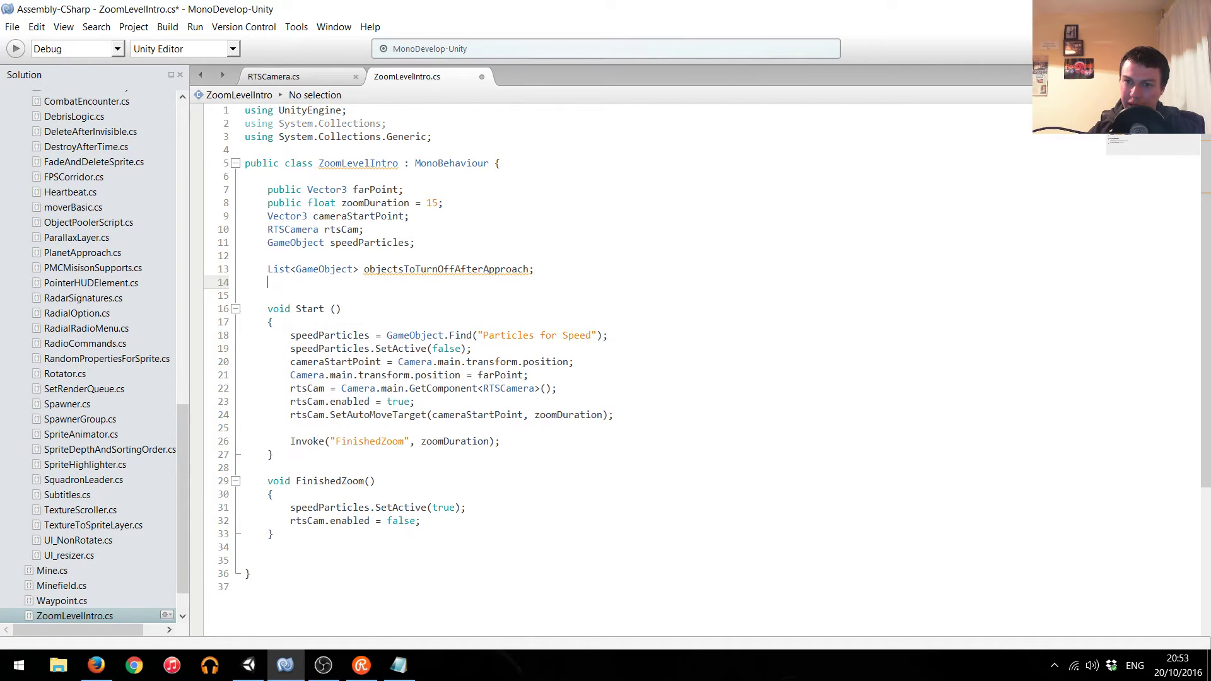
left_click(534, 269)
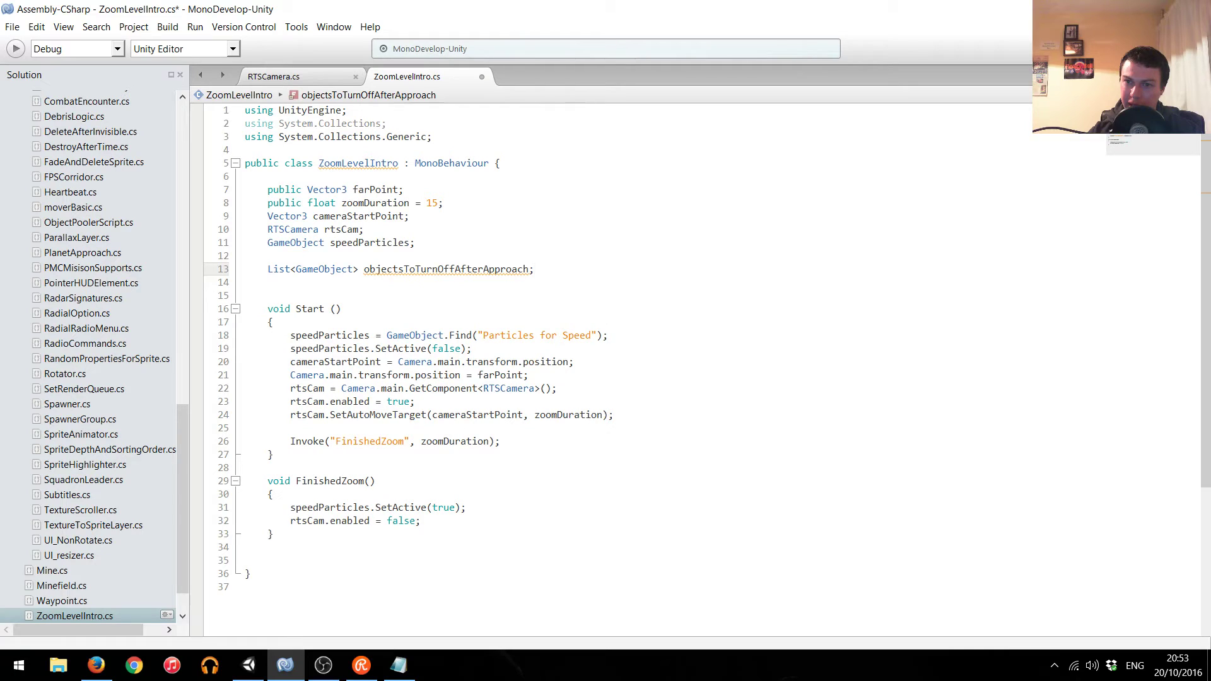
key("Left")
type("public")
key("ctrl+s")
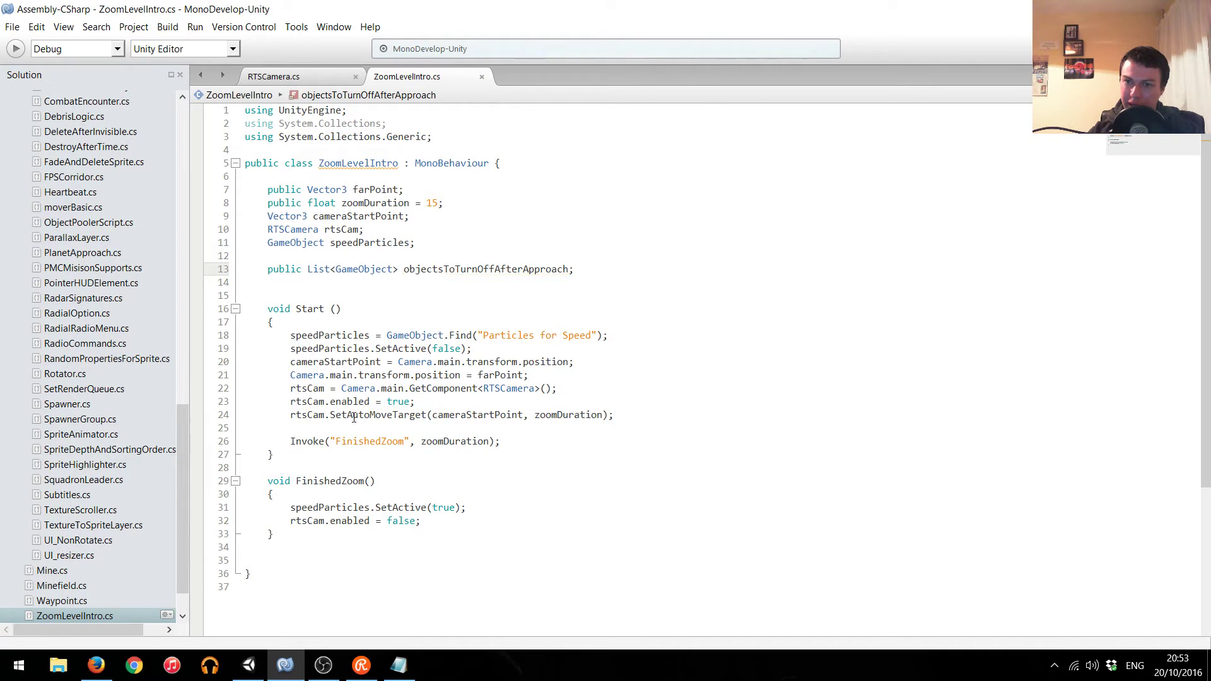
left_click(438, 520)
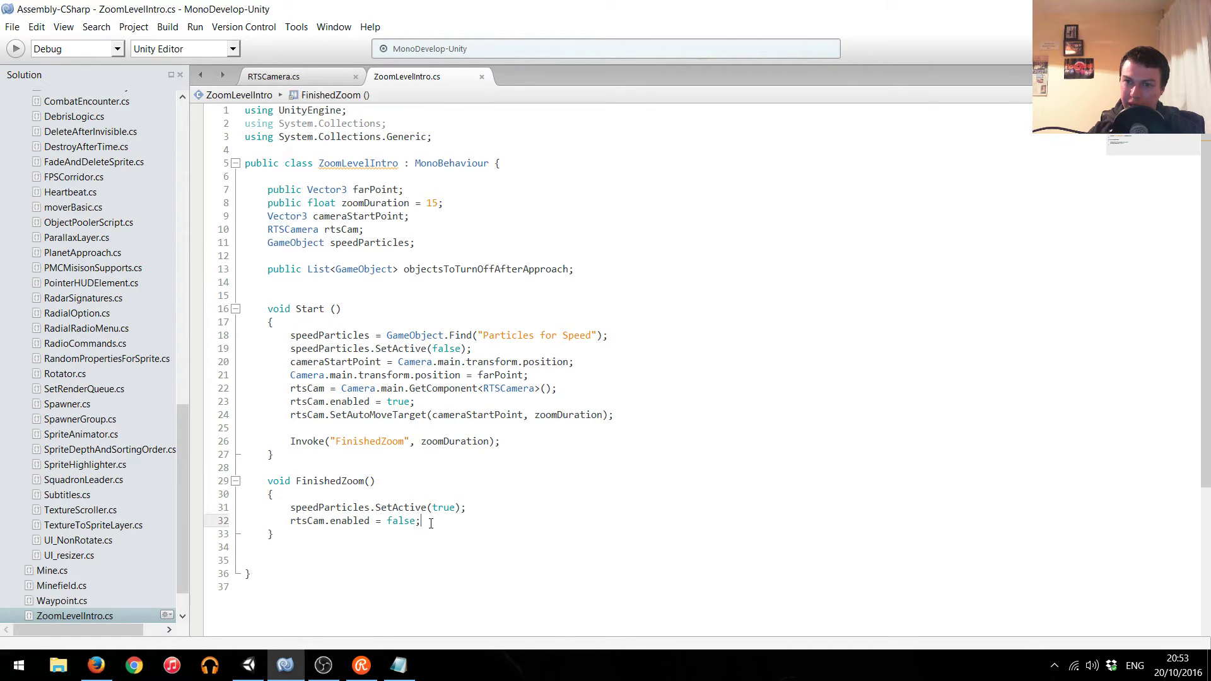
Start a foreach over objectsToTurnOffAfterApproach at the end of FinishedZoom.
key("Return")
key("Return")
type("foreach(Game")
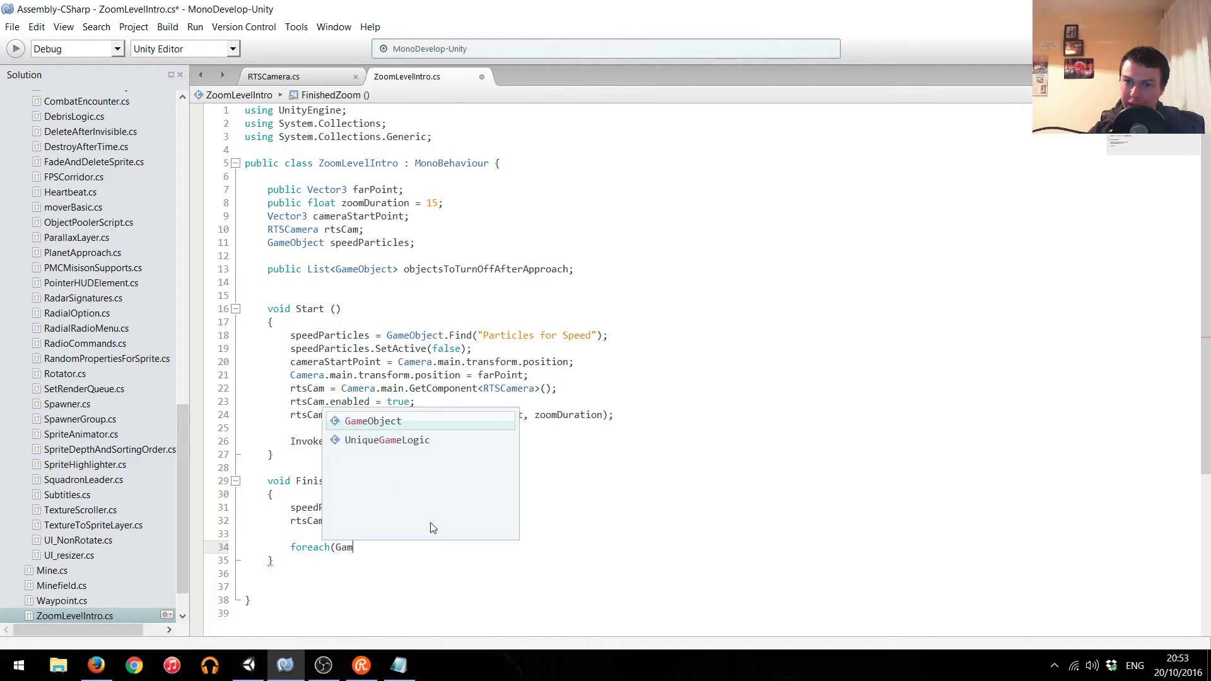
type("Object obj in")
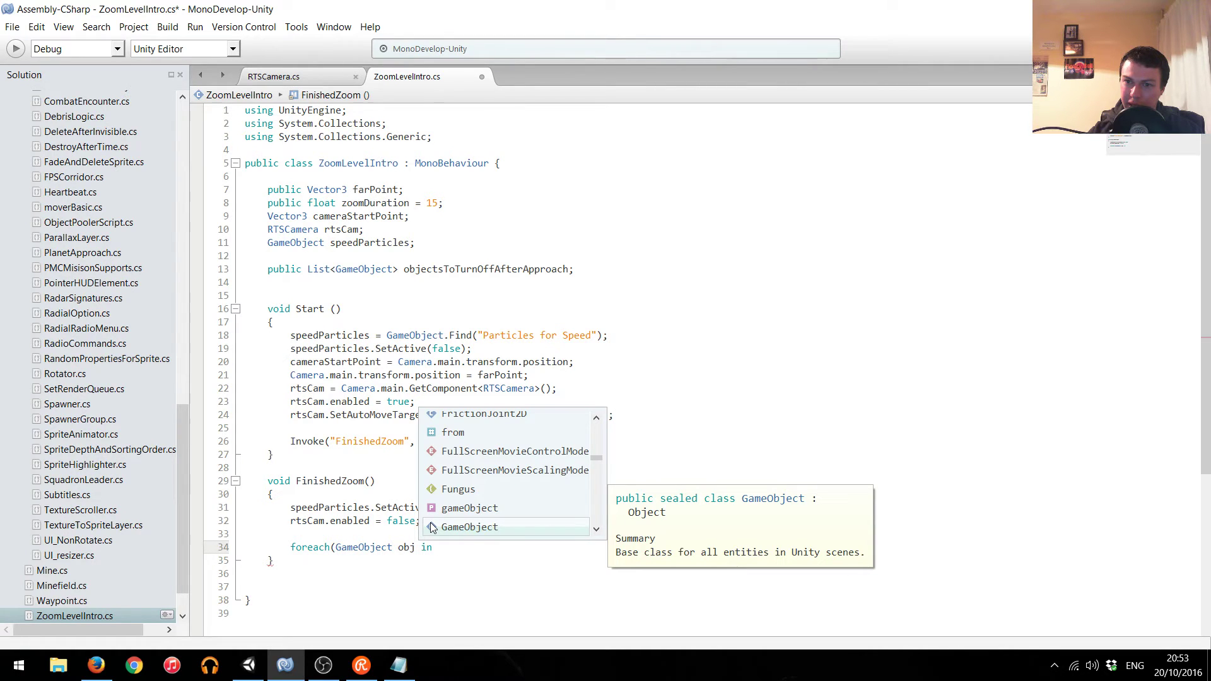
type("objecto")
key("Return")
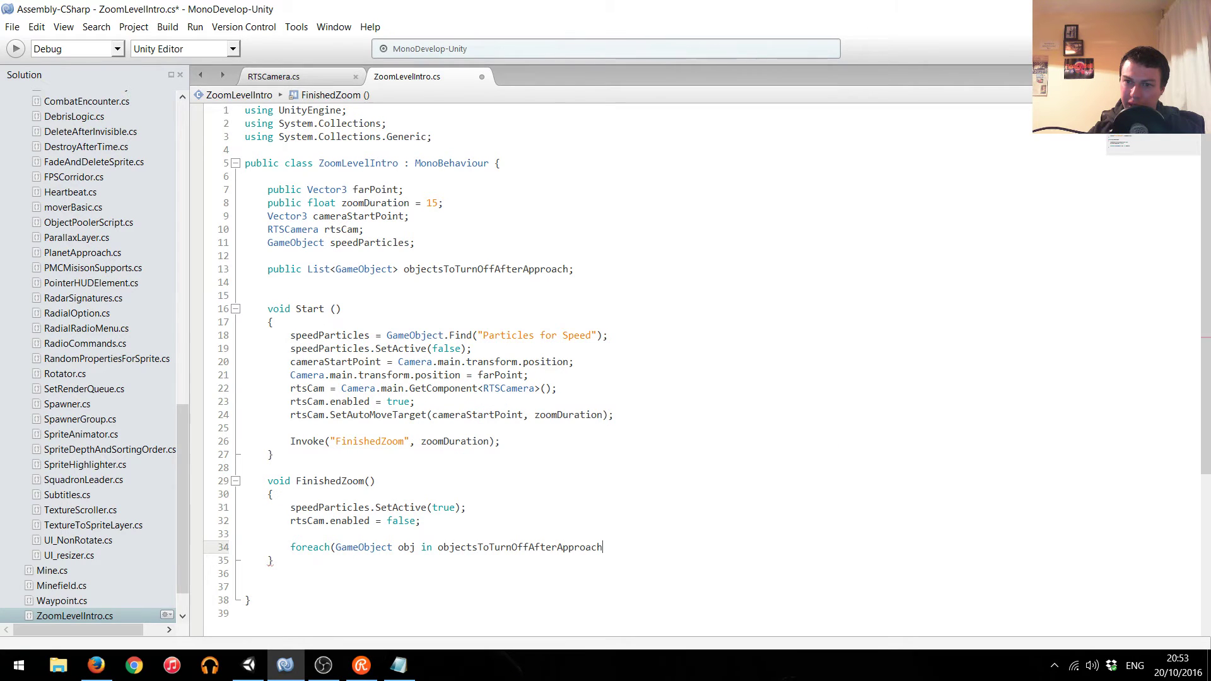
type(")")
Give the loop a body calling Destroy(obj) and save ZoomLevelIntro.cs.
key("Return")
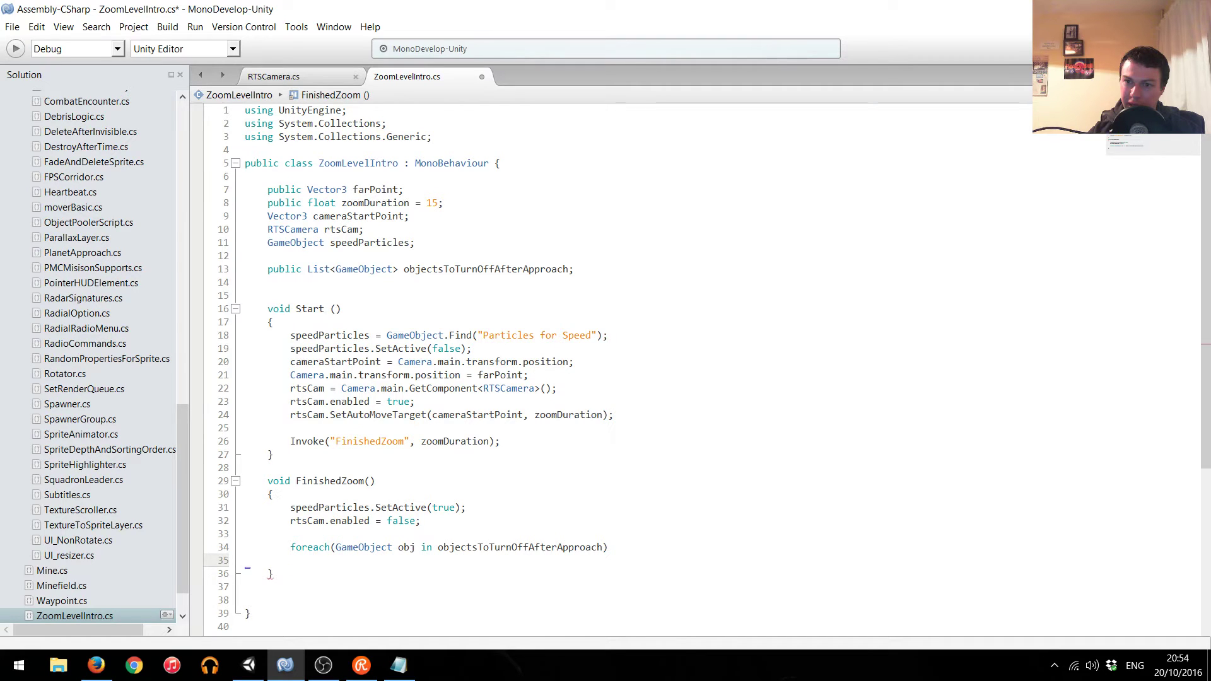
type("{")
key("Return")
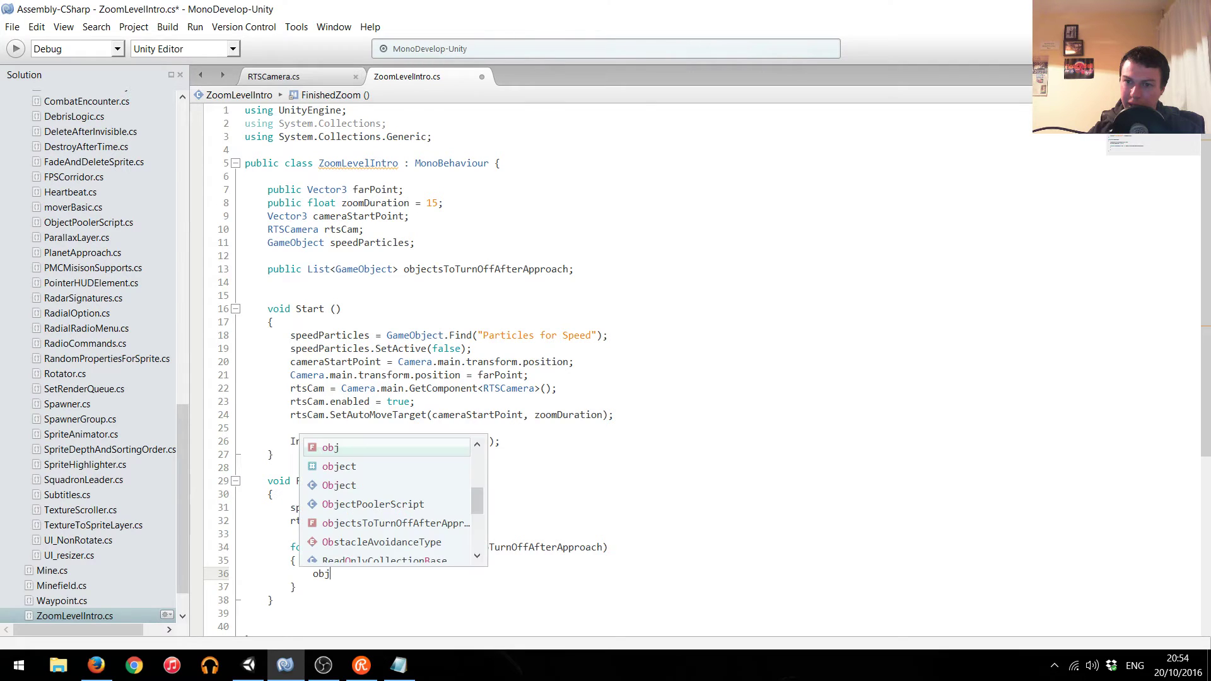
type("des")
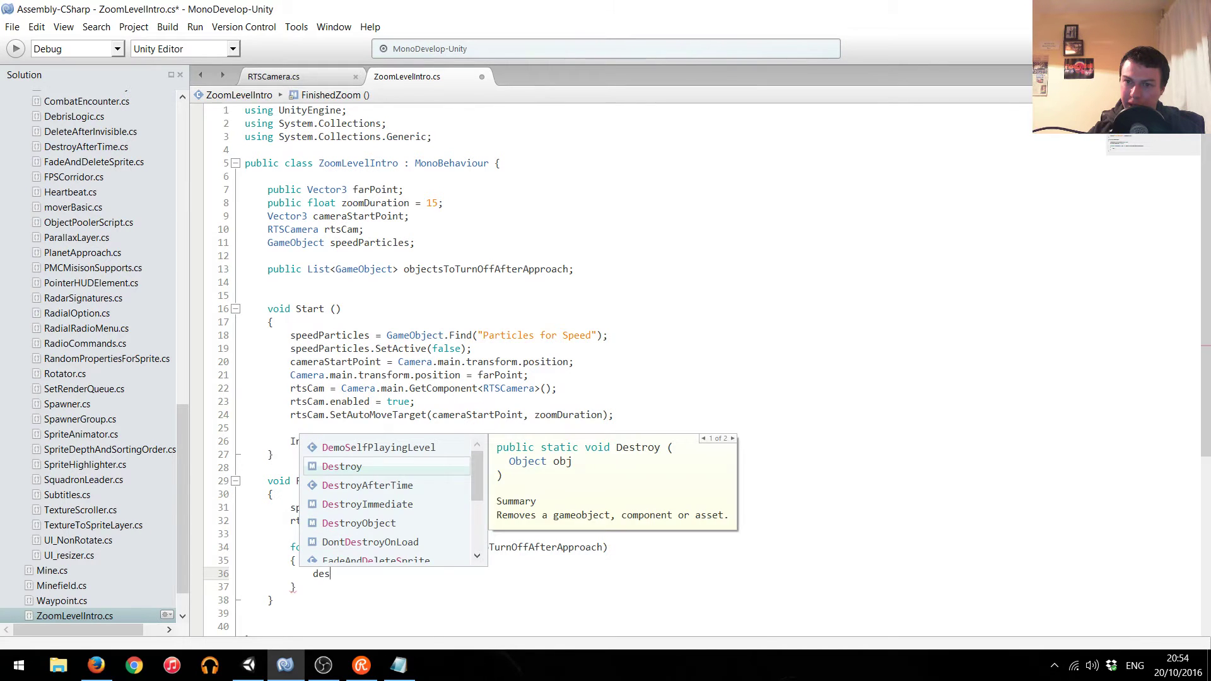
type("Destroy(obj")
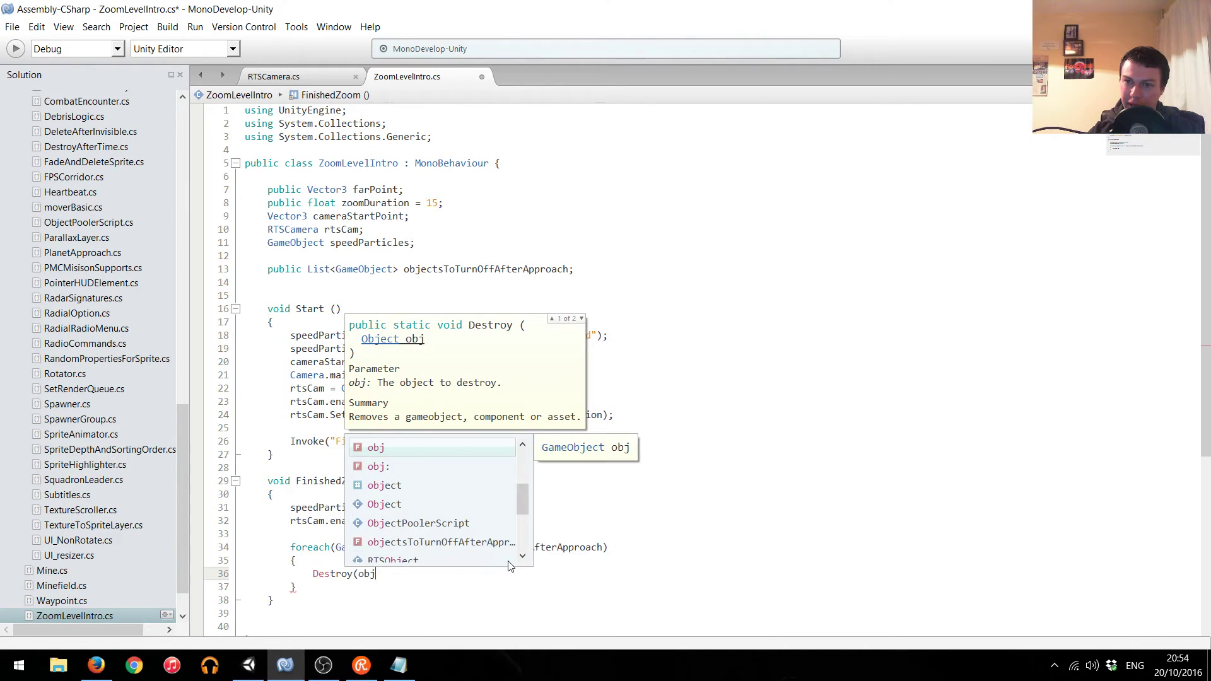
key("Escape")
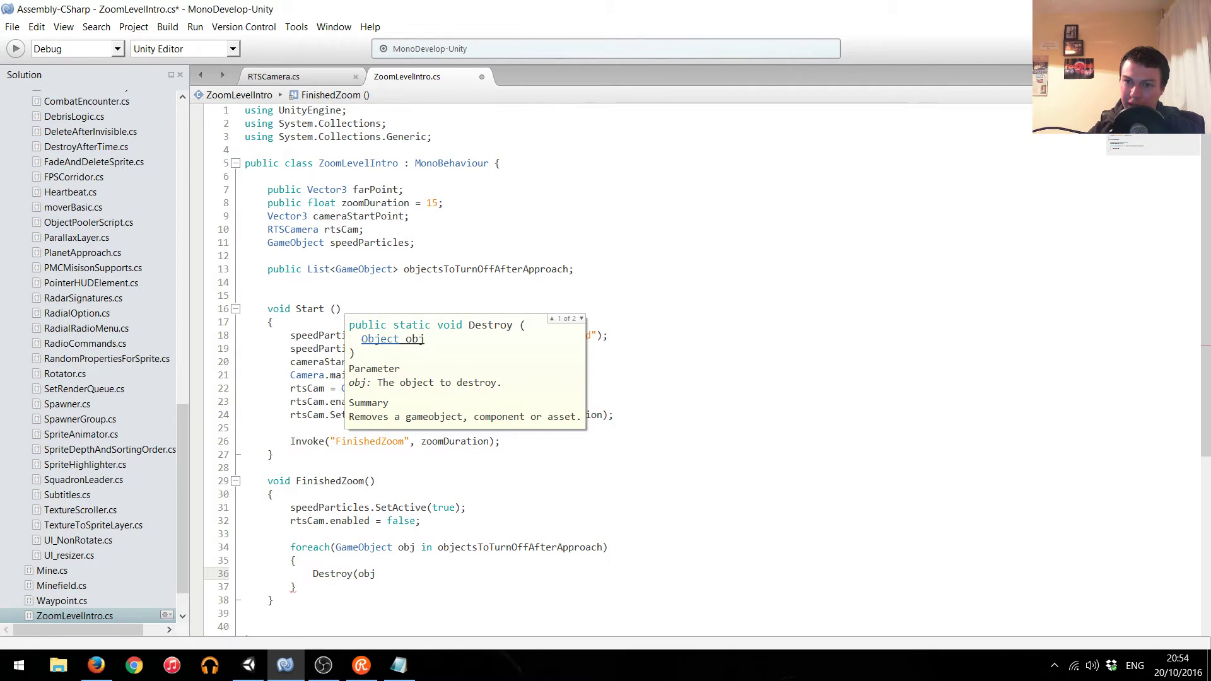
type(");")
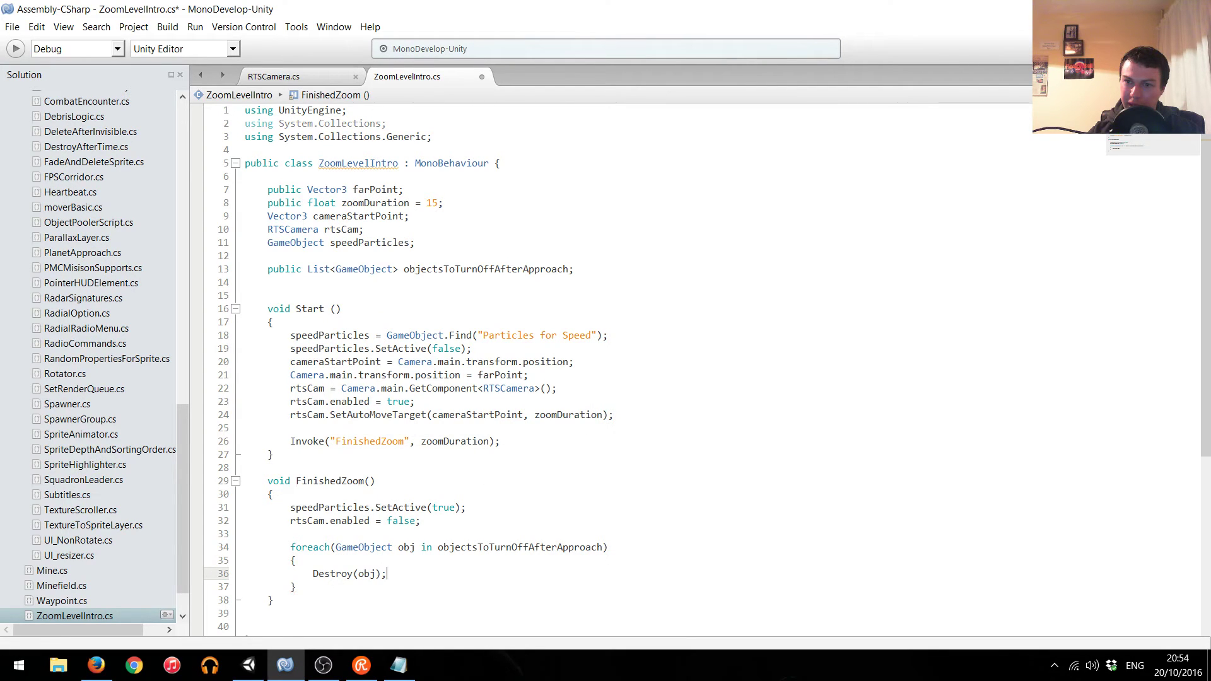
key("ctrl+s")
left_click(249, 665)
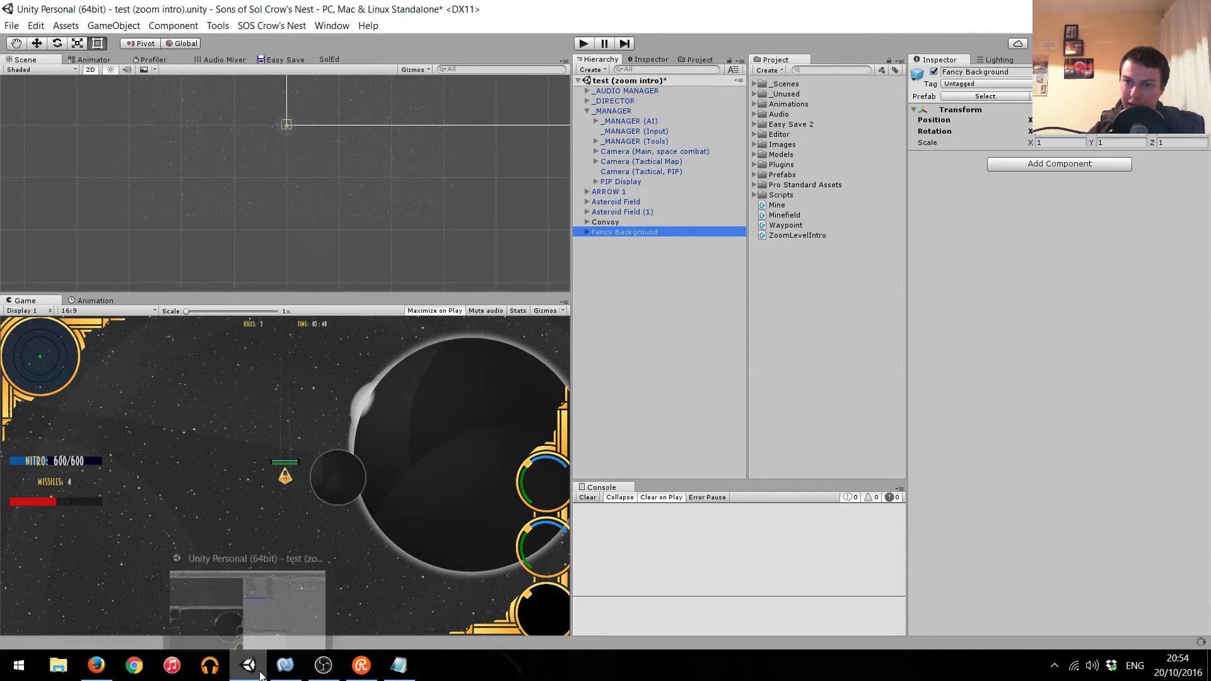
Return to Unity and select _DIRECTOR to see the new Objects To Turn Off After Approach field.
left_click(281, 670)
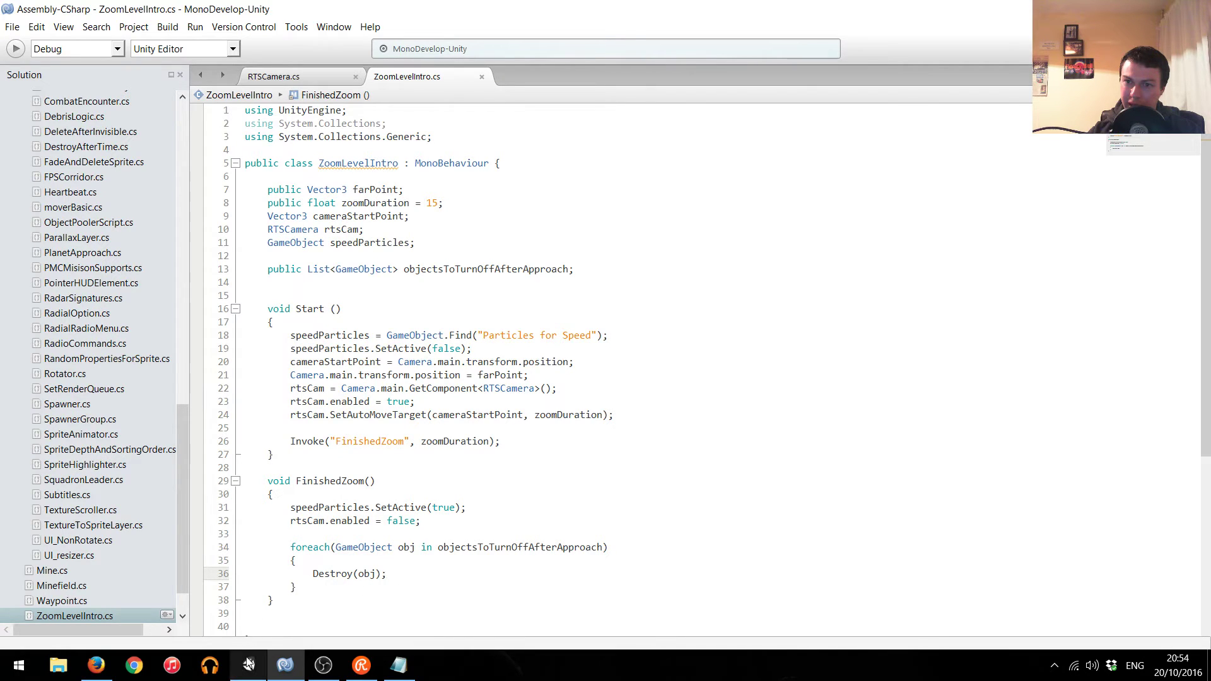
mouse_move(250, 666)
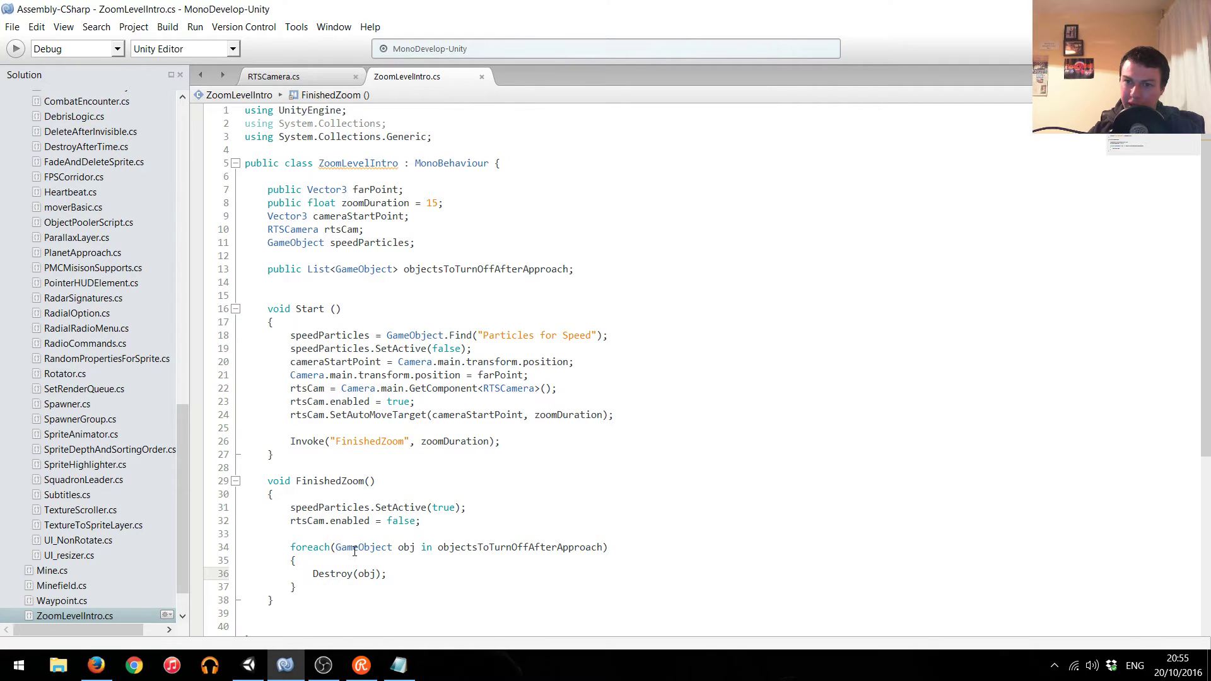
mouse_move(355, 551)
left_click(249, 665)
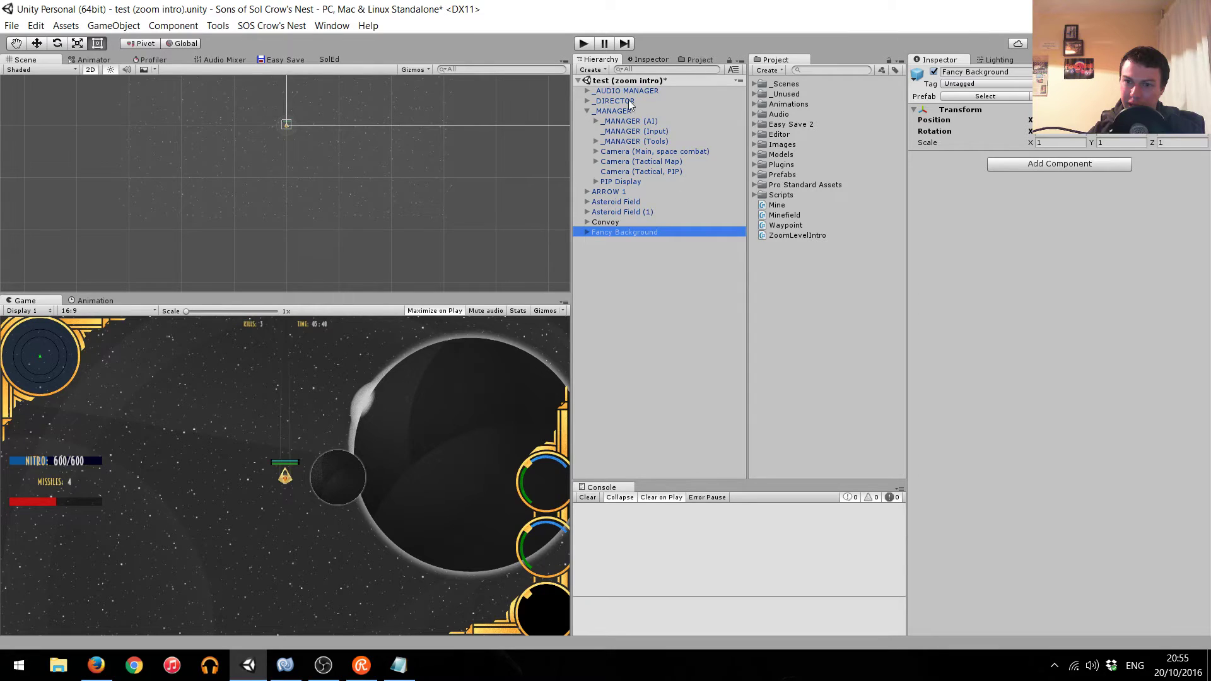
left_click(616, 101)
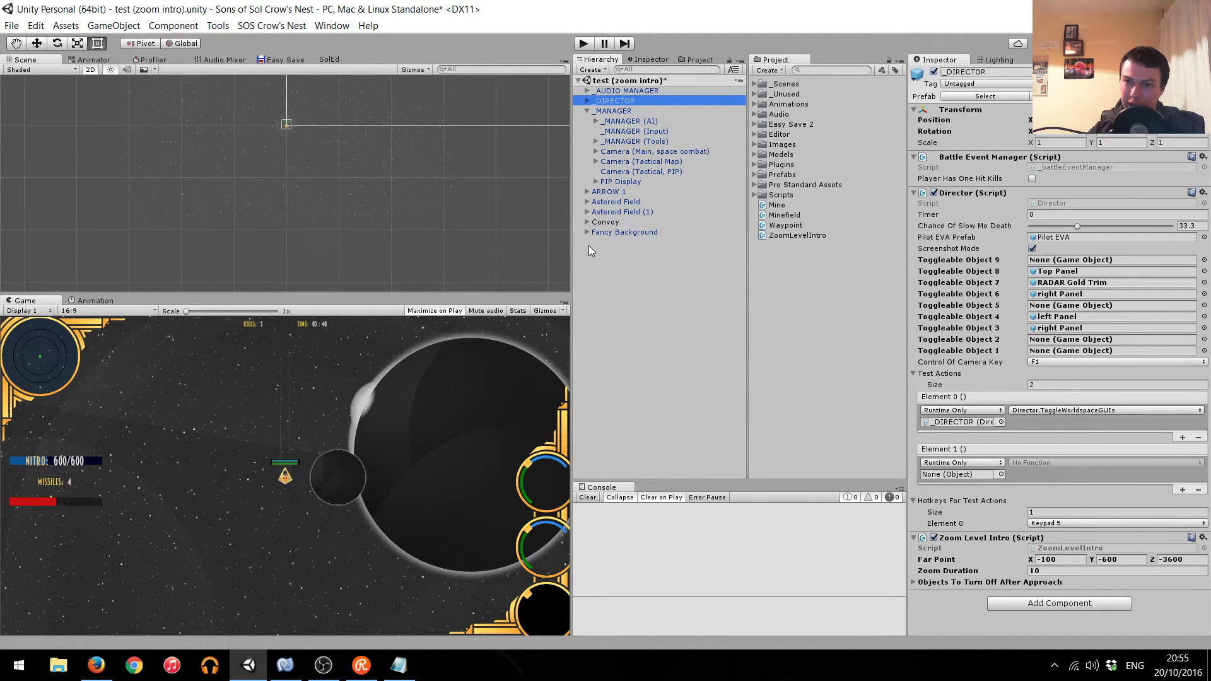
Drag Convoy and Asteroid Field (1) into _DIRECTOR's turn-off list, then enter play mode.
left_click_drag(616, 101, 959, 585)
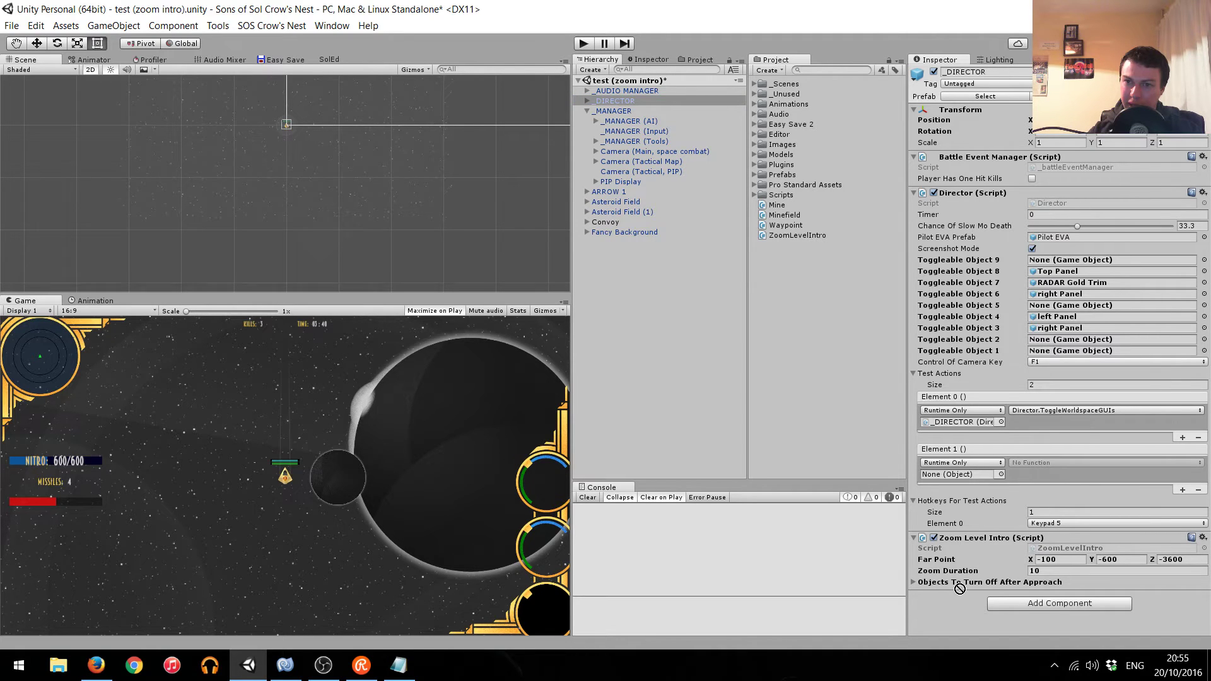
left_click_drag(956, 576, 911, 581)
left_click(627, 213)
left_click_drag(634, 218, 945, 587)
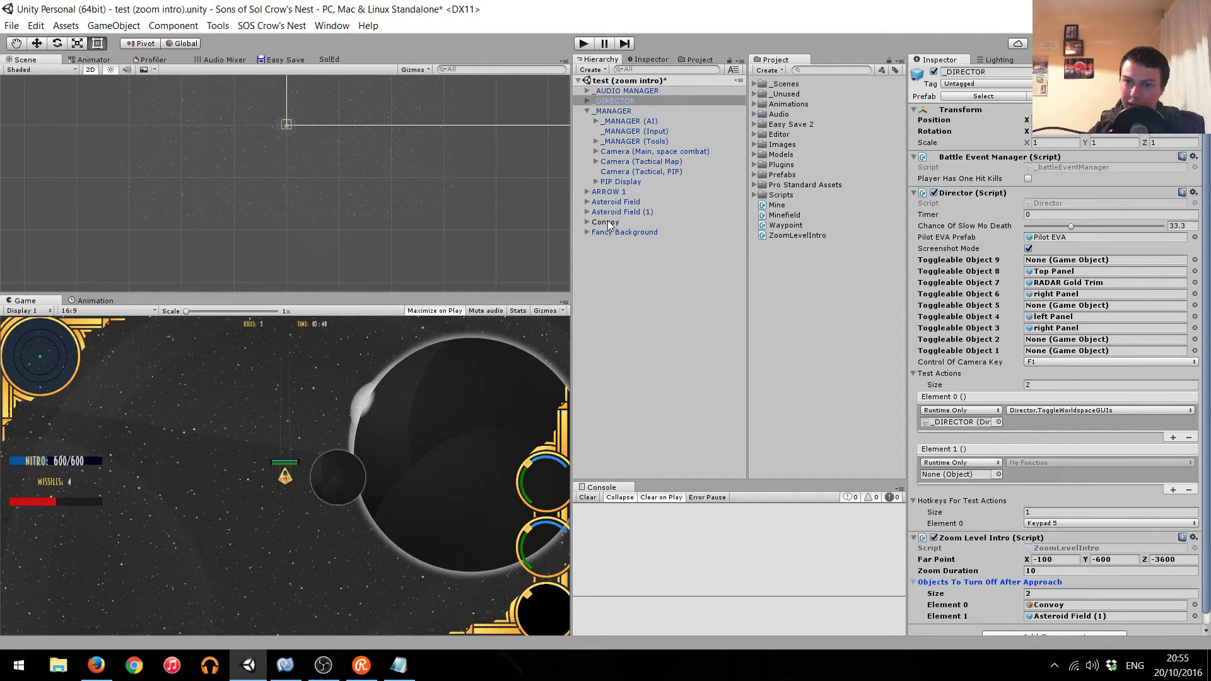
left_click(586, 233)
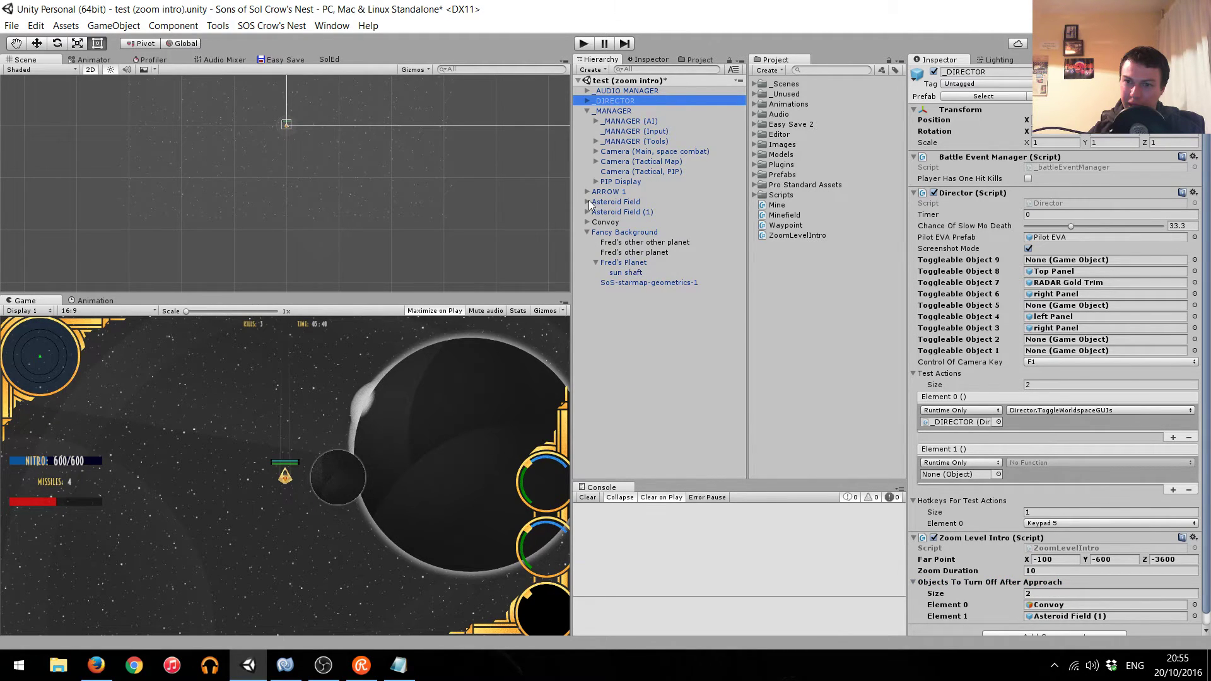
left_click(583, 43)
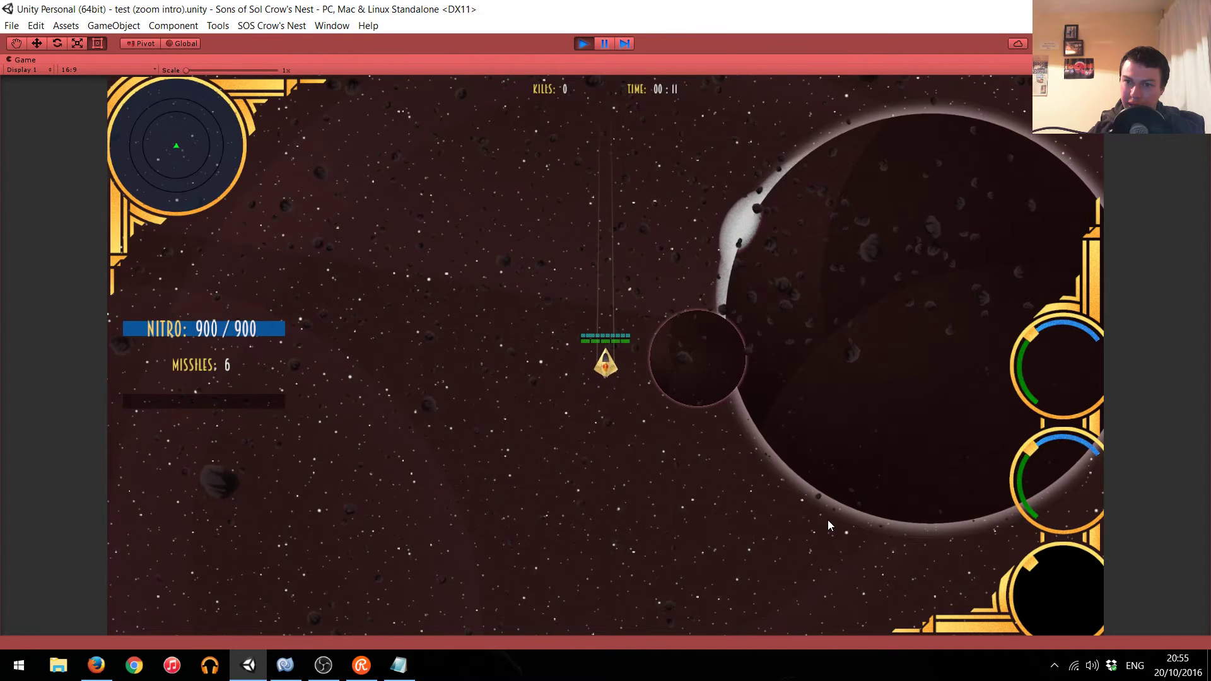
Pause the run, confirm _DIRECTOR's list entries show Missing, stop play, and return to MonoDevelop.
left_click(610, 44)
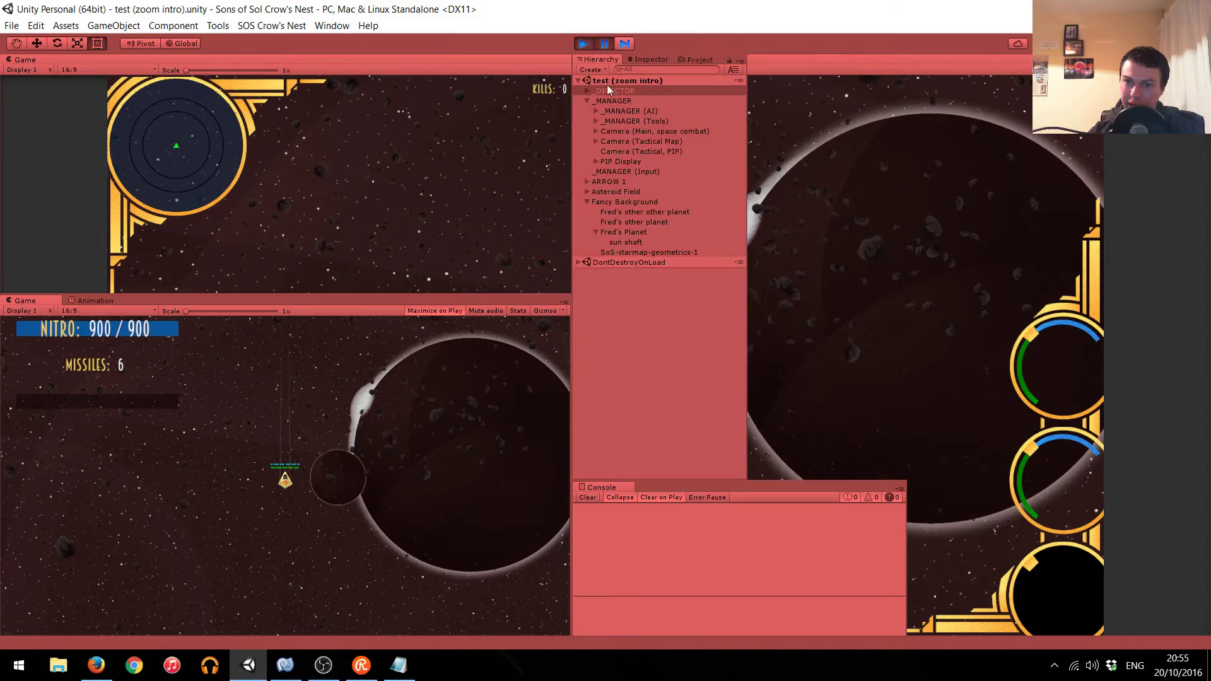
left_click(609, 90)
left_click(586, 202)
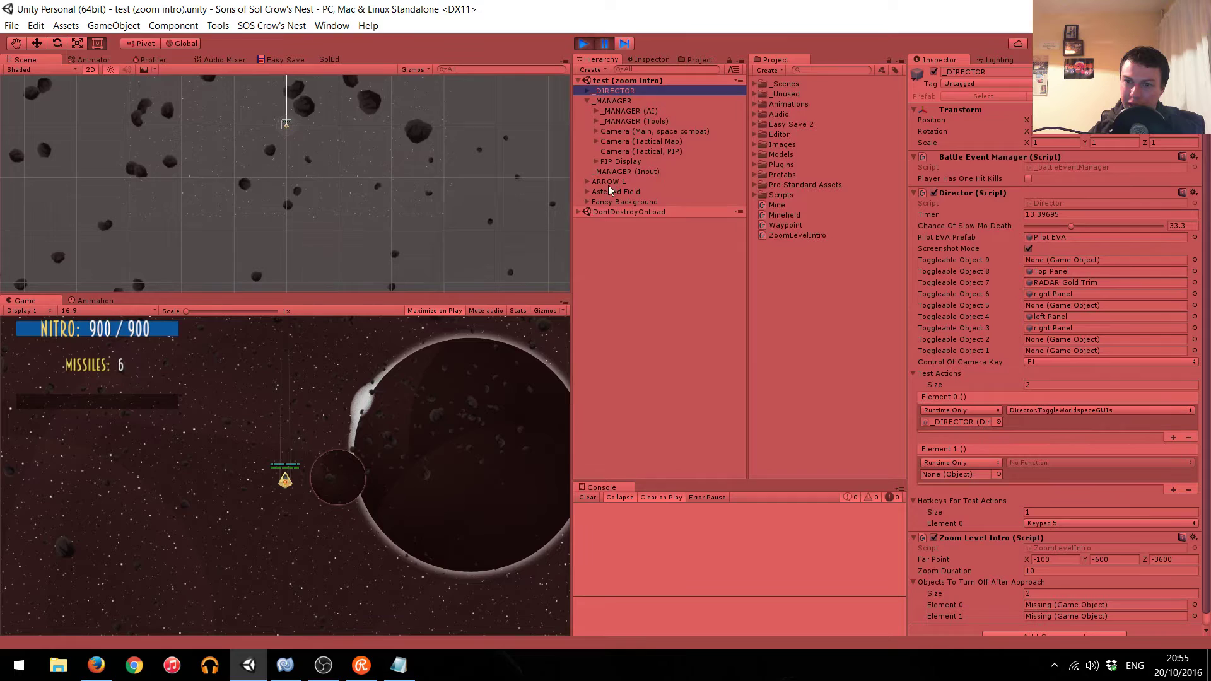
left_click(584, 43)
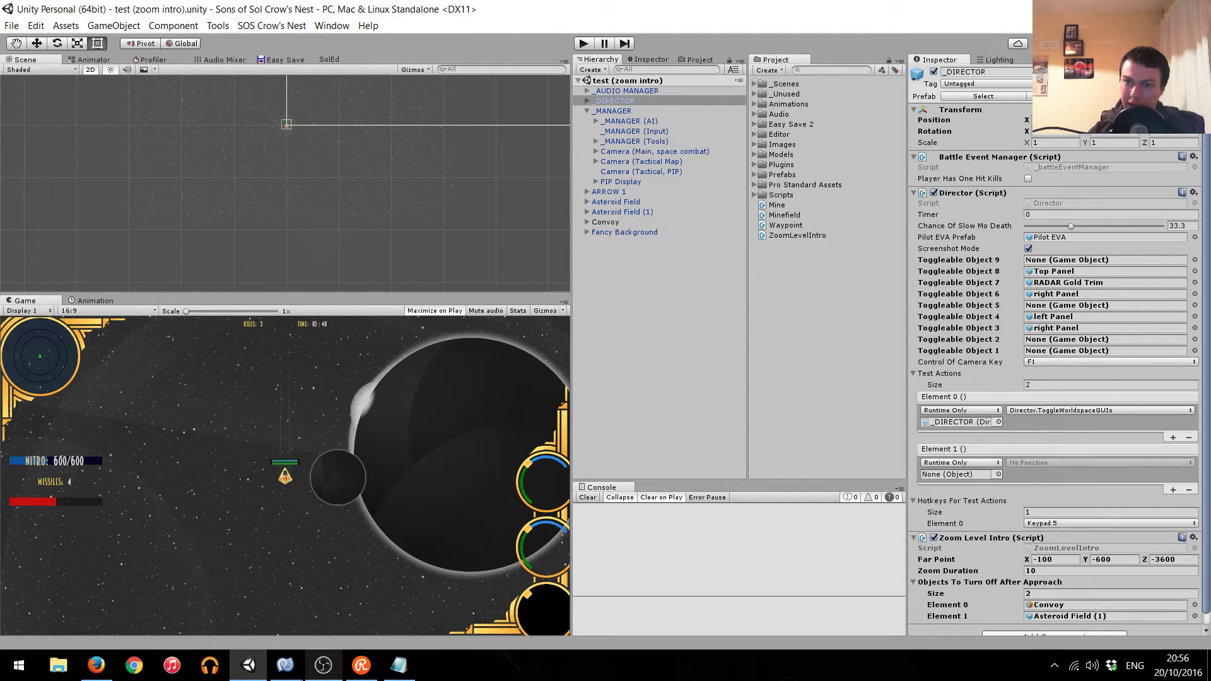
left_click(292, 664)
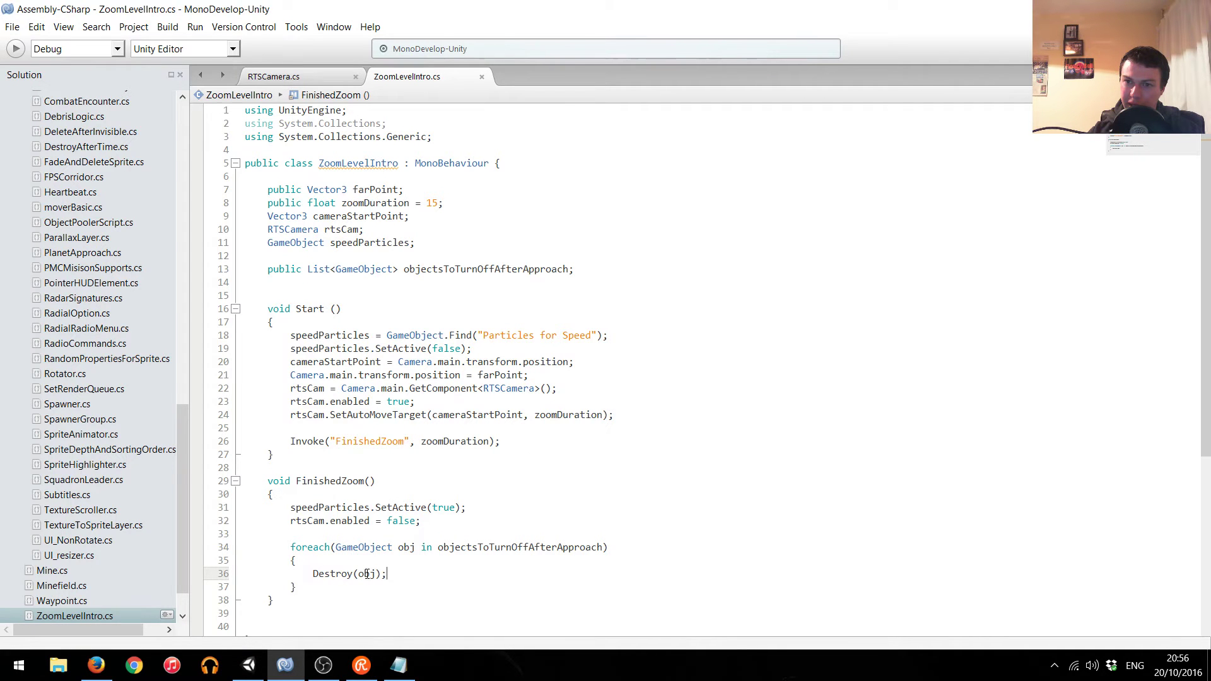
Replace Destroy(obj); on line 36 with obj.SetActive(false); in the FinishedZoom loop.
double_click(332, 574)
key("BackSpace")
key("Delete")
key("Right")
key("Right")
key("Right")
key("Delete")
type(".")
key("BackSpace")
type(".seta")
key("Return")
type("(t")
key("BackSpace")
type("false)")
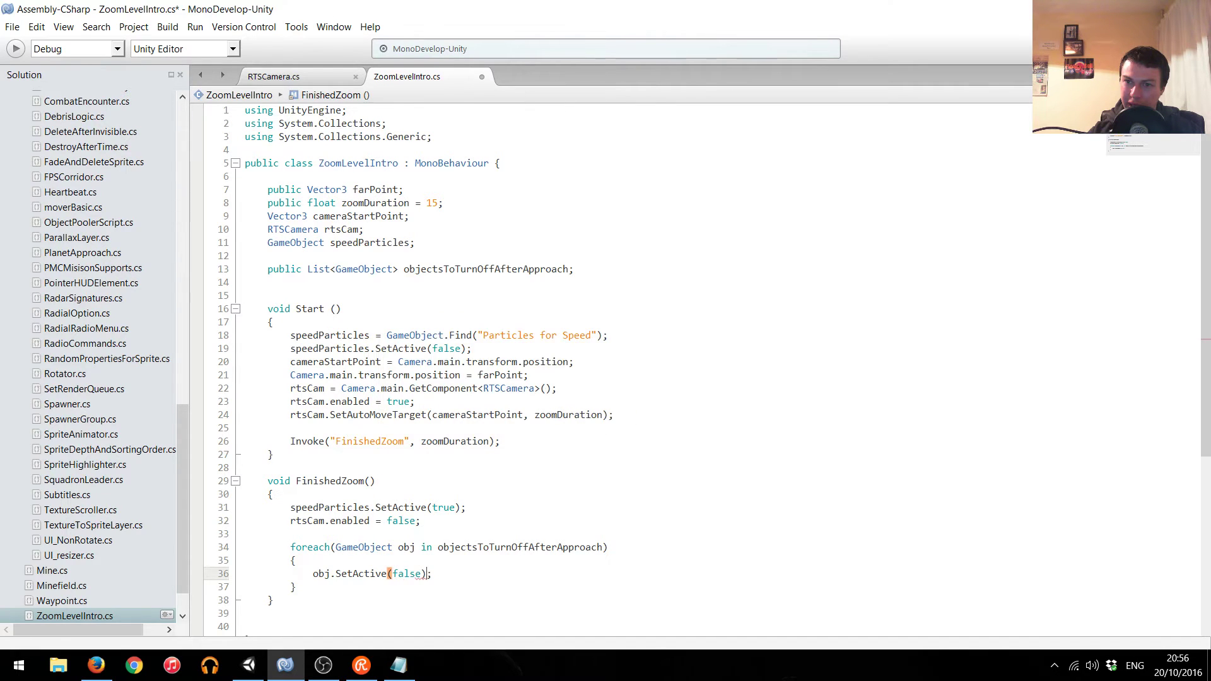
Save ZoomLevelIntro.cs and return to the Unity editor.
right_click(481, 270)
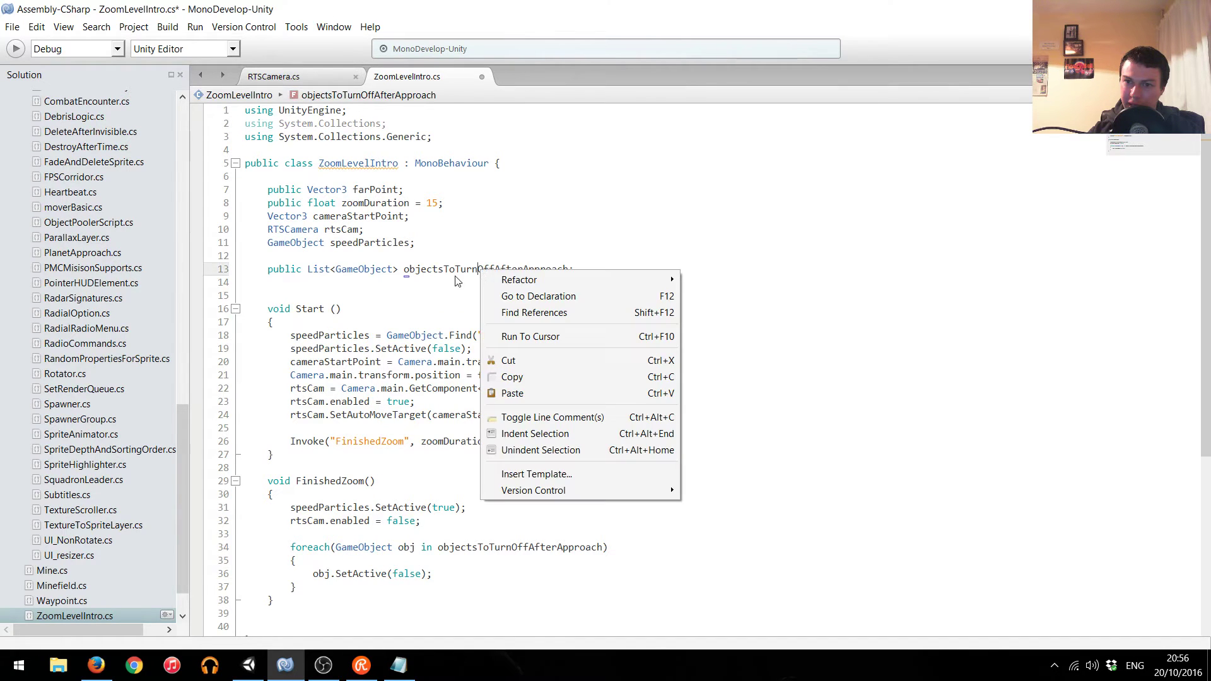
left_click(452, 278)
key("End")
key("ctrl+s")
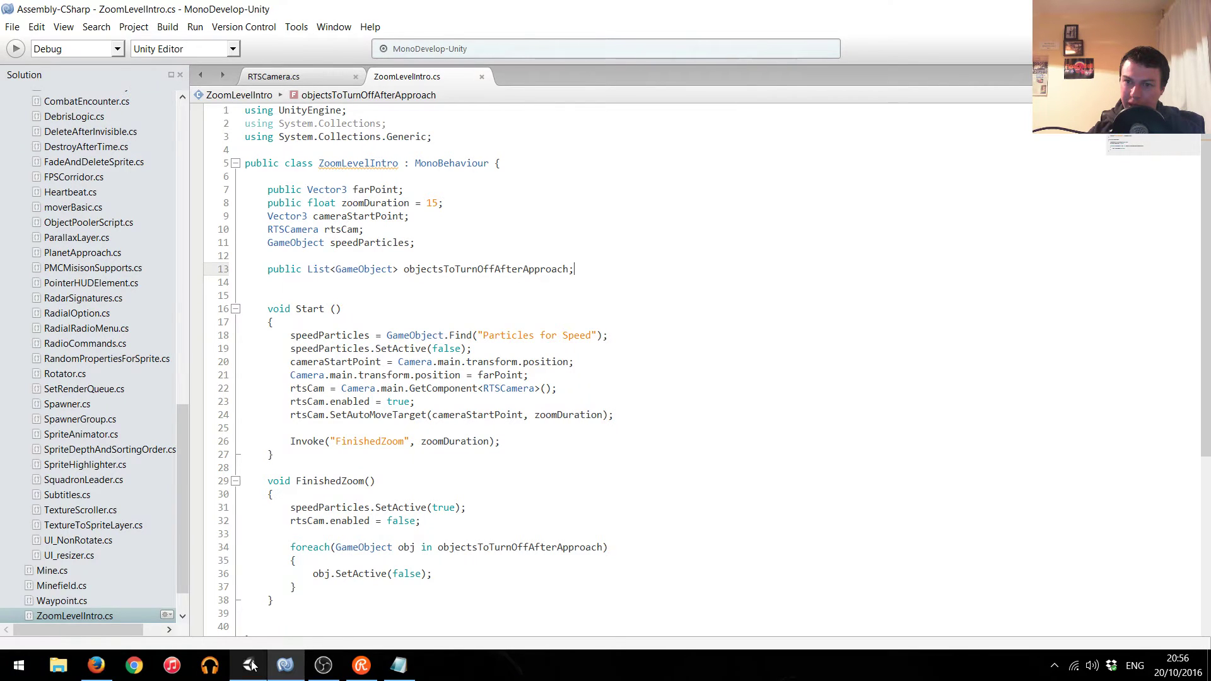
left_click(249, 666)
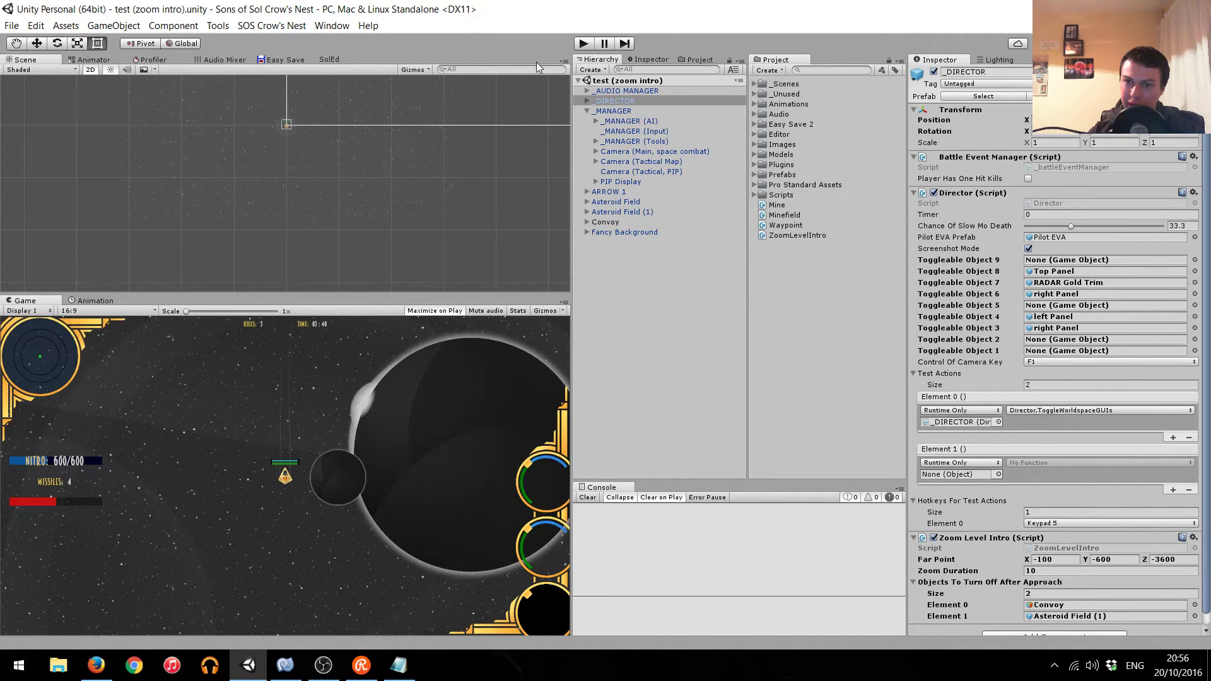
Run the scene in play mode, stop, and restart it to watch the zoom intro to the cockpit HUD.
left_click(586, 42)
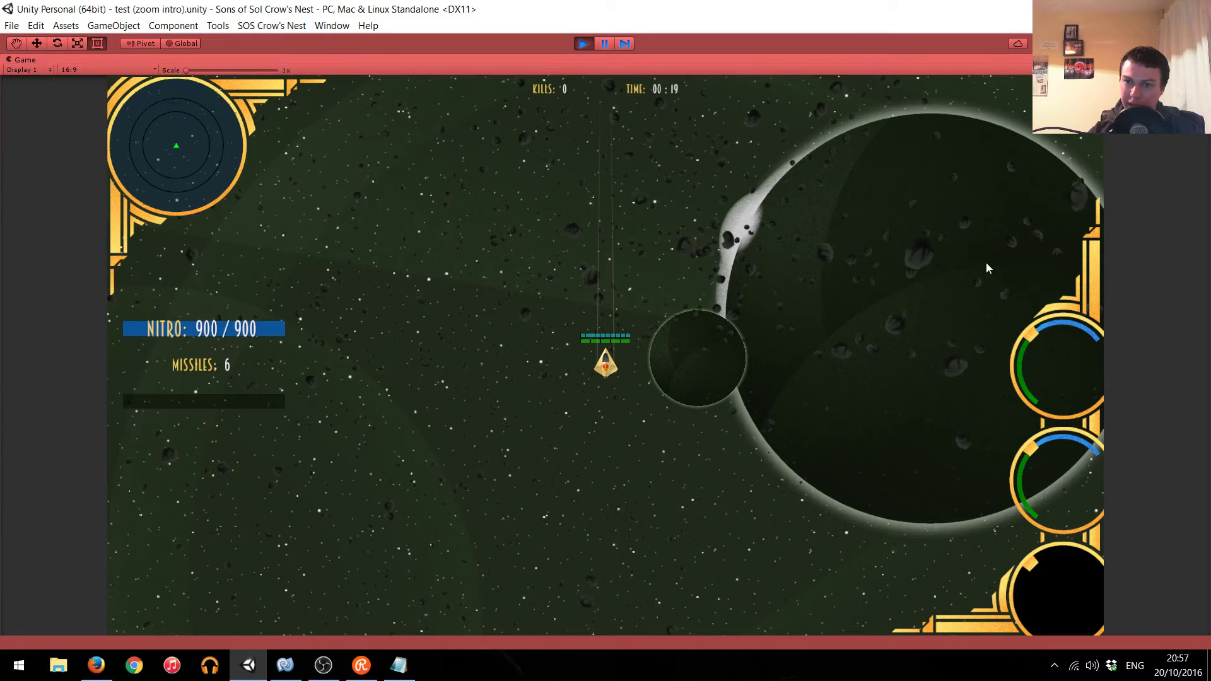
left_click(581, 44)
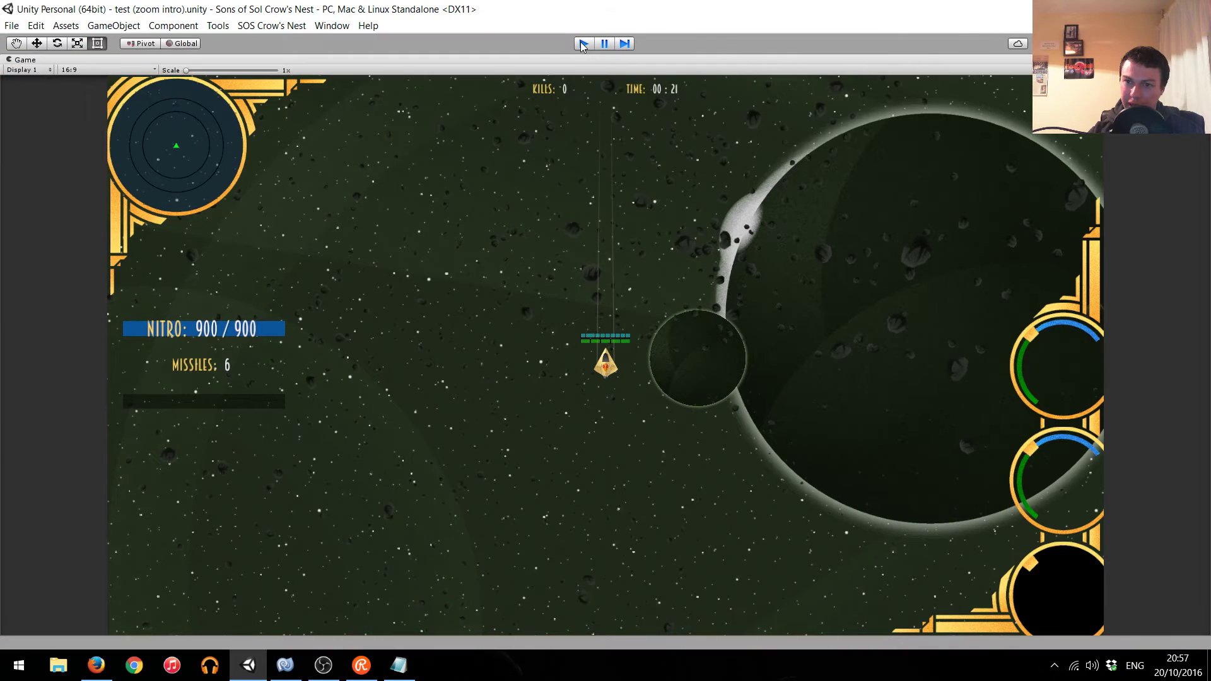
left_click(582, 45)
left_click(581, 44)
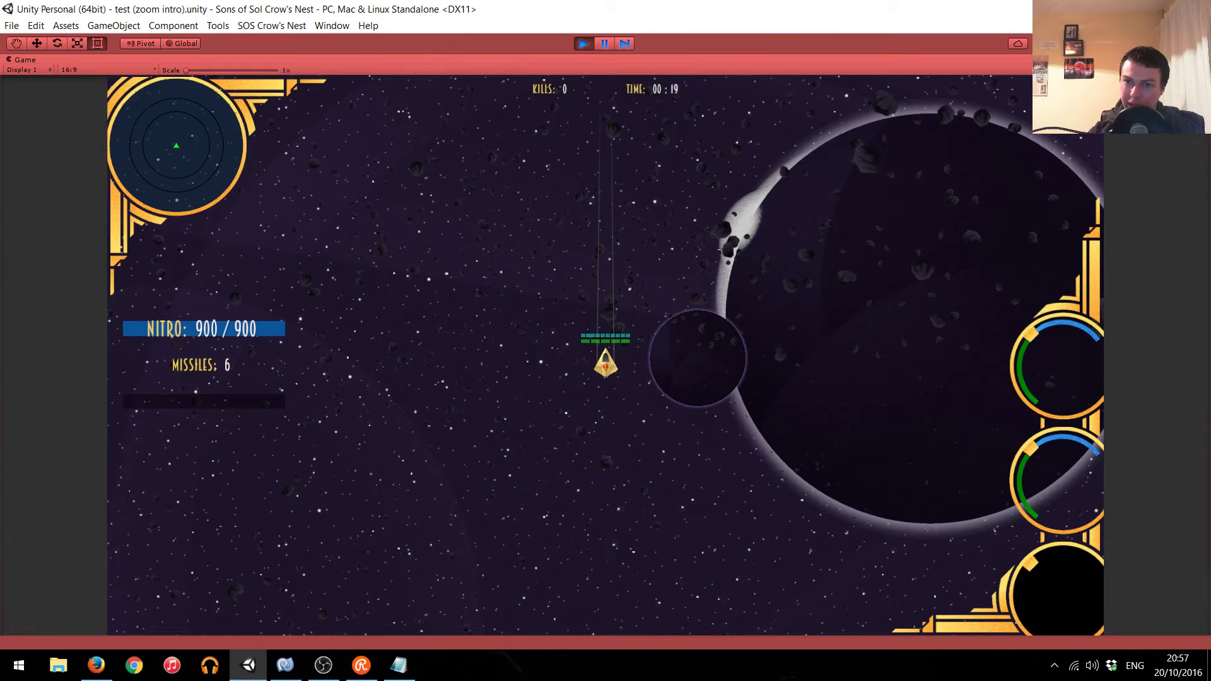
key("alt+Tab")
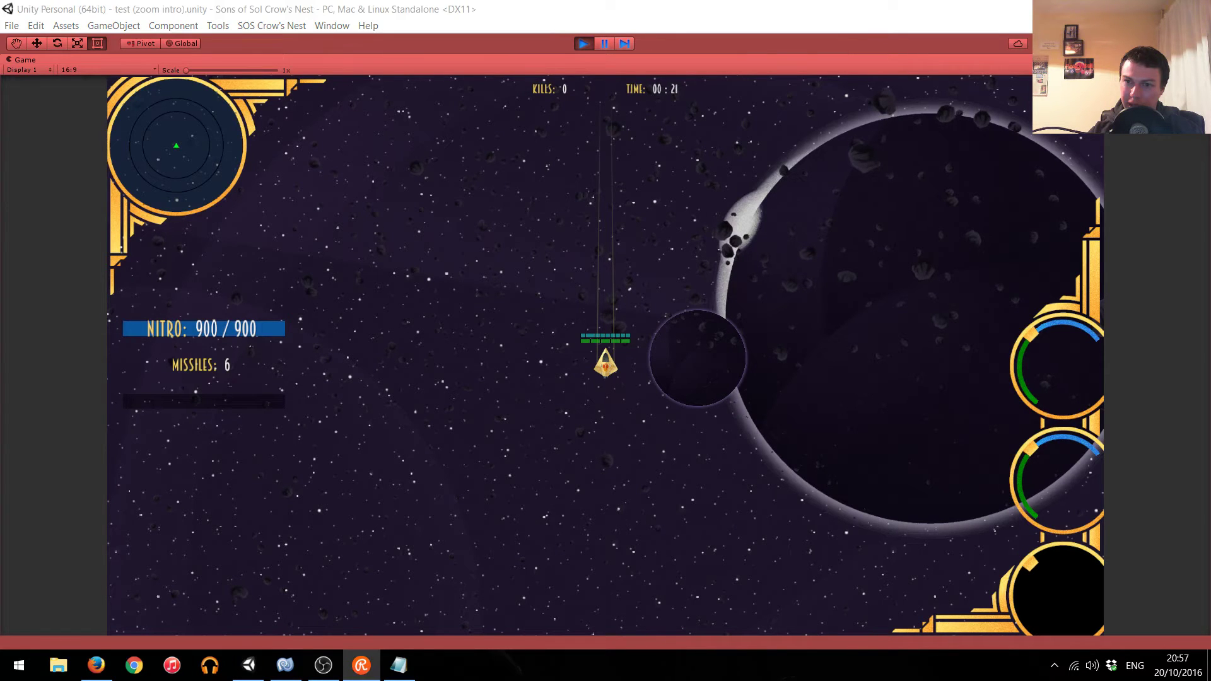
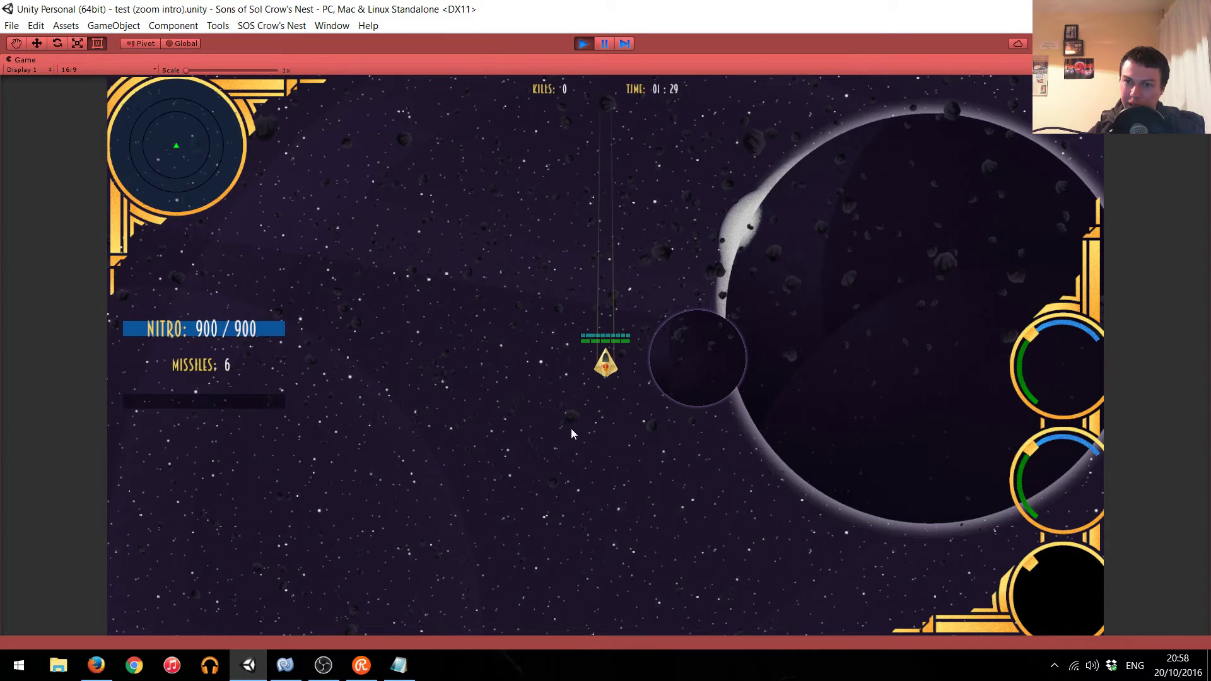
Replay the zoom intro scene, restarting it from the pause menu to recheck the opening fade.
left_click(586, 42)
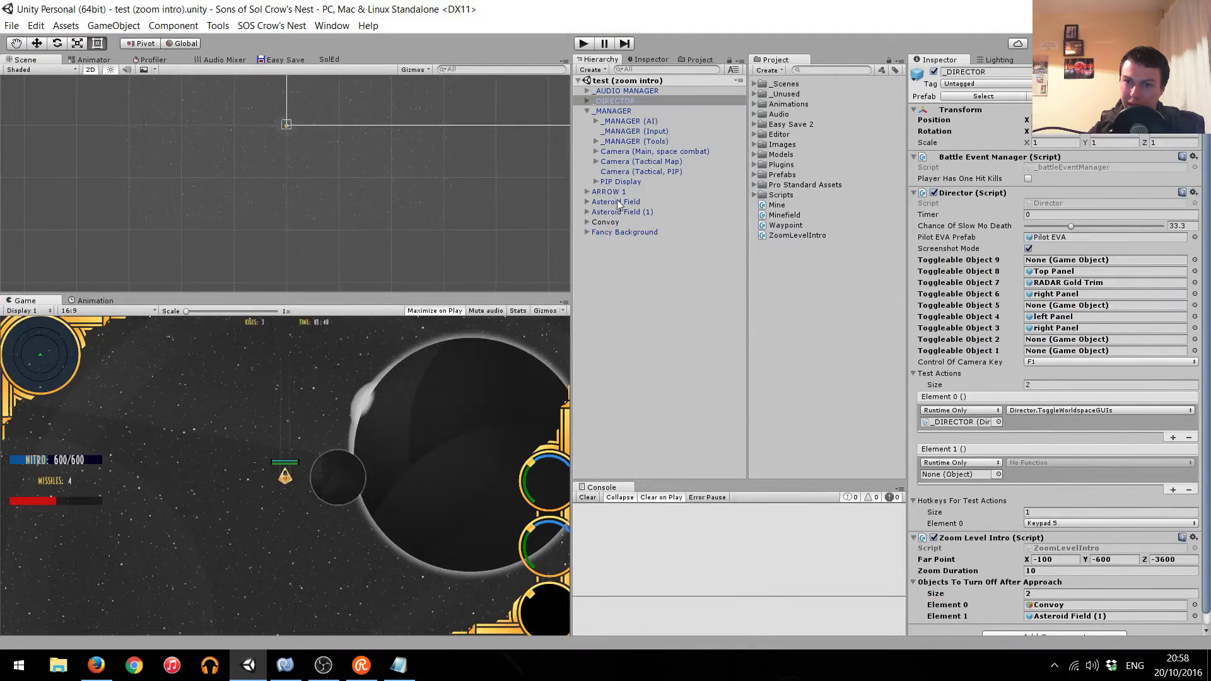
left_click(584, 43)
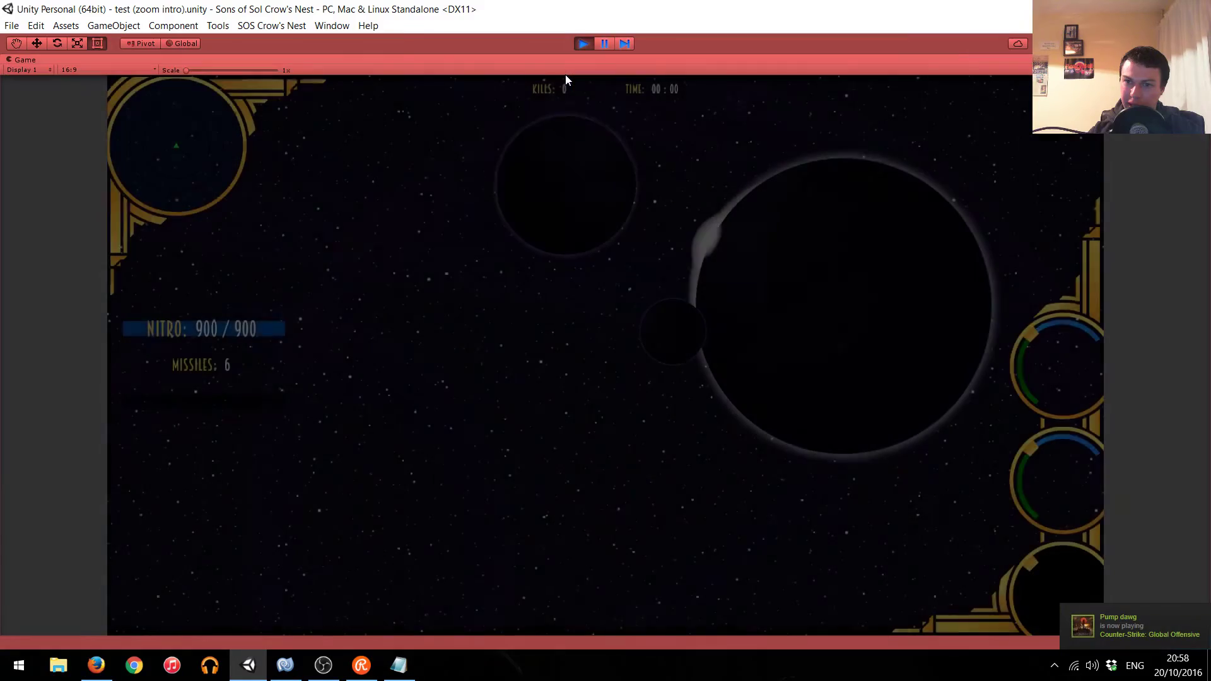
key("Escape")
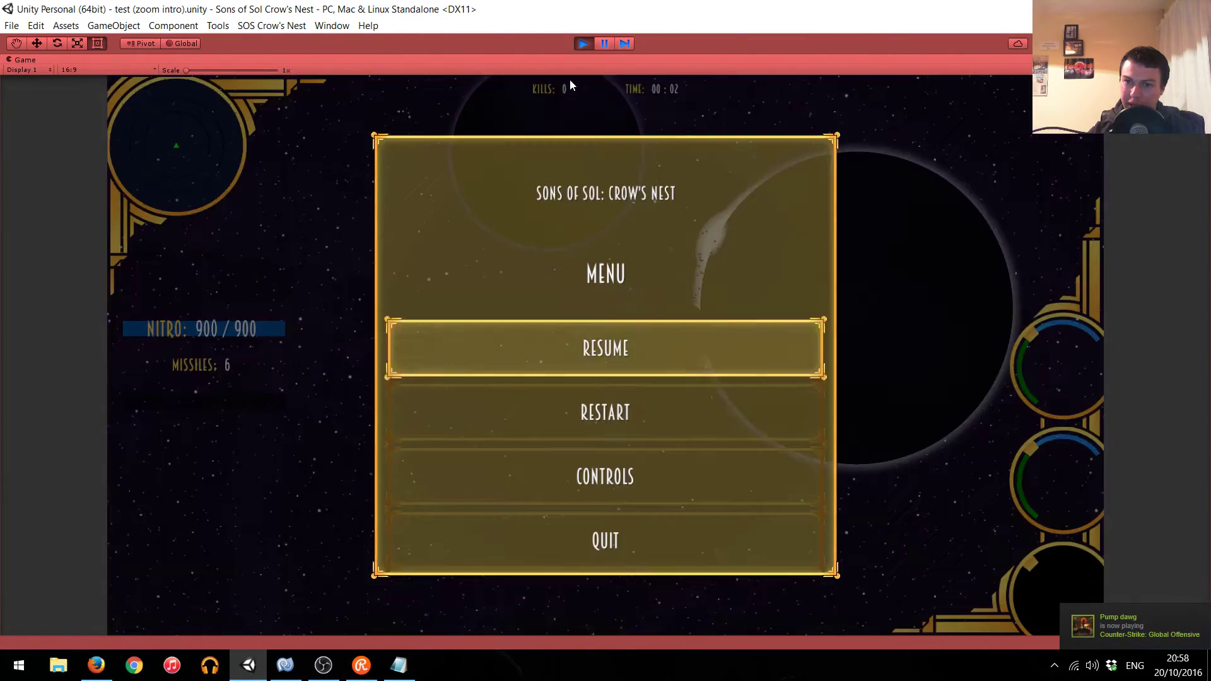
key("Down")
key("Return")
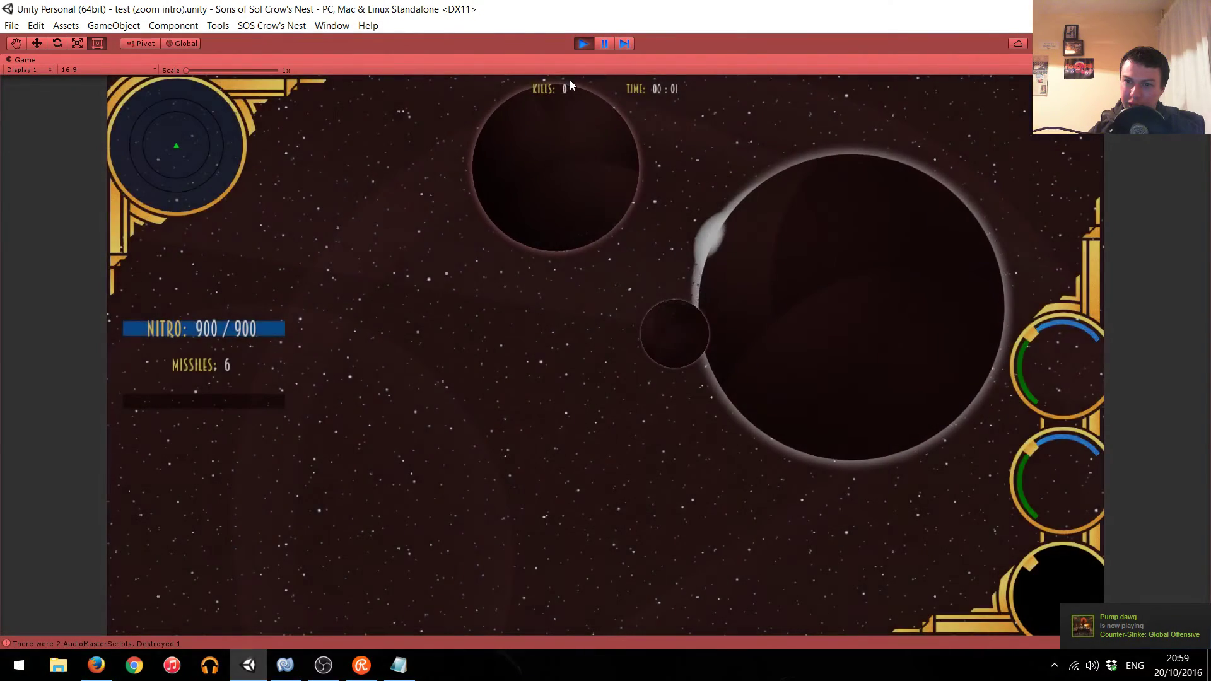
left_click(584, 43)
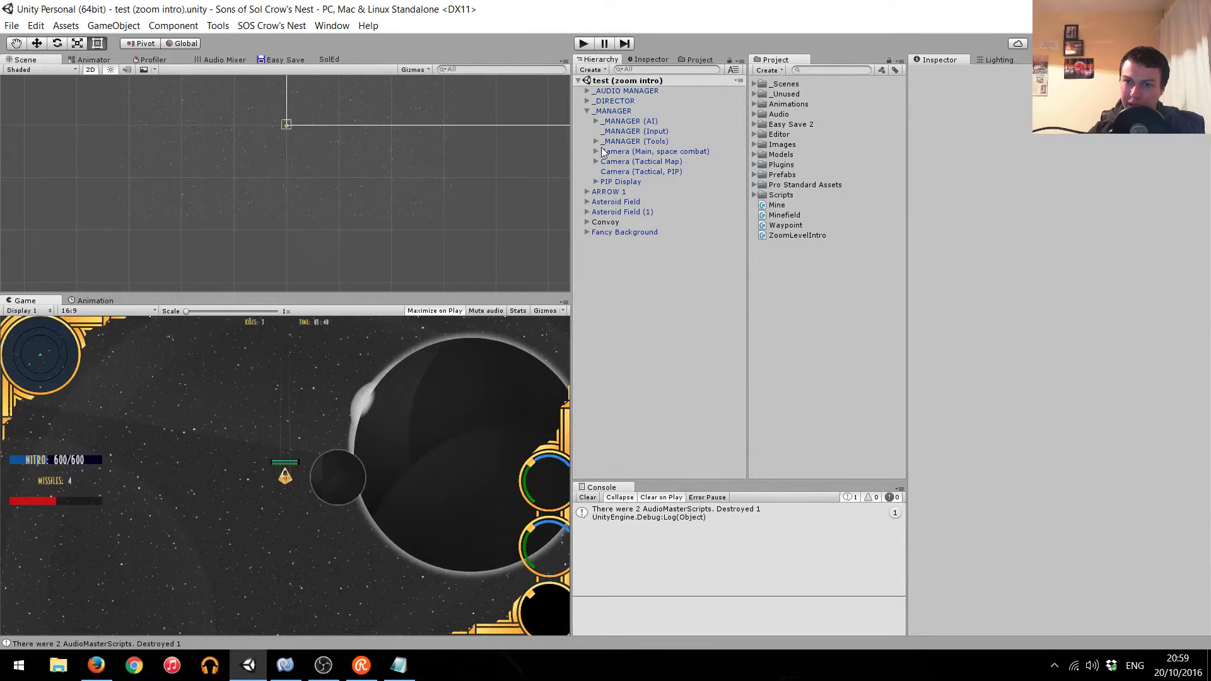
Select _DIRECTOR and ping its Director script in the Project window.
left_click(619, 103)
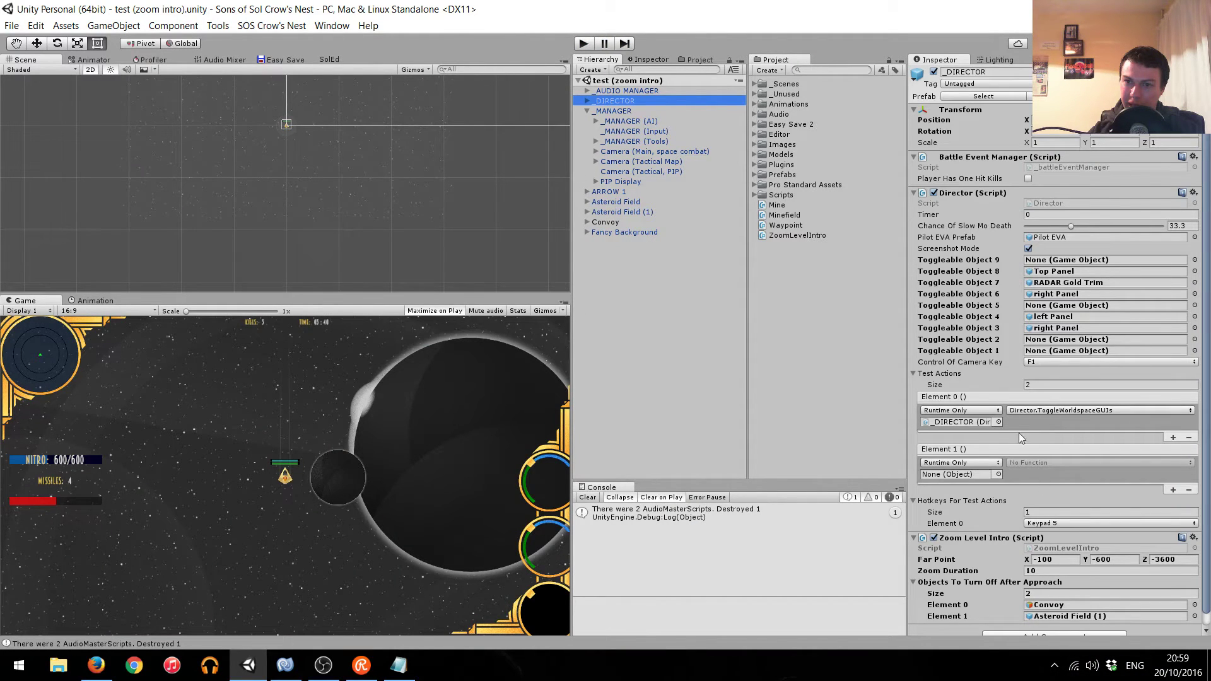
left_click(914, 373)
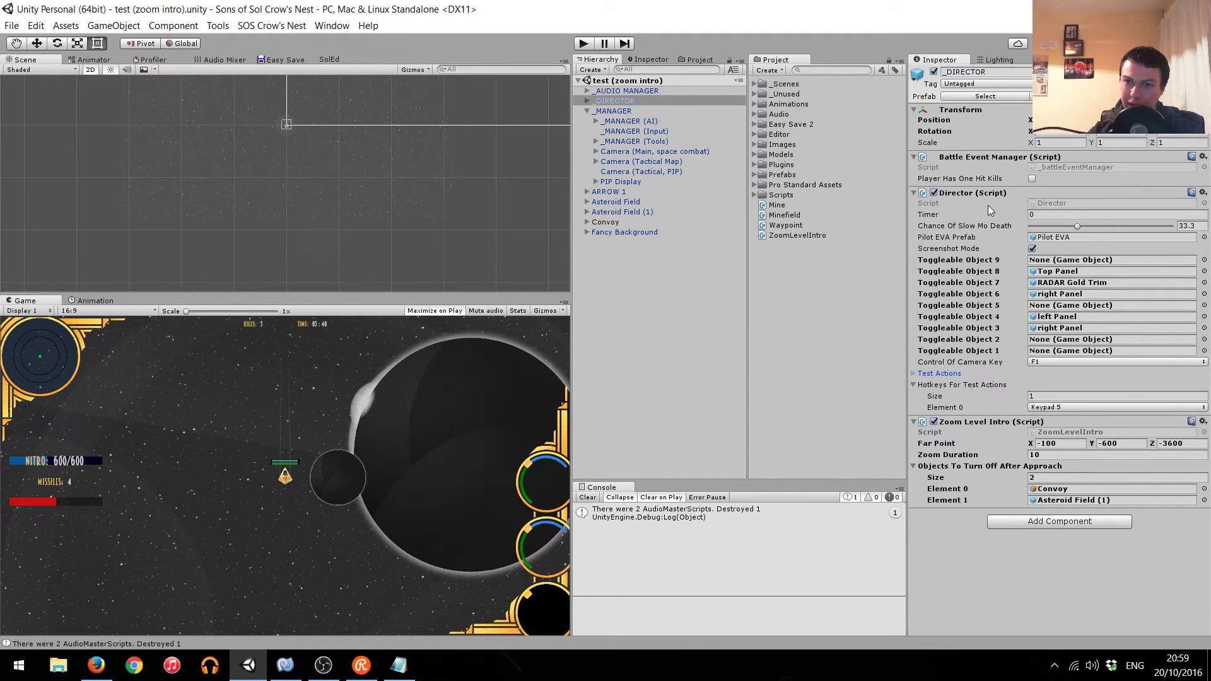
left_click(1066, 203)
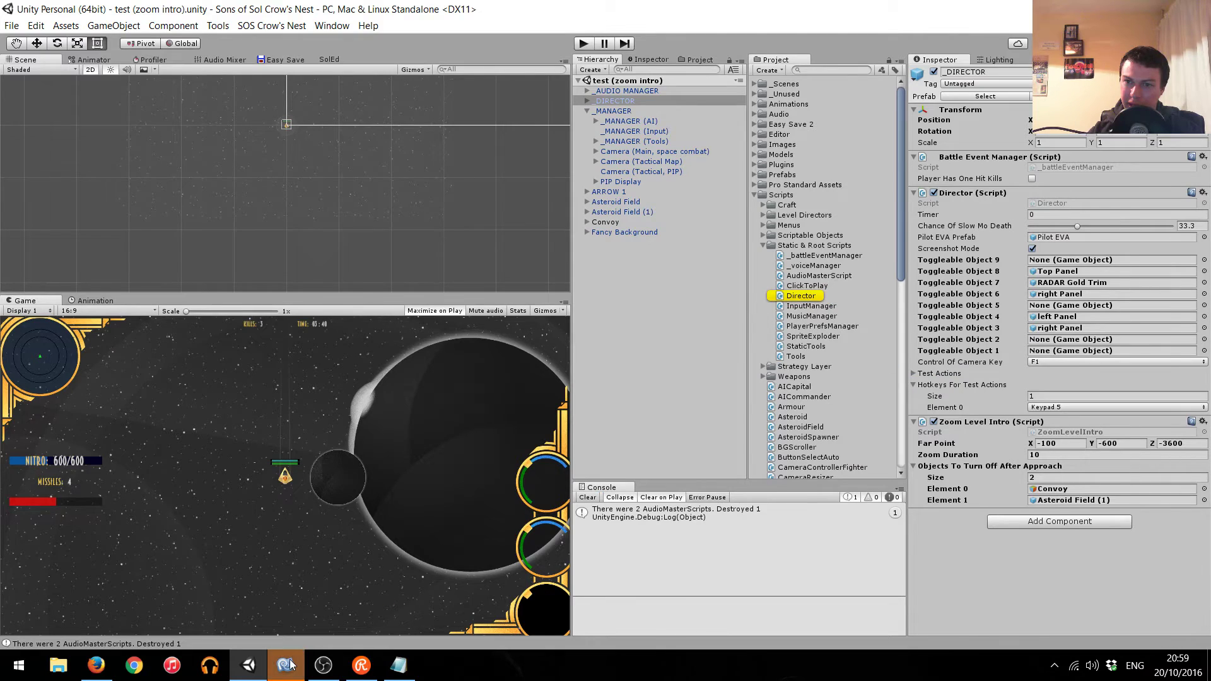
Scroll through Director.cs to find the hard-coded fade duration of 2.
scroll(415, 384, "down", 5)
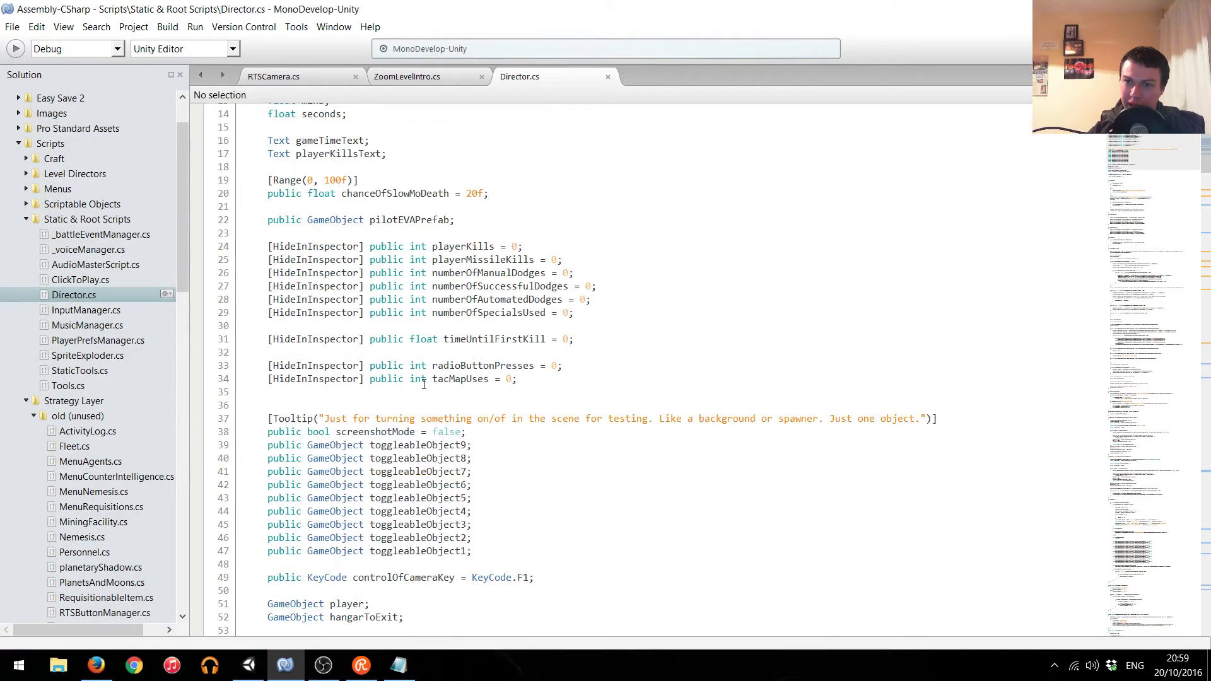
scroll(397, 372, "down", 7)
scroll(380, 359, "down", 5)
scroll(380, 359, "down", 2)
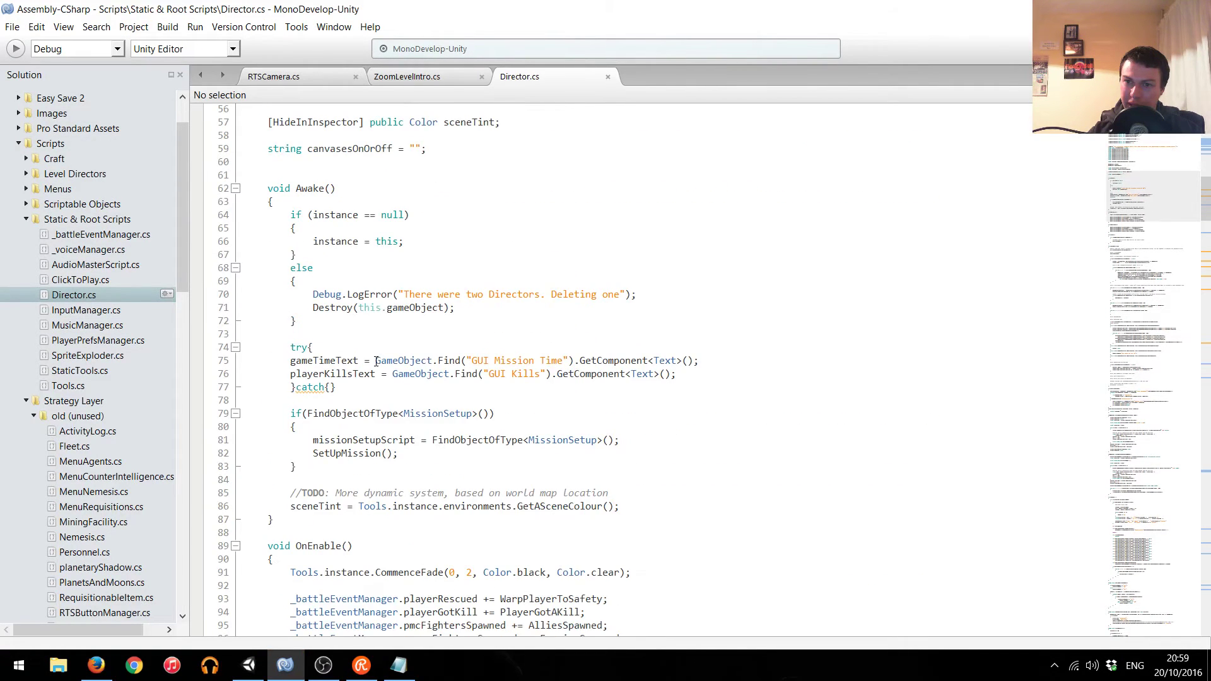
scroll(393, 445, "down", 2)
scroll(391, 463, "down", 4)
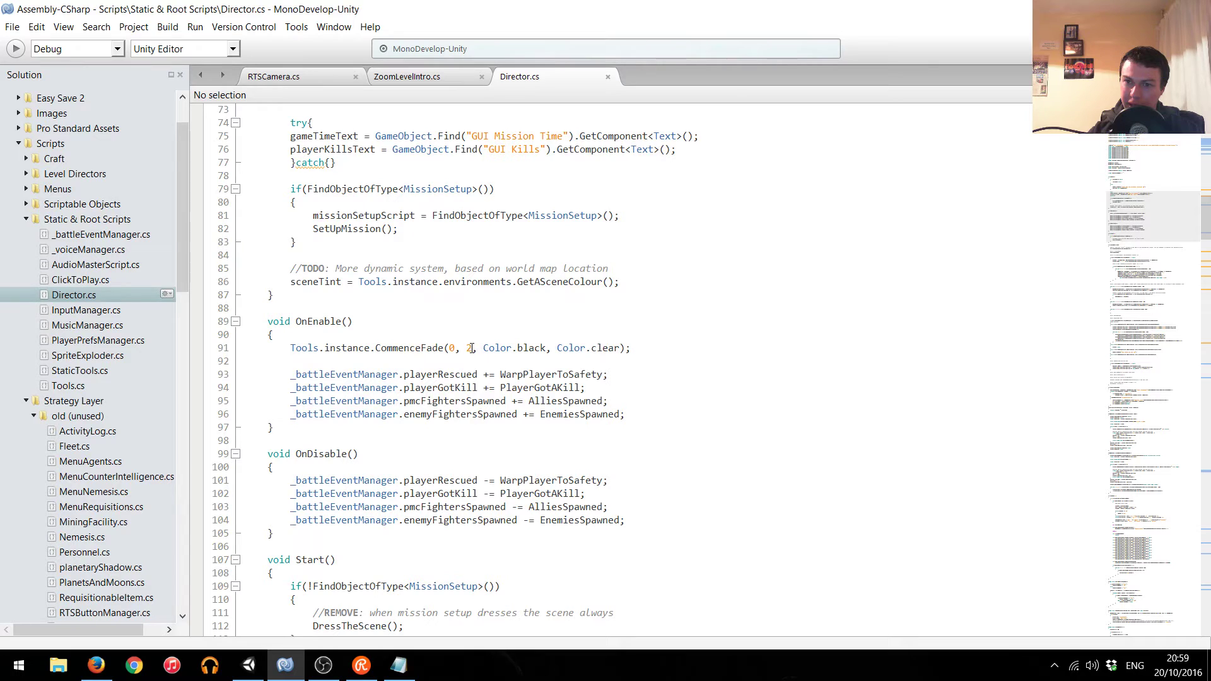
scroll(471, 356, "up", 2)
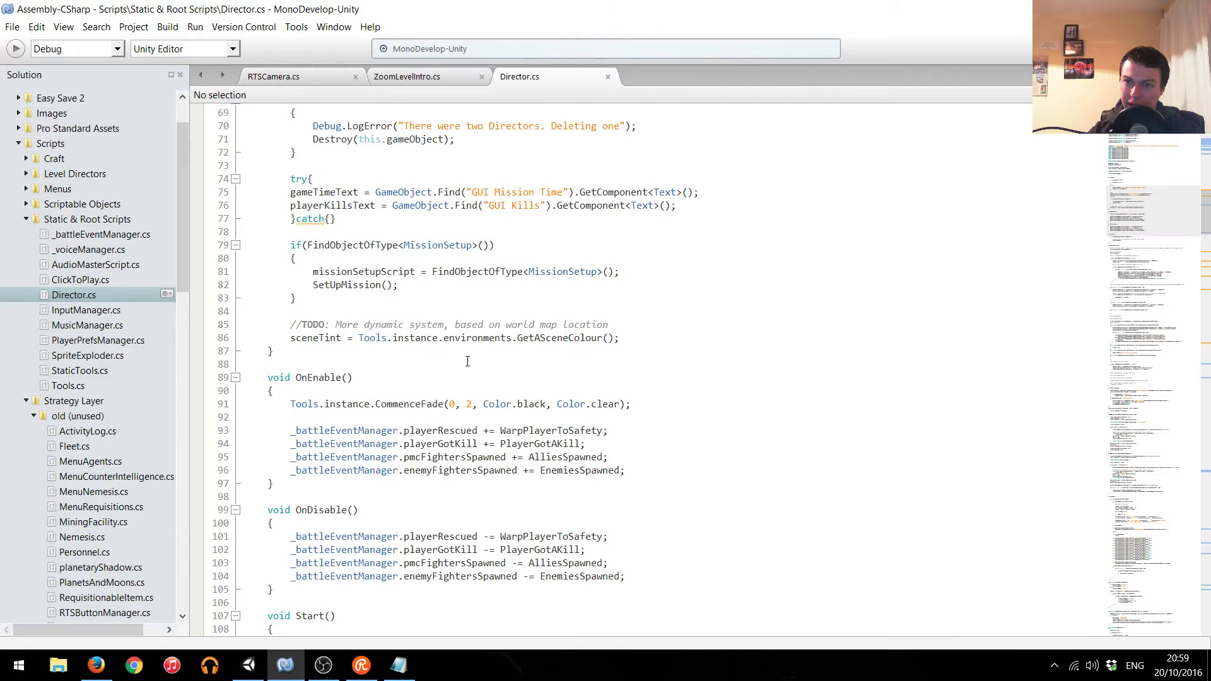
left_click(468, 404)
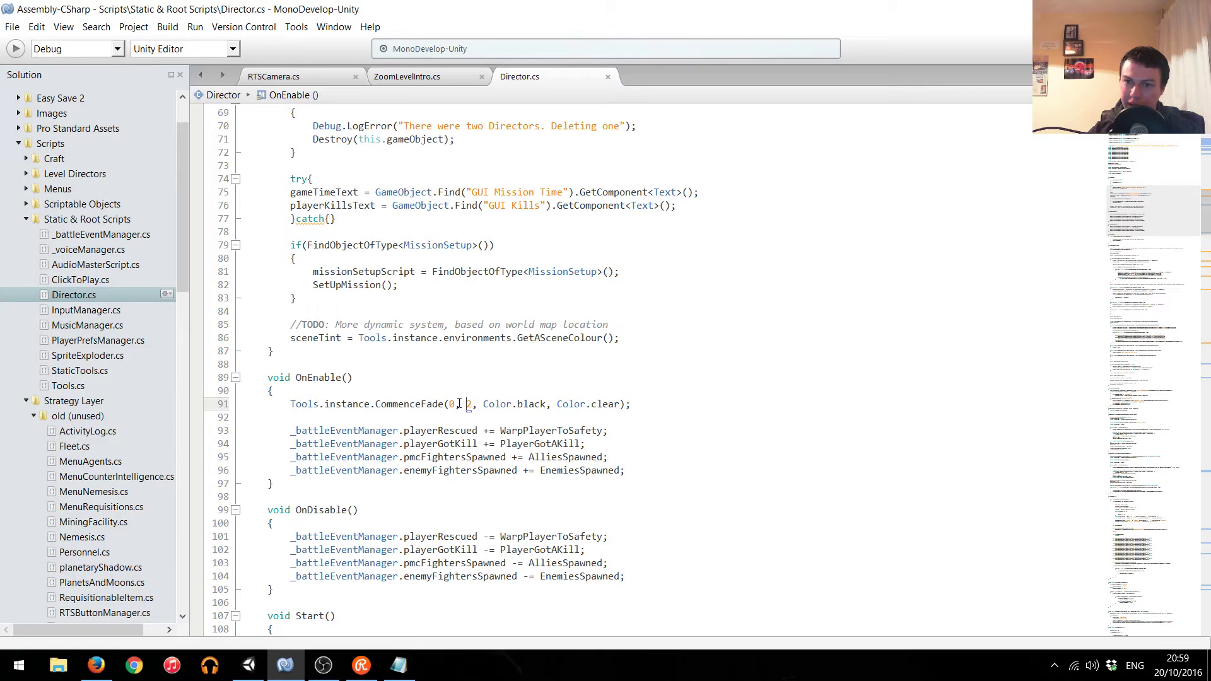
Add 'public float fadeInFromBlackTime = 2;' below the seconds field and save Director.cs.
scroll(425, 382, "up", 7)
scroll(425, 385, "up", 4)
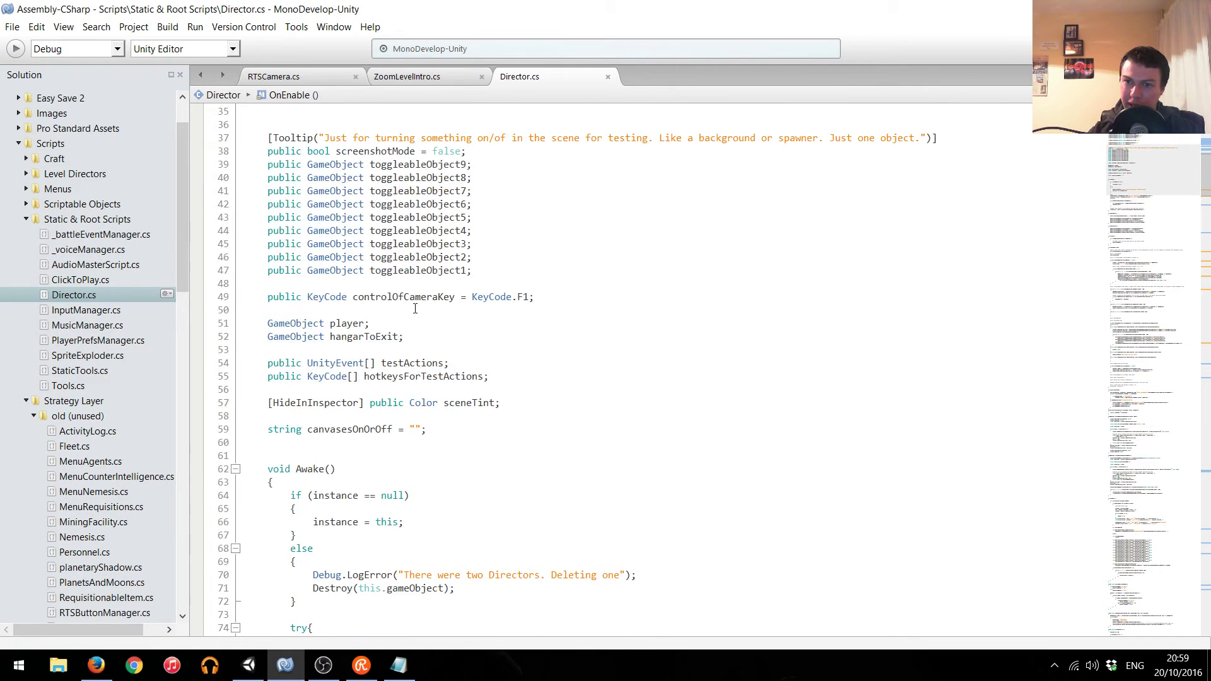
scroll(425, 388, "up", 4)
scroll(426, 392, "up", 6)
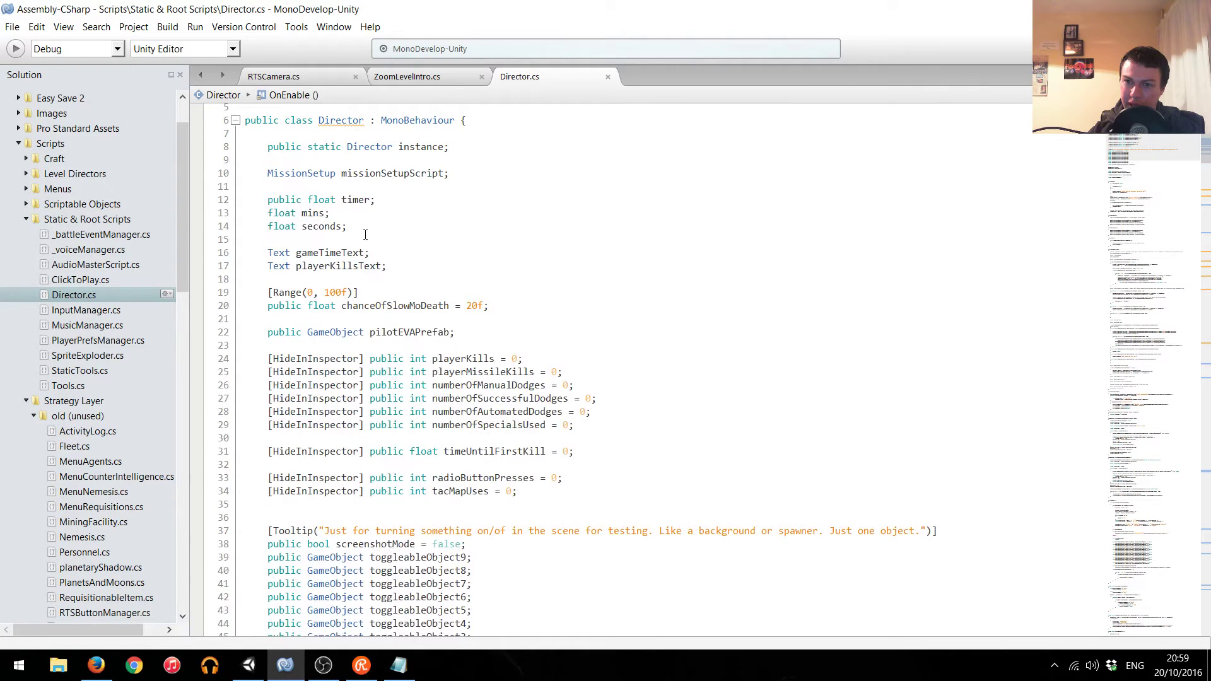
left_click(391, 199)
key("Down")
key("Down")
key("Return")
key("Return")
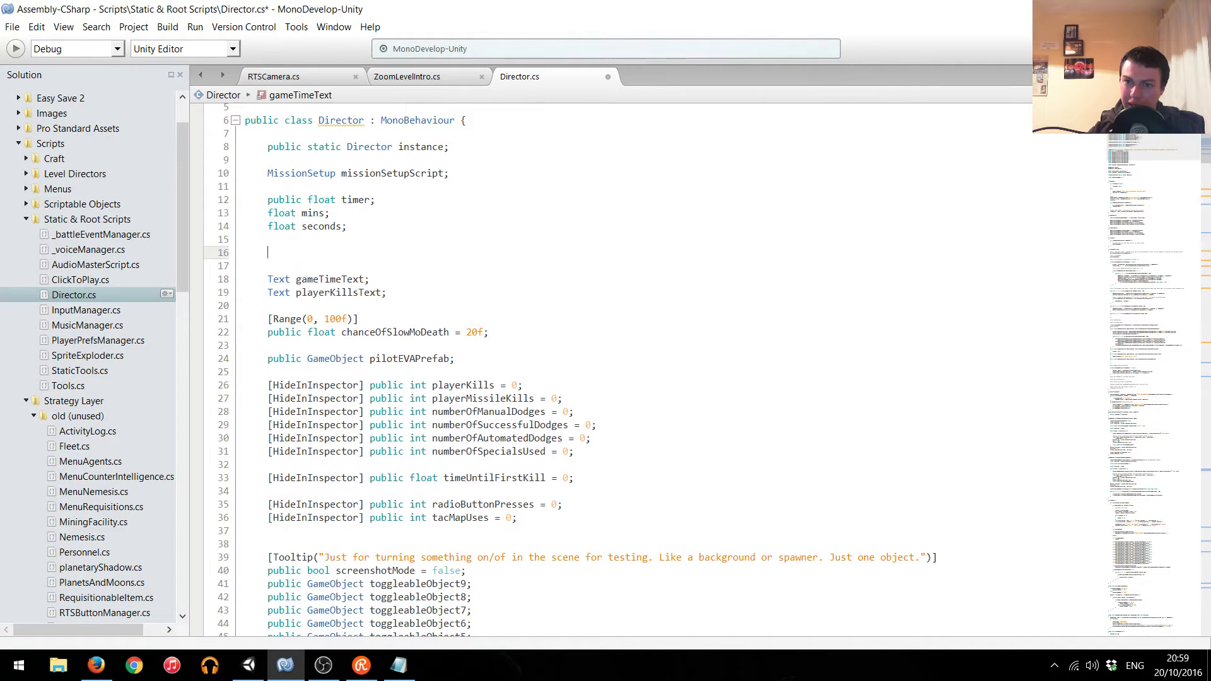
type("public fl")
key("Return")
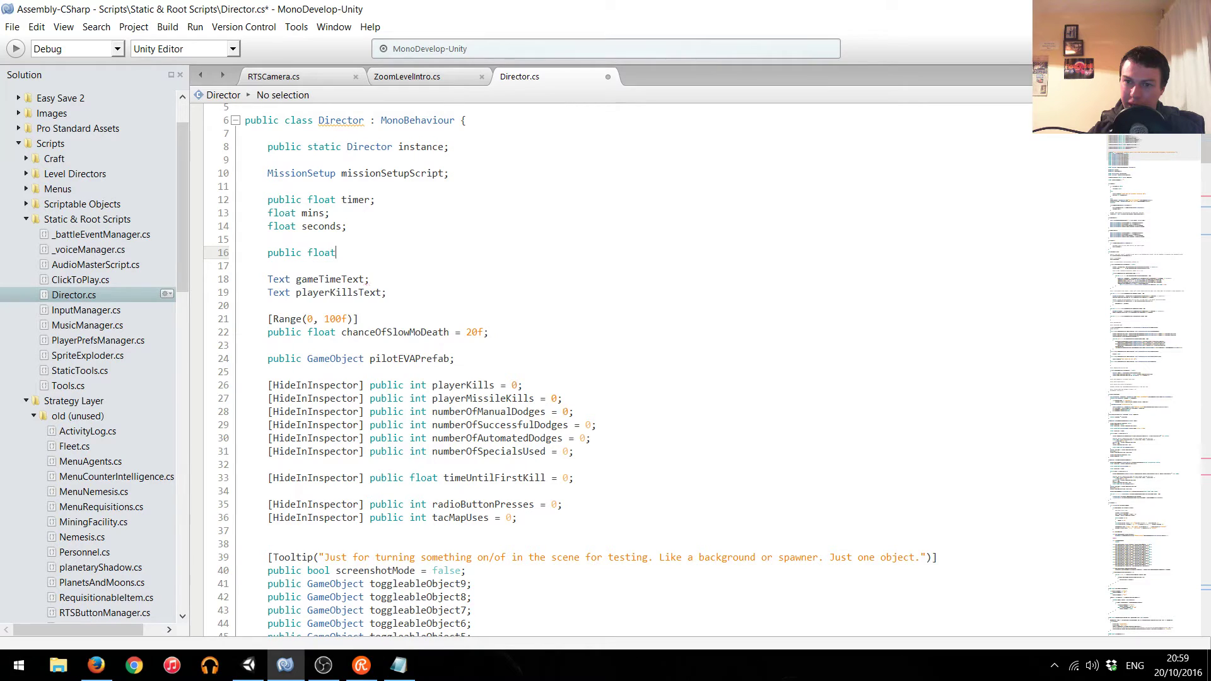
type("fadeInFromBlackTime = 2;")
key("ctrl+s")
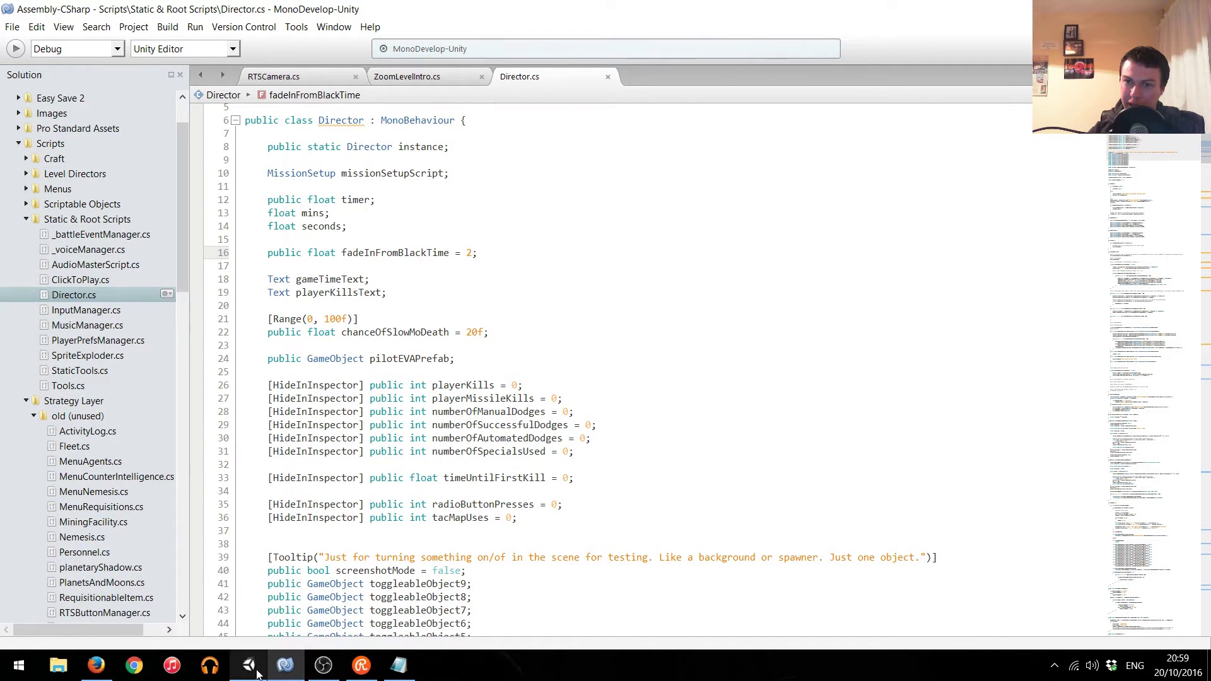
Search Director.cs for '2' to reach the CommenceFade call in OnEnable.
mouse_move(251, 670)
scroll(485, 487, "down", 15)
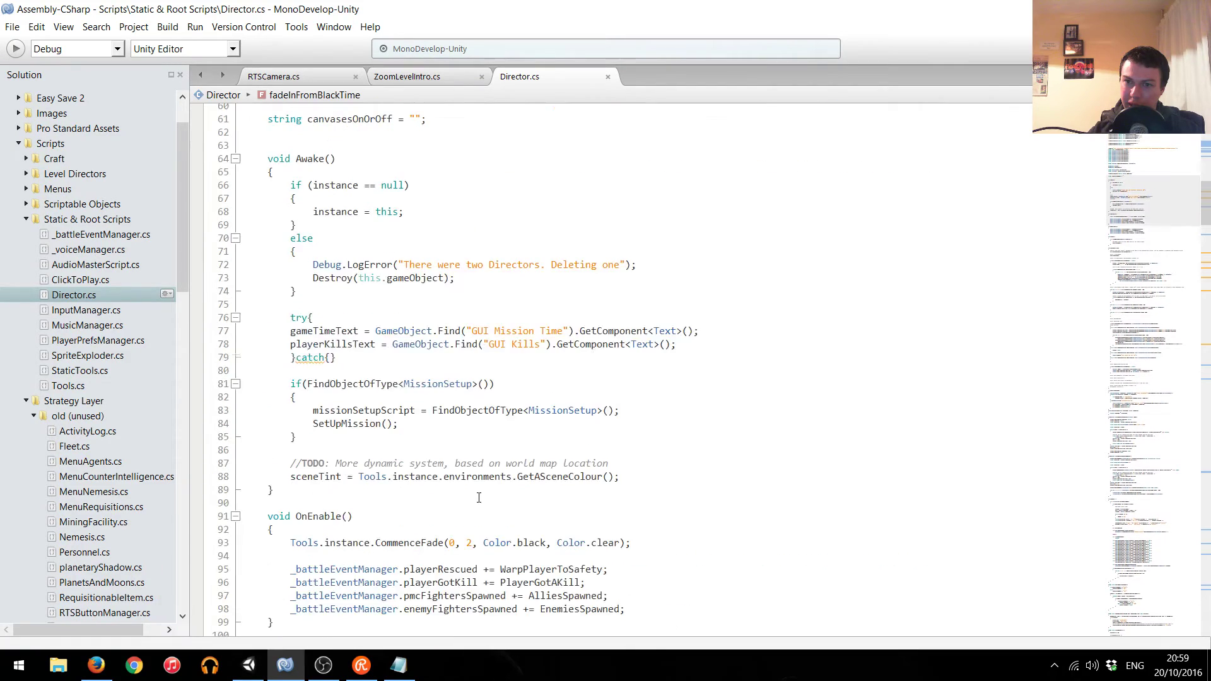
scroll(479, 498, "down", 2)
scroll(483, 454, "down", 5)
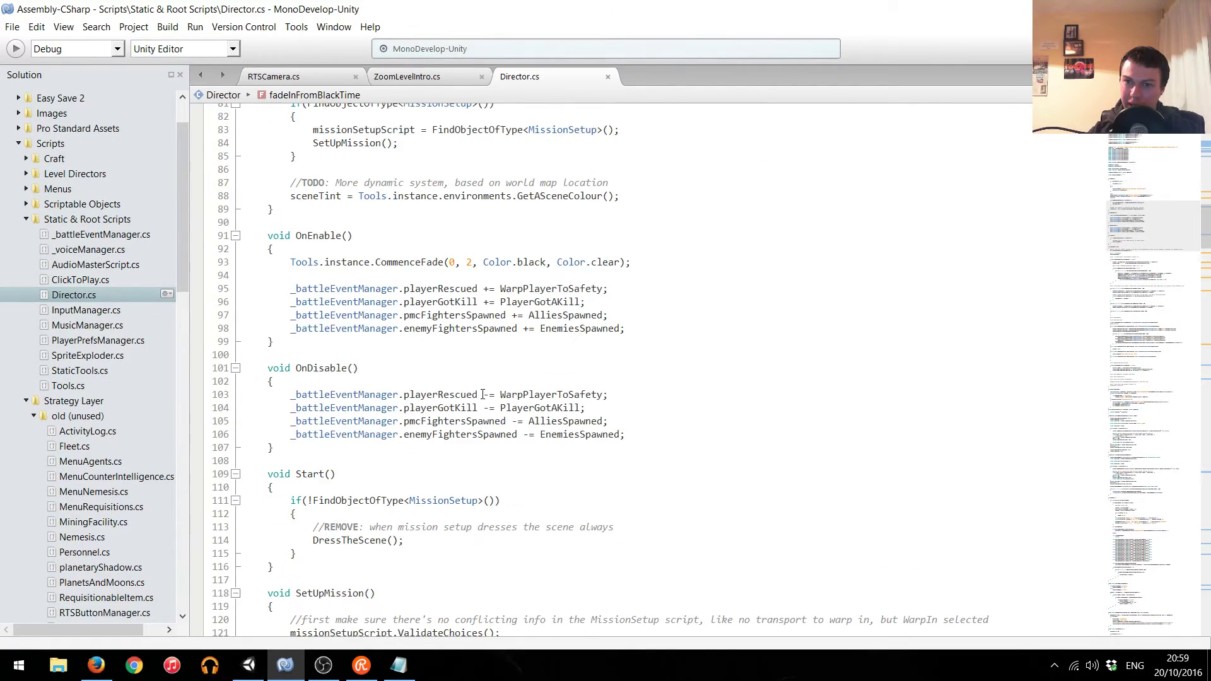
scroll(487, 419, "down", 5)
scroll(499, 486, "down", 7)
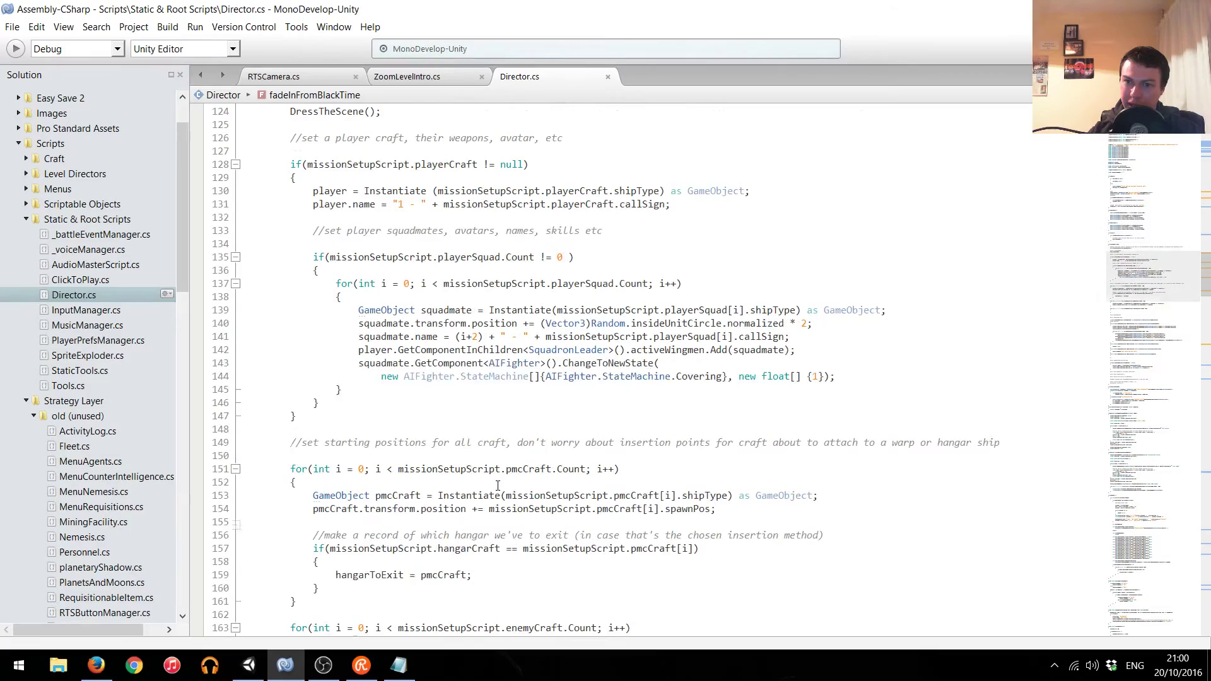
scroll(497, 485, "up", 11)
scroll(521, 395, "down", 14)
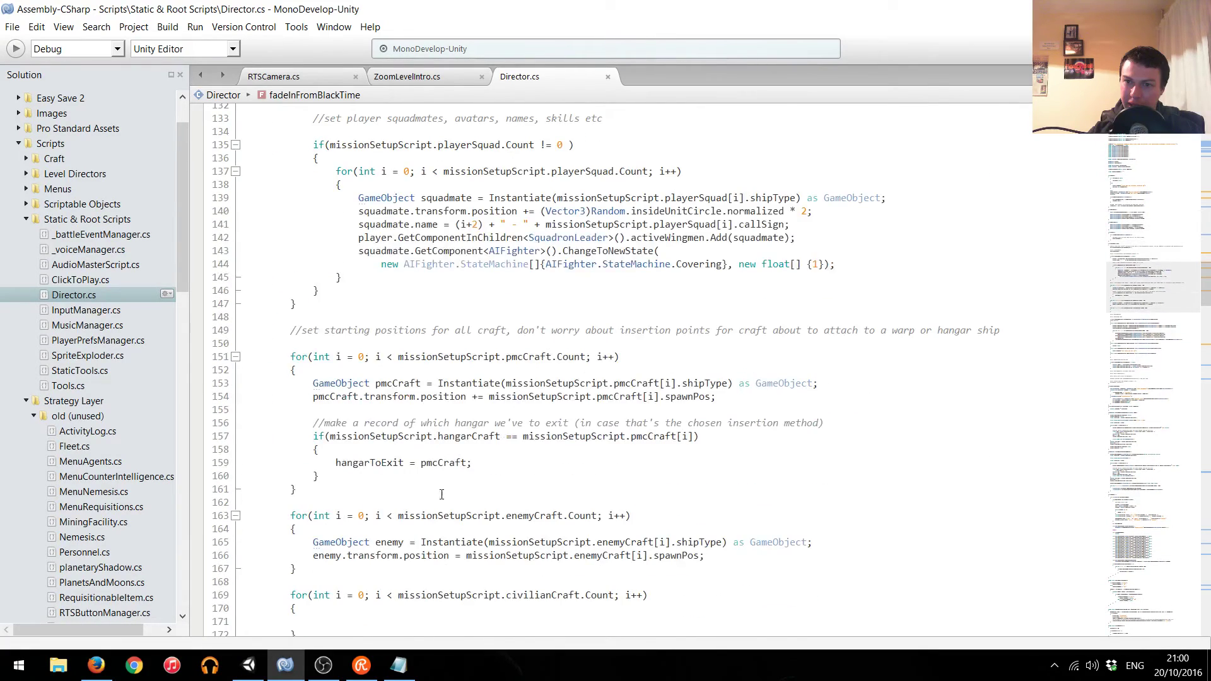
scroll(473, 505, "down", 6)
scroll(442, 444, "down", 6)
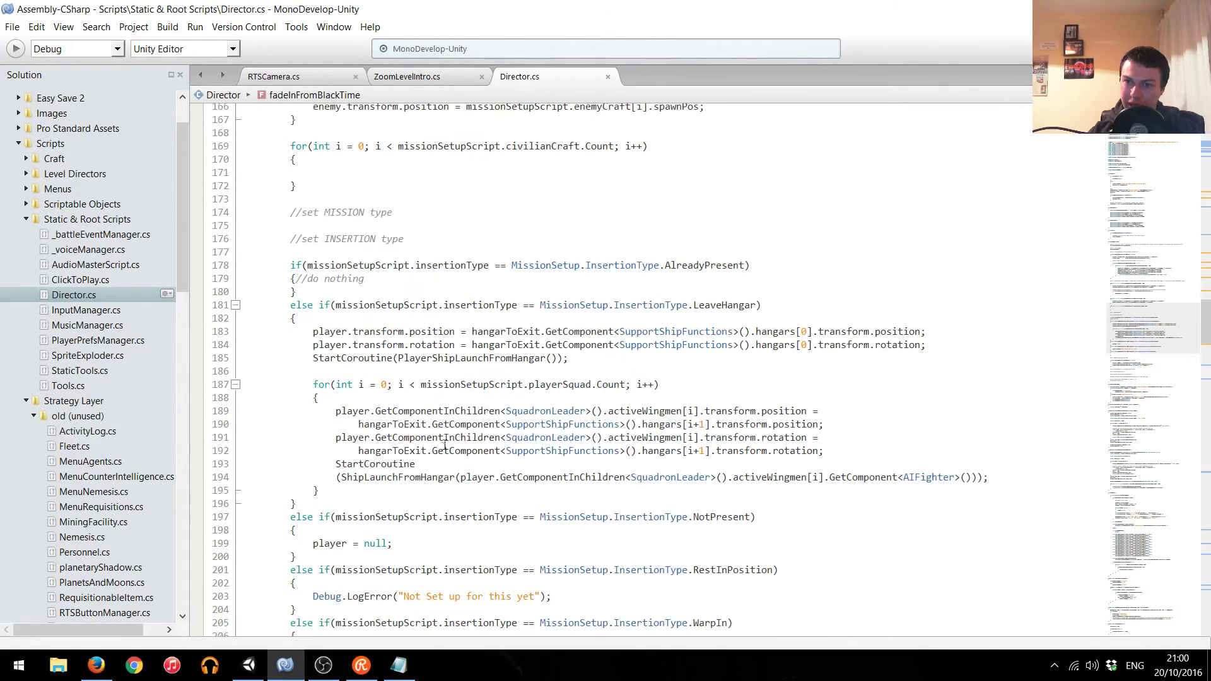
scroll(453, 455, "up", 10)
scroll(456, 453, "up", 3)
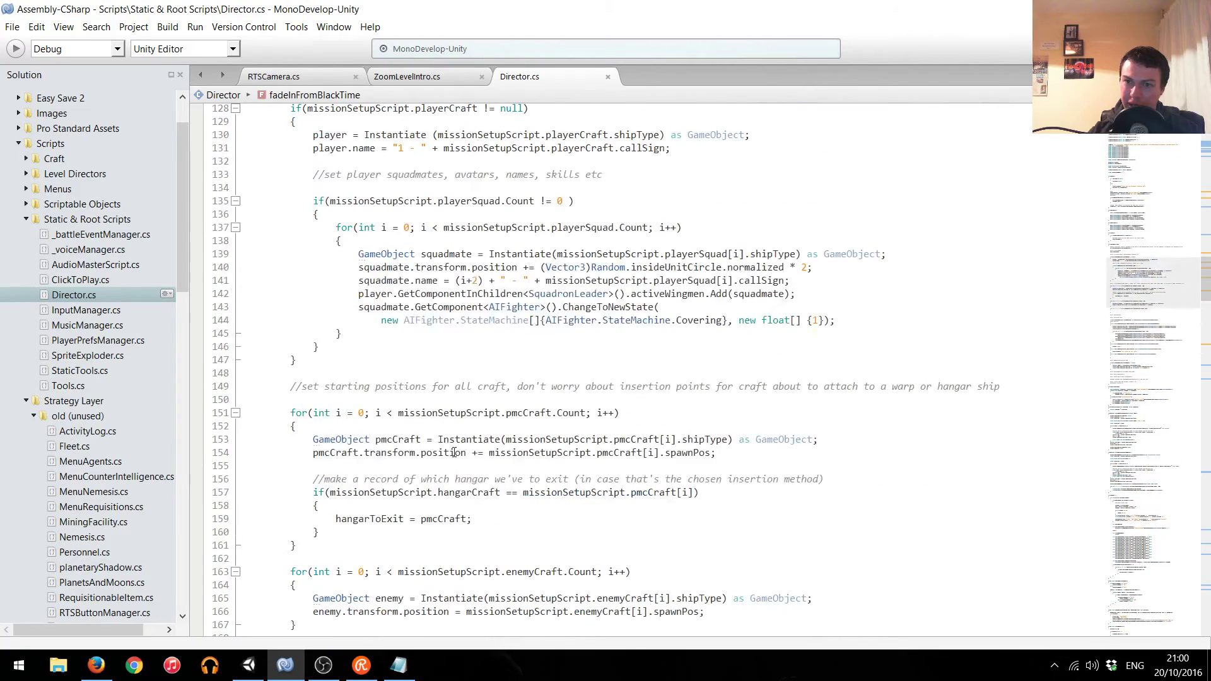
key("ctrl+f")
type("2")
key("Return")
key("Return")
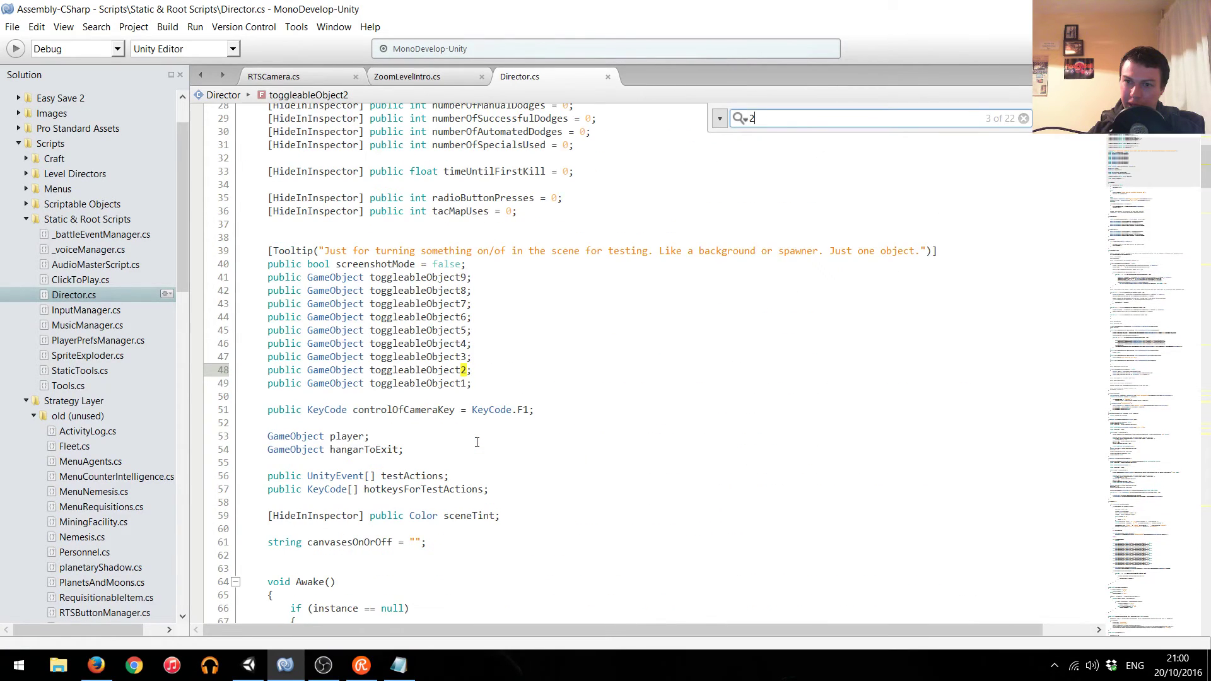
key("Return")
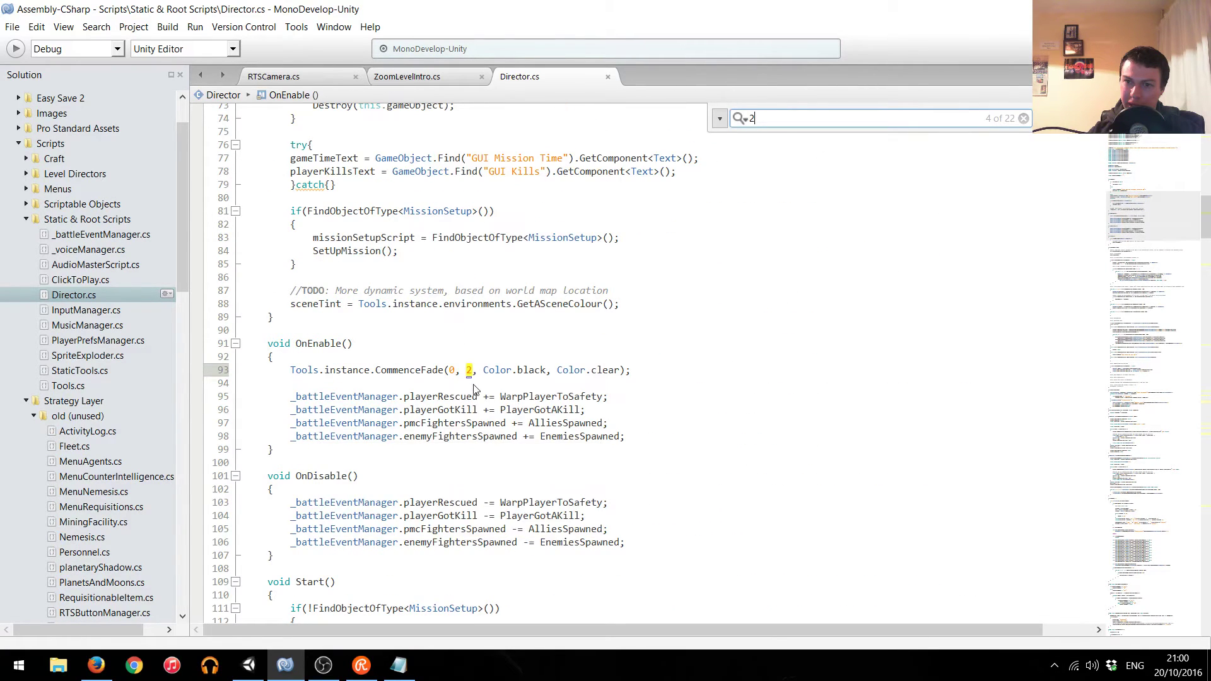
Replace the hard-coded 2 in CommenceFade with fadeInFromBlackTime and save the script.
left_click(471, 371)
key("BackSpace")
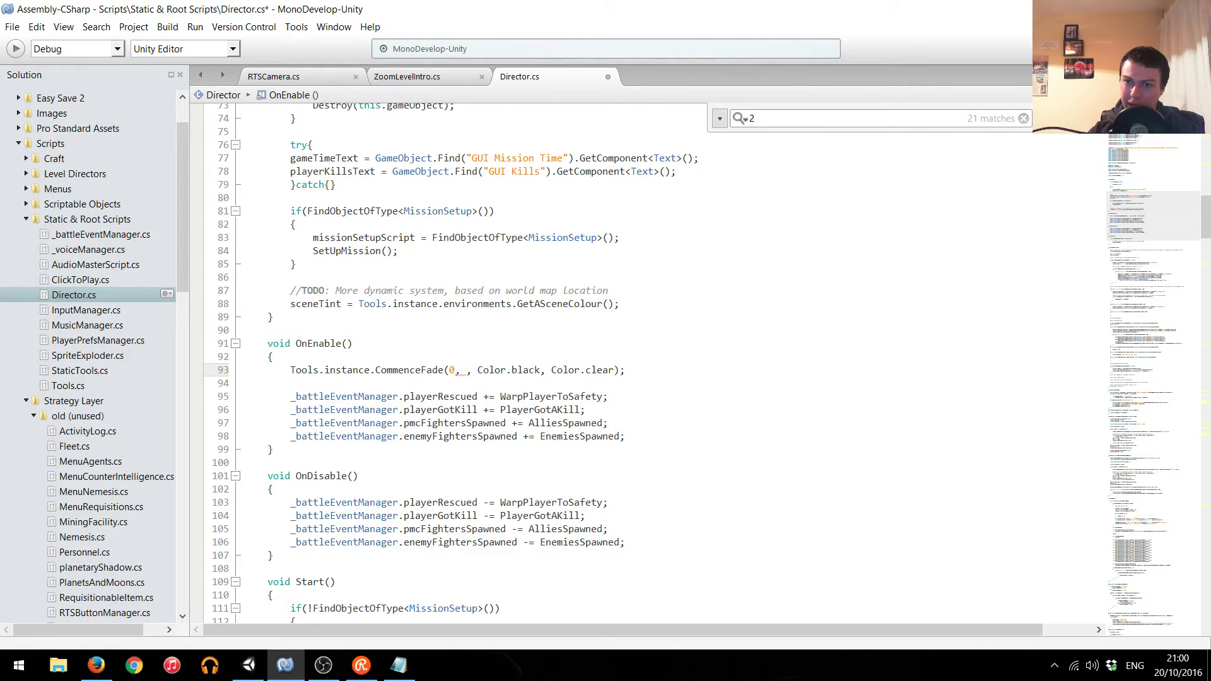
type("fadet")
key("Up")
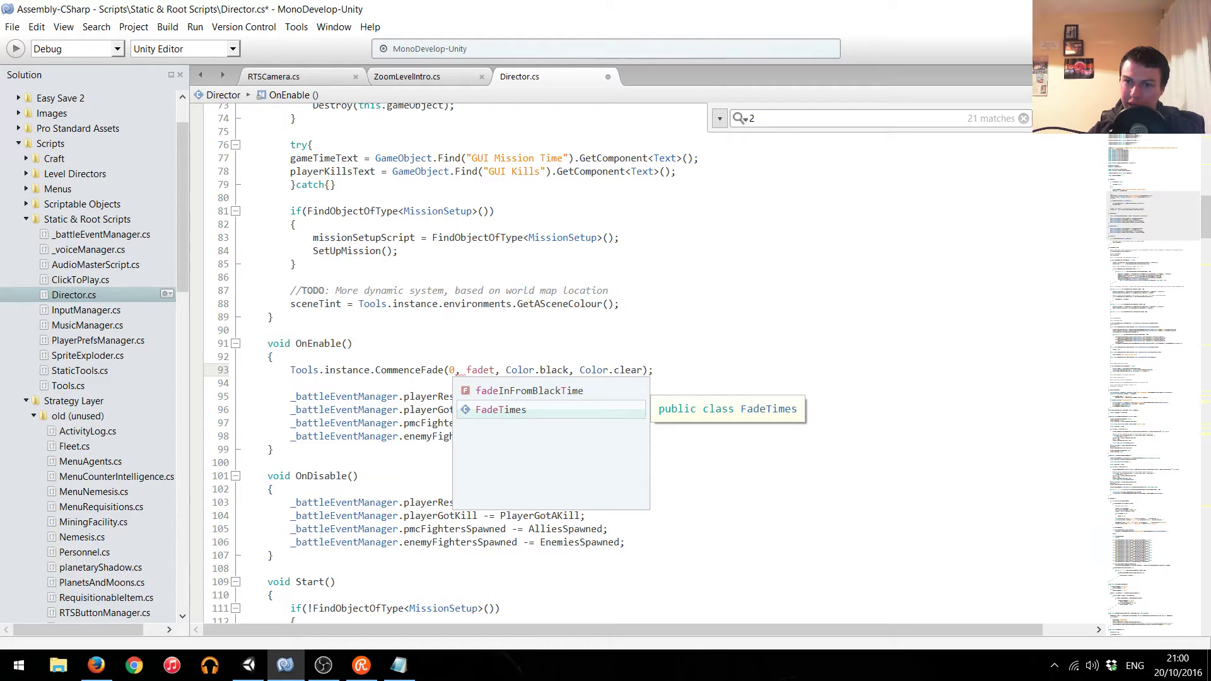
key("Return")
key("ctrl+s")
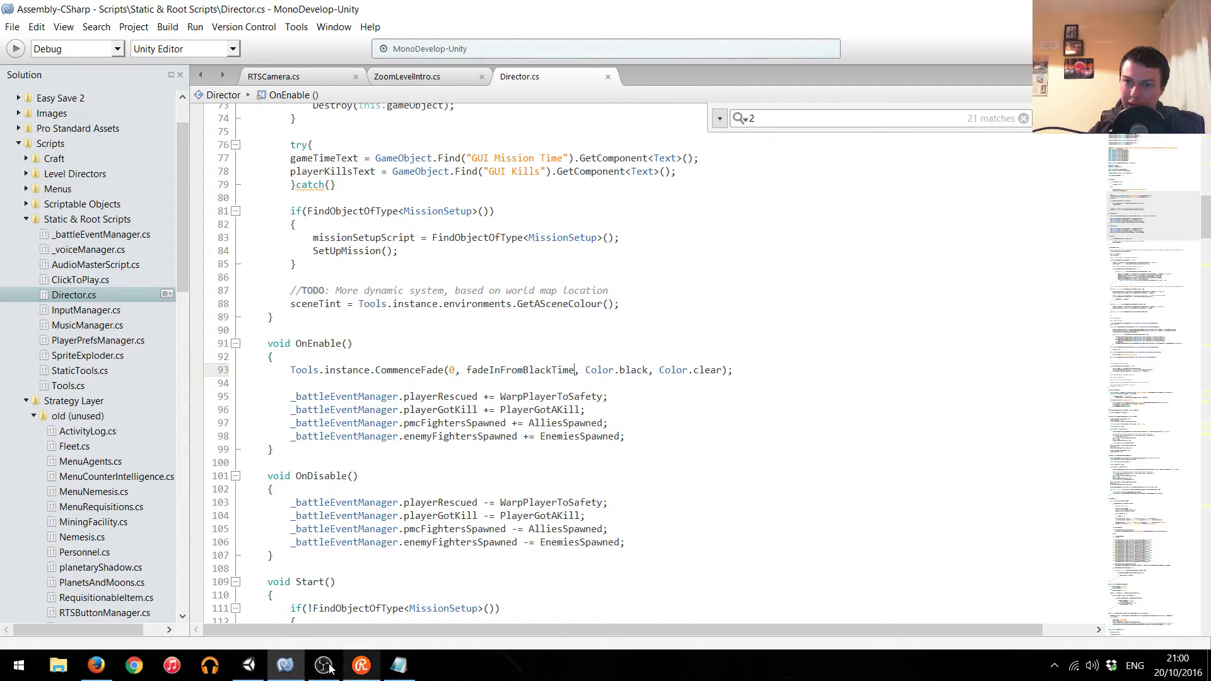
left_click(248, 666)
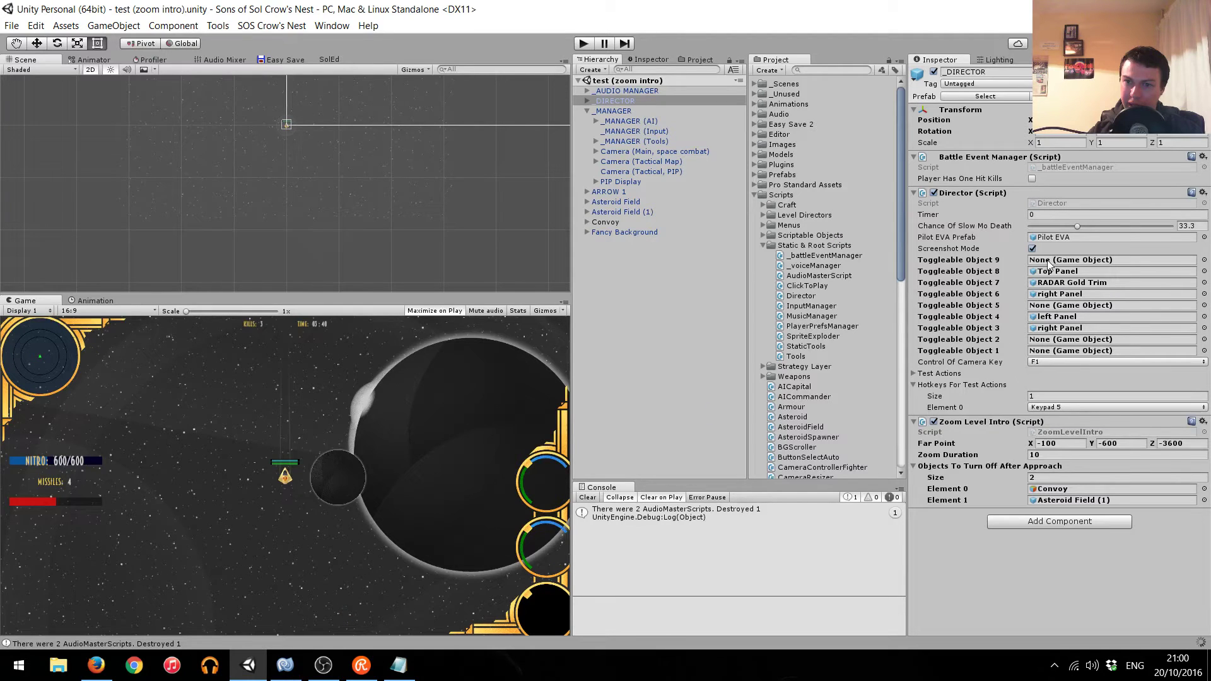
Enter 4 as the Director's Fade In From Black Time and run the zoom intro scene.
left_click(1036, 225)
type("4")
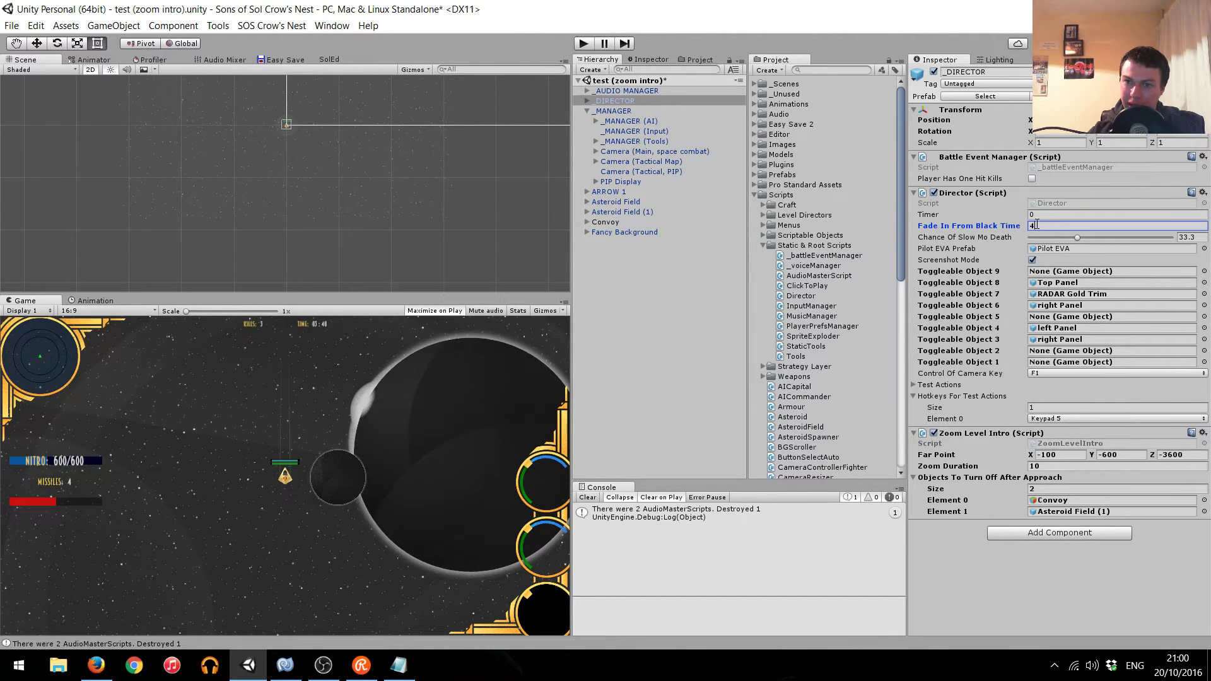
left_click(584, 43)
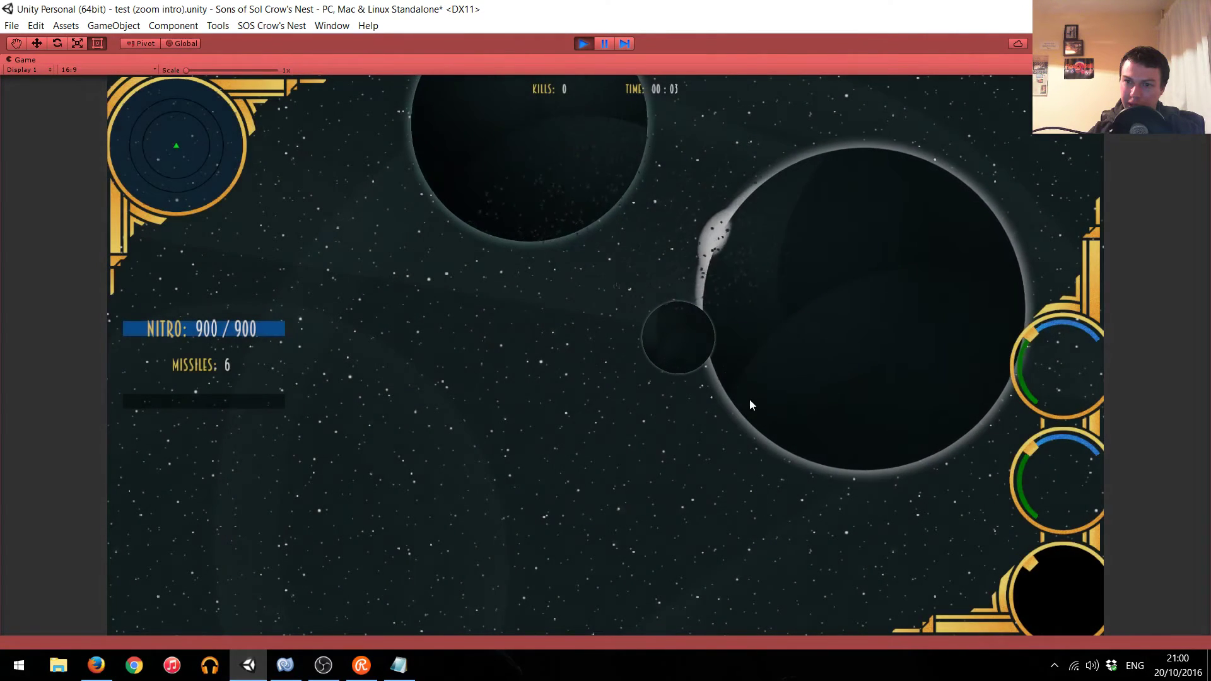
Restart the level three times from the pause menu to watch the fade, then exit Play mode.
key("Escape")
left_click(749, 400)
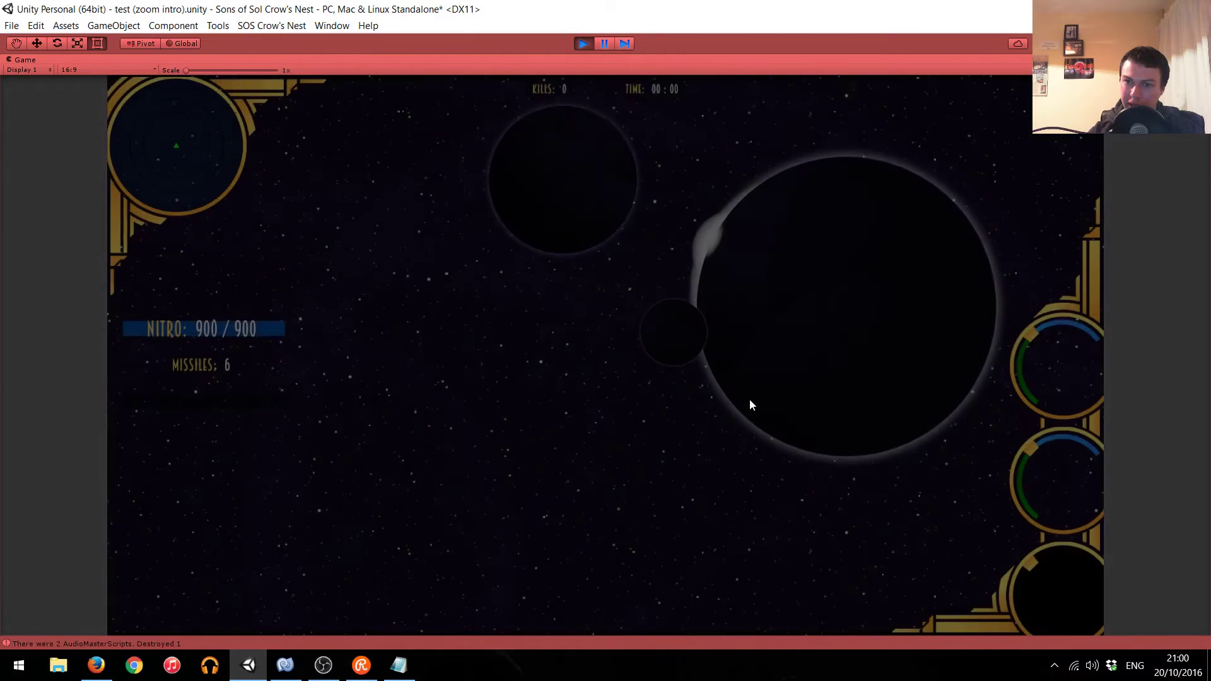
key("Escape")
left_click(750, 401)
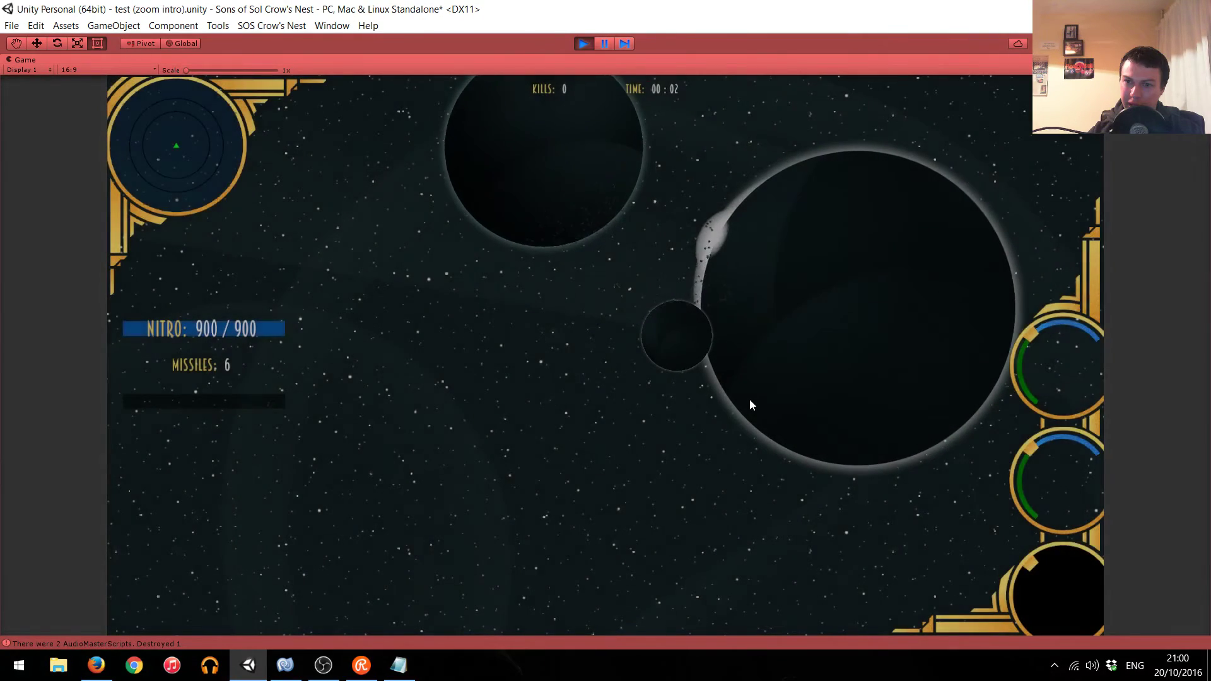
key("Escape")
left_click(750, 399)
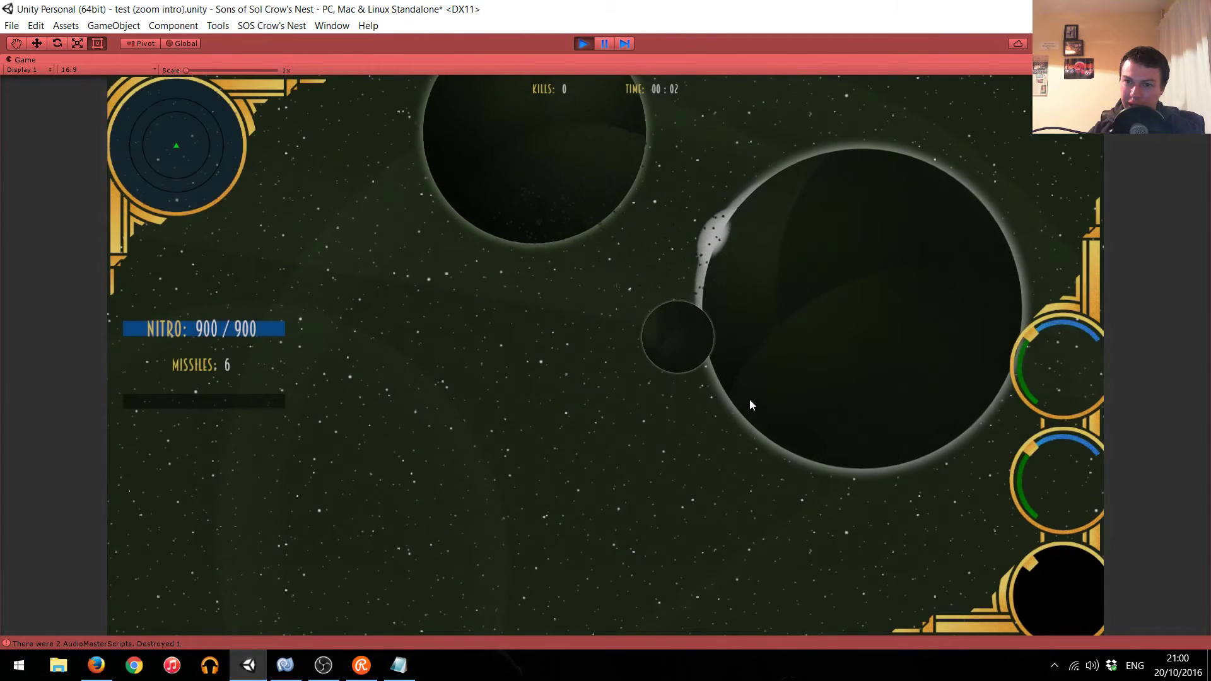
key("ctrl+p")
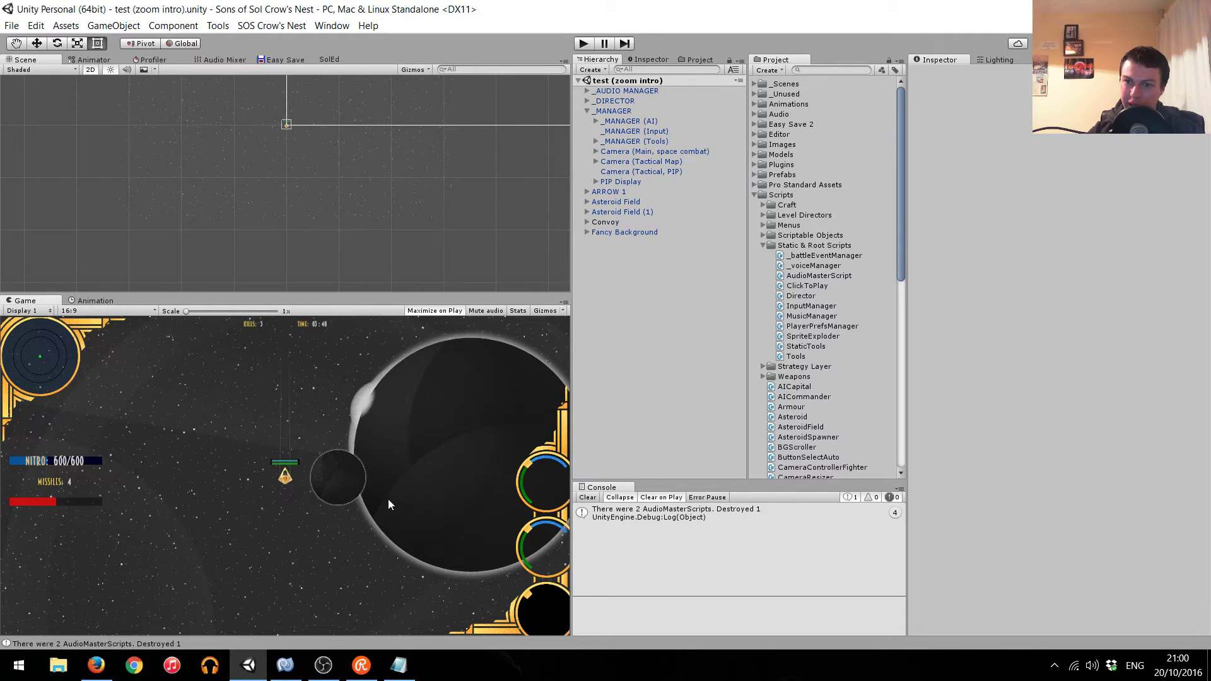
left_click(297, 668)
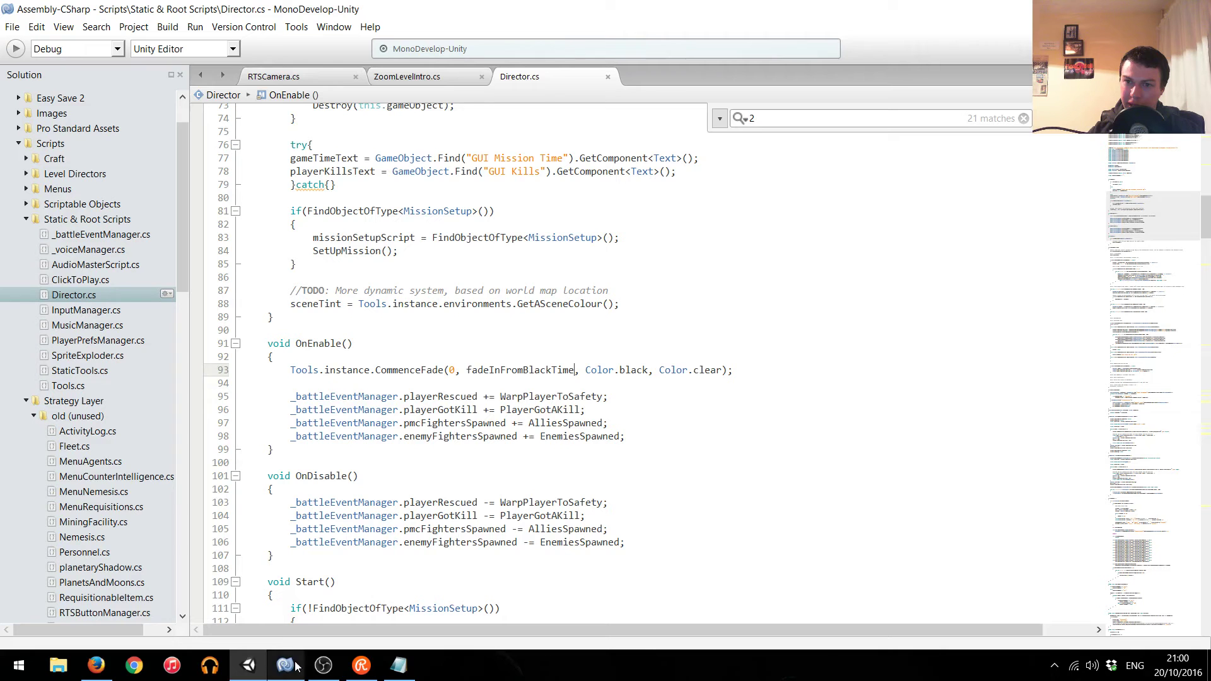
Return to MonoDevelop and switch from Director.cs to the ZoomLevelIntro.cs script.
left_click(259, 661)
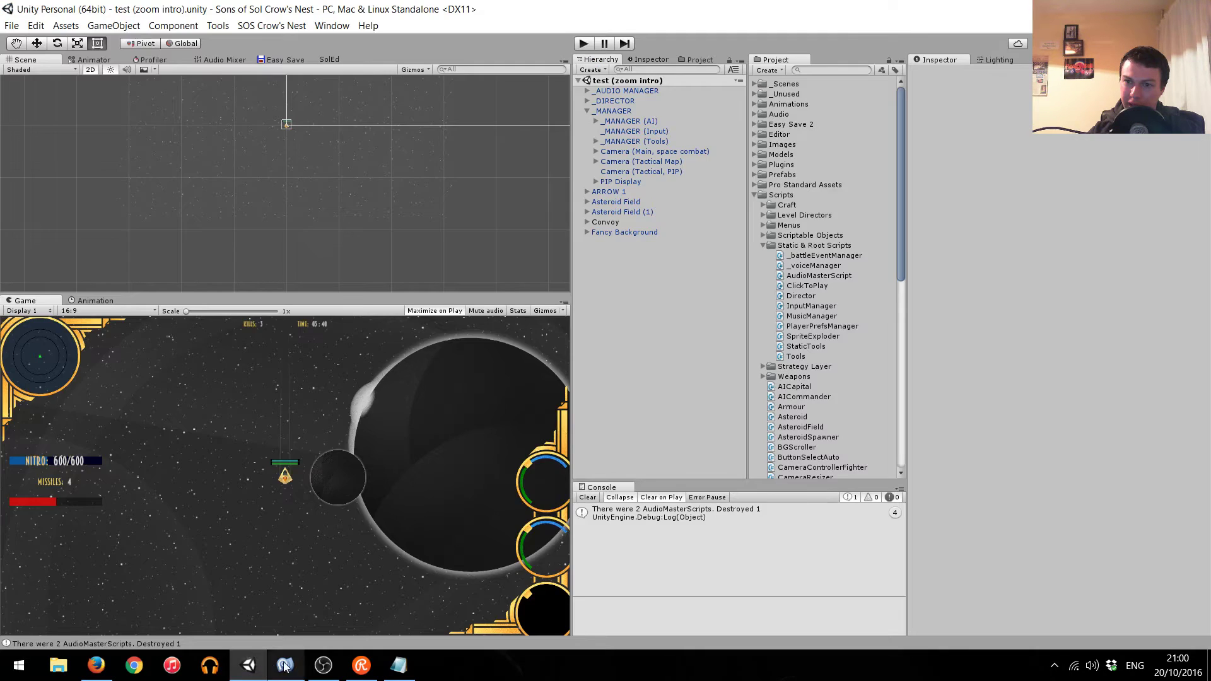
left_click(285, 665)
scroll(543, 252, "up", 11)
scroll(536, 253, "up", 10)
scroll(518, 301, "up", 3)
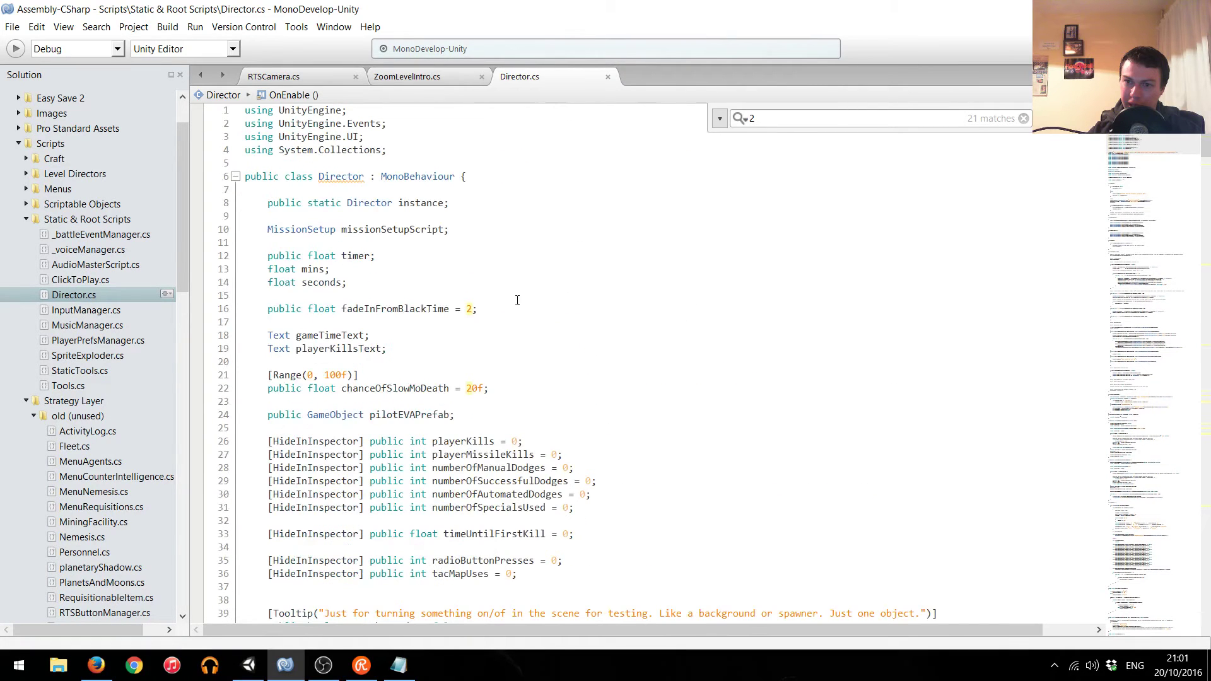
left_click(410, 78)
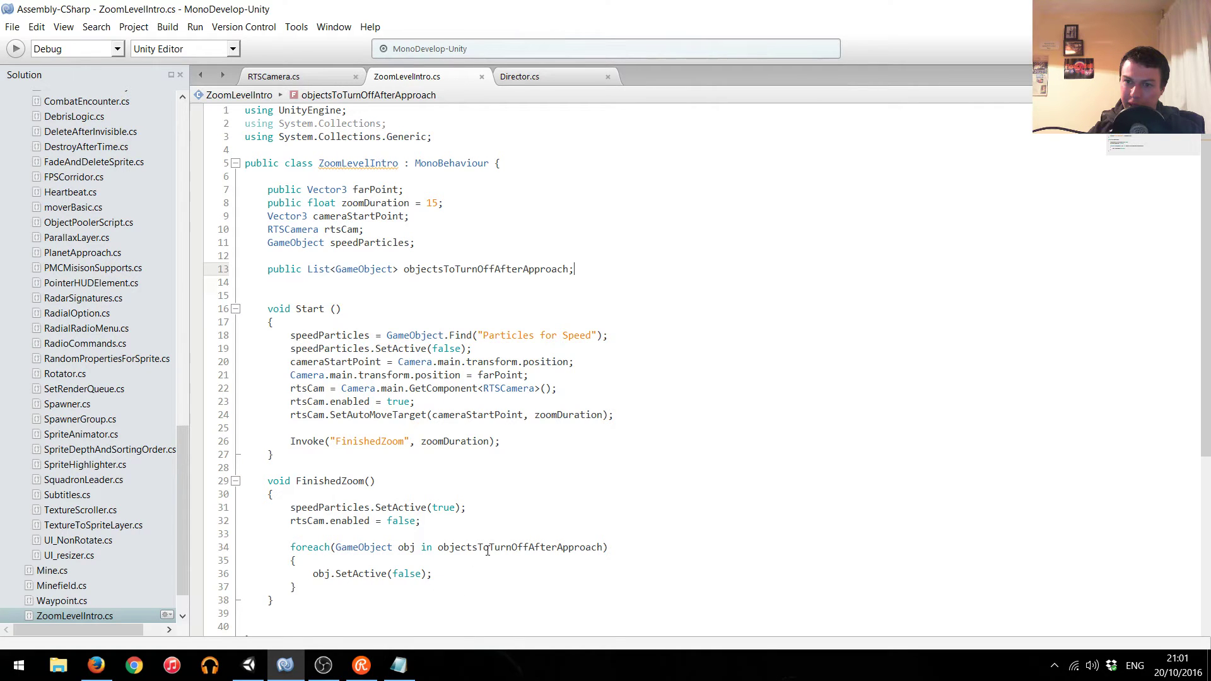
Change SetActive(false) on line 36 to SetActive(!obj.activeSelf) and save ZoomLevelIntro.cs.
double_click(407, 574)
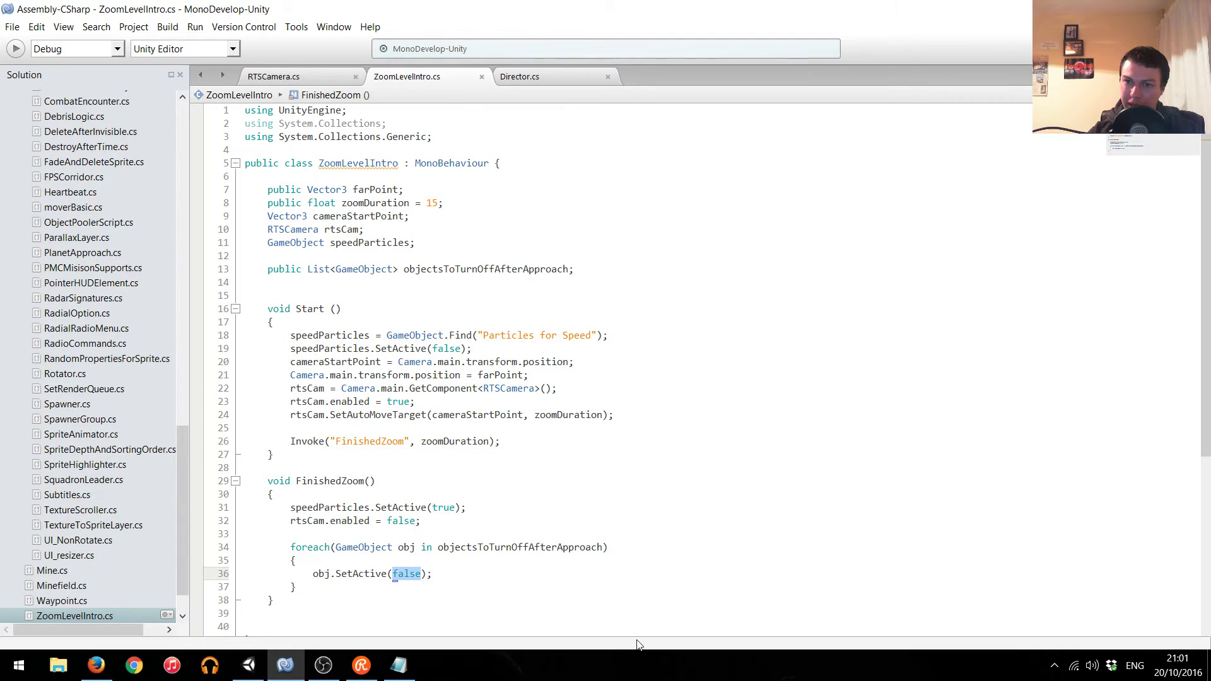
type("obj")
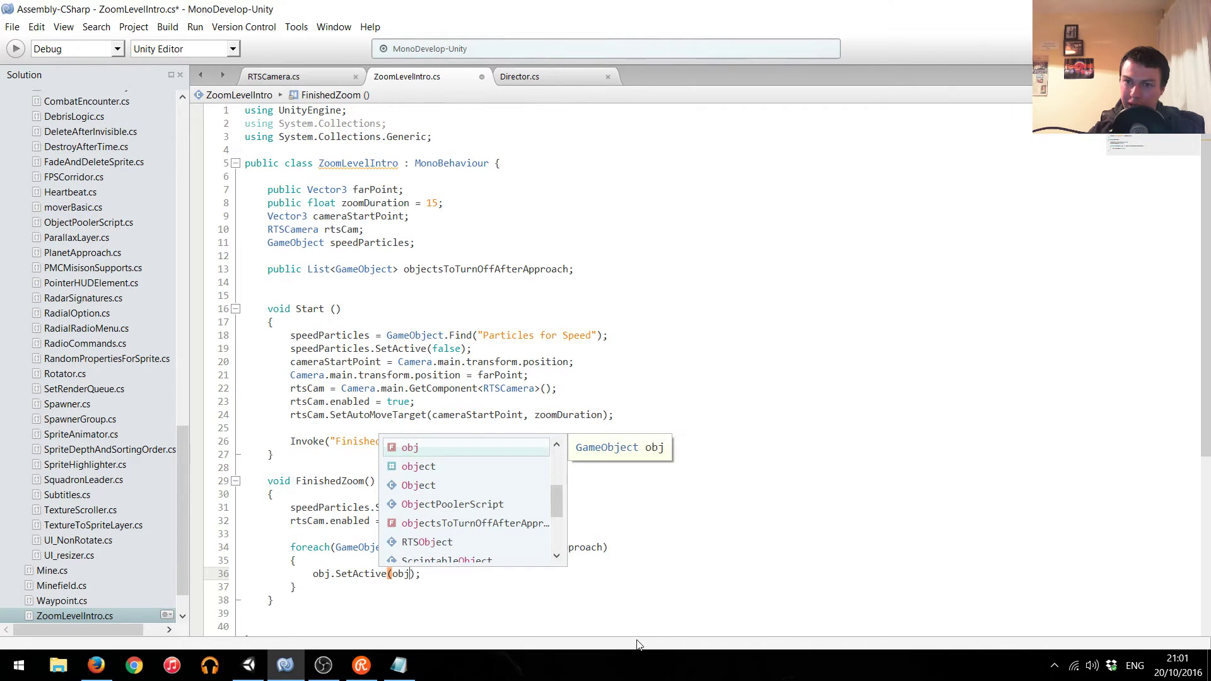
type(".ac")
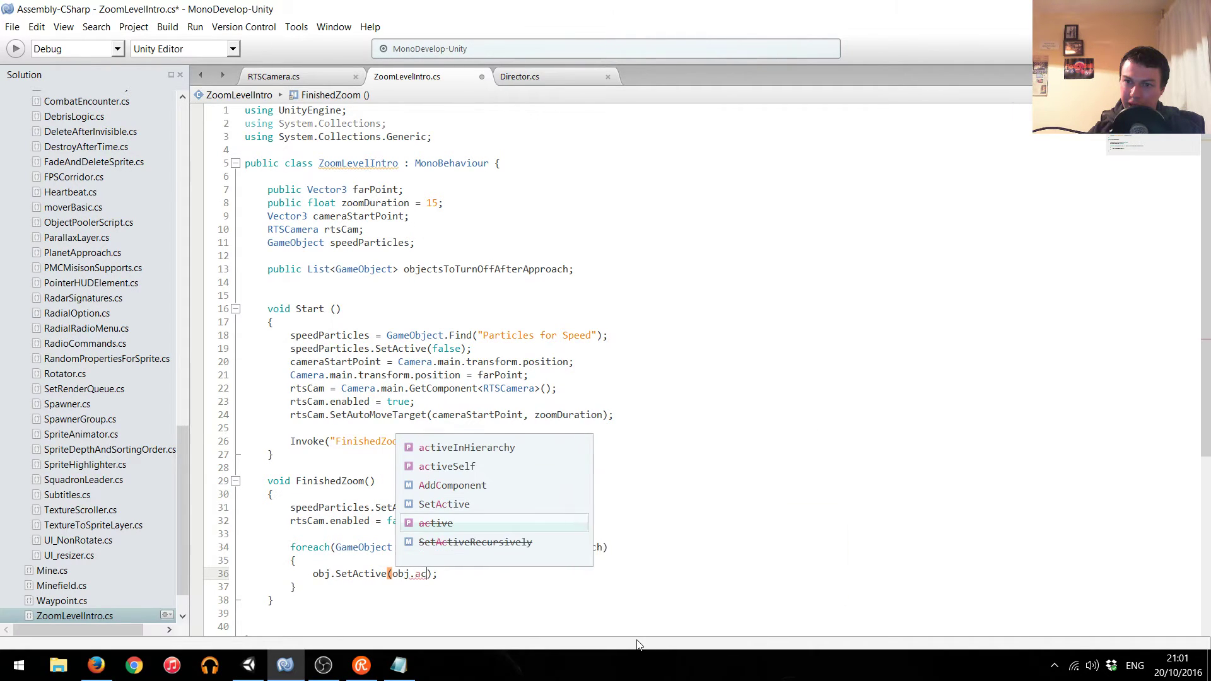
key("Up")
key("Up")
key("Return")
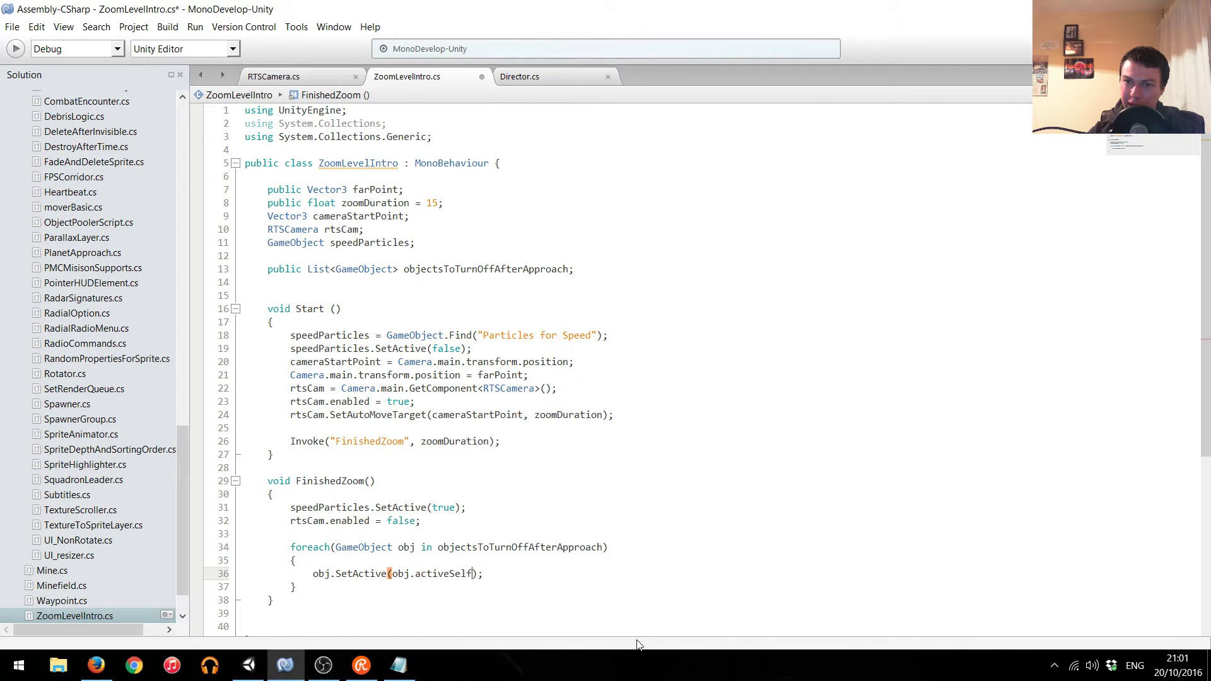
key("Left")
key("Left")
key("Left")
key("Left")
type("!")
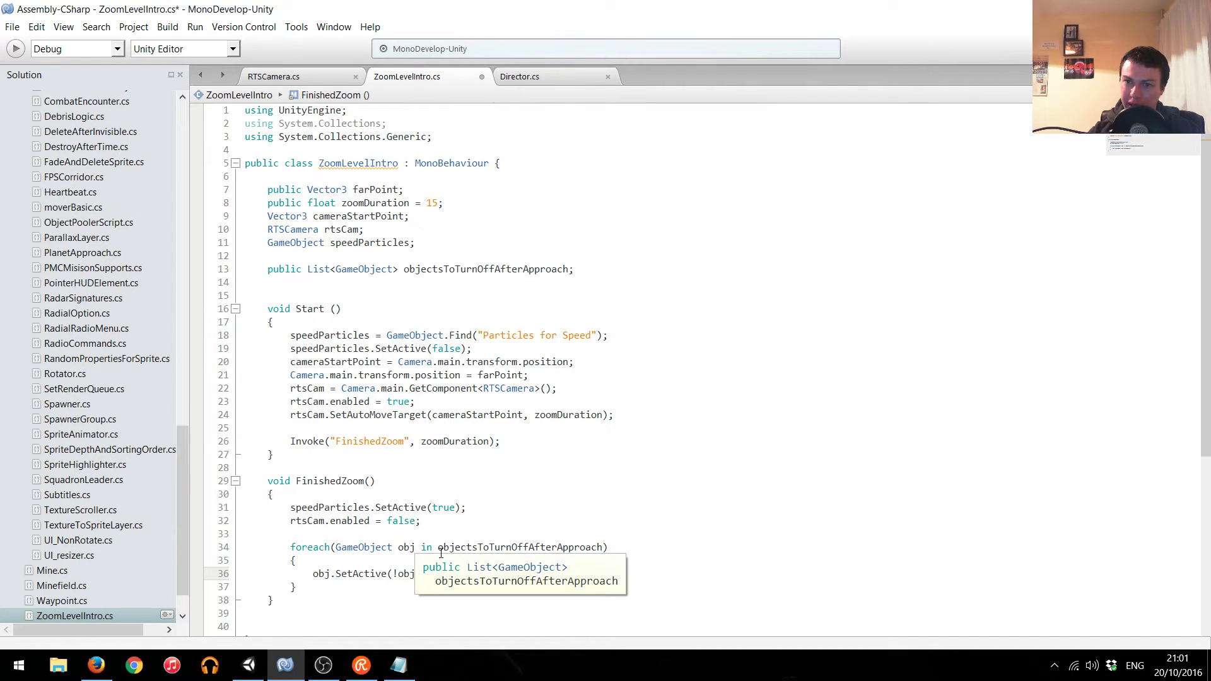
key("ctrl+s")
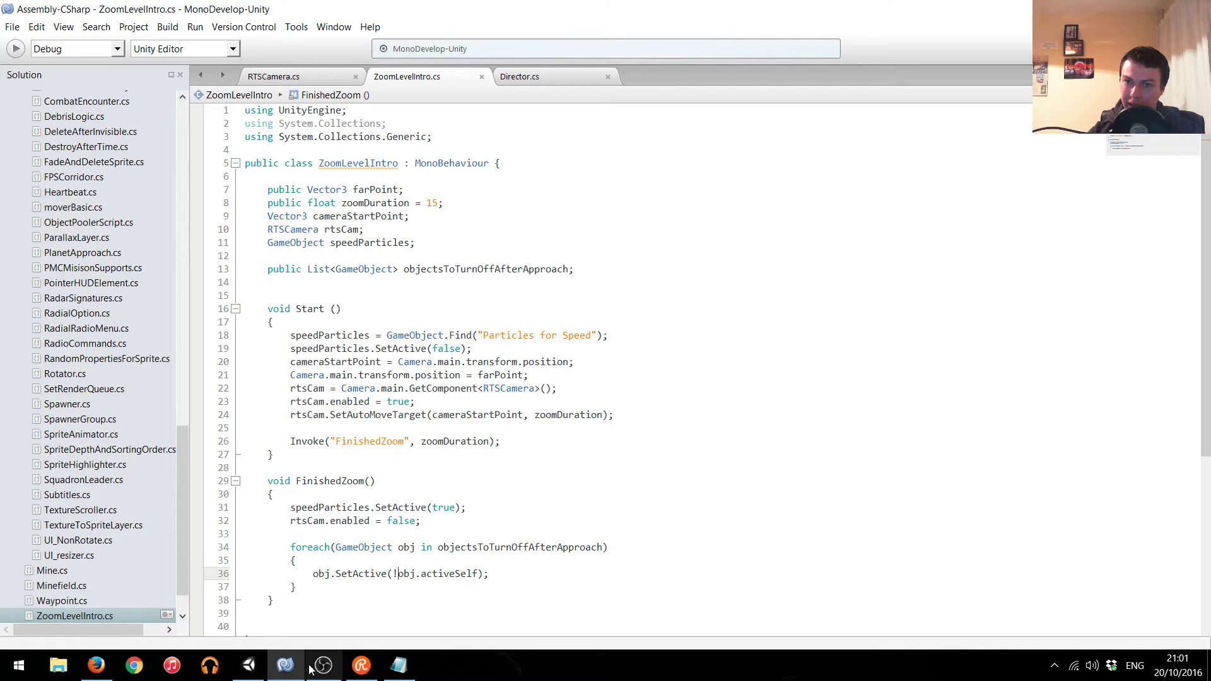
mouse_move(323, 665)
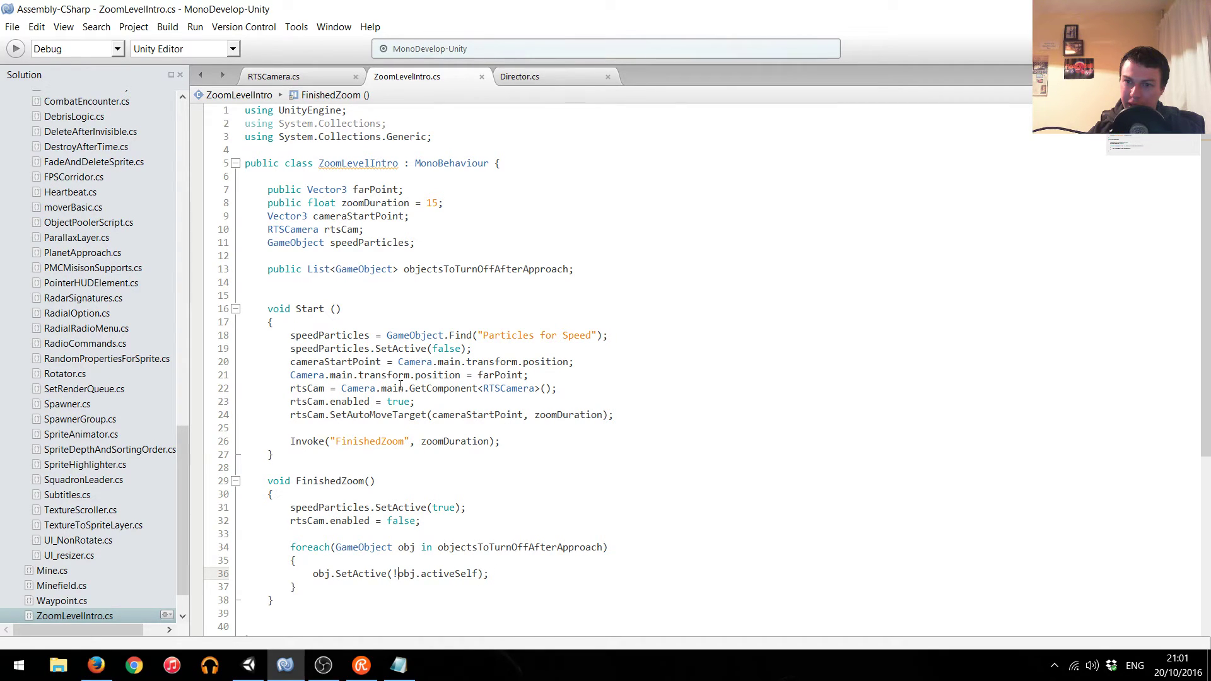
mouse_move(400, 386)
Select _DIRECTOR and ping Toggleable Object 4's target to reveal left Panel in the Hierarchy.
left_click(249, 665)
left_click(604, 102)
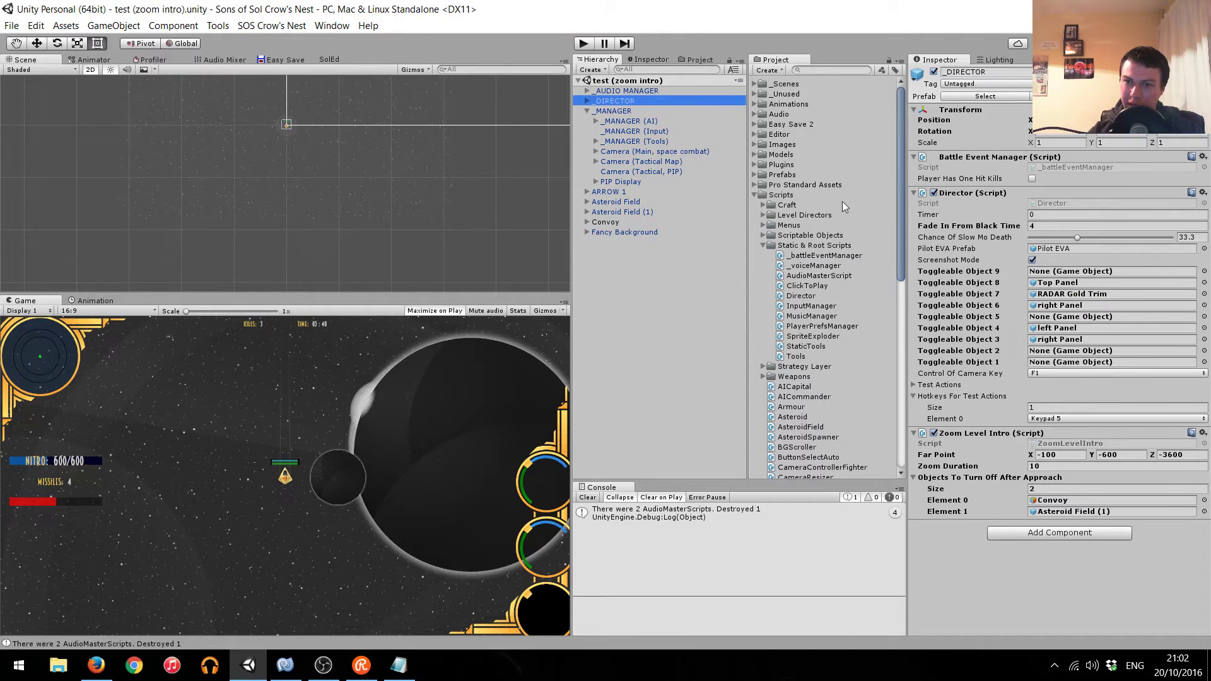
left_click(1049, 330)
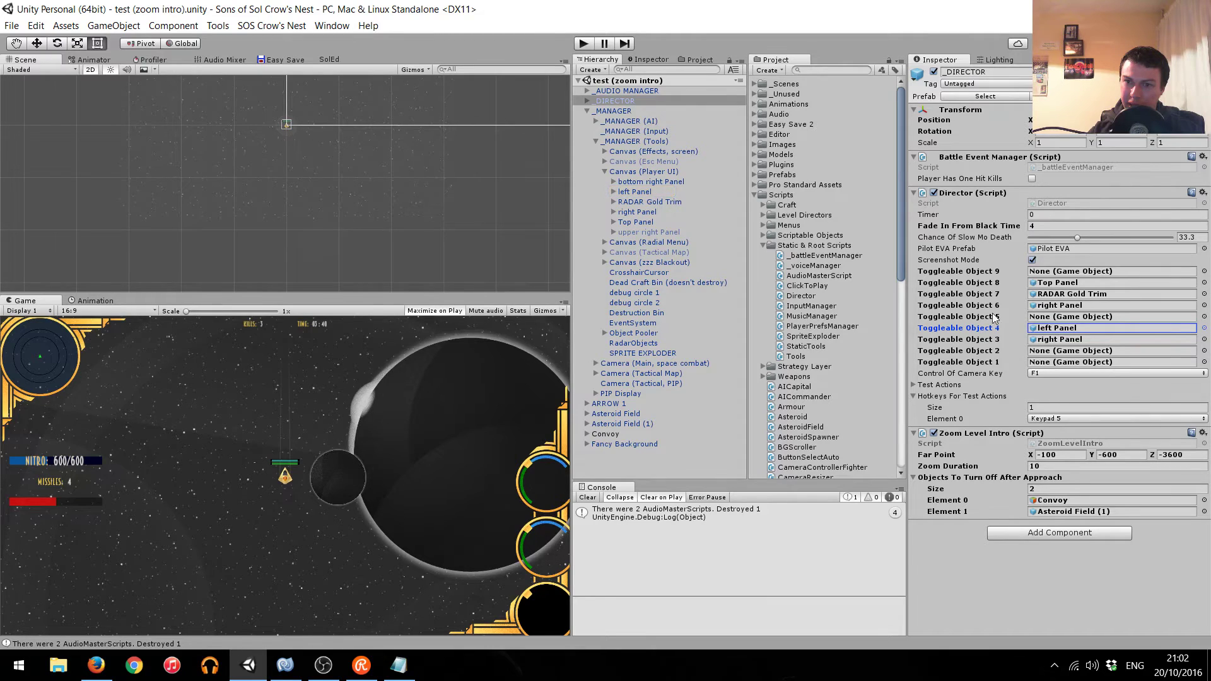
left_click(1053, 328)
Drag right Panel, left Panel and RADAR Gold Trim onto Objects To Turn Off After Approach.
left_click(646, 214)
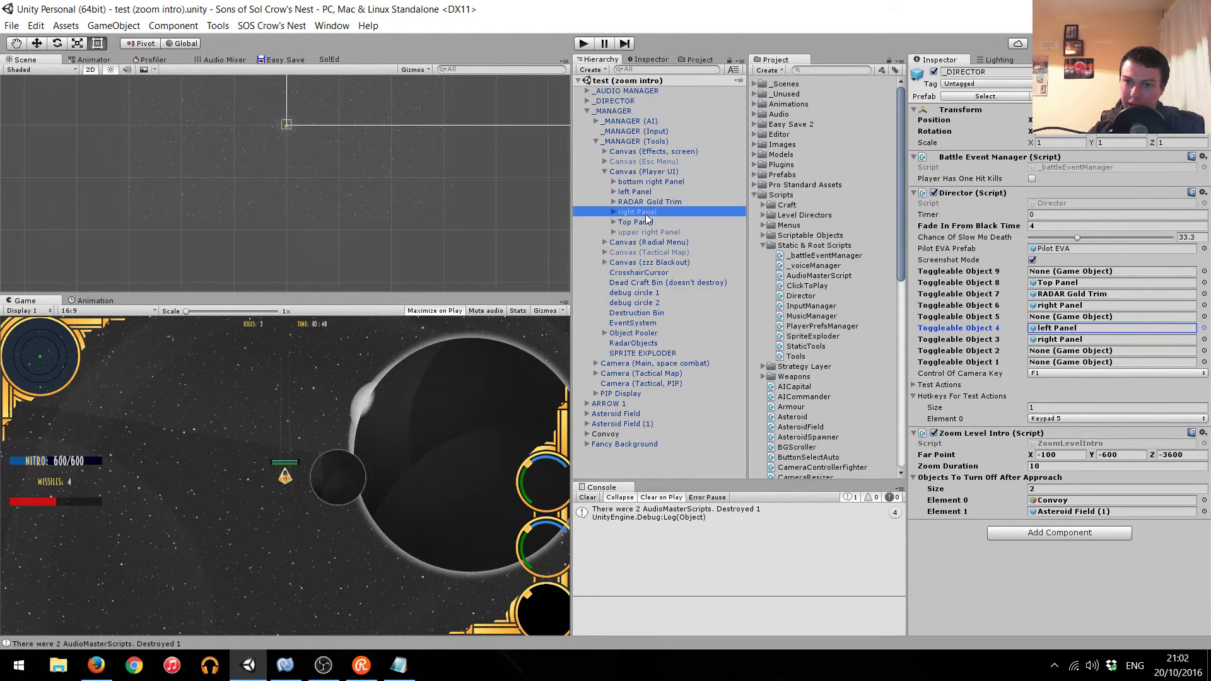
left_click(635, 192, "ctrl")
left_click(652, 203, "ctrl")
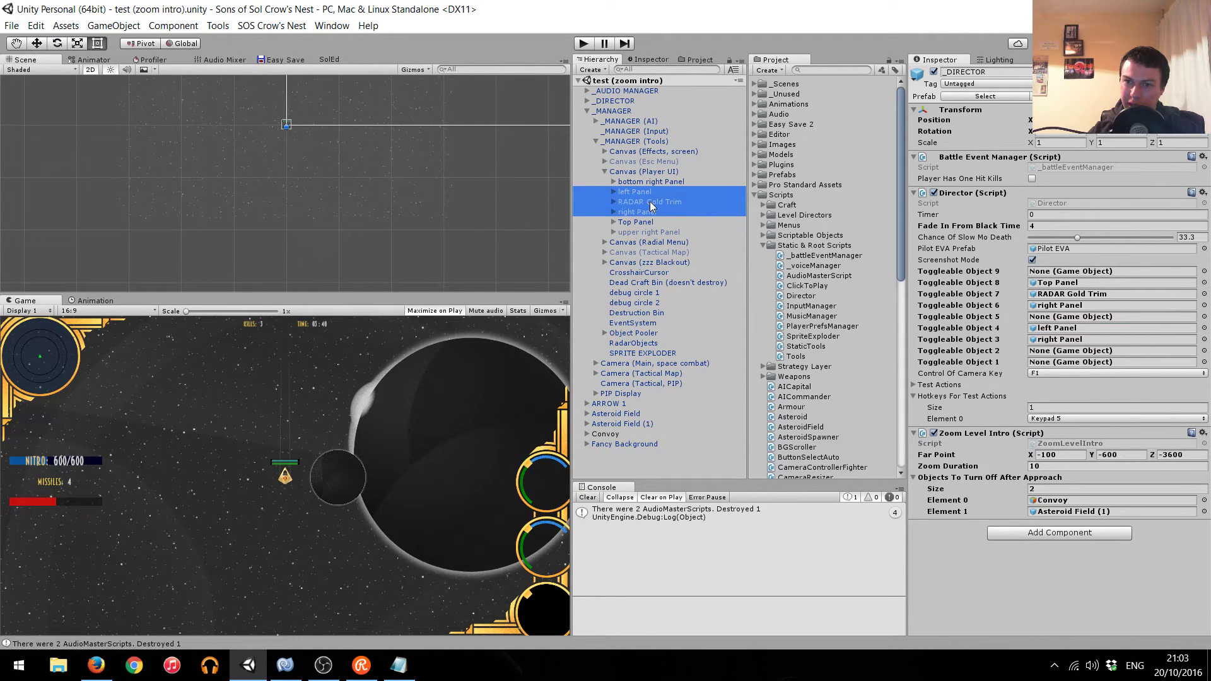
left_click_drag(656, 202, 960, 483)
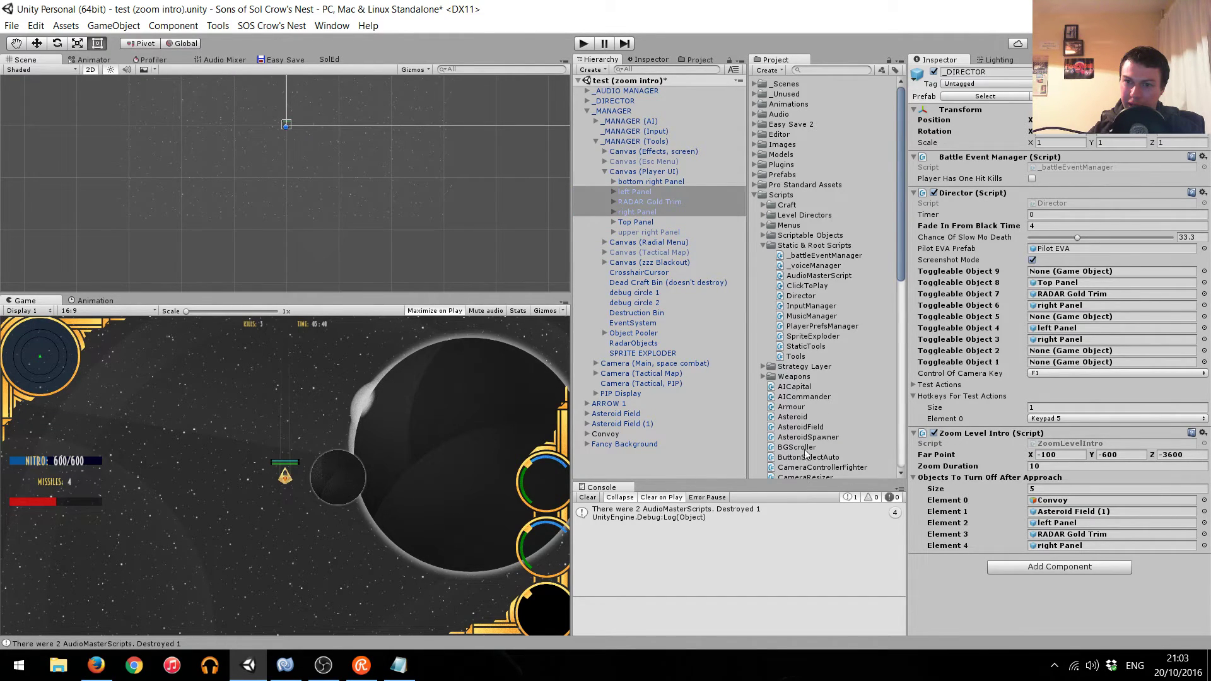
left_click(296, 671)
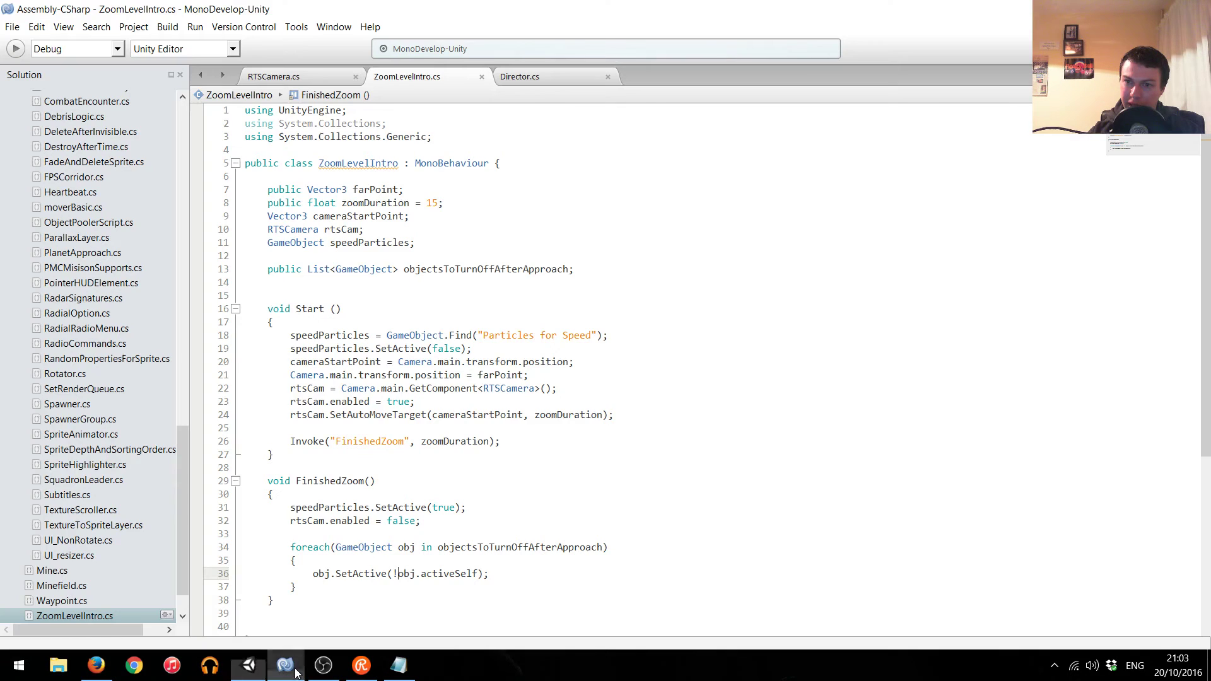
Refactor-rename objectsToTurnOffAfterApproach to objectsToToggleAfterApproach and save ZoomLevelIntro.cs.
right_click(459, 268)
left_click(509, 285)
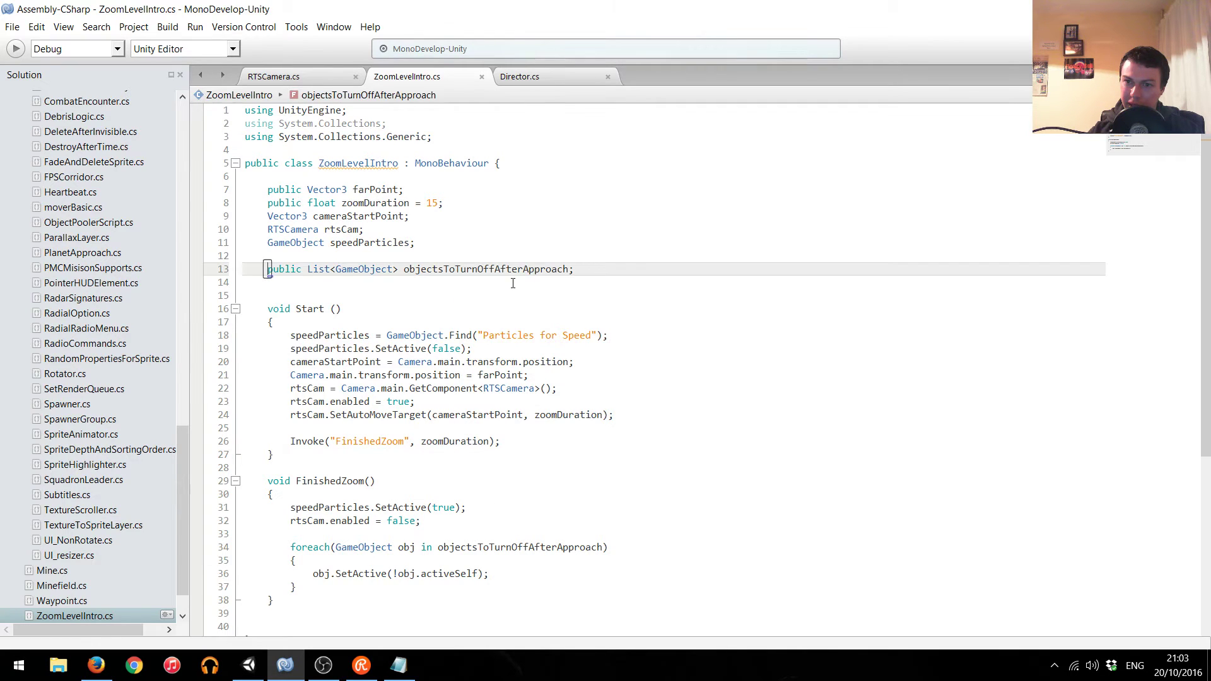
right_click(517, 270)
mouse_move(552, 283)
left_click(773, 281)
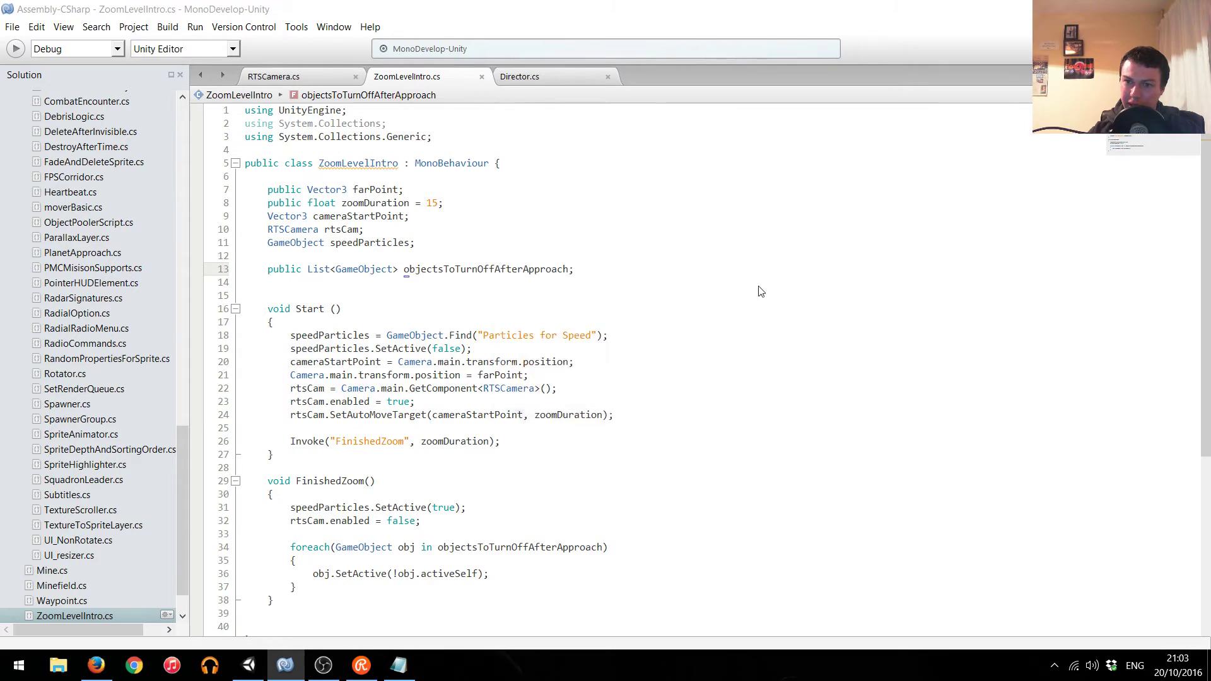
left_click(607, 323)
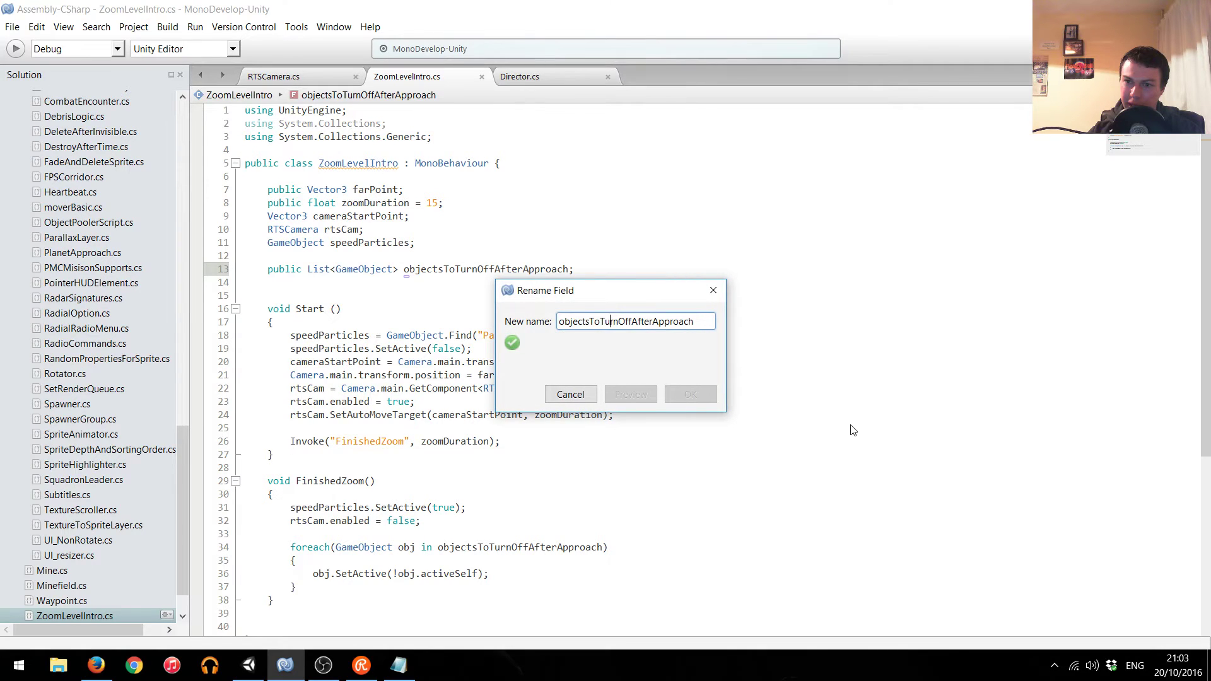
key("Delete")
key("Delete")
key("Delete")
key("Delete")
key("BackSpace")
key("Delete")
type("oggle")
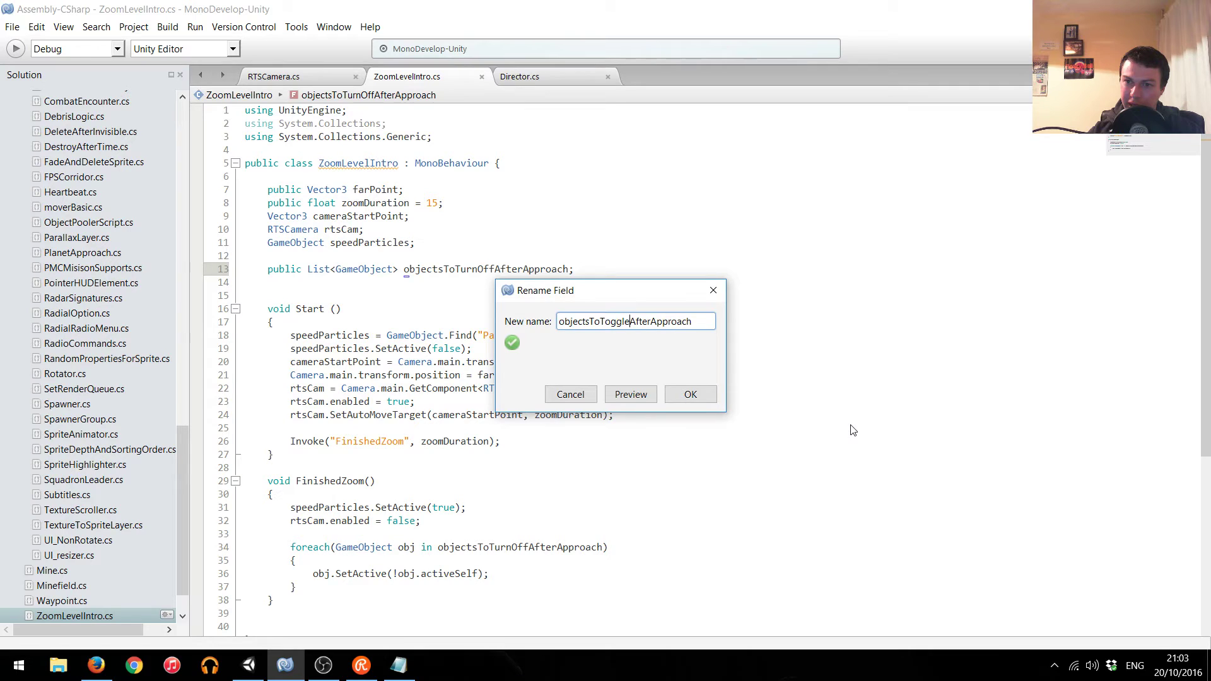
key("Return")
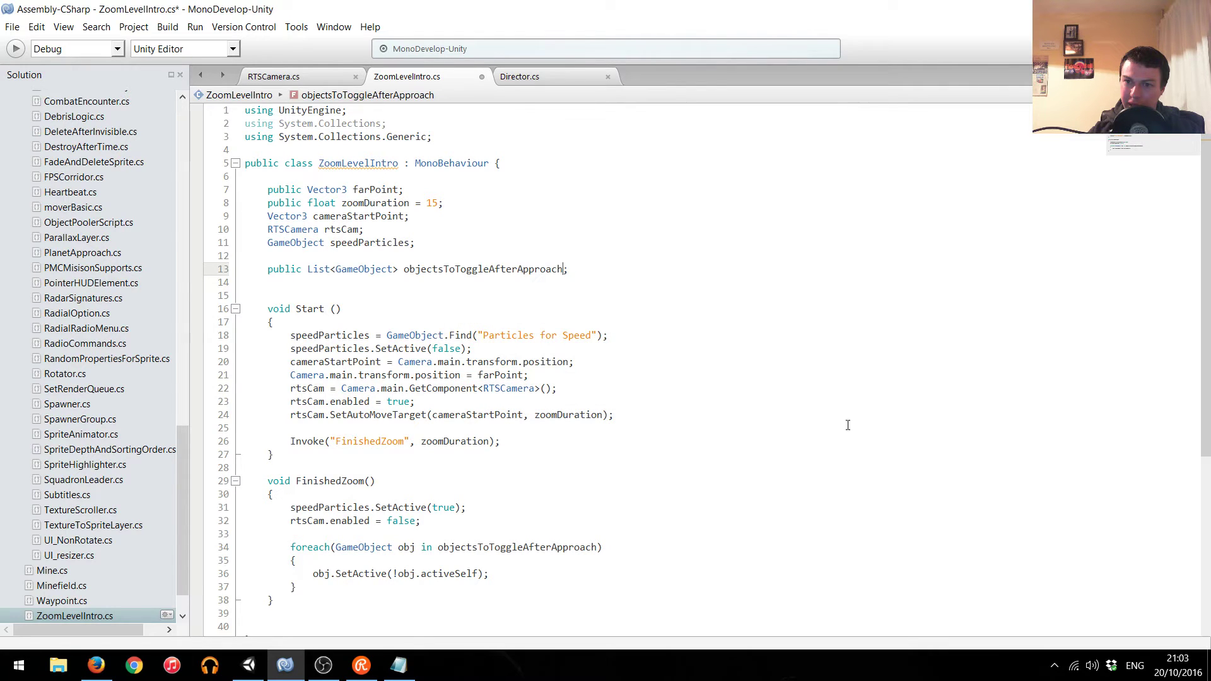
key("ctrl+s")
left_click(249, 666)
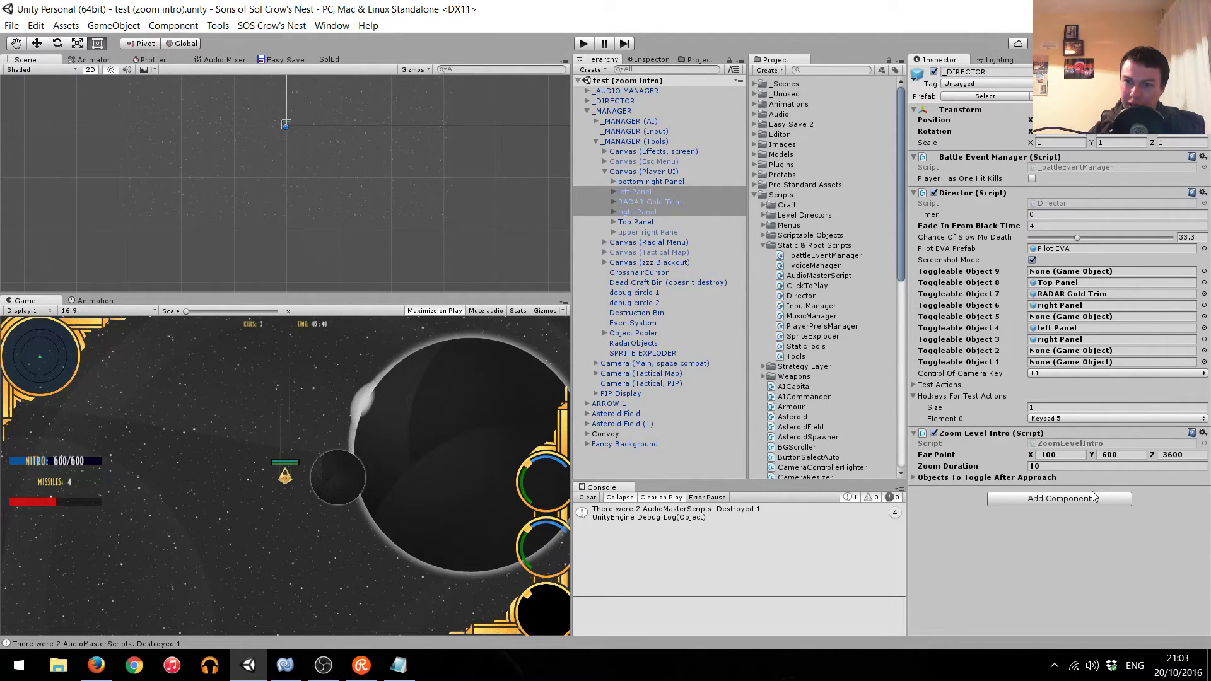
Fill Objects To Toggle After Approach with the three panels, Asteroid Field (1) and Convoy.
left_click(919, 479)
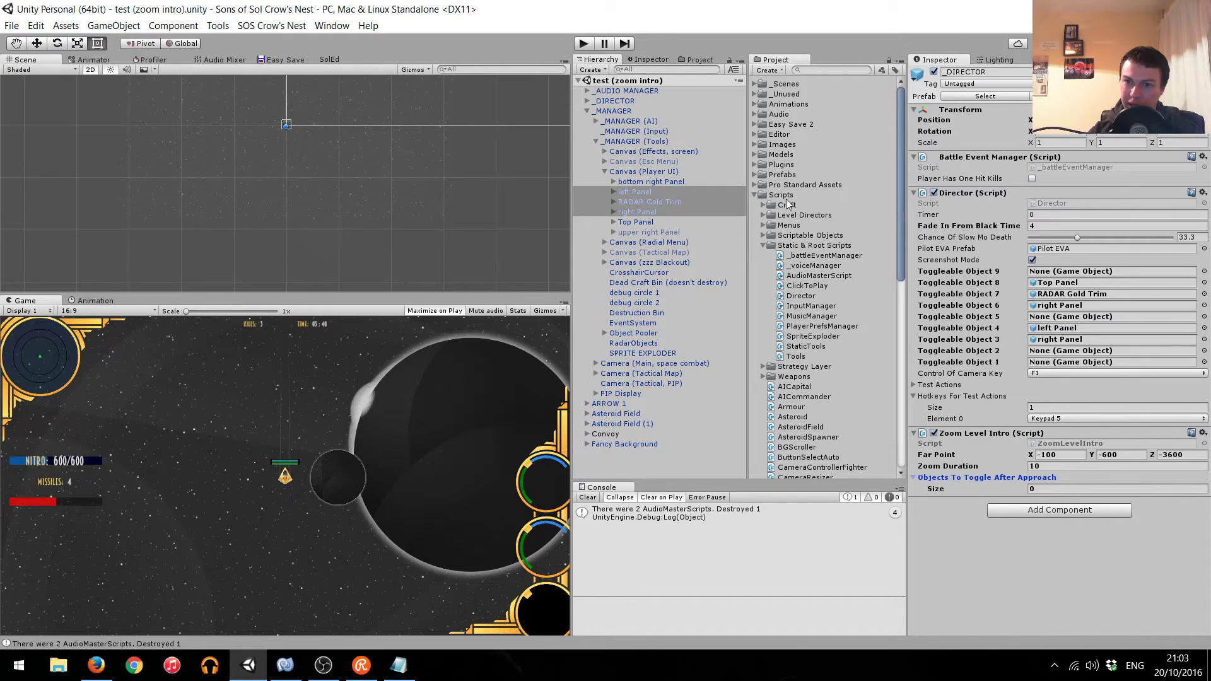
left_click_drag(606, 199, 938, 486)
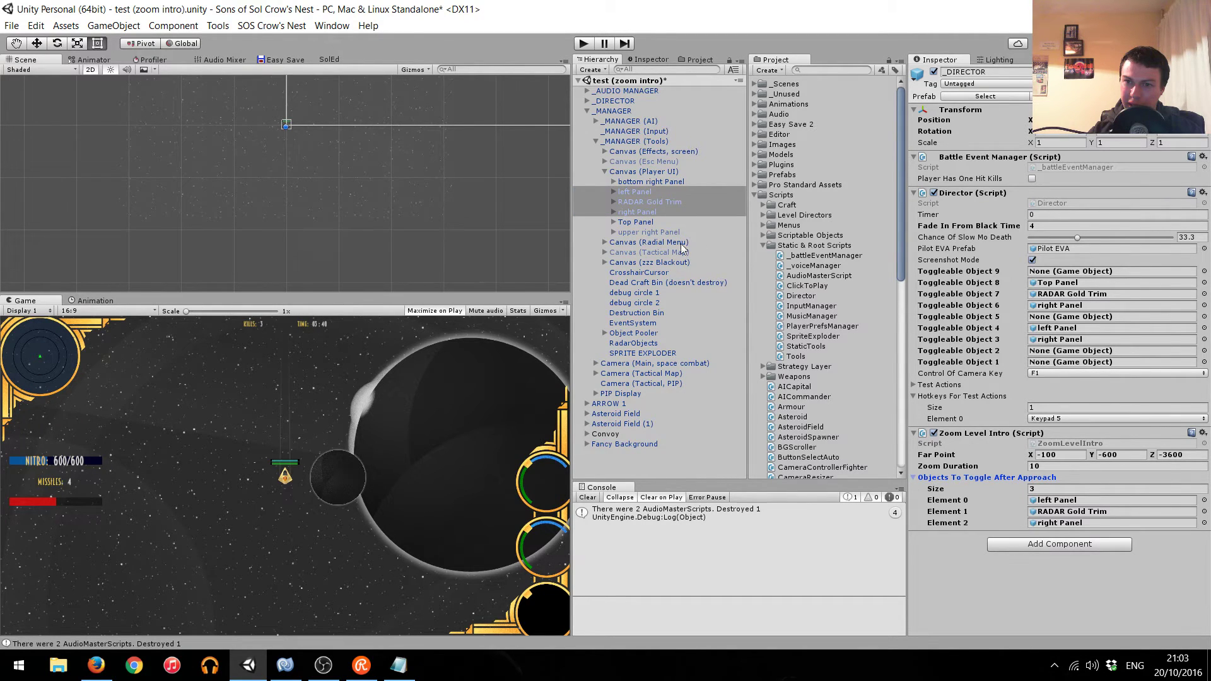
left_click_drag(636, 425, 1010, 489)
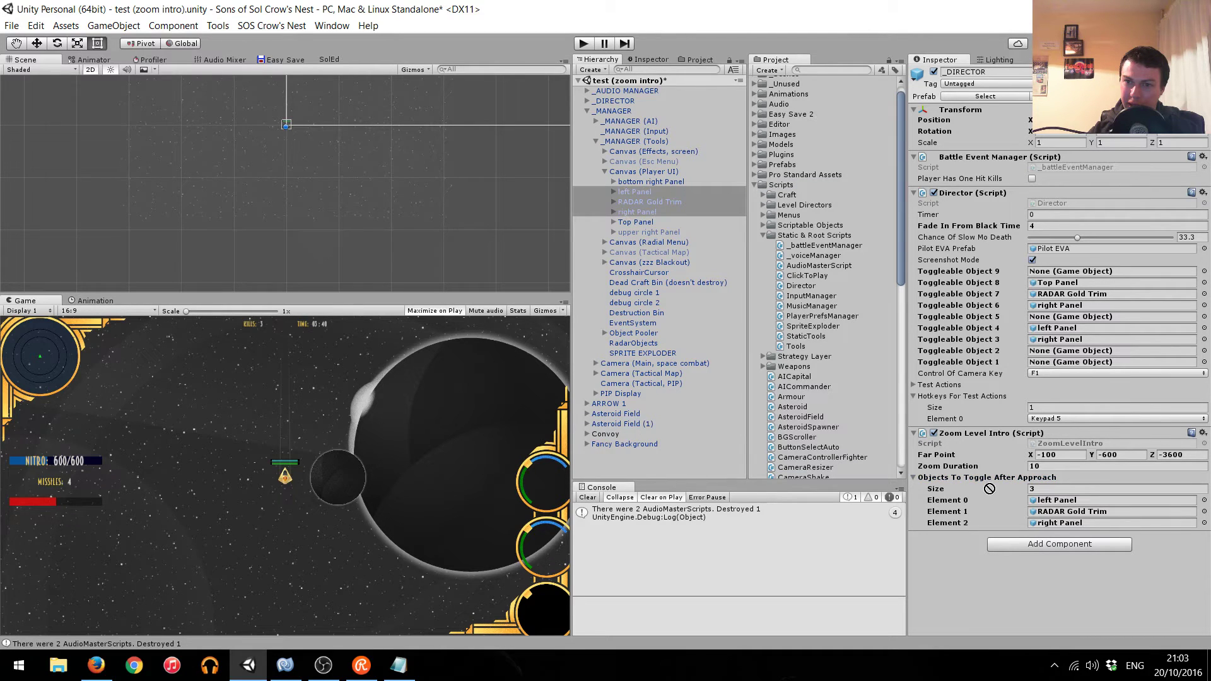
left_click_drag(1009, 489, 956, 489)
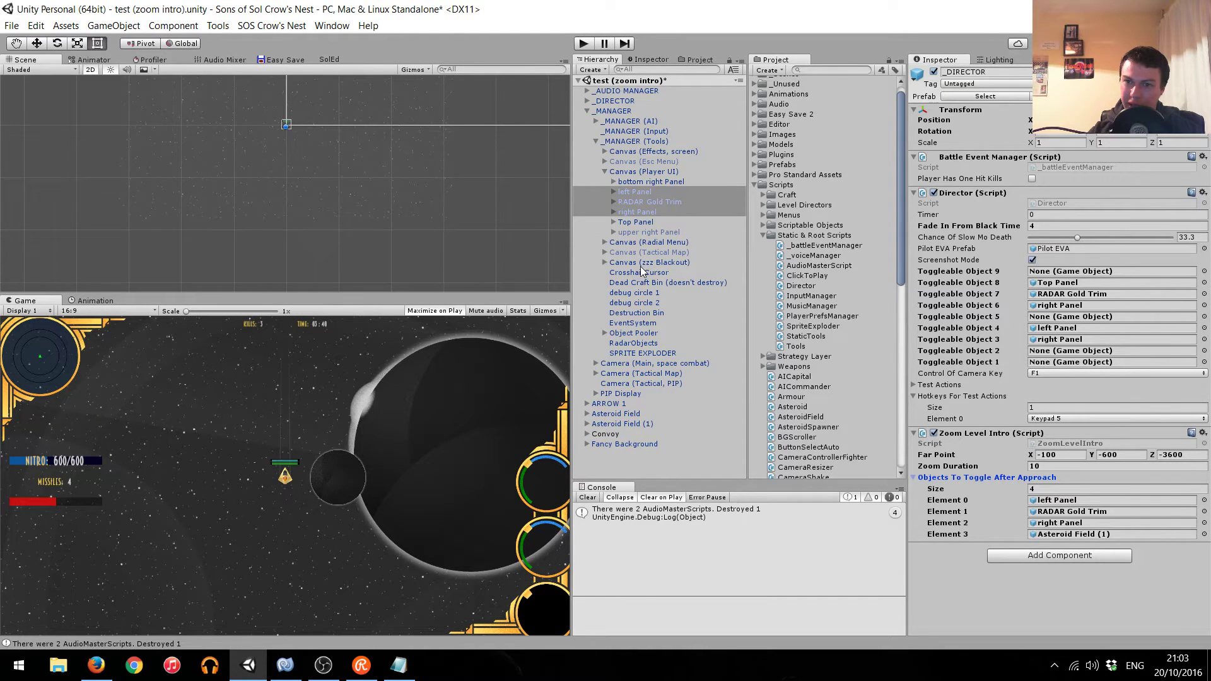
left_click_drag(631, 435, 988, 480)
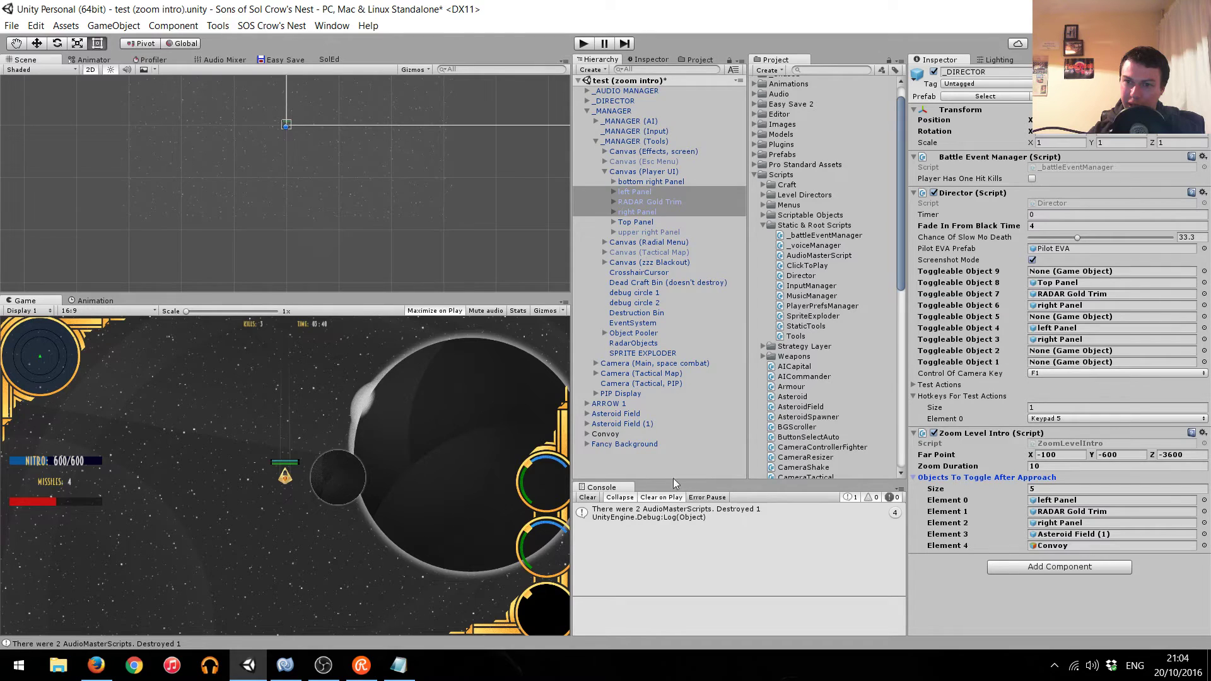
left_click(299, 672)
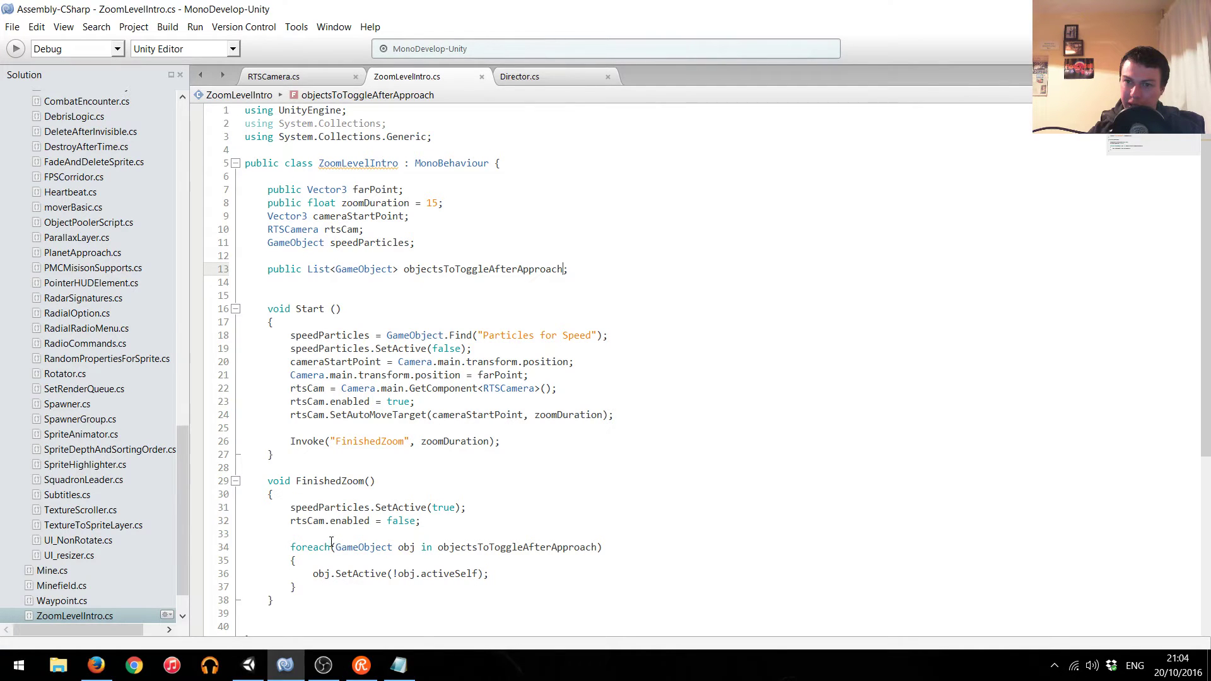
Add a for loop at the top of Start() calling objectsToToggleAfterApproach[i].SetActive(false) for i 0–2, and save.
left_click(306, 322)
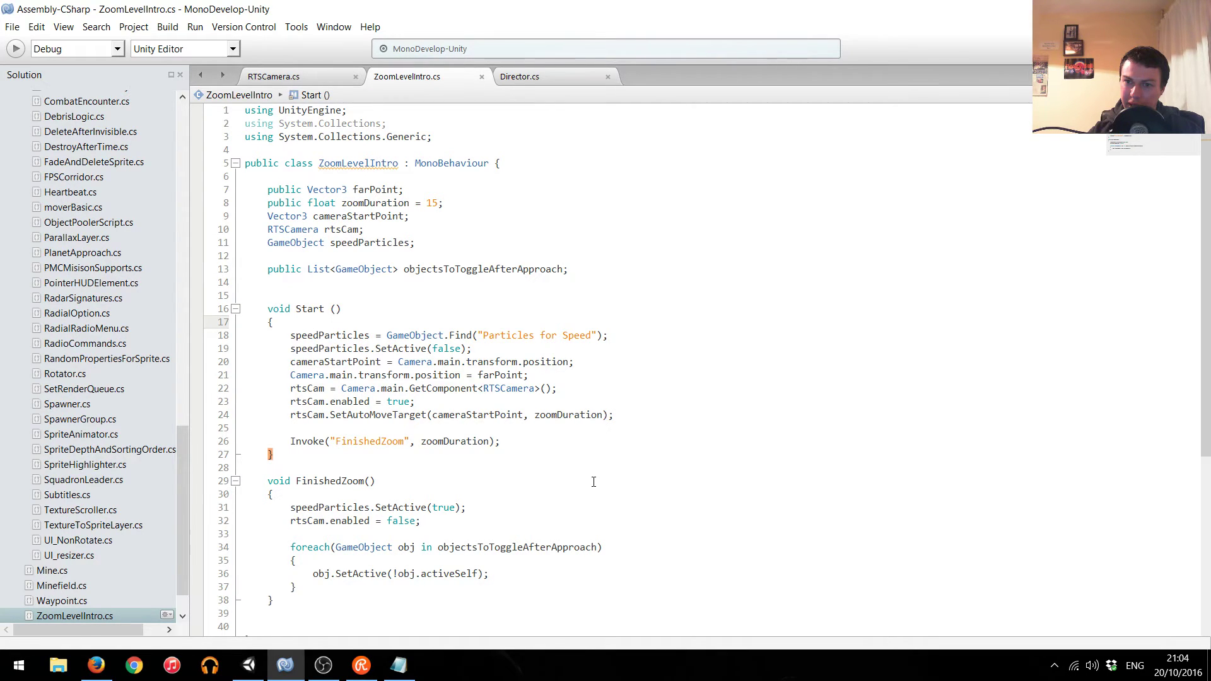
key("Return")
key("Return")
key("Up")
type("for(int ")
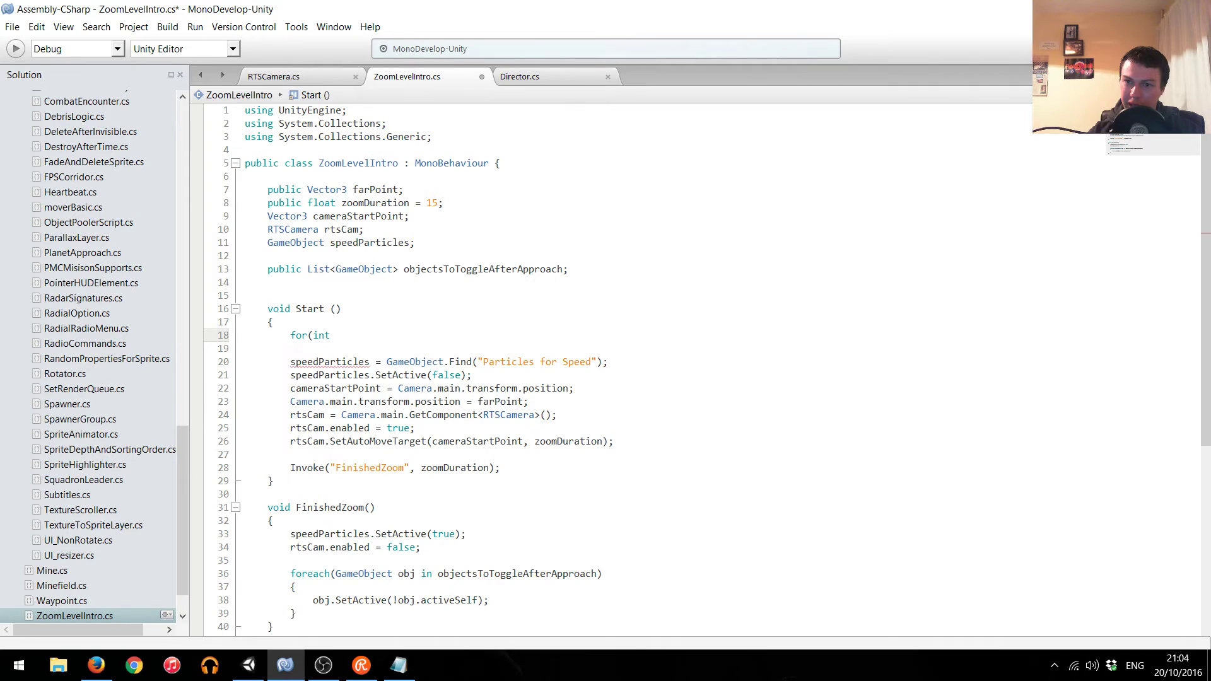
type("i = 0; ")
type("i")
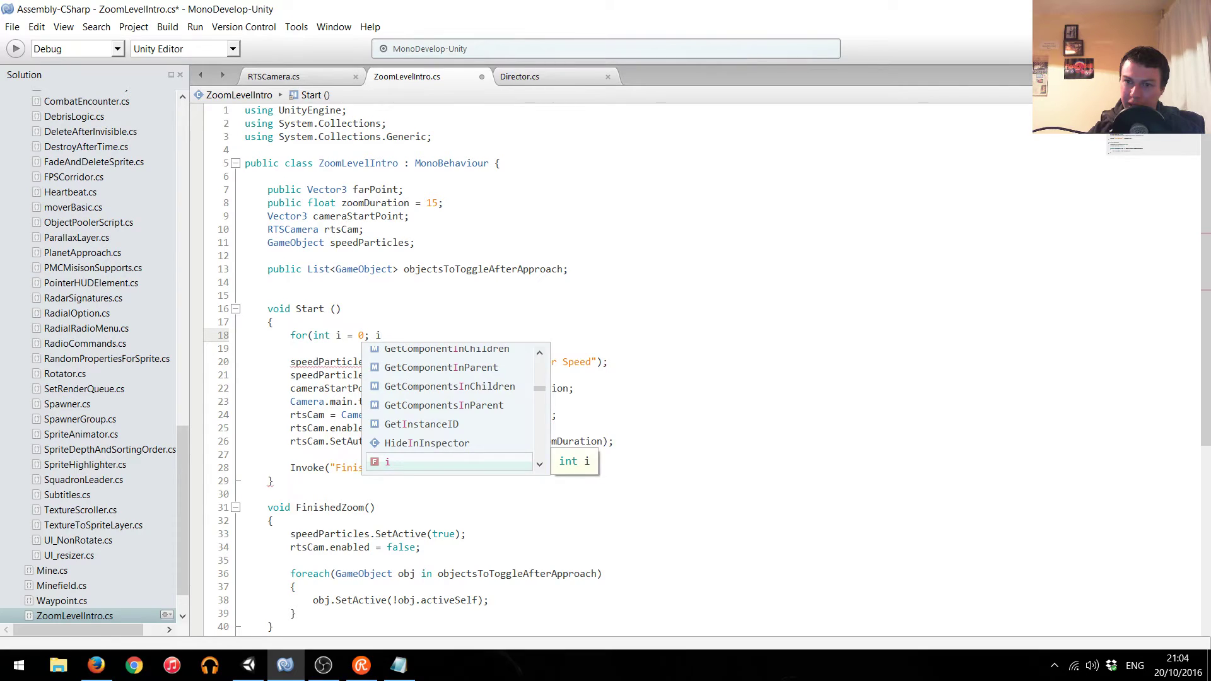
type(" < 3")
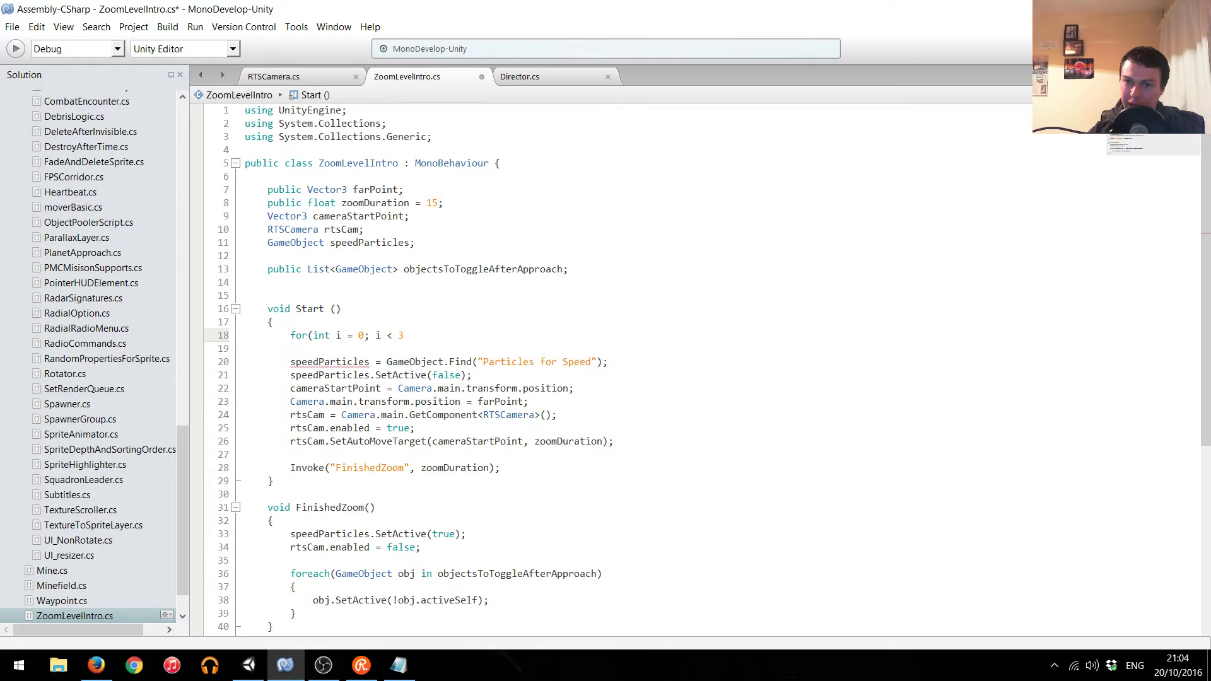
type(";")
type(" i++)")
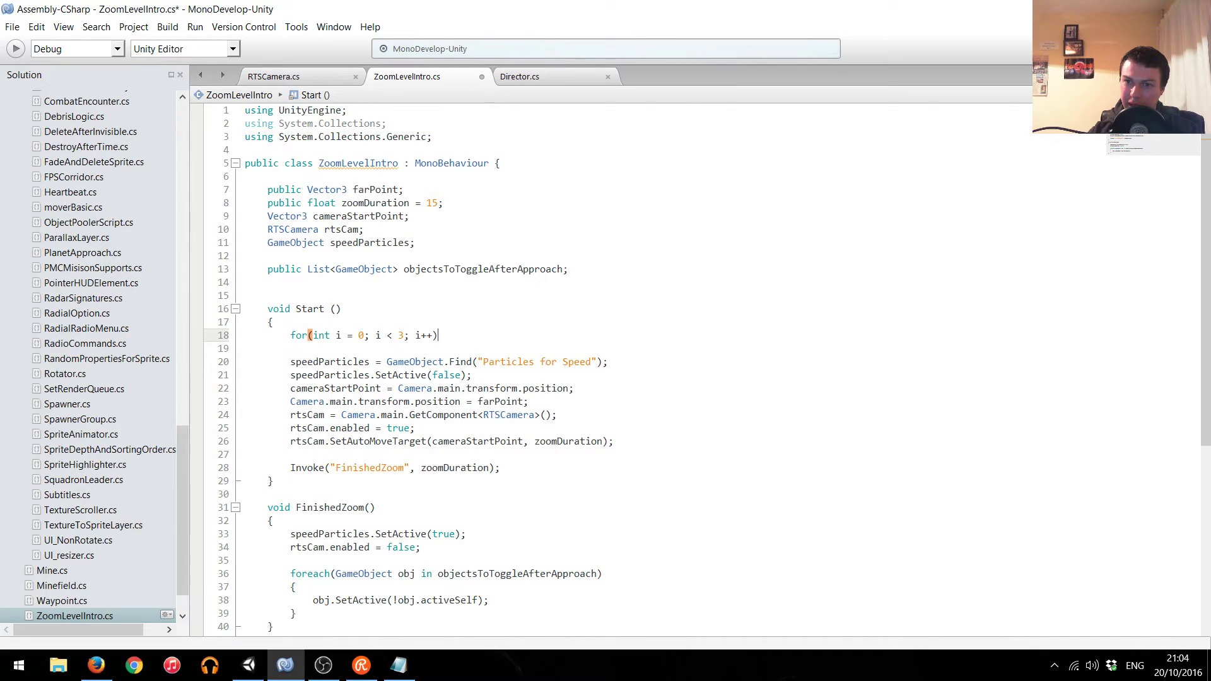
key("Return")
type("{")
key("Return")
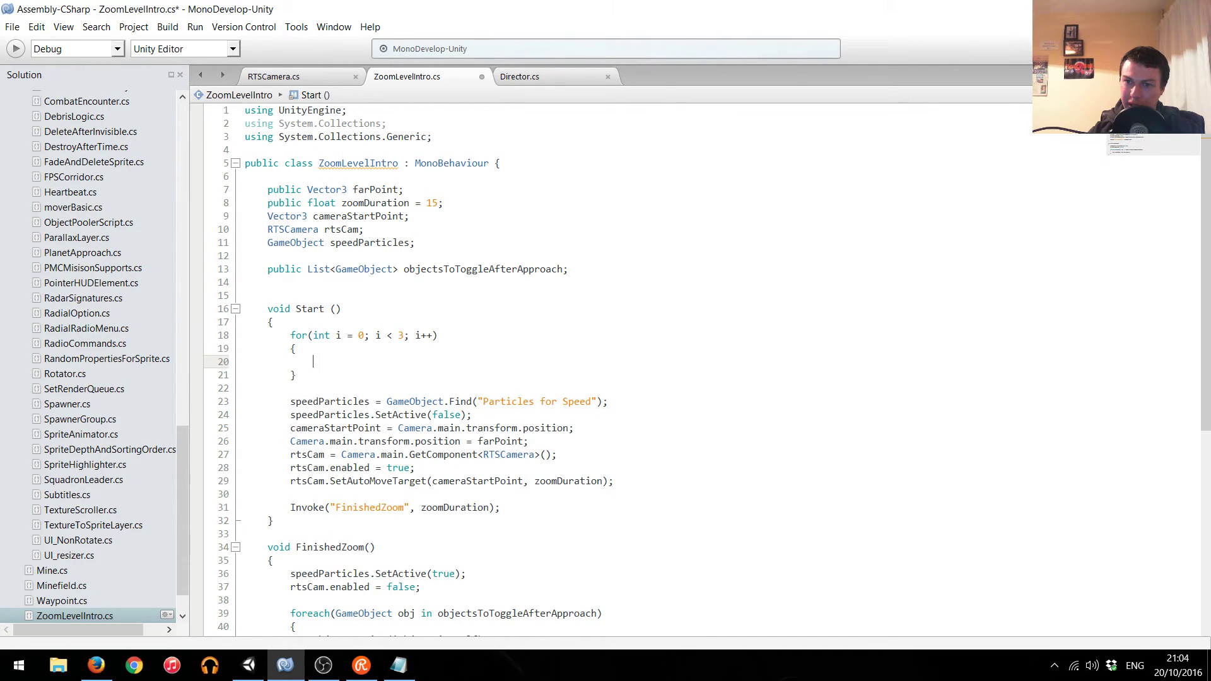
type("objec")
key("Down")
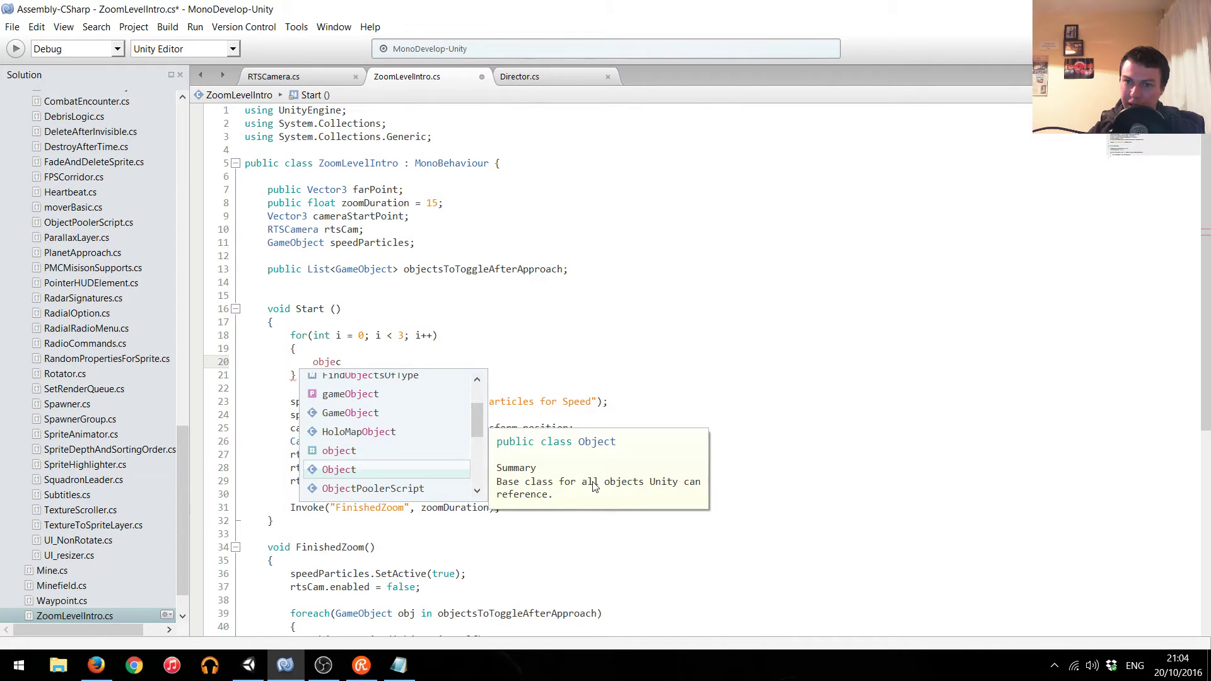
type("ts")
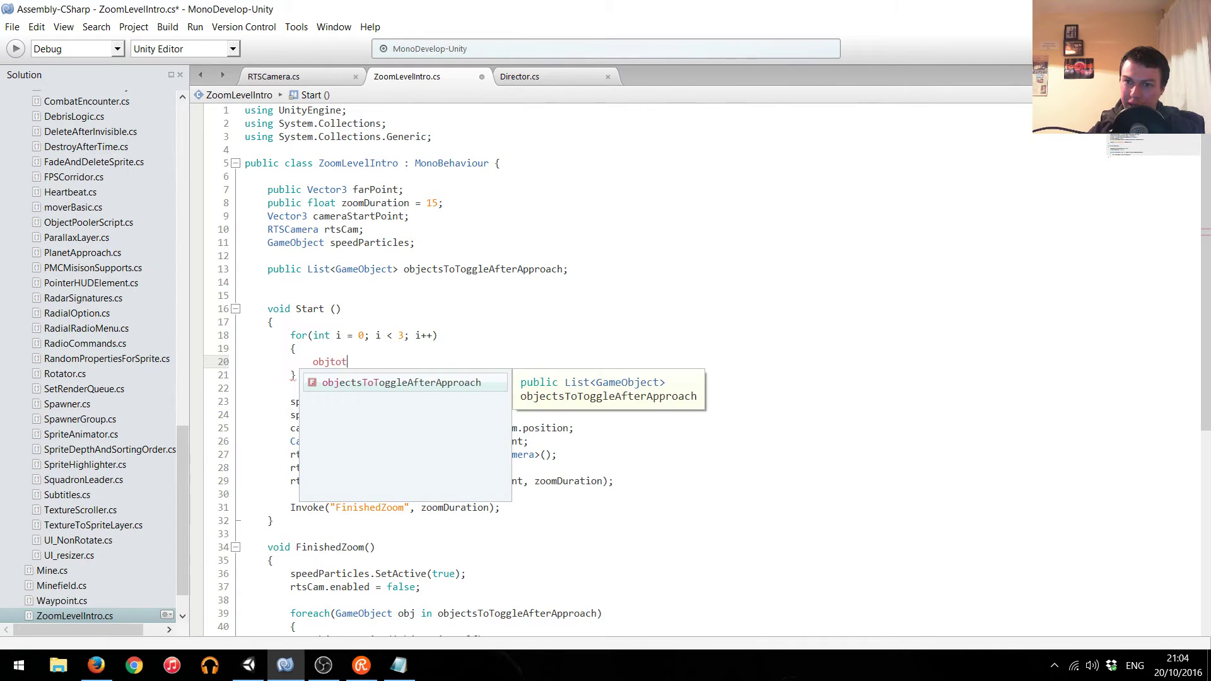
key("Return")
type("[i]")
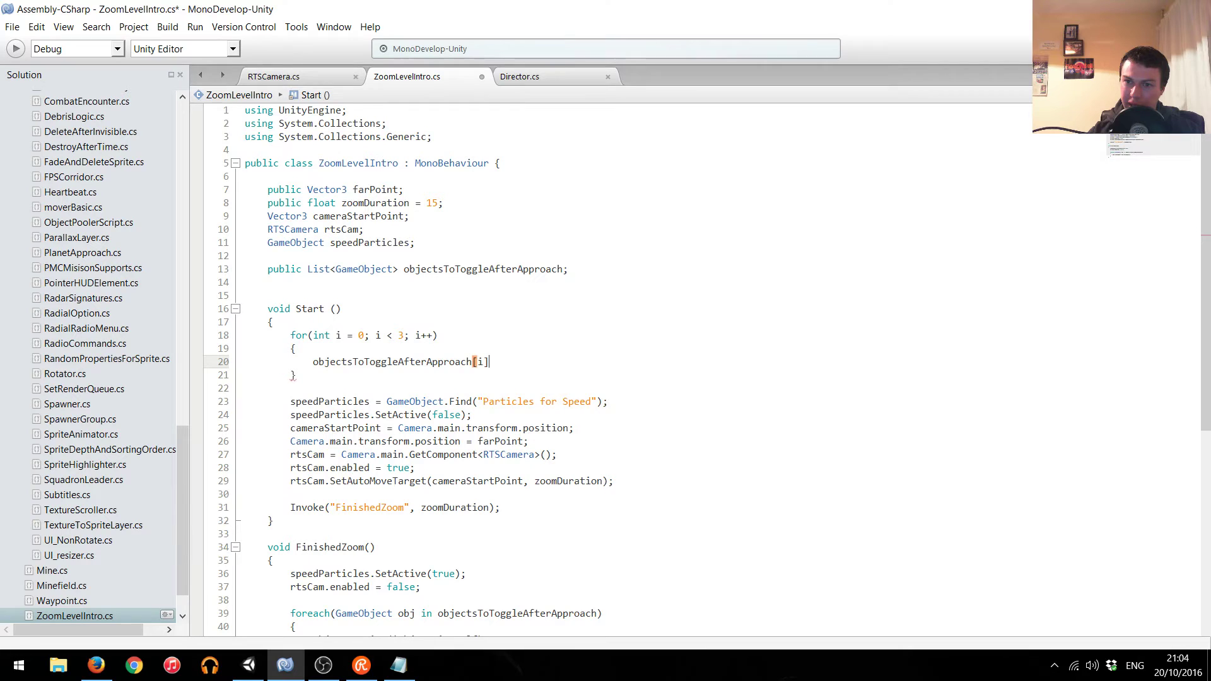
type(".seta(")
type("false")
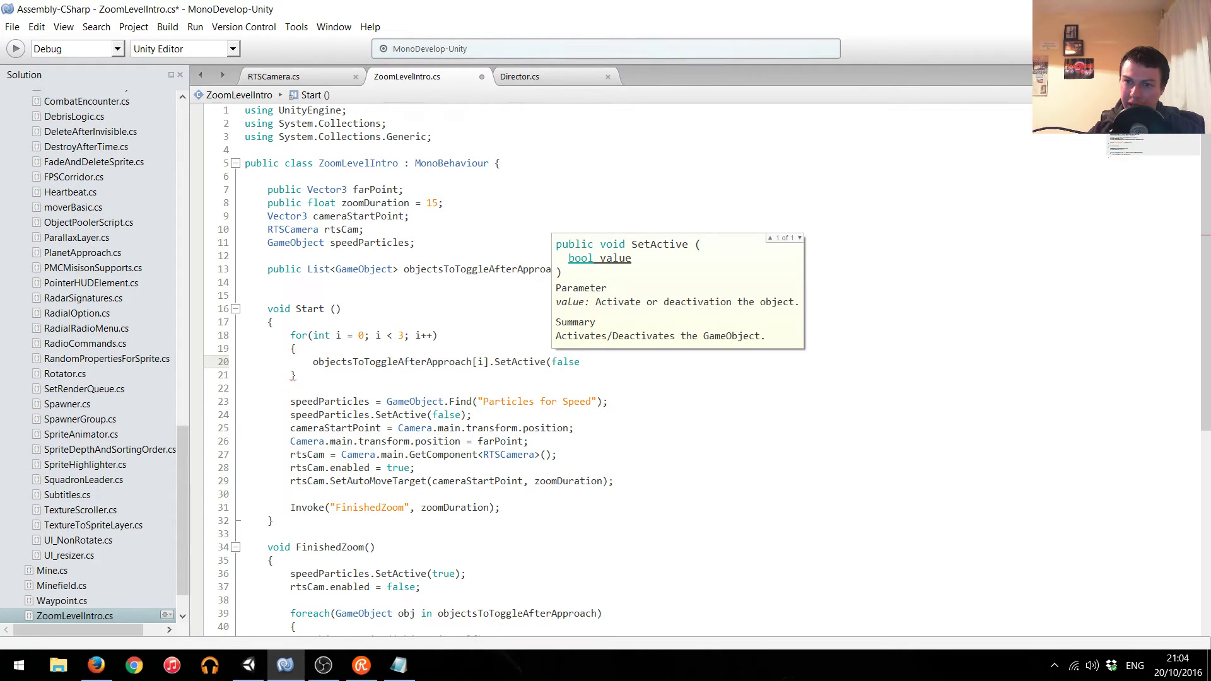
type(");")
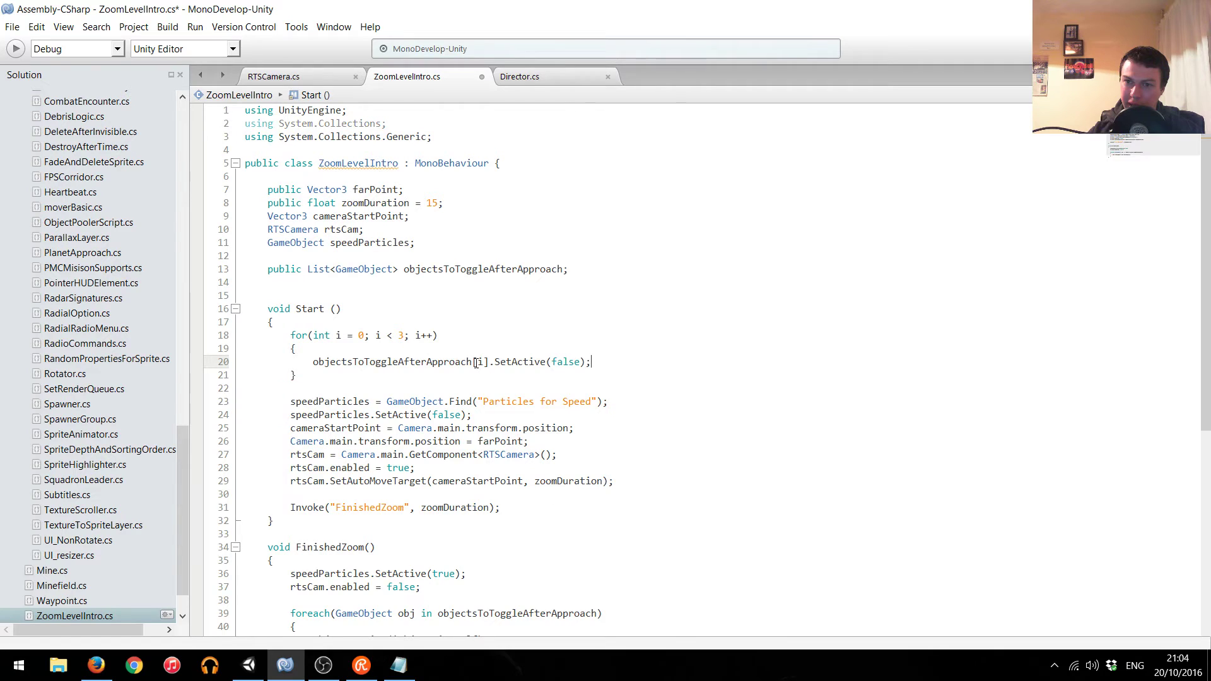
key("ctrl+s")
Add a '//turn off UI' comment above the loop and save the script.
left_click(315, 320)
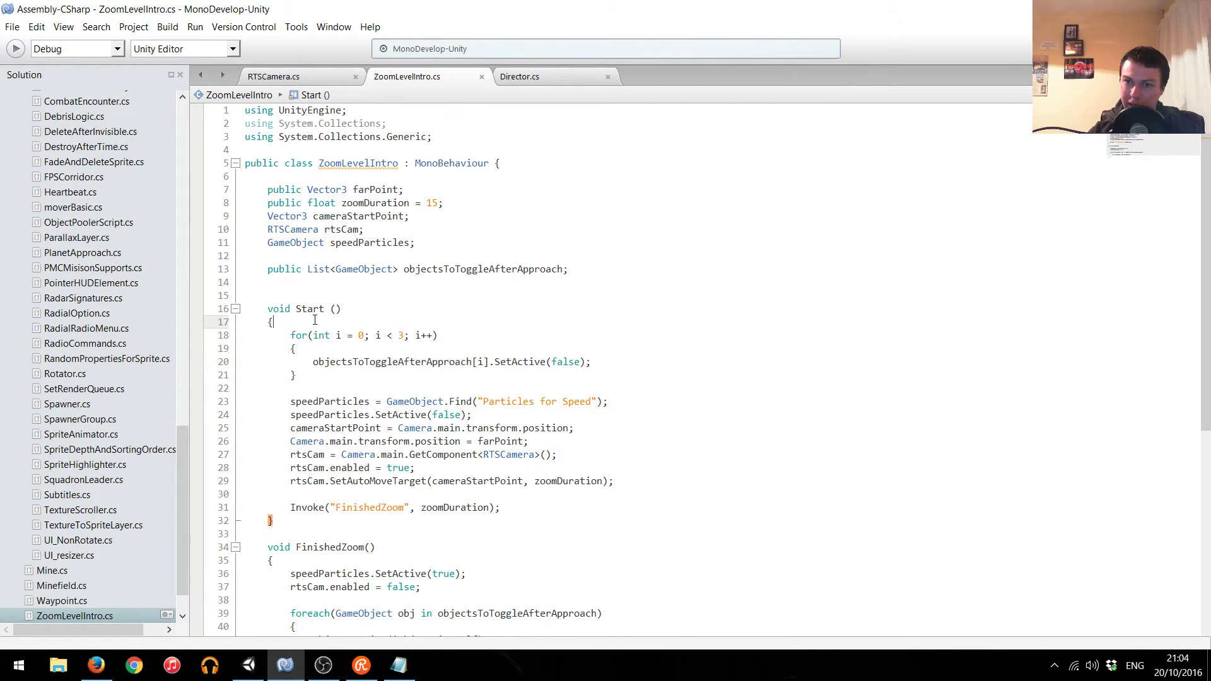
key("Return")
type("//turn off UI")
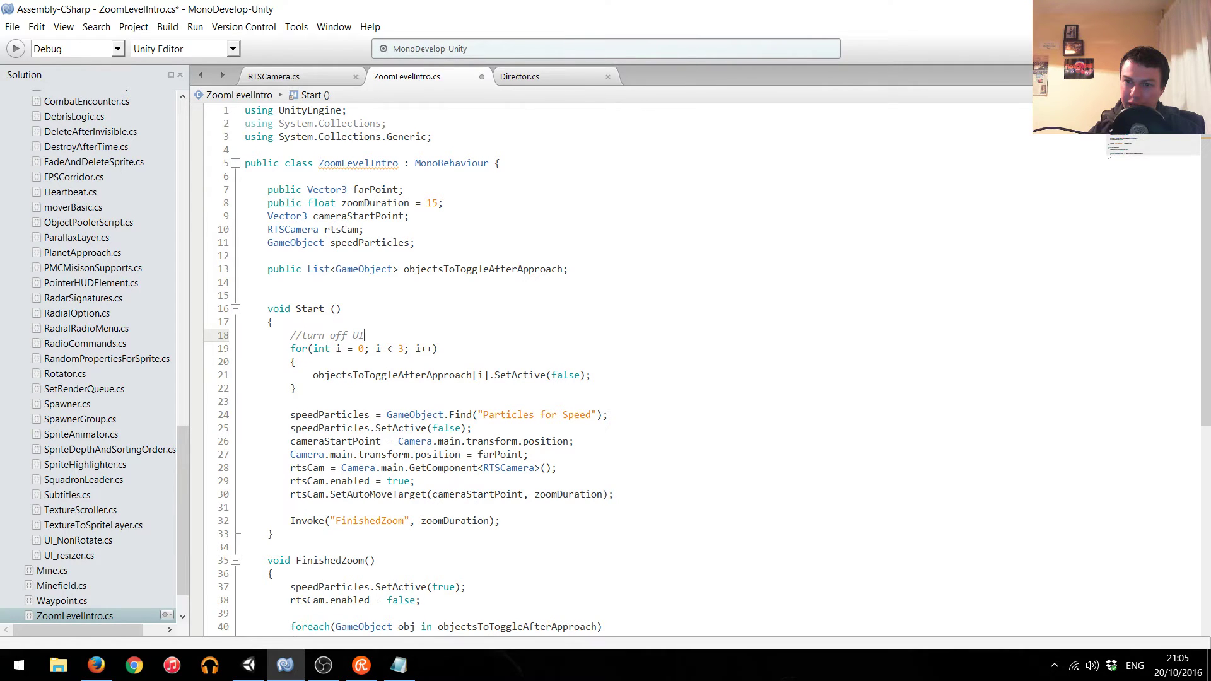
key("ctrl+s")
left_click(253, 674)
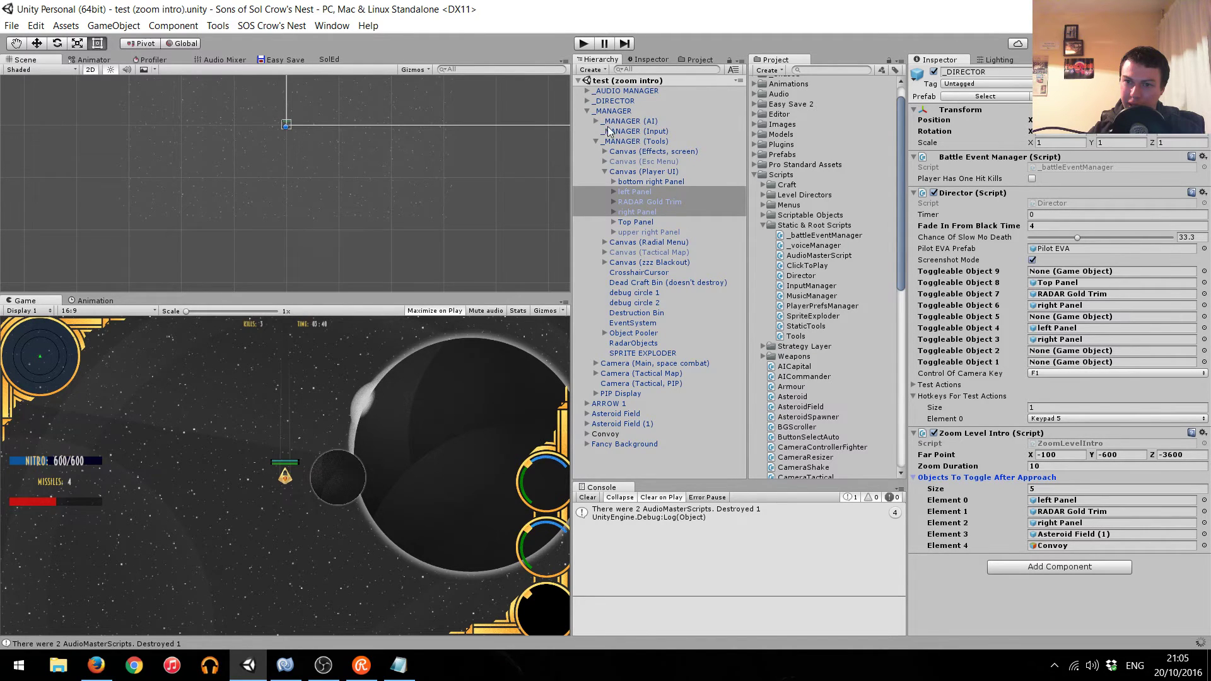
Select _DIRECTOR, untick its Zoom Level Intro component, and play the scene.
left_click(586, 110)
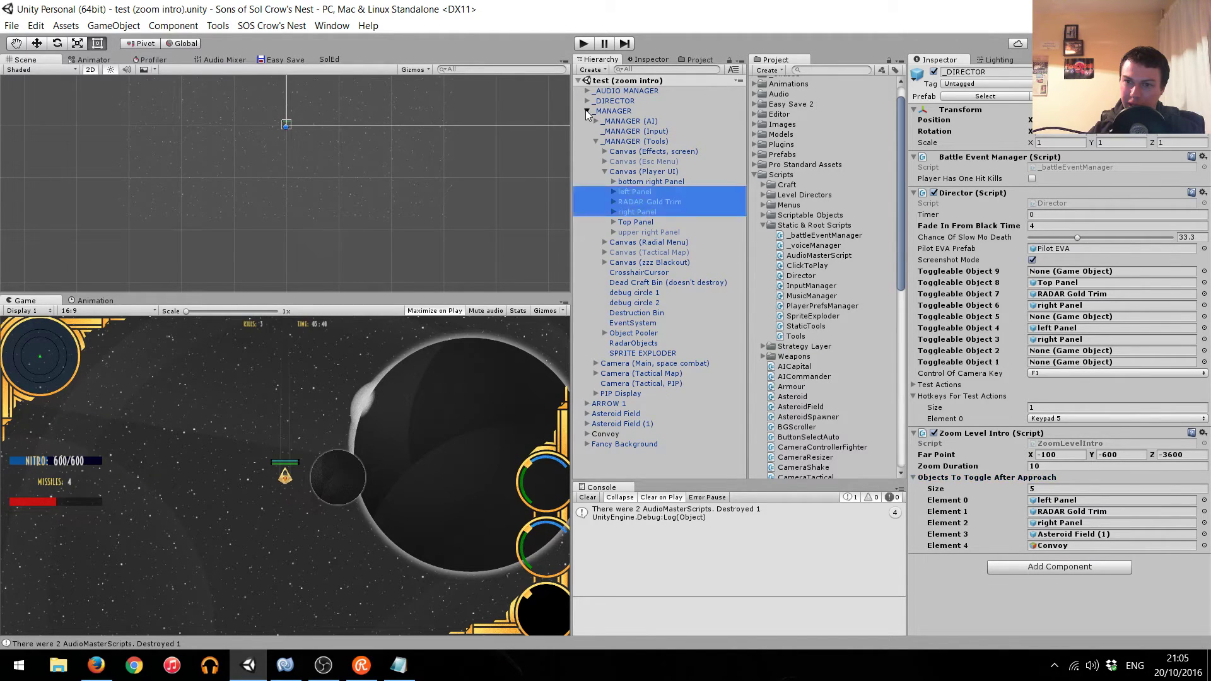
left_click(583, 104)
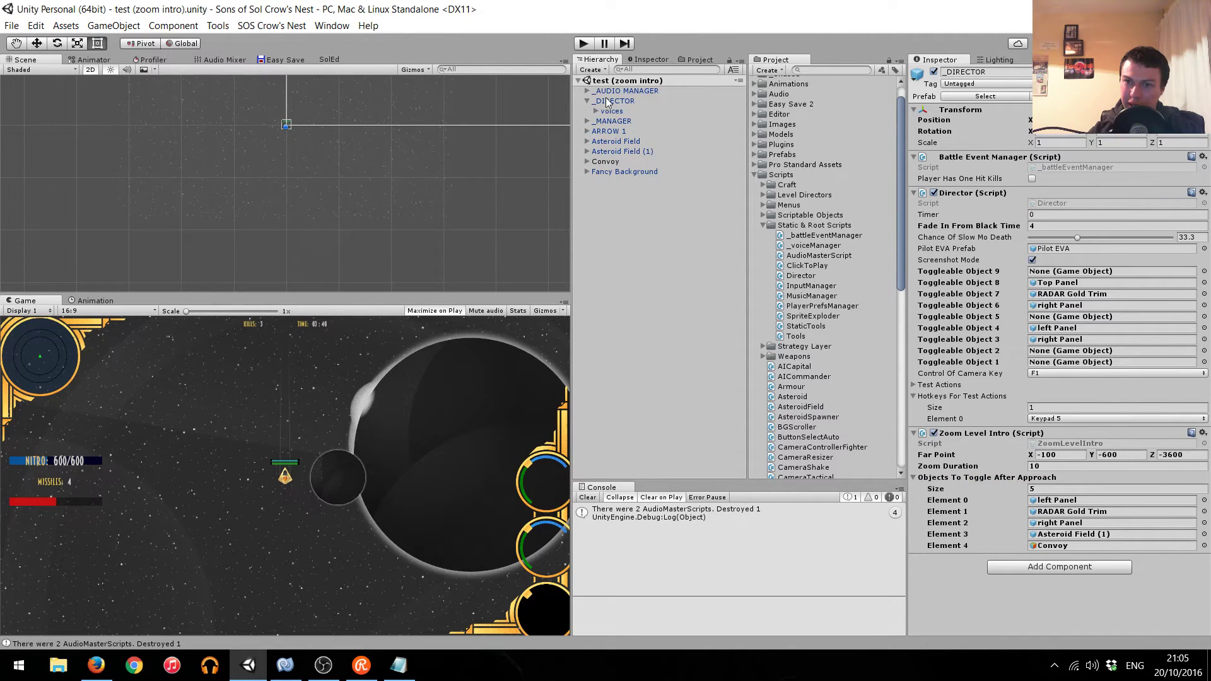
left_click(613, 103)
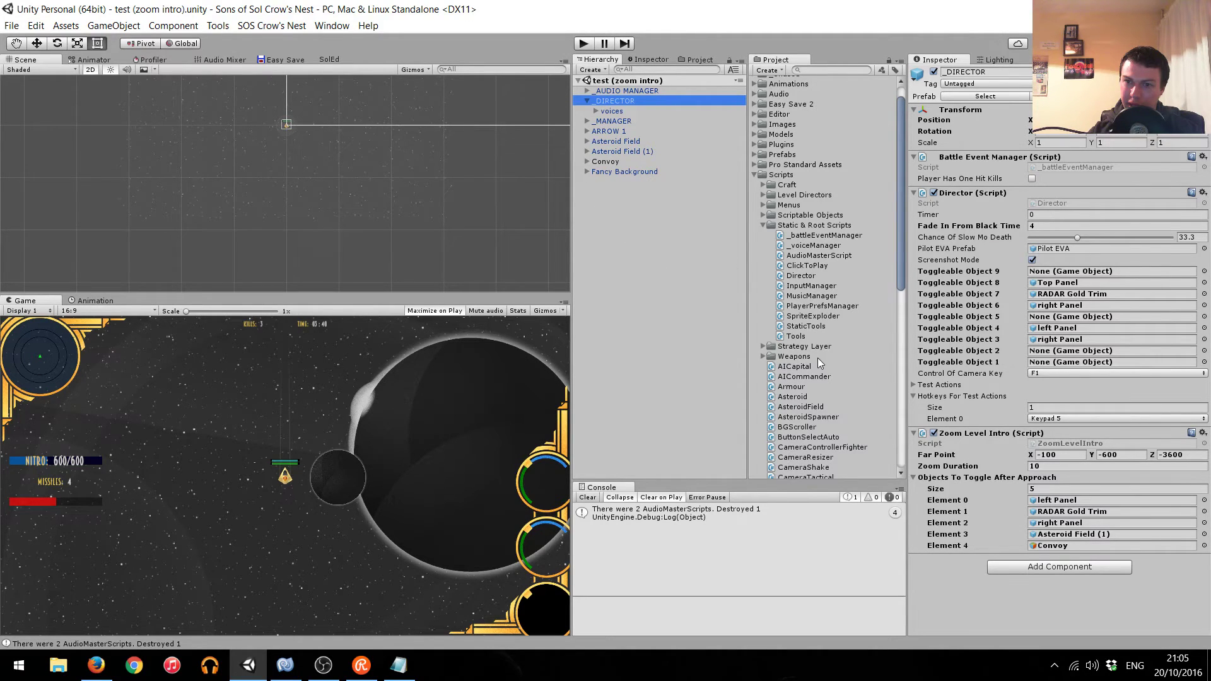
left_click(935, 433)
left_click(581, 45)
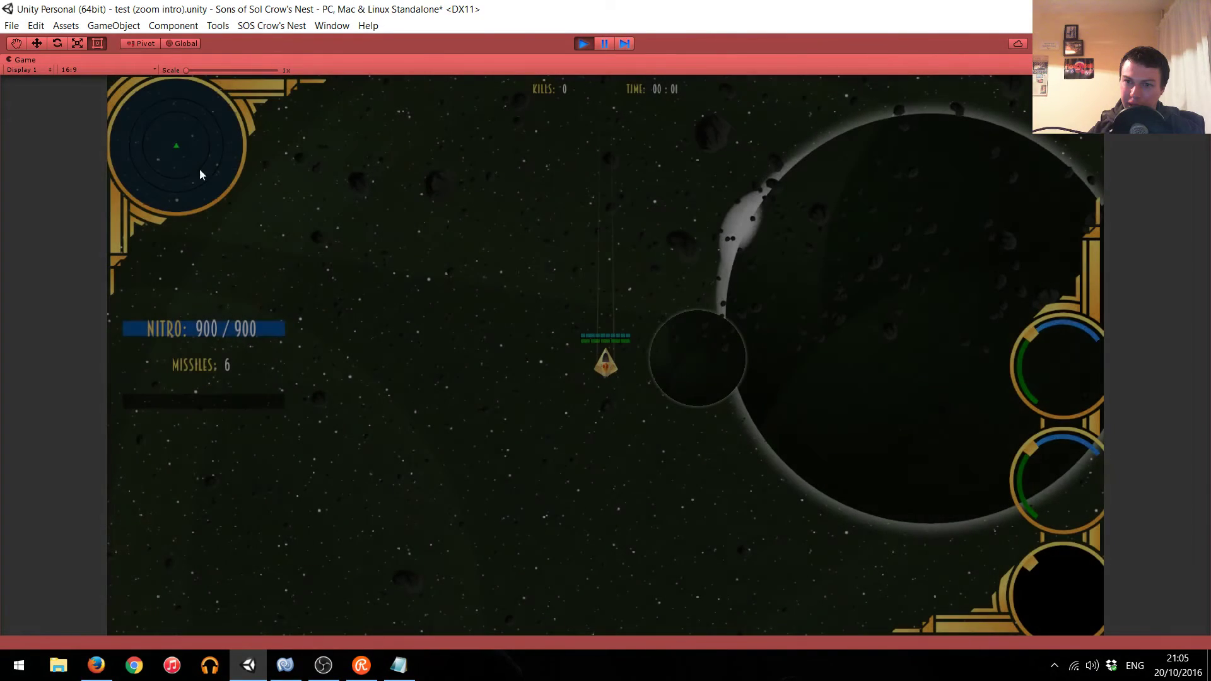
Re-enable the Zoom Level Intro component, watch the intro zoom in play mode, then stop.
left_click(581, 44)
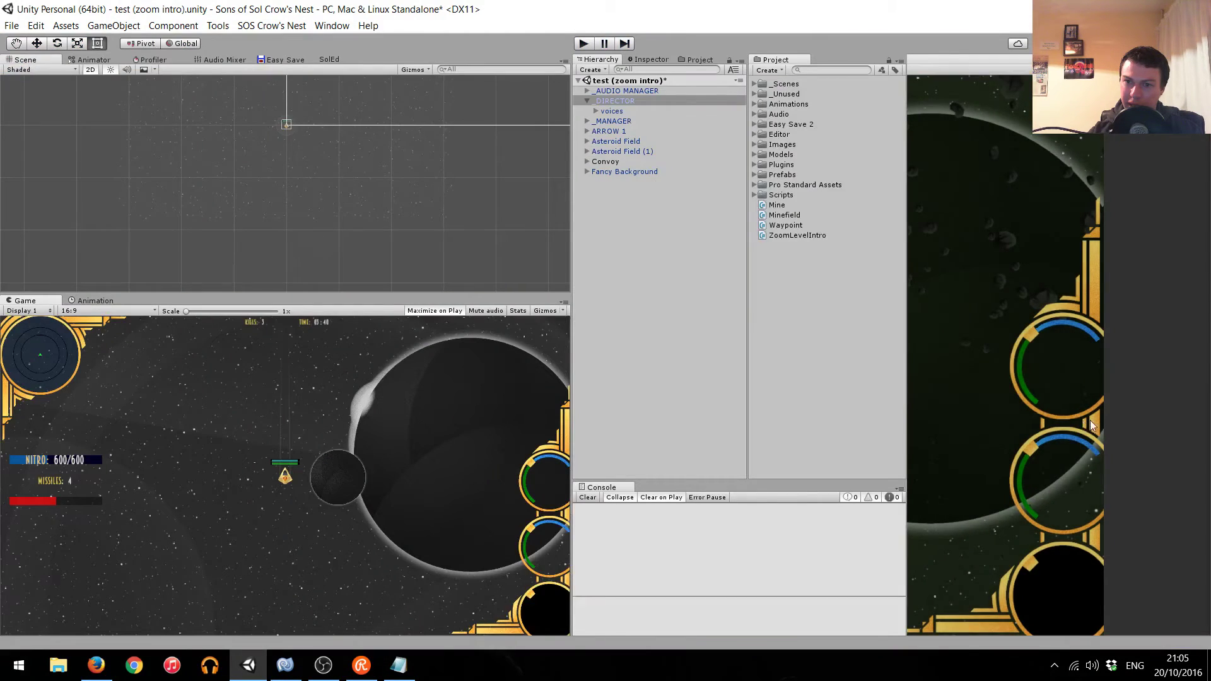
left_click(935, 434)
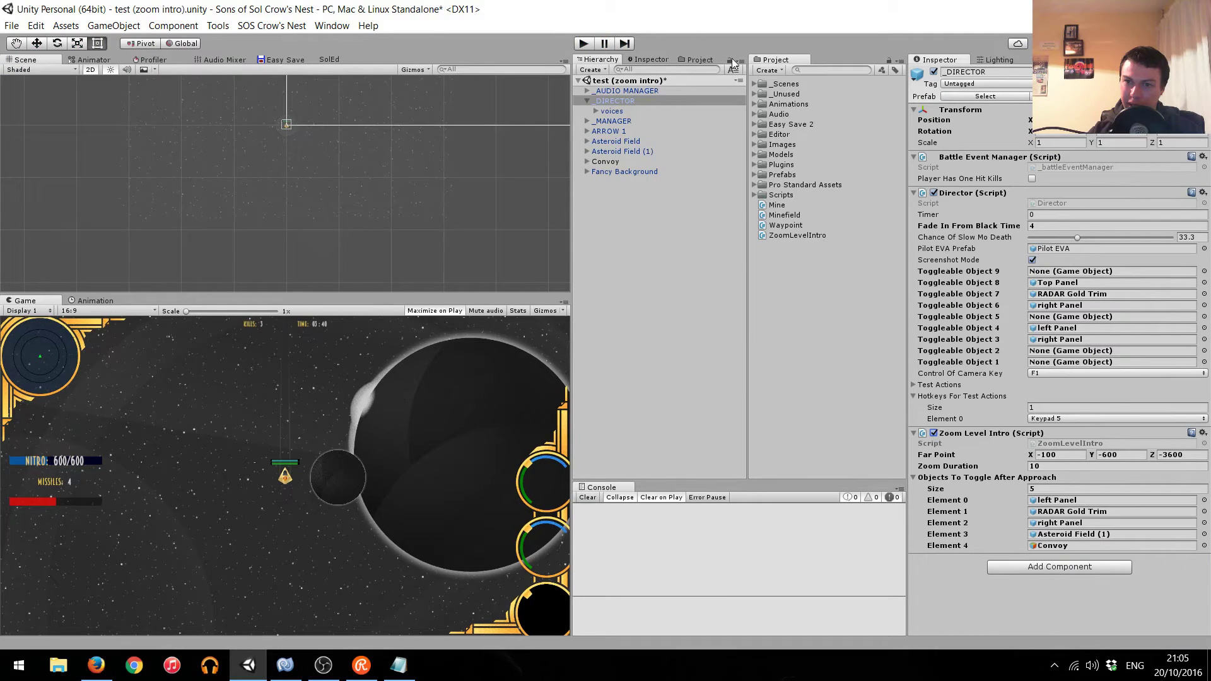
left_click(582, 44)
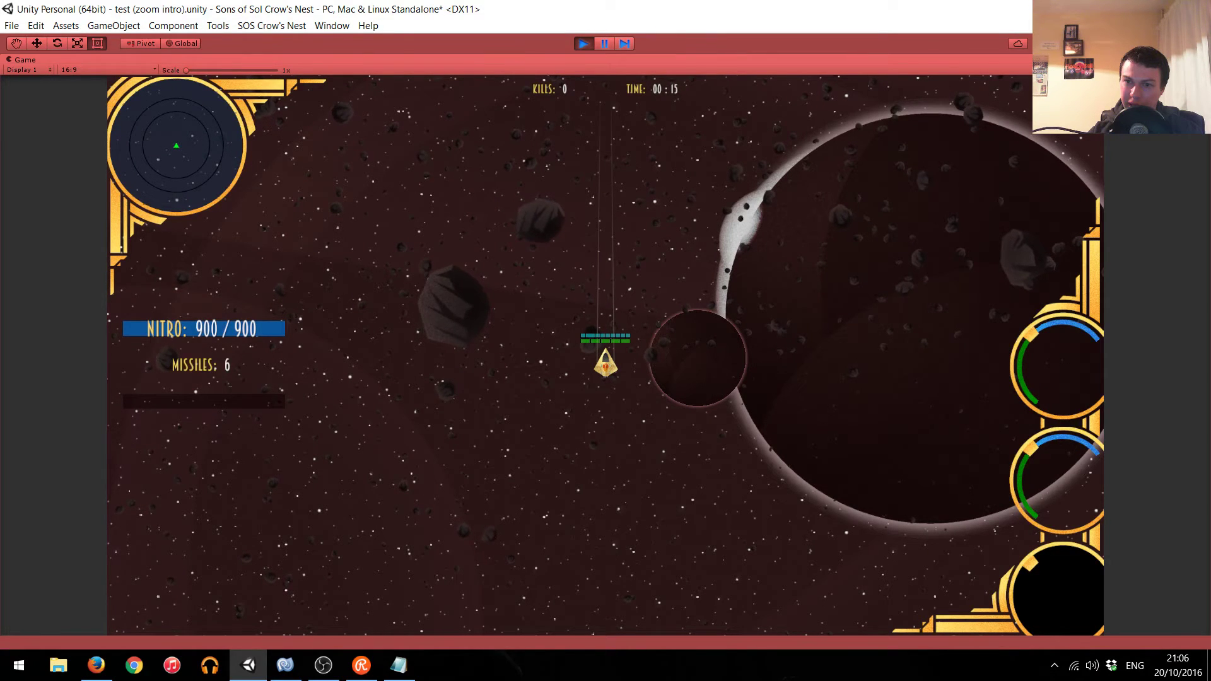
key("ctrl+p")
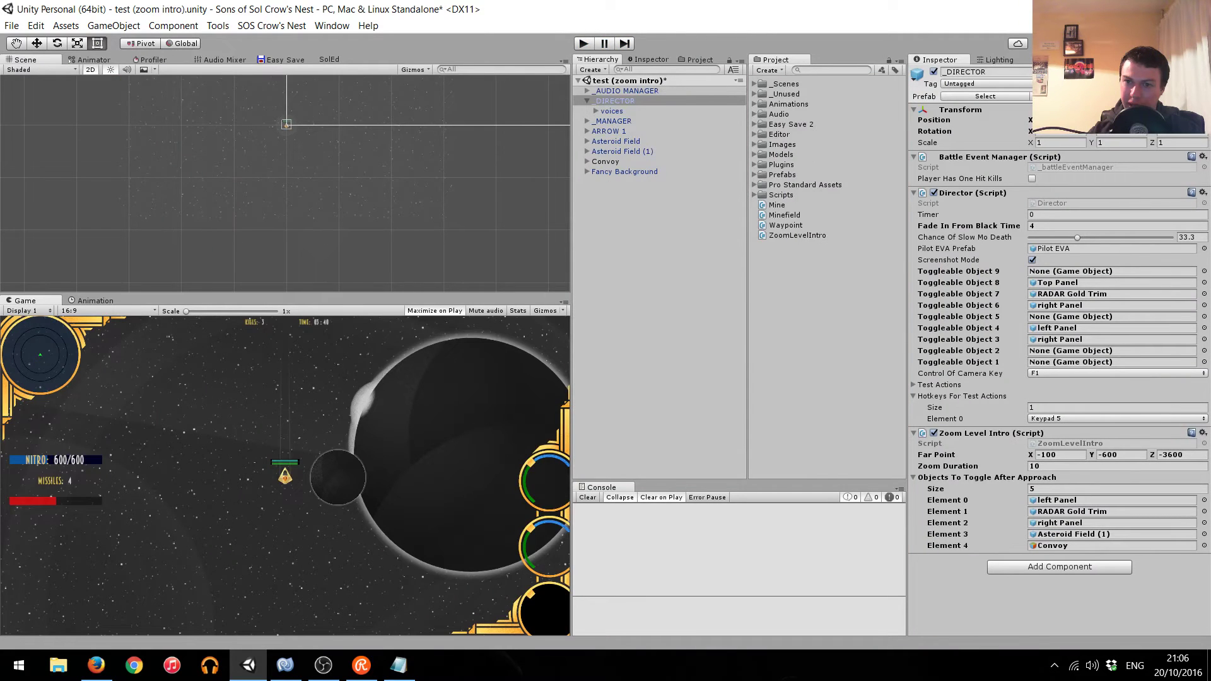
Save the scene, then run another zoom intro play-through and stop it.
key("ctrl+s")
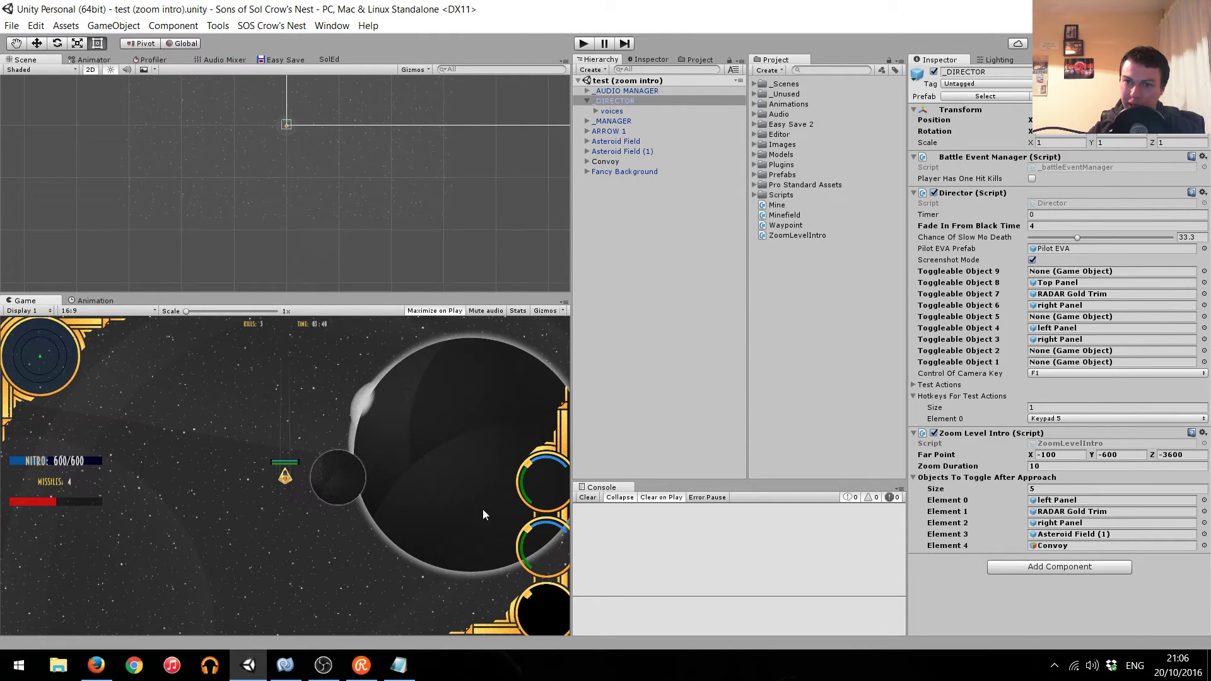
left_click(582, 45)
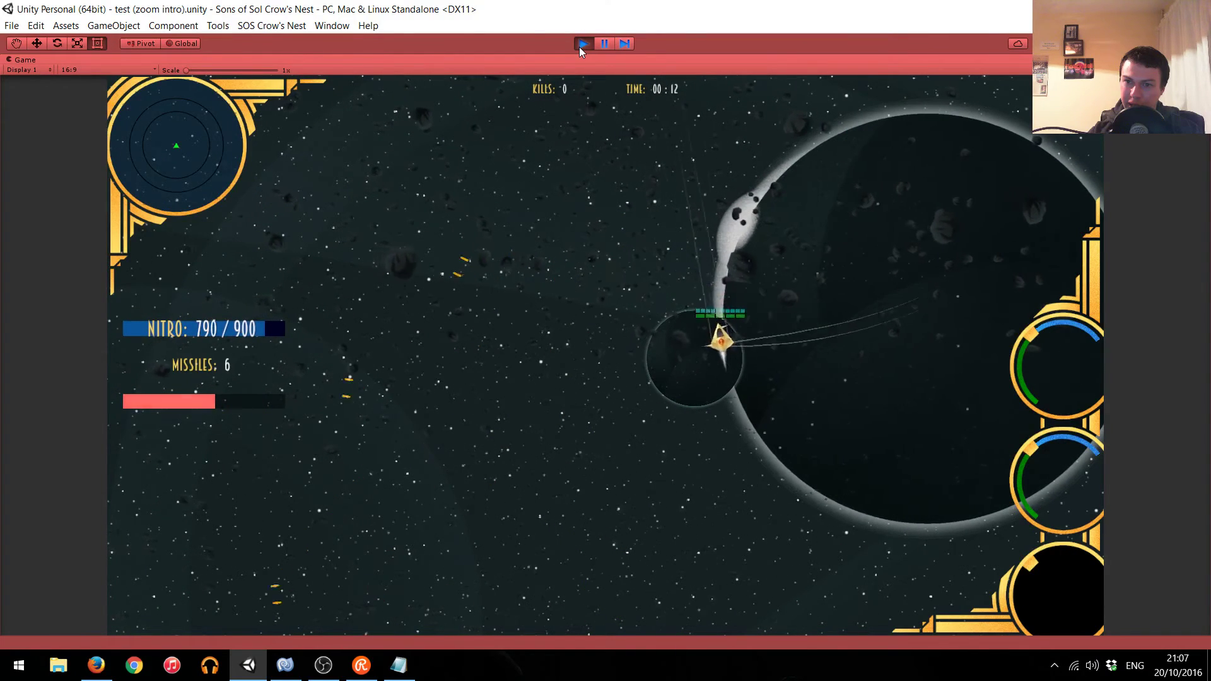
left_click(581, 47)
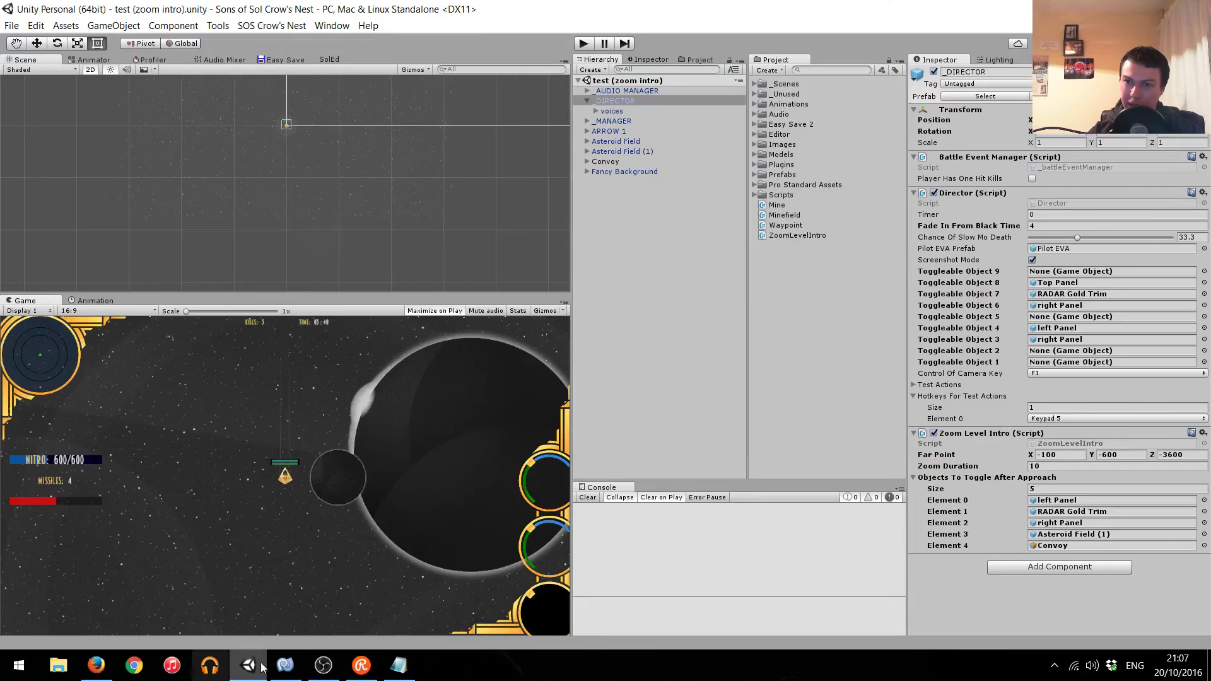
Add PlayerAILogic.instance.TogglePlayerControl(false, false, false, false); after the loop in Start().
left_click(291, 666)
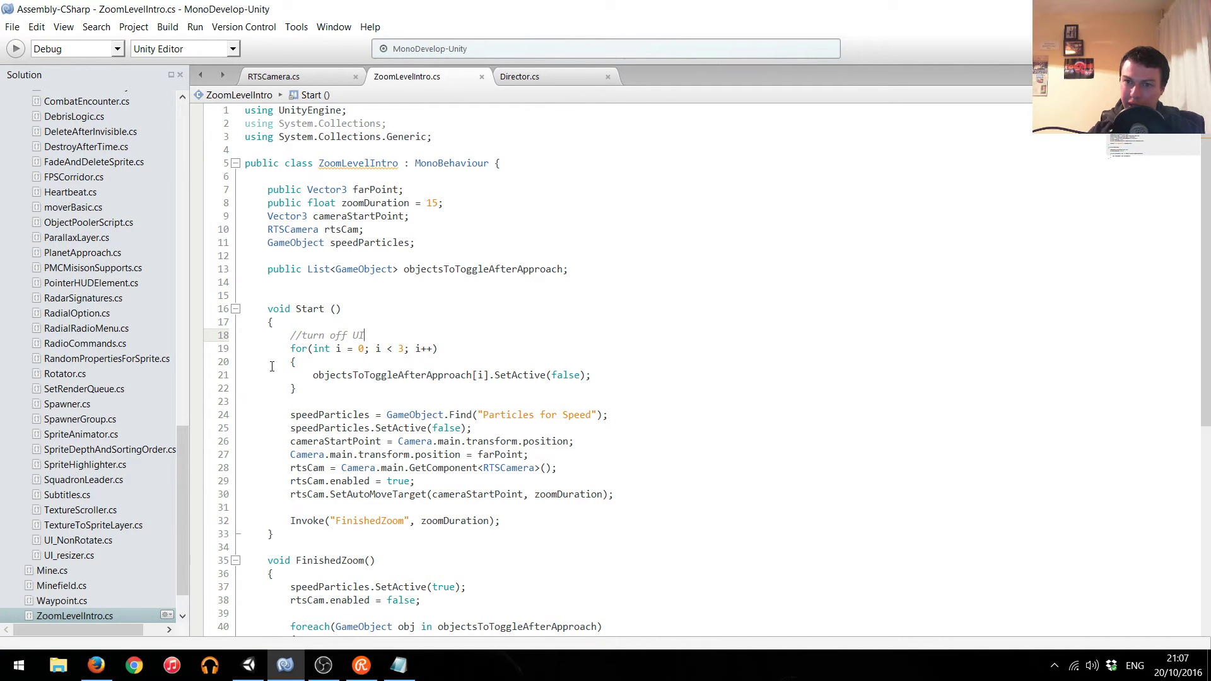
left_click(340, 385)
key("Return")
key("Return")
type("player")
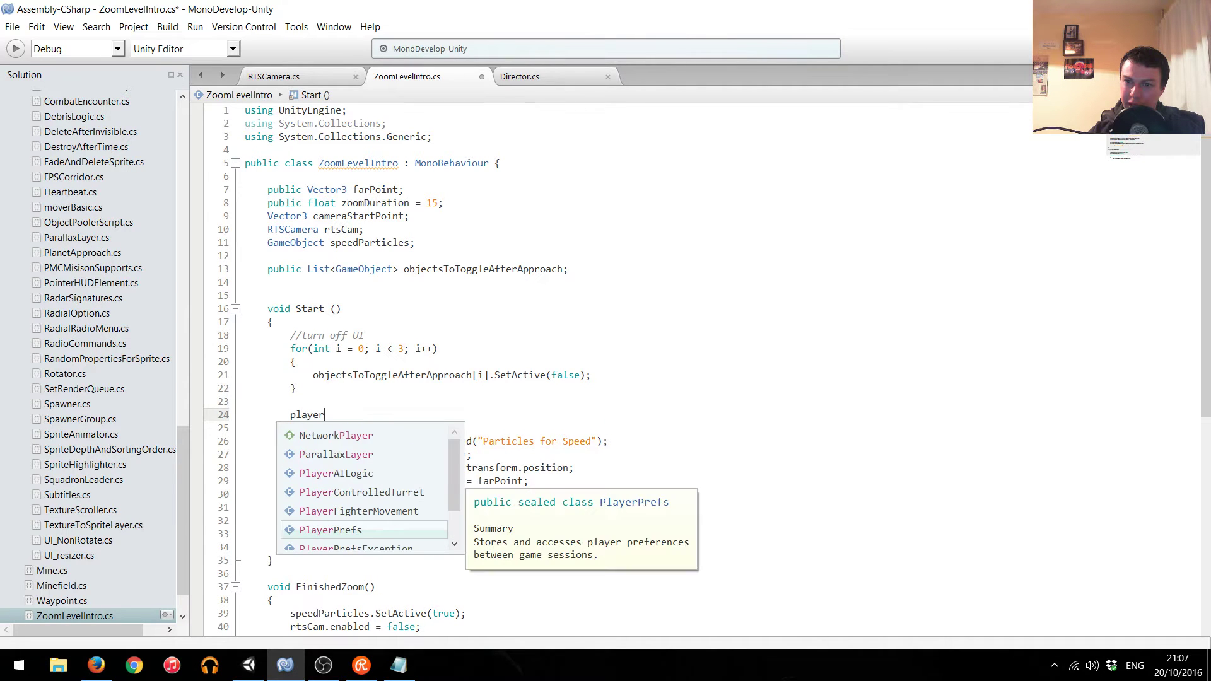
type("ai.in")
key("Return")
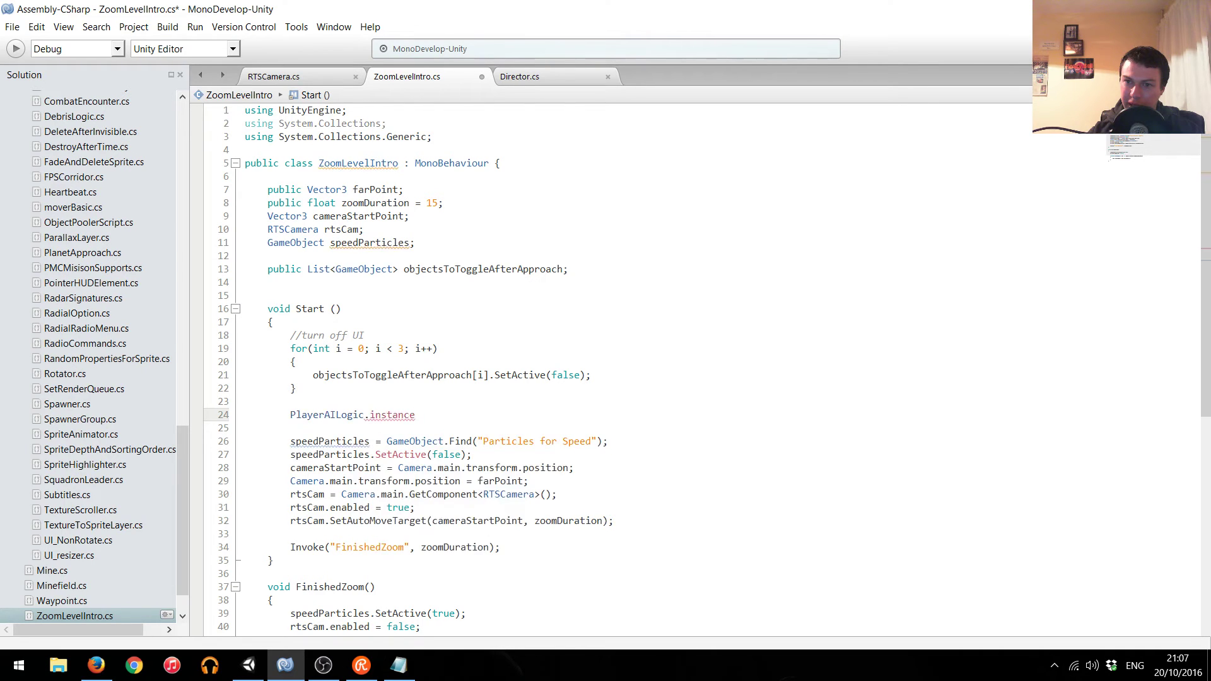
type(".")
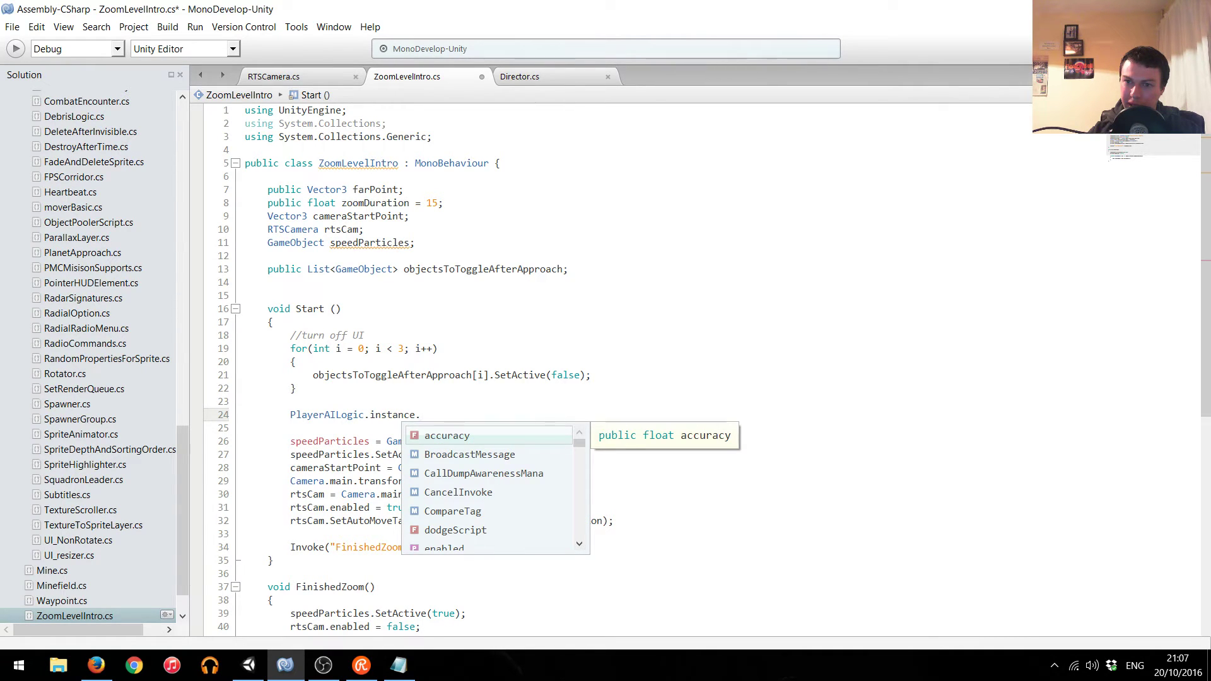
type("Tog")
key("Return")
type("(")
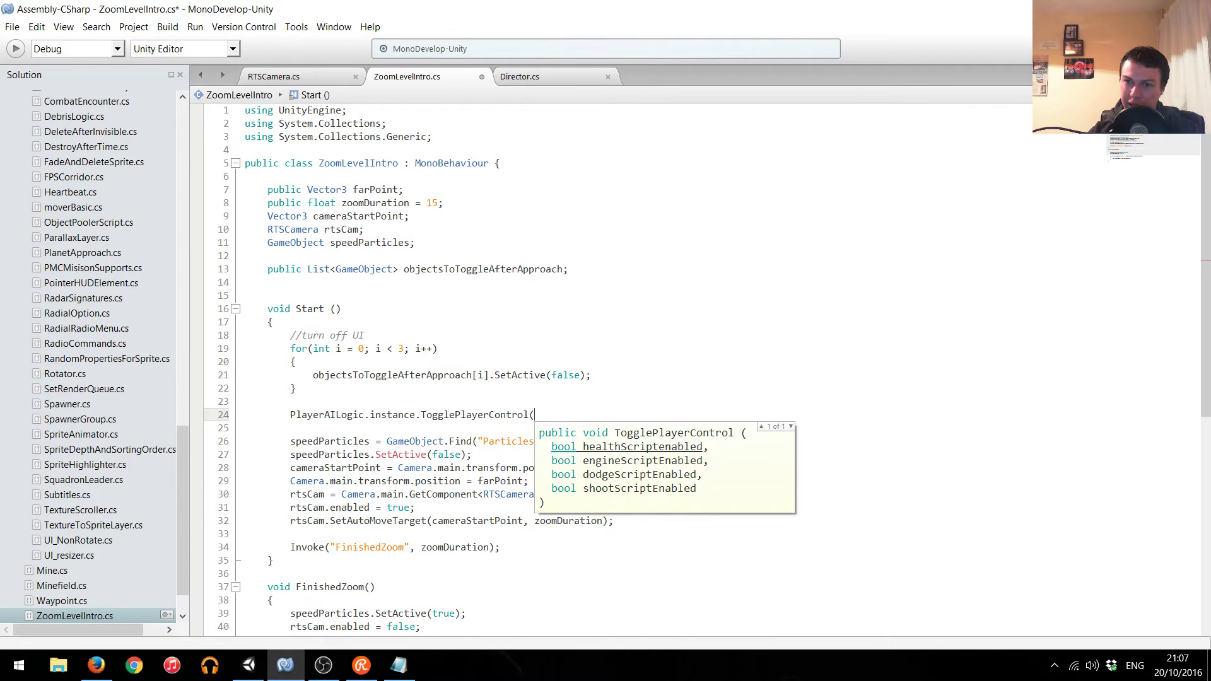
type("fa")
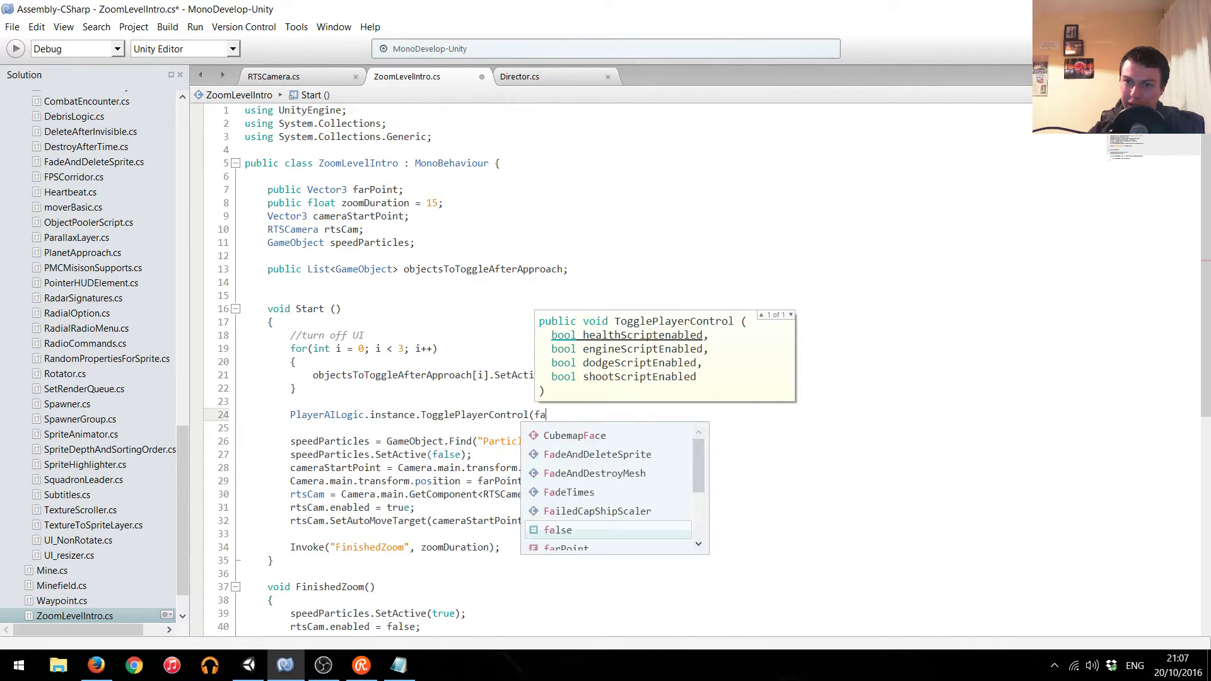
type("lse, ")
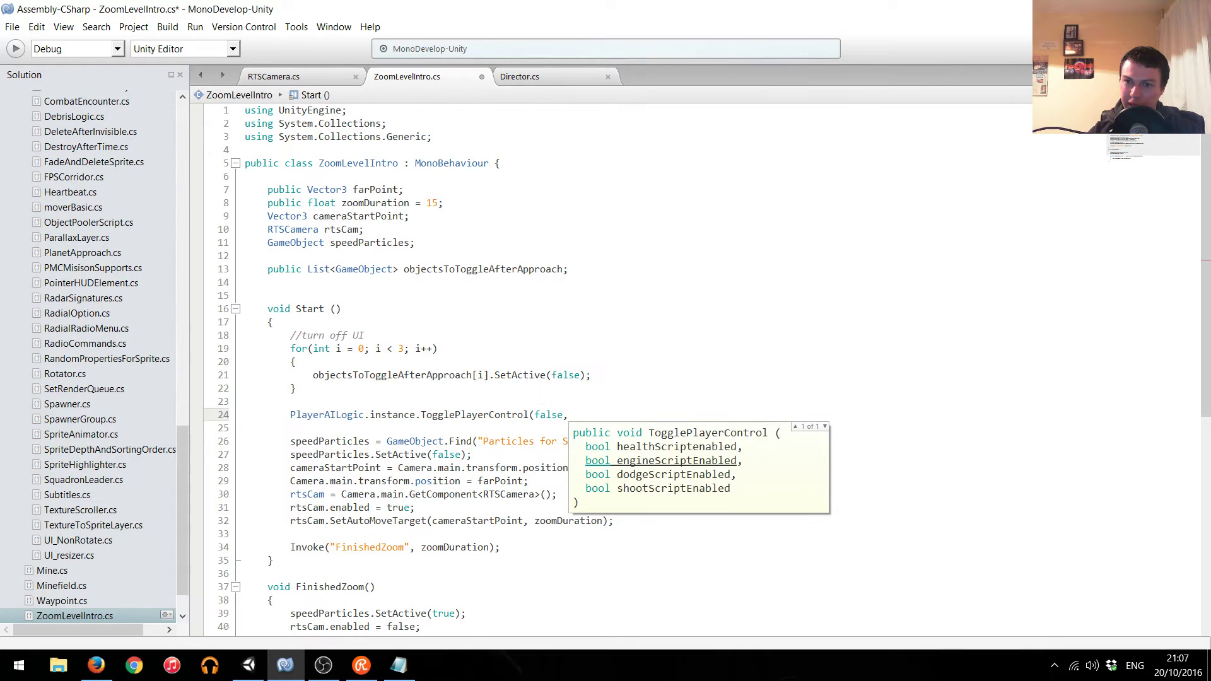
type("false, ")
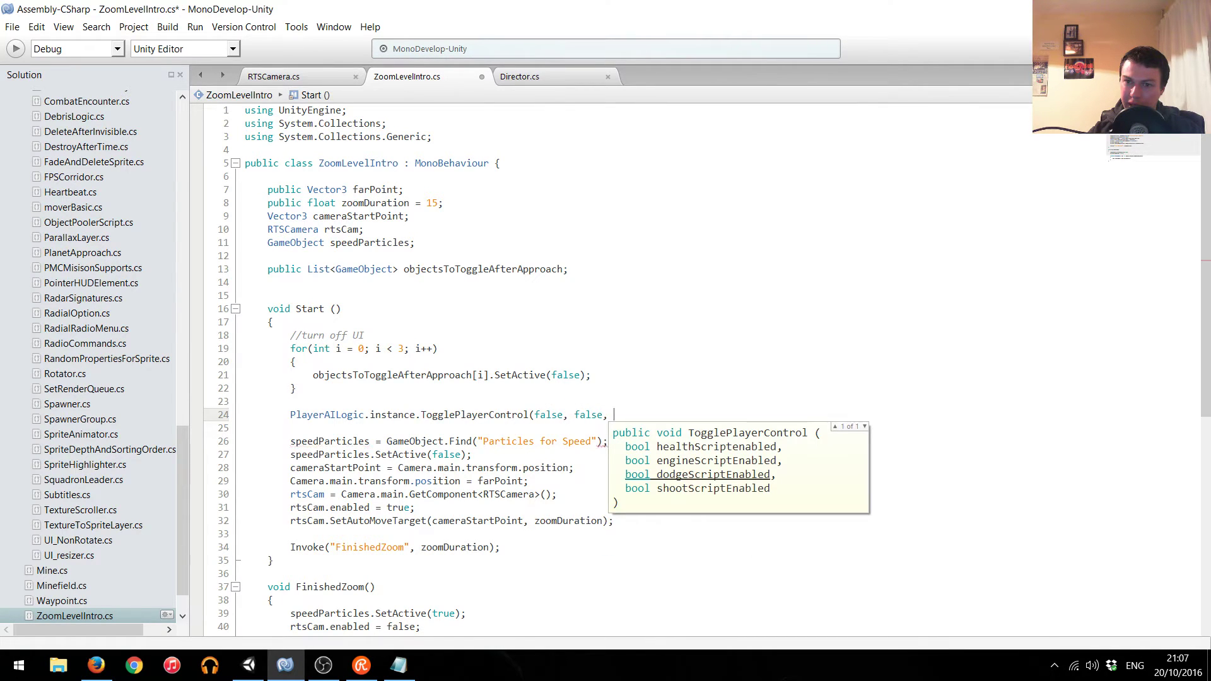
type("false, ")
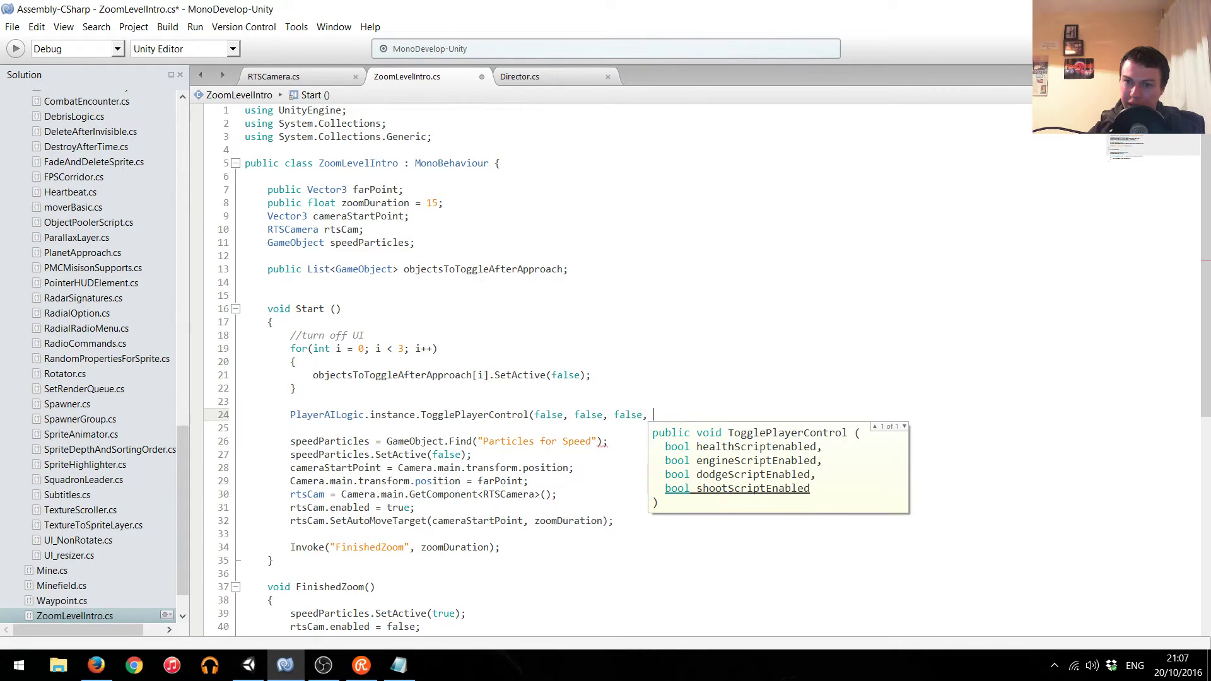
type("false);")
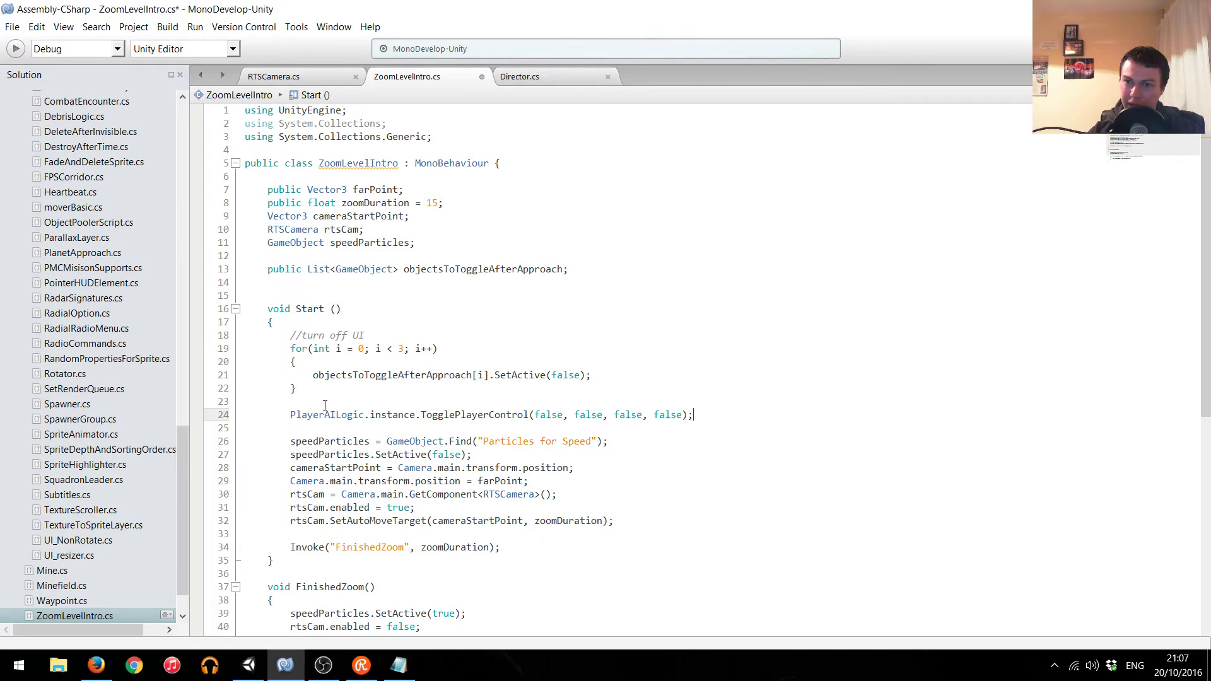
Copy the TogglePlayerControl call into the end of FinishedZoom().
triple_click(333, 417)
key("ctrl+c")
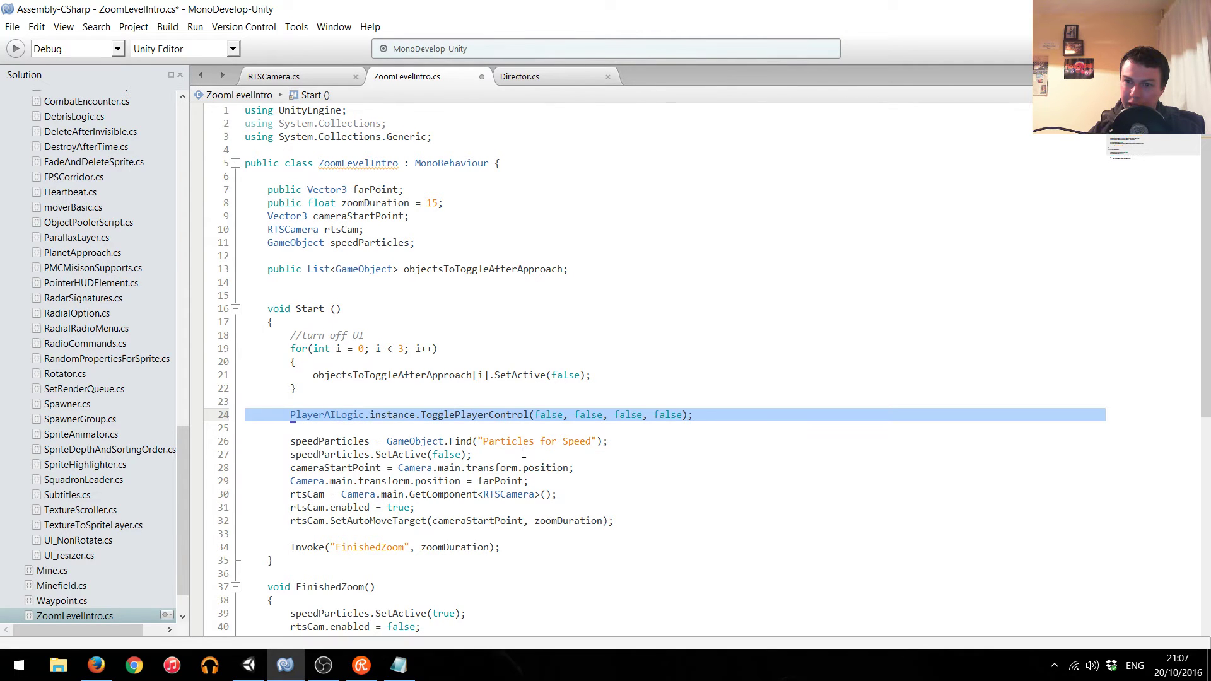
scroll(346, 465, "down", 3)
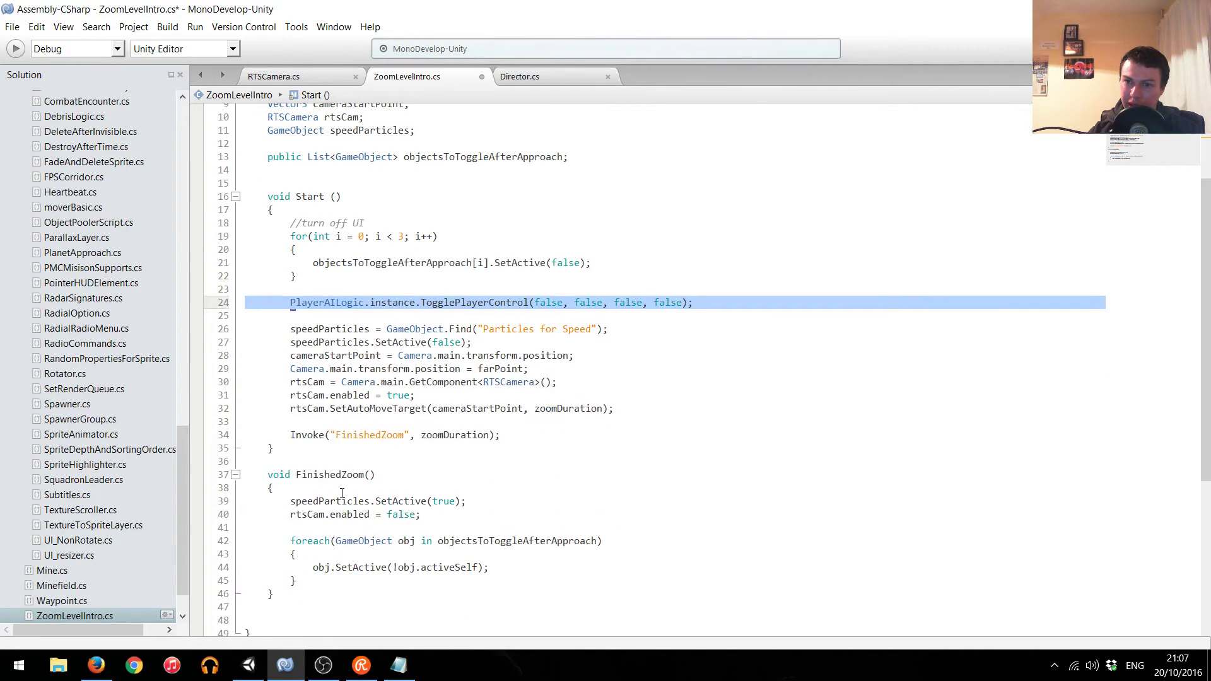
scroll(354, 496, "down", 3)
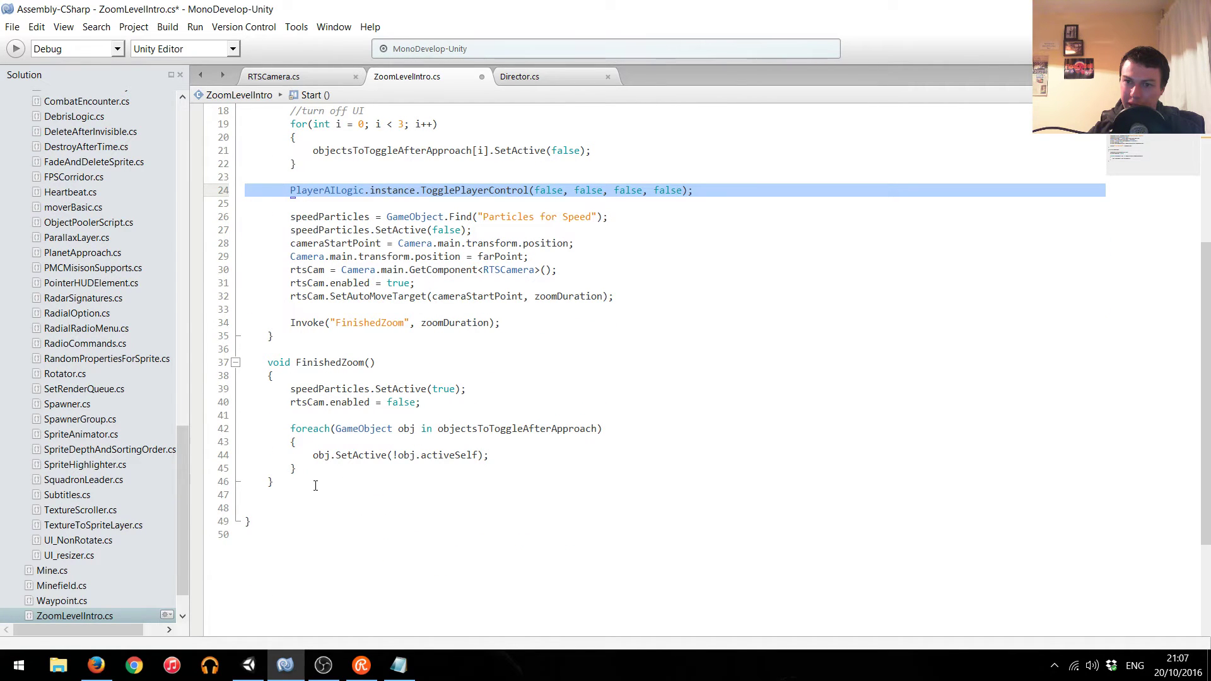
left_click(321, 468)
key("Return")
key("Return")
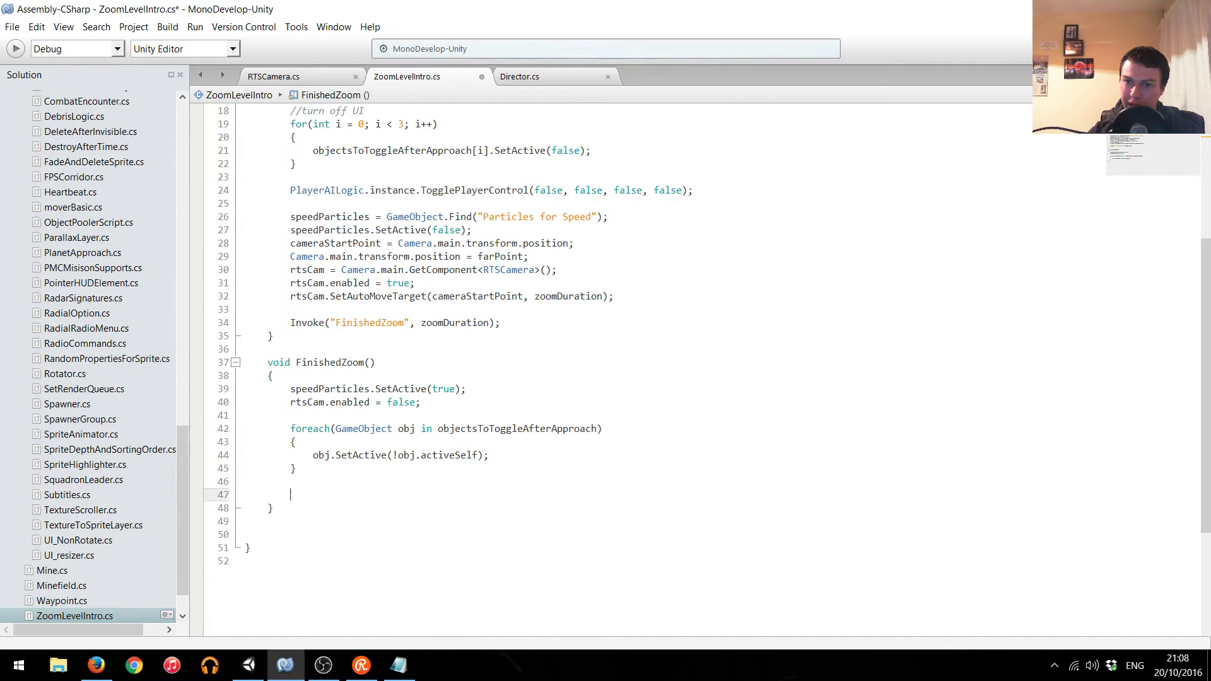
key("ctrl+v")
Change the FinishedZoom call's arguments to true, true, true, true and save the script.
double_click(549, 496)
type("true")
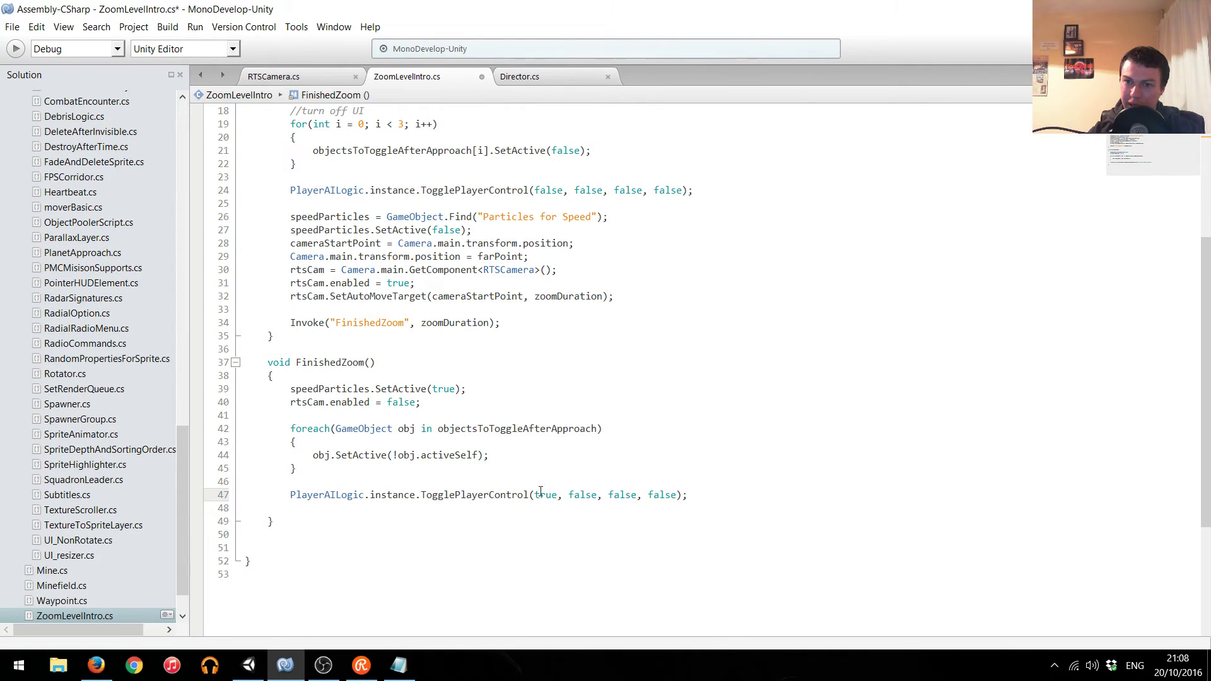
double_click(543, 495)
key("ctrl+c")
double_click(583, 496)
key("ctrl+v")
double_click(627, 495)
key("ctrl+v")
double_click(653, 495)
key("ctrl+v")
key("ctrl+s")
left_click(248, 665)
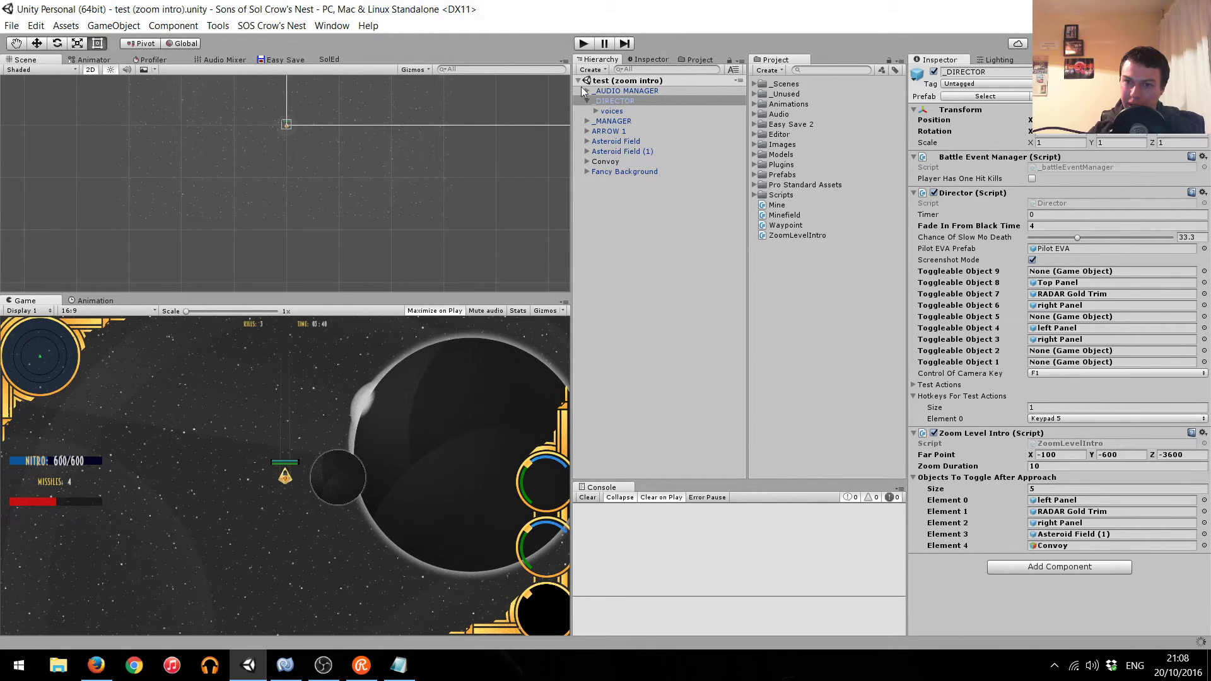
Play the zoom intro scene, try steering during it, and restart the level from the pause menu.
left_click(581, 44)
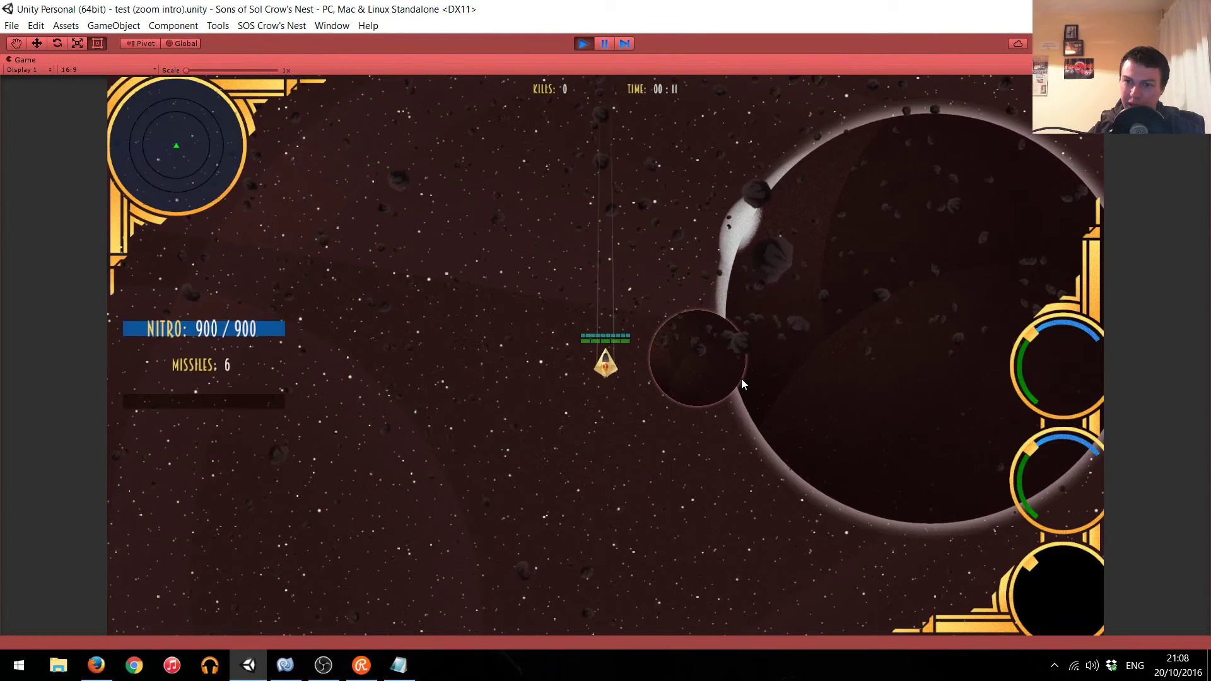
key("d")
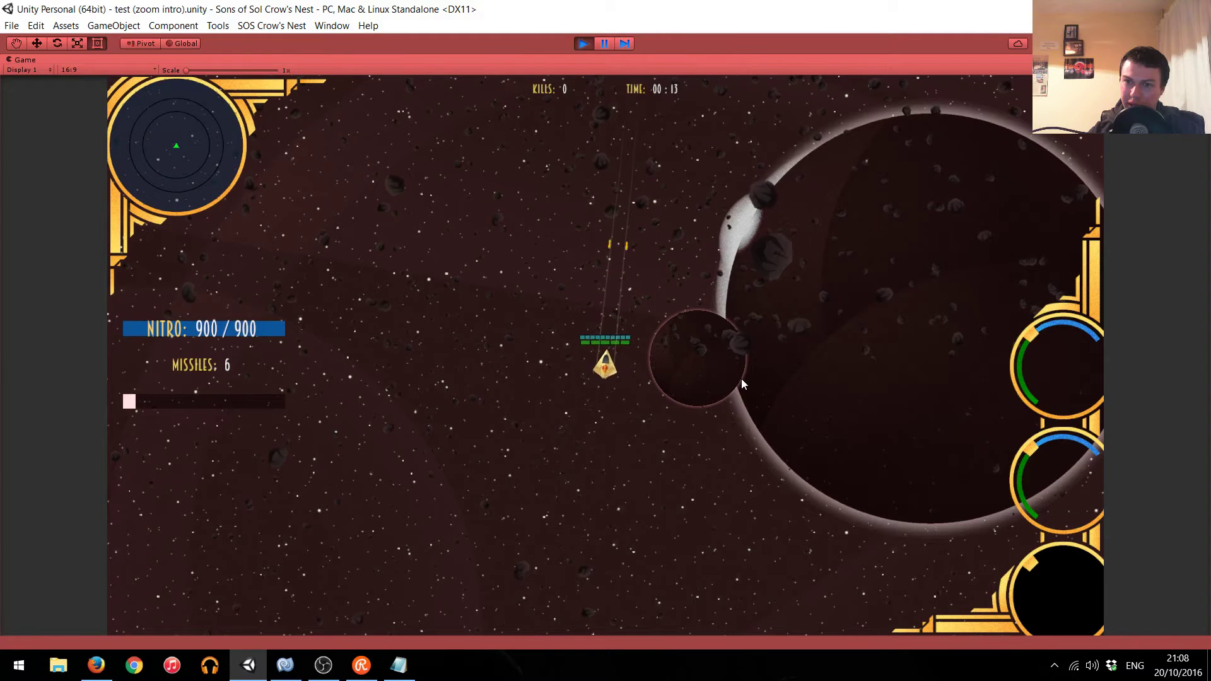
key("Escape")
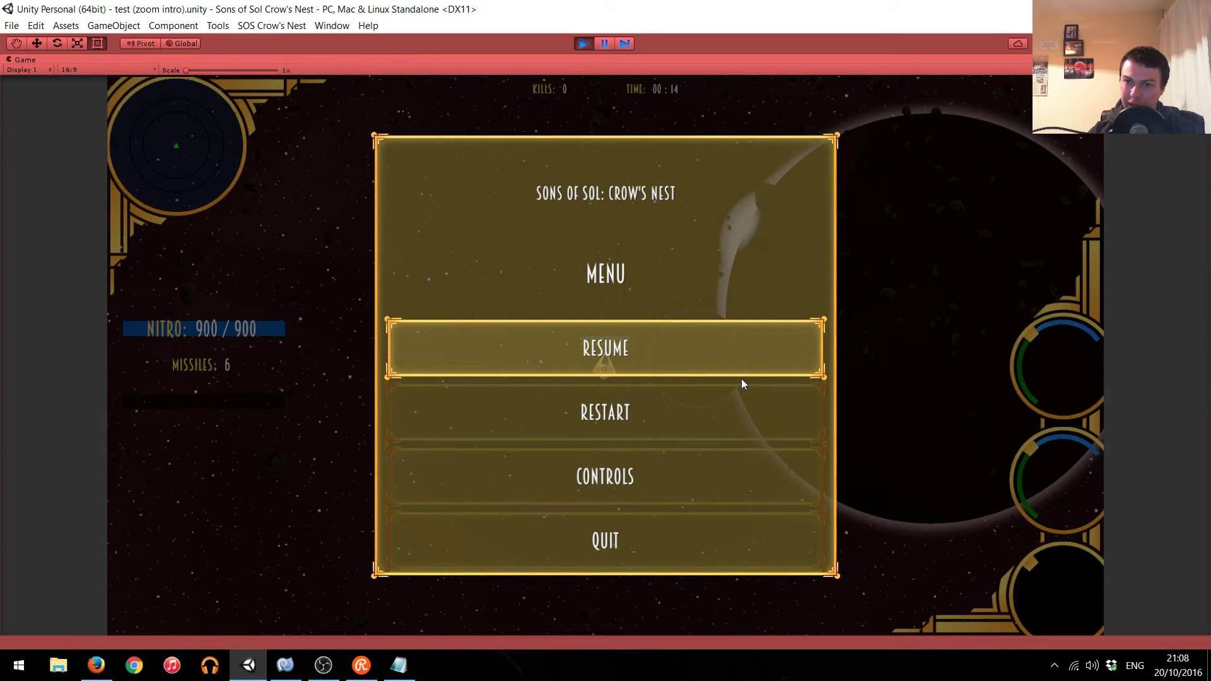
left_click(742, 380)
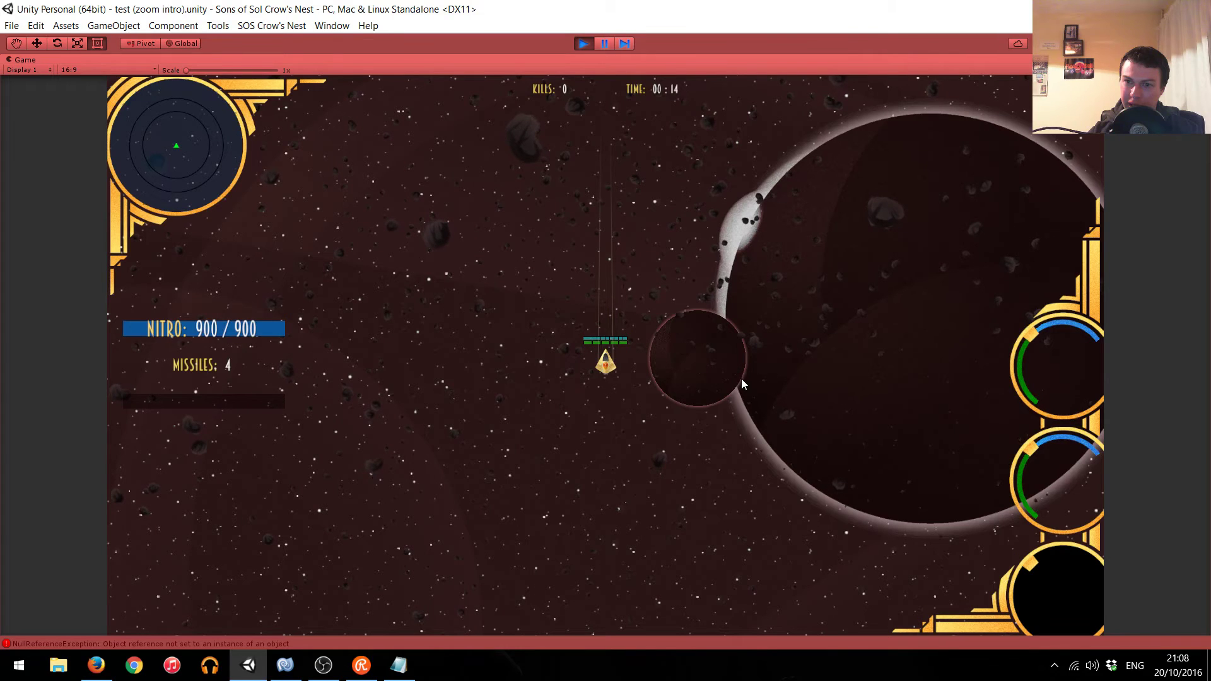
key("Escape")
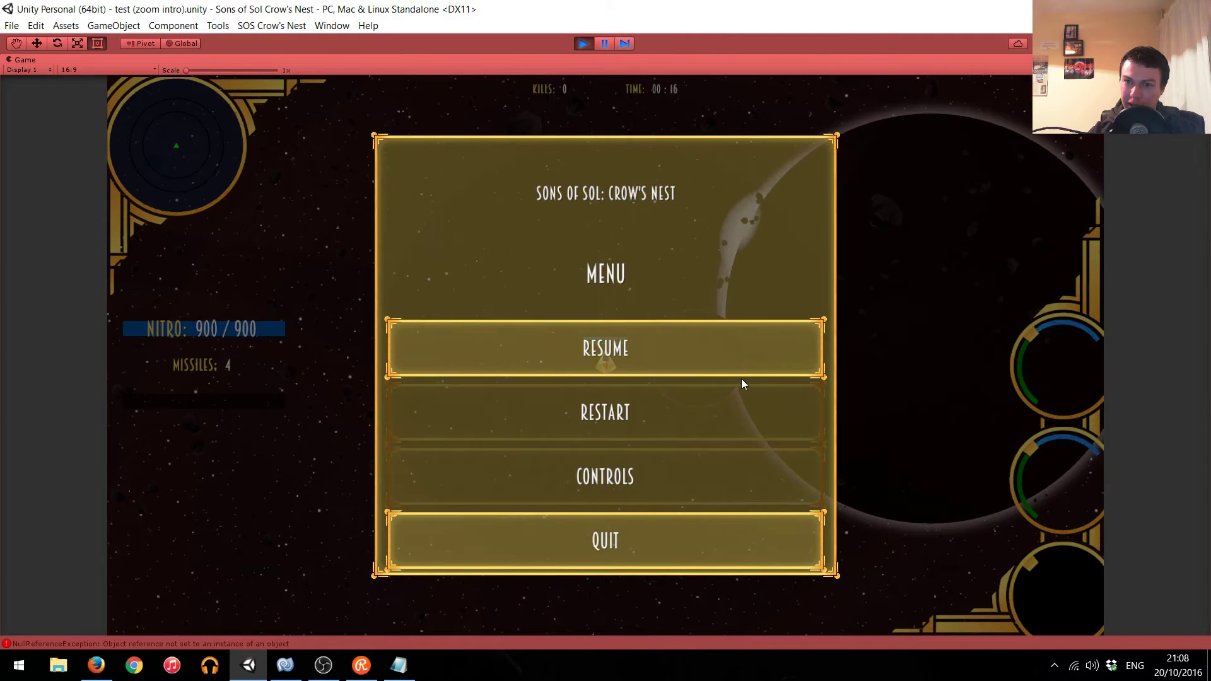
Restart the level, fly the ship with WASD through the intro, then stop and replay the scene.
left_click(742, 383)
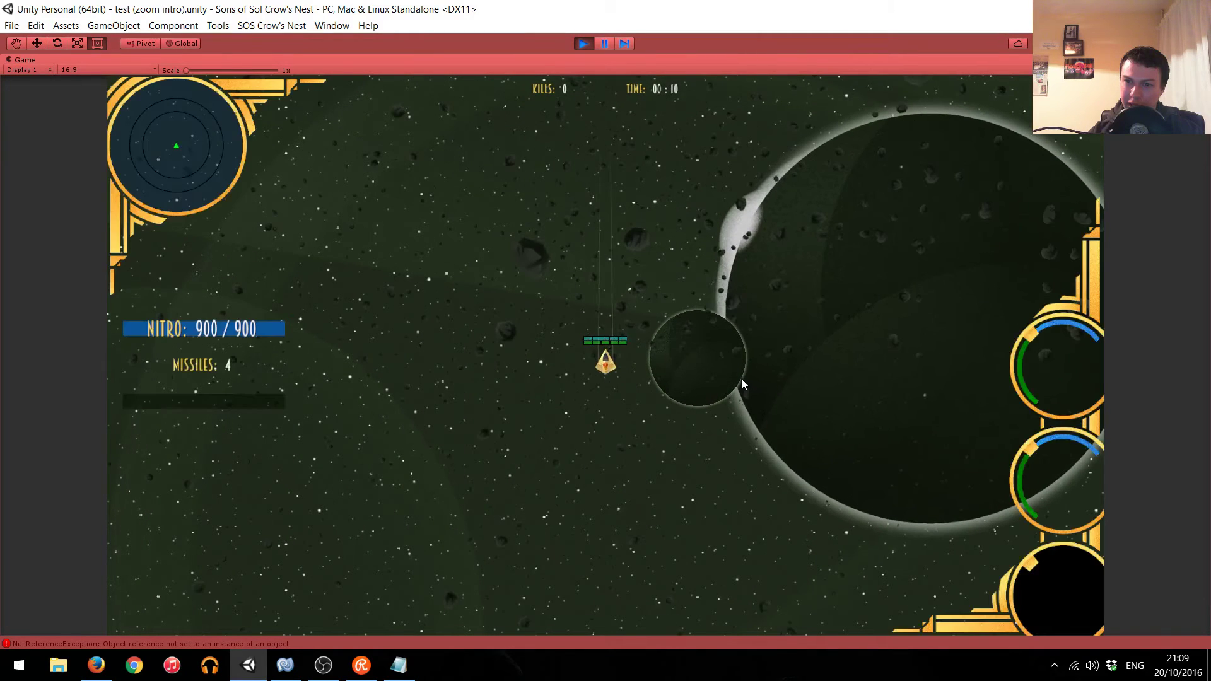
key("s")
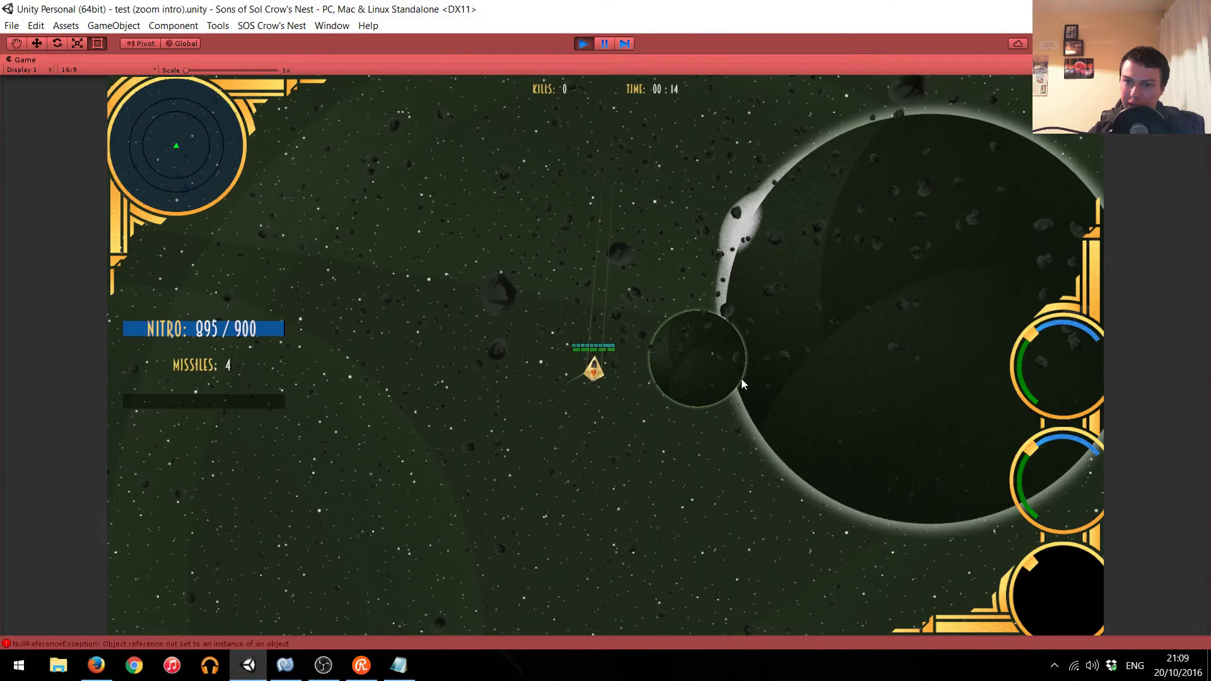
key("d")
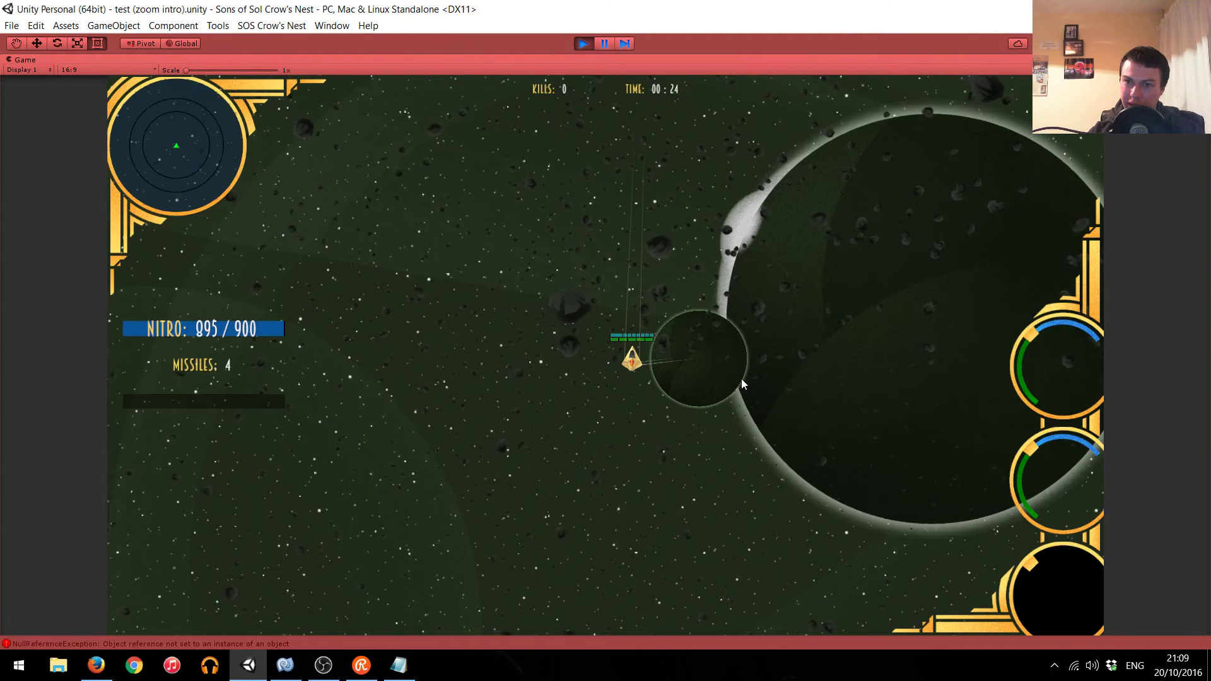
key("w")
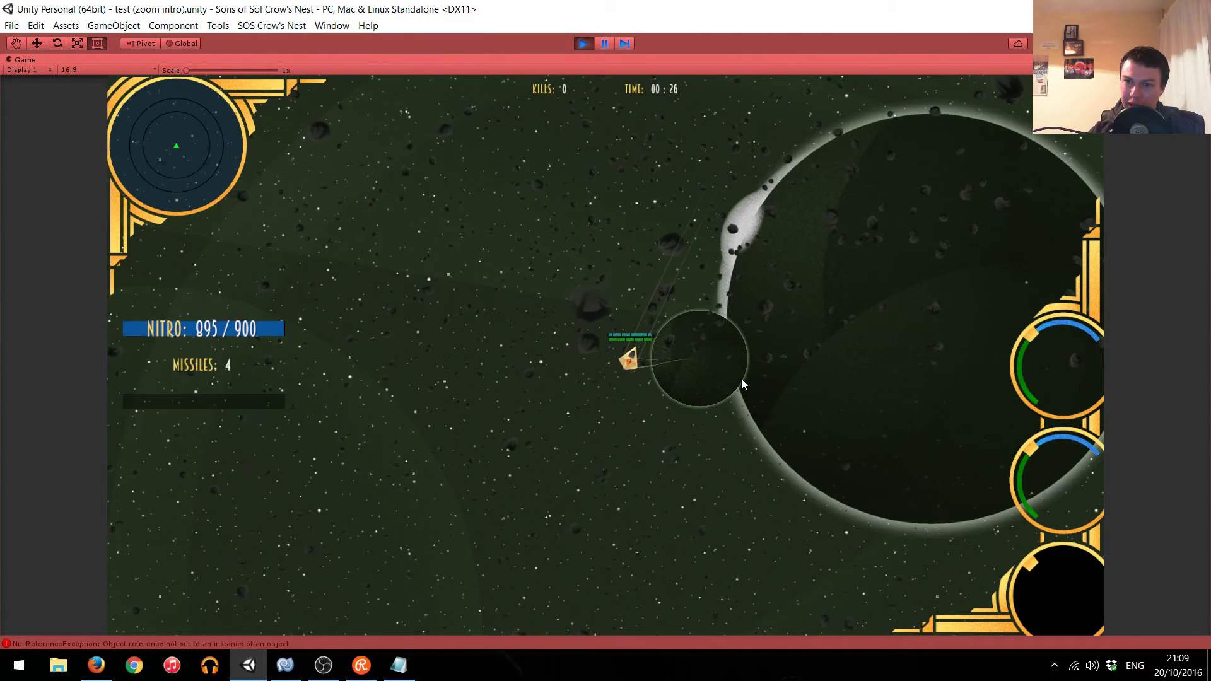
key("a")
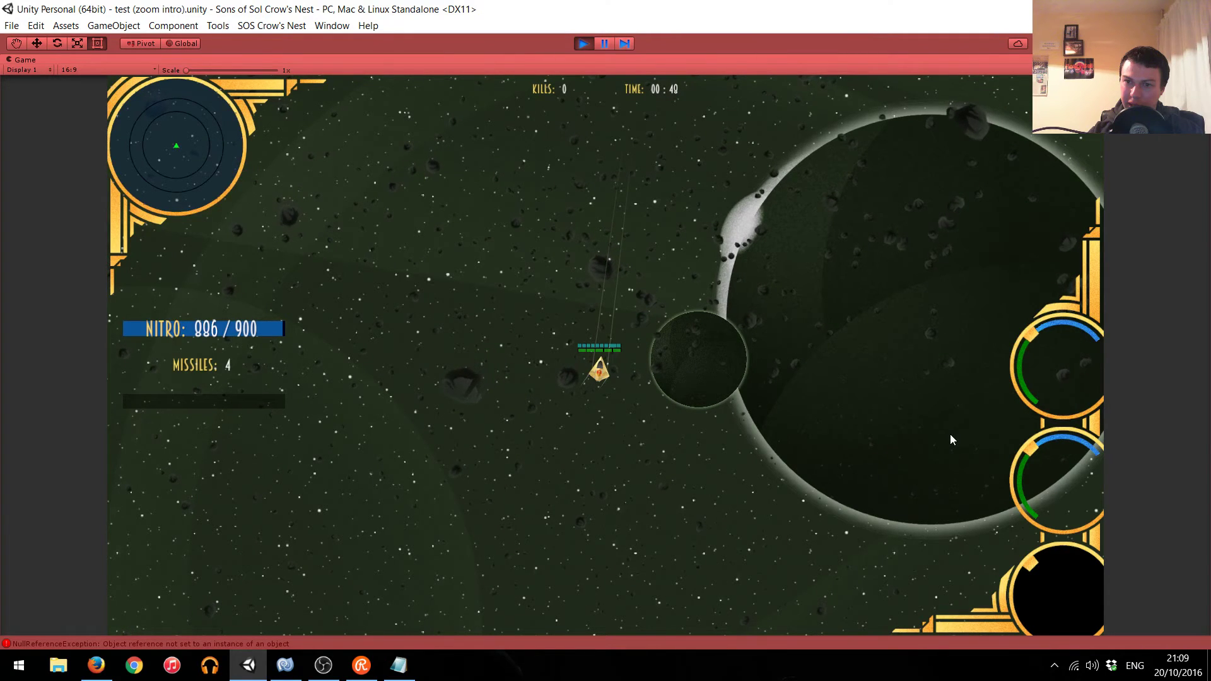
key("d")
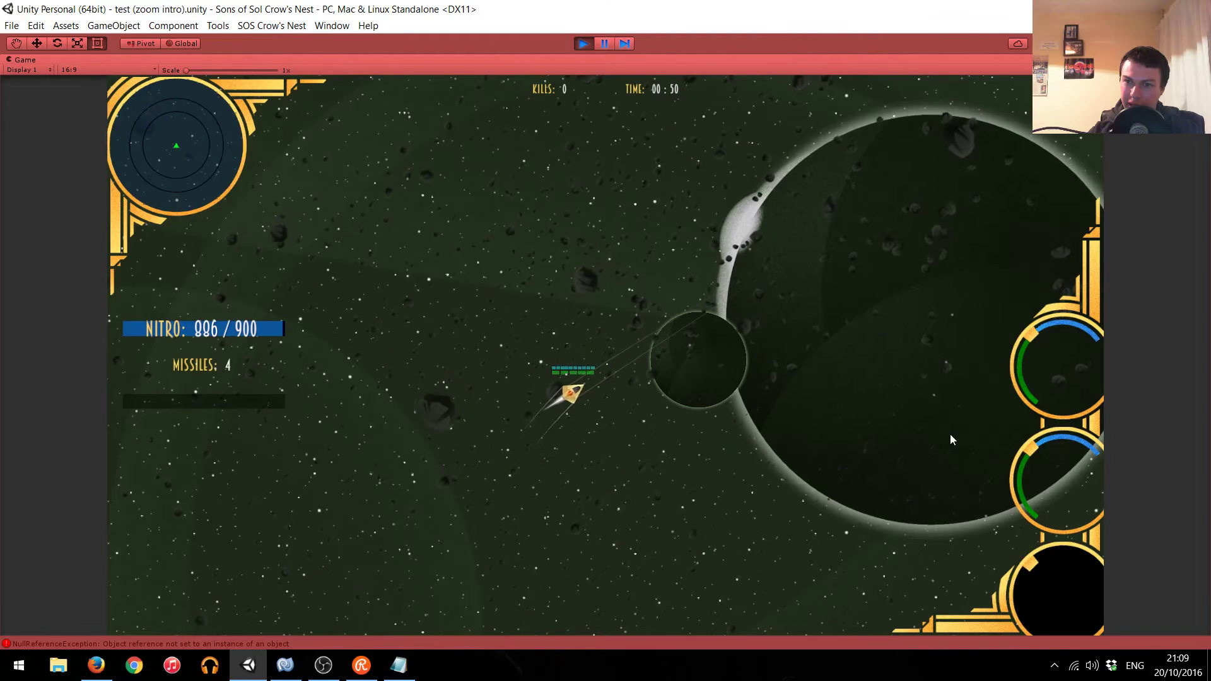
key("d")
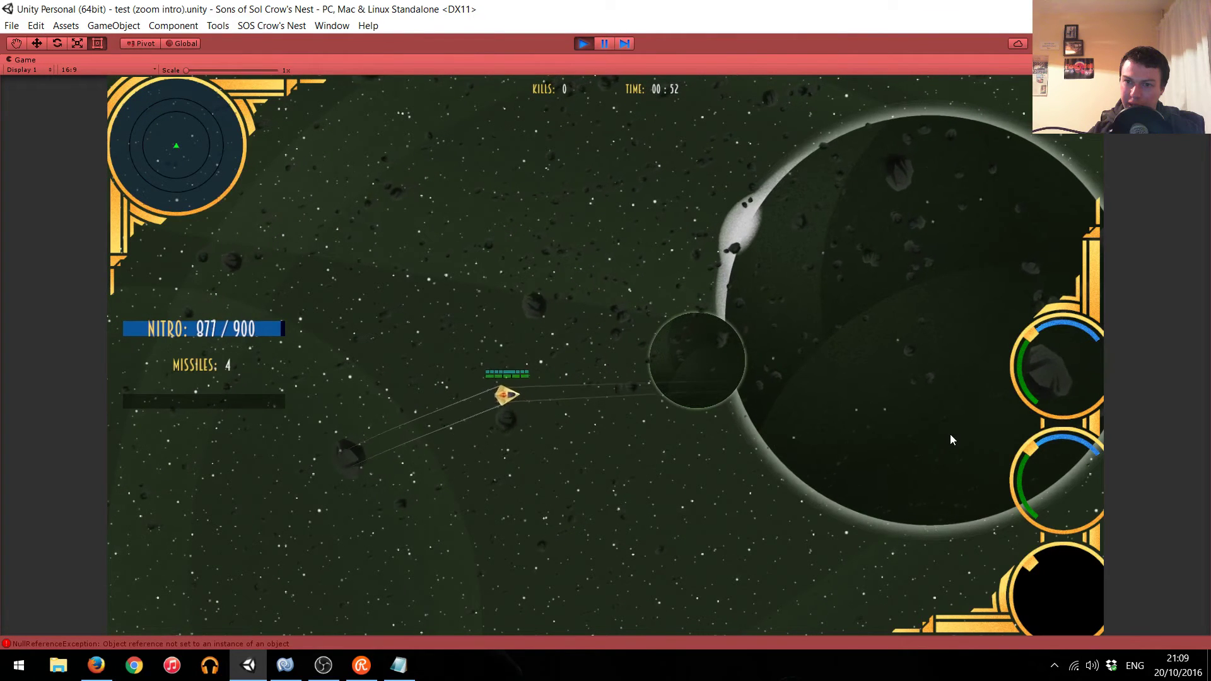
key("a")
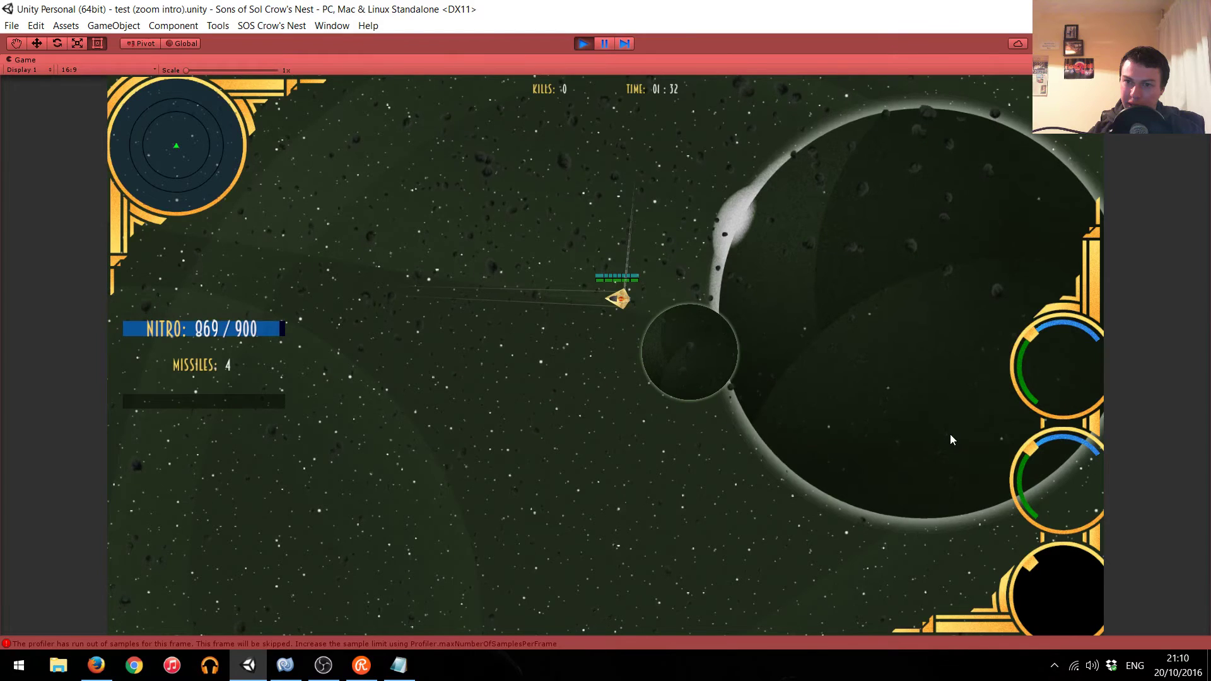
key("ctrl+p")
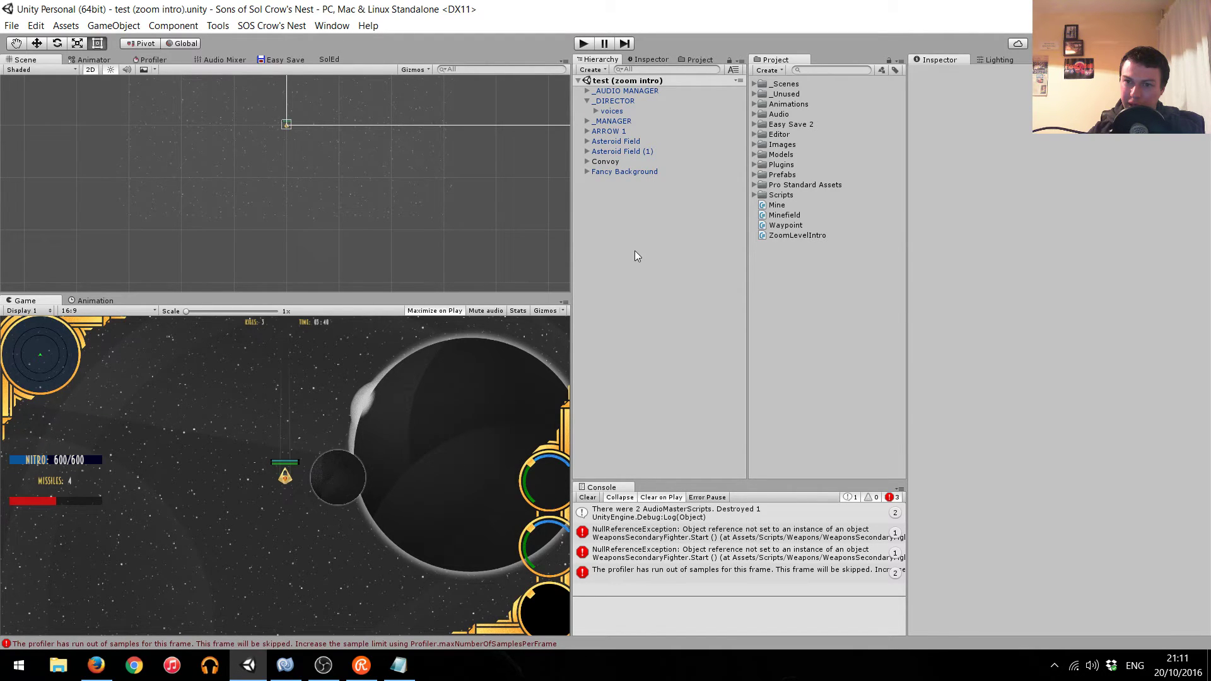
left_click(583, 44)
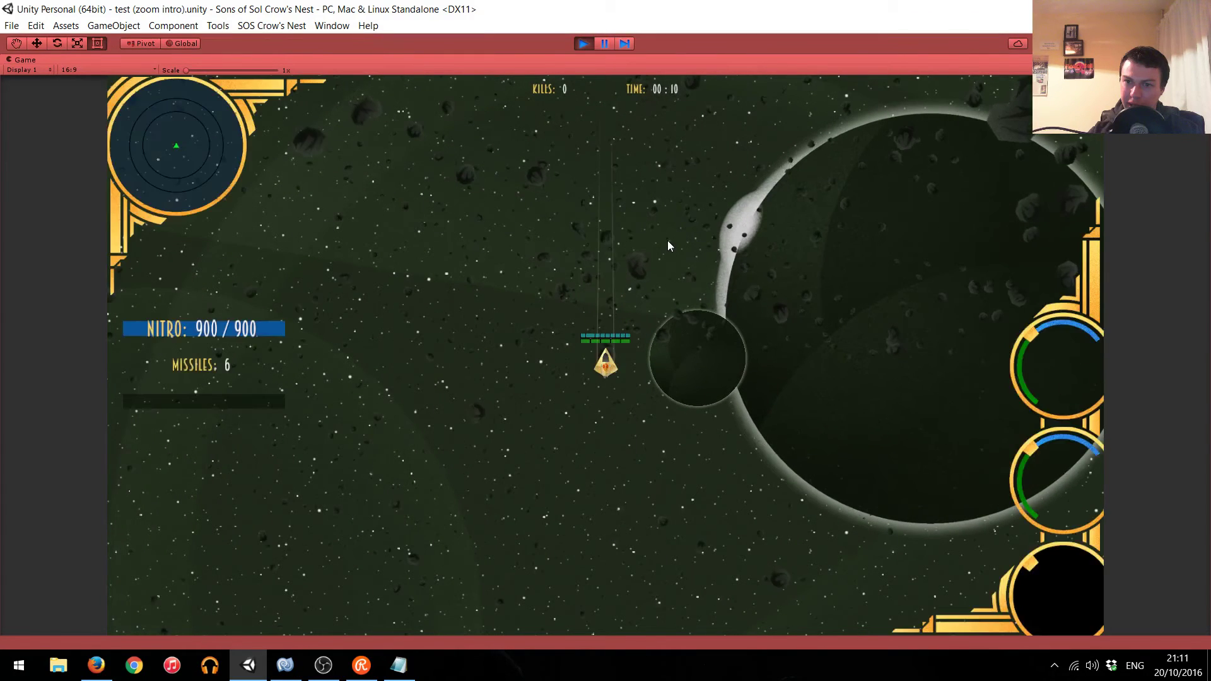
key("a")
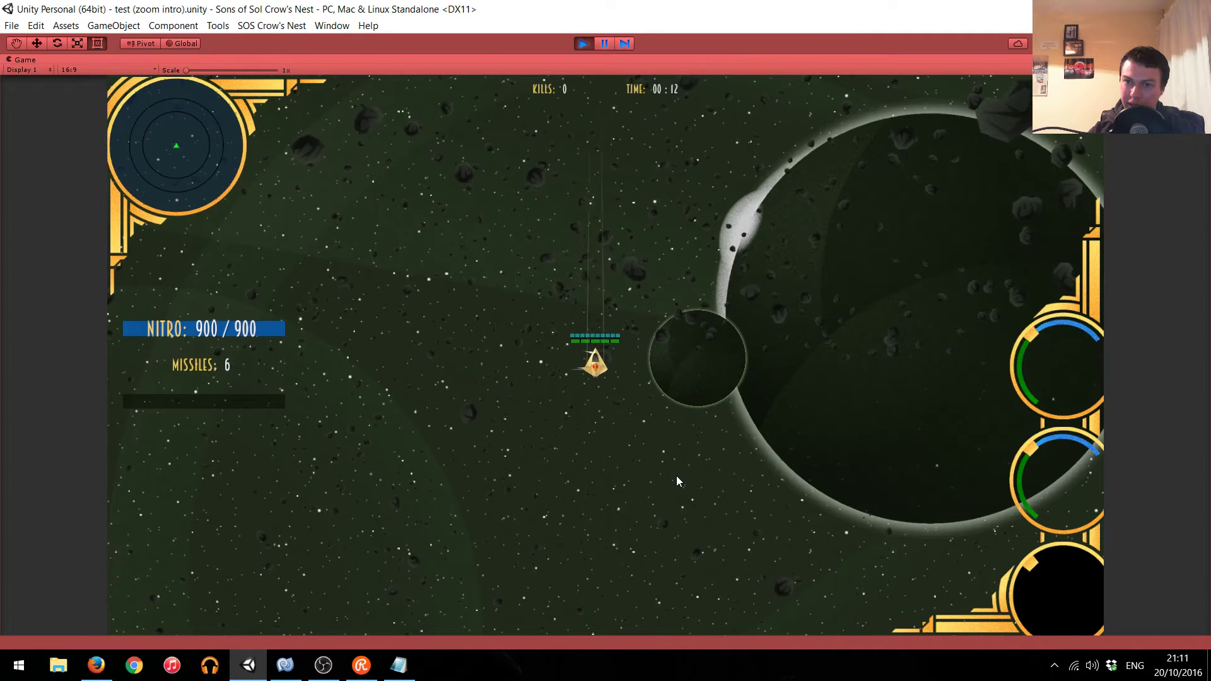
key("shift")
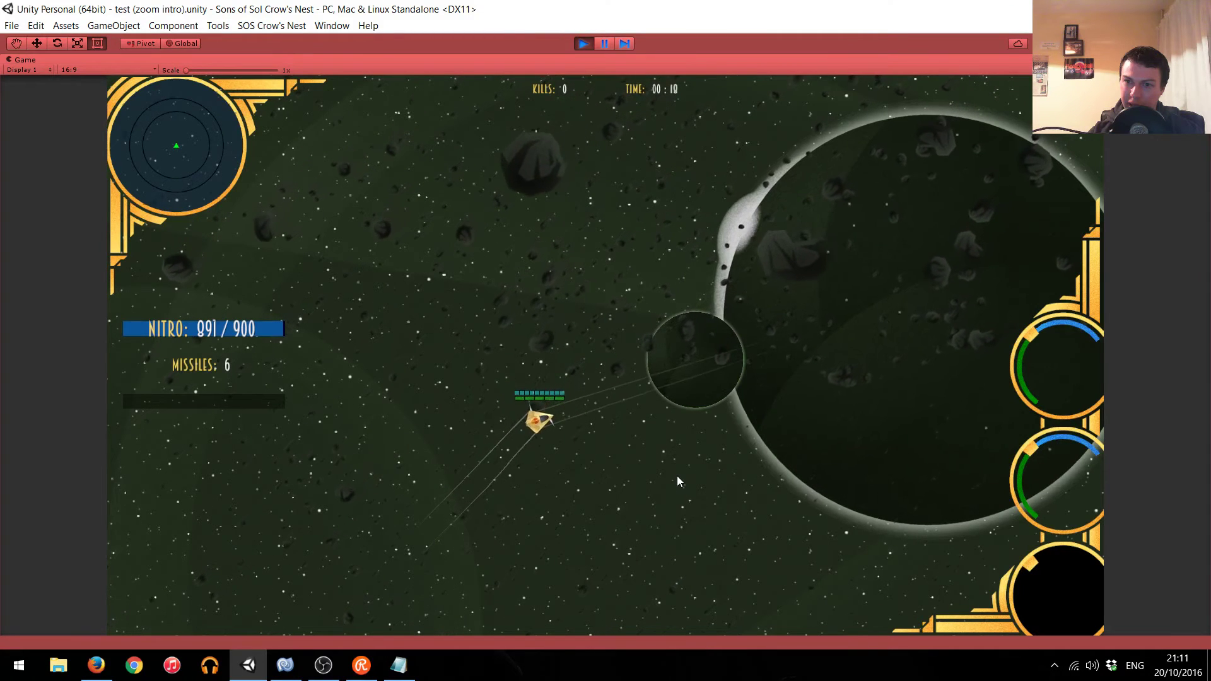
key("shift")
key("a")
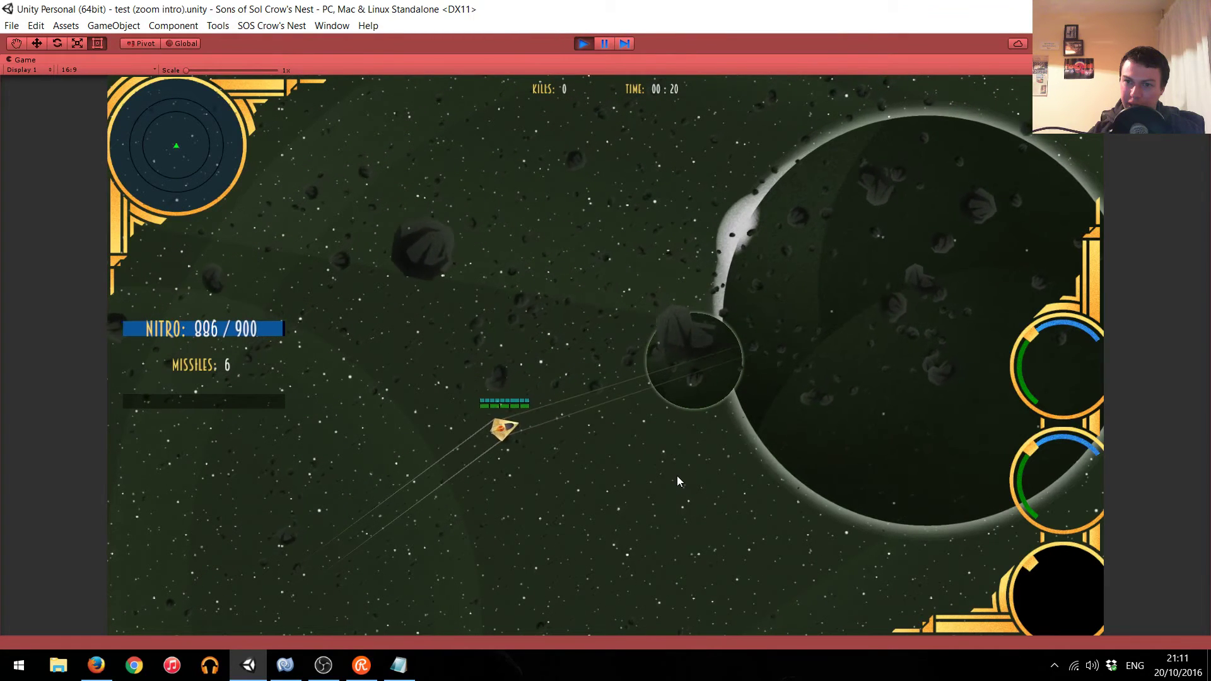
key("d")
key("shift")
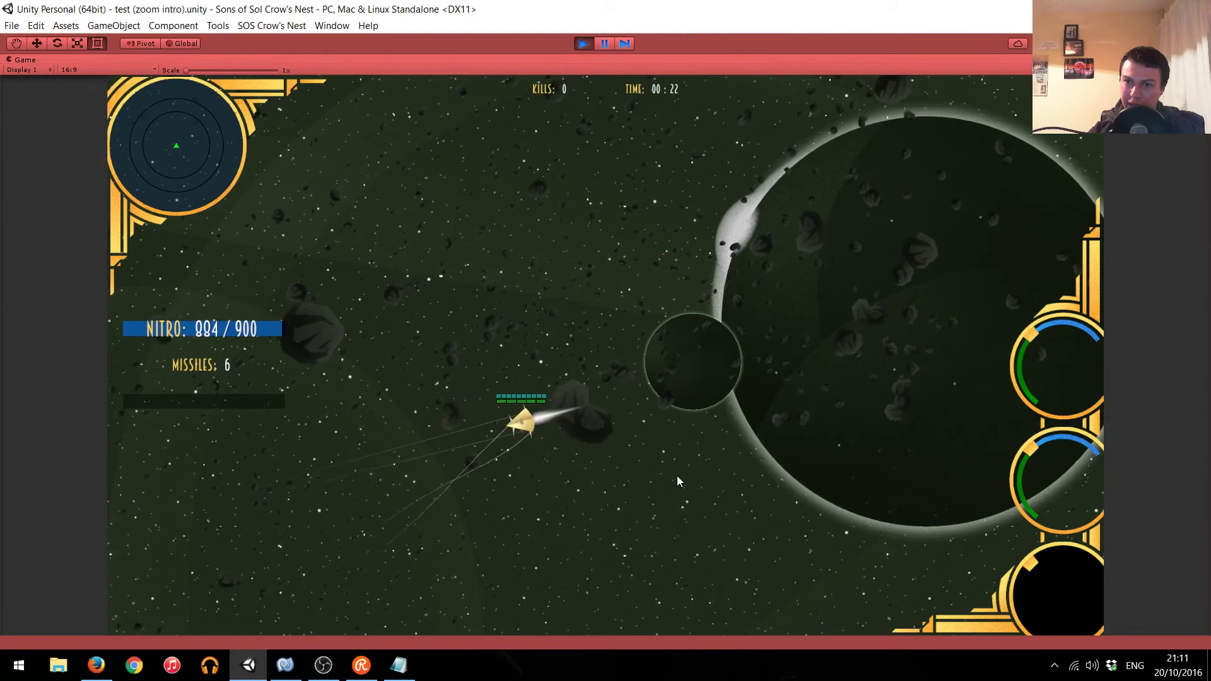
key("a")
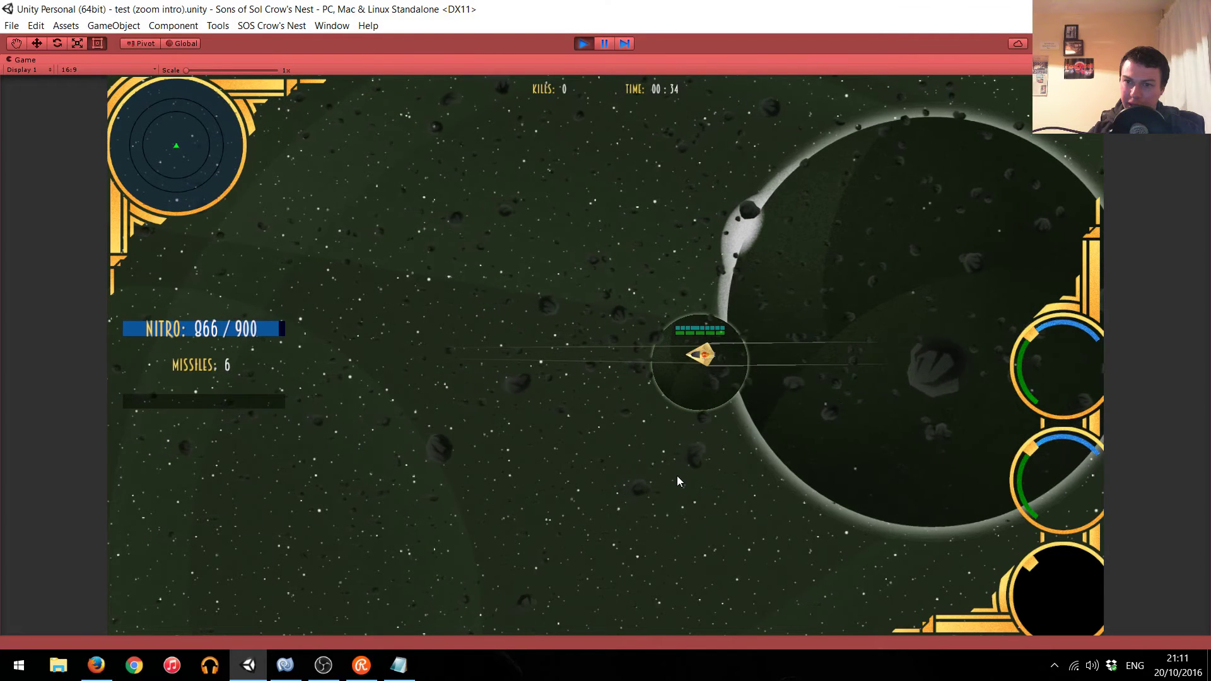
left_click(579, 42)
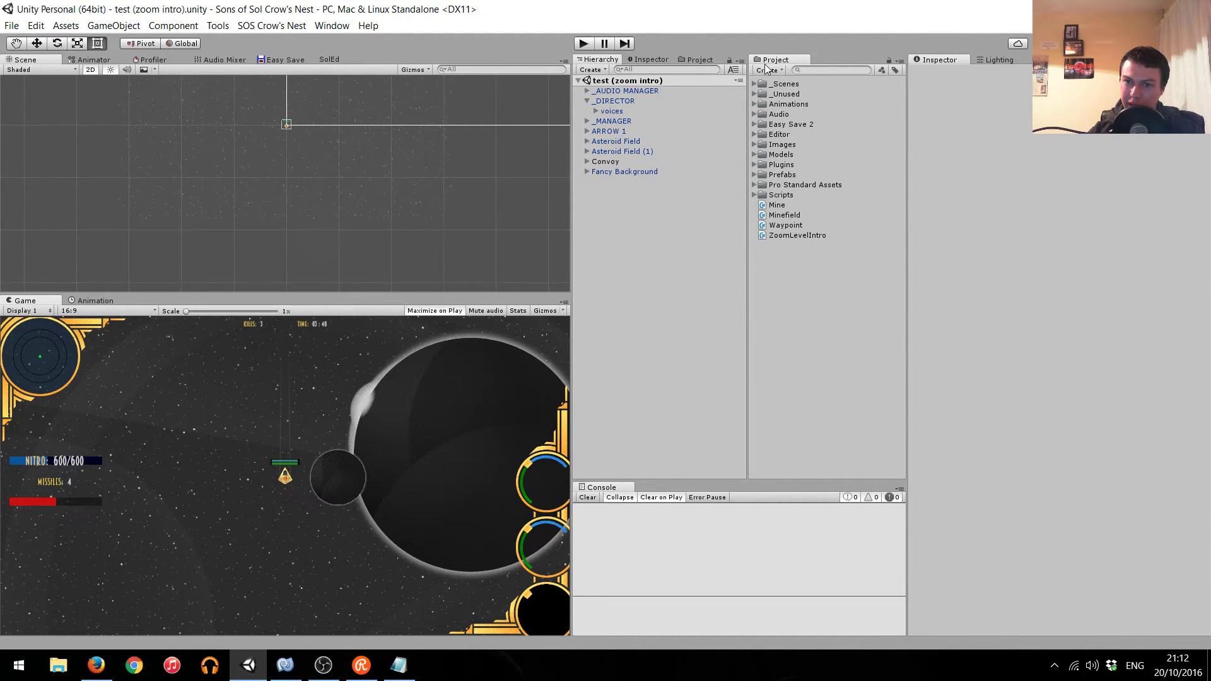
left_click(755, 84)
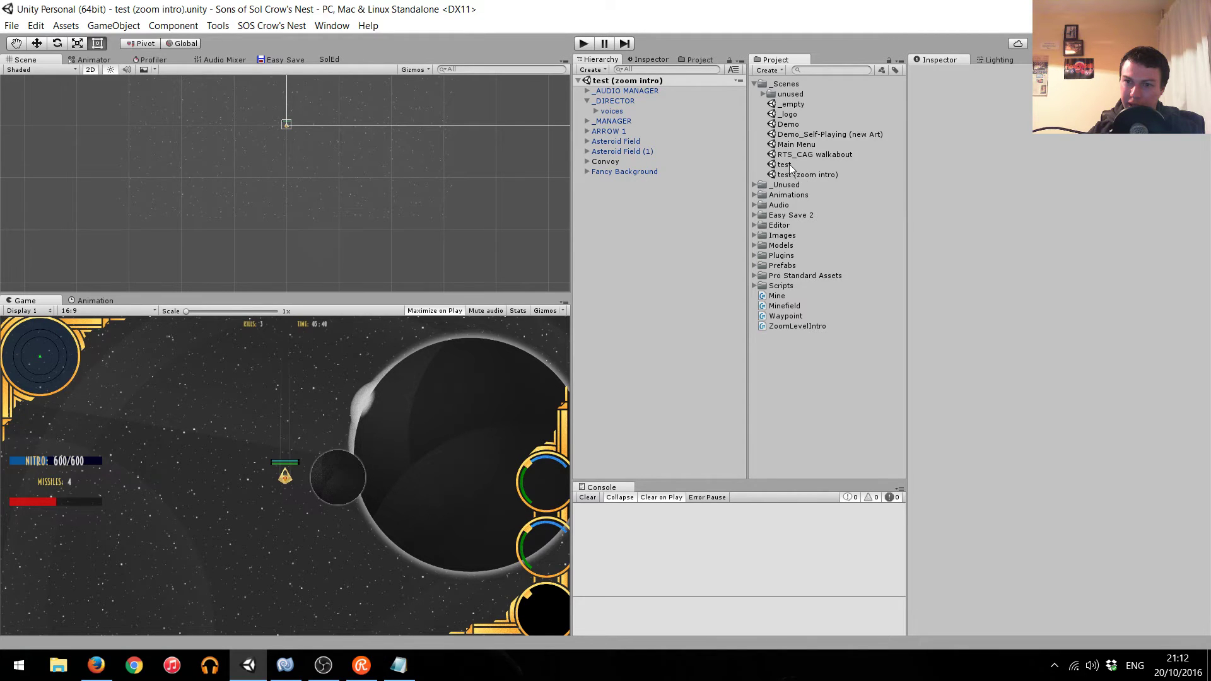
Open the test scene, check which ship the Spawner Group spawns, and briefly play it.
double_click(789, 164)
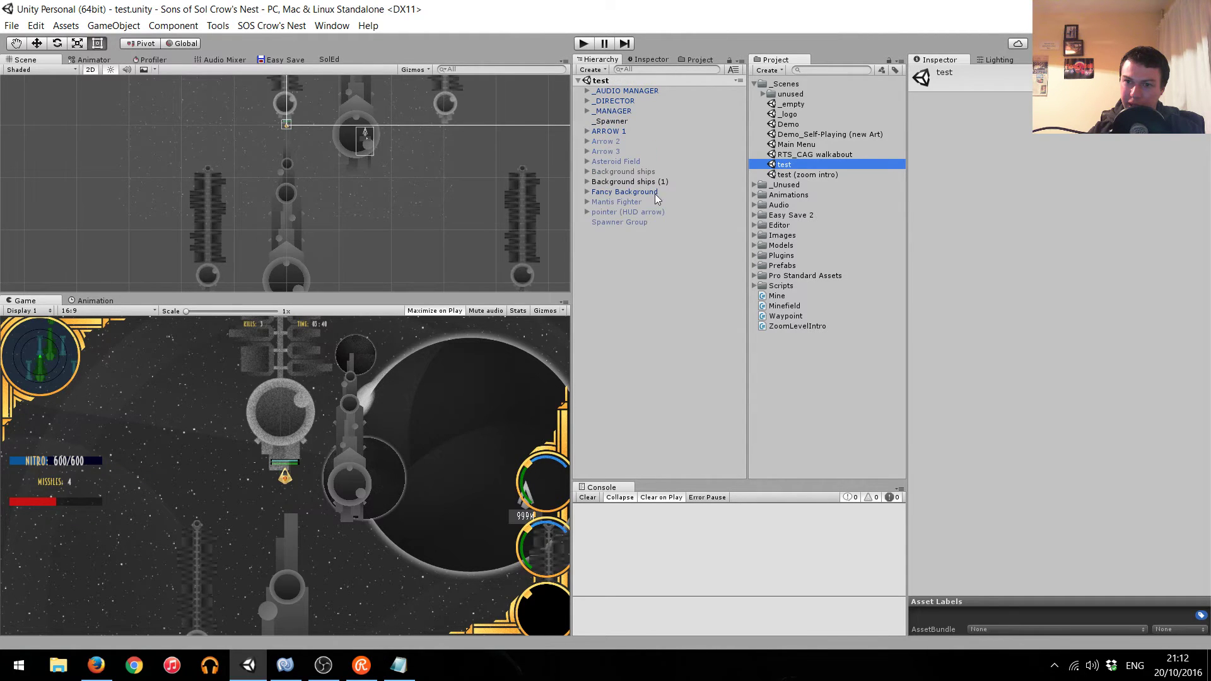
left_click(626, 182)
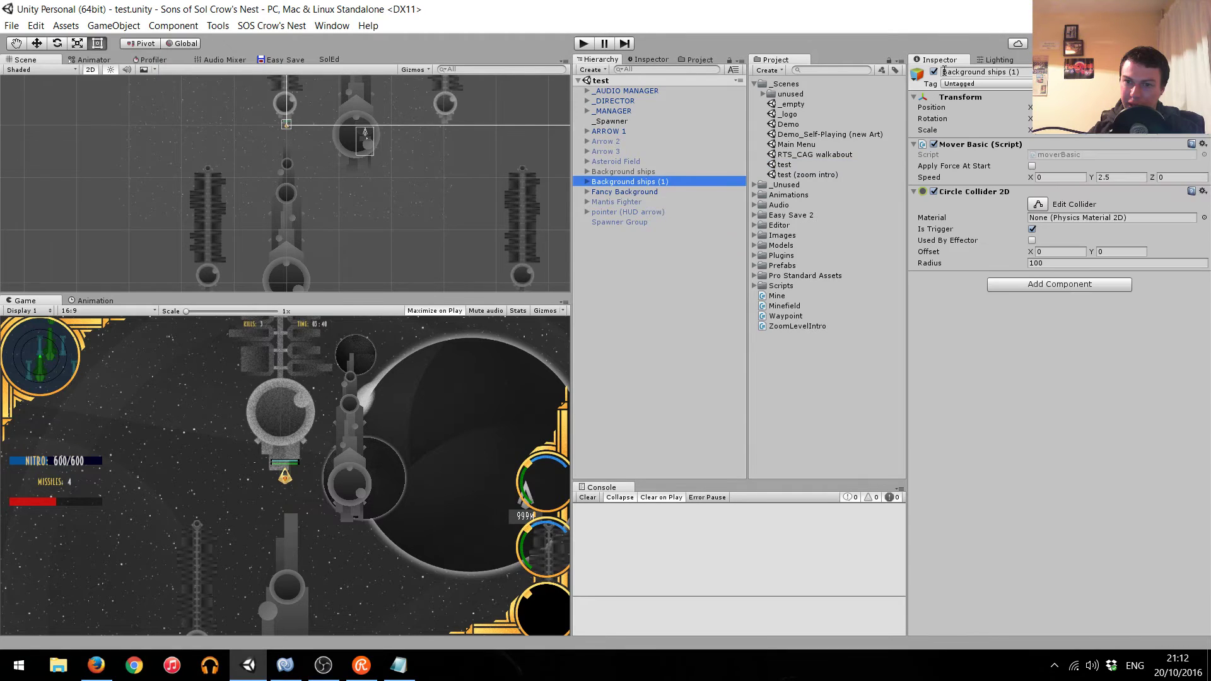
left_click(627, 222)
left_click(934, 72)
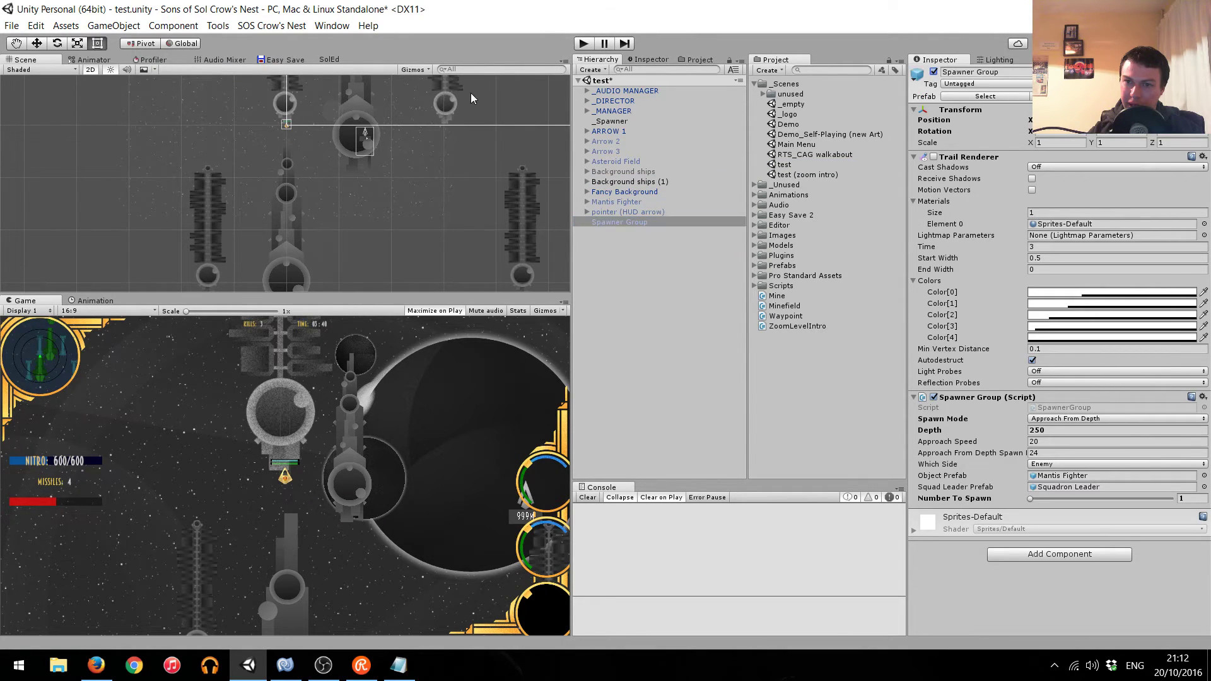
left_click(583, 44)
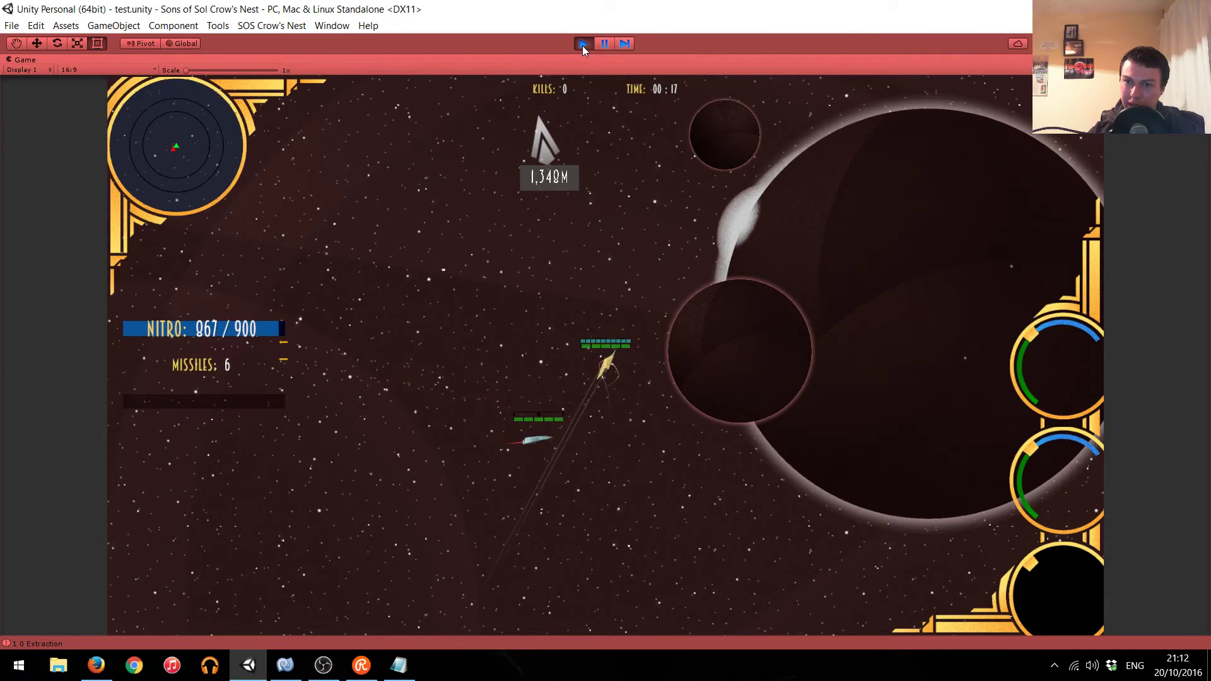
left_click(581, 45)
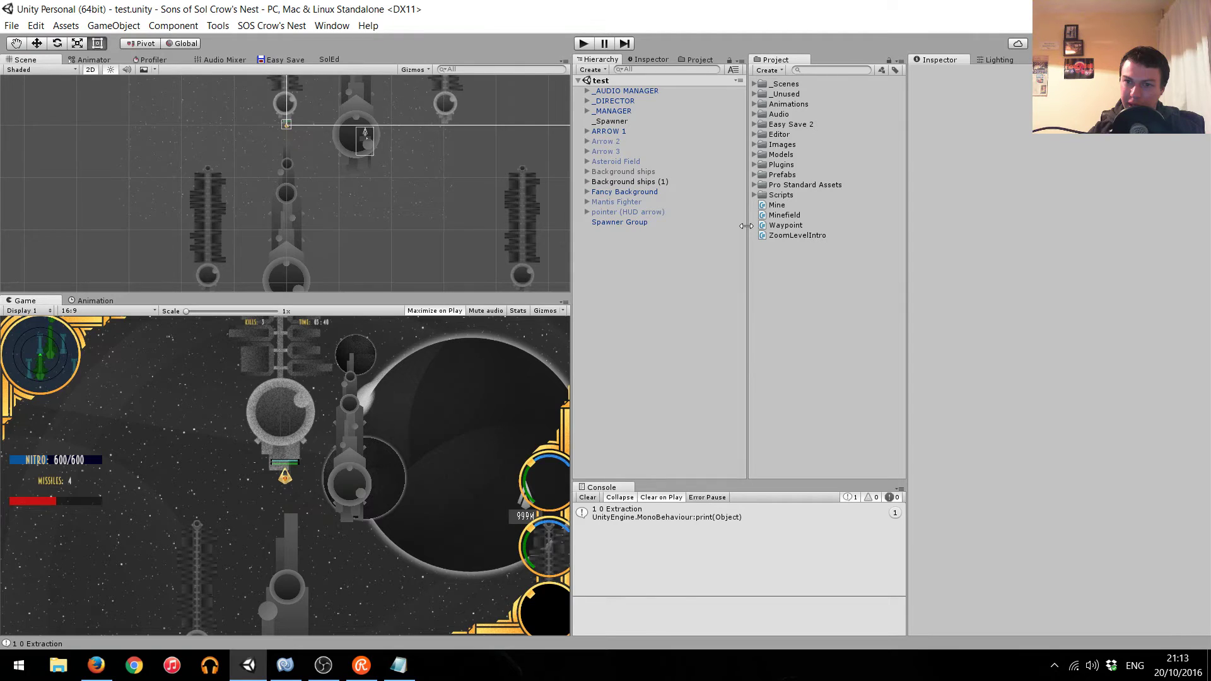
Expand the _Scenes folder in the Project window to list its scenes.
mouse_move(291, 674)
left_click(755, 84)
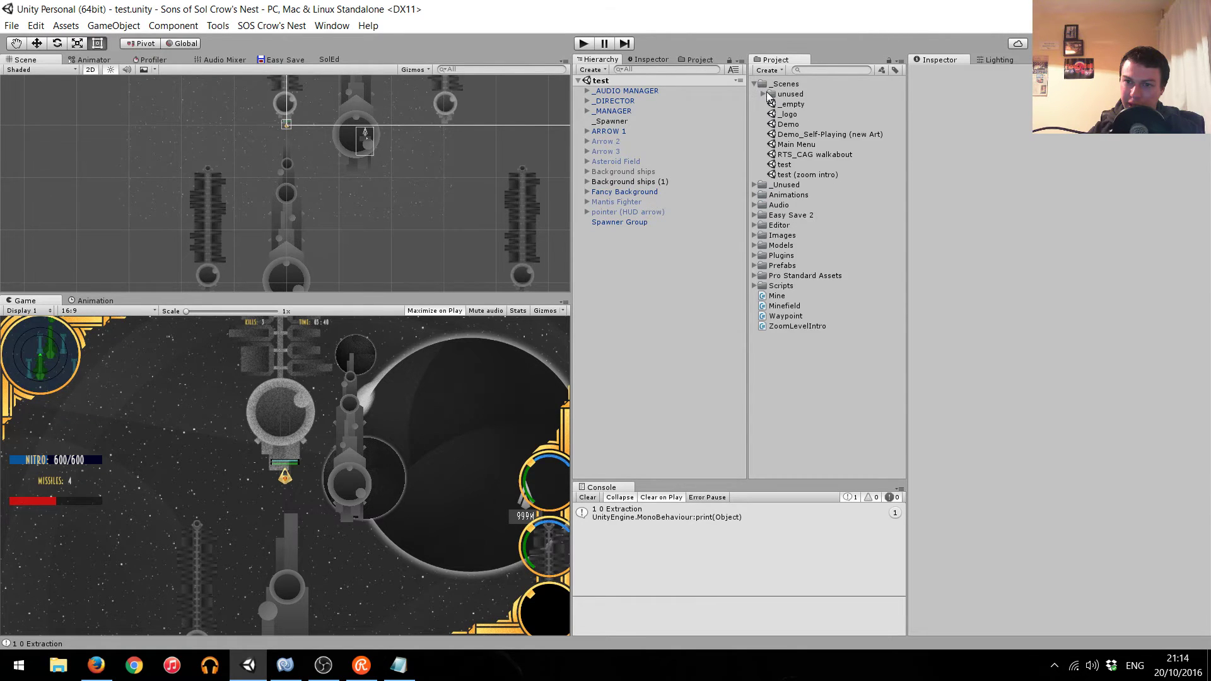
Open test (zoom intro), expand Fancy Background, and browse its planets' sprites.
double_click(817, 175)
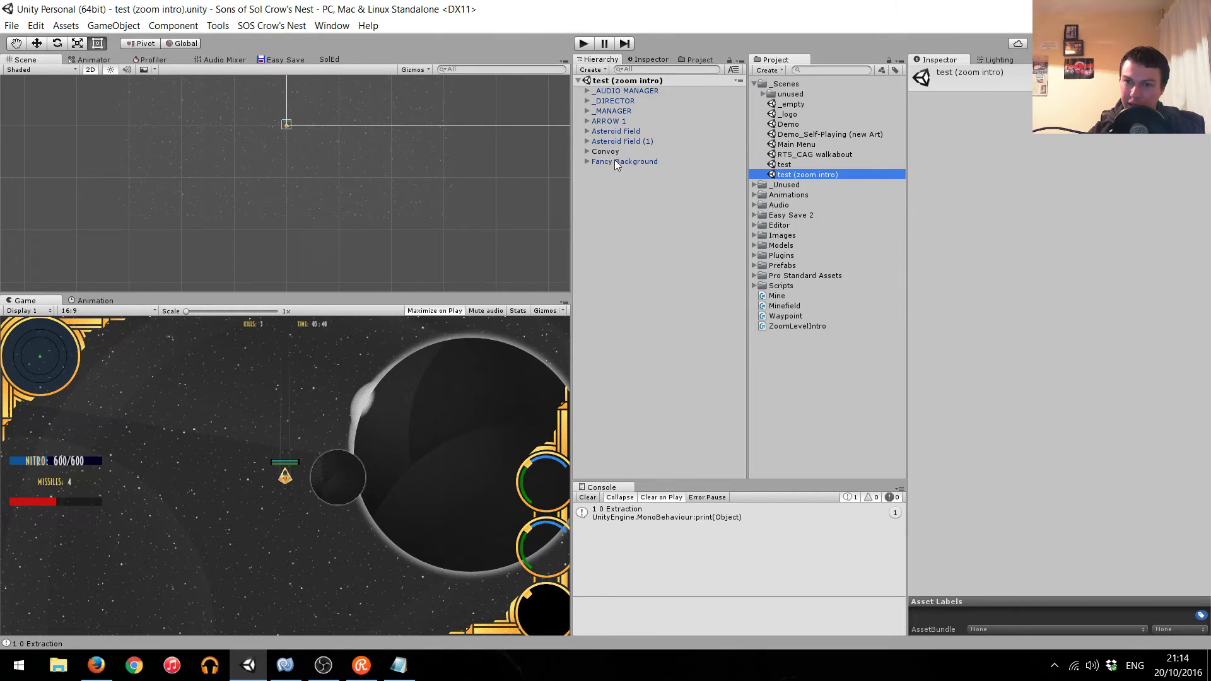
left_click(625, 143)
key("Down")
key("Down")
key("Right")
key("Down")
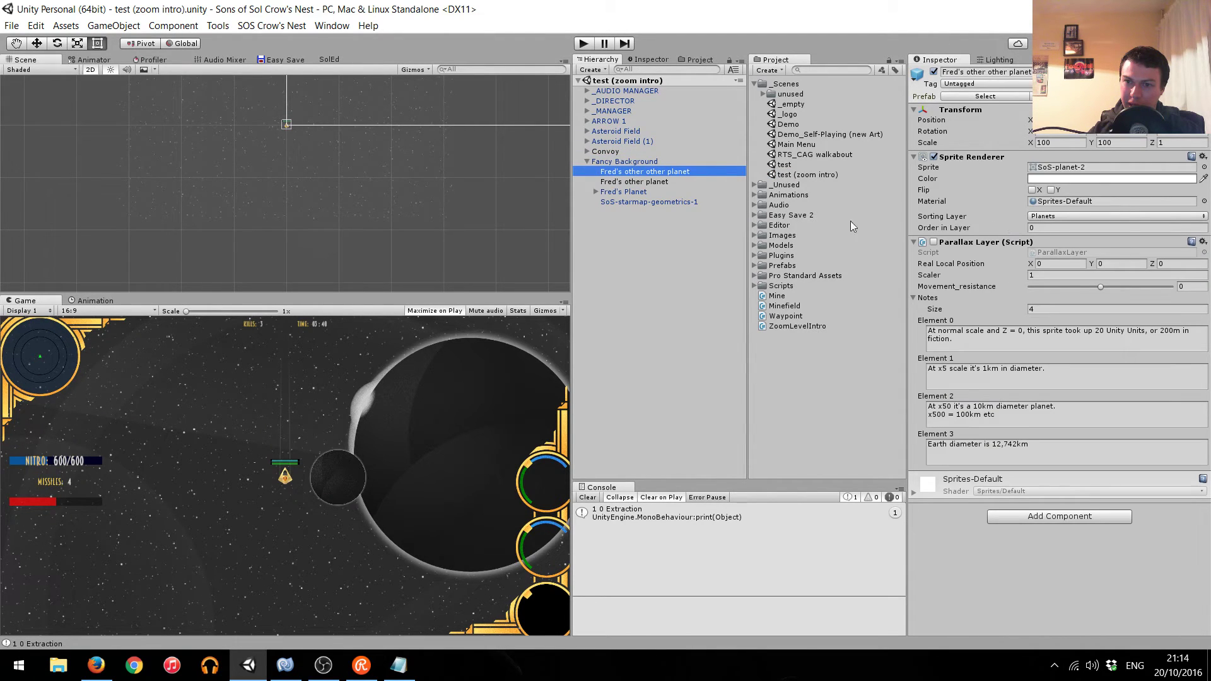
key("Down")
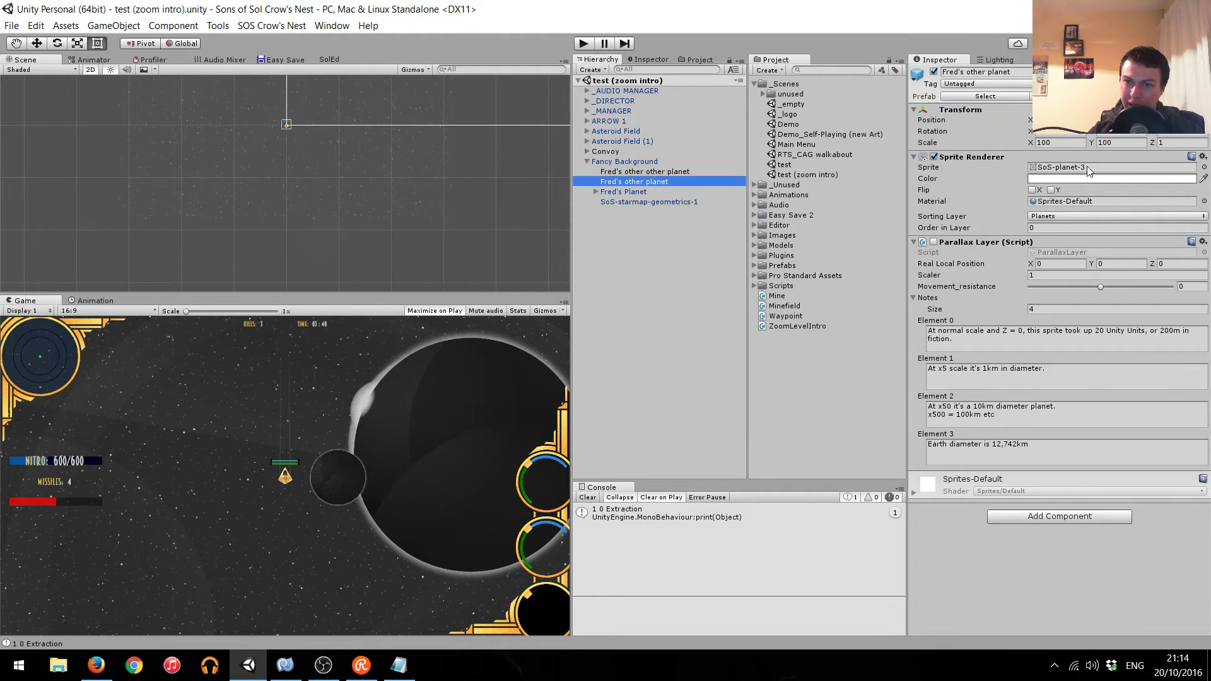
key("Down")
key("Left")
key("Down")
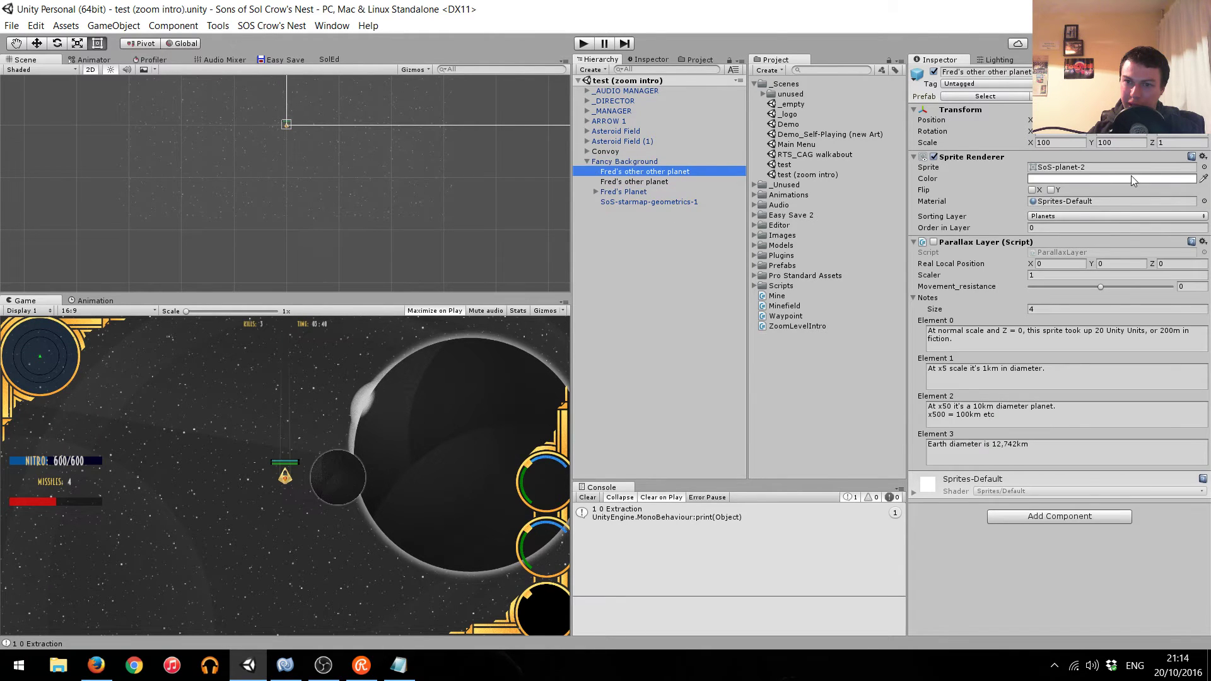
key("Down")
left_click(1083, 169)
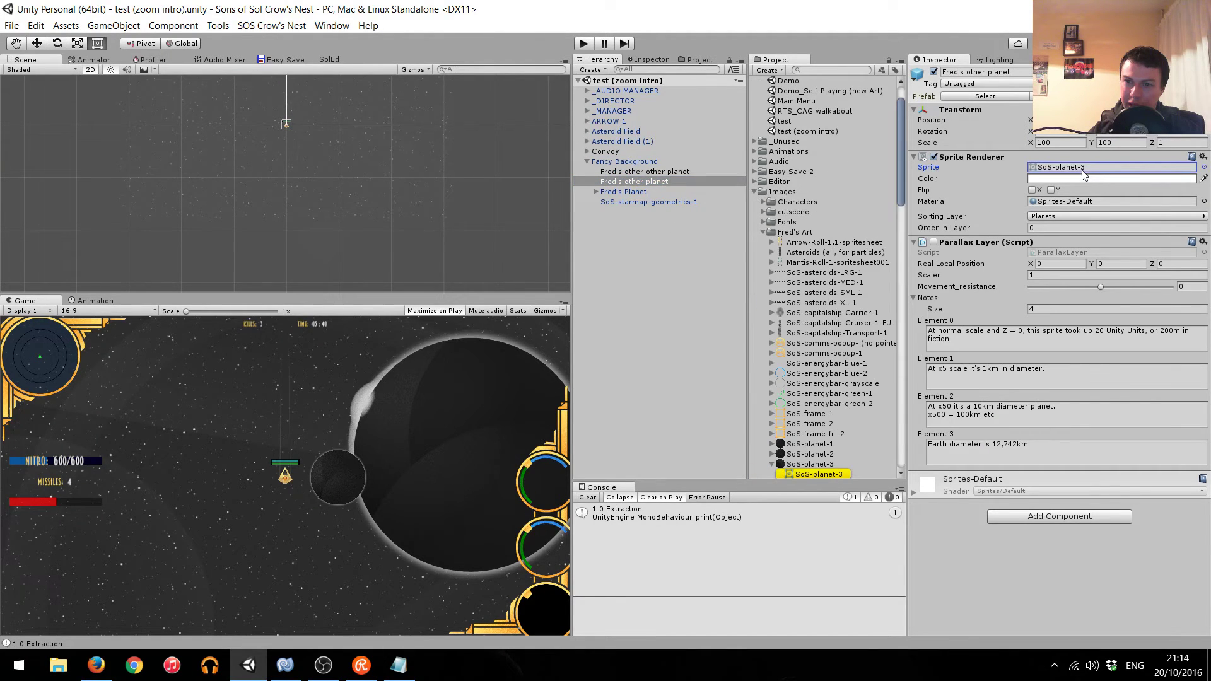
Frame Fred's other planet, undo a stray move, and locate its SoS-planet-3 sprite asset.
left_click(637, 191)
key("Right")
key("Left")
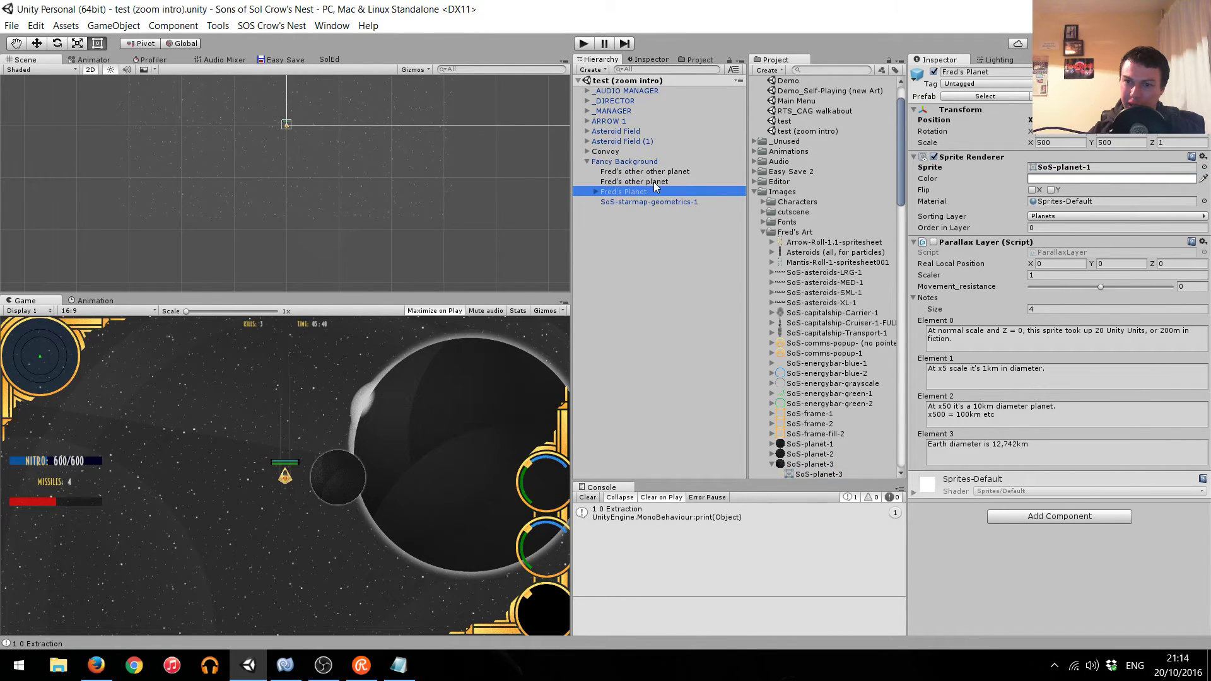
key("Up")
key("Up")
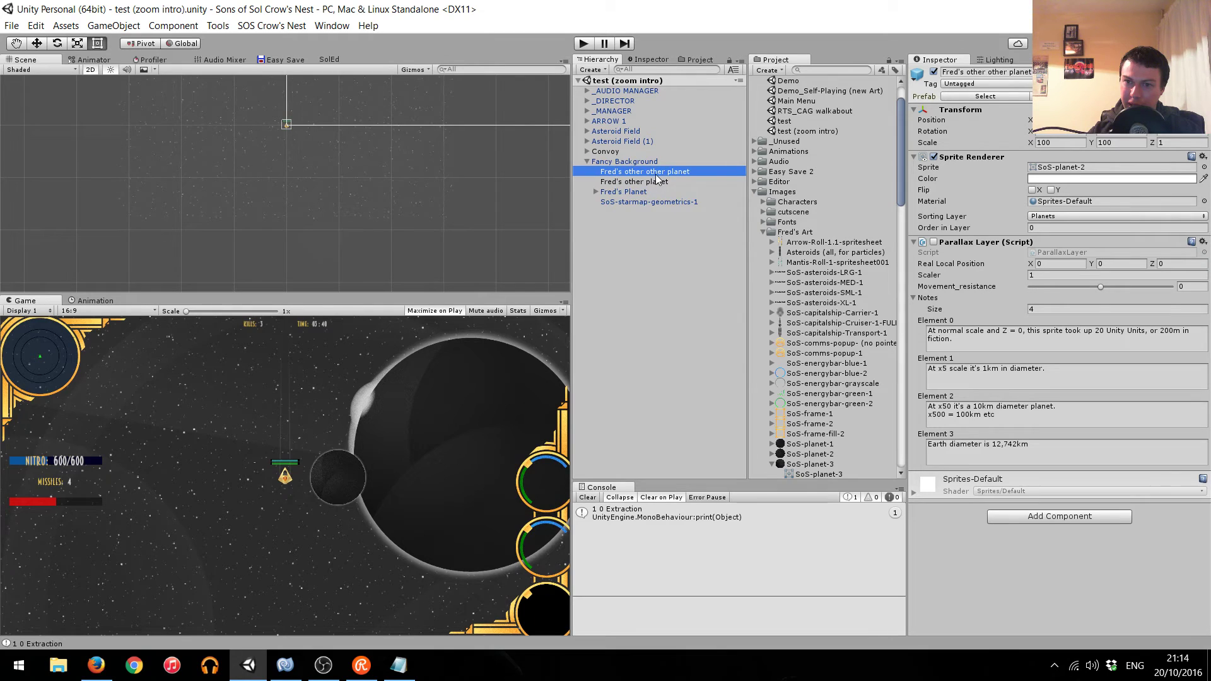
key("f")
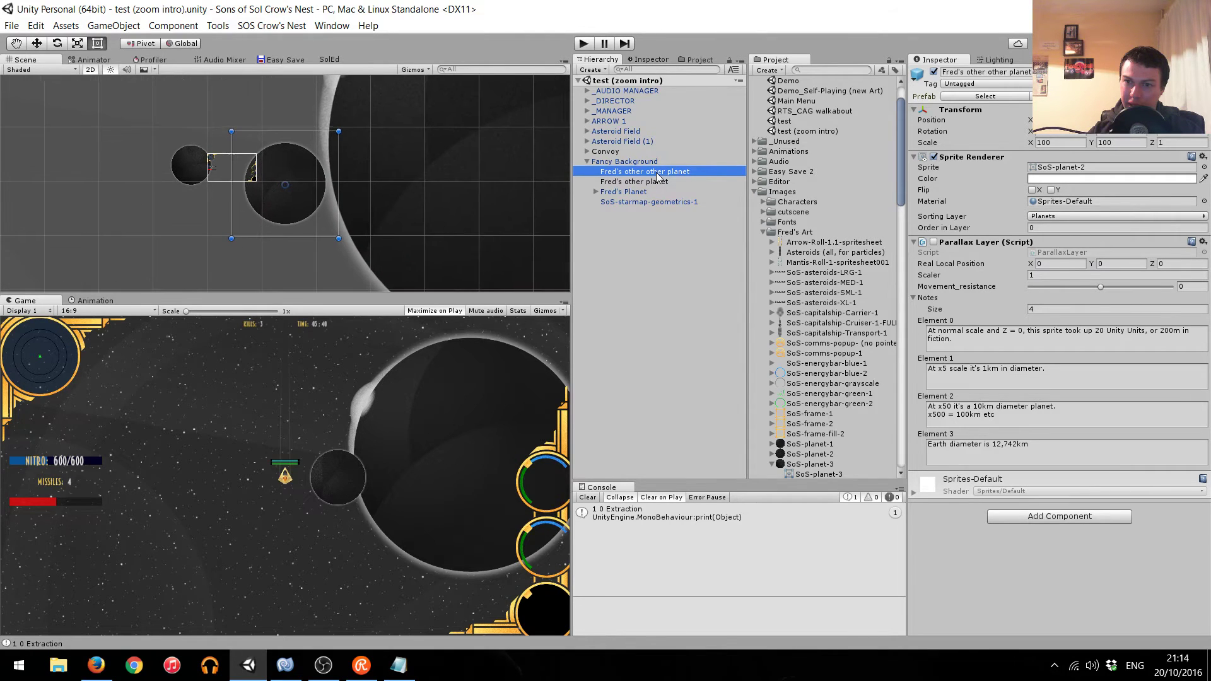
key("Down")
key("f")
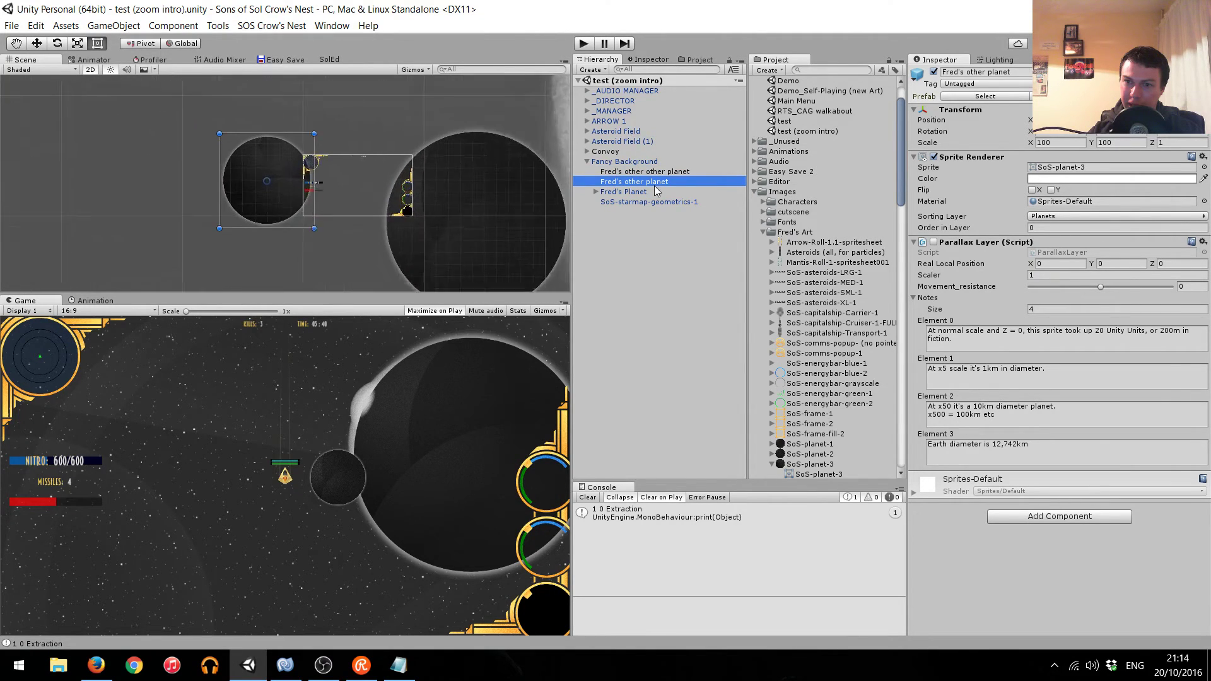
mouse_move(276, 203)
left_mouse_down()
mouse_move(194, 197)
mouse_move(278, 210)
left_mouse_up()
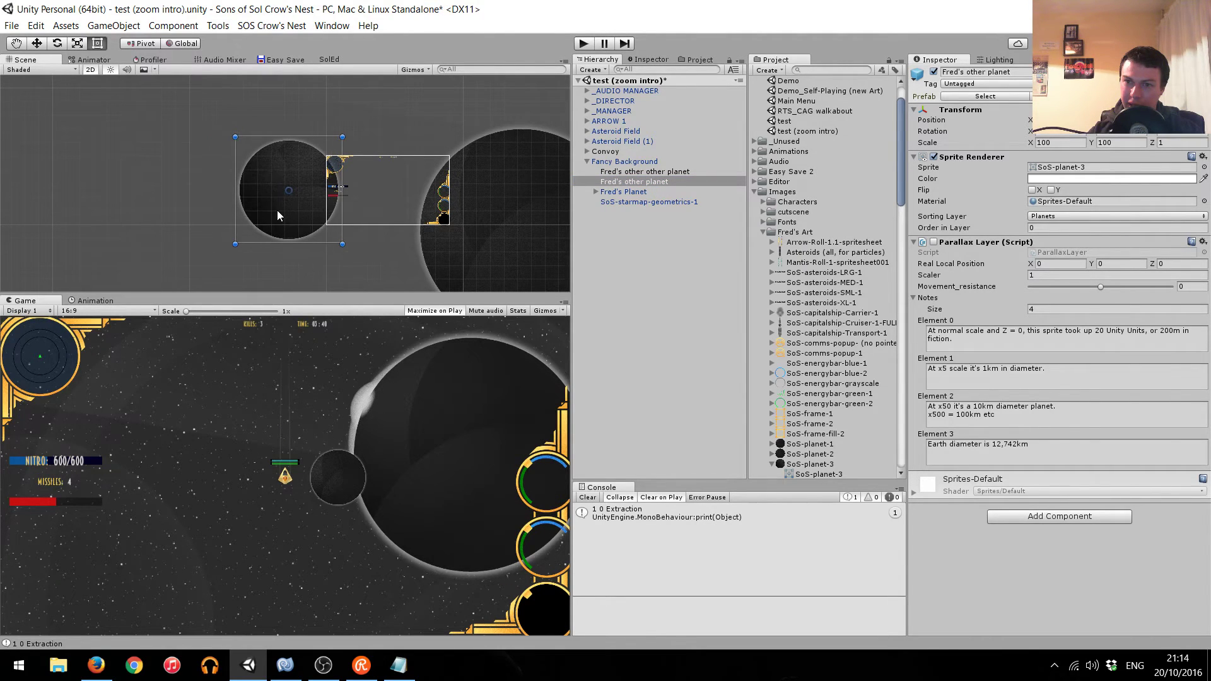
key("ctrl+z")
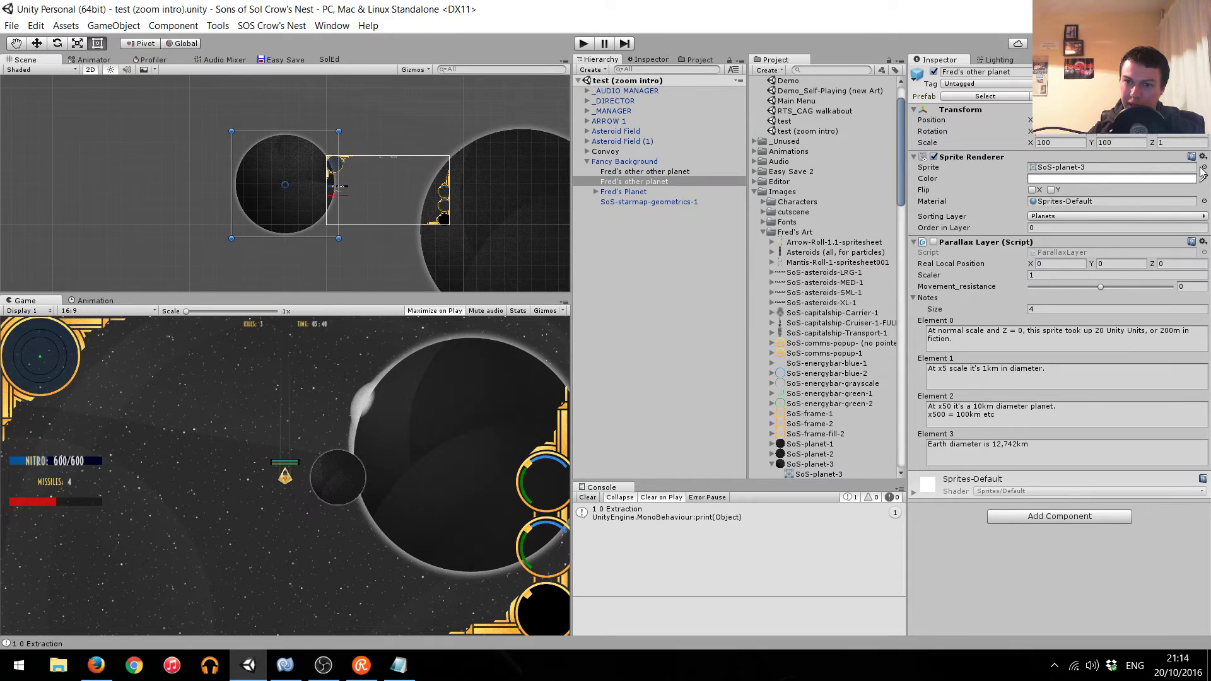
left_click(1145, 173)
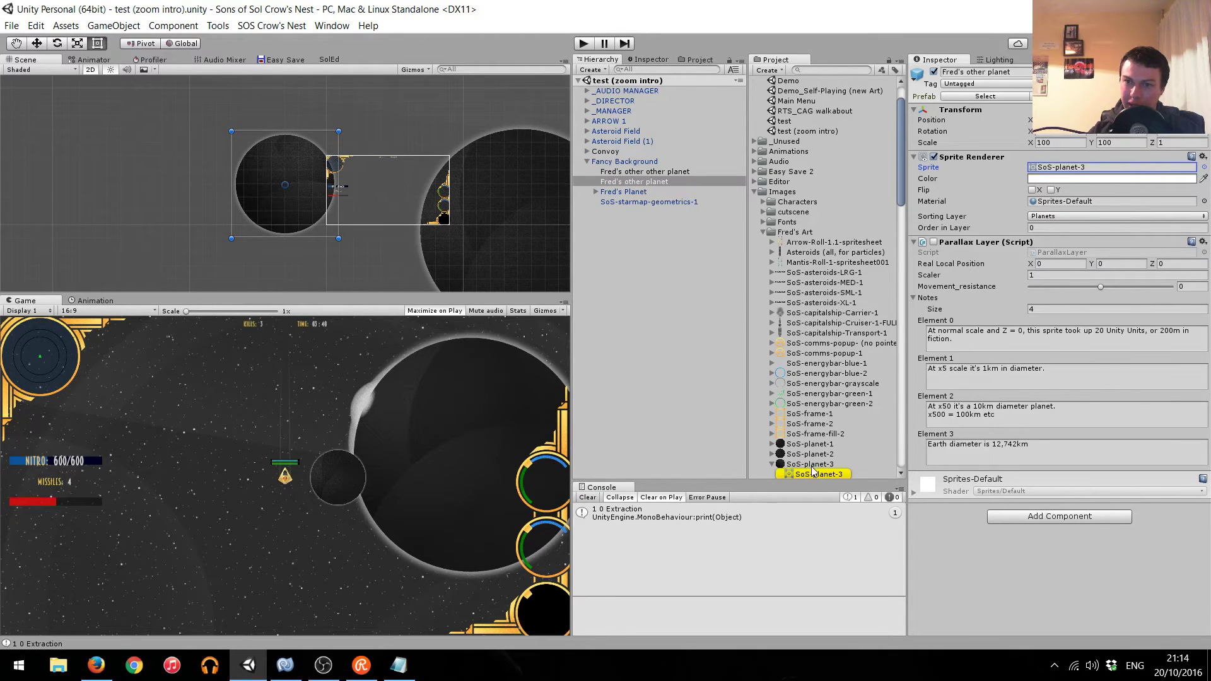
Enable mip maps on the SoS-planet-3 texture, apply, and preview the zoom intro in play mode.
left_click(813, 467)
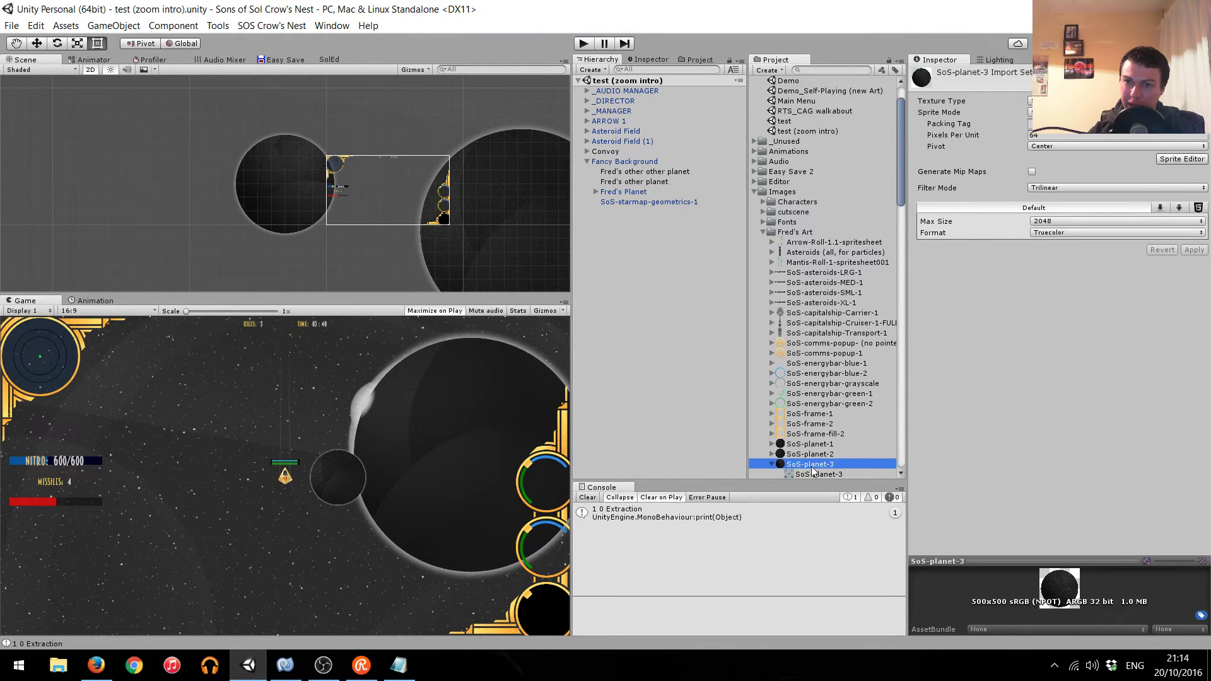
left_click(1032, 171)
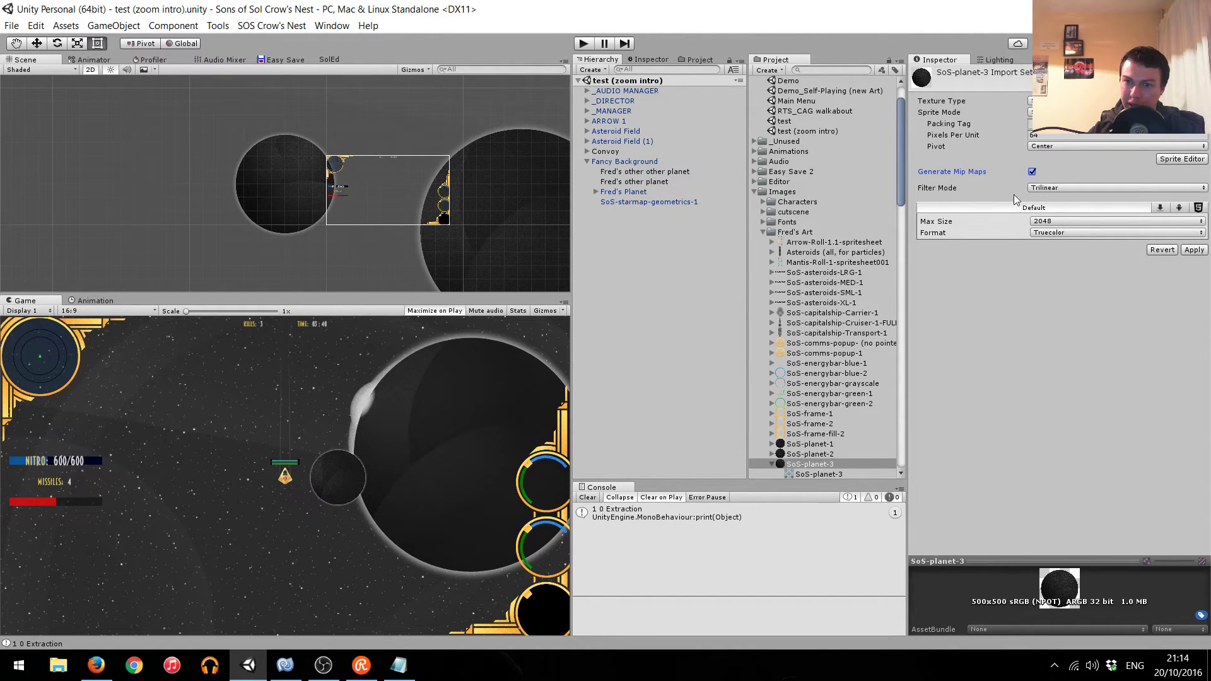
left_click(1194, 250)
left_click(582, 44)
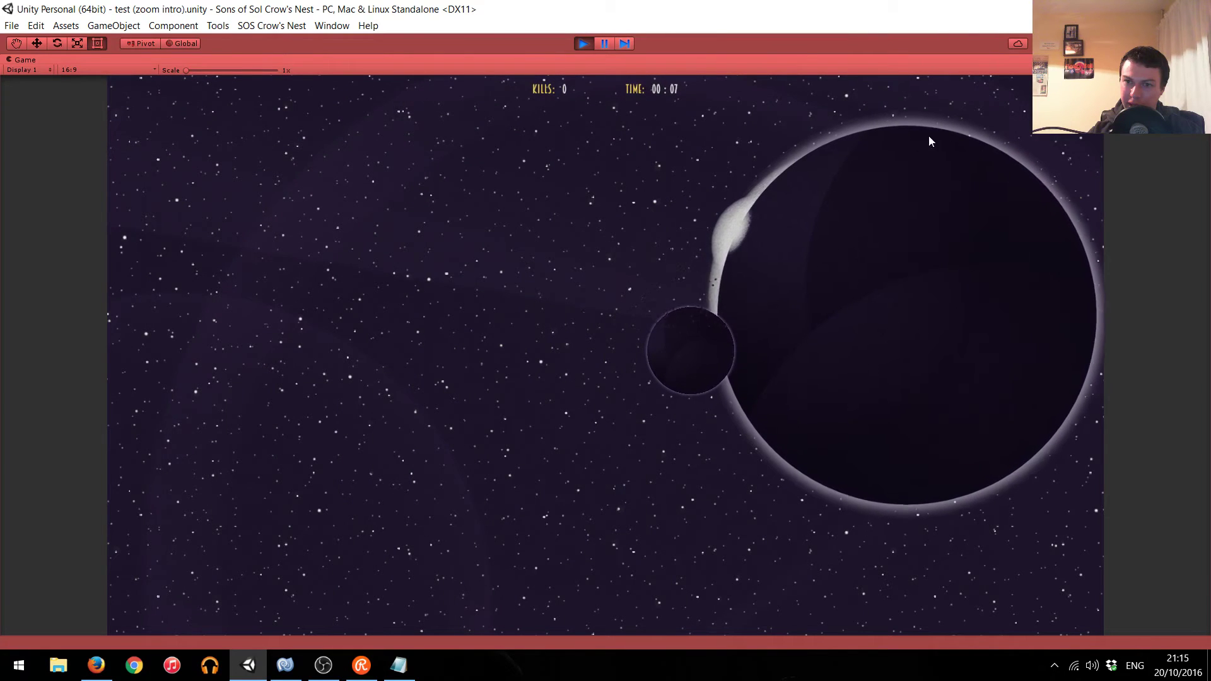
left_click(587, 44)
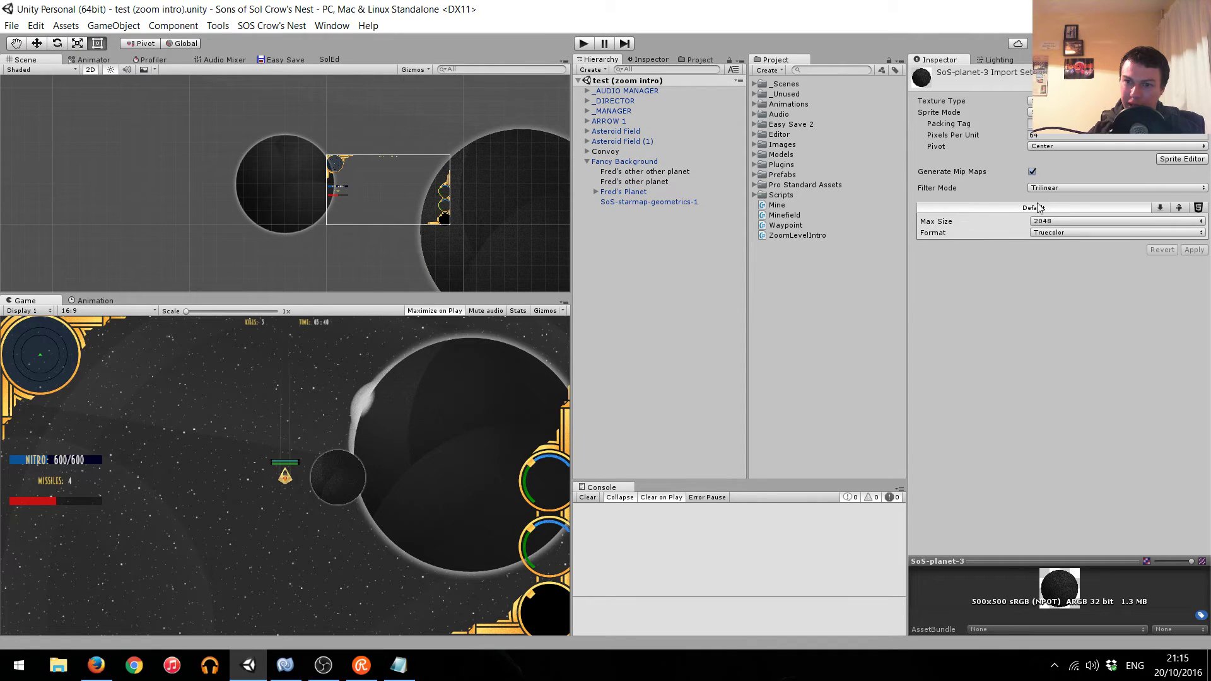
Preview the intro with SoS-planet-3 mip maps turned off, then re-enable mip maps, apply, and replay.
left_click(1032, 172)
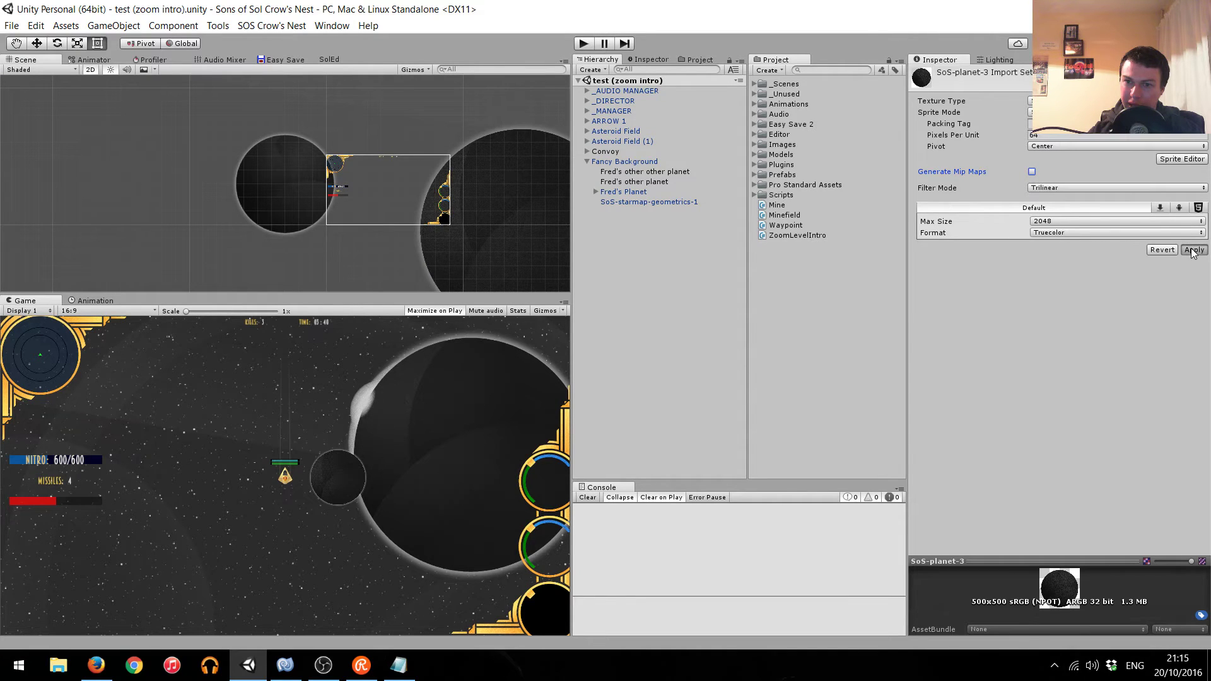
left_click(1193, 251)
left_click(582, 44)
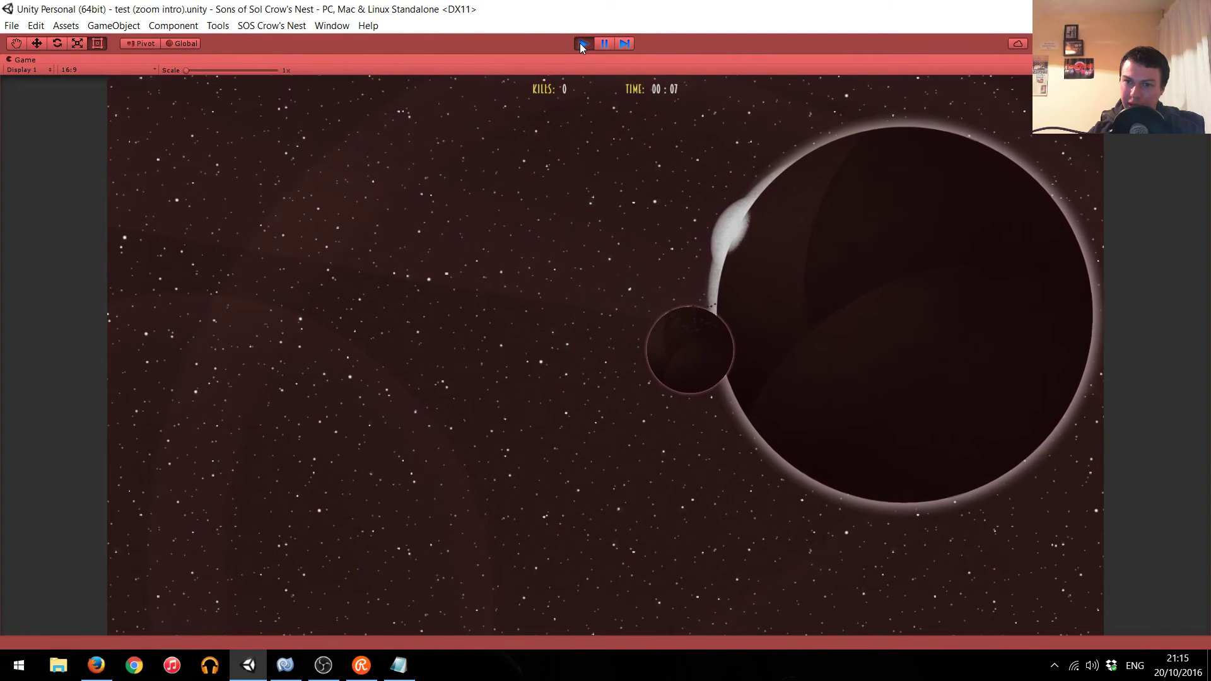
left_click(581, 43)
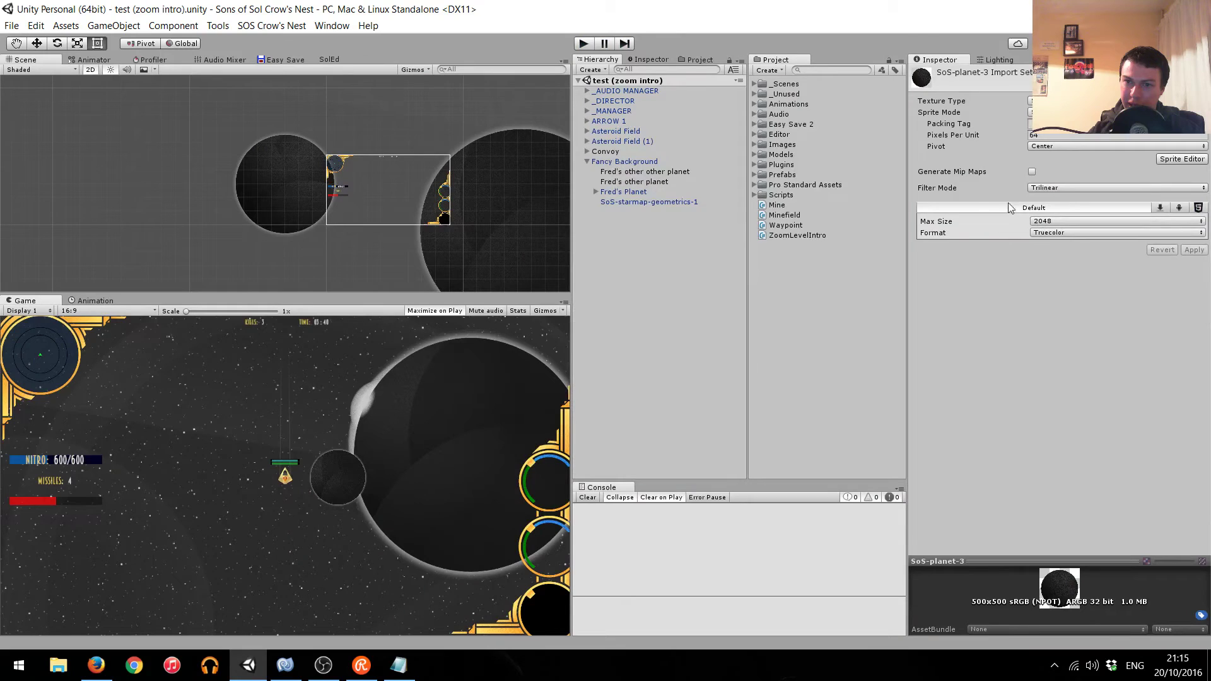
left_click(1031, 172)
left_click(1194, 249)
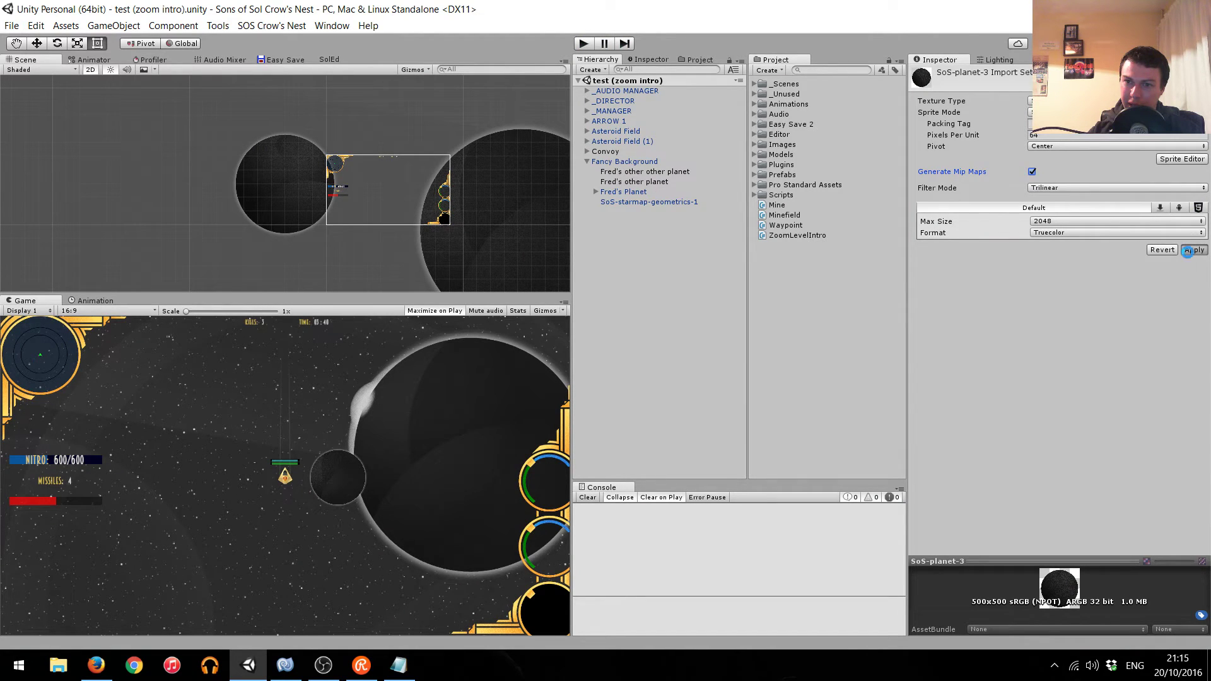
left_click(584, 43)
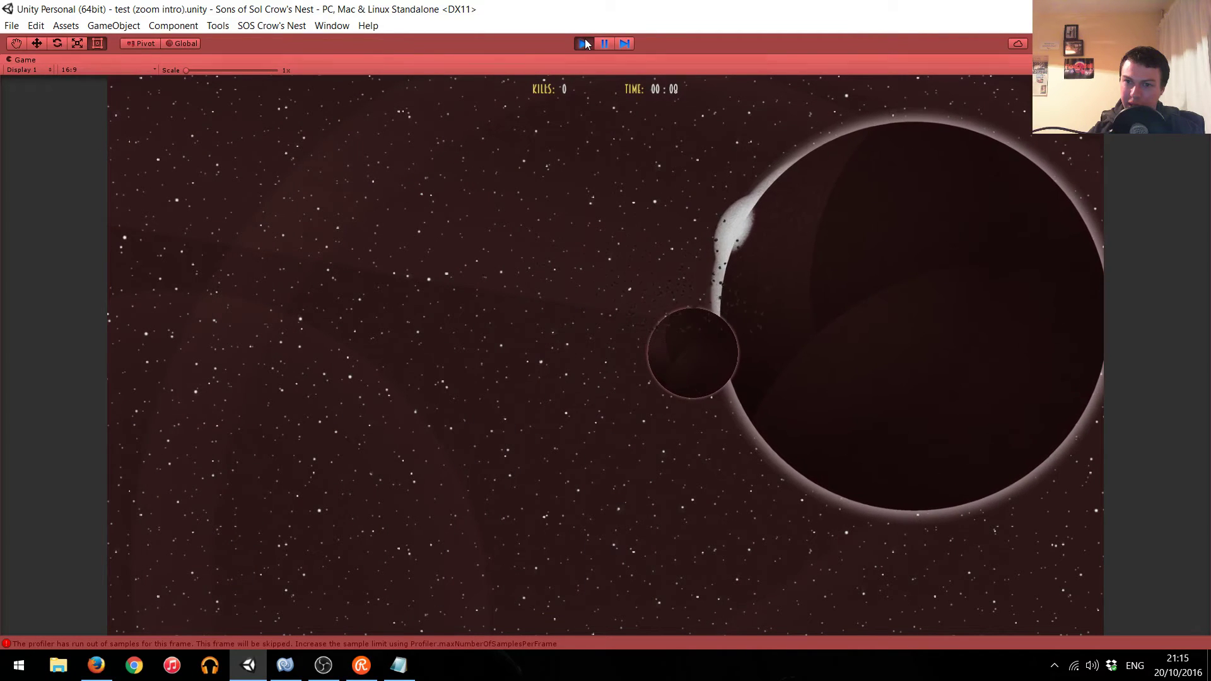
Stop the intro, search 'planet' in the Project panel, and find SoS-planet-3 in Fred's Art.
left_click(586, 42)
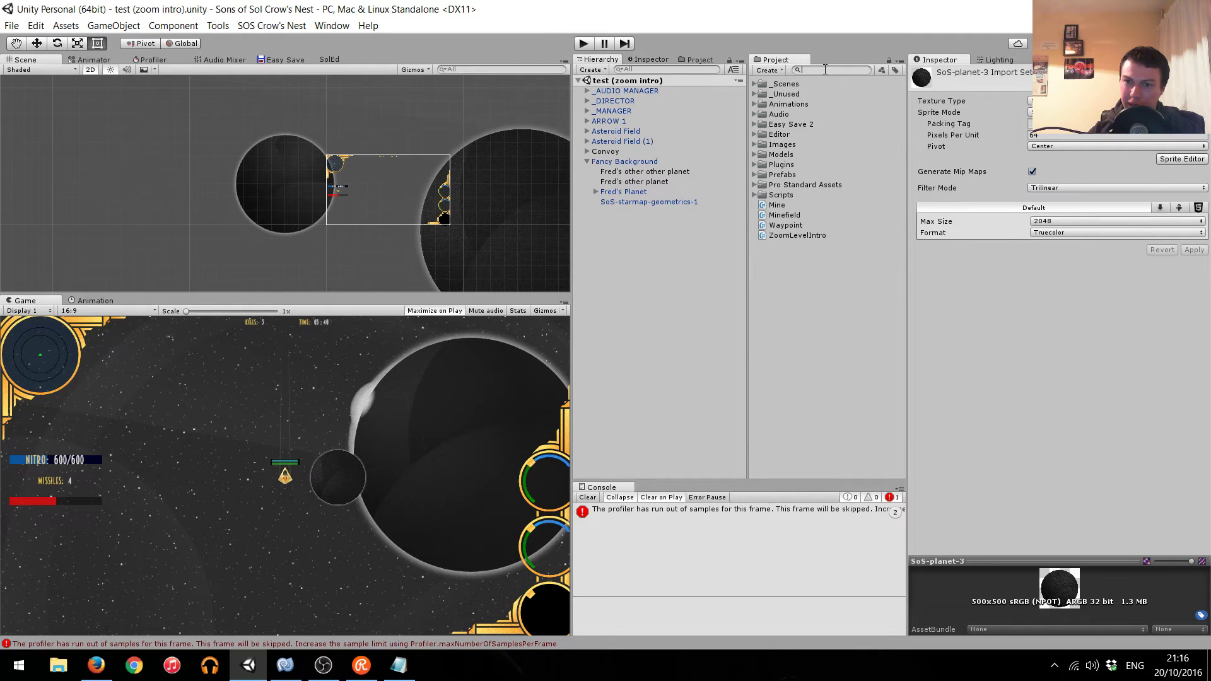
type("planet")
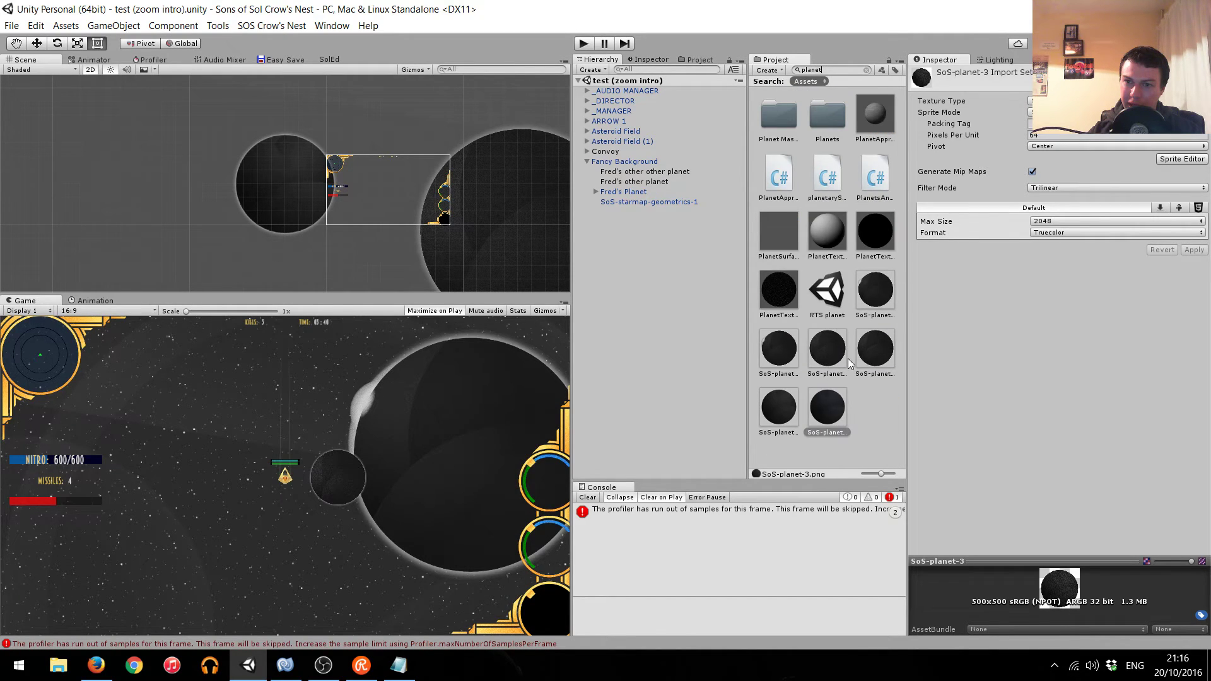
left_click(853, 361)
left_click(780, 351)
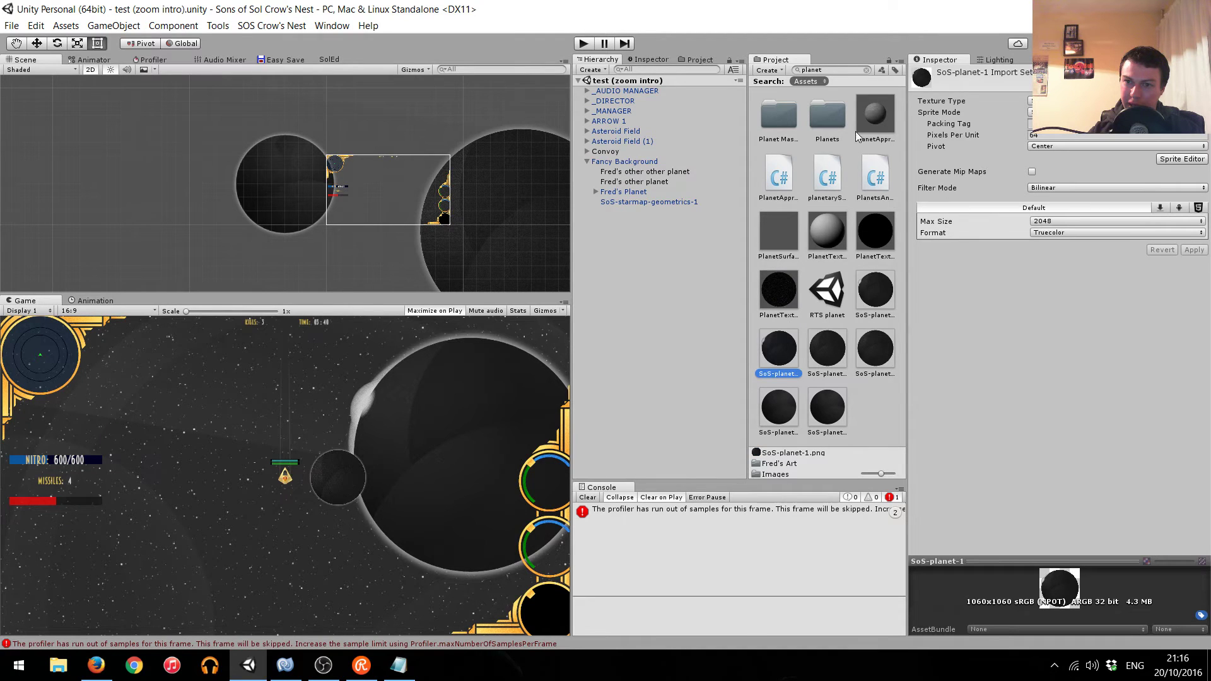
left_click(867, 71)
left_click(871, 417)
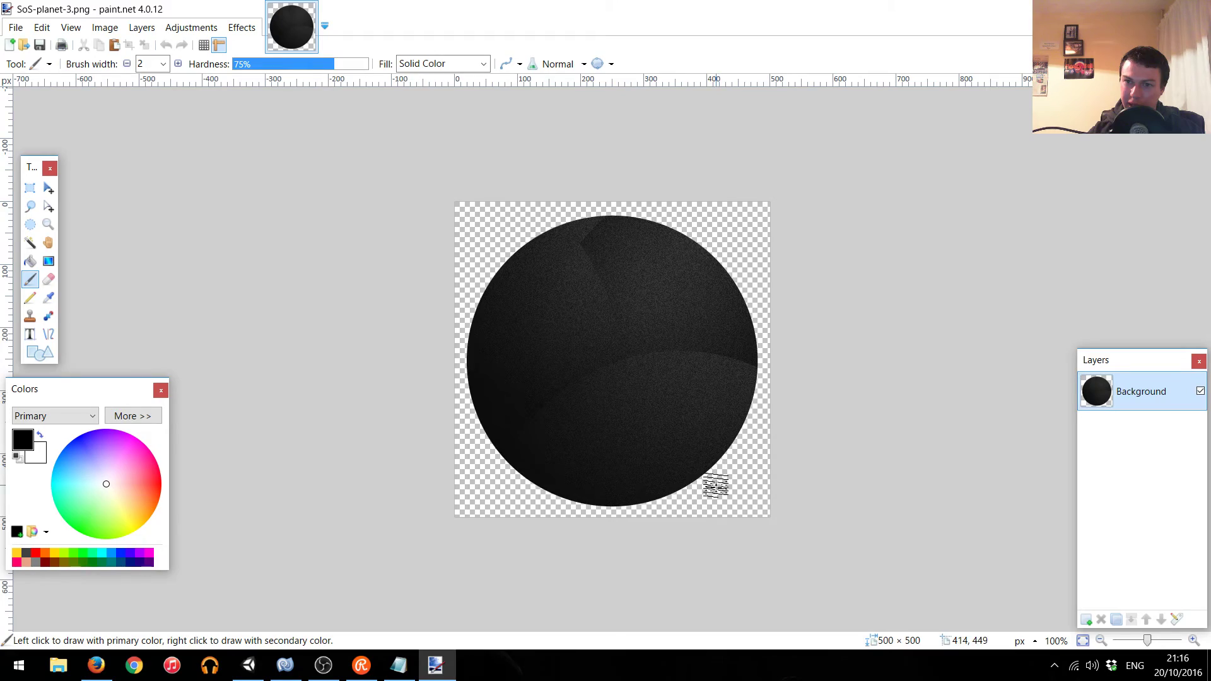
Zoom in on the planet's lower-right edge pixels in paint.net, then close paint.net.
scroll(716, 470, "up", 3, "ctrl")
scroll(706, 489, "up", 3, "ctrl")
middle_click_drag(735, 500, 476, 416)
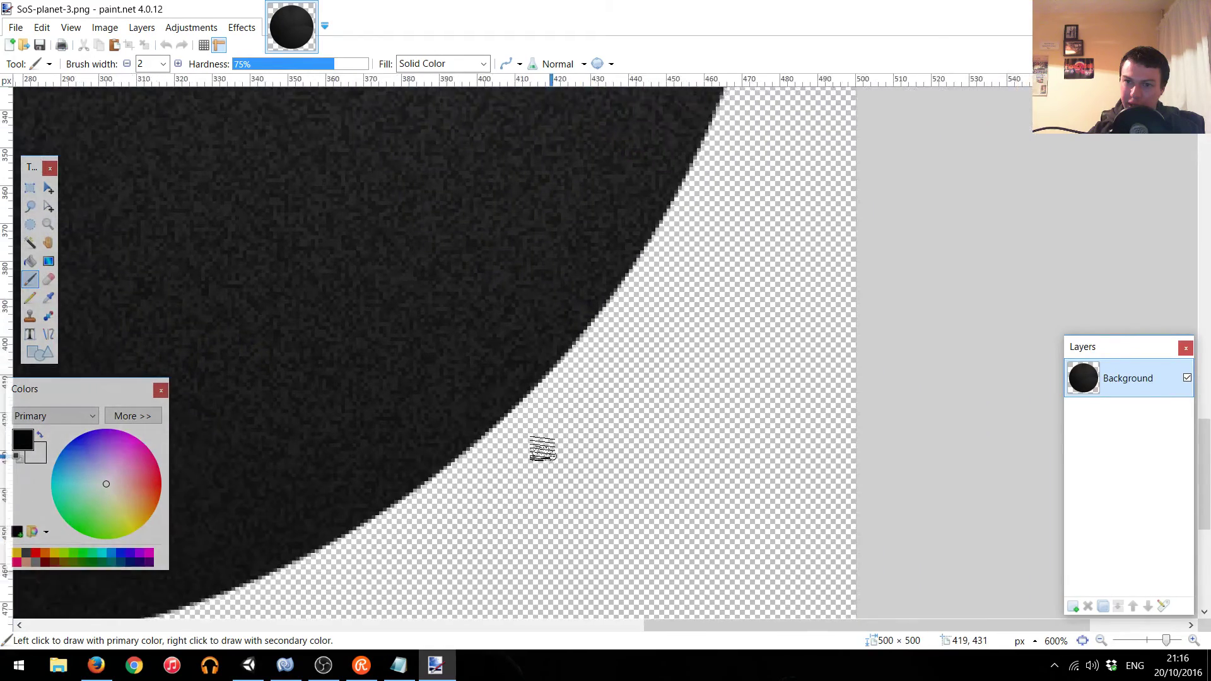
scroll(479, 421, "up", 2, "ctrl")
scroll(478, 424, "down", 1, "ctrl")
scroll(470, 455, "up", 6, "ctrl")
scroll(442, 530, "up", 2, "ctrl")
scroll(417, 511, "down", 8, "ctrl")
scroll(416, 500, "down", 3, "ctrl")
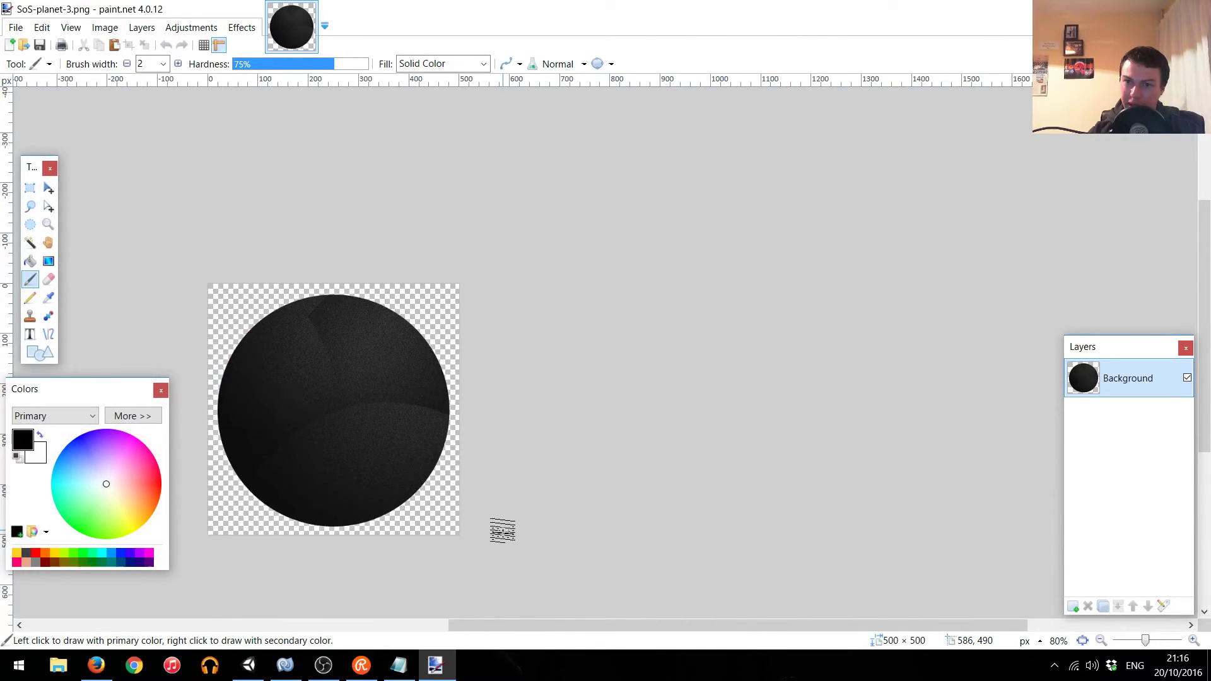
scroll(476, 378, "up", 2, "ctrl")
scroll(472, 378, "up", 1, "ctrl")
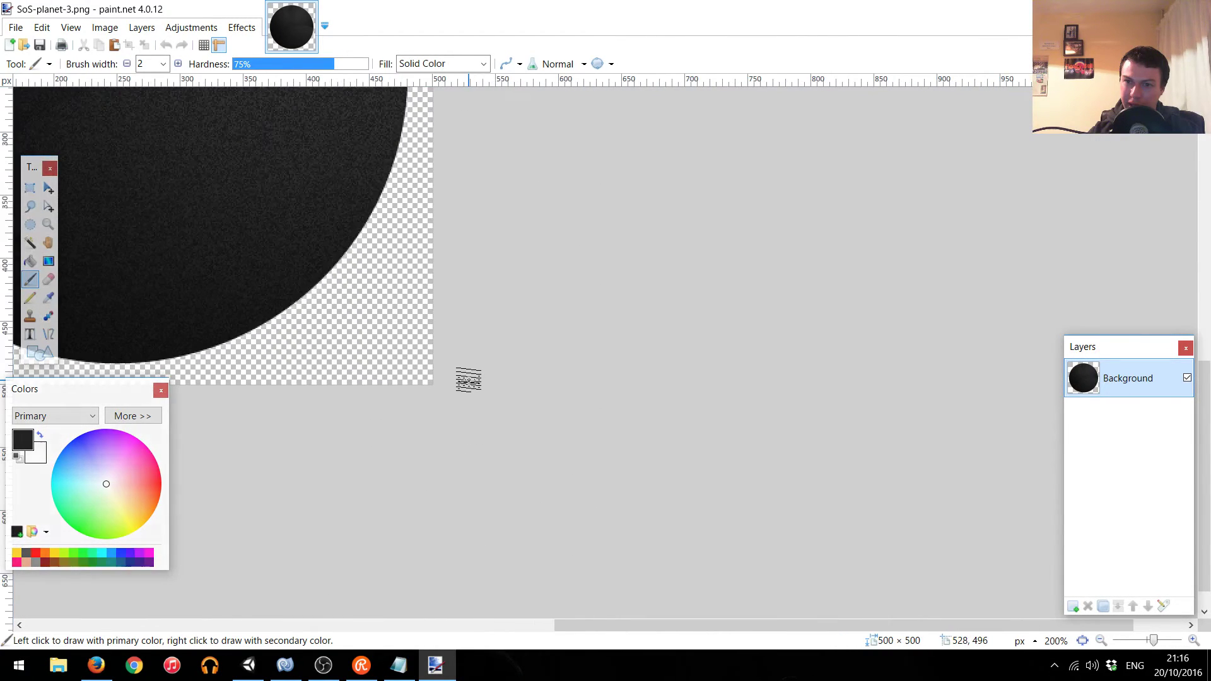
scroll(470, 380, "up", 1, "ctrl")
scroll(468, 380, "up", 1, "ctrl")
scroll(465, 381, "up", 1, "ctrl")
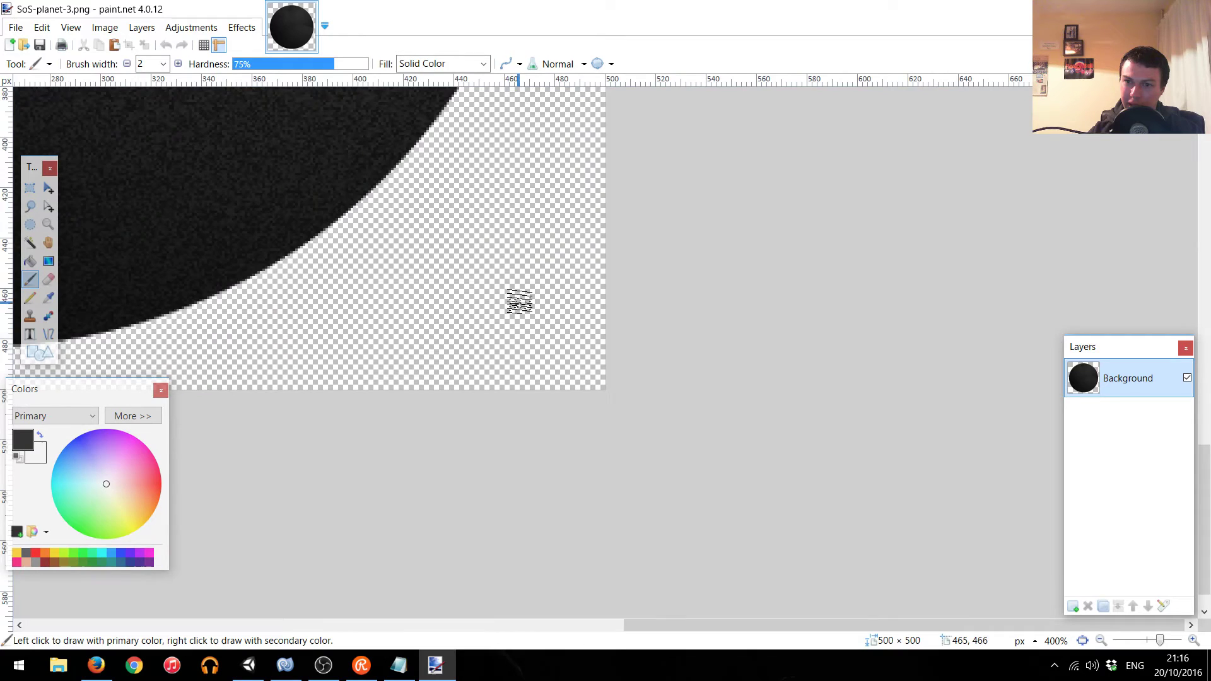
scroll(519, 316, "up", 1, "ctrl")
scroll(524, 341, "up", 1, "ctrl")
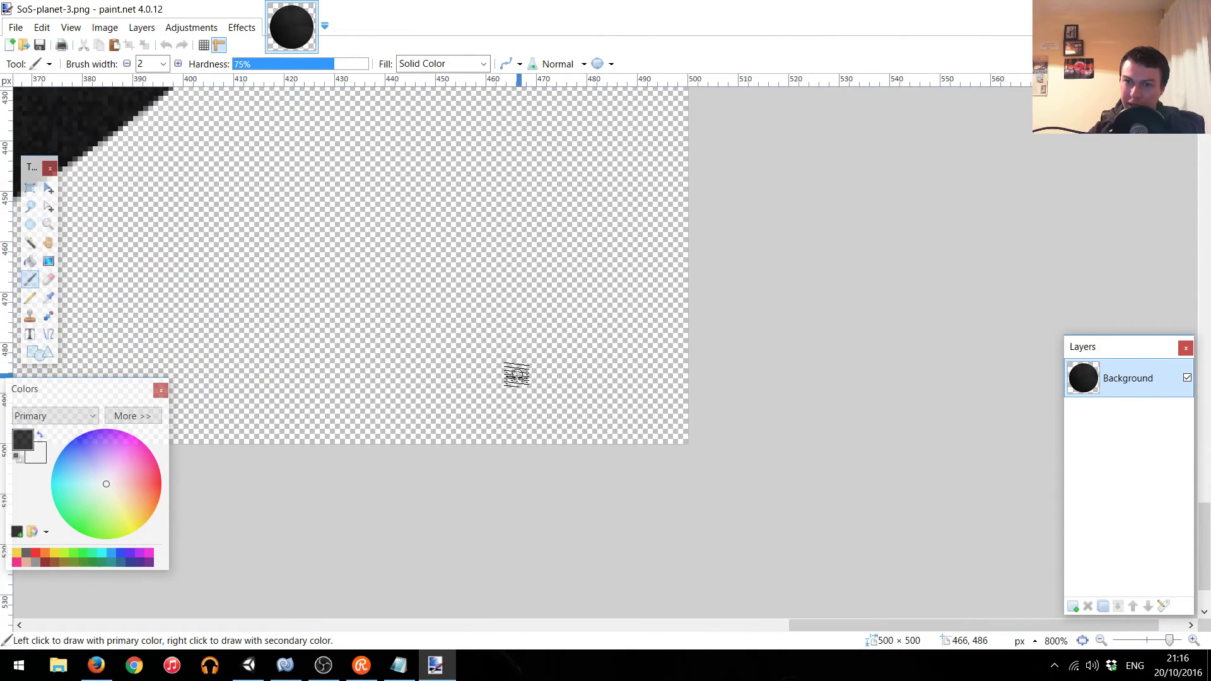
scroll(514, 357, "down", 4, "ctrl")
scroll(503, 350, "down", 4, "ctrl")
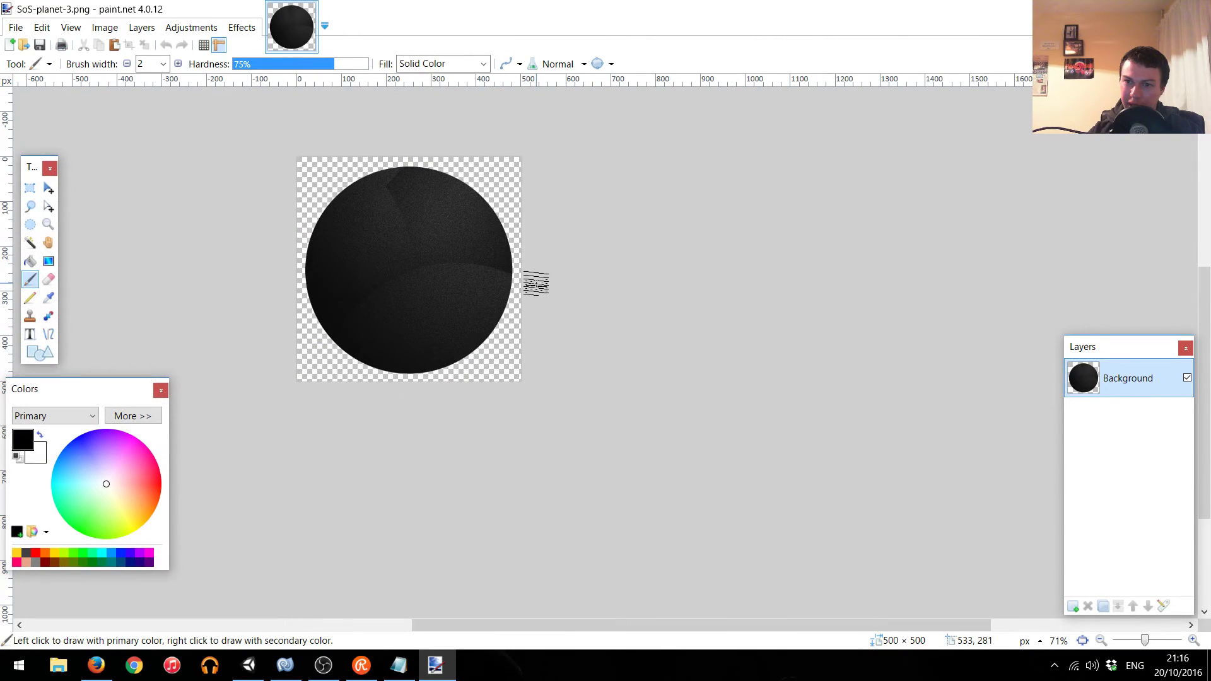
scroll(385, 271, "up", 4, "ctrl")
scroll(395, 259, "up", 1, "ctrl")
scroll(395, 252, "up", 1, "ctrl")
scroll(398, 270, "down", 7, "ctrl")
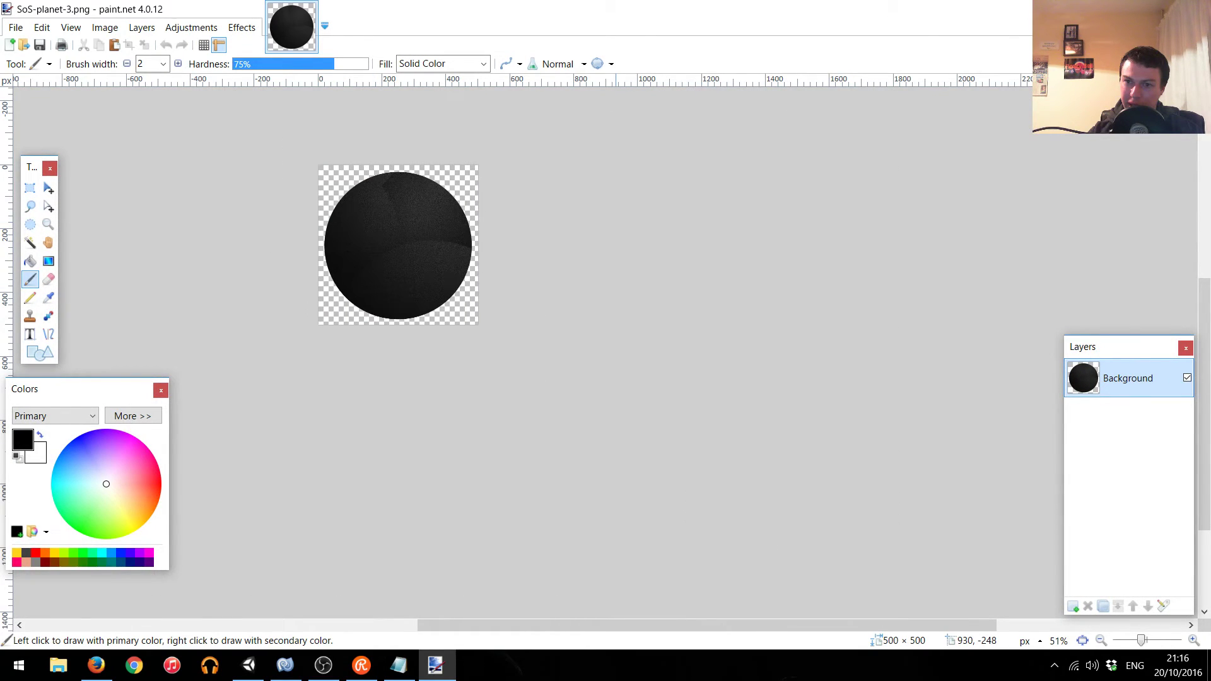
key("alt+F4")
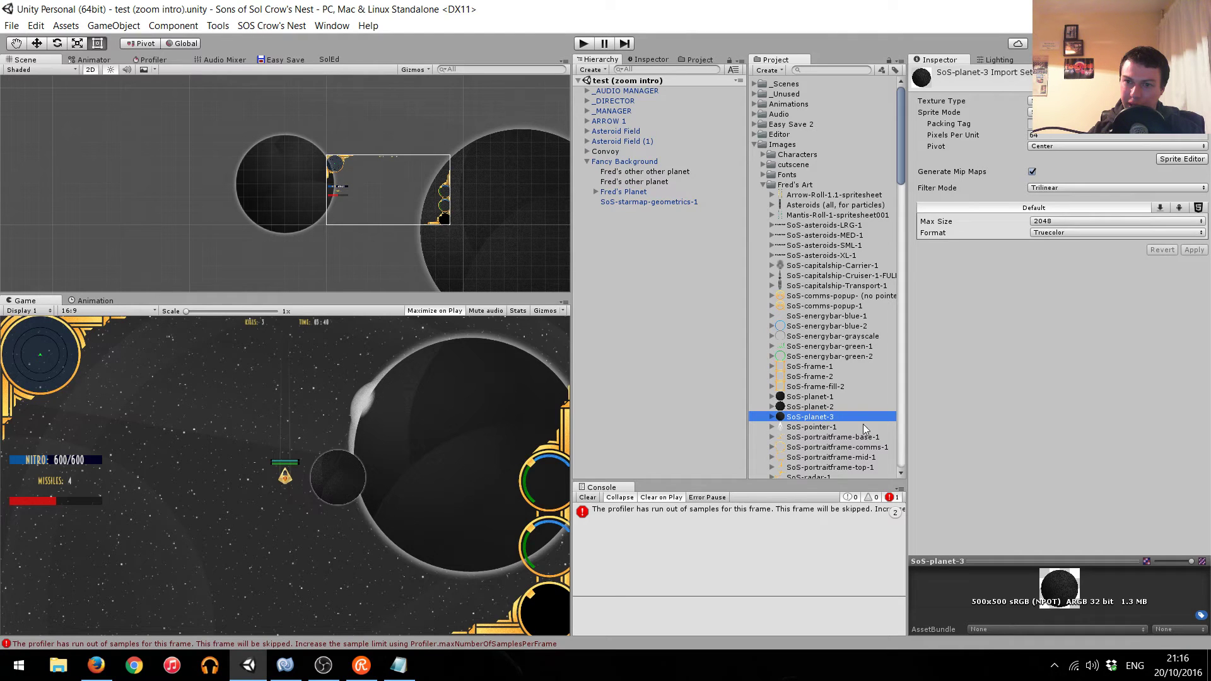
Compare the import settings of the SoS-planet-1 and SoS-planet-2 textures.
key("Up")
key("Up")
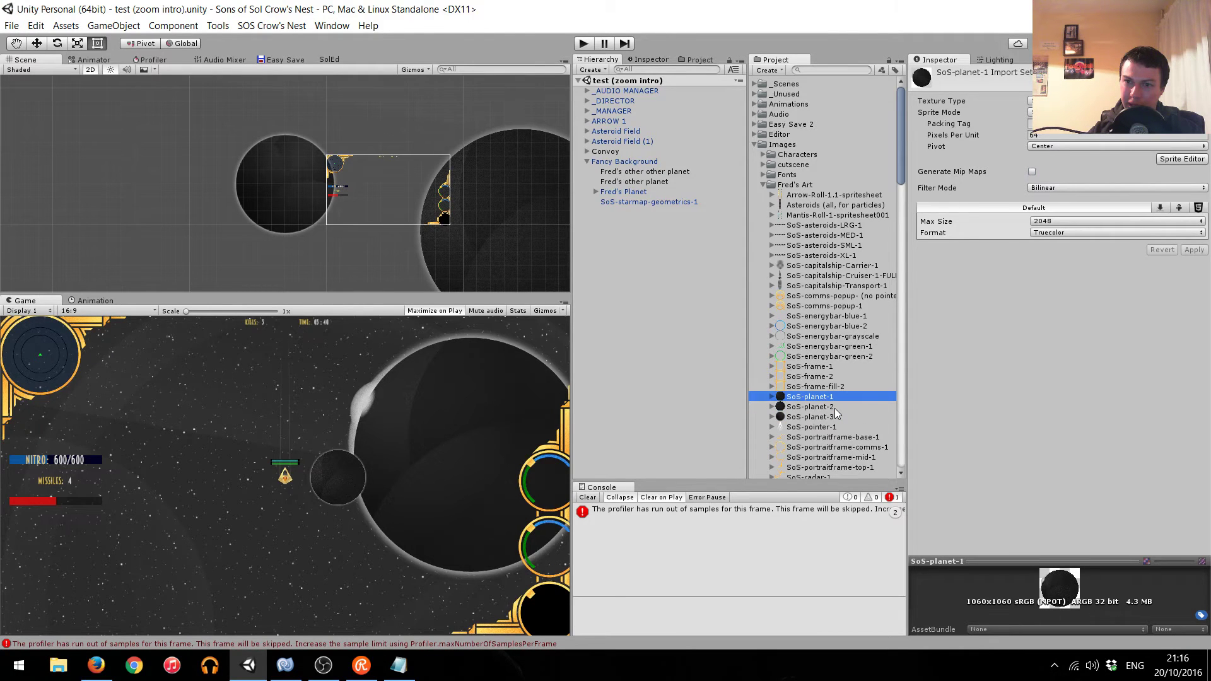
left_click(835, 408)
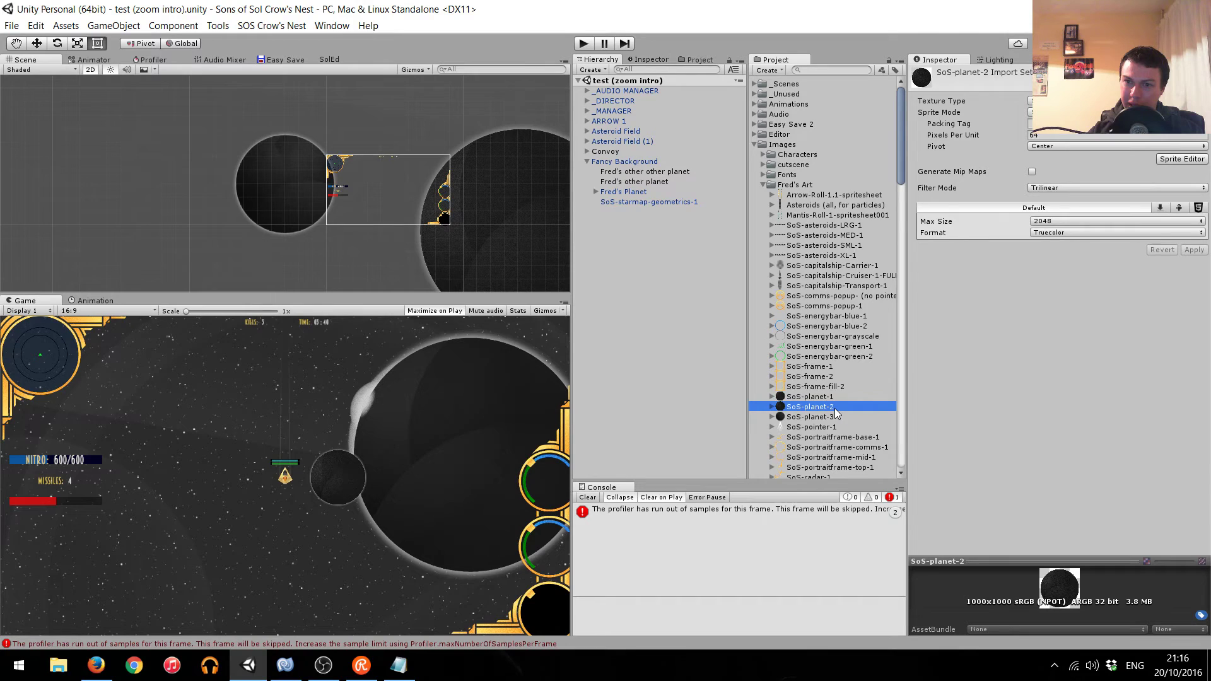
key("Up")
key("Down")
key("Down")
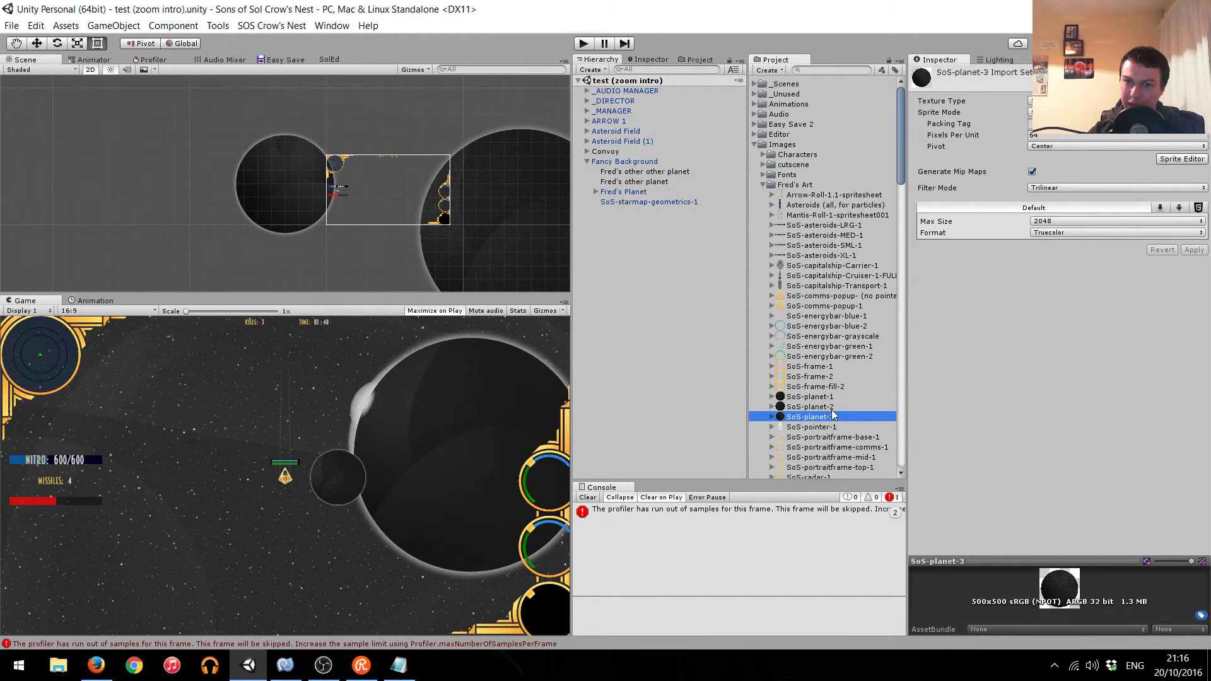
Untick Generate Mip Maps on SoS-planet-3, Fred's other planet's sprite, and switch it to SoS-planet-2.
left_click(652, 183)
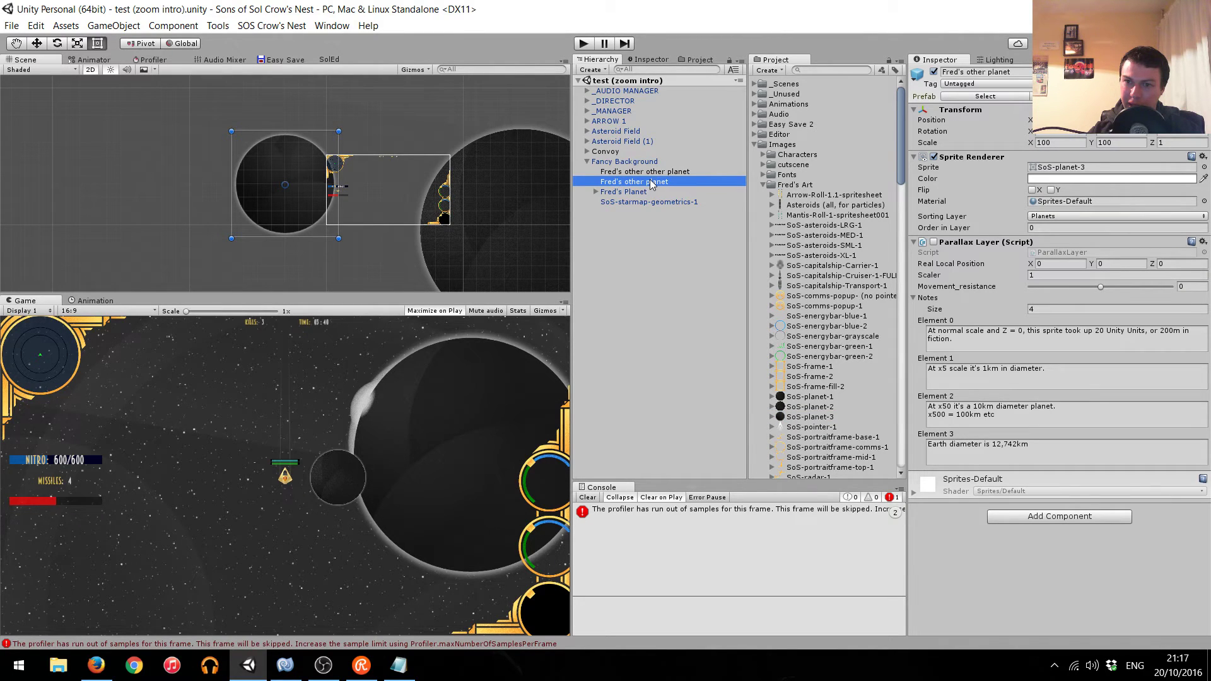
left_click(1121, 169)
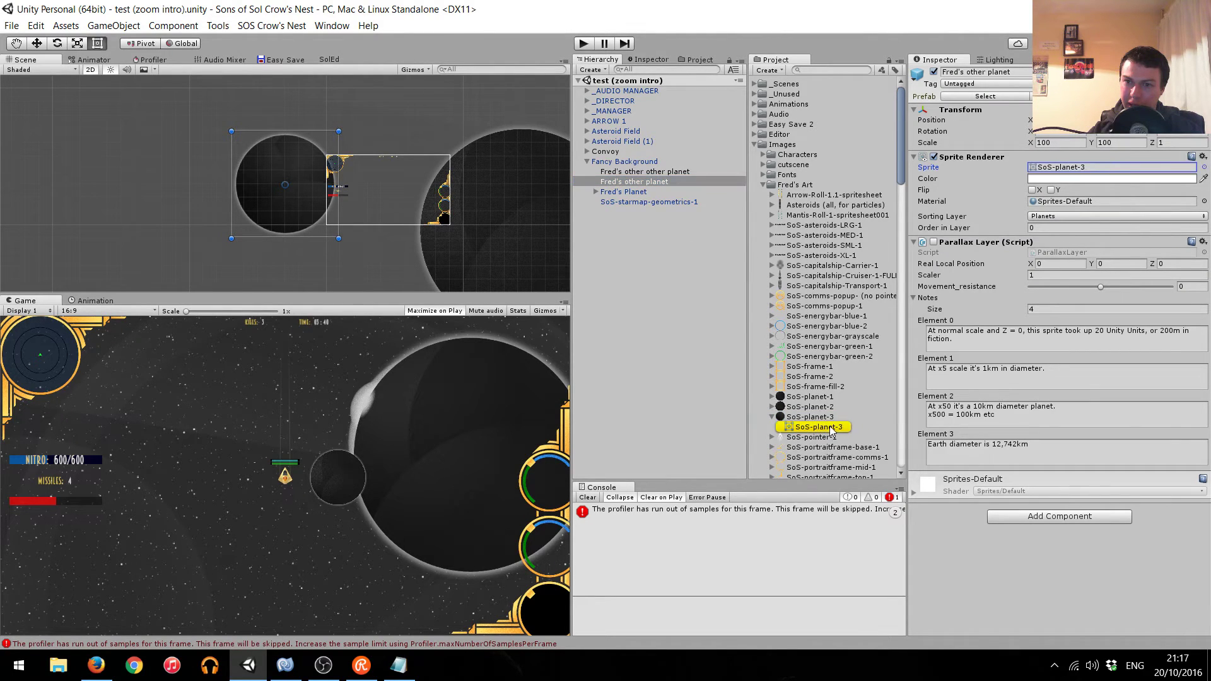
left_click(828, 417)
left_click(1032, 172)
left_click(1193, 250)
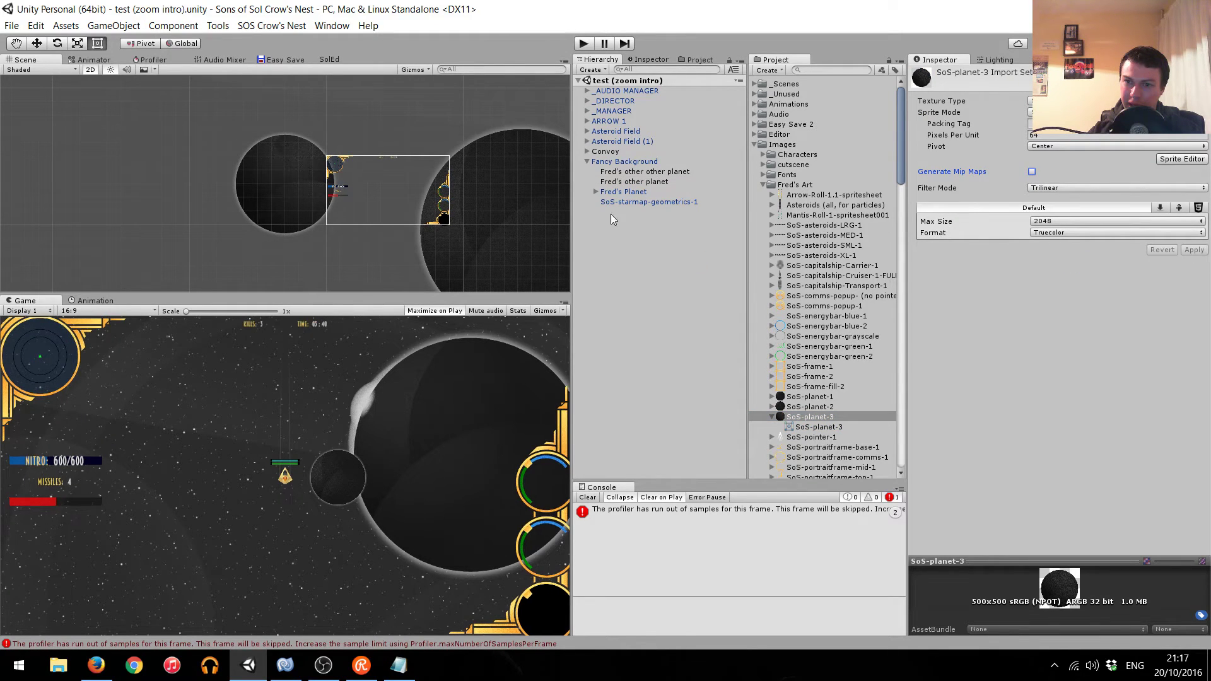
left_click(635, 183)
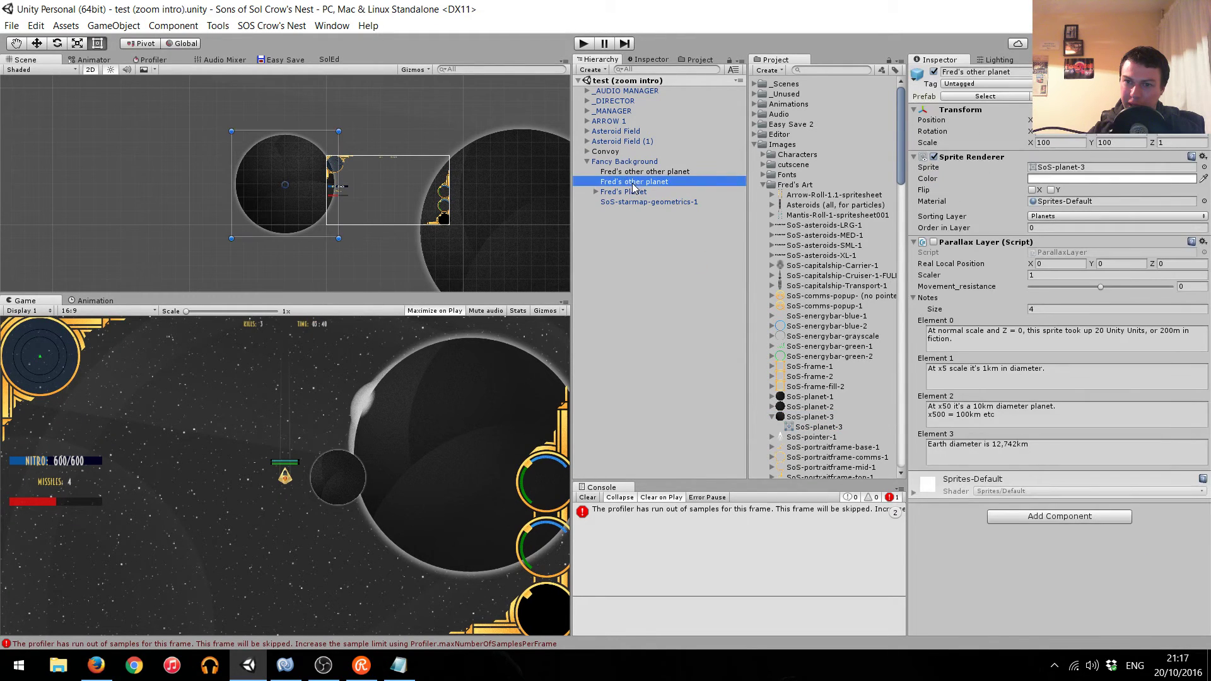
left_click(1204, 167)
Set Fred's other planet's sprite to SoS-planet-2 and preview the intro.
key("Up")
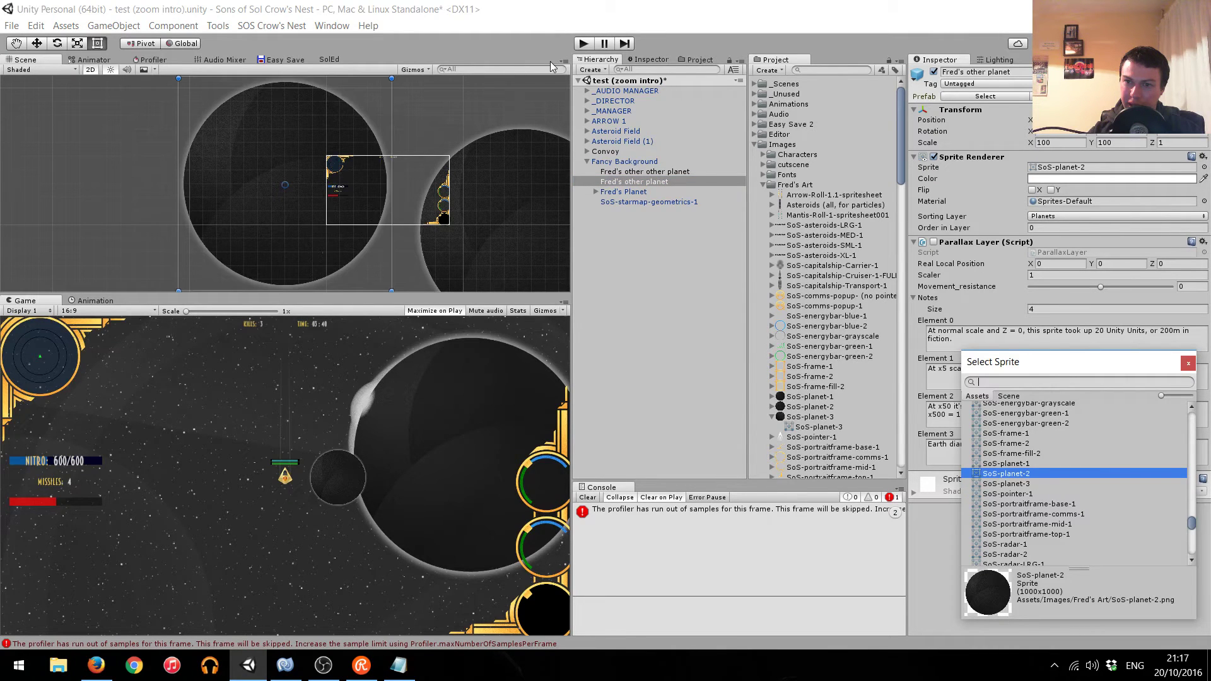
left_click(582, 45)
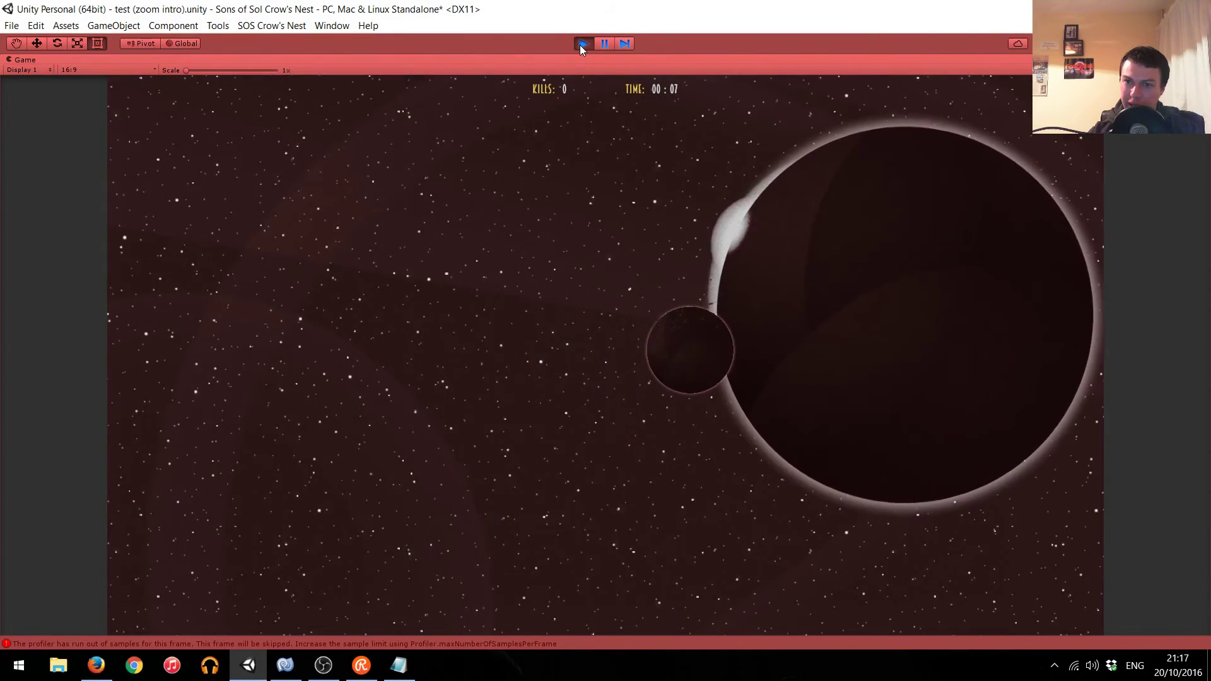
left_click(582, 46)
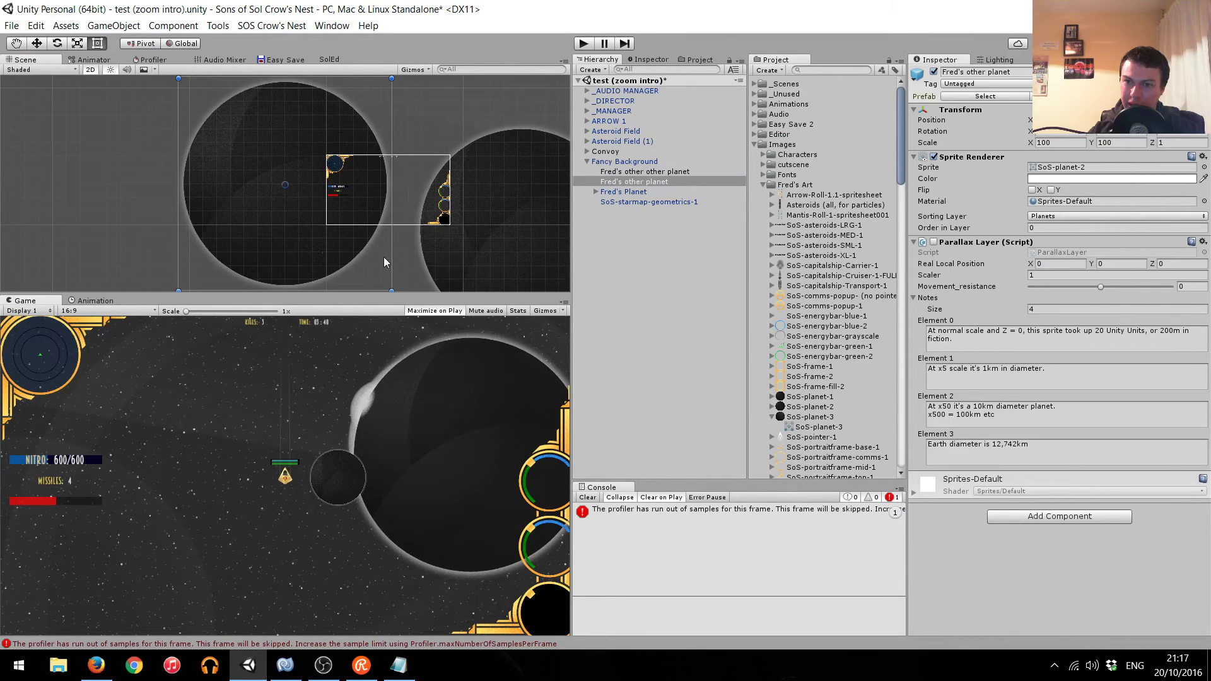
Move Fred's other planet up and to the left, then replay the intro to check the layout.
left_click(635, 182)
key("w")
mouse_move(290, 183)
left_mouse_down()
mouse_move(197, 125)
mouse_move(211, 127)
left_mouse_up()
left_click(584, 42)
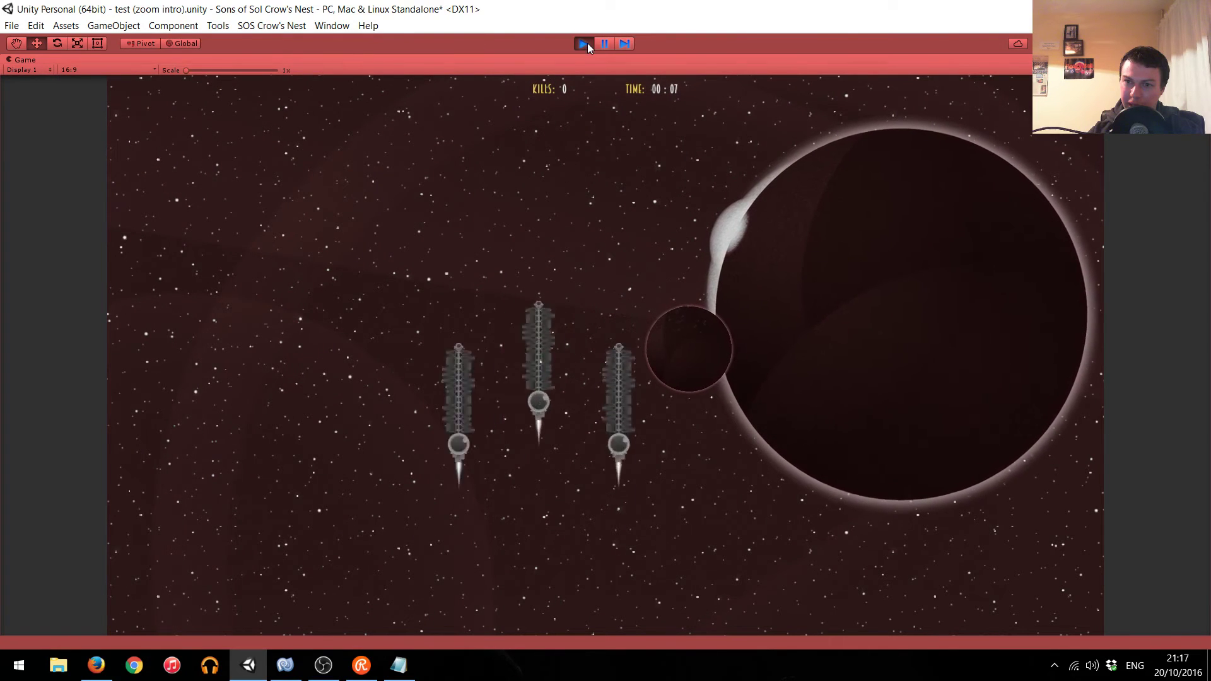
left_click(588, 43)
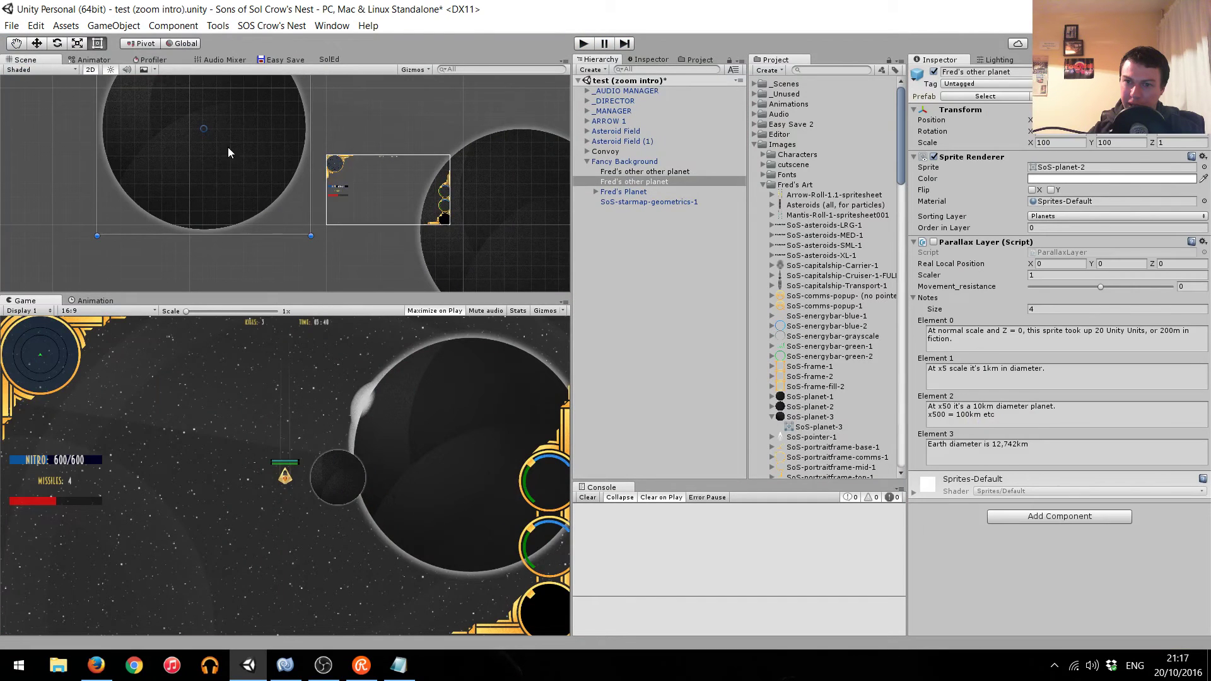
left_click(668, 181)
Move Fred's other planet down and to the right, then preview the intro.
key("w")
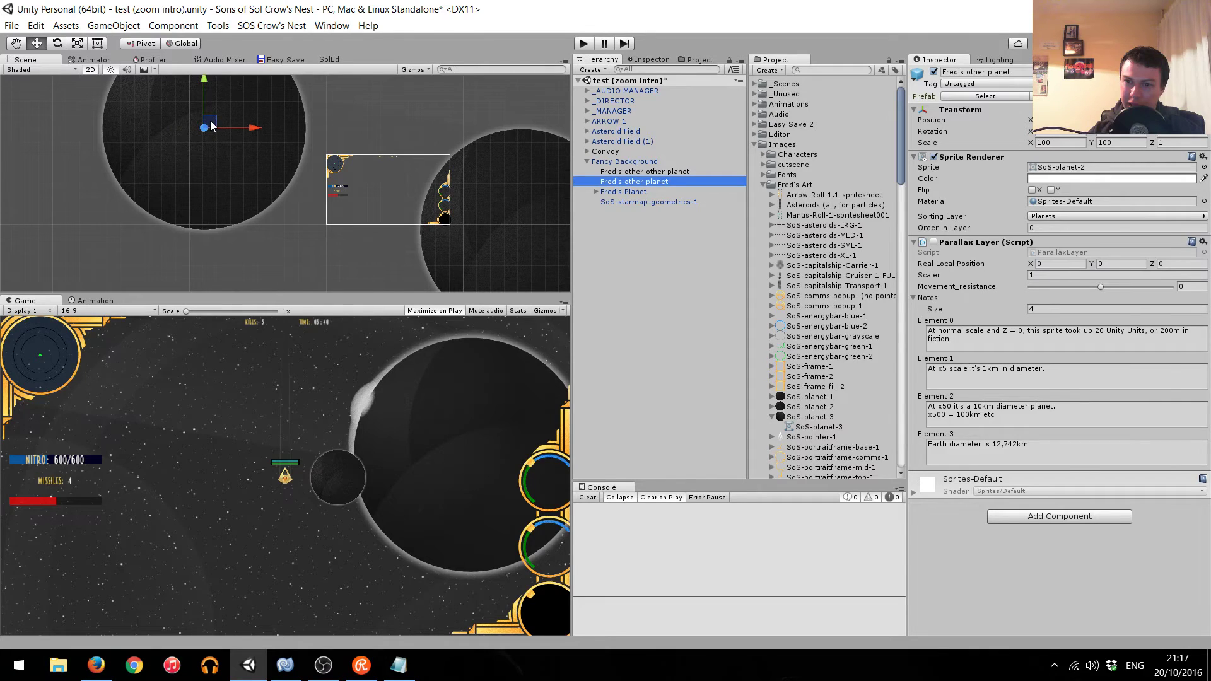
left_click_drag(212, 126, 229, 139)
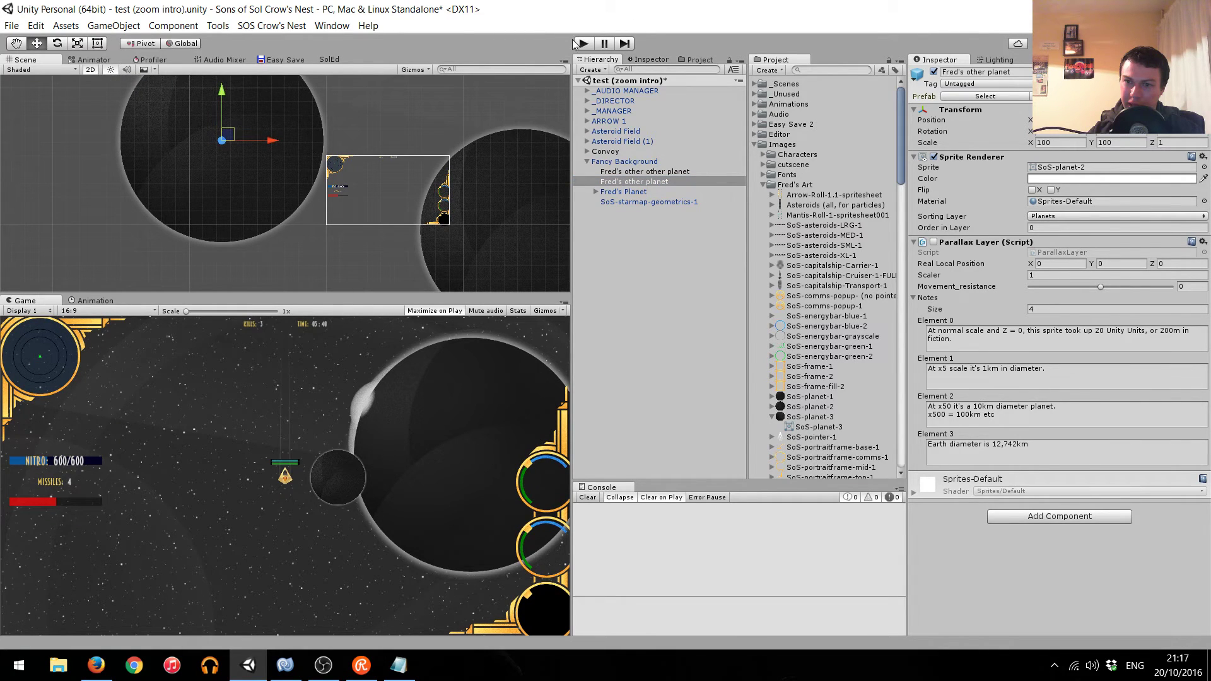
left_click(582, 43)
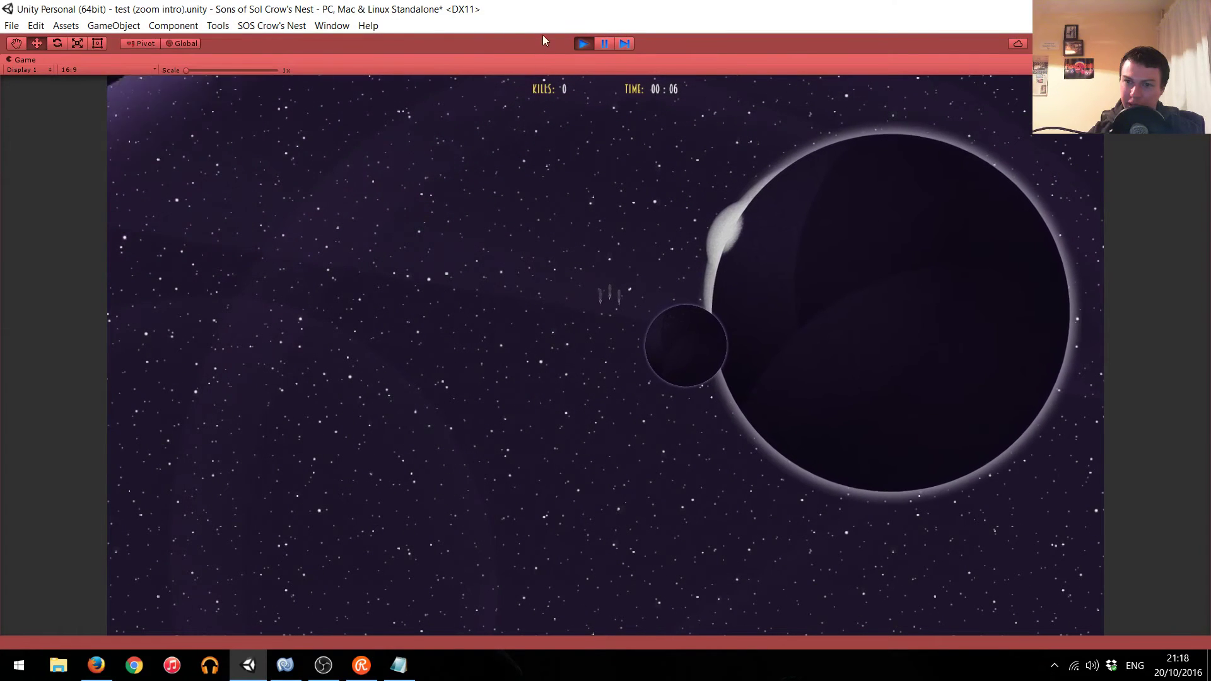
left_click(583, 43)
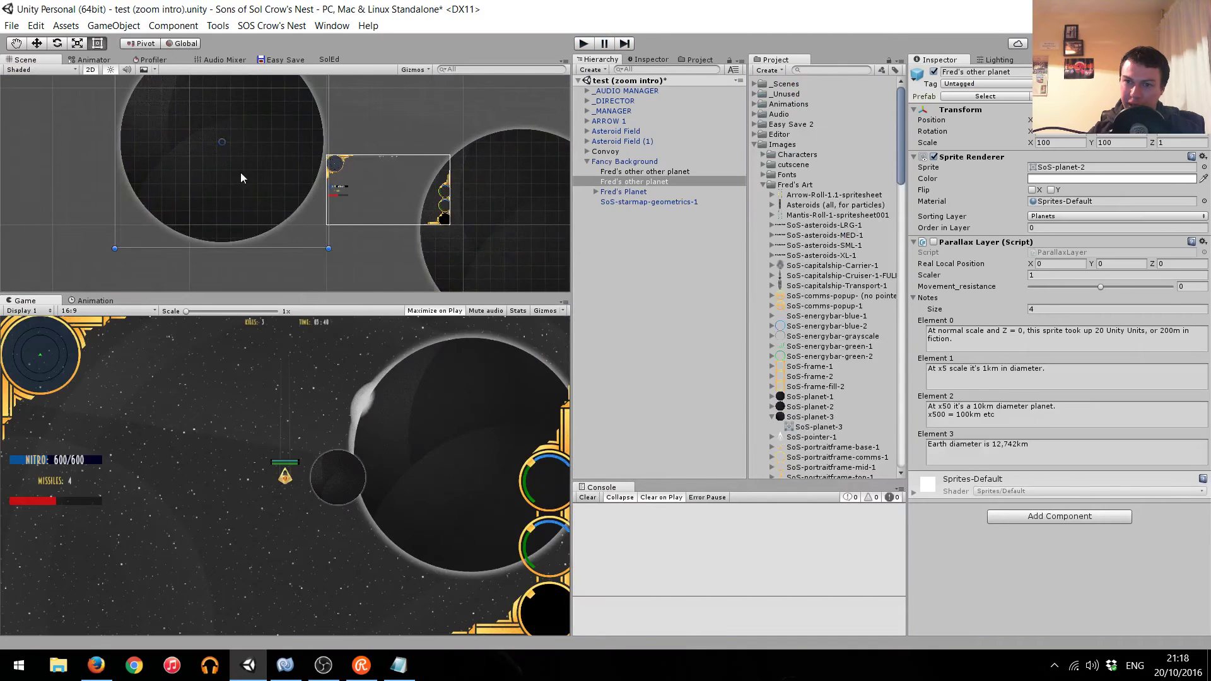
Shift the planet slightly further down-right and replay the intro to check its position.
left_click(600, 180)
key("w")
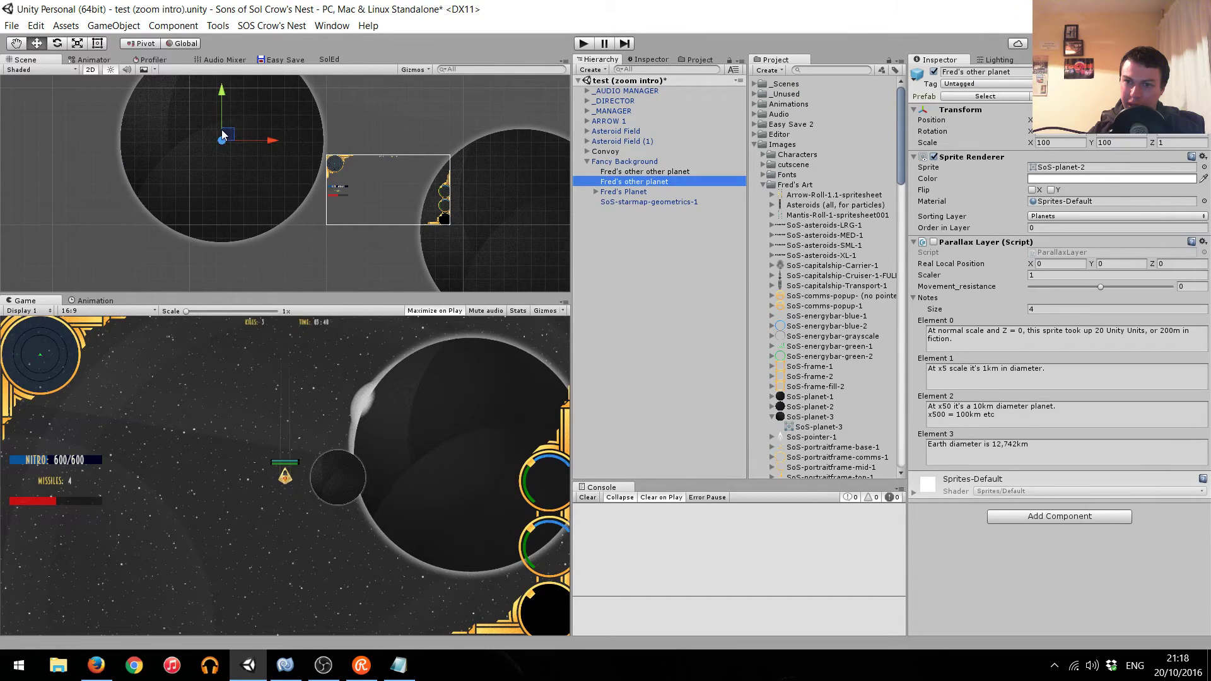
left_click_drag(229, 136, 251, 155)
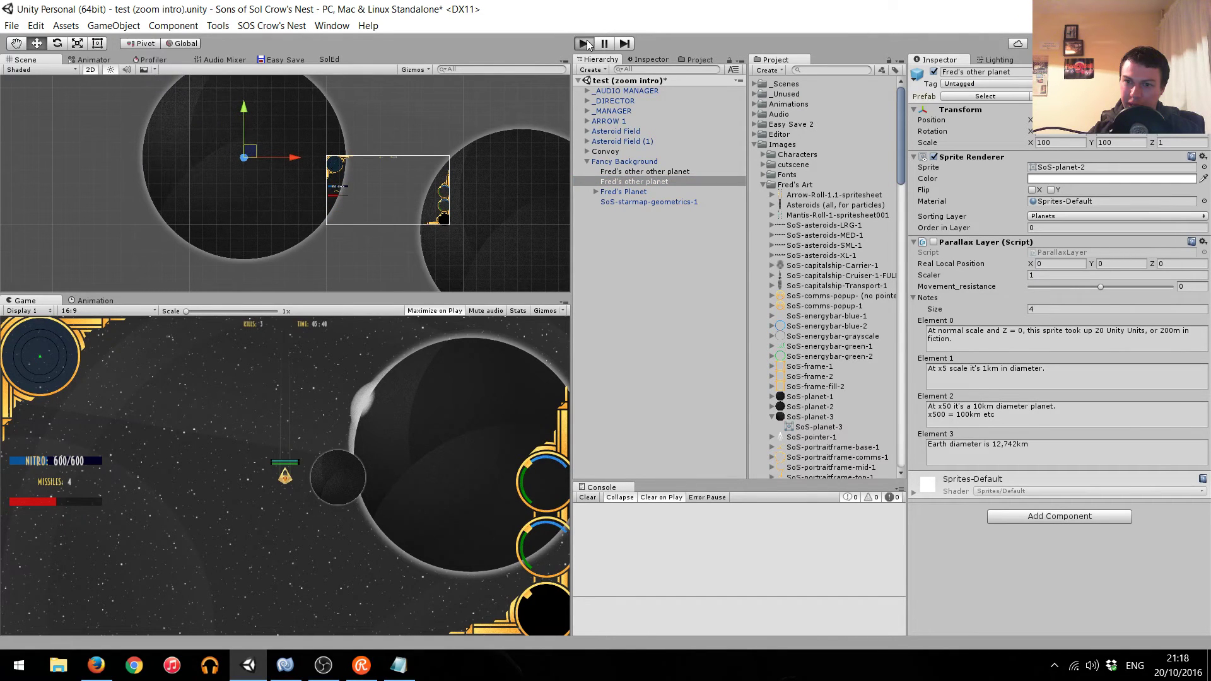
left_click(585, 43)
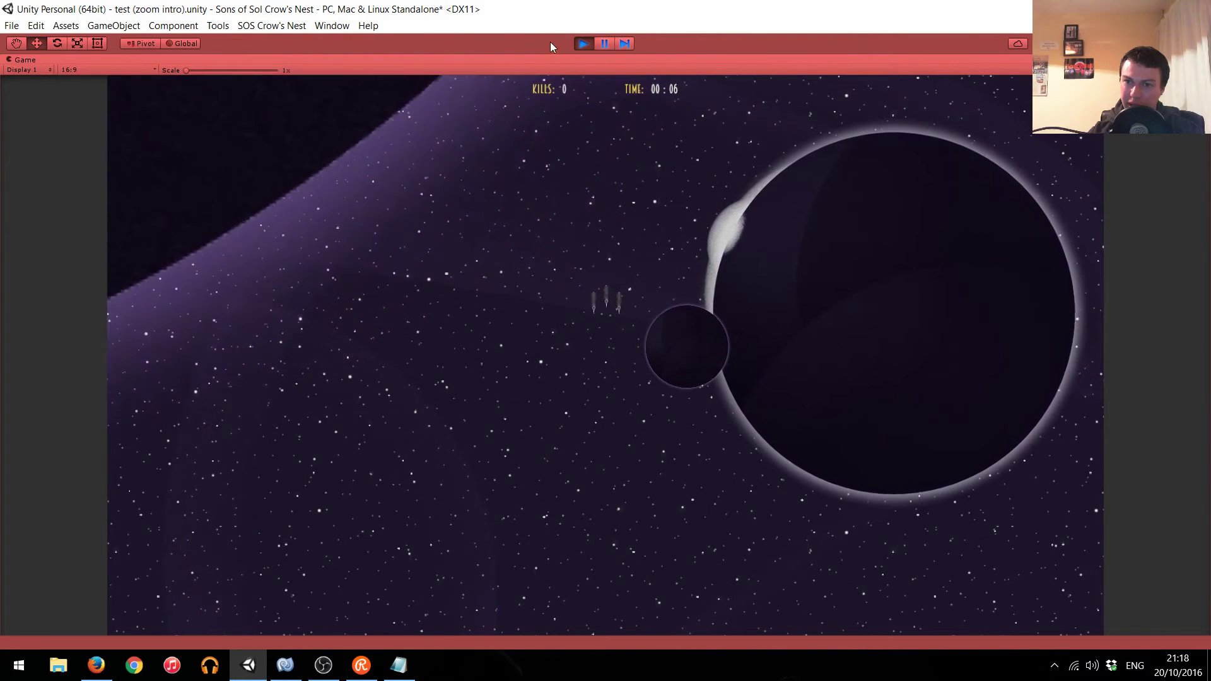
left_click(581, 43)
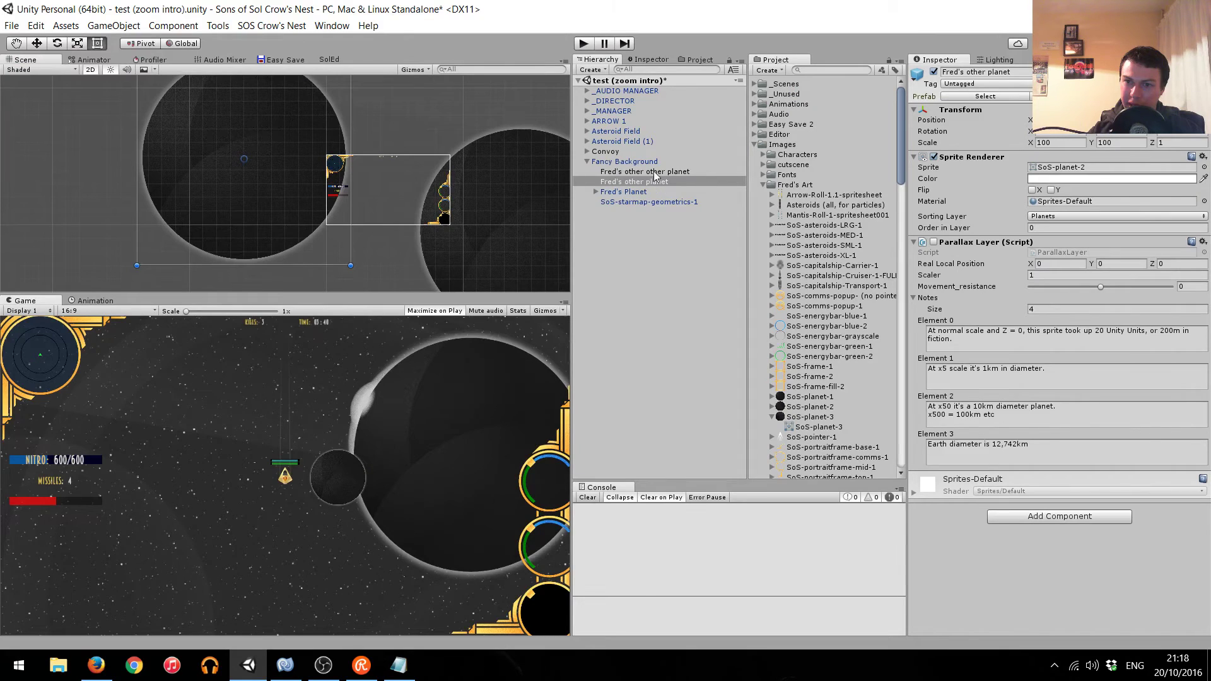
left_click(640, 182)
Nudge Fred's other planet a few pixels down-right and test the intro.
key("w")
left_click_drag(253, 158, 259, 161)
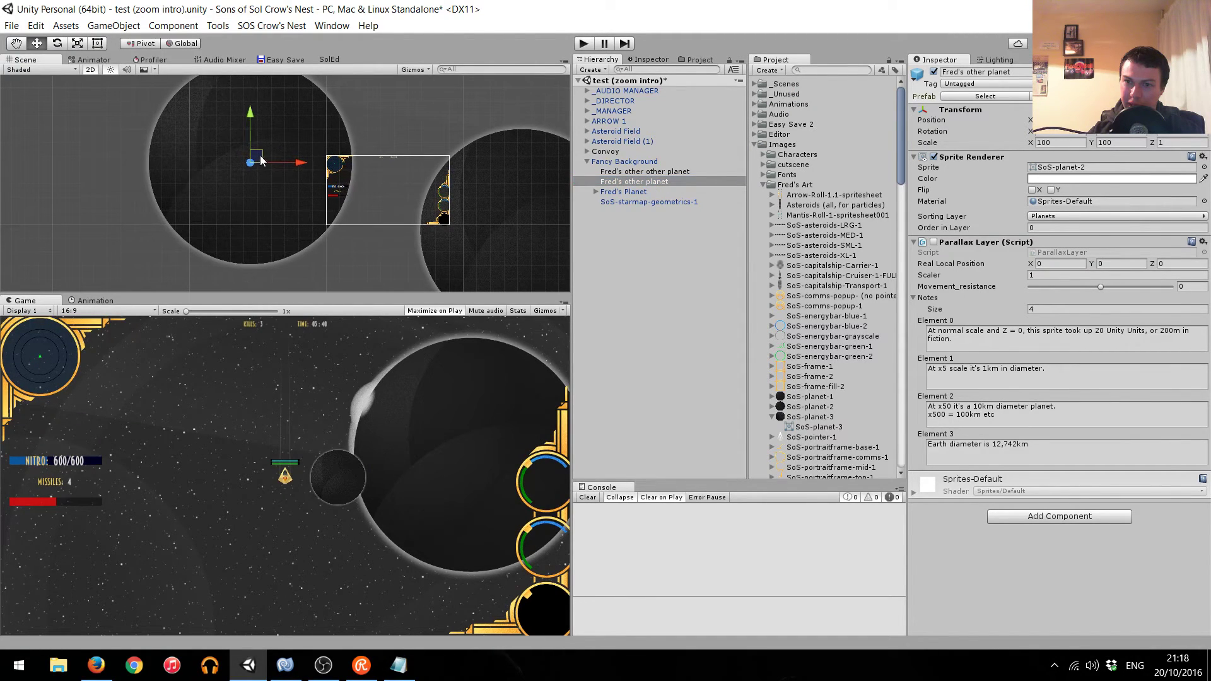
left_click(583, 43)
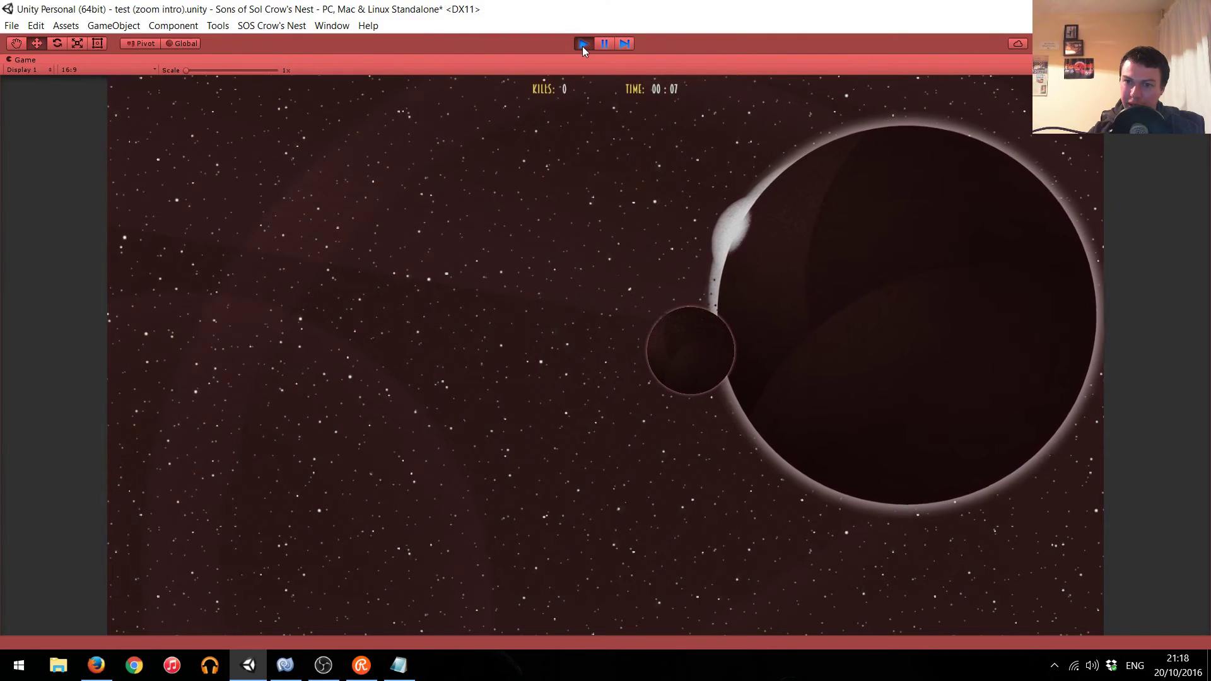
left_click(581, 47)
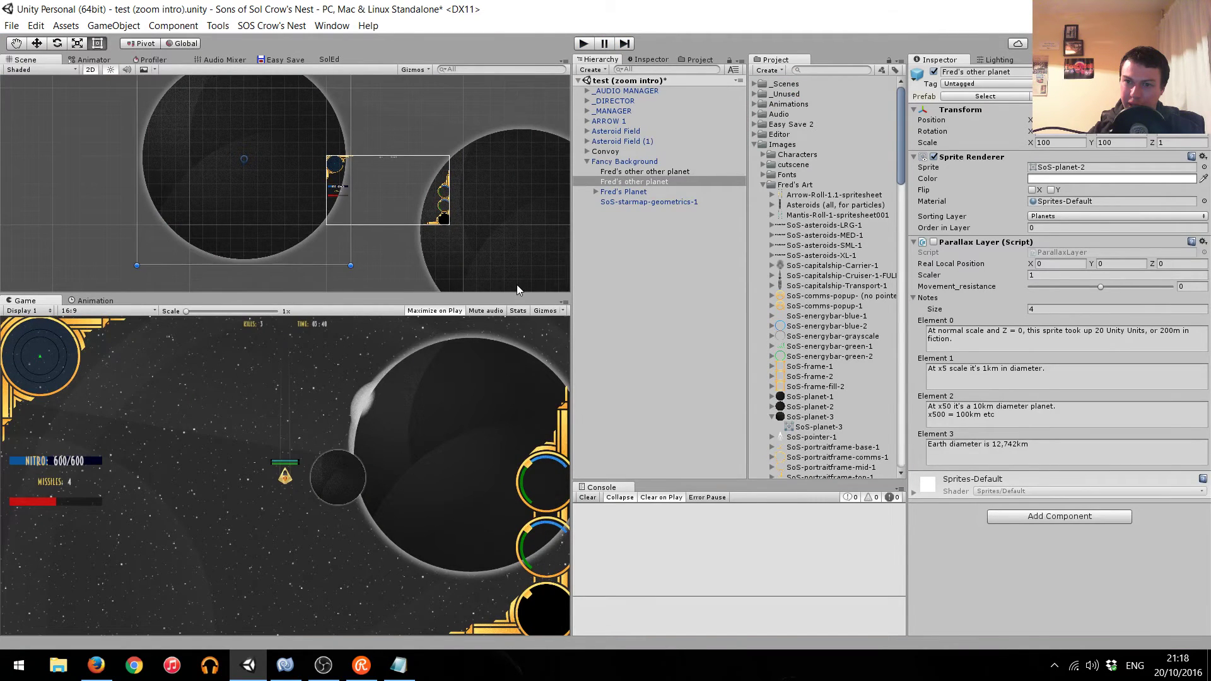
Undo the nudge, move the planet right and down instead, and replay the intro.
key("ctrl+z")
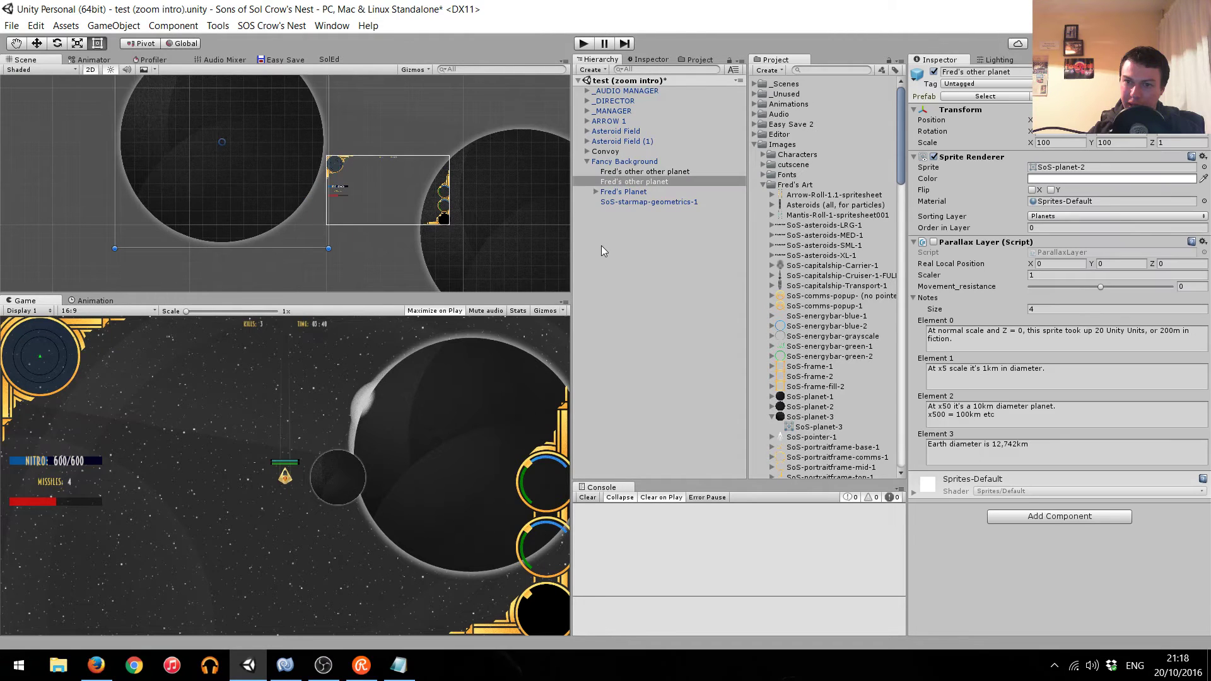
left_click_drag(270, 192, 276, 201)
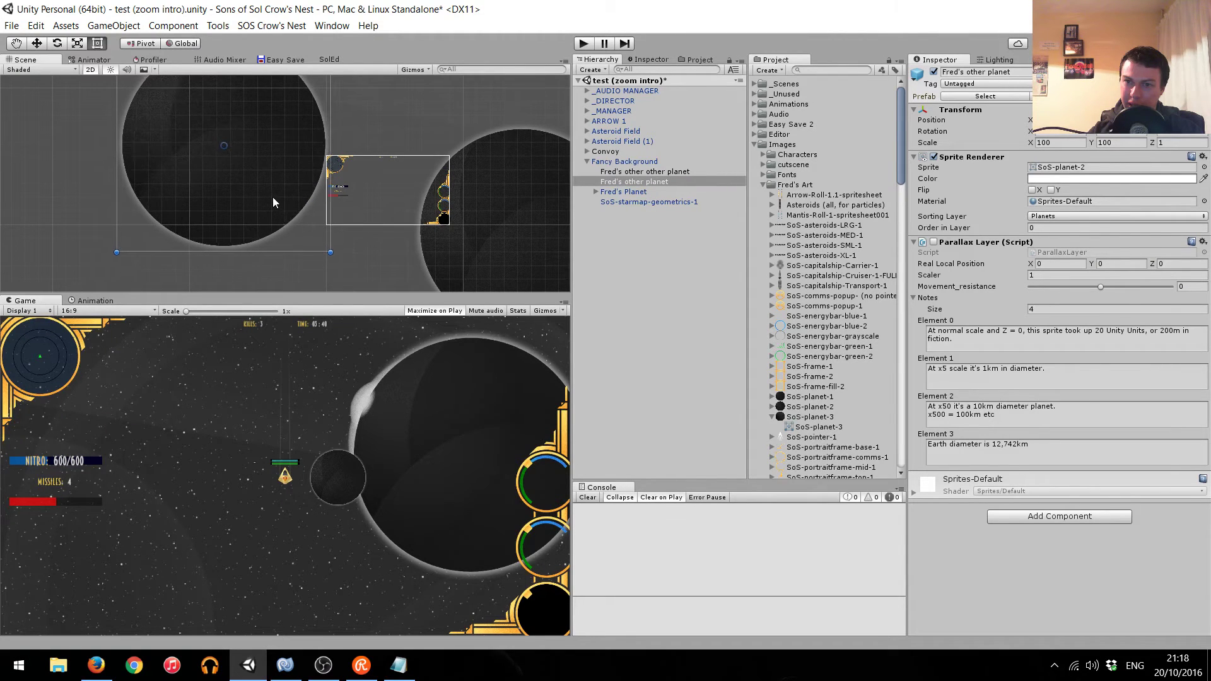
left_click(582, 44)
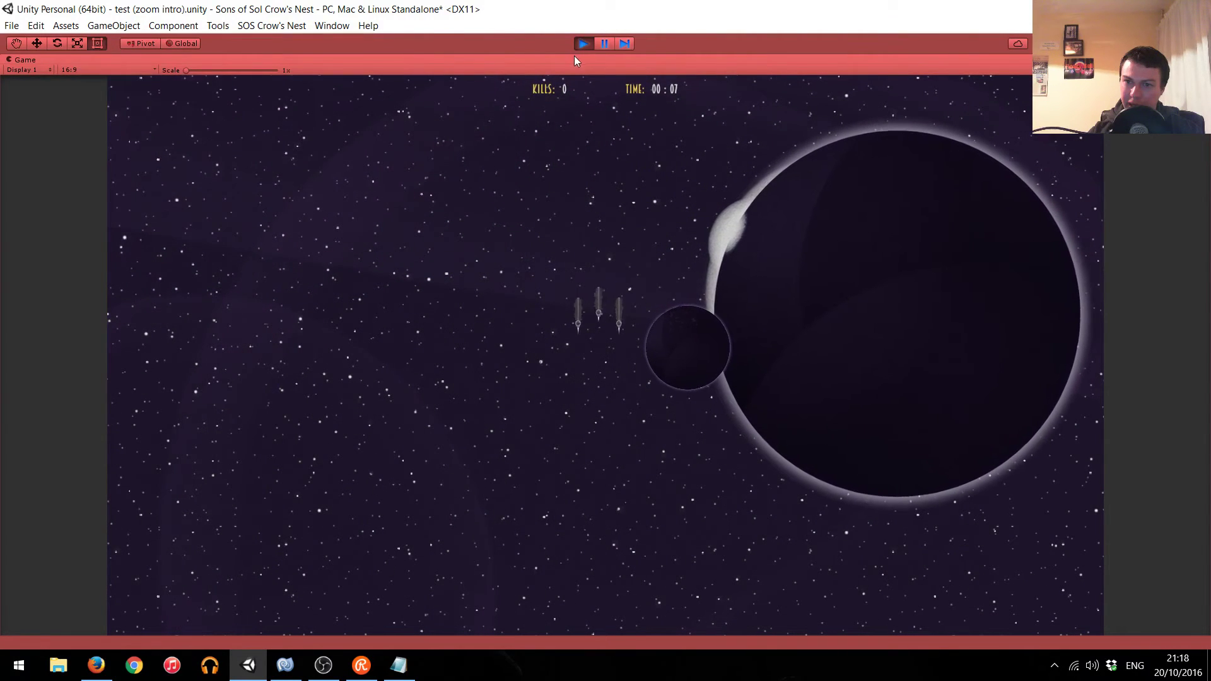
left_click(583, 44)
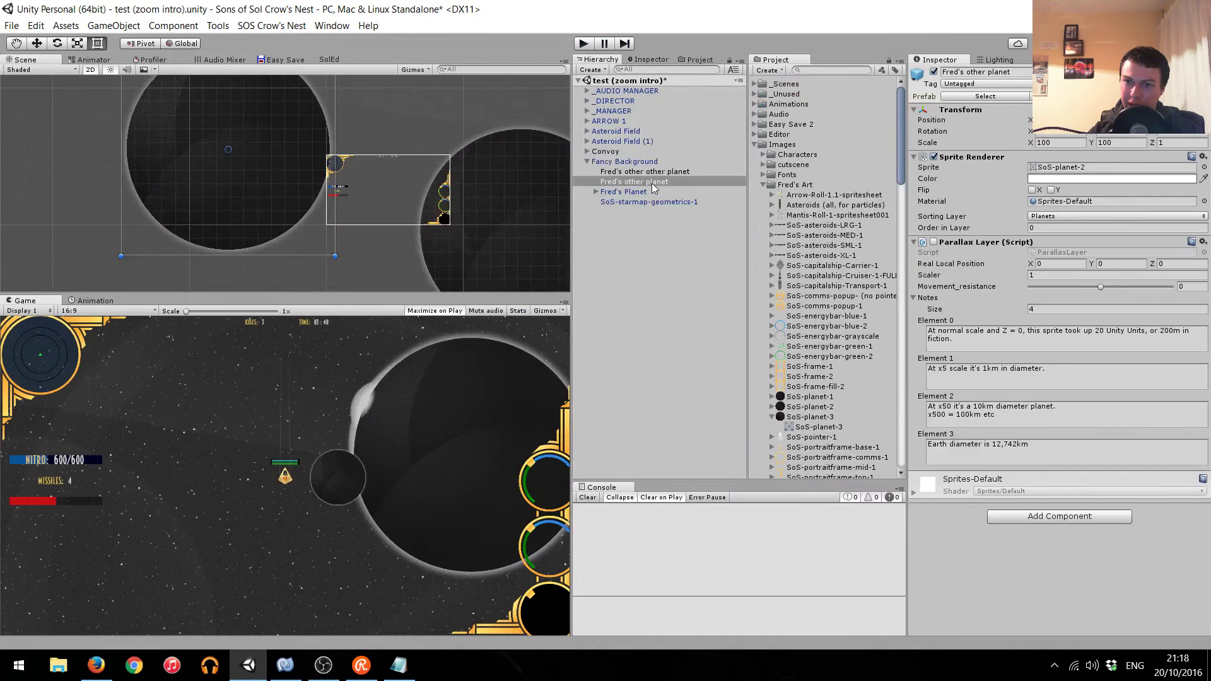
Give Fred's other other planet the SoS-planet-3 sprite and preview the intro.
left_click(660, 172)
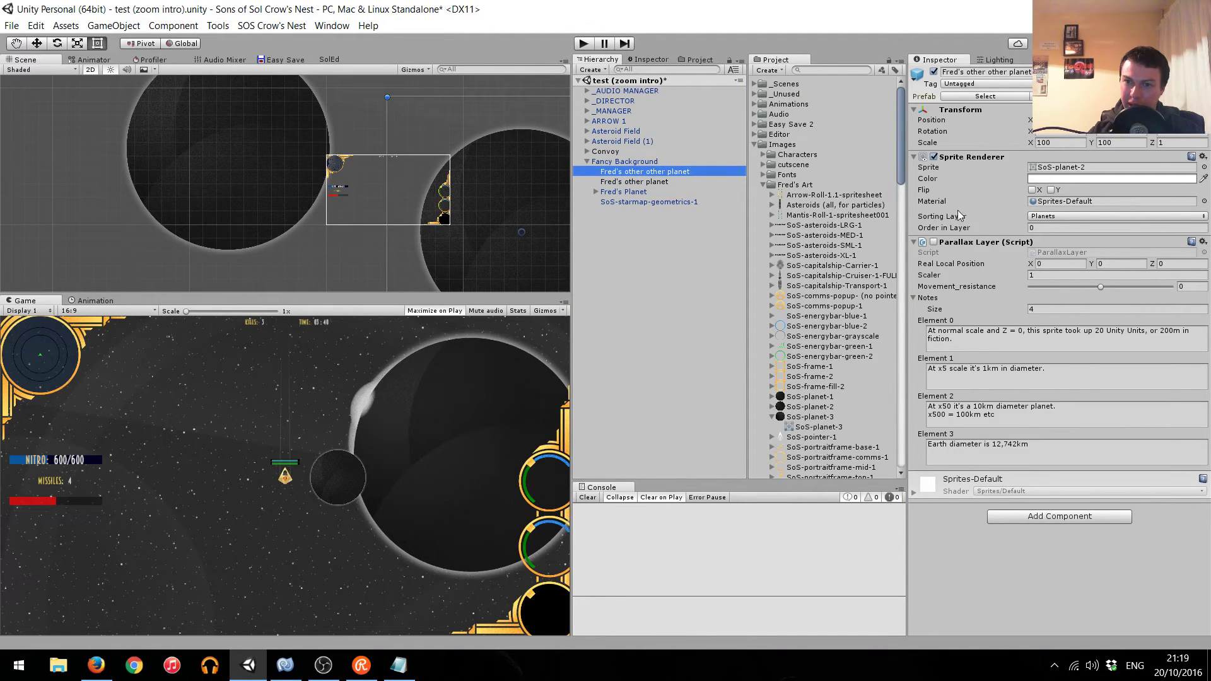
left_click(1204, 169)
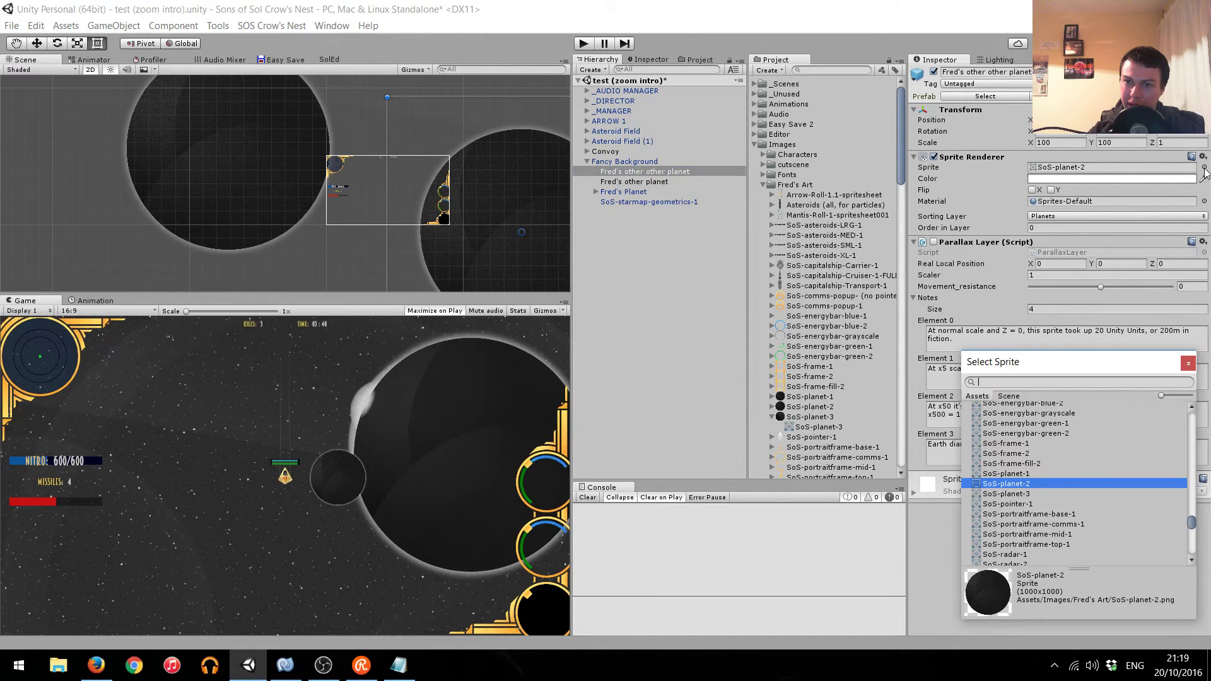
key("Down")
key("Return")
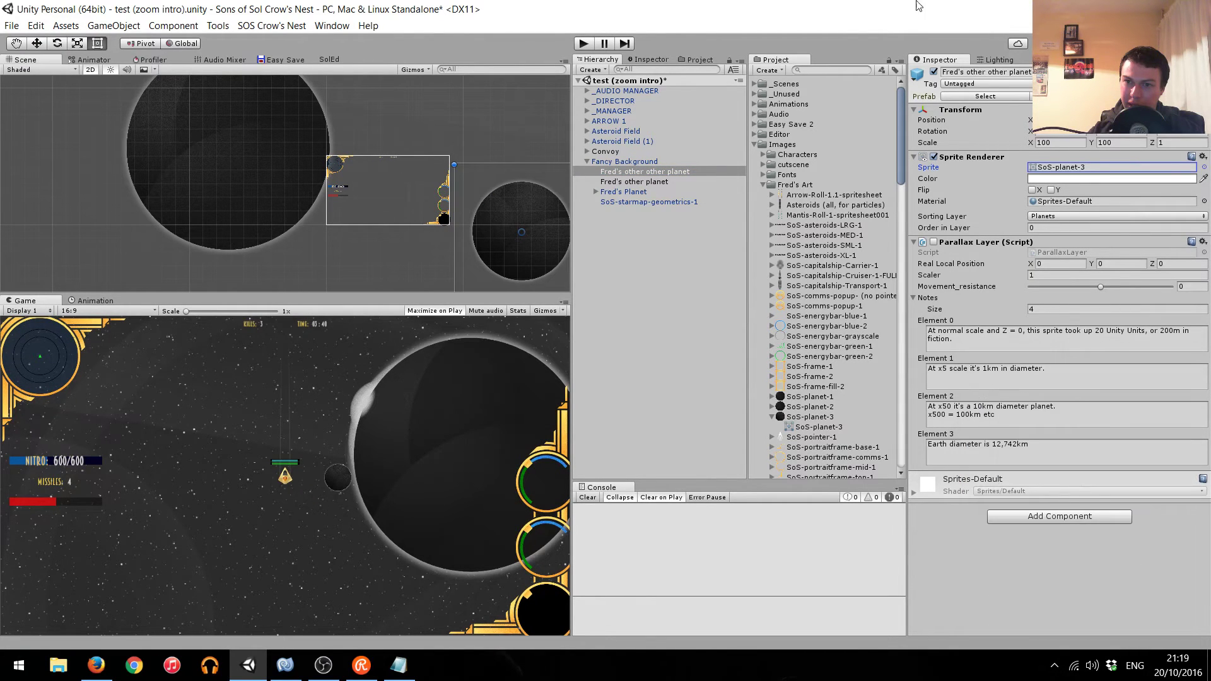
left_click(585, 44)
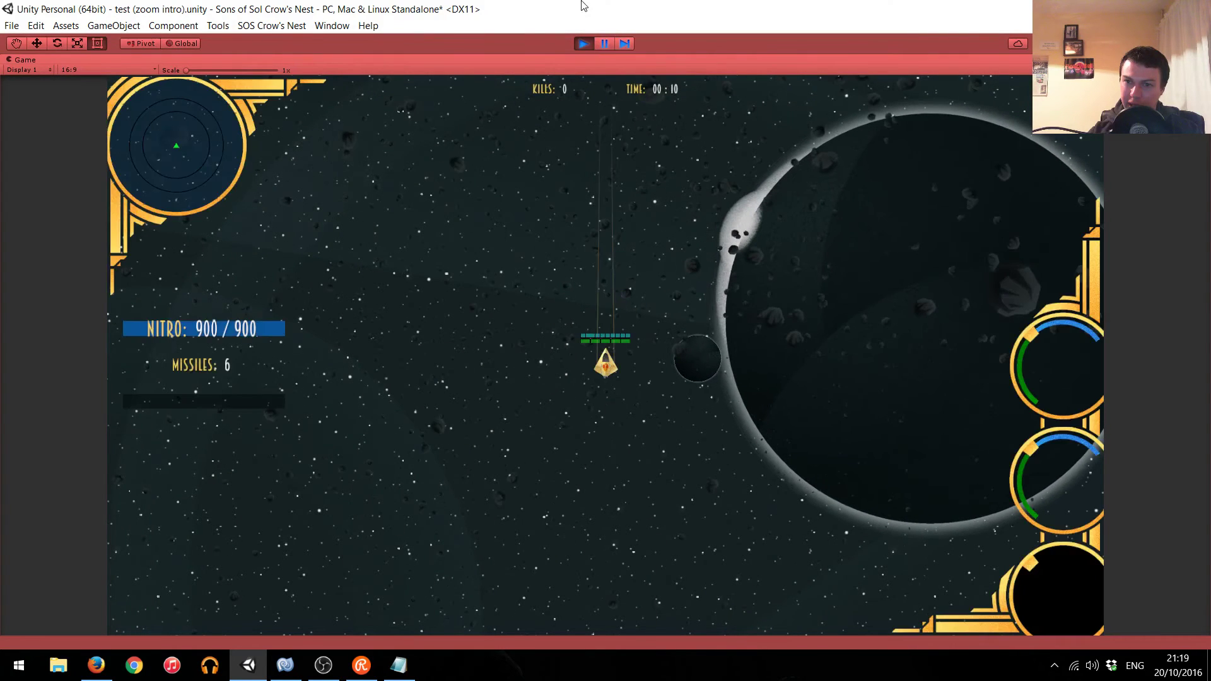
left_click(589, 44)
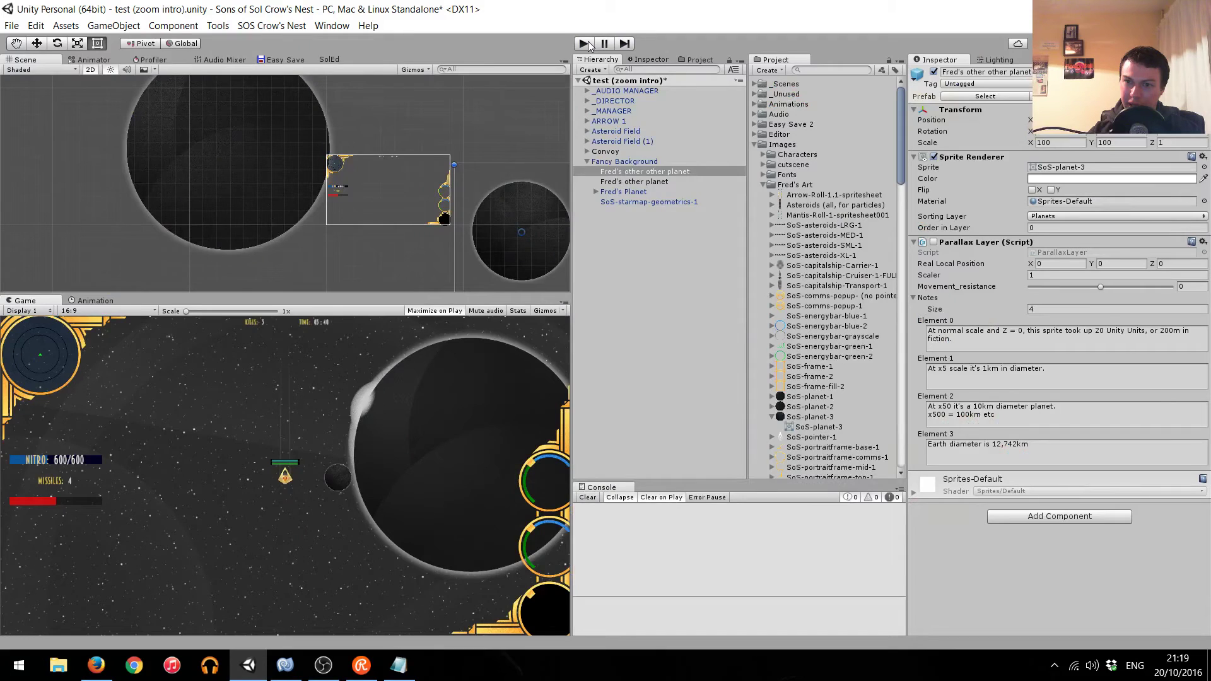
Replay the intro several times, including a restart from the pause menu, then save the scene.
left_click(586, 44)
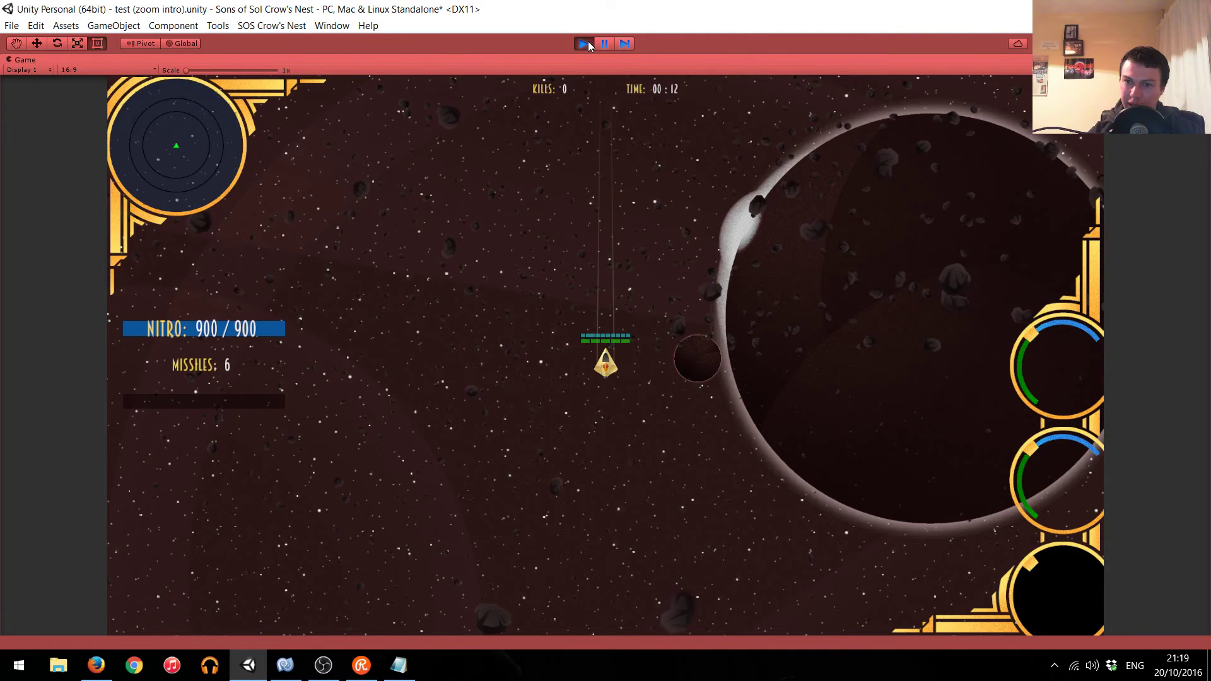
left_click(588, 41)
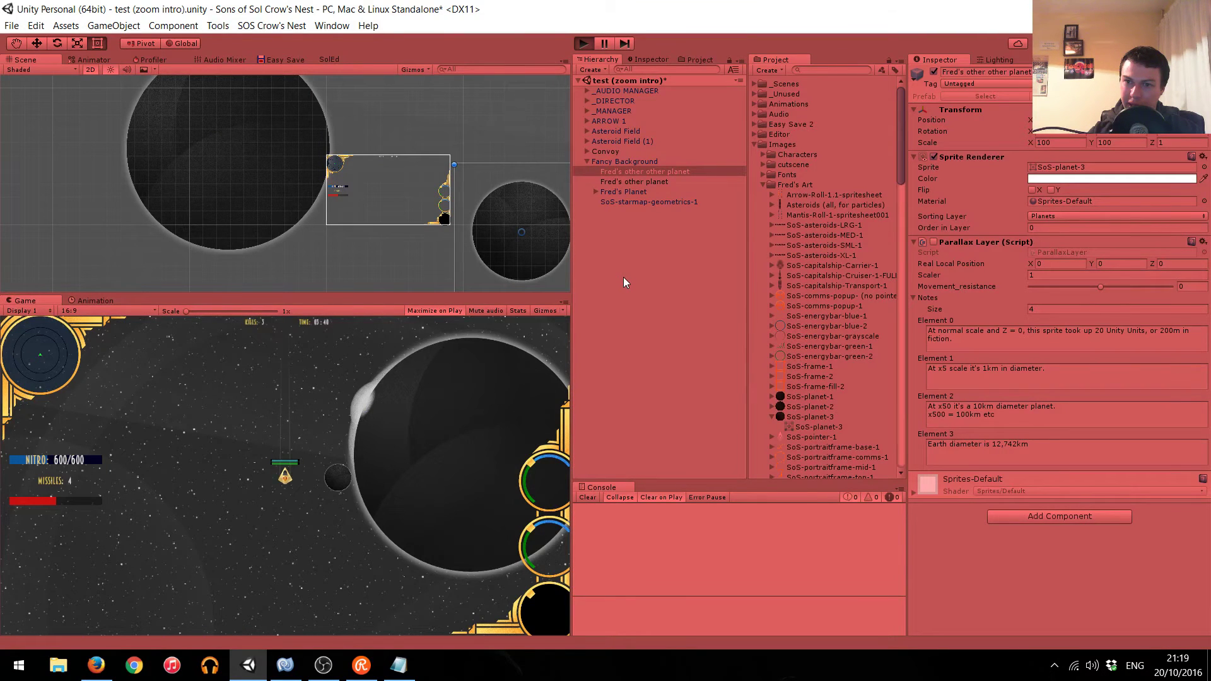
key("ctrl+p")
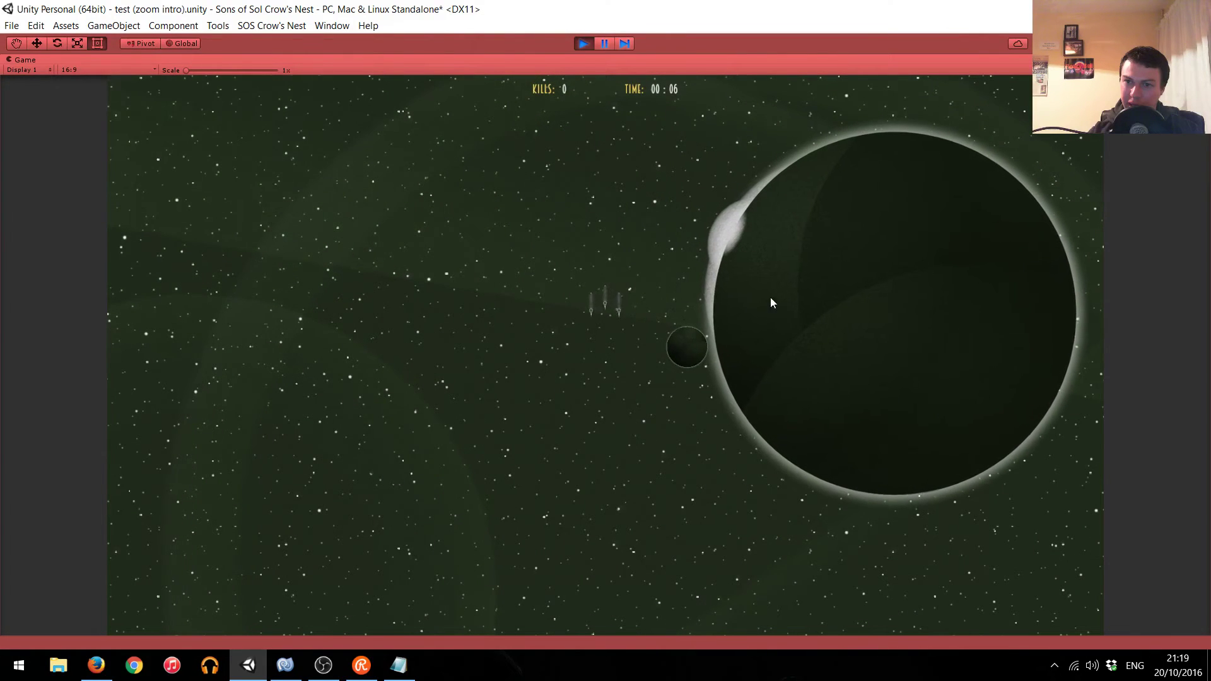
left_click(583, 44)
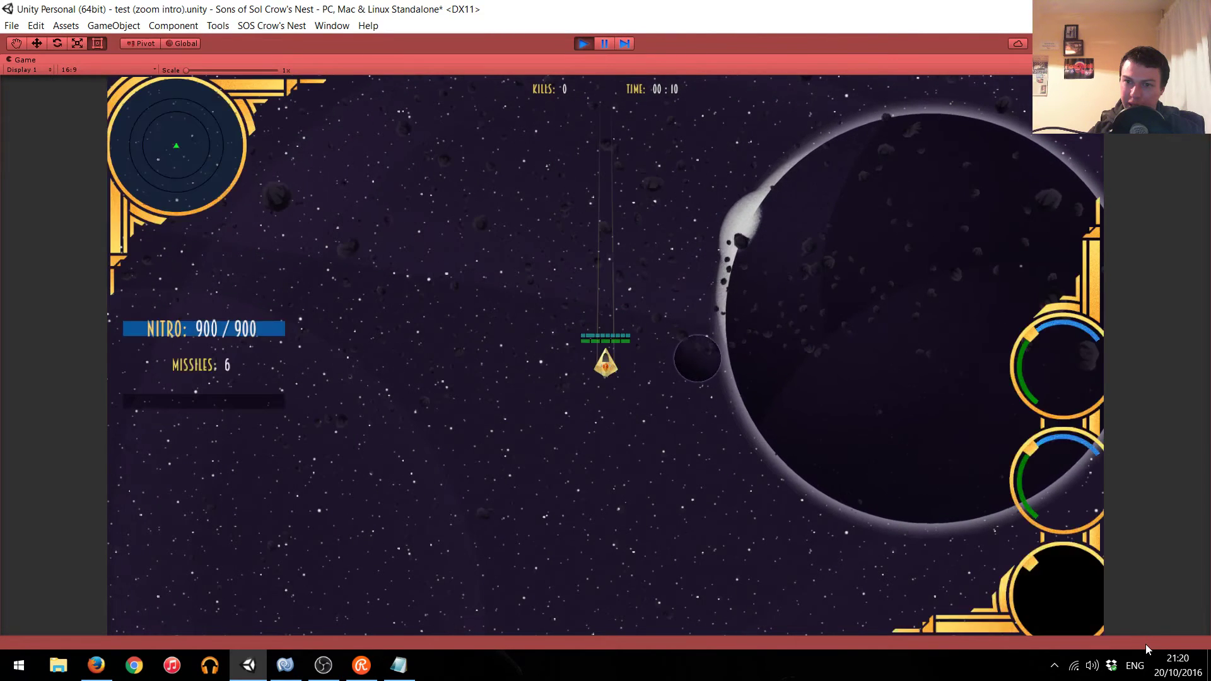
key("Escape")
key("Down")
key("Return")
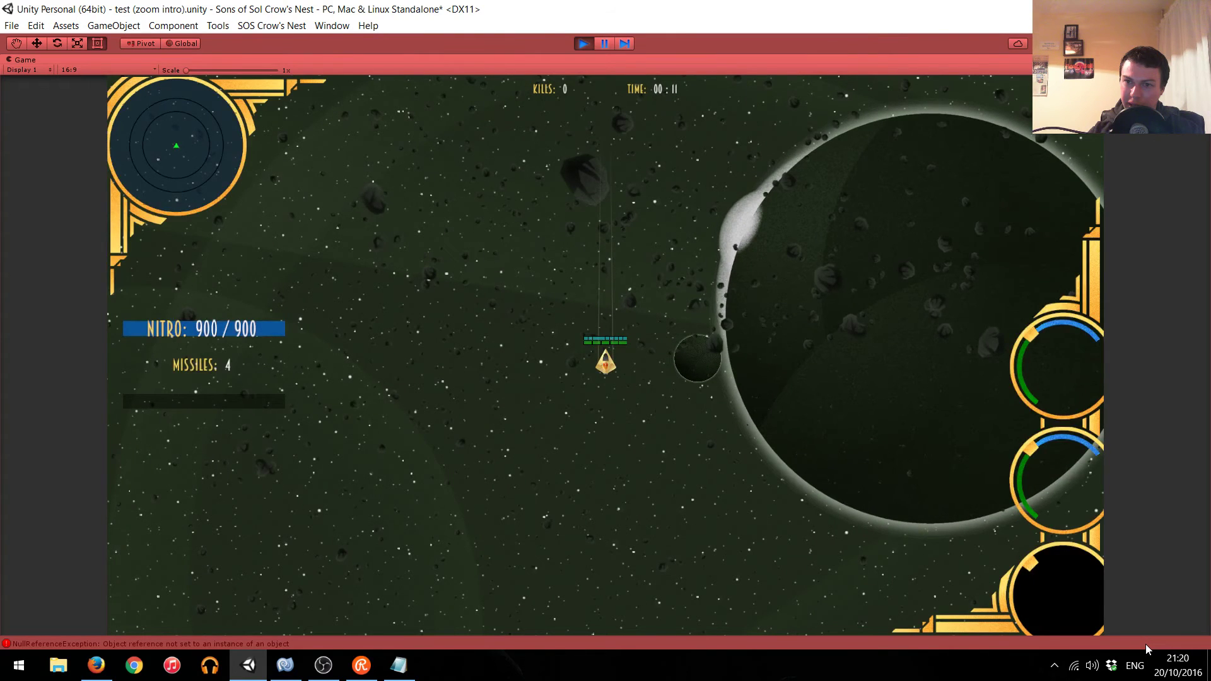
key("ctrl+p")
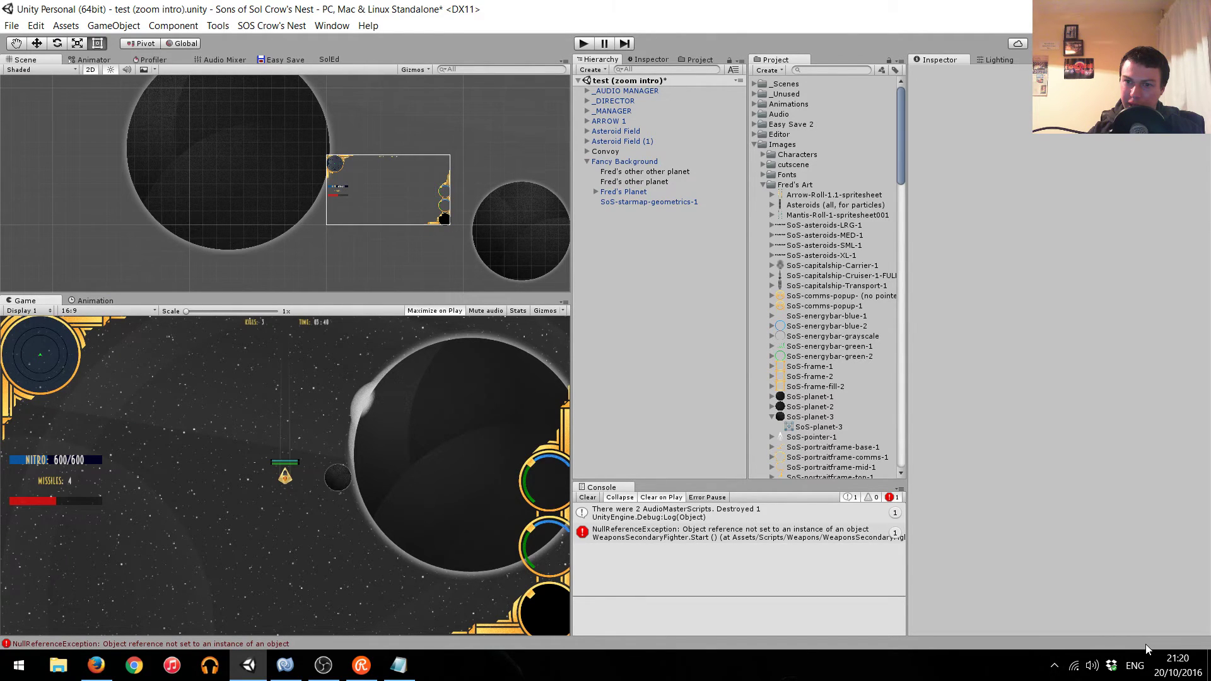
key("ctrl+s")
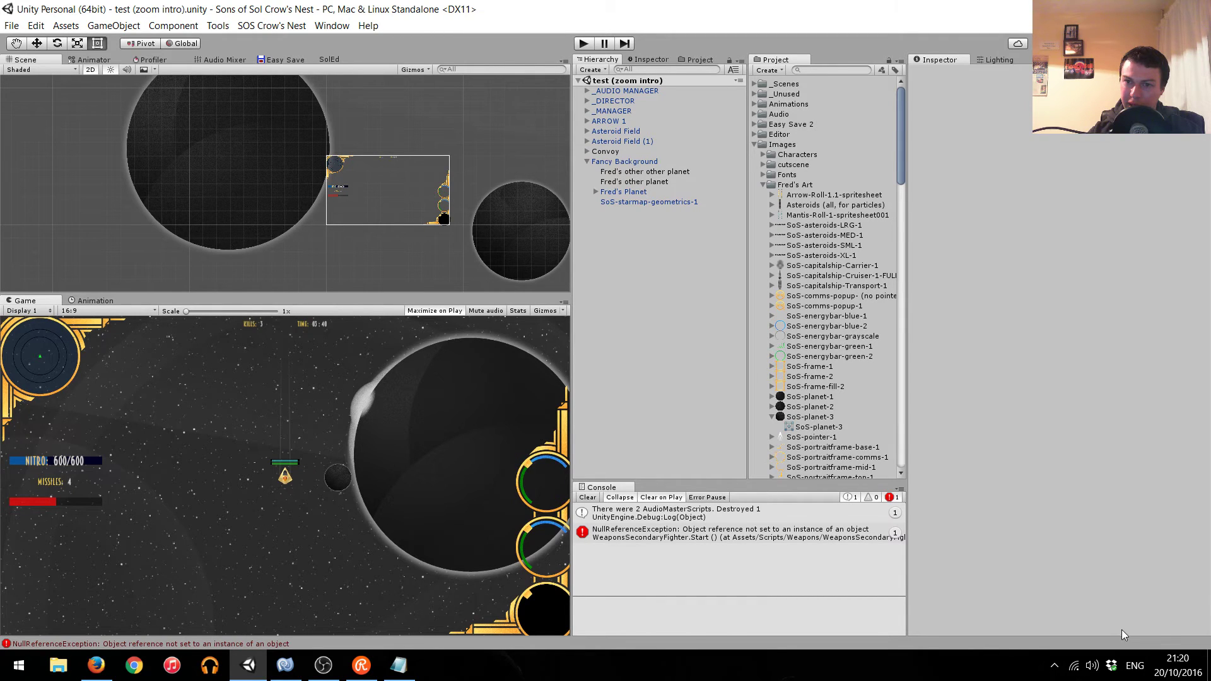
Check Firefox and chat, clear the Unity Console errors, and bring up Streaming Notes.txt.
left_click(99, 678)
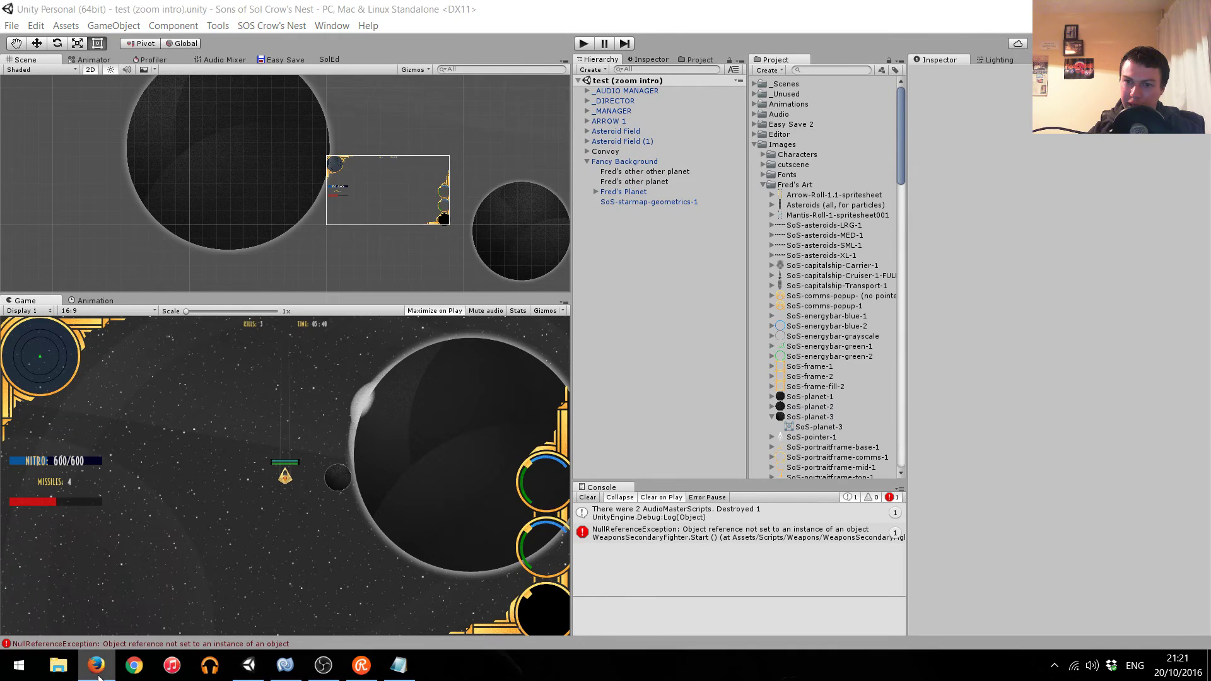
left_click(356, 677)
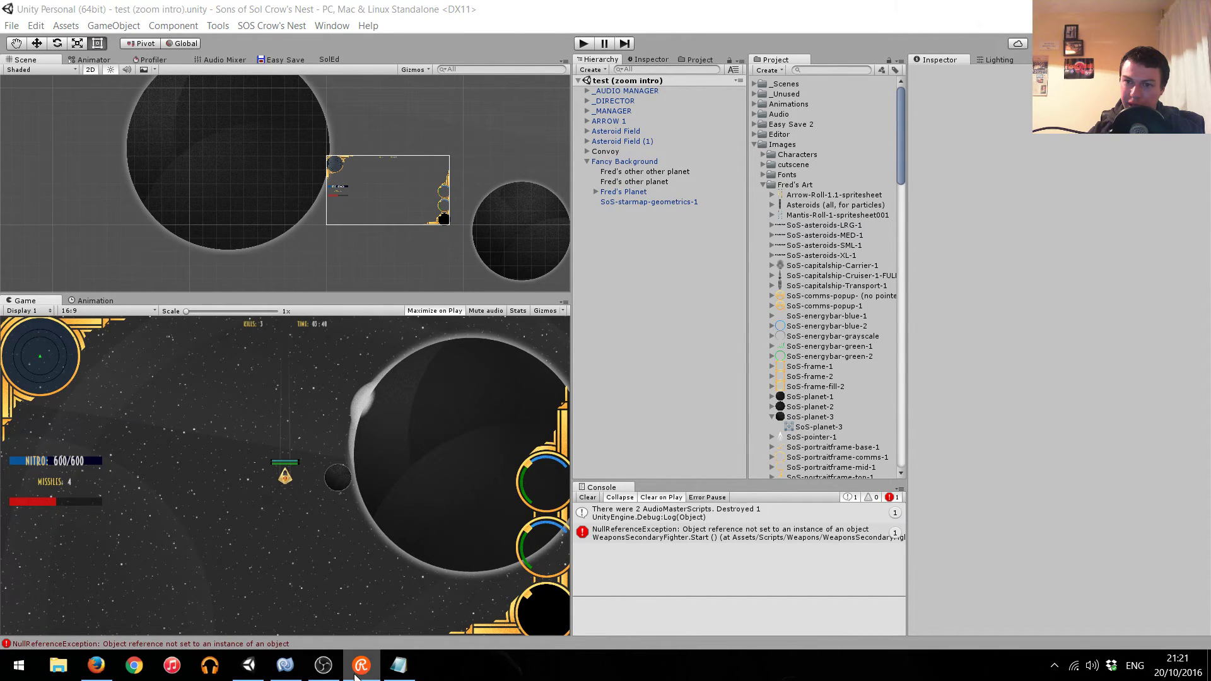
left_click(482, 506)
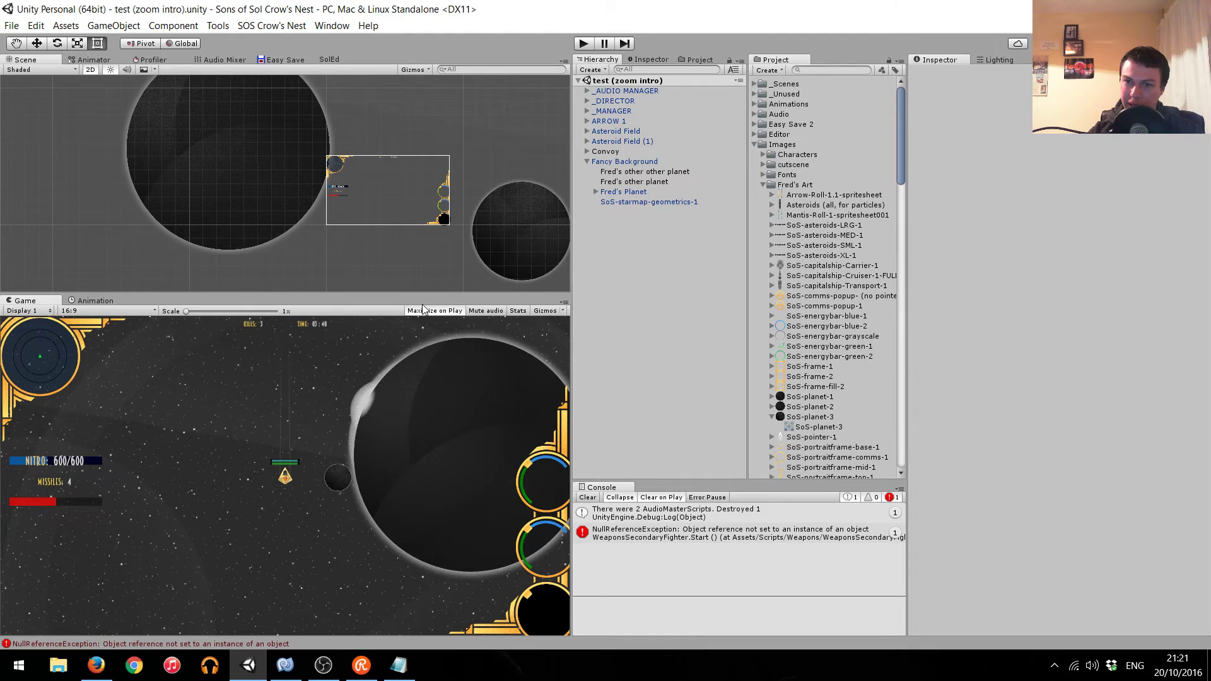
left_click(92, 671)
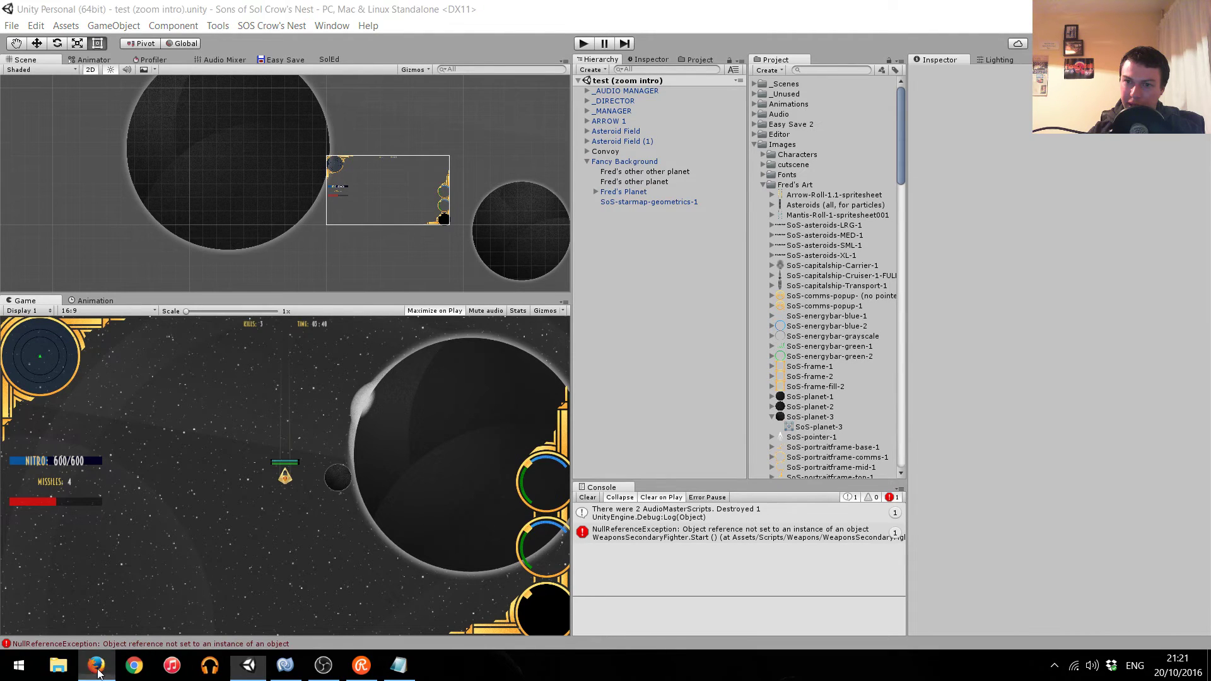
left_click(588, 498)
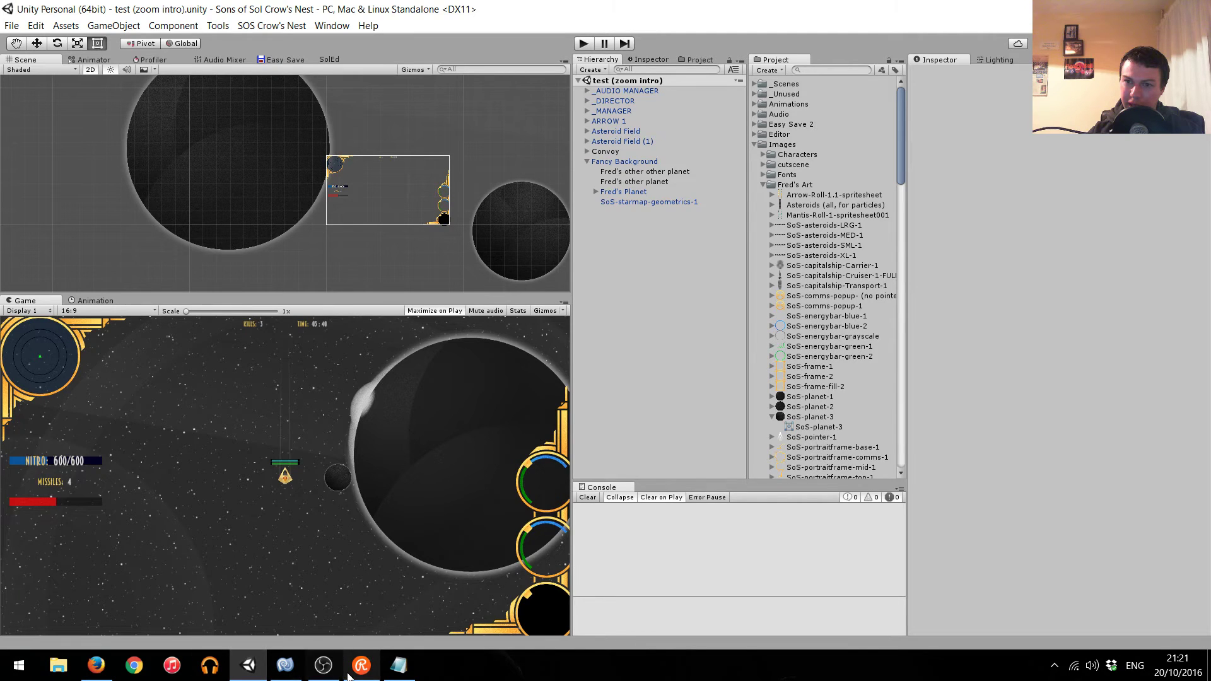
mouse_move(350, 676)
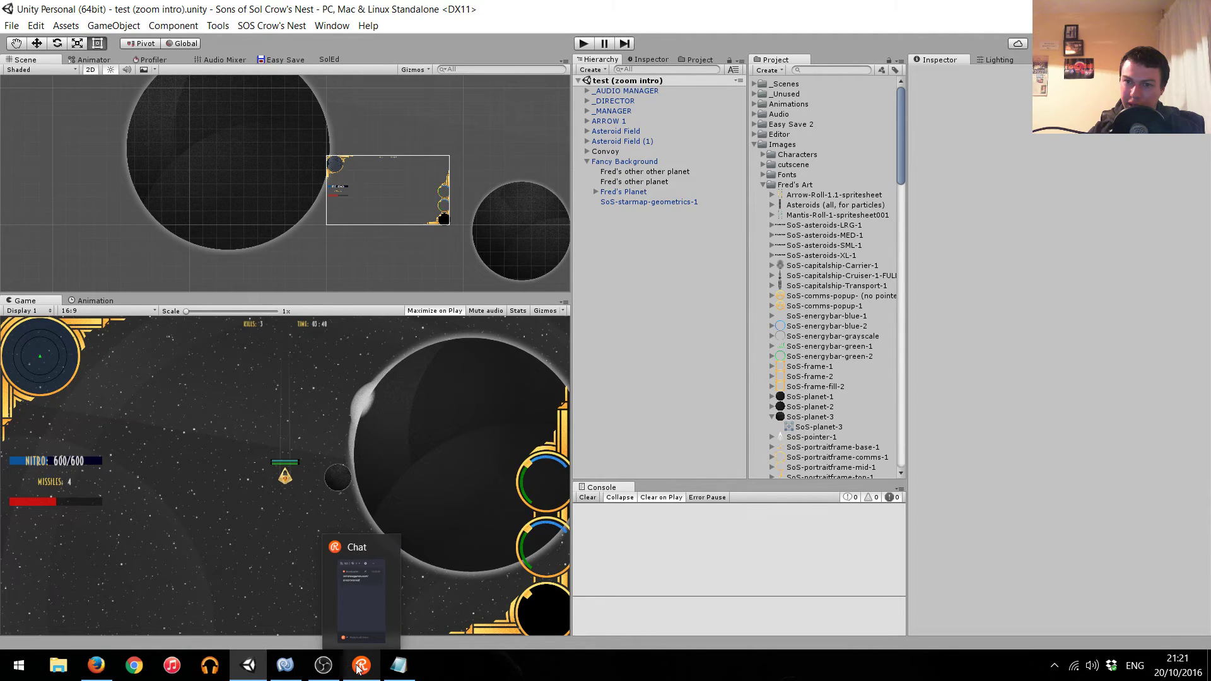
left_click(399, 665)
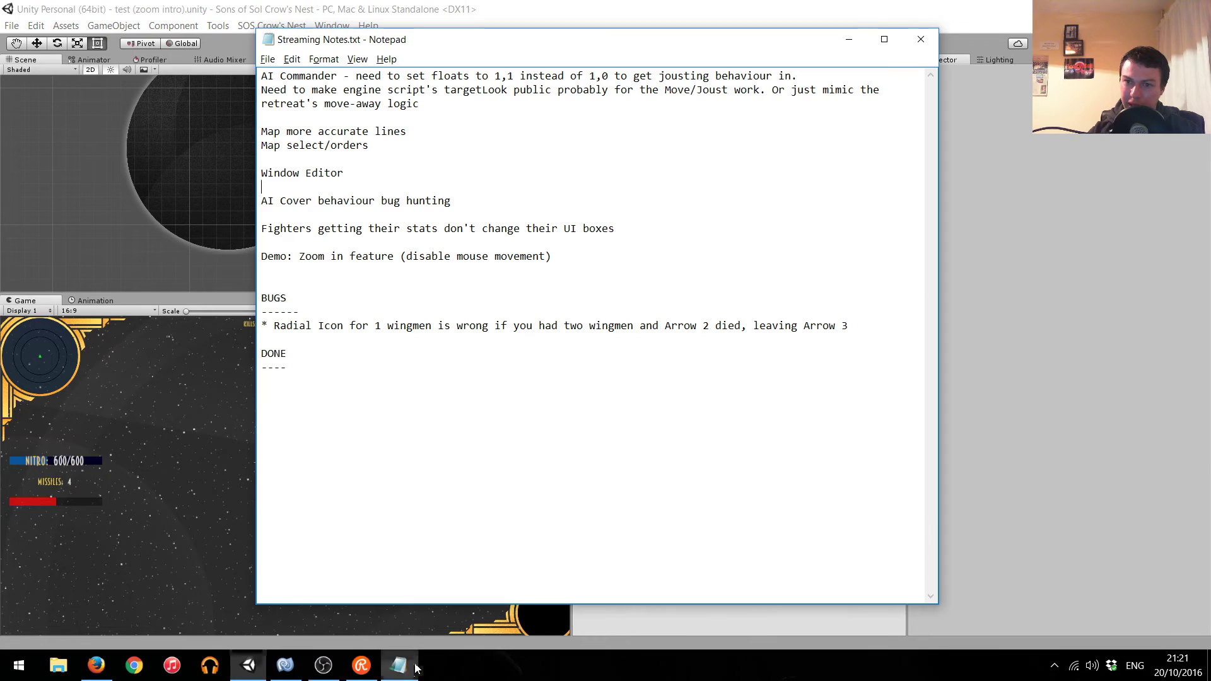
Delete the Zoom in demo, AI Cover behaviour bug hunting and Window Editor lines from Streaming Notes.txt.
left_click(556, 258, "shift")
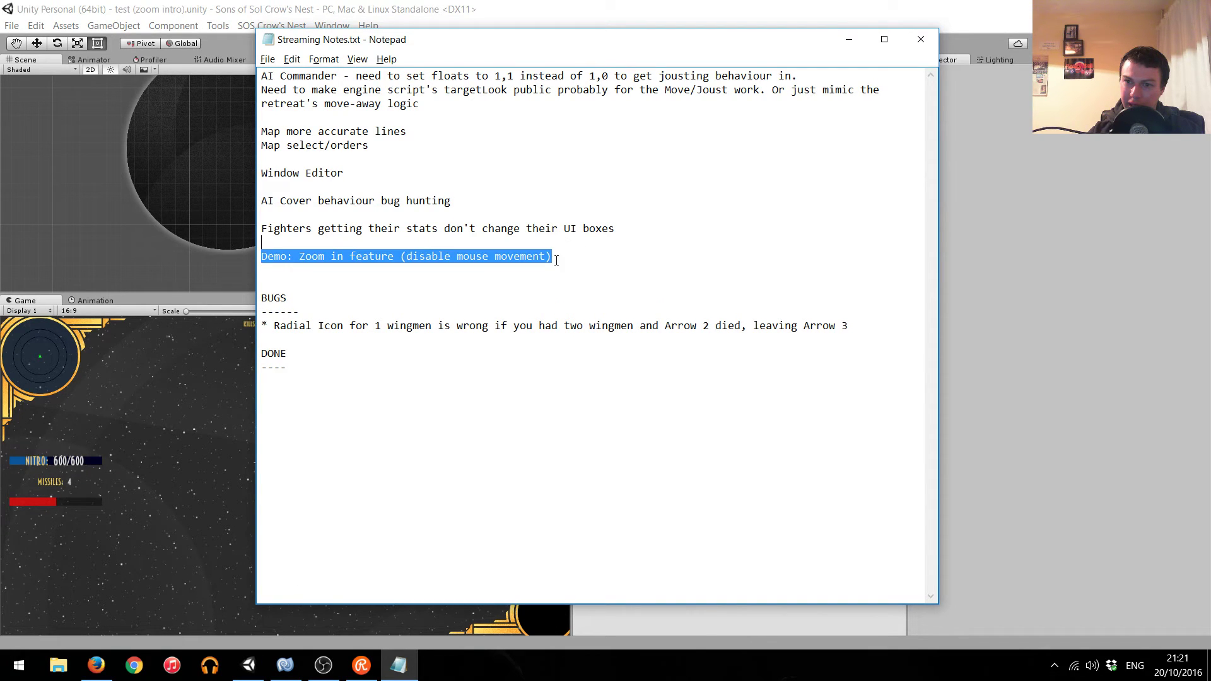
key("BackSpace")
key("BackSpace")
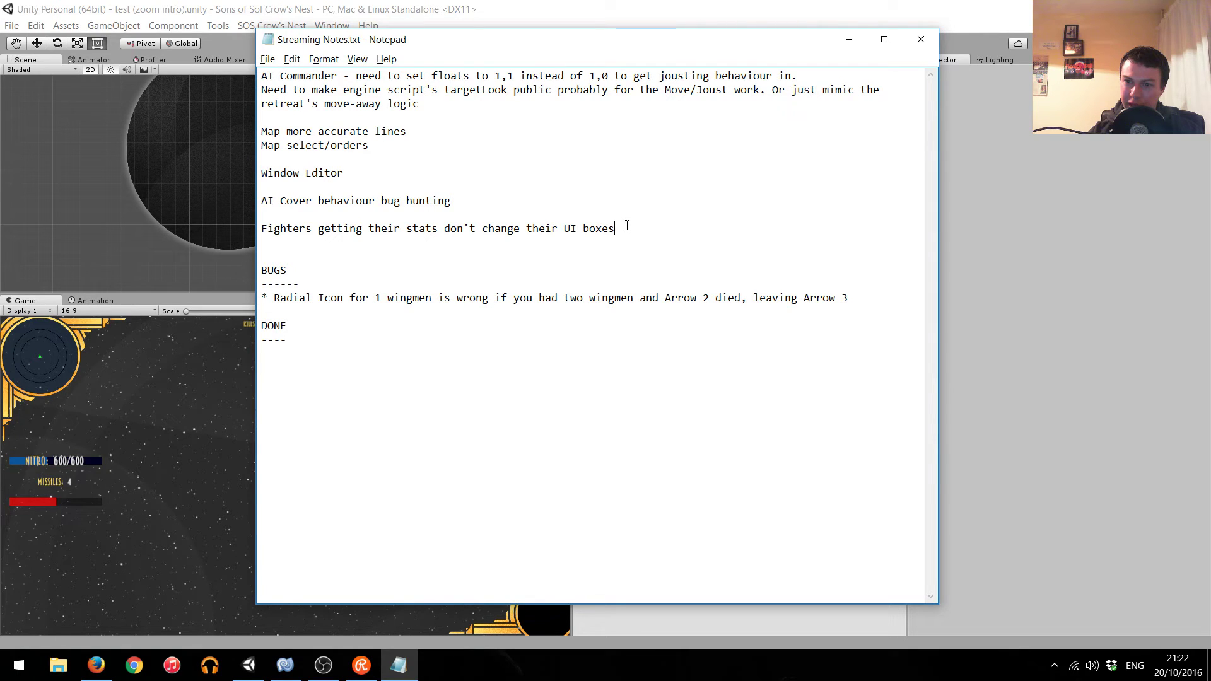
left_click(470, 200)
key("shift+Home")
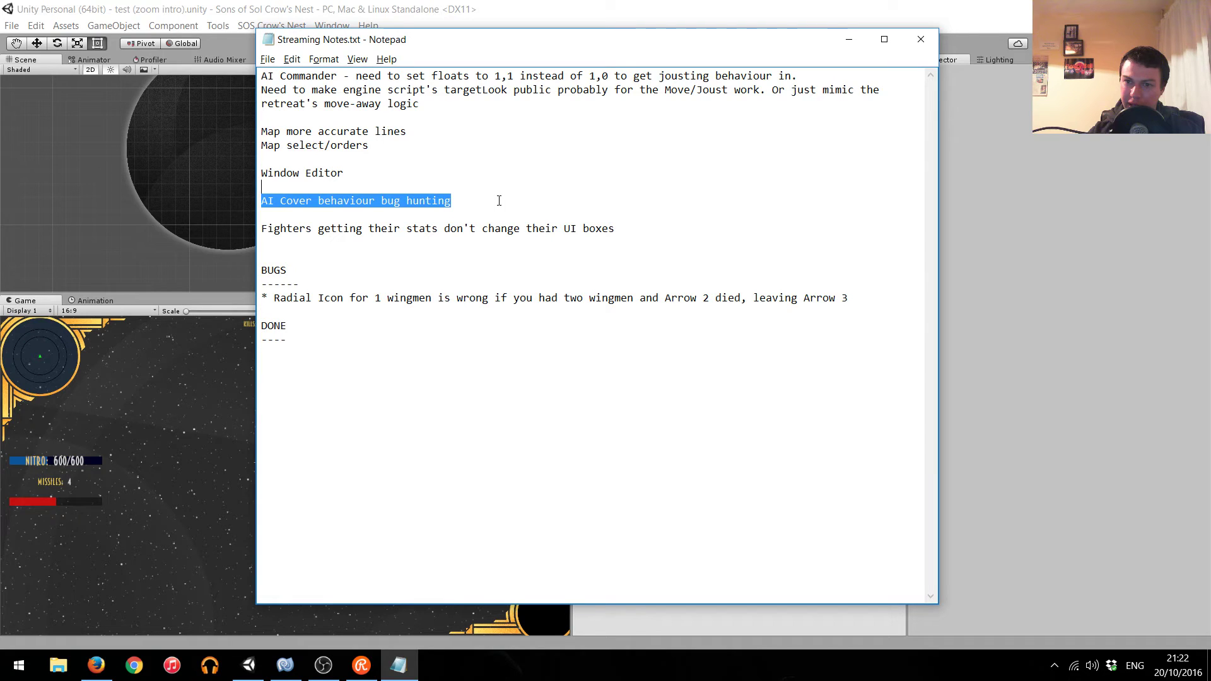
key("Delete")
key("Delete")
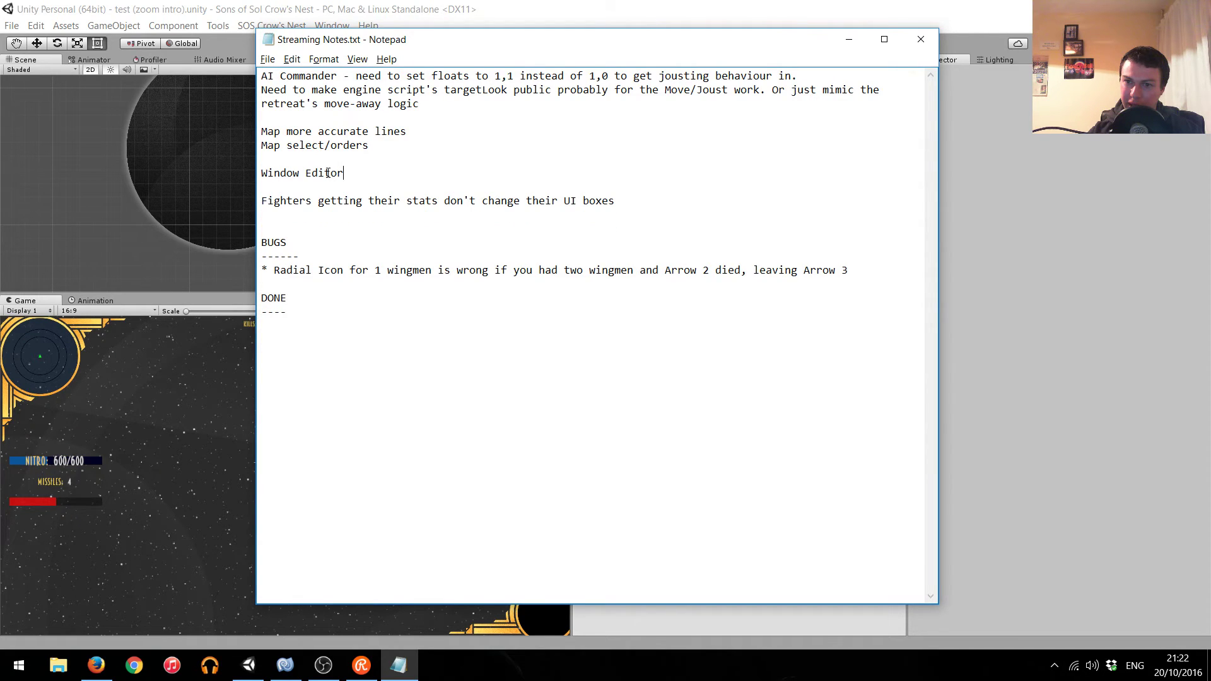
left_click_drag(354, 174, 401, 158)
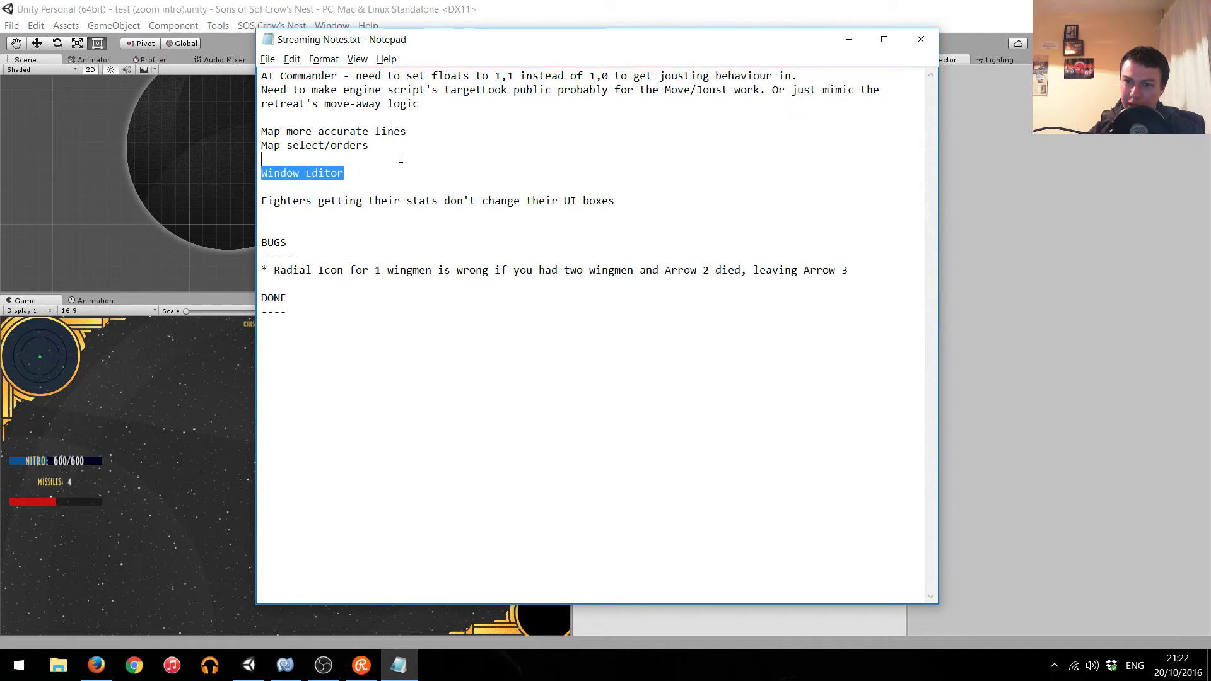
key("BackSpace")
key("BackSpace")
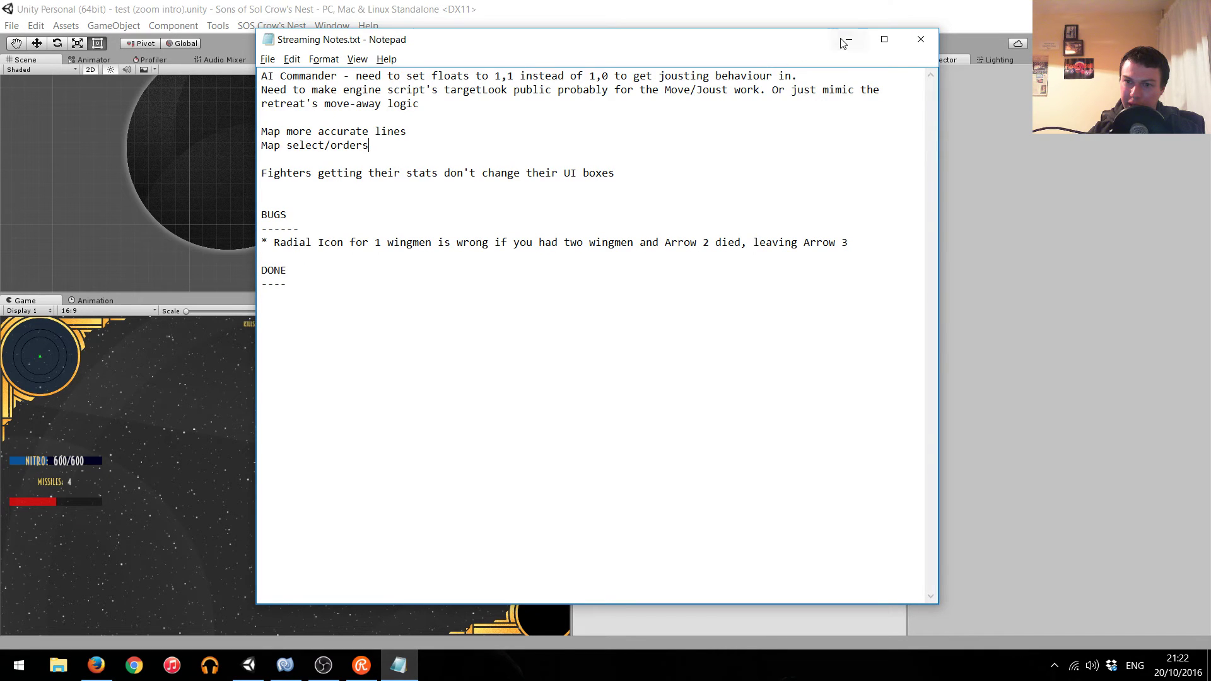
left_click(845, 41)
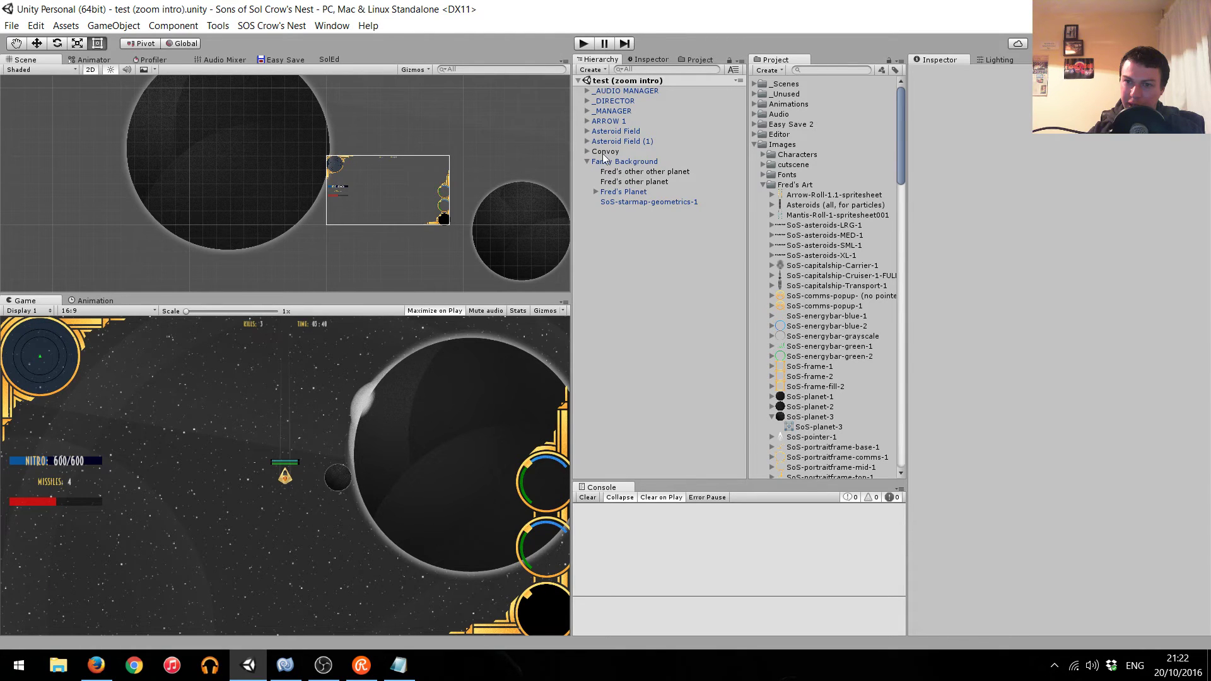
Open the test scene from _Scenes and select Arrow 2, Arrow 3 and Mantis Fighter.
left_click(756, 84)
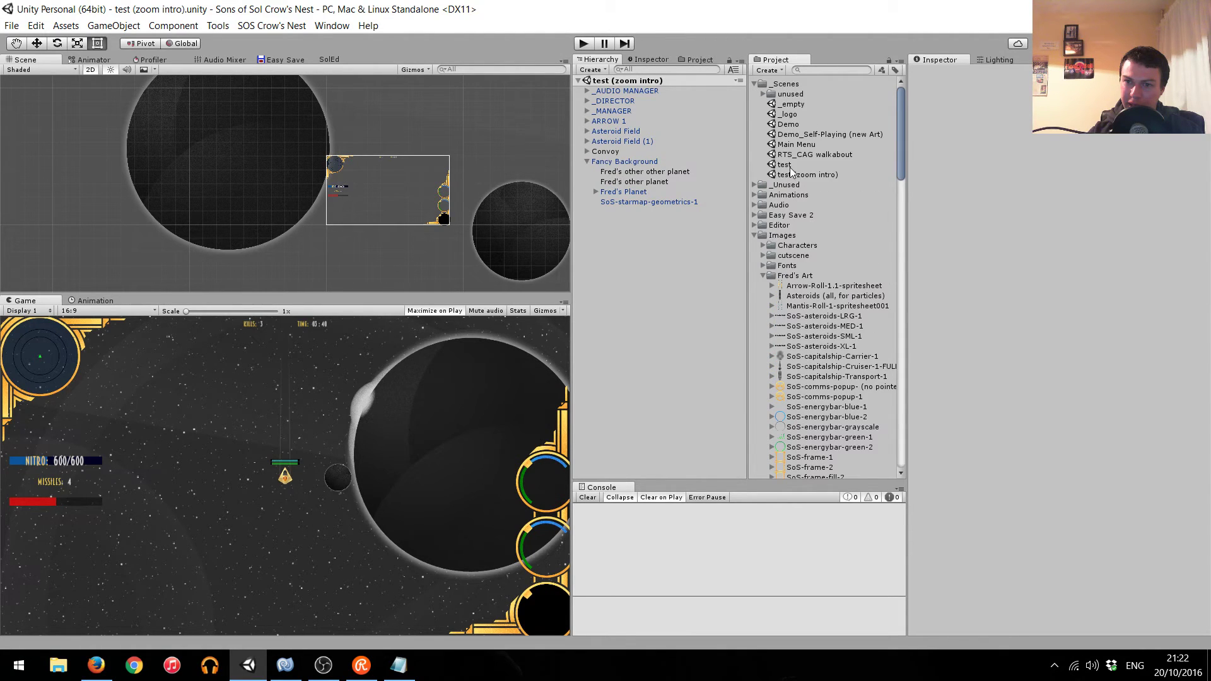
left_click(782, 164)
double_click(782, 164)
left_click(603, 142)
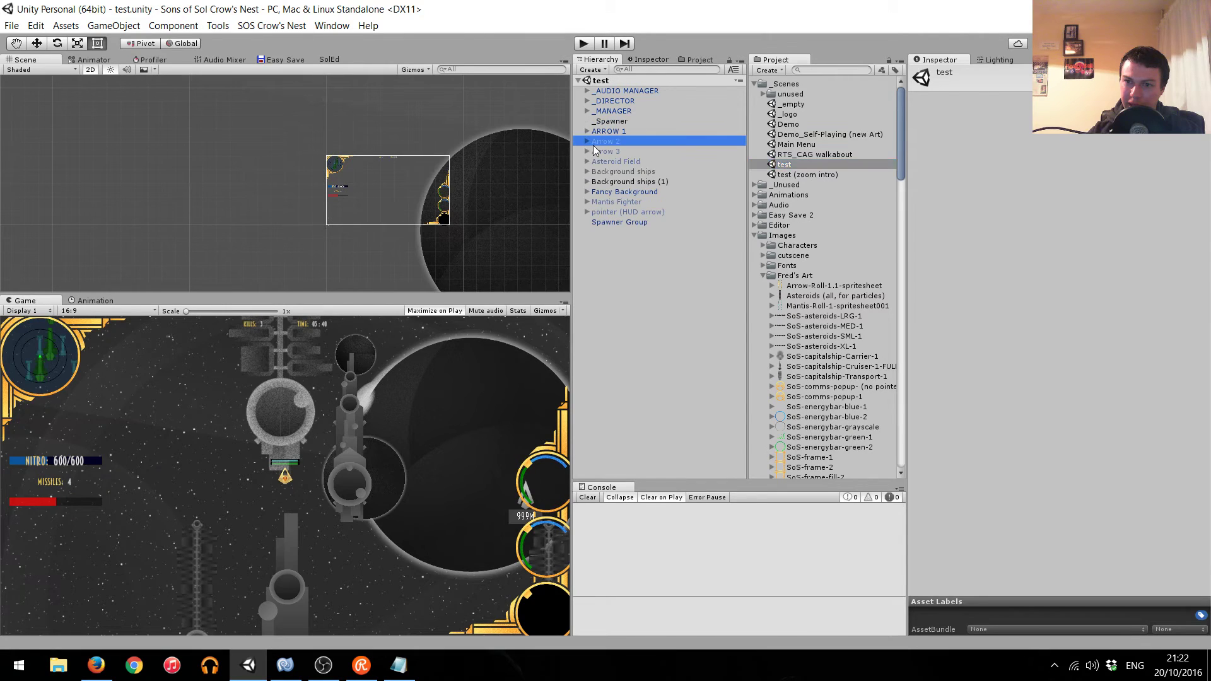
left_click(606, 152, "ctrl")
left_click(616, 202, "ctrl")
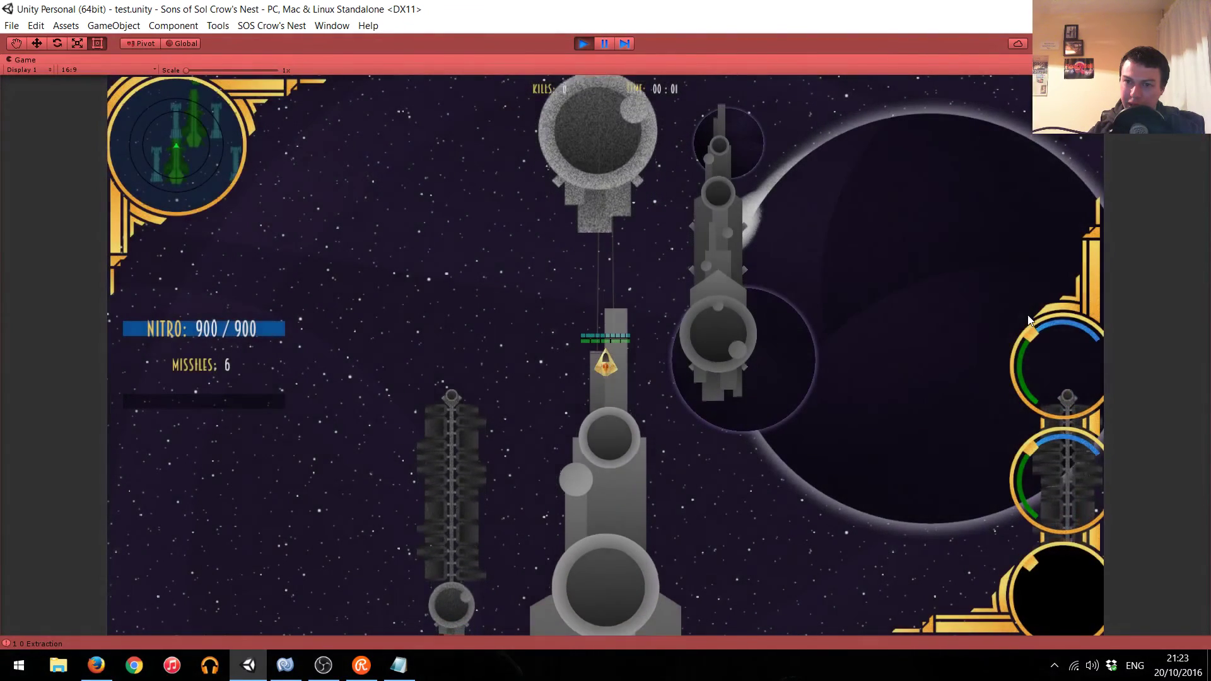
Play-test the test scene, stop it, and view the SolEd Fighters stats table.
key("ctrl+p")
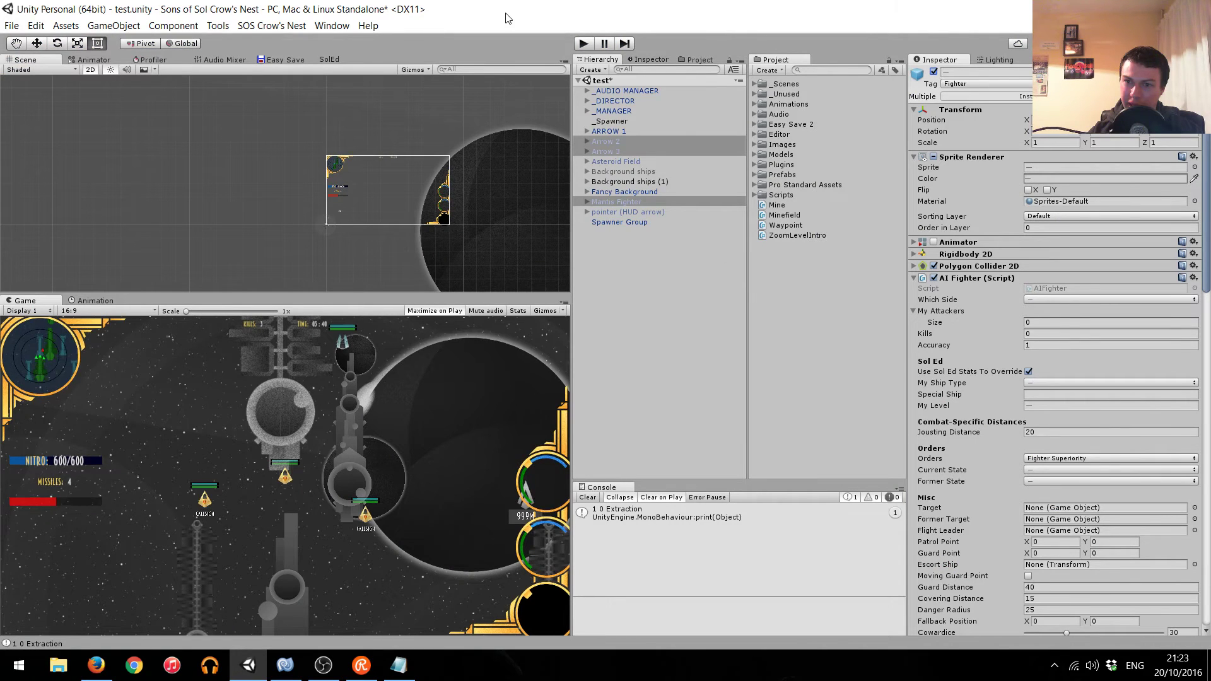
left_click(581, 45)
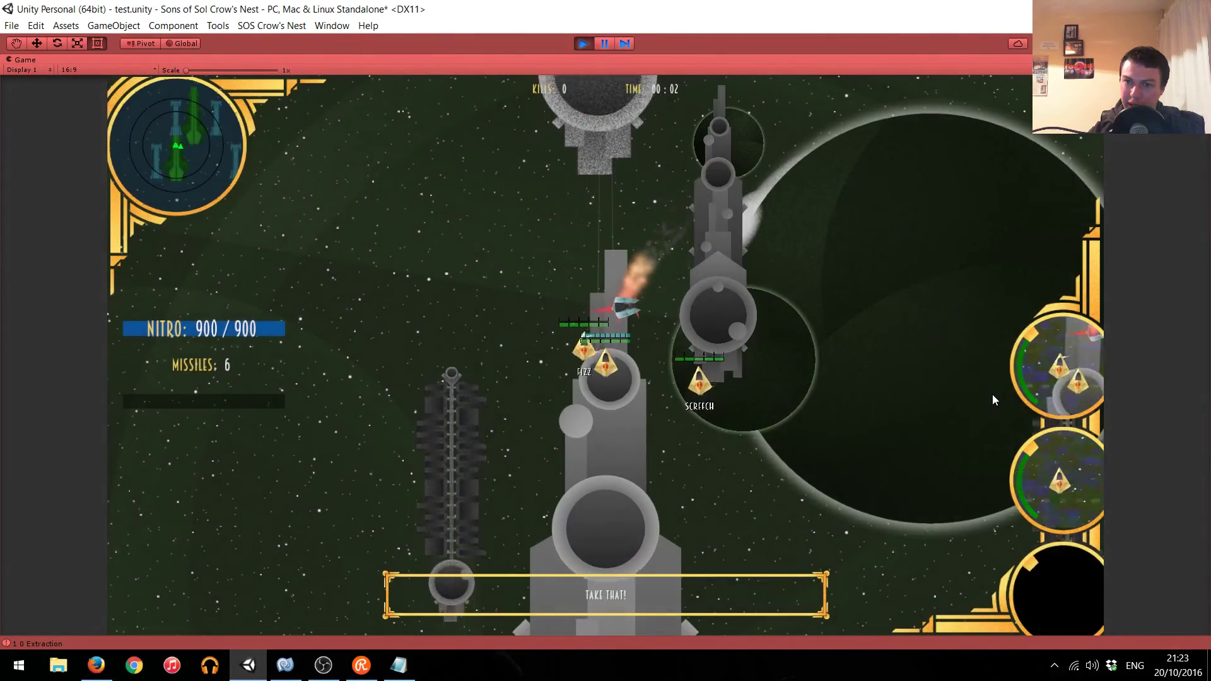
left_click(583, 44)
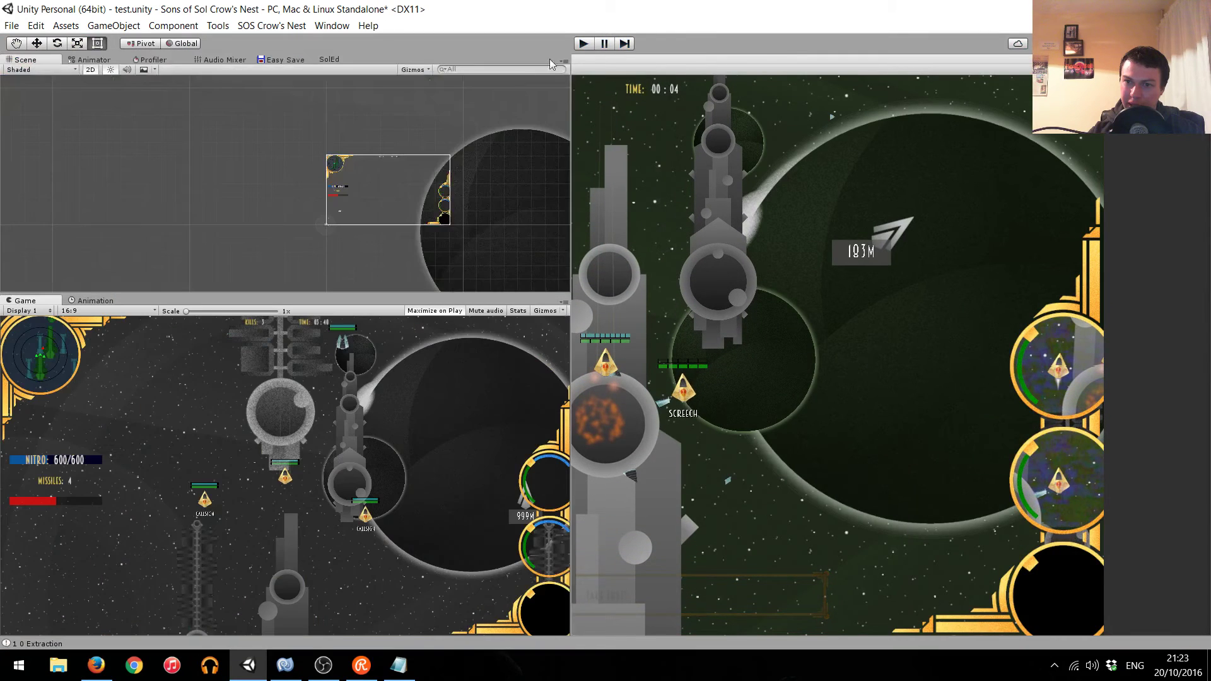
left_click(336, 59)
Set Mantis Fighter's Special Ship to 'example' in the Inspector.
scroll(517, 284, "down", 1)
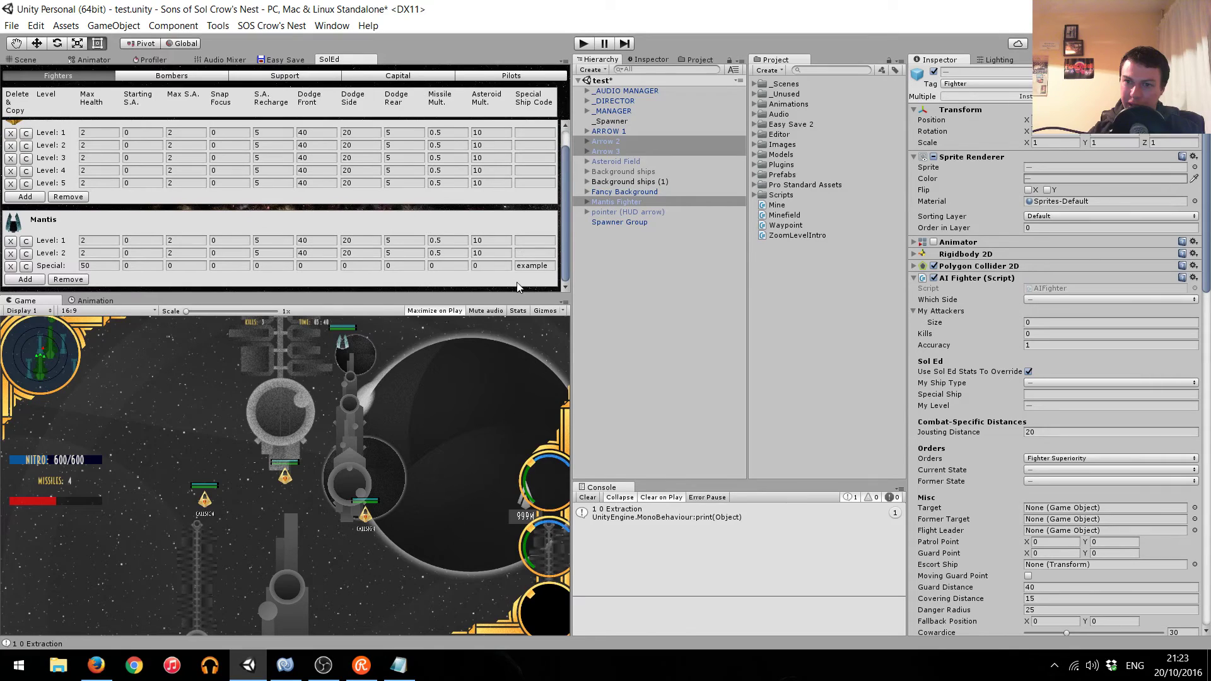
left_click(40, 58)
left_click(624, 192)
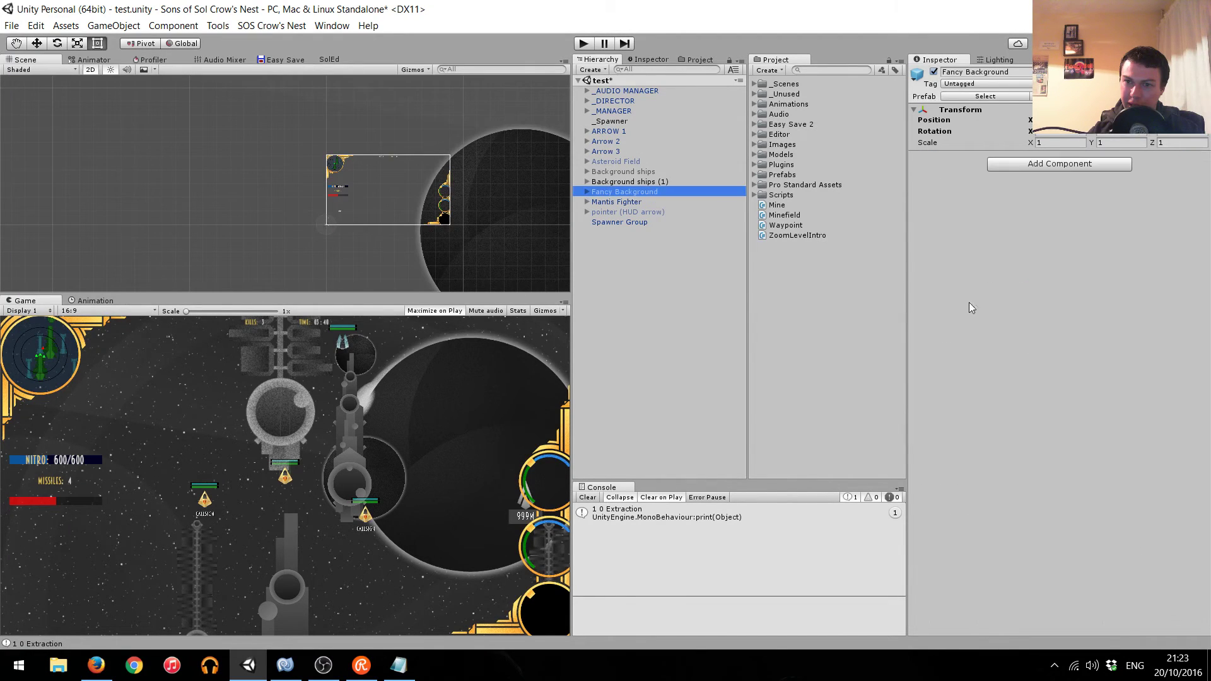
key("Down")
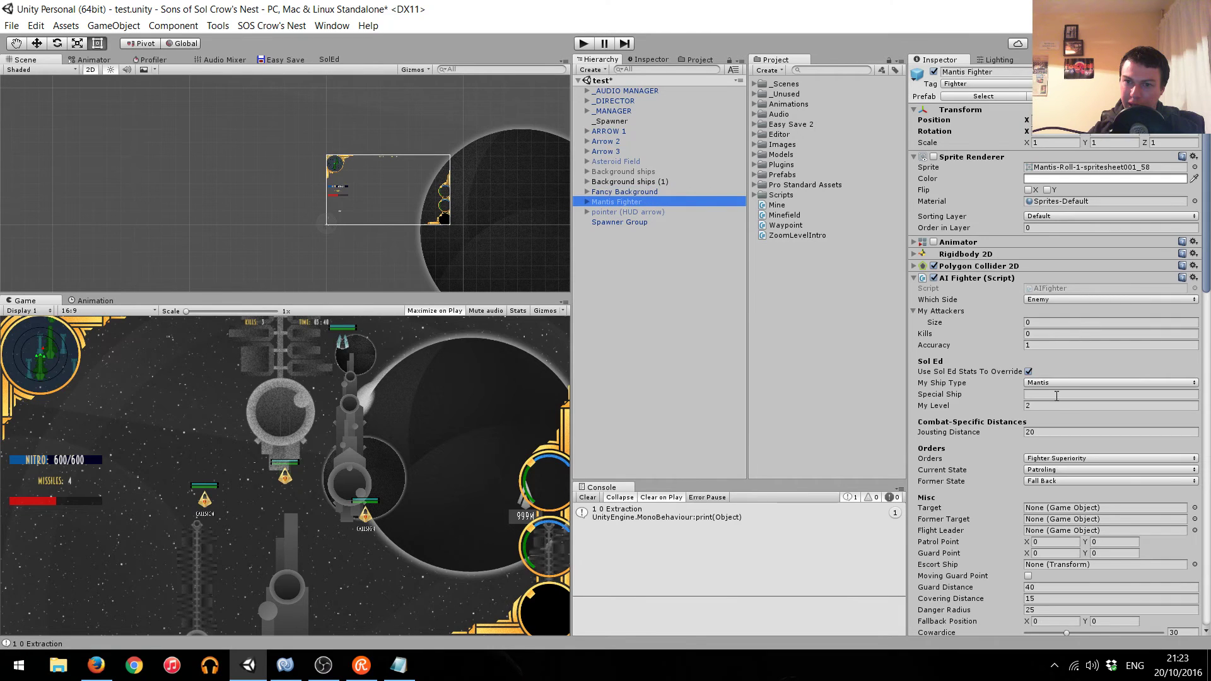
left_click(1053, 396)
type("example")
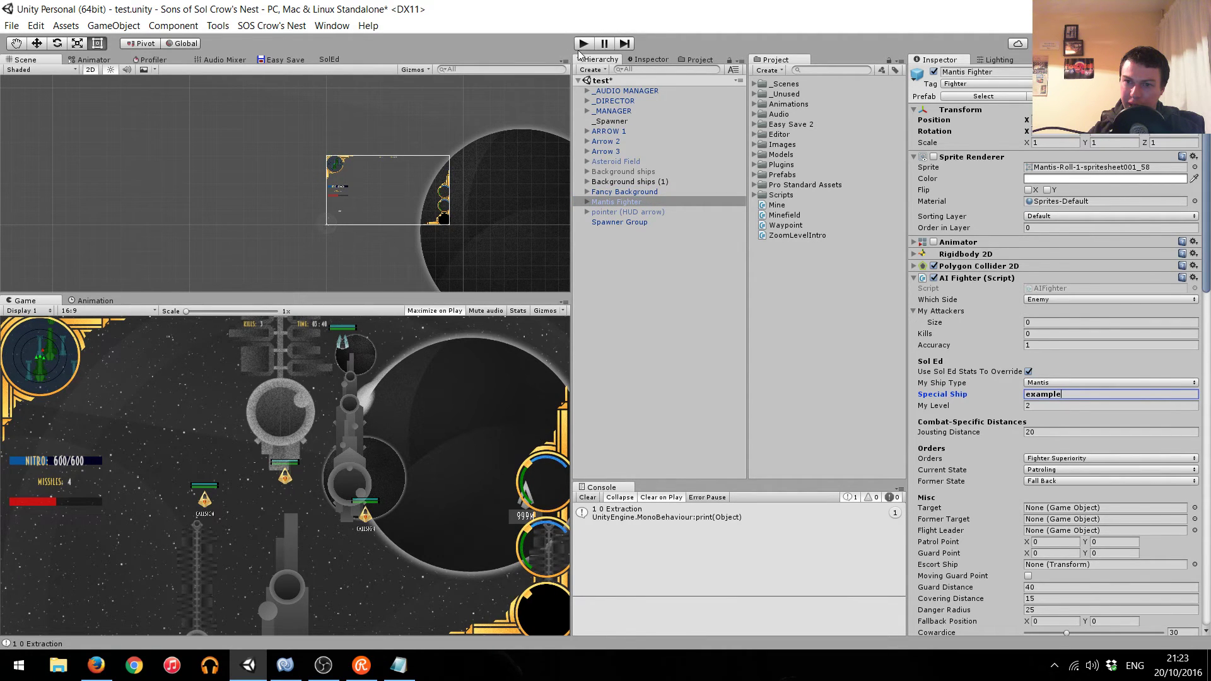
Play-test the scene with the example special ship, then save the test scene.
left_click(581, 45)
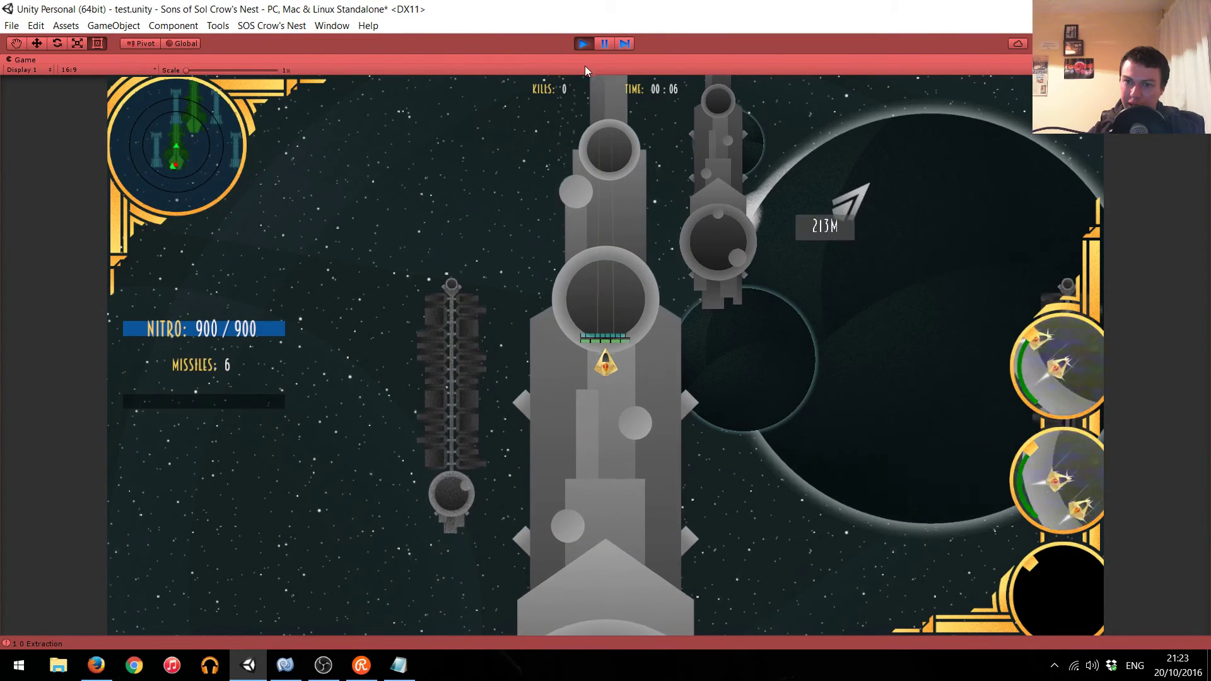
left_click(585, 45)
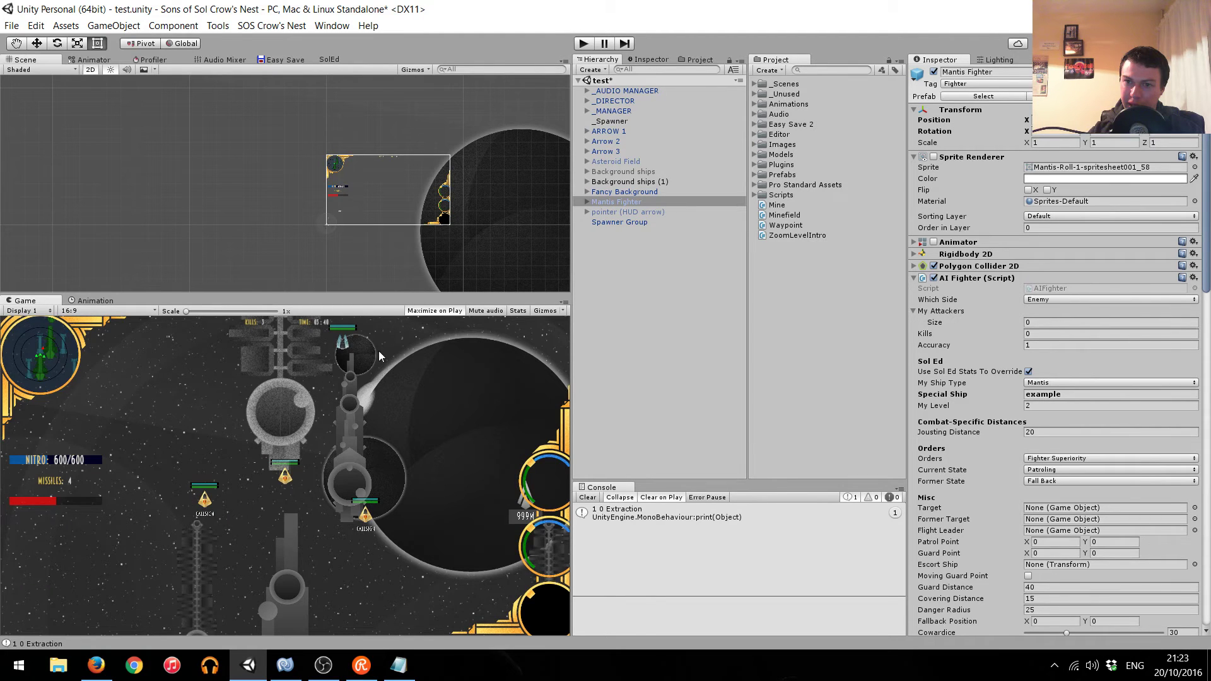
key("ctrl+s")
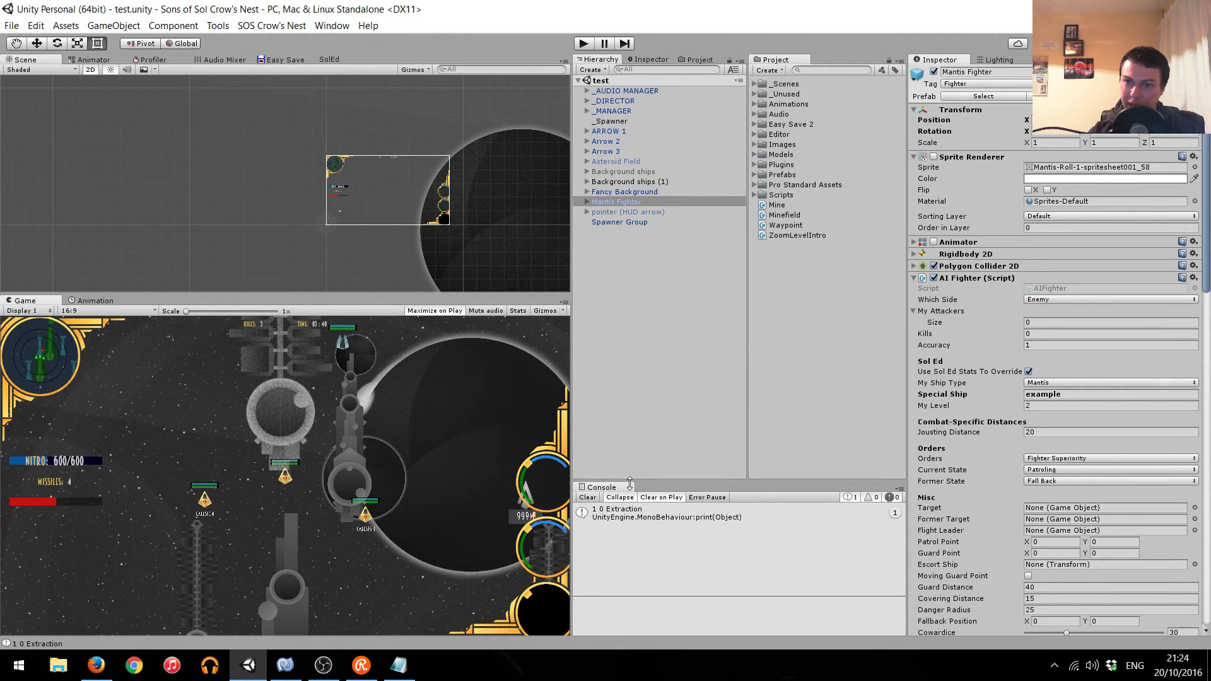
Clear the old Extraction message from the Console, glance at Streaming Notes.txt in Notepad, then minimize it.
left_click(588, 497)
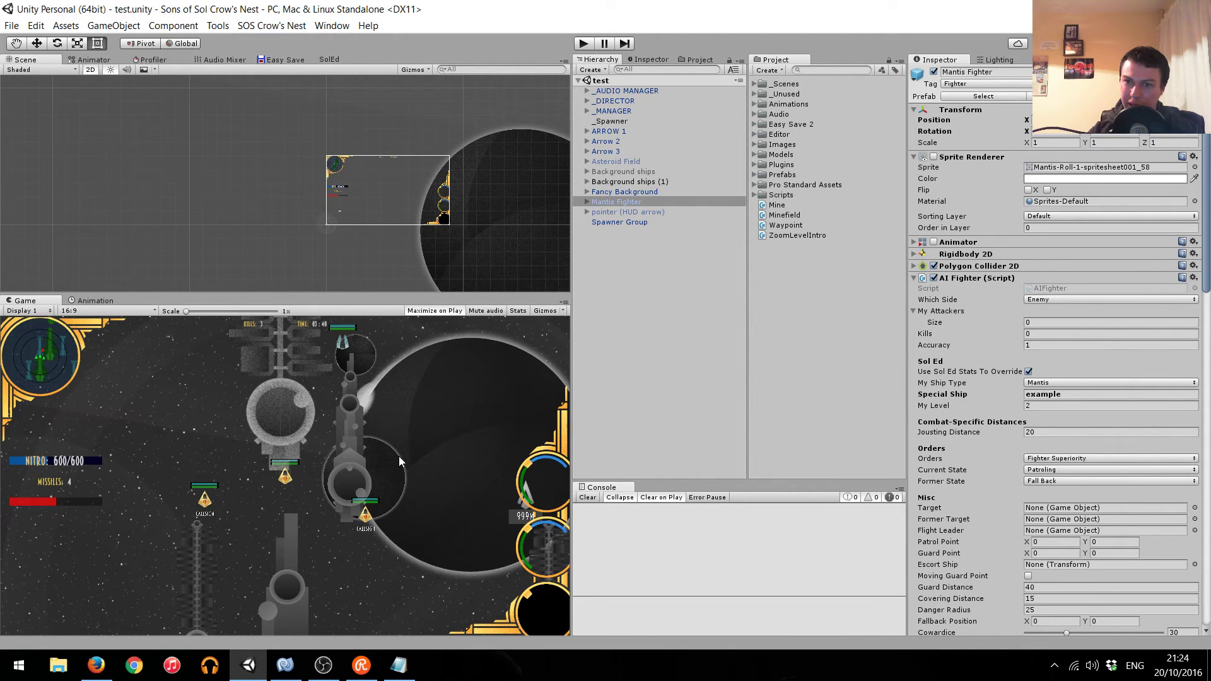
left_click(399, 666)
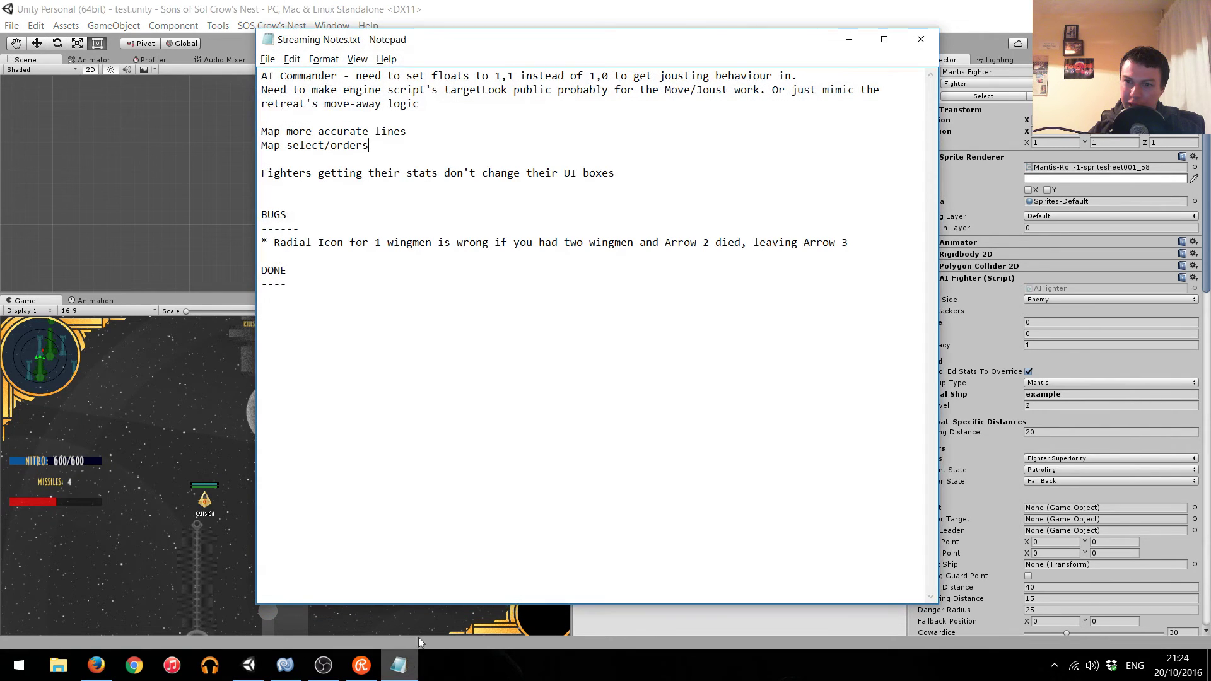
left_click(379, 145)
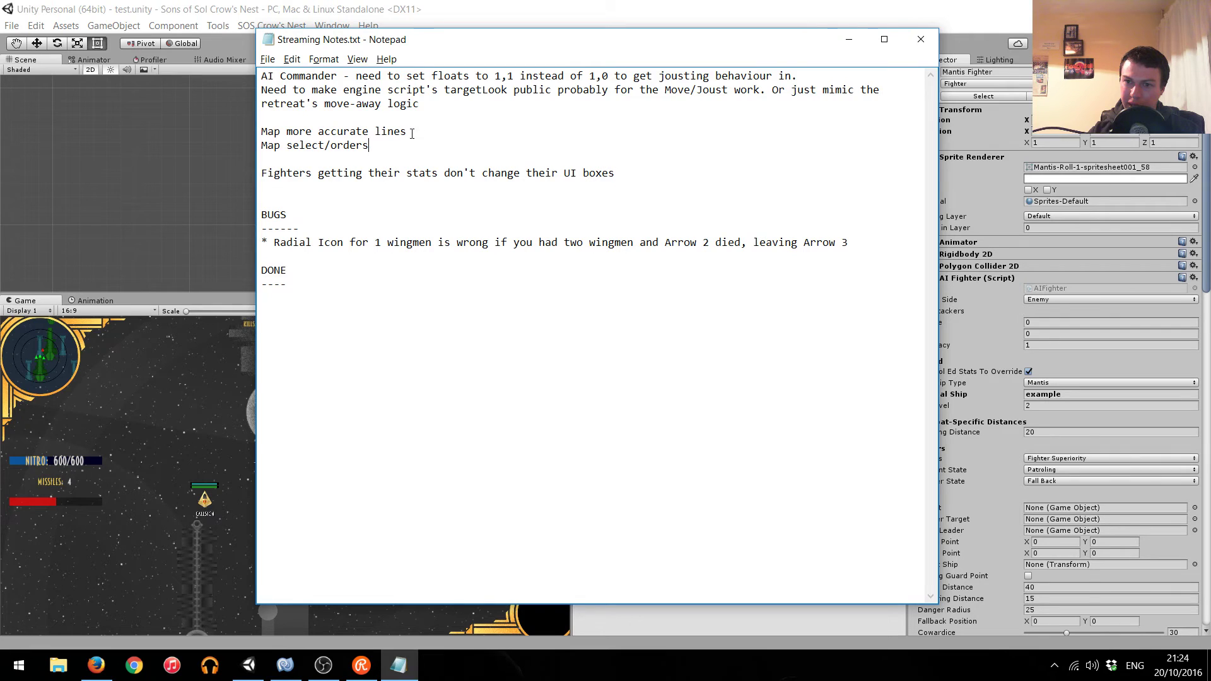
left_click(850, 39)
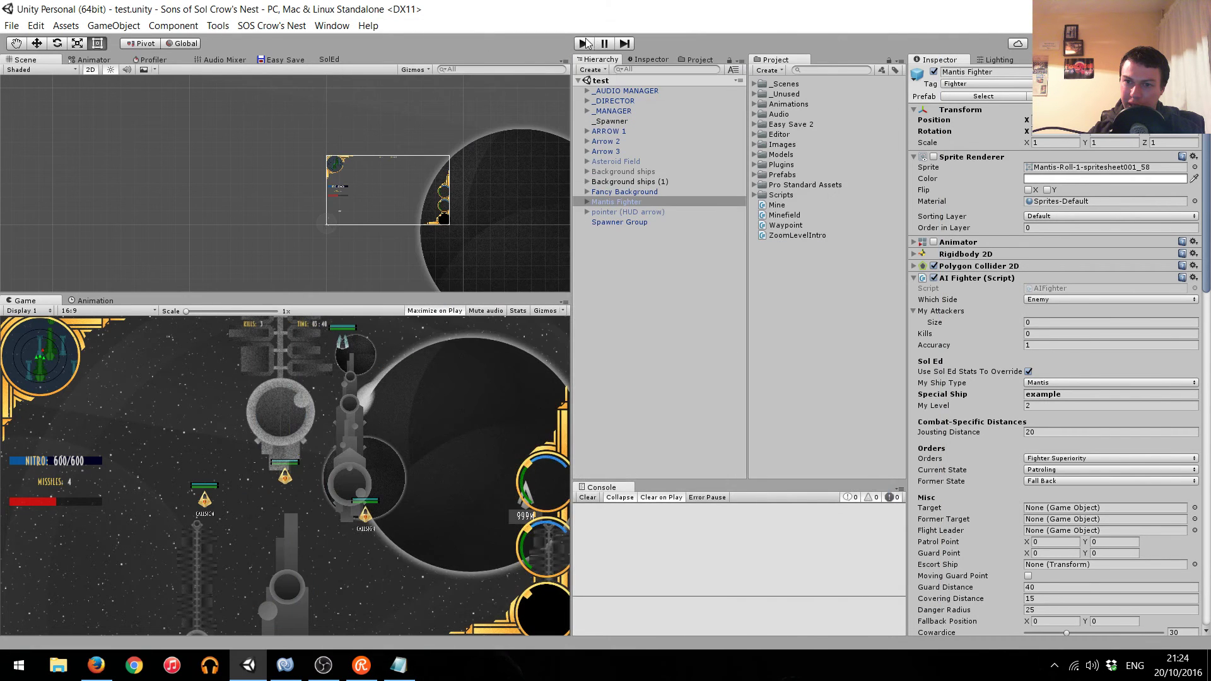
Play-test the game, open the tactical map with M, then stop playing.
left_click(585, 43)
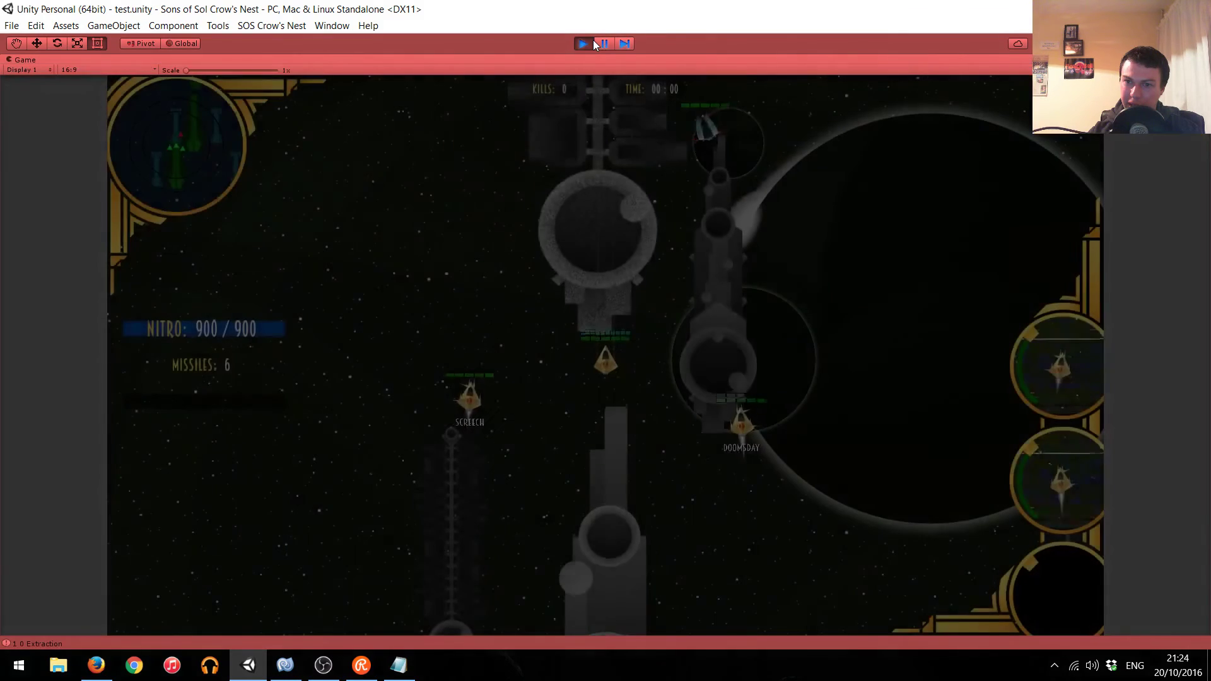
key("m")
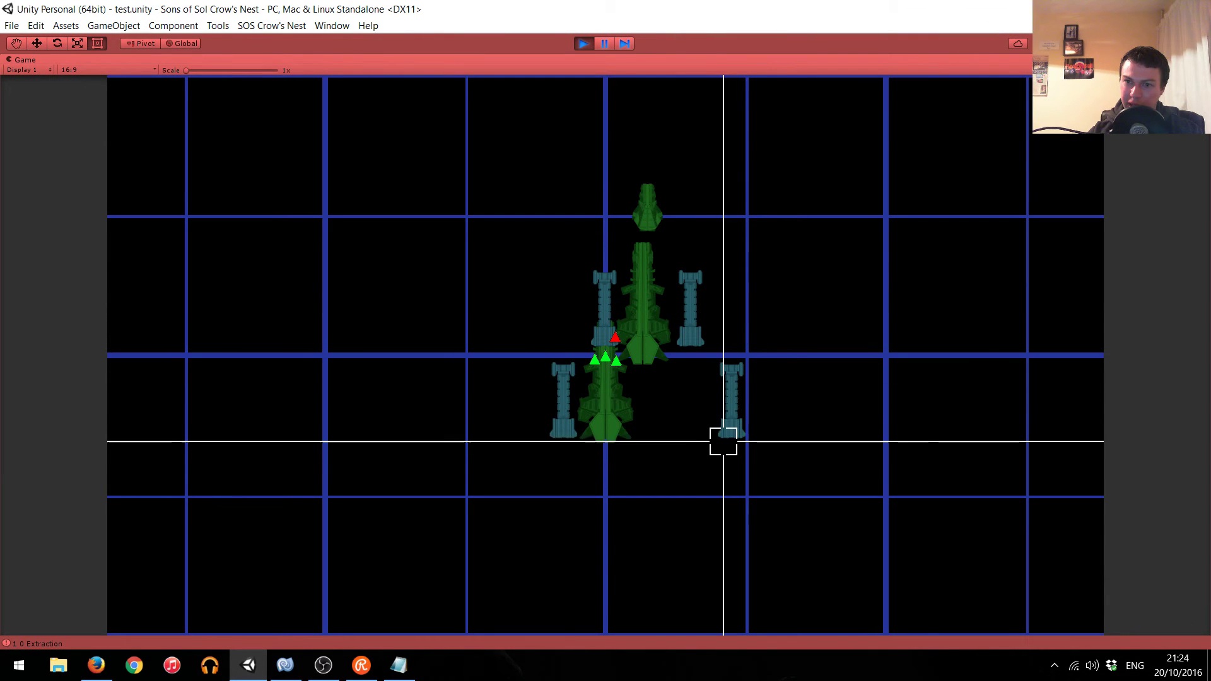
left_click(584, 43)
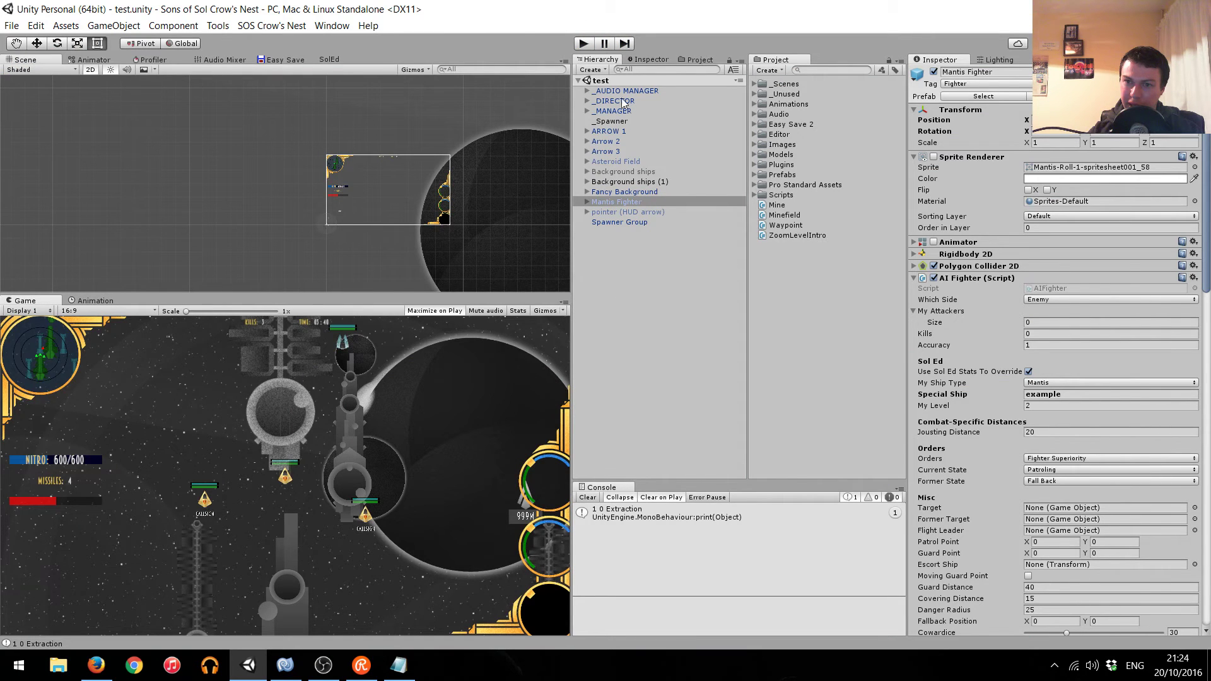
Find cursor_tacmap via a 'tacmap' Hierarchy search, select its parent Camera (Tactical Map), and open CameraTactical.cs.
left_click(641, 69)
type("tacmap")
key("Down")
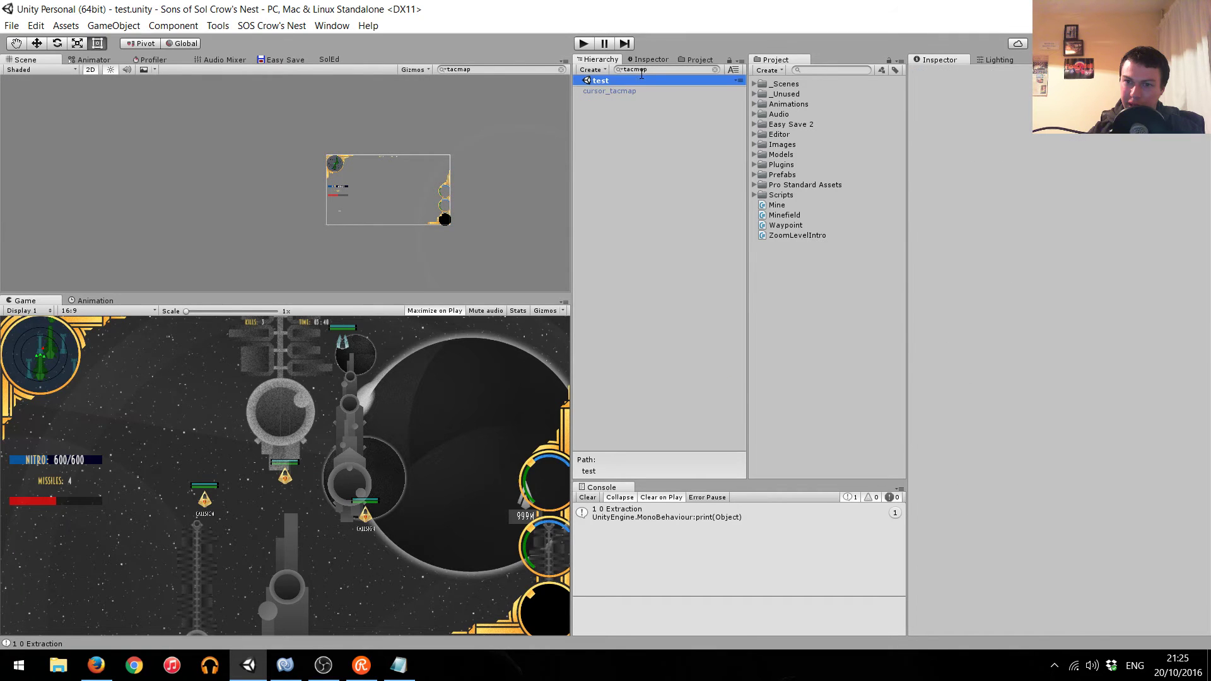
key("Down")
left_click(714, 70)
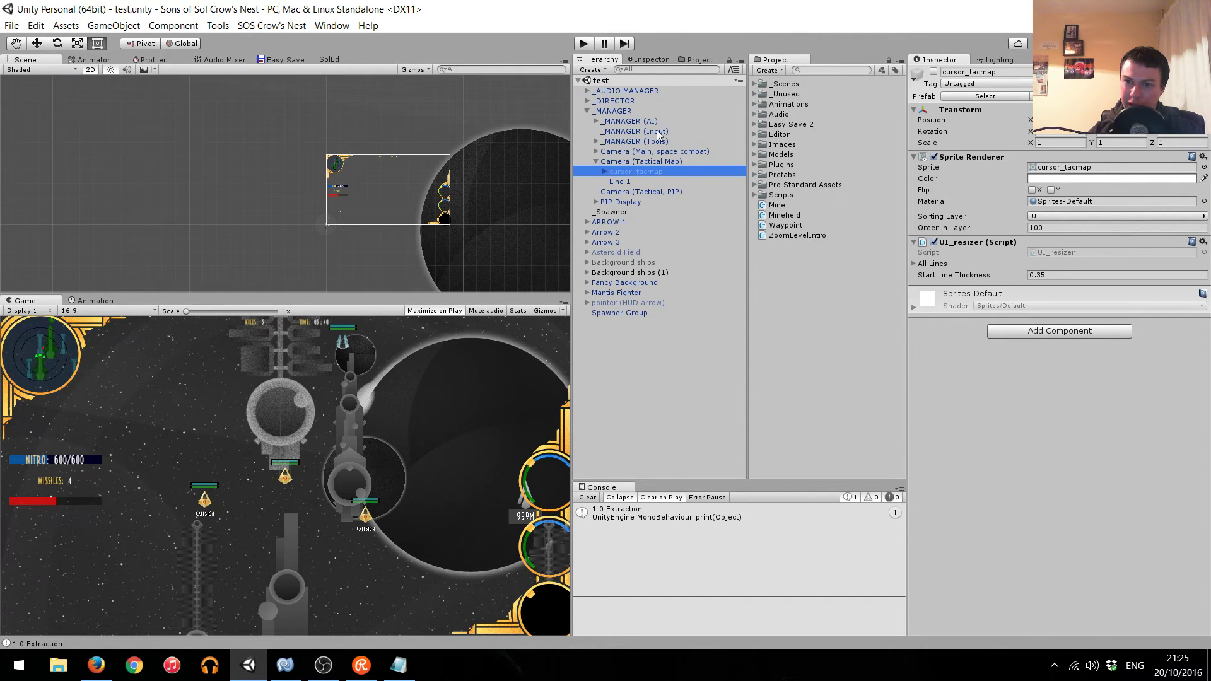
key("Up")
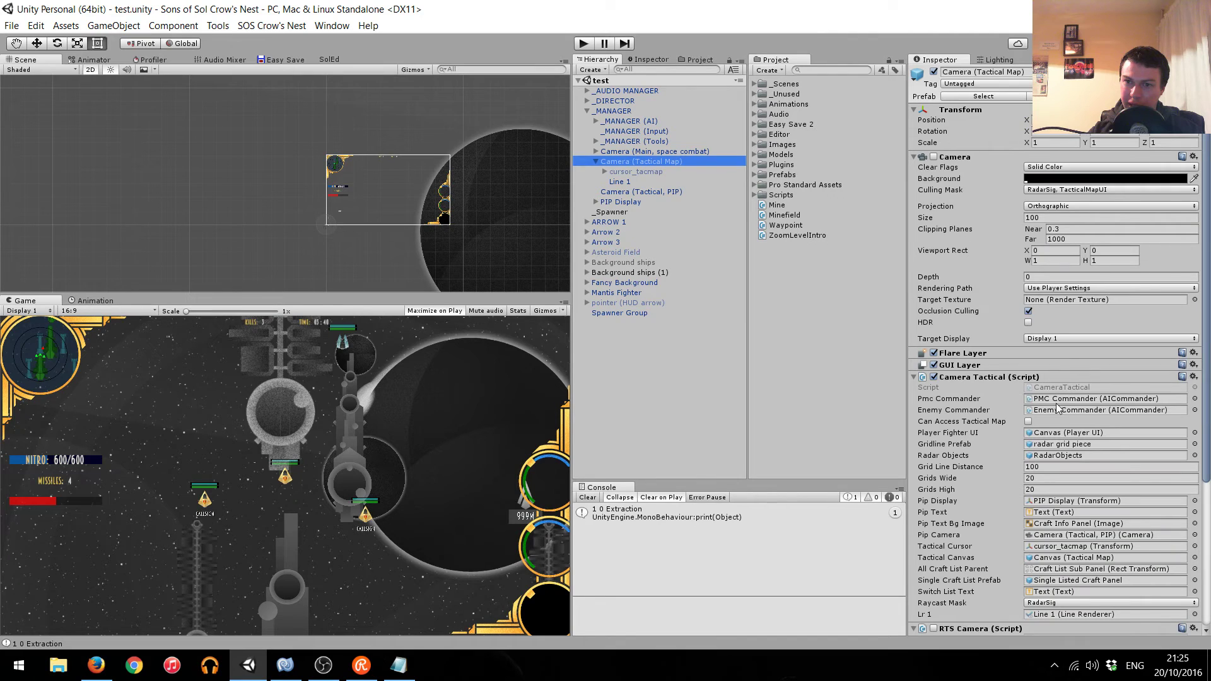
scroll(982, 377, "down", 3)
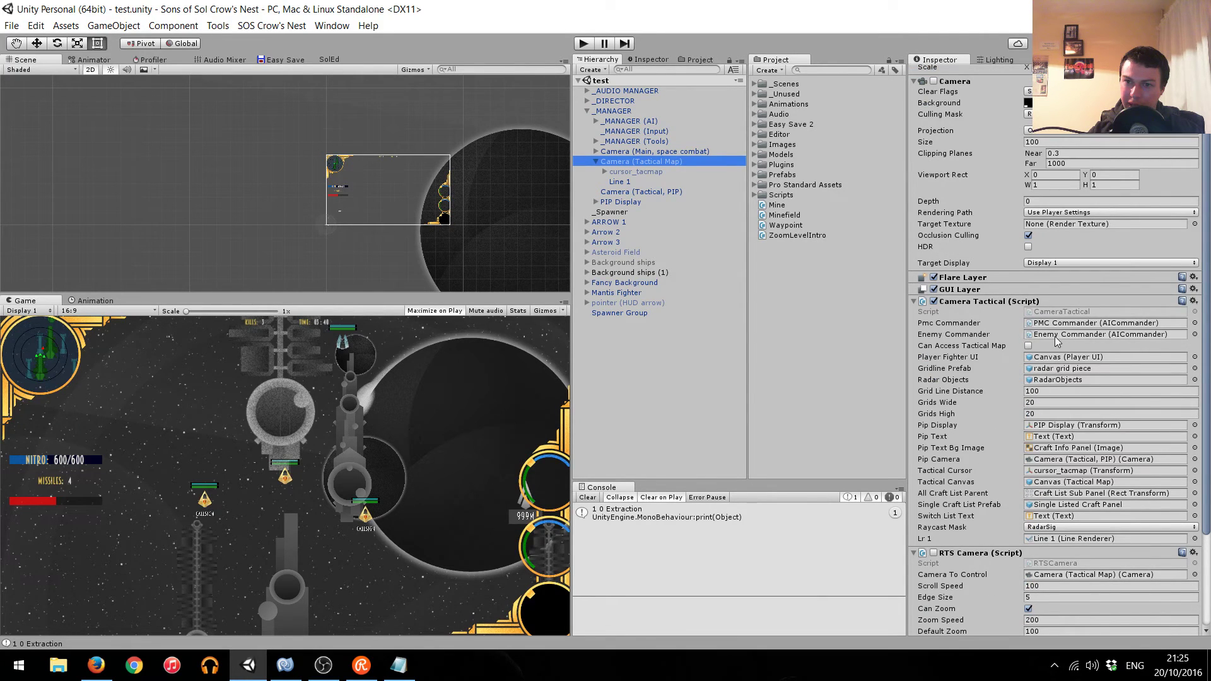
left_click(1062, 311)
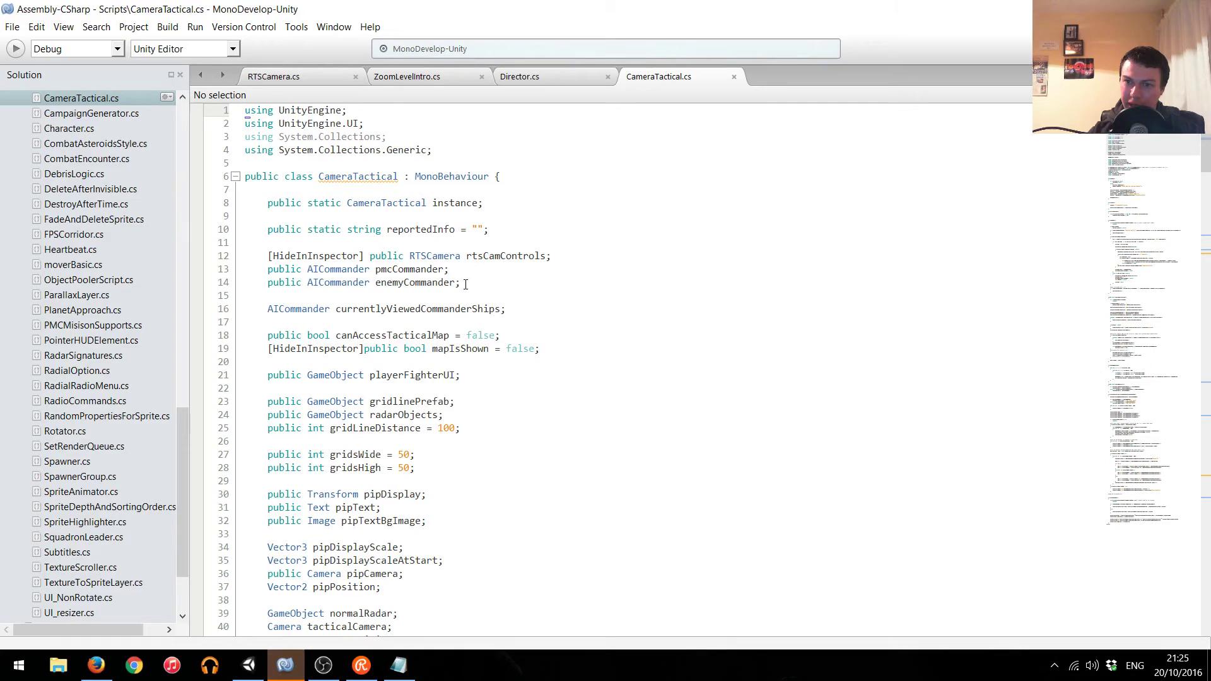
Search CameraTactical.cs for 'canzoom', 'zoom', then 'can', cycling its 6 matches, and return to Unity.
key("ctrl+f")
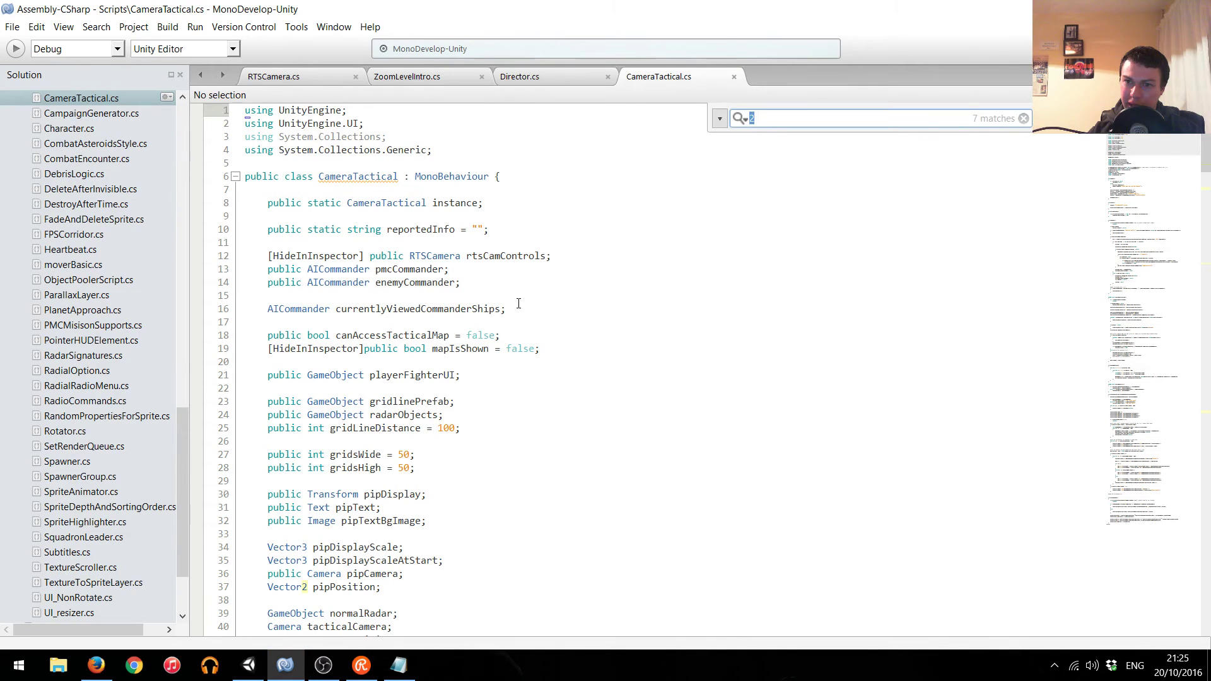
type("canzoom")
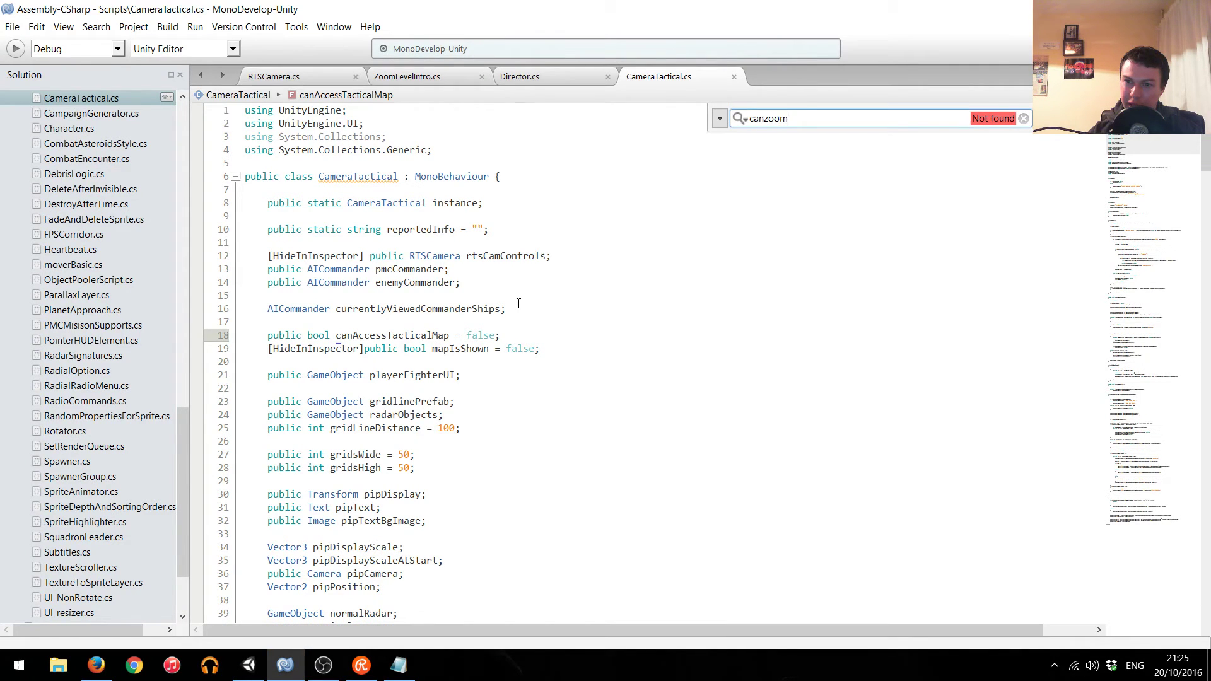
key("ctrl+a")
type("zoom")
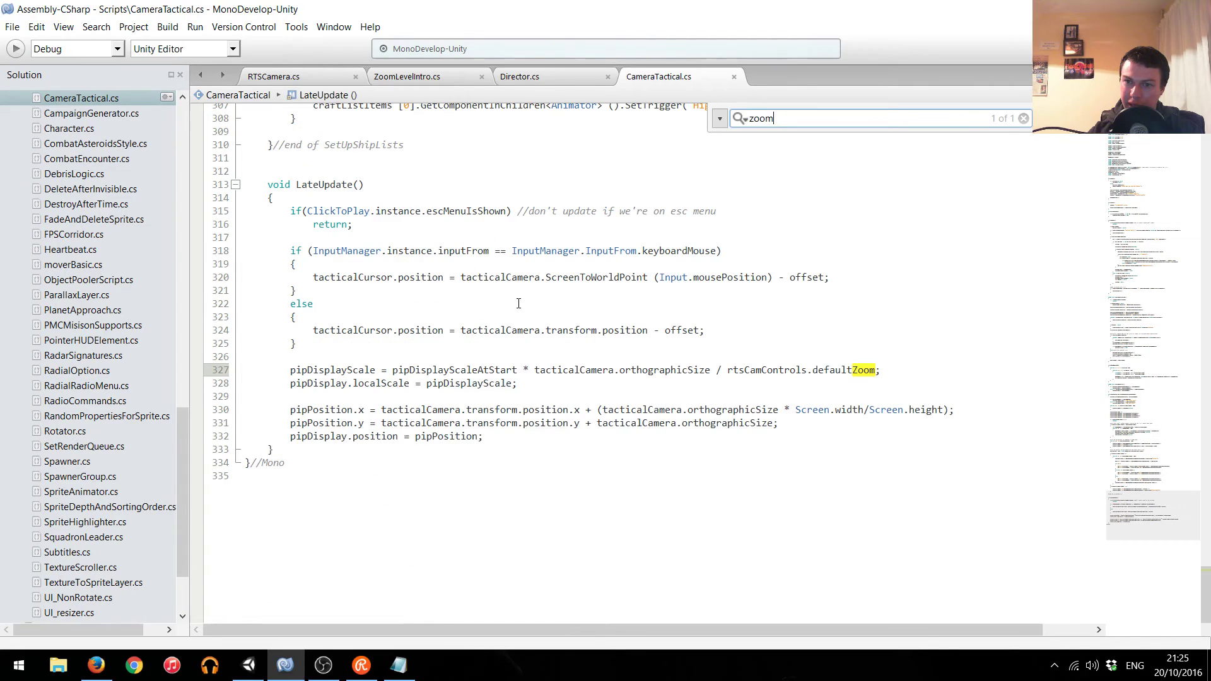
key("ctrl+a")
type("ca")
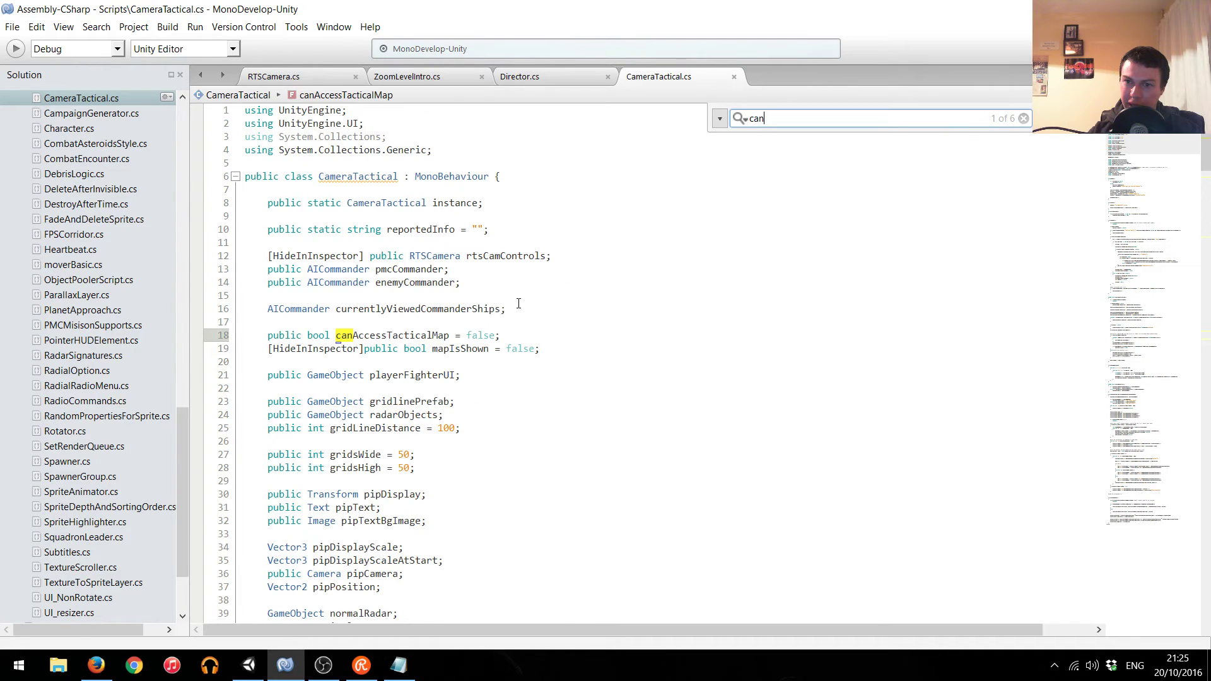
type("n")
key("Return")
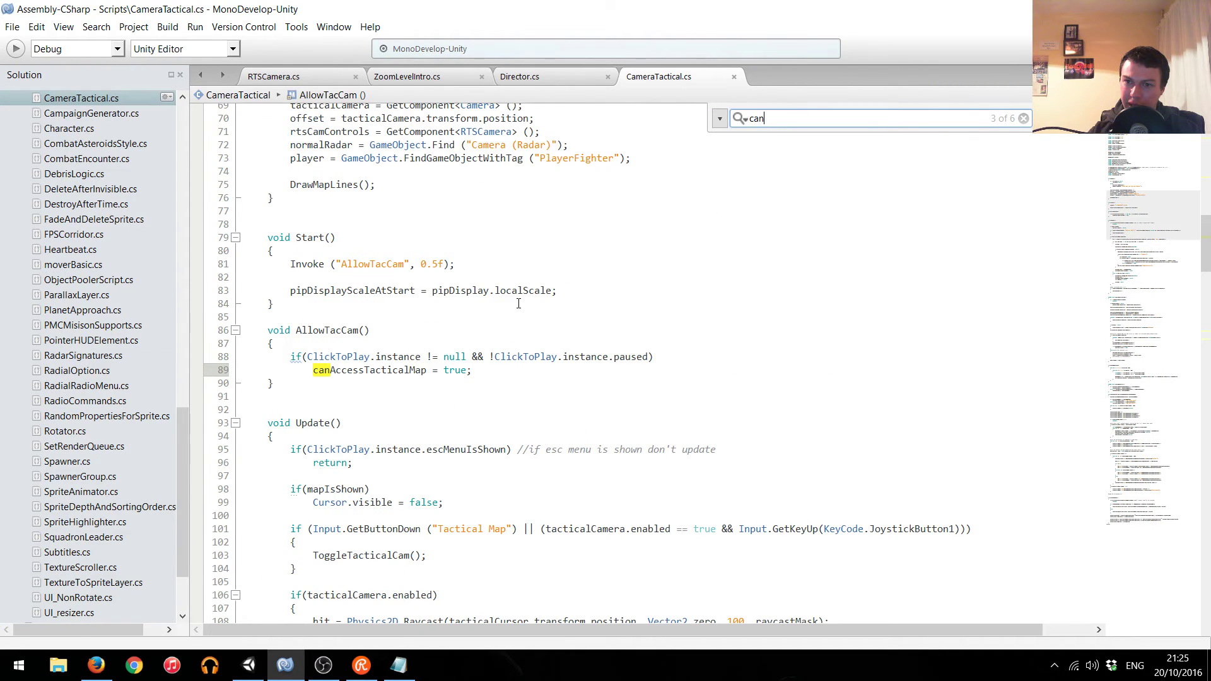
key("Return")
key("Return")
key("Return")
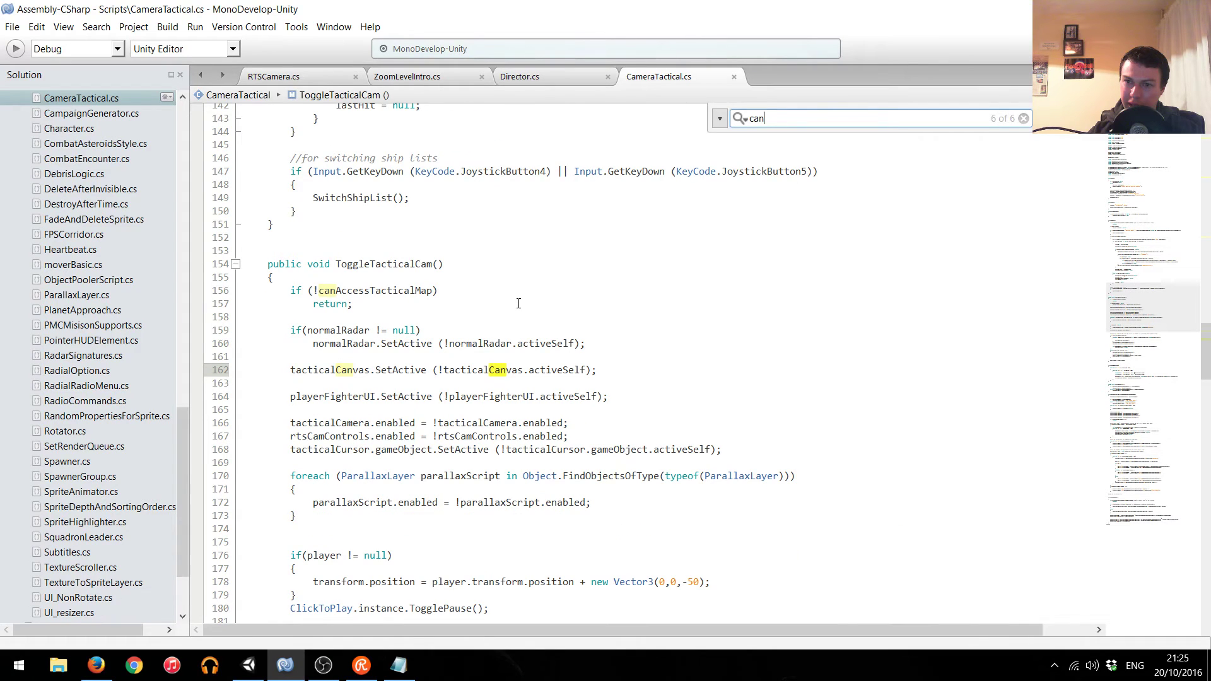
key("Return")
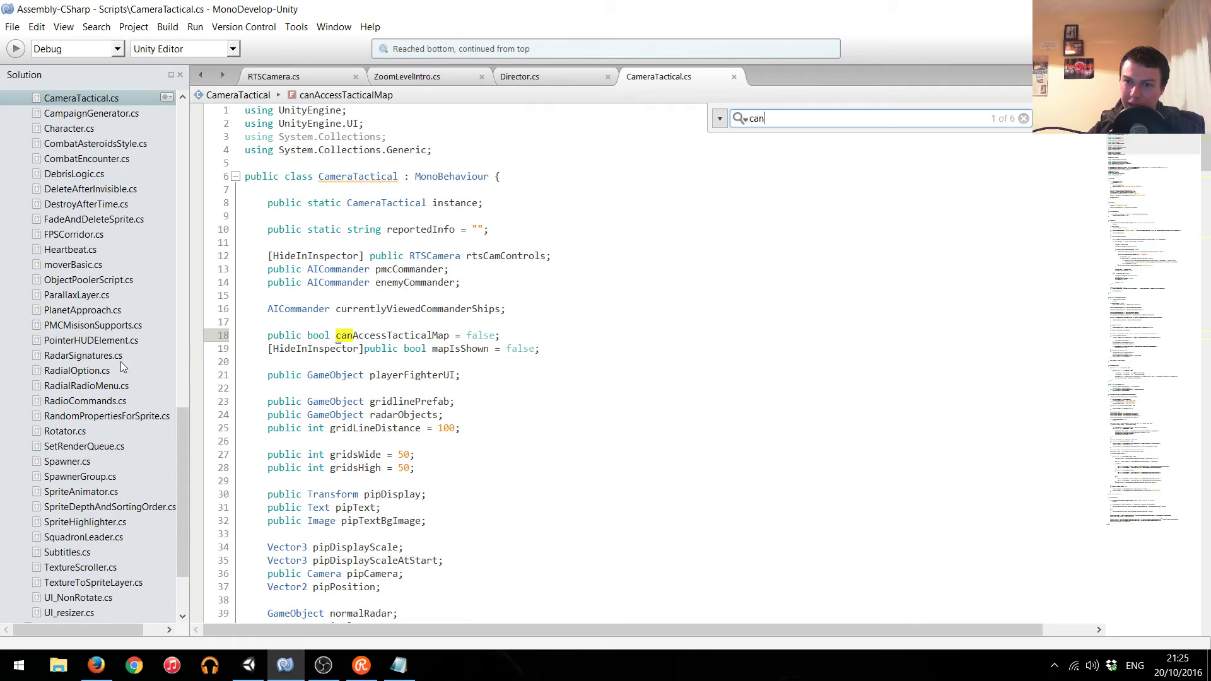
scroll(101, 501, "up", 5)
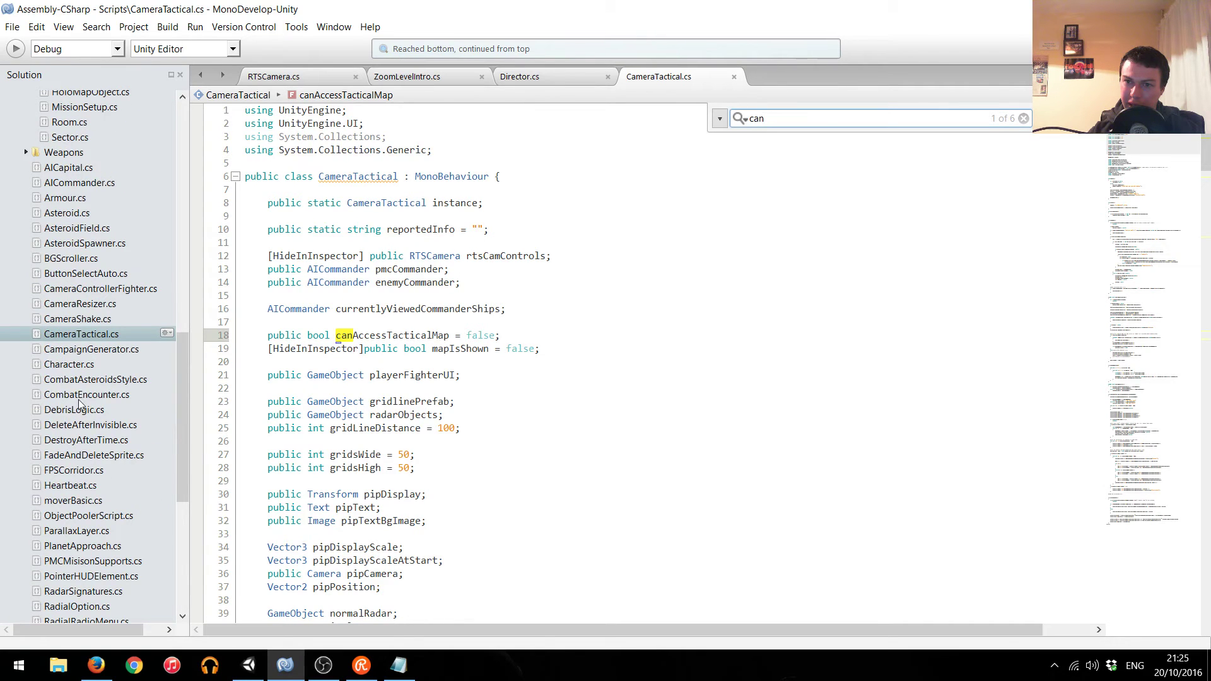
left_click(93, 676)
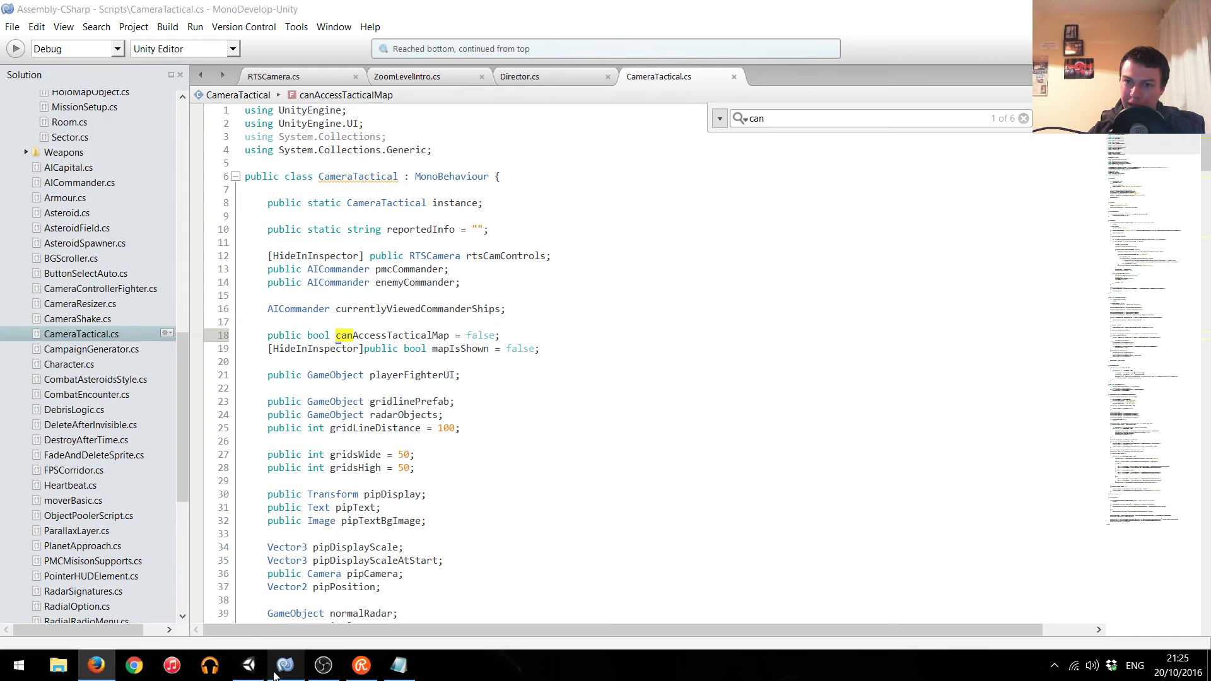
left_click(249, 668)
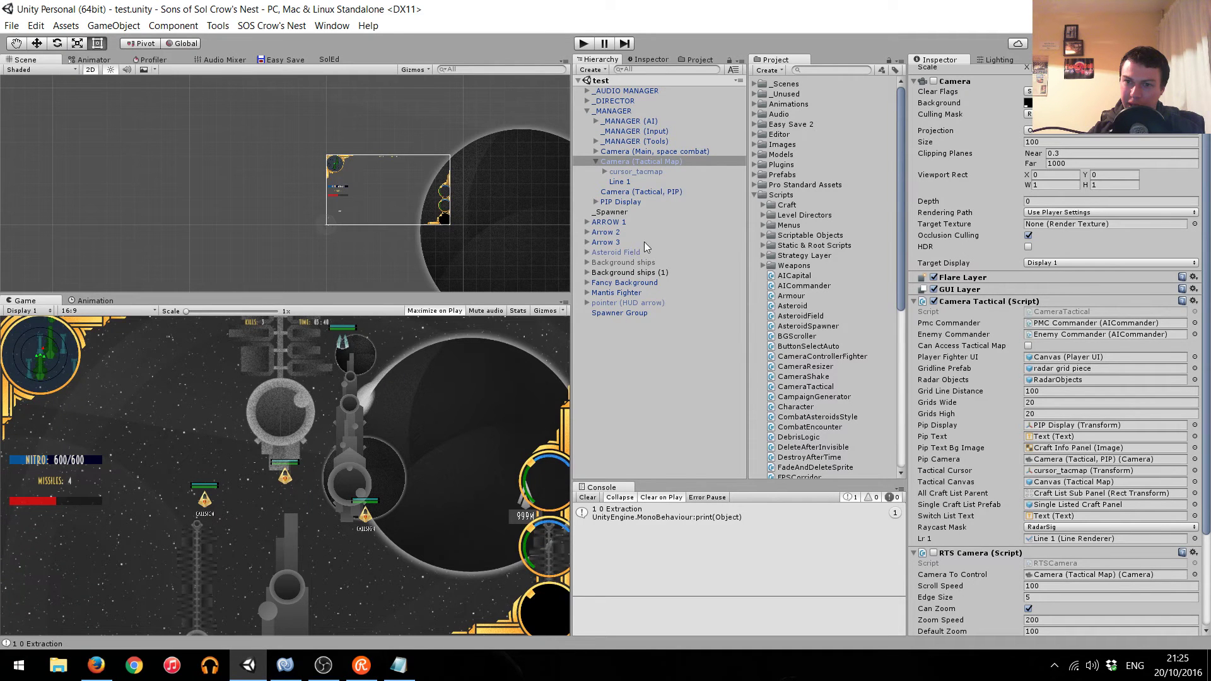
Play-test zooming the tactical map in and out, stop, and ping RTSCamera in the Project window.
scroll(975, 341, "down", 3)
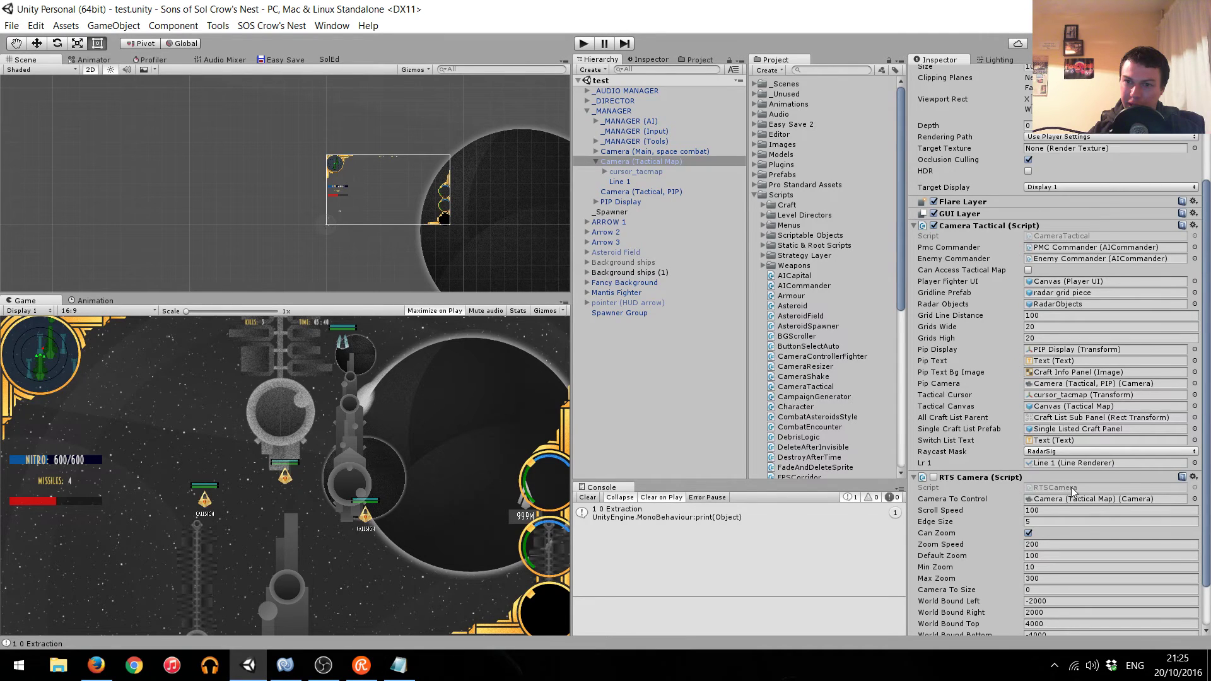
scroll(1020, 525, "down", 2)
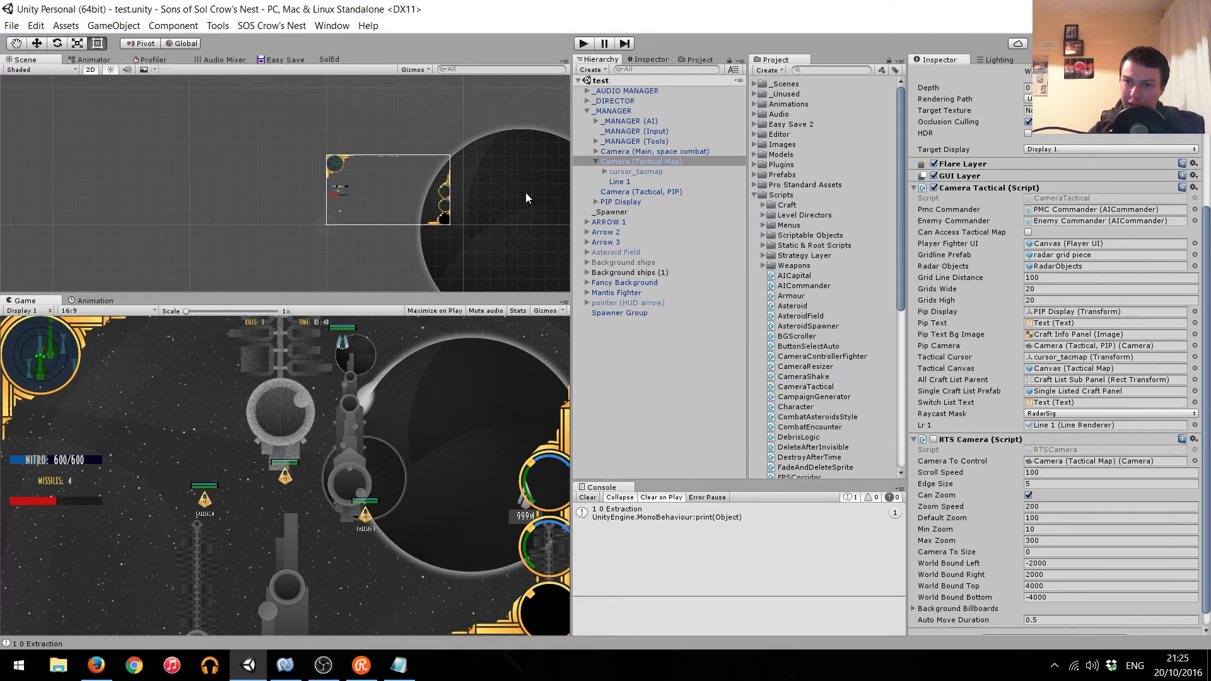
left_click(584, 42)
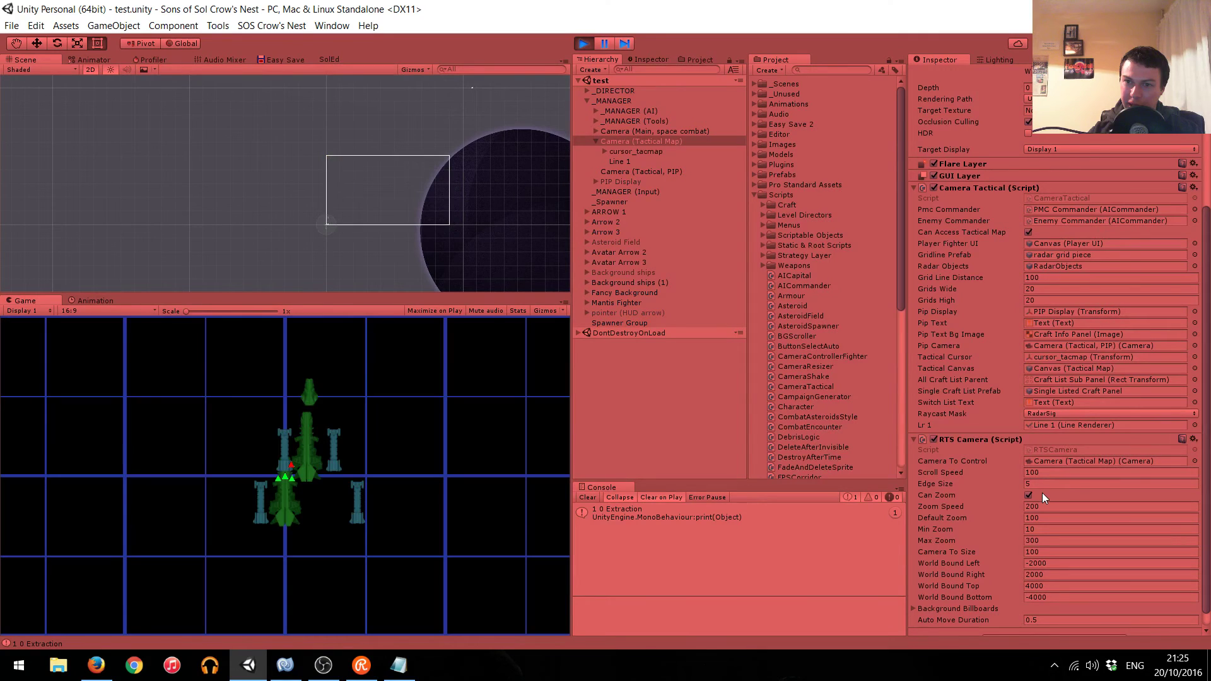
scroll(320, 503, "down", 2)
scroll(319, 503, "down", 2)
scroll(320, 502, "down", 1)
scroll(320, 503, "down", 1)
scroll(352, 505, "down", 1)
scroll(385, 510, "up", 3)
scroll(396, 511, "up", 2)
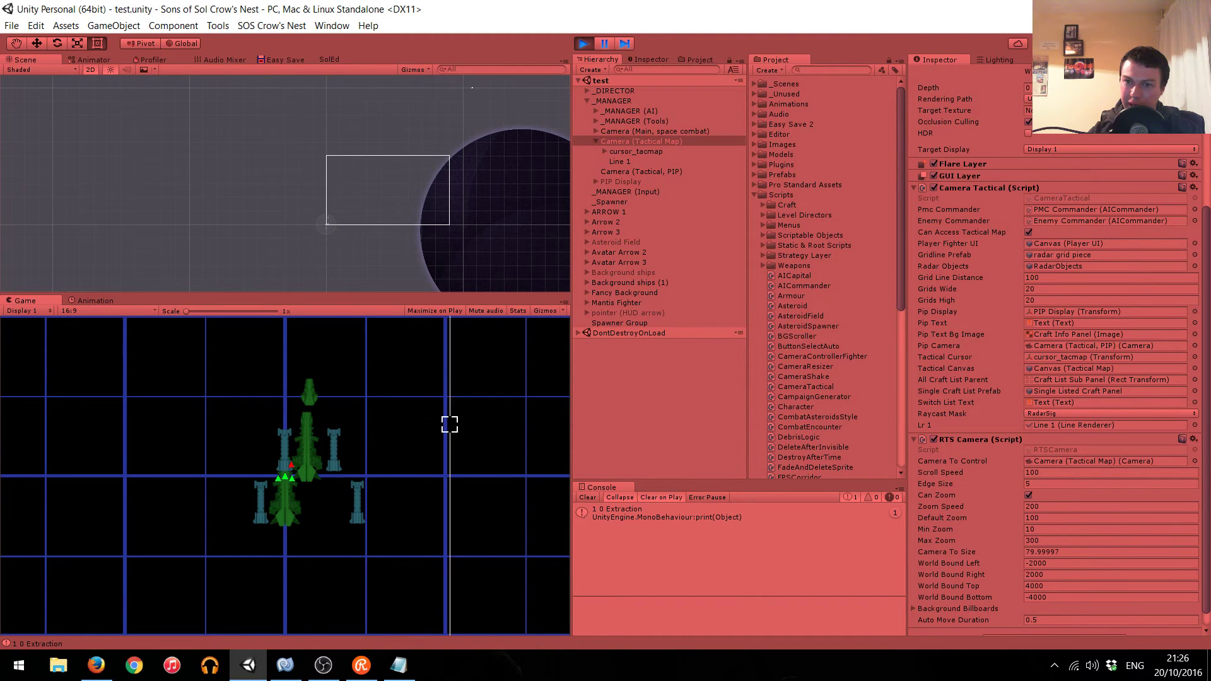
left_click(584, 43)
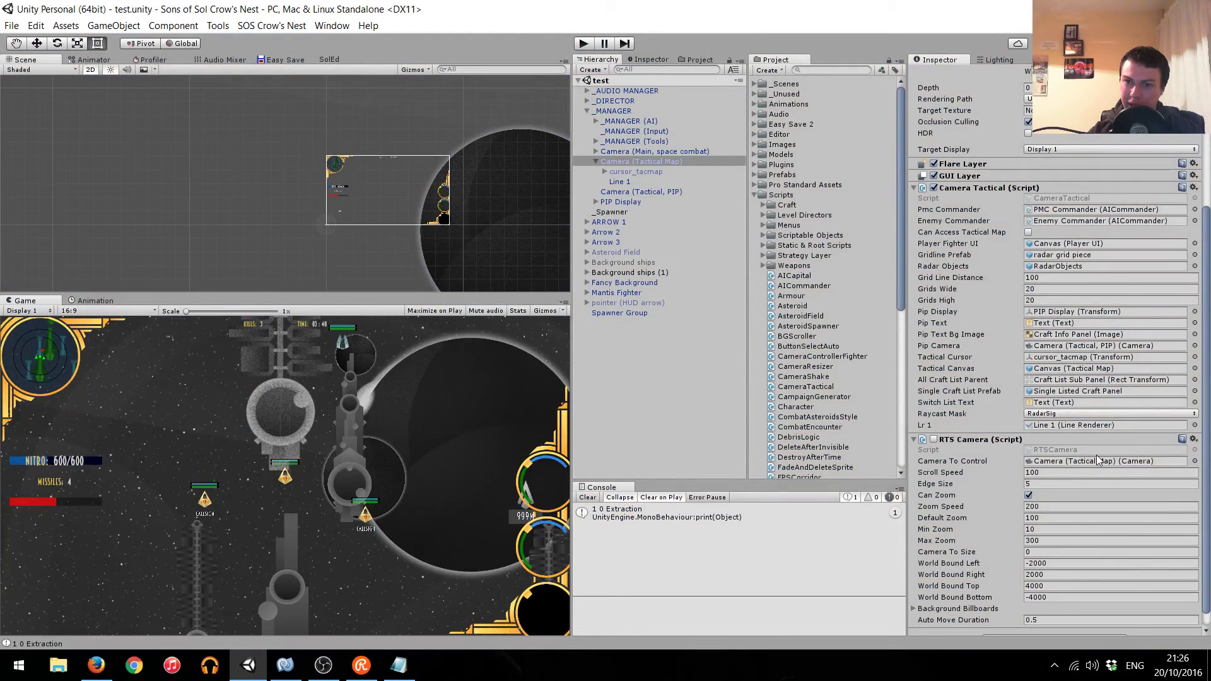
left_click(1100, 450)
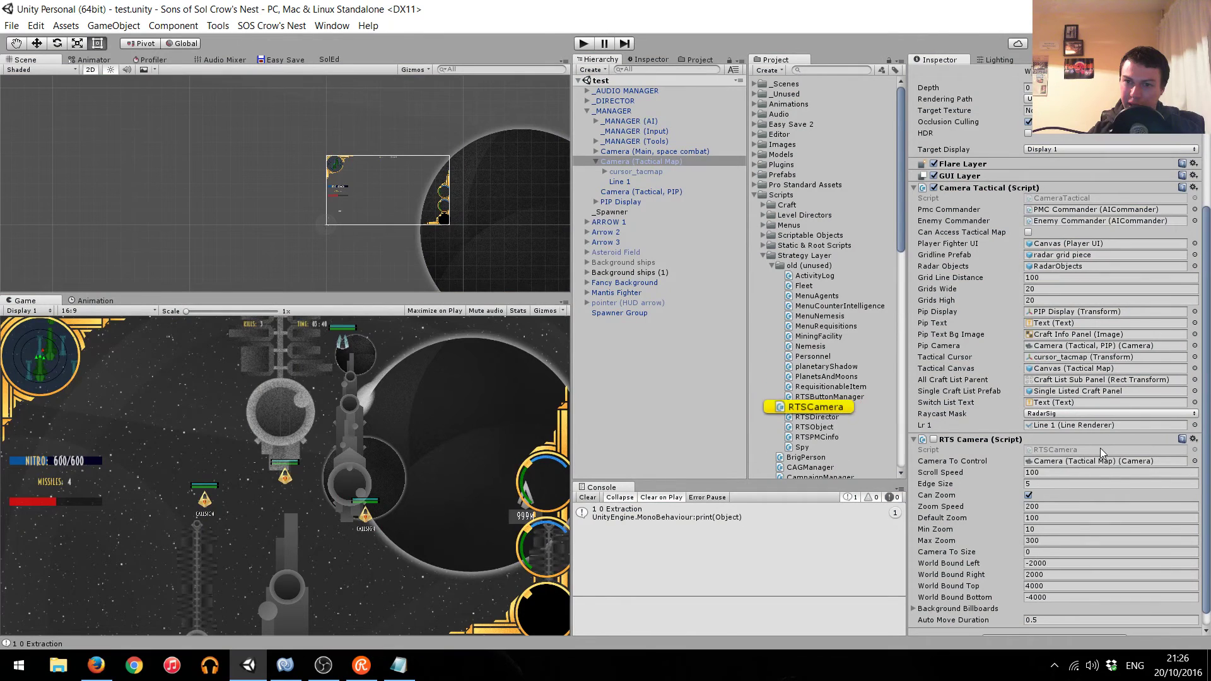
Bring up RTSCamera.cs and jump to the opening brace of the canZoom block.
left_click(297, 661)
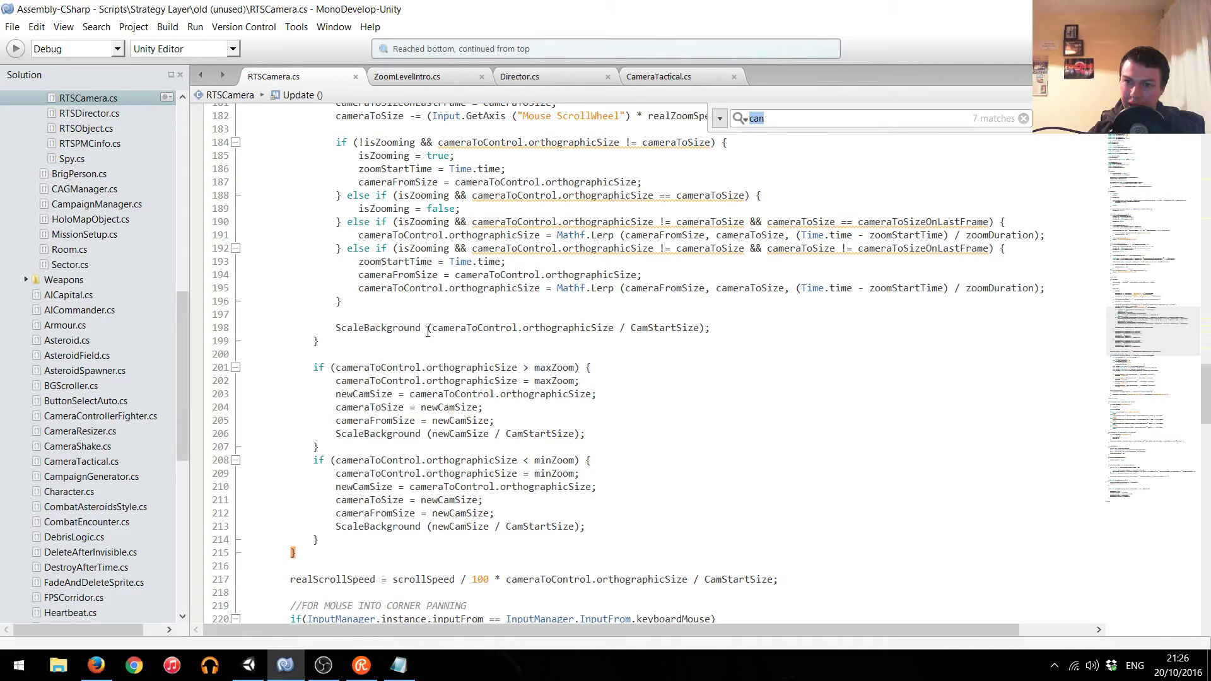
key("ctrl+shift+k")
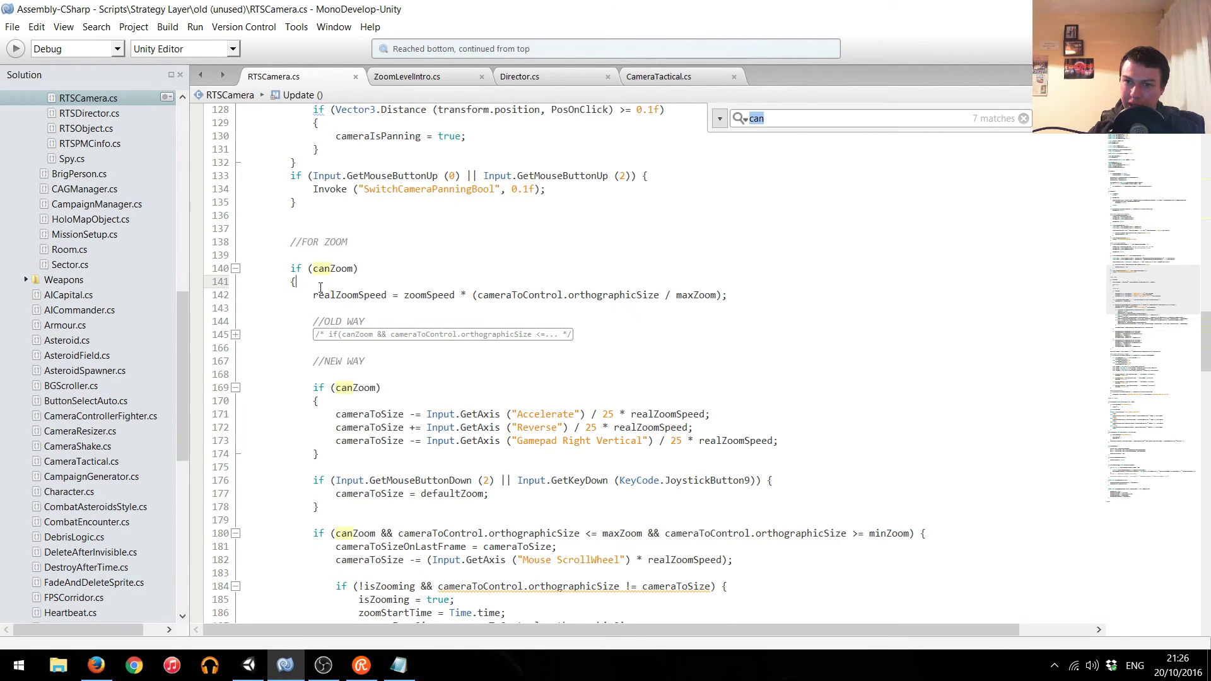
scroll(320, 288, "up", 4)
scroll(378, 346, "up", 5)
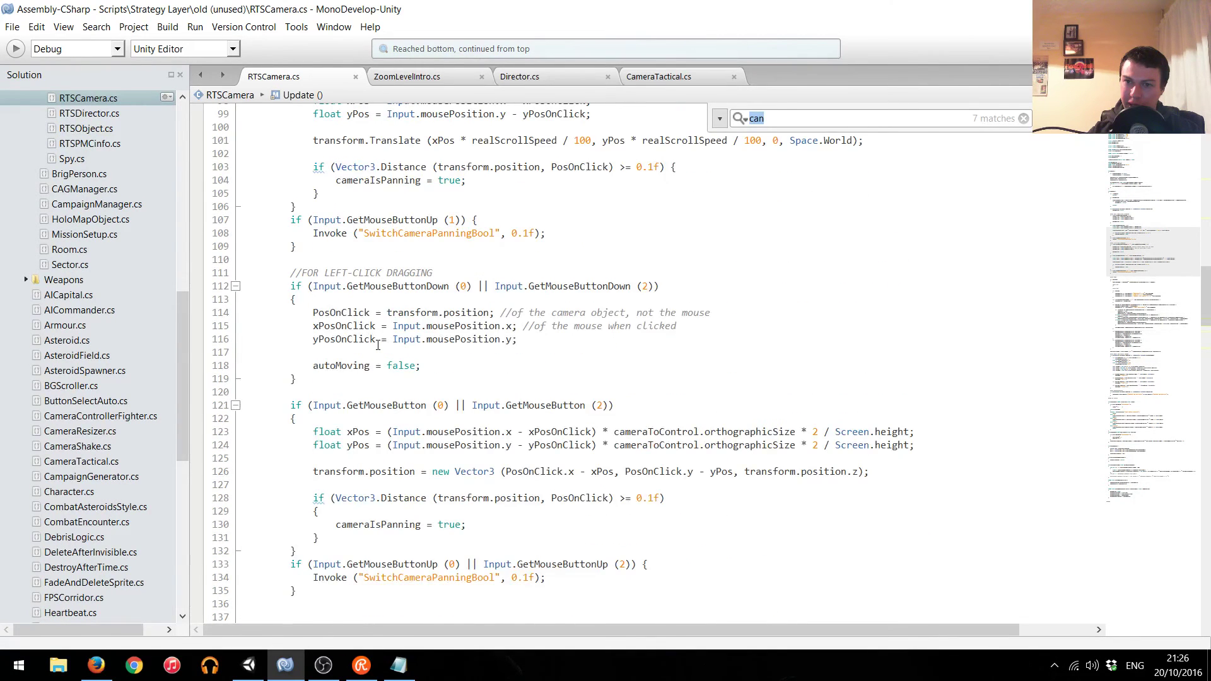
scroll(377, 346, "up", 3)
scroll(337, 301, "up", 2)
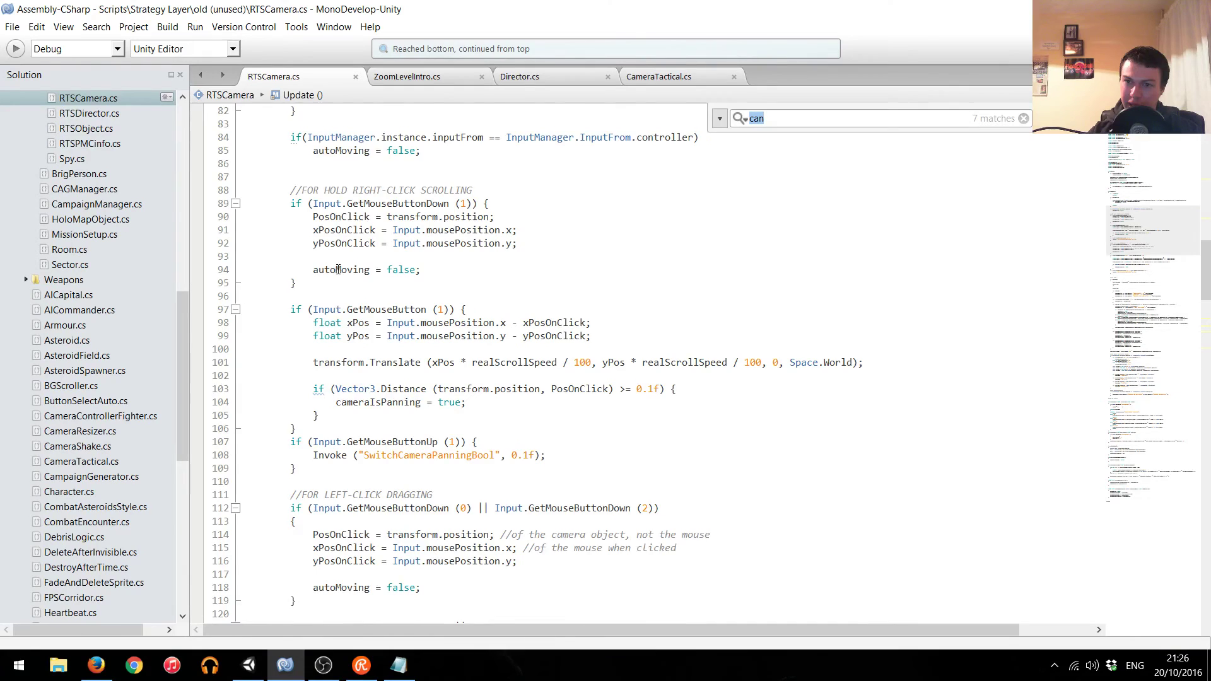
scroll(338, 269, "up", 2)
scroll(339, 271, "up", 2)
scroll(338, 276, "up", 1)
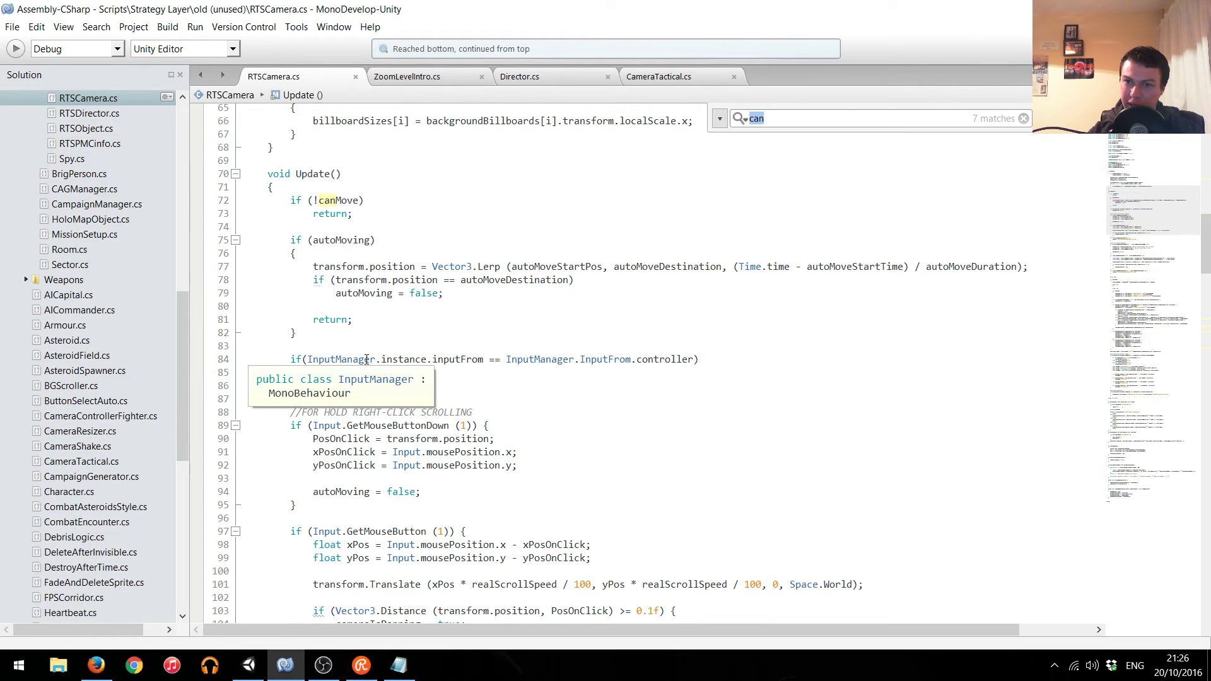
scroll(366, 359, "down", 4)
scroll(363, 359, "down", 13)
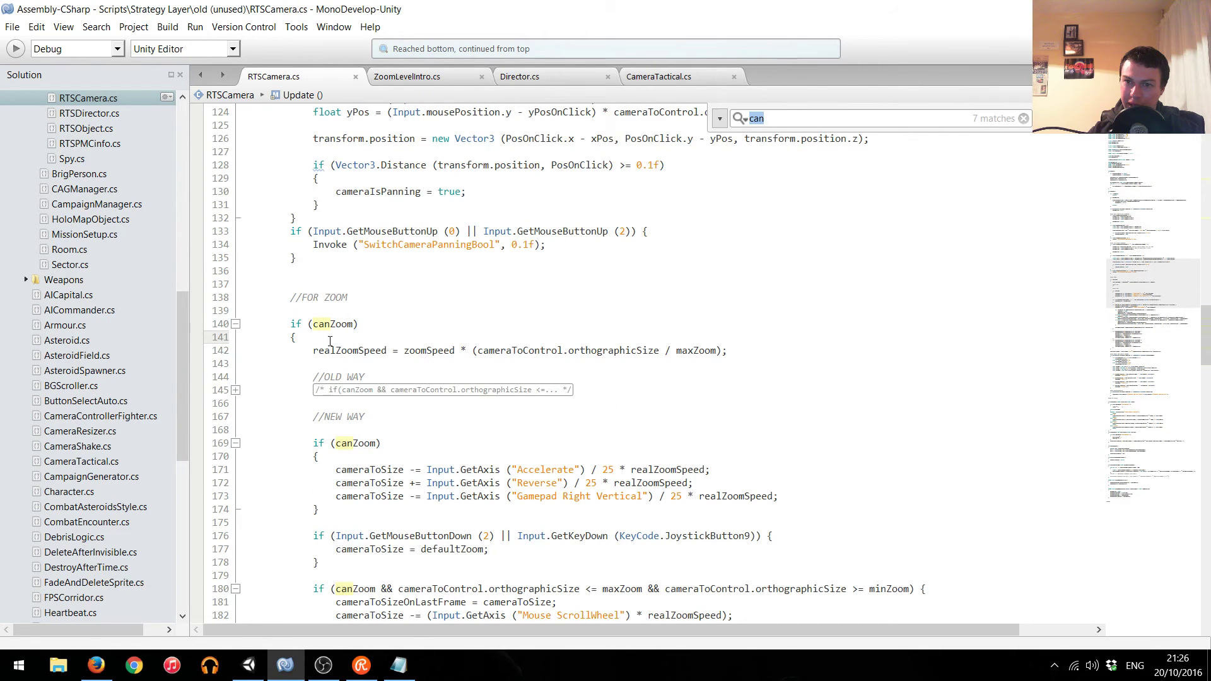
Insert a print("test"); line in the canZoom block, save, and restart play in Unity.
key("Return")
type("print(")
type("\"")
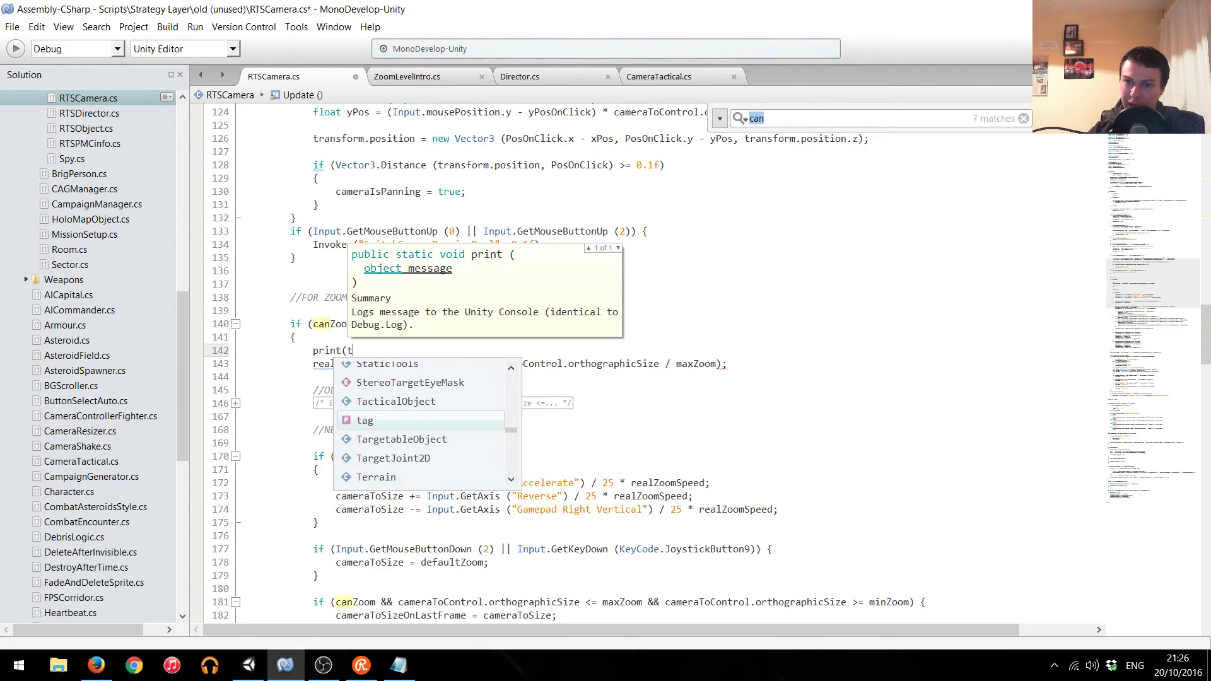
type("test")
type(");")
key("Return")
key("ctrl+s")
key("alt+Tab")
key("ctrl+p")
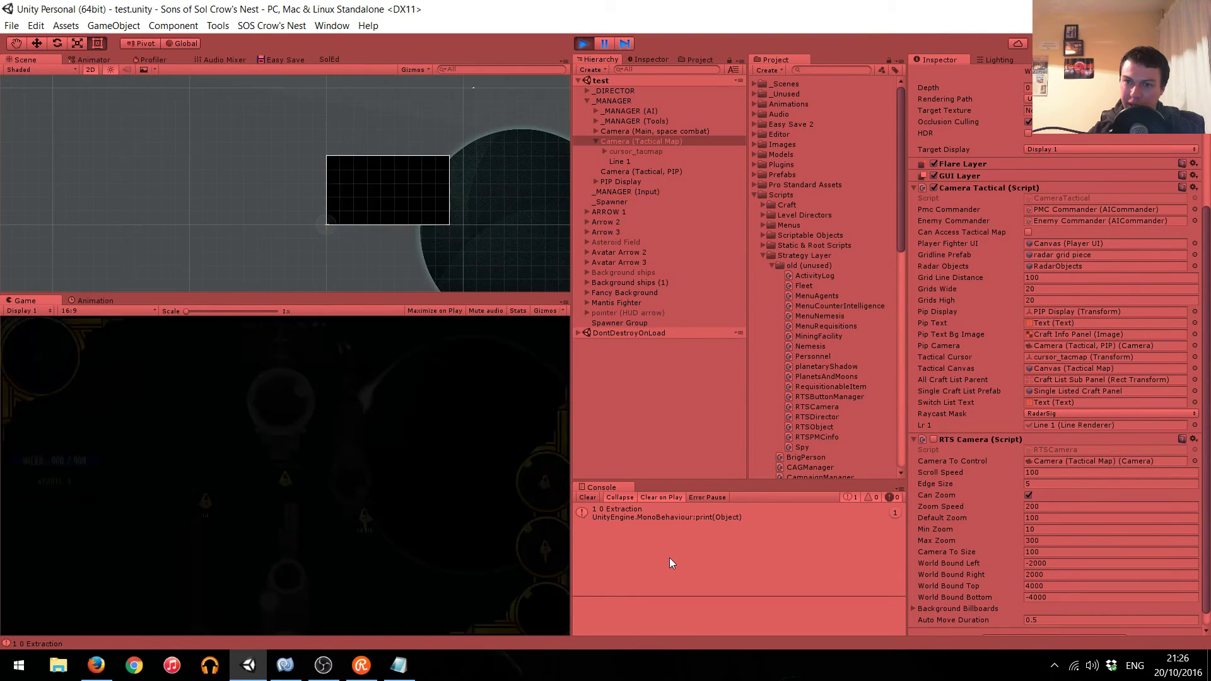
Zoom the tactical map while the console logs 'test' 440 times, stop, and return to RTSCamera.cs.
scroll(417, 481, "down", 1)
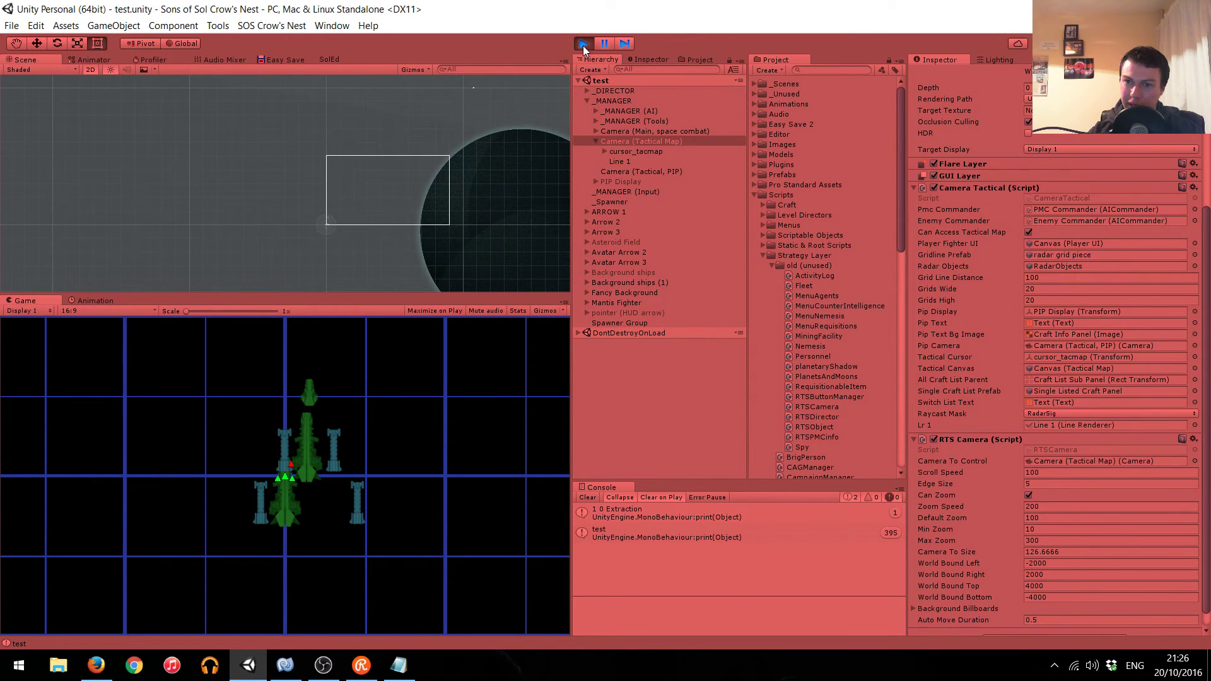
left_click(583, 44)
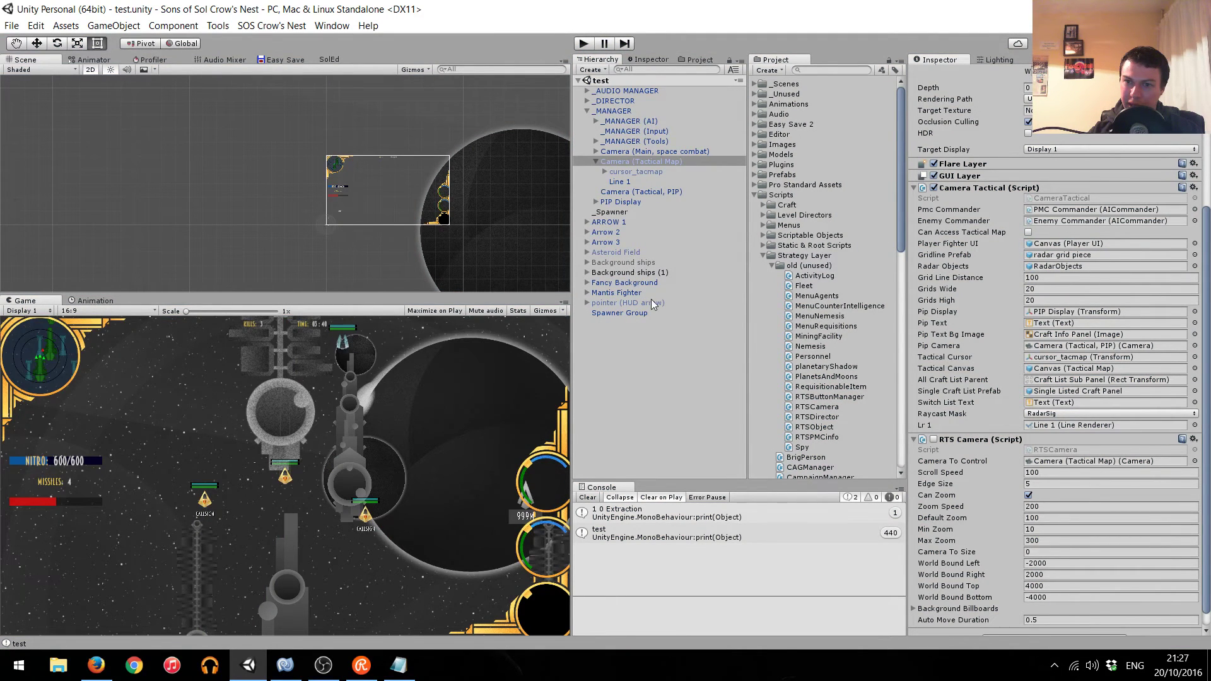
left_click(285, 666)
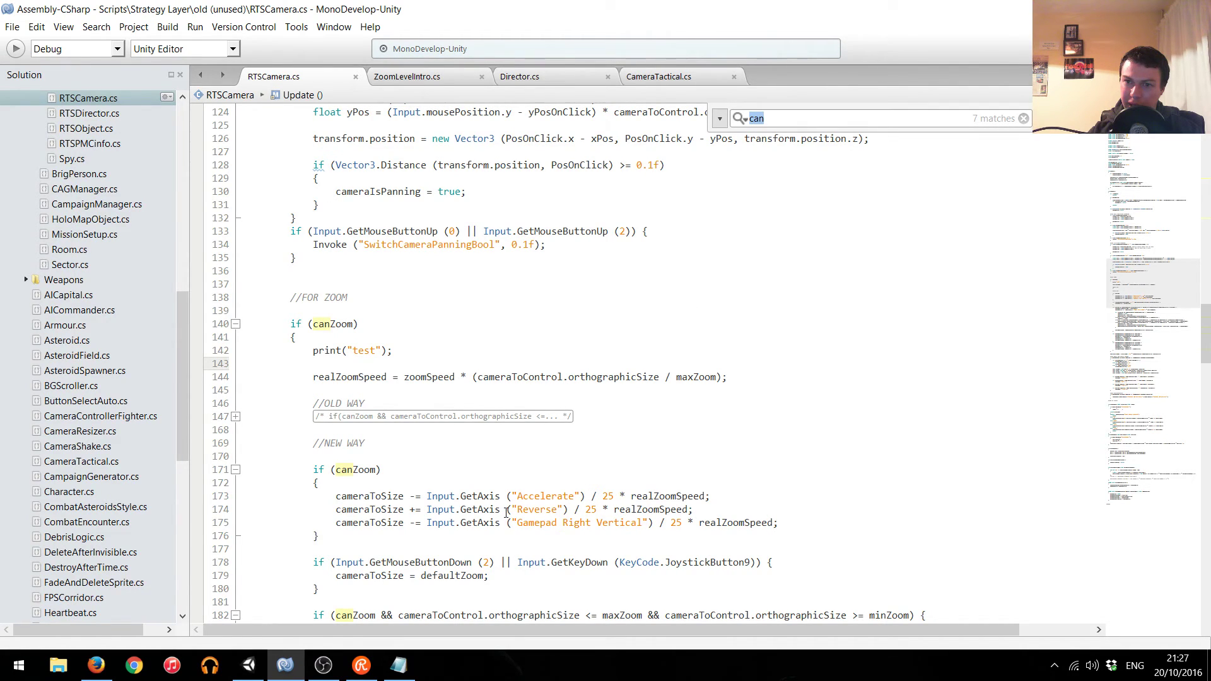
Remove the print("test") debug line, save RTSCamera.cs, and search it for 'delta'.
type("del")
key("Escape")
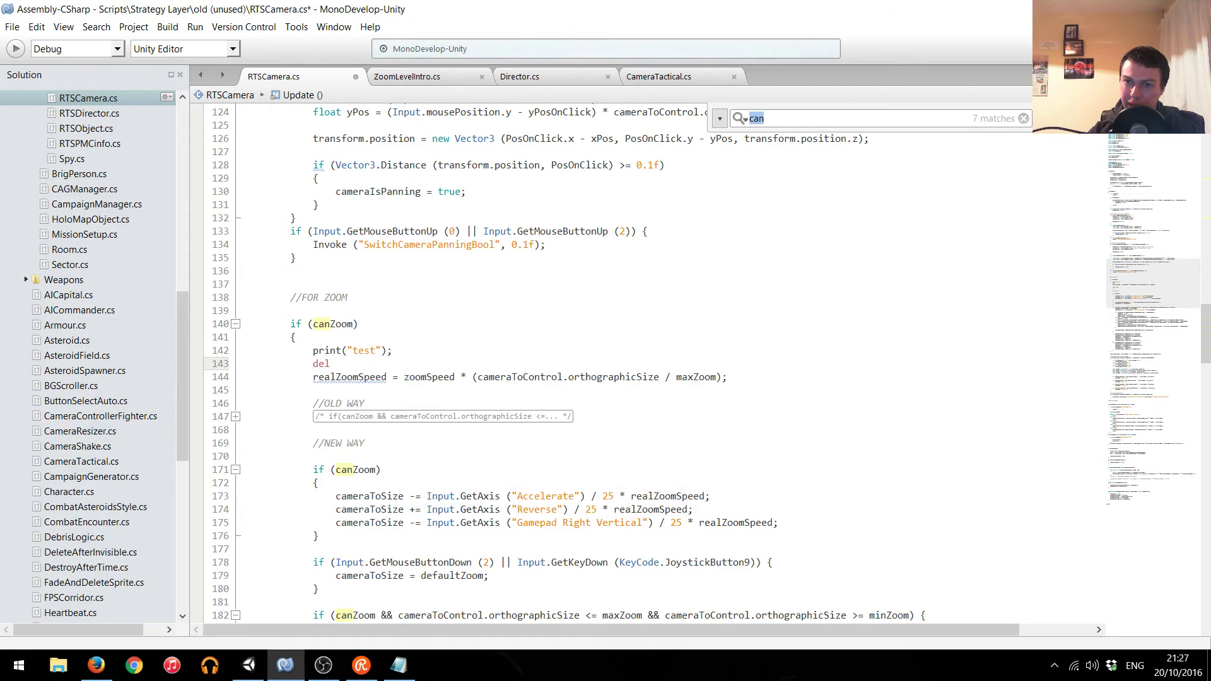
key("ctrl+z")
key("ctrl+z")
key("ctrl+z")
key("ctrl+z")
key("ctrl+z")
key("ctrl+z")
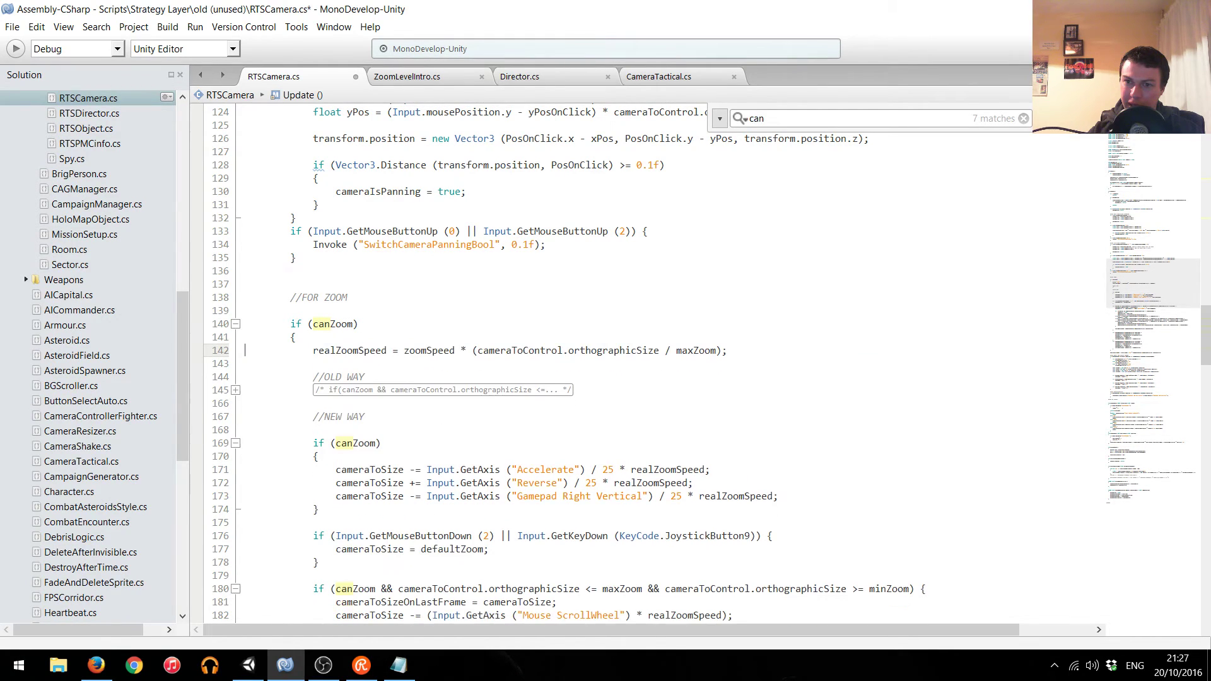
key("ctrl+s")
key("ctrl+f")
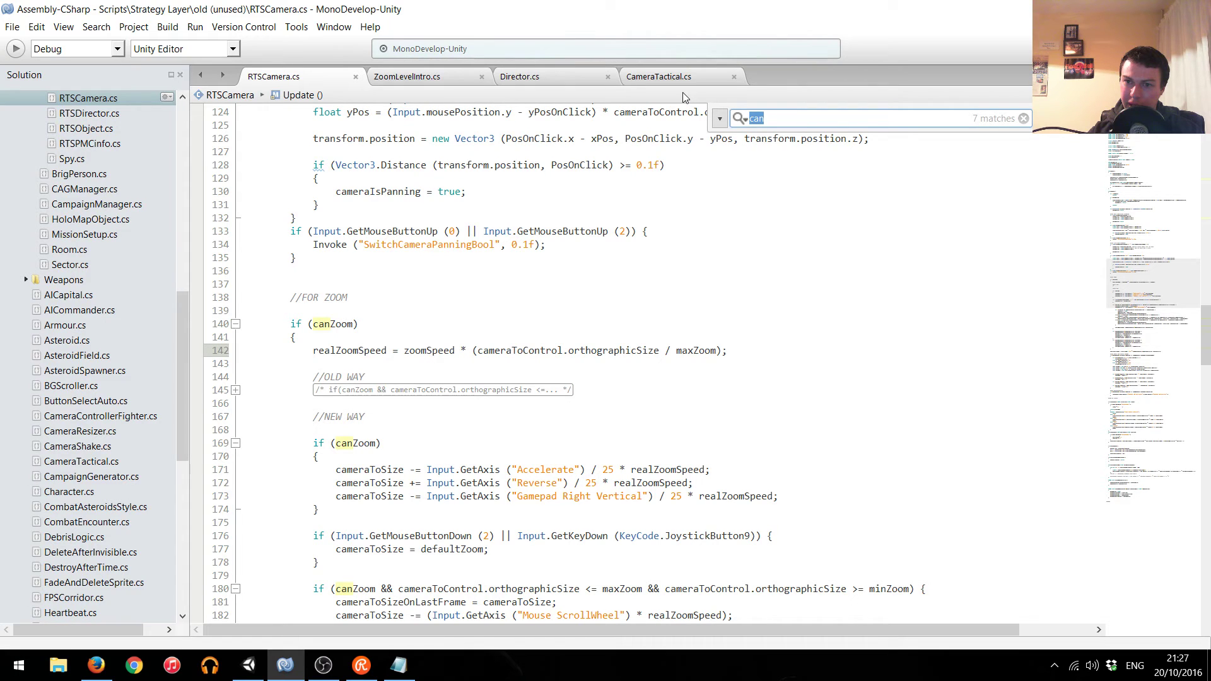
type("delta")
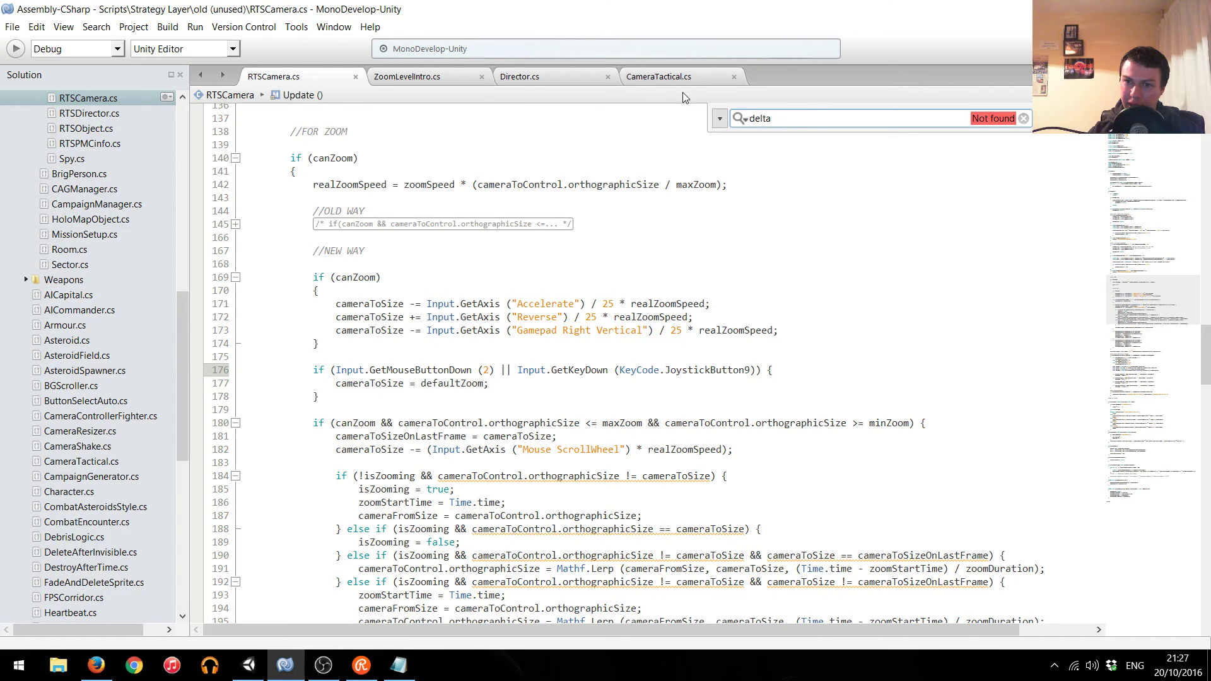
Search RTSCamera.cs for '.time' and read the warnings on the underlined float comparisons.
key("BackSpace")
key("BackSpace")
key("BackSpace")
key("BackSpace")
type(".time")
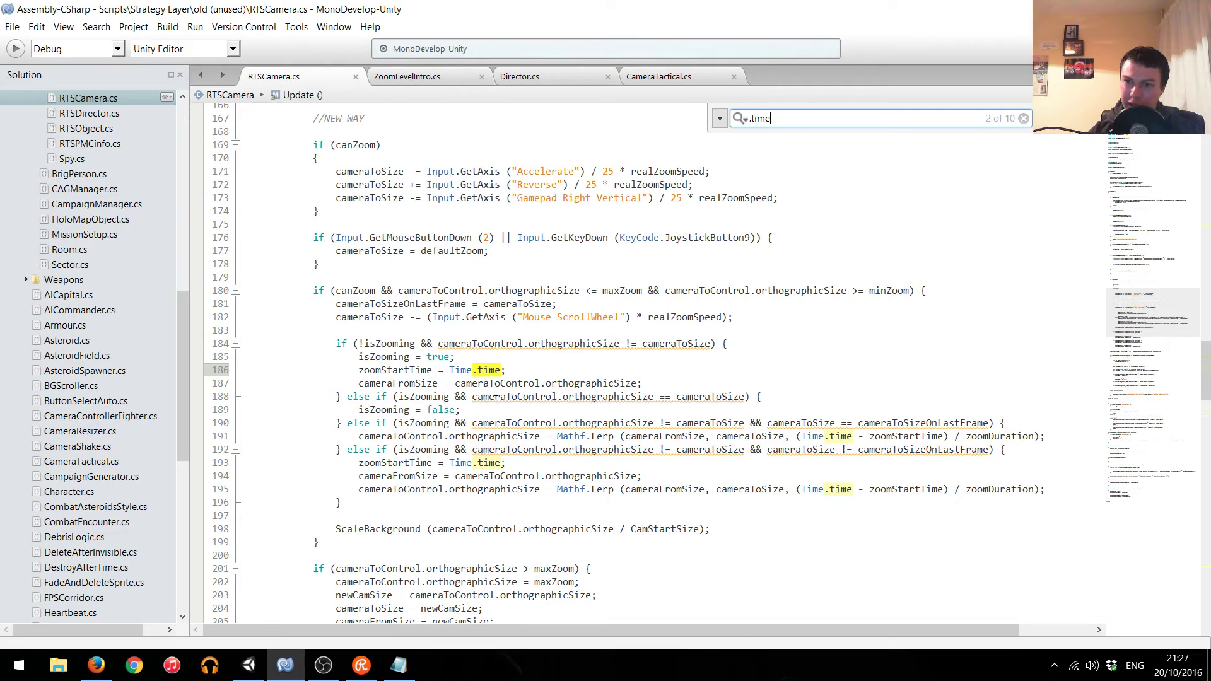
mouse_move(495, 399)
key("Escape")
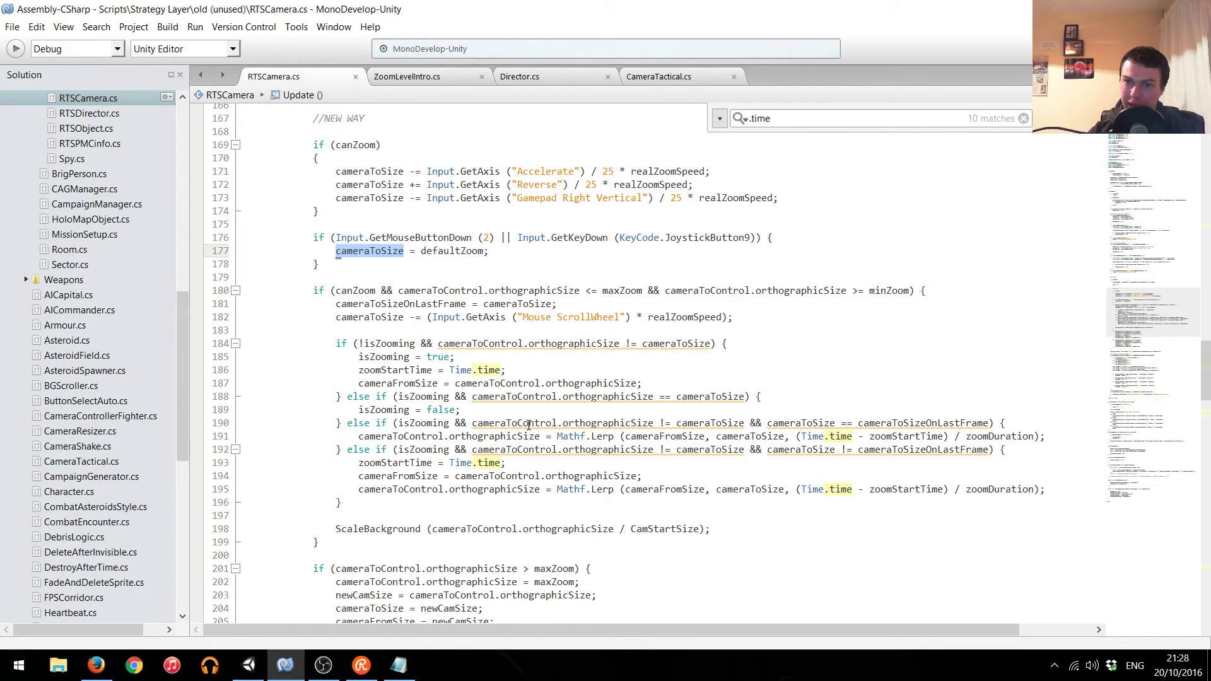
mouse_move(528, 425)
Play-test toggling between tactical map and combat view with Tab, then stop and return to RTSCamera.cs.
left_click(248, 665)
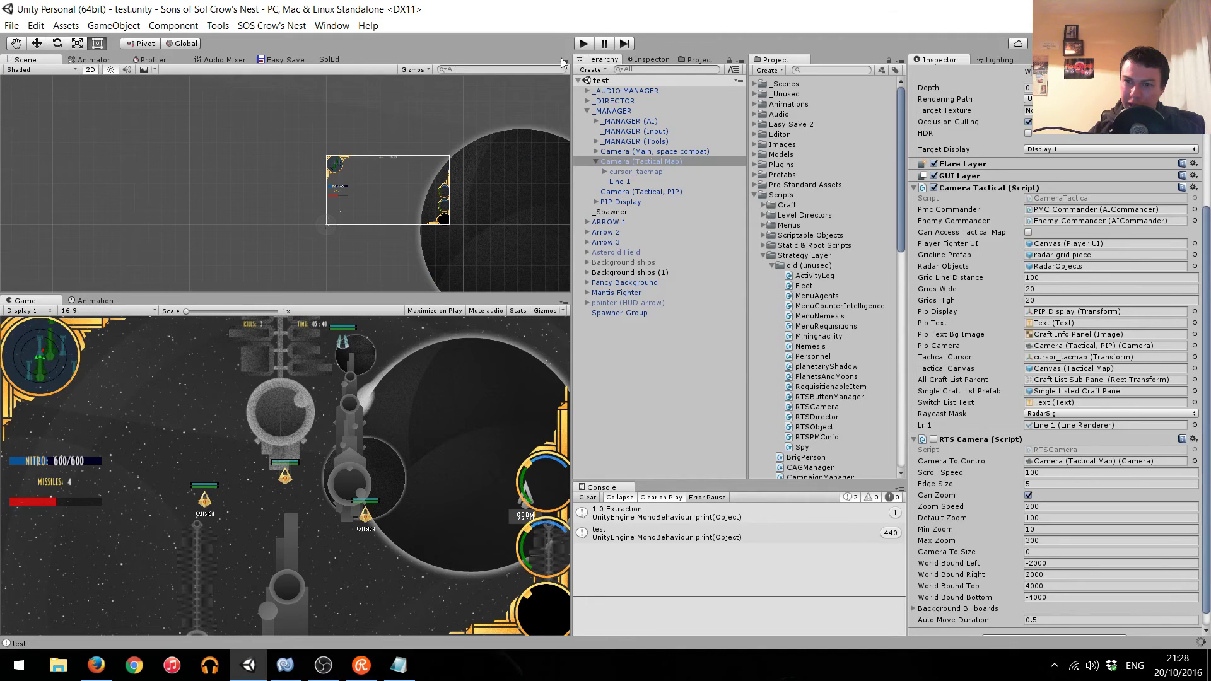
left_click(577, 46)
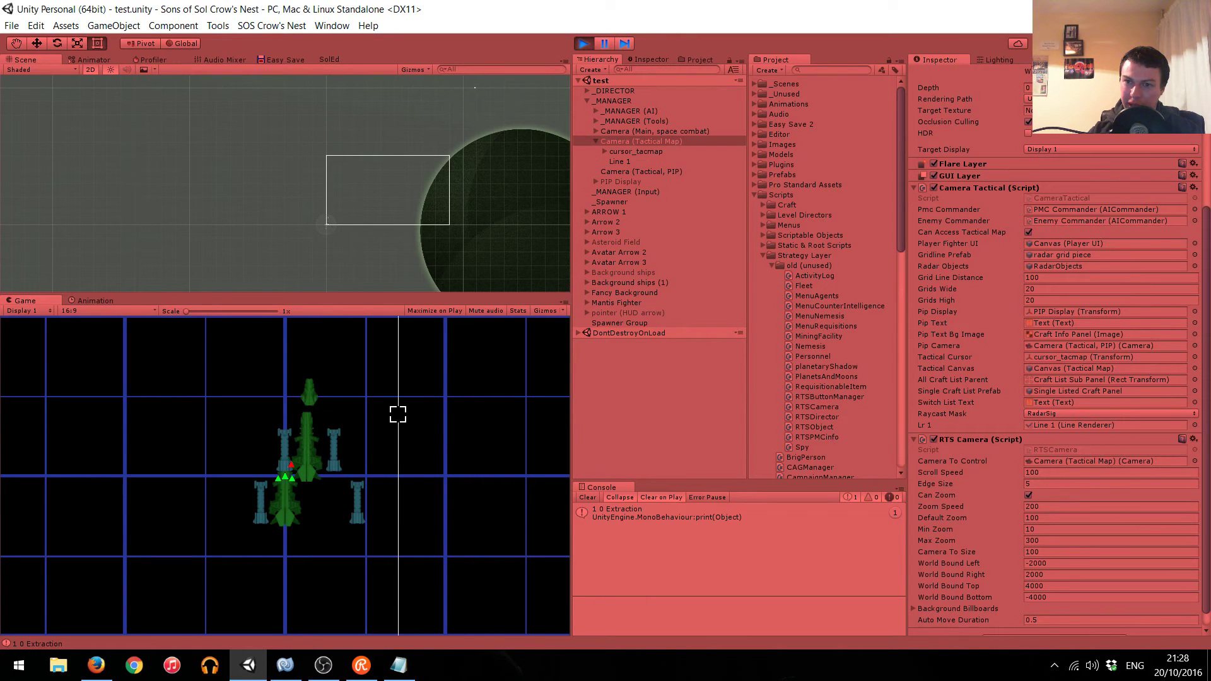
key("Tab")
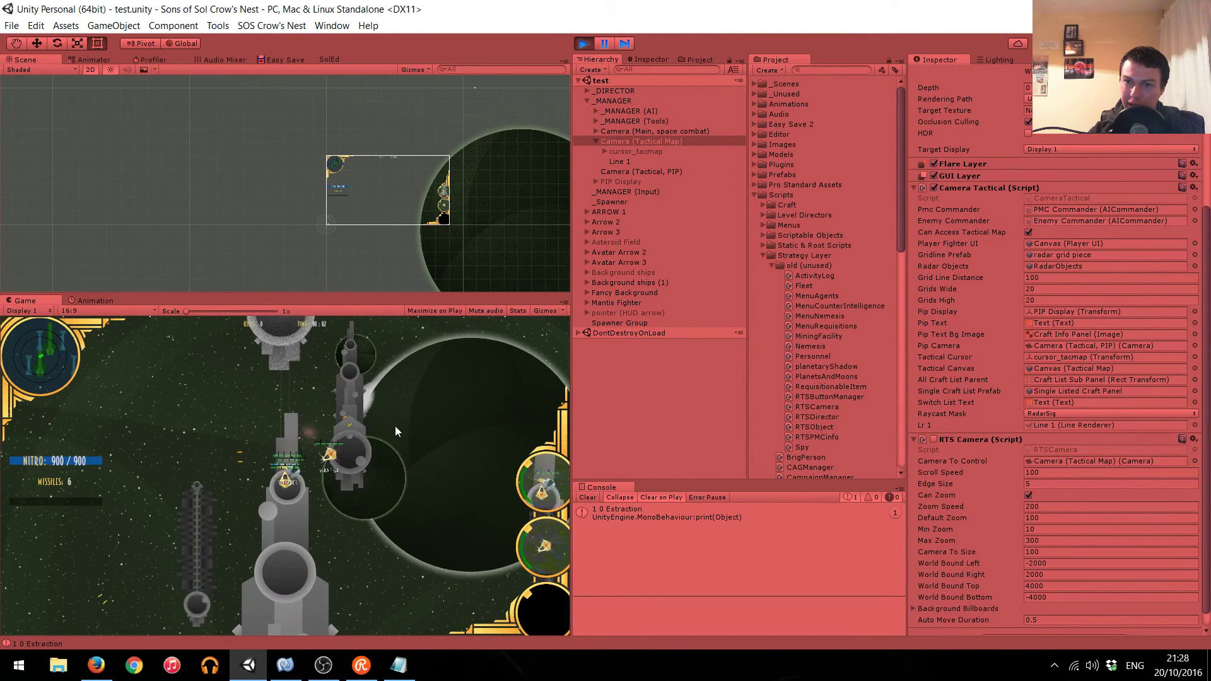
key("Tab")
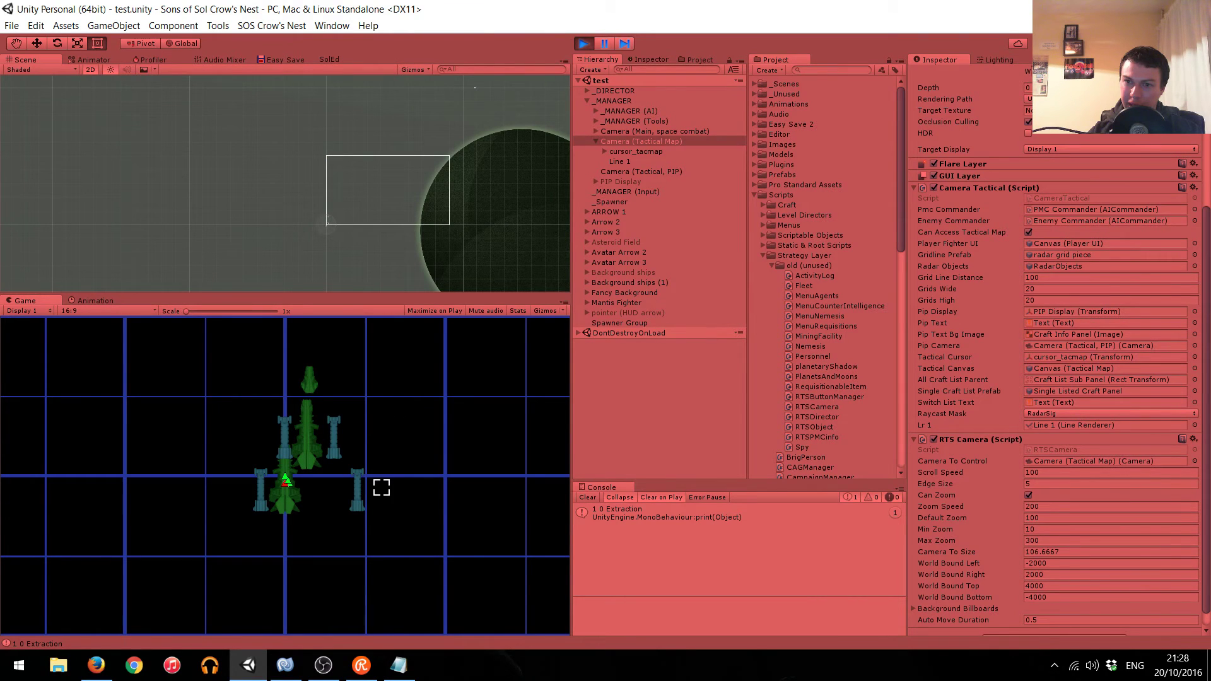
left_click(584, 43)
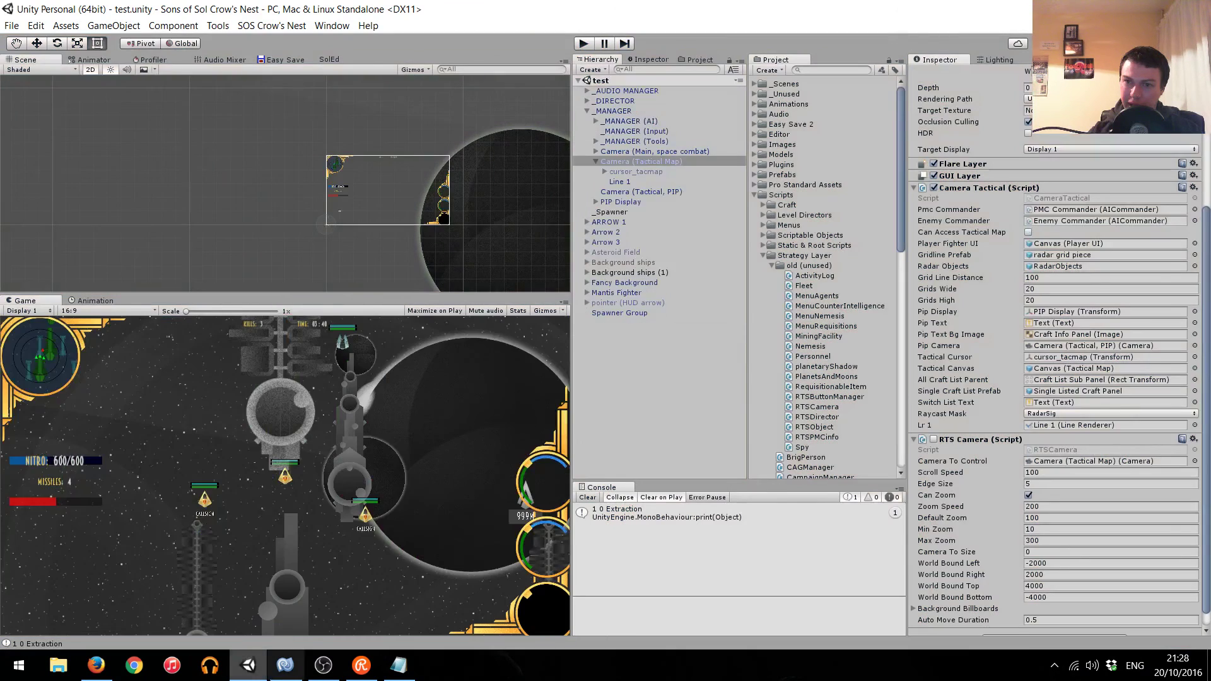
left_click(285, 665)
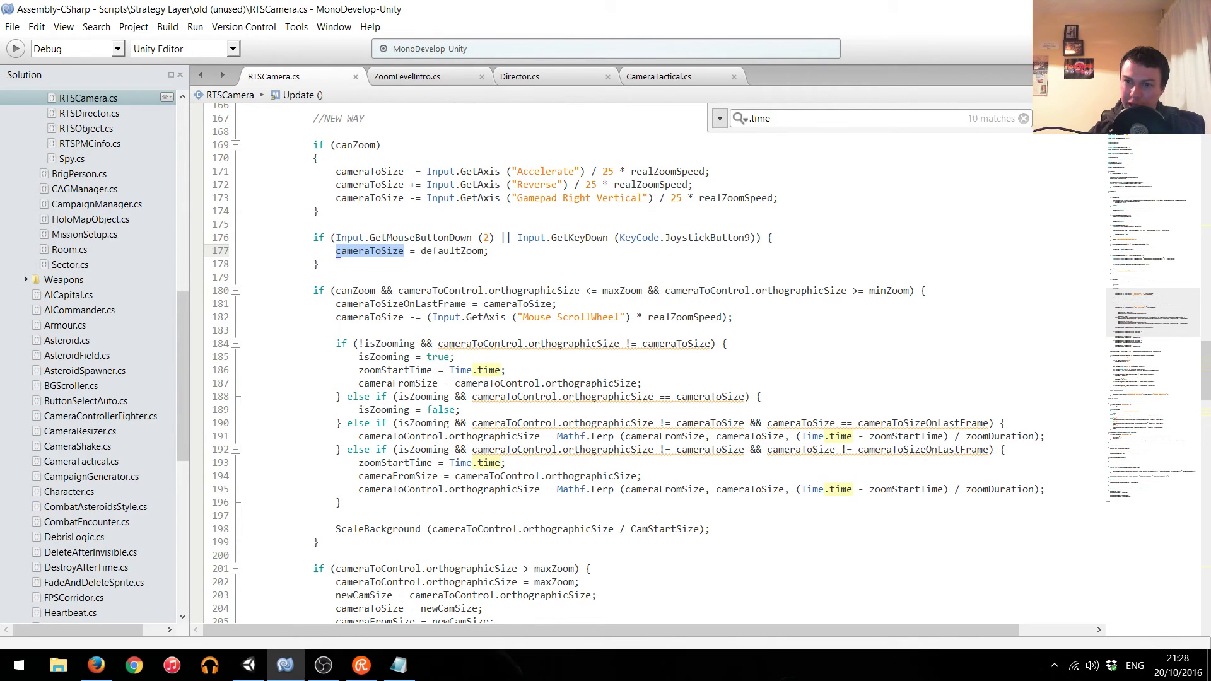
Step through the 10 '.time' matches to the zoom block's Time.time-based Mathf.Lerp timing.
key("F3")
key("F3")
key("F3")
key("F3")
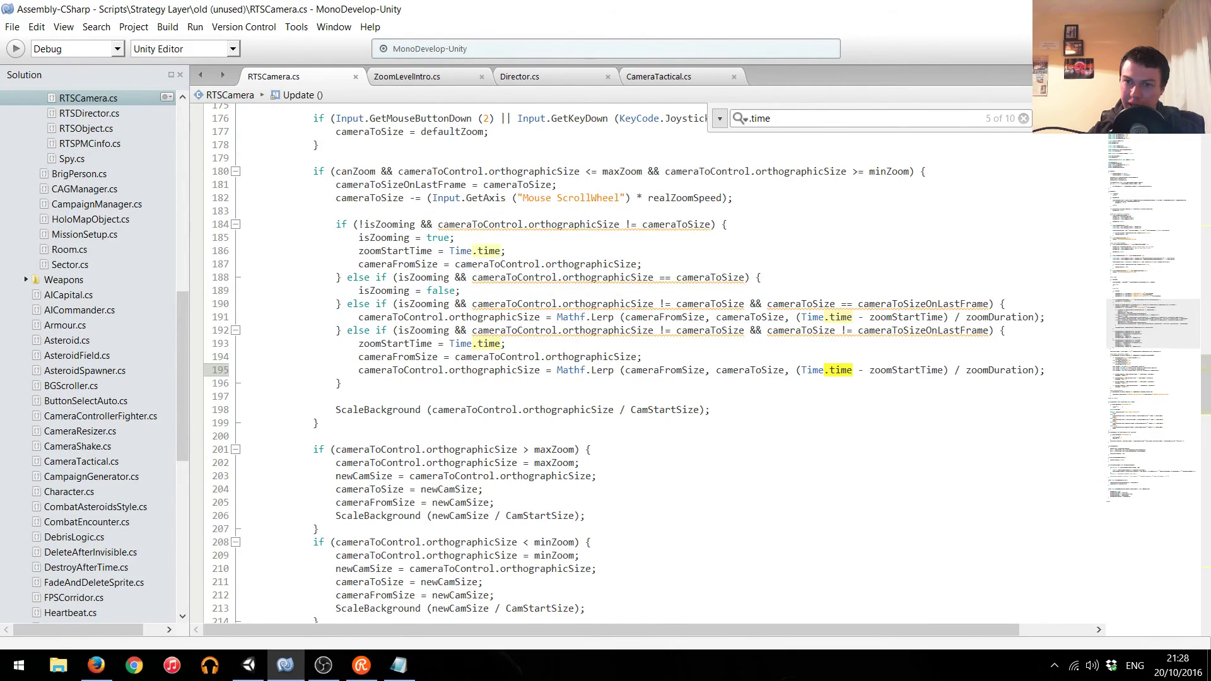
key("F3")
key("F3")
key("F3")
key("F3")
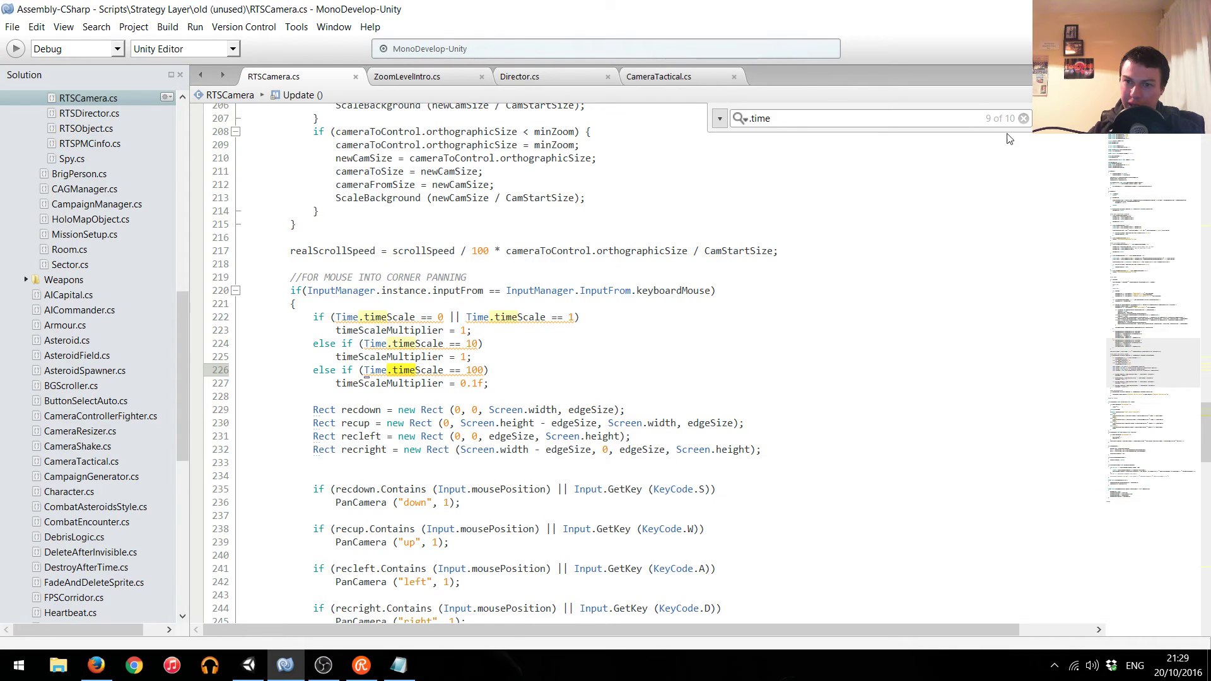
key("shift+F3")
key("shift+F3")
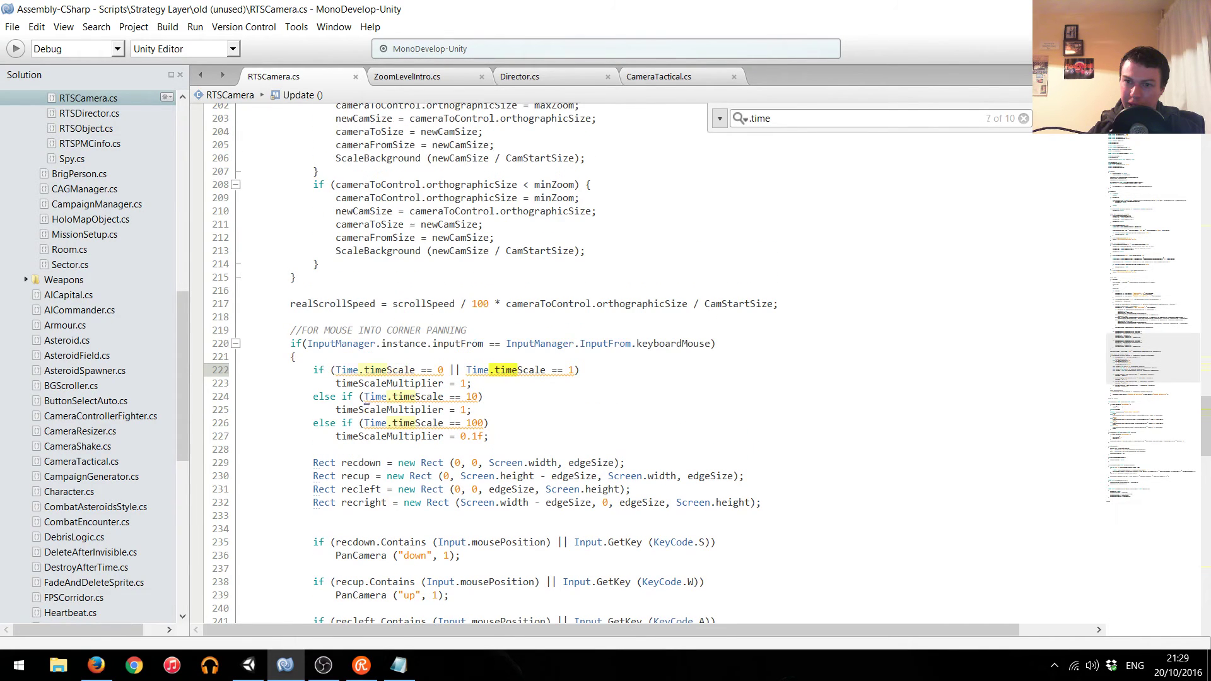
key("shift+F3")
key("F3")
key("F3")
key("F3")
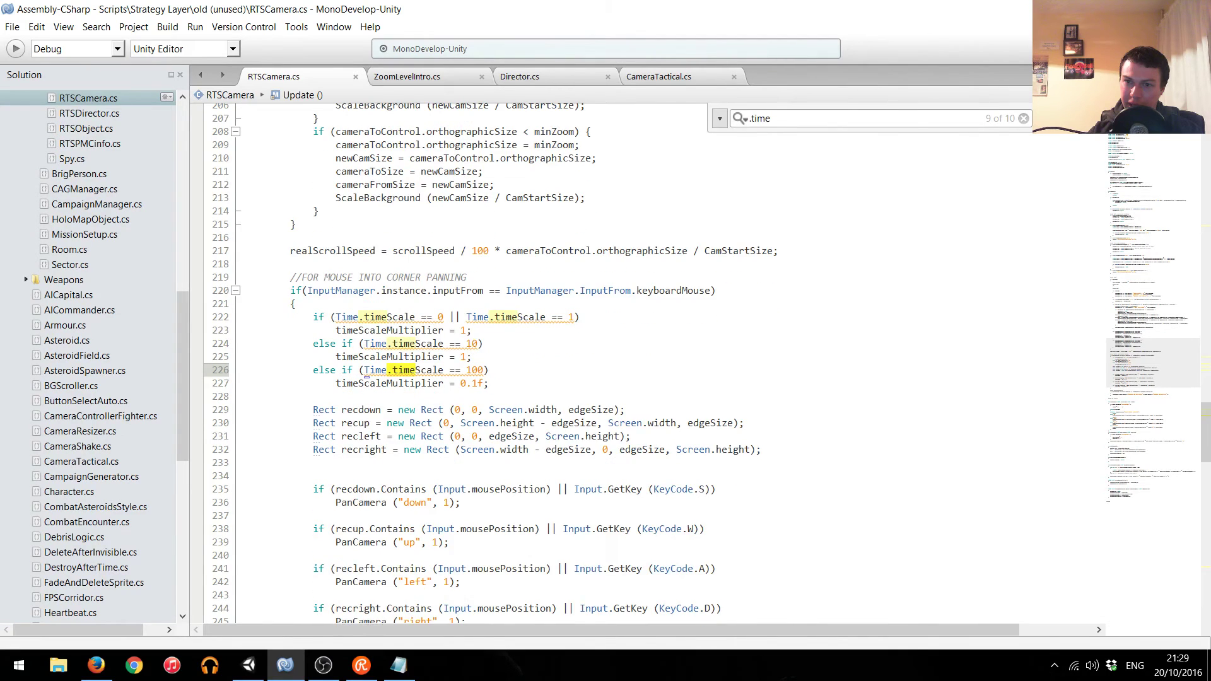
key("F3")
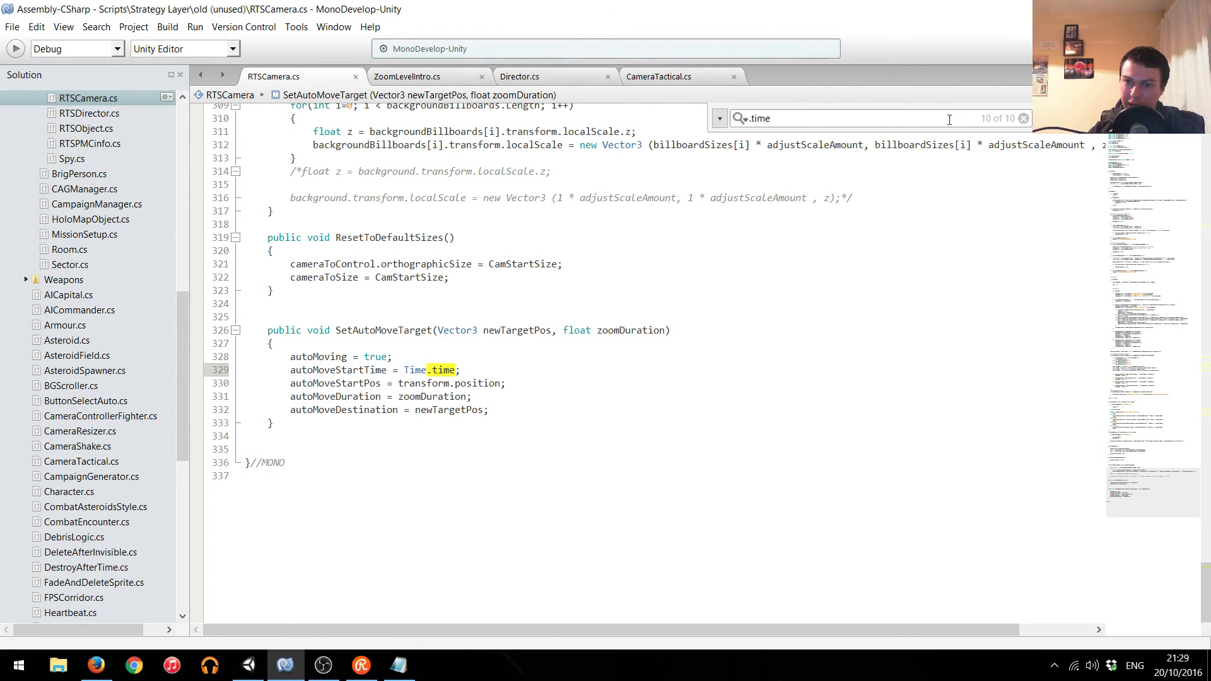
key("F3")
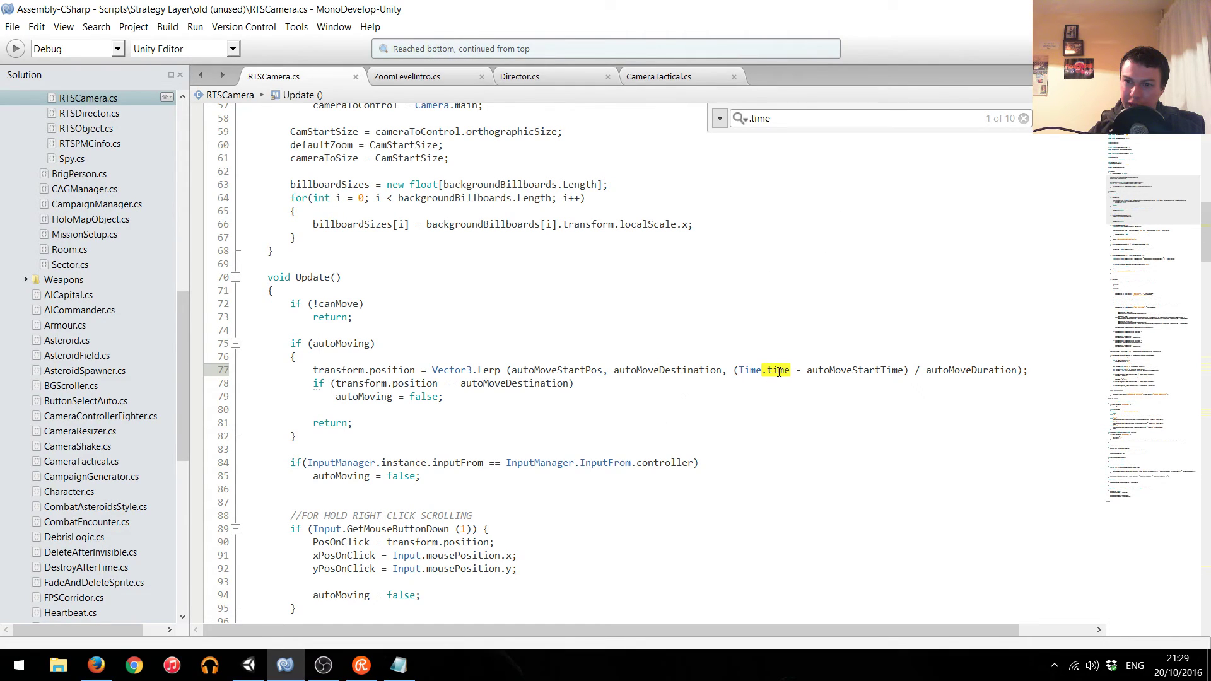
mouse_move(779, 373)
key("Return")
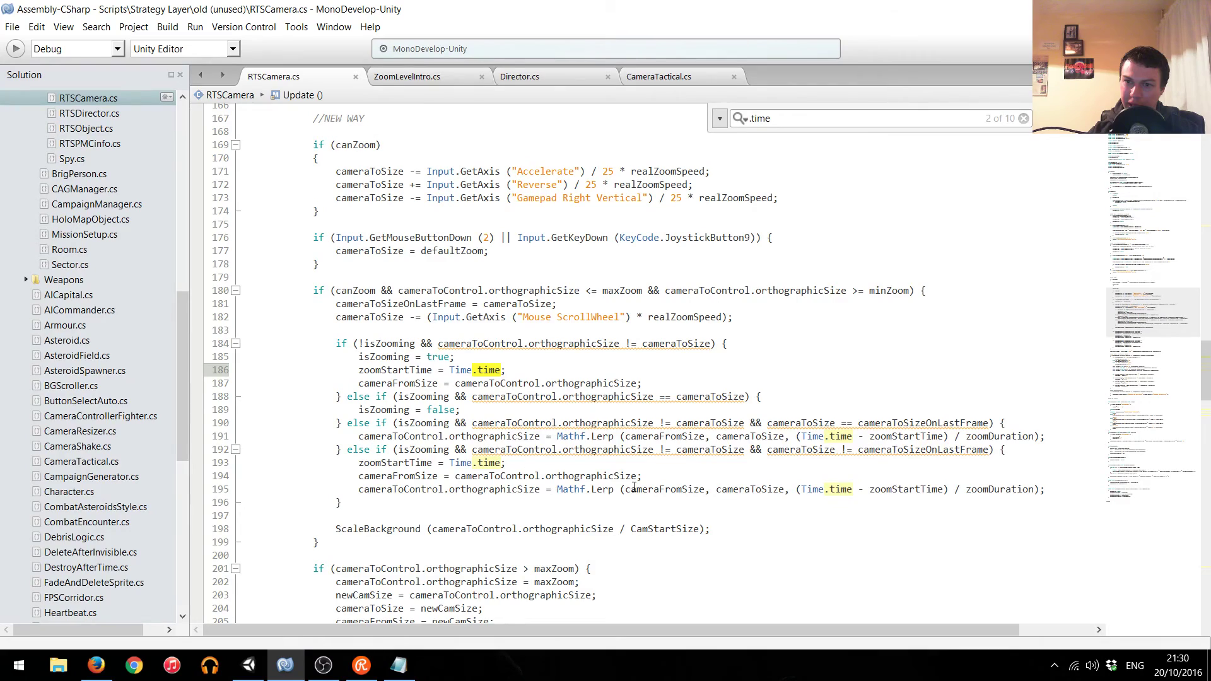
scroll(634, 487, "down", 8)
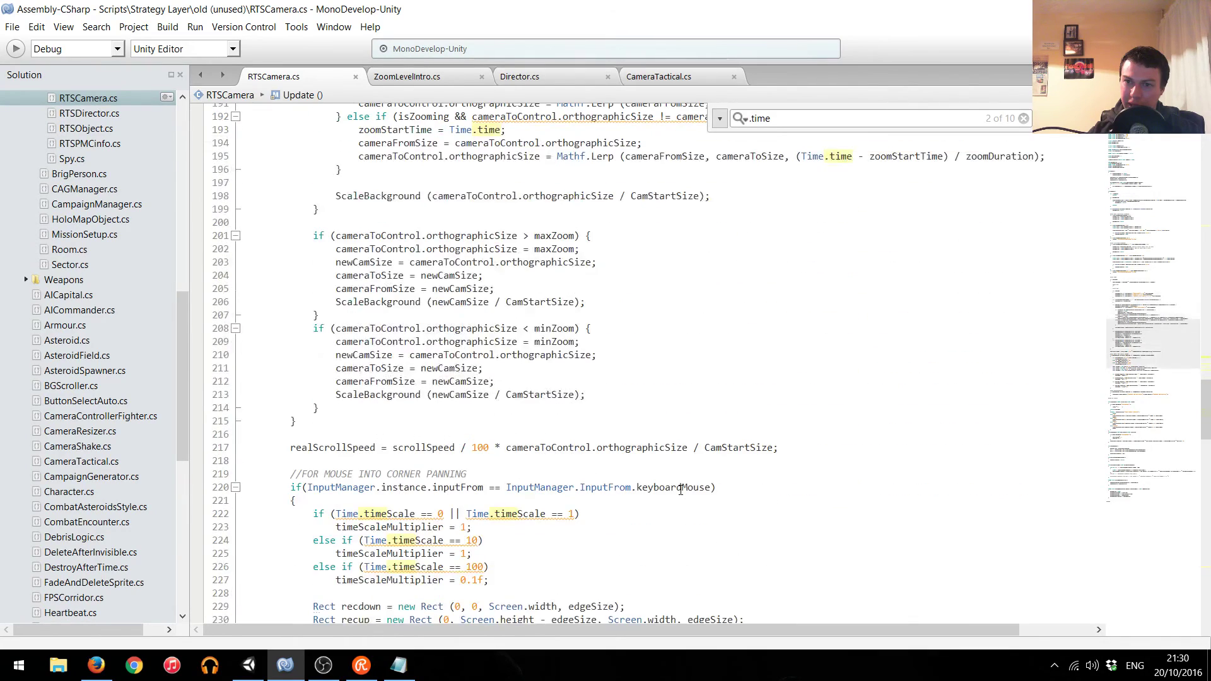
scroll(681, 490, "up", 13)
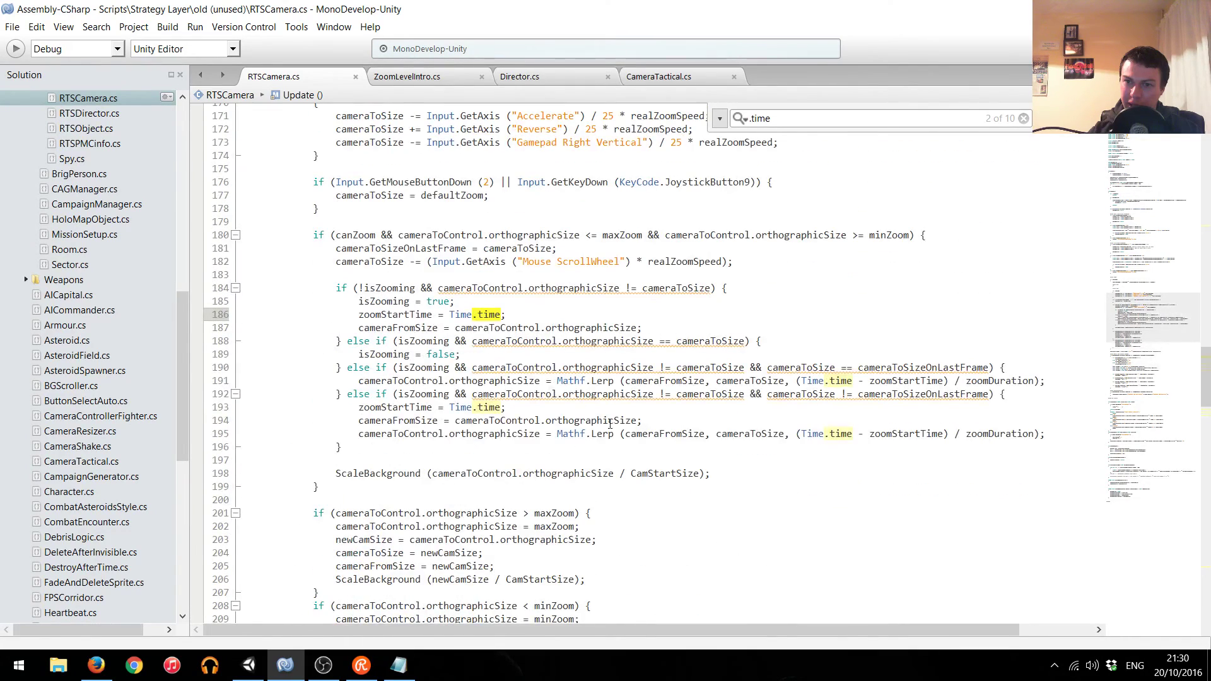
scroll(751, 441, "up", 3)
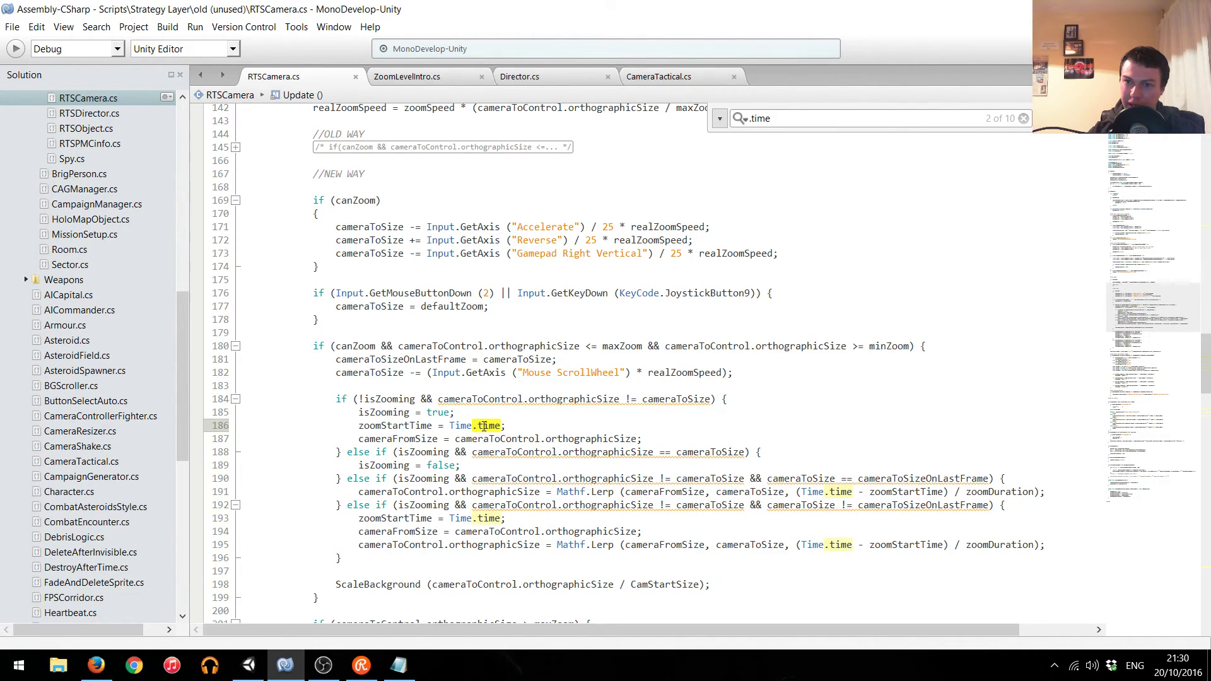
Change Time.time to Time.unscaledTime on lines 186 and 191 of RTSCamera.cs.
double_click(491, 427)
type("uns")
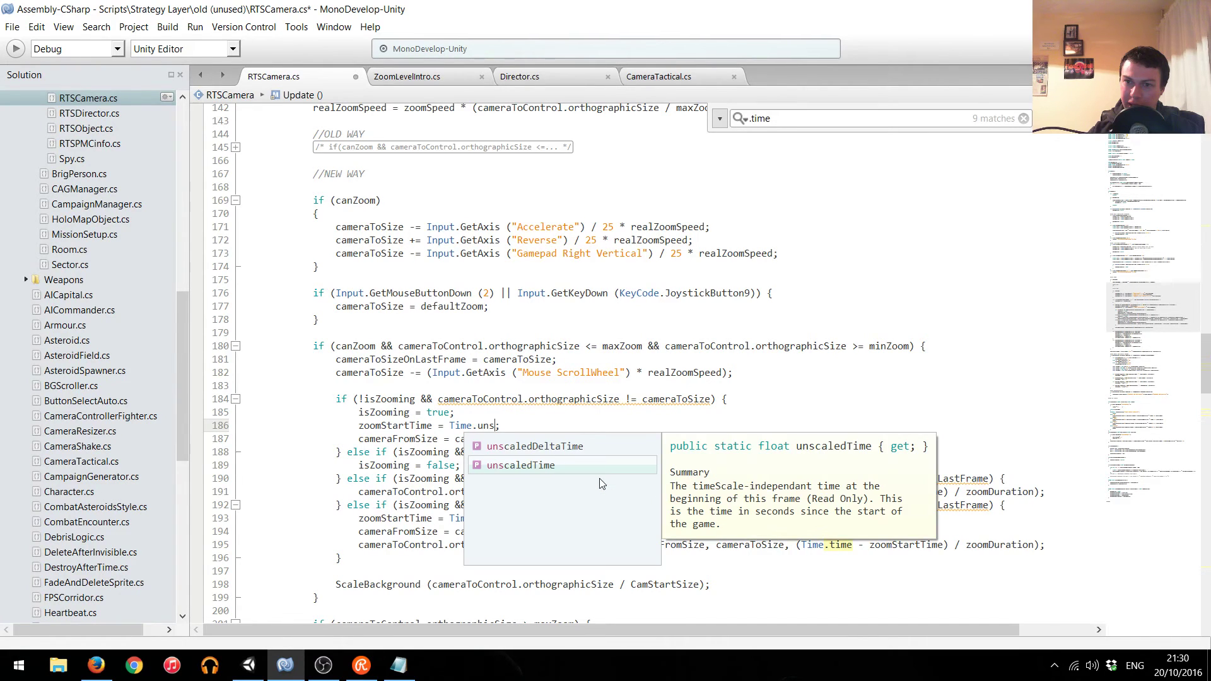
key("Return")
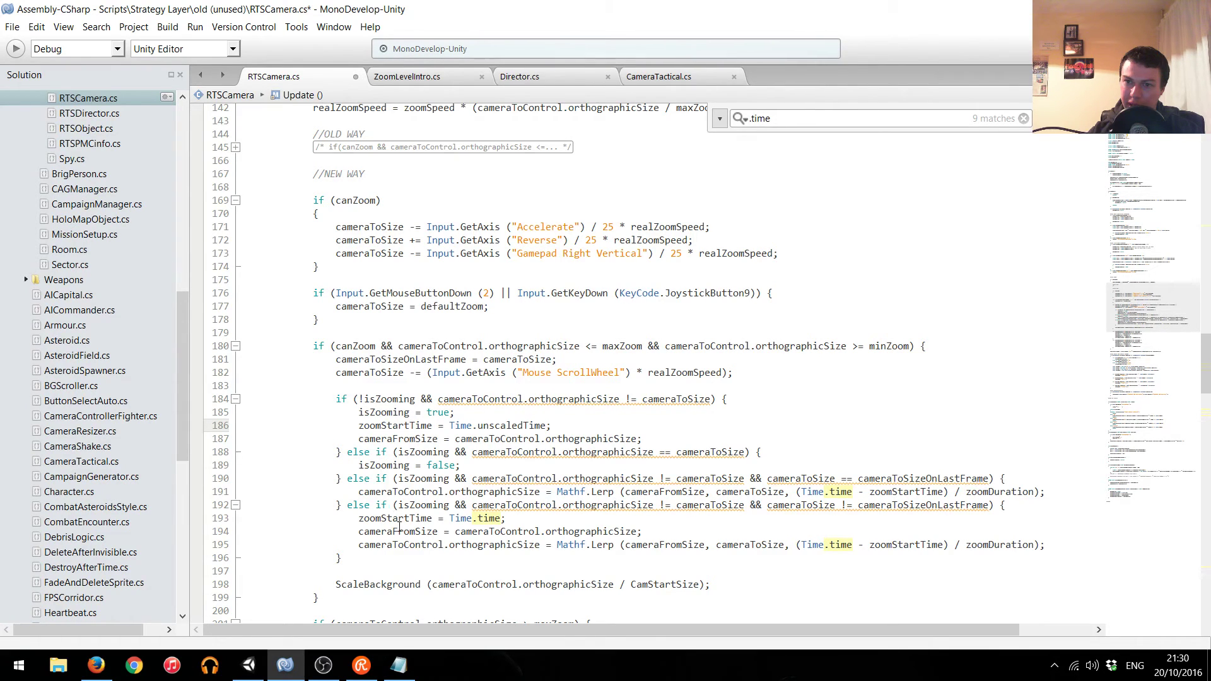
double_click(837, 491)
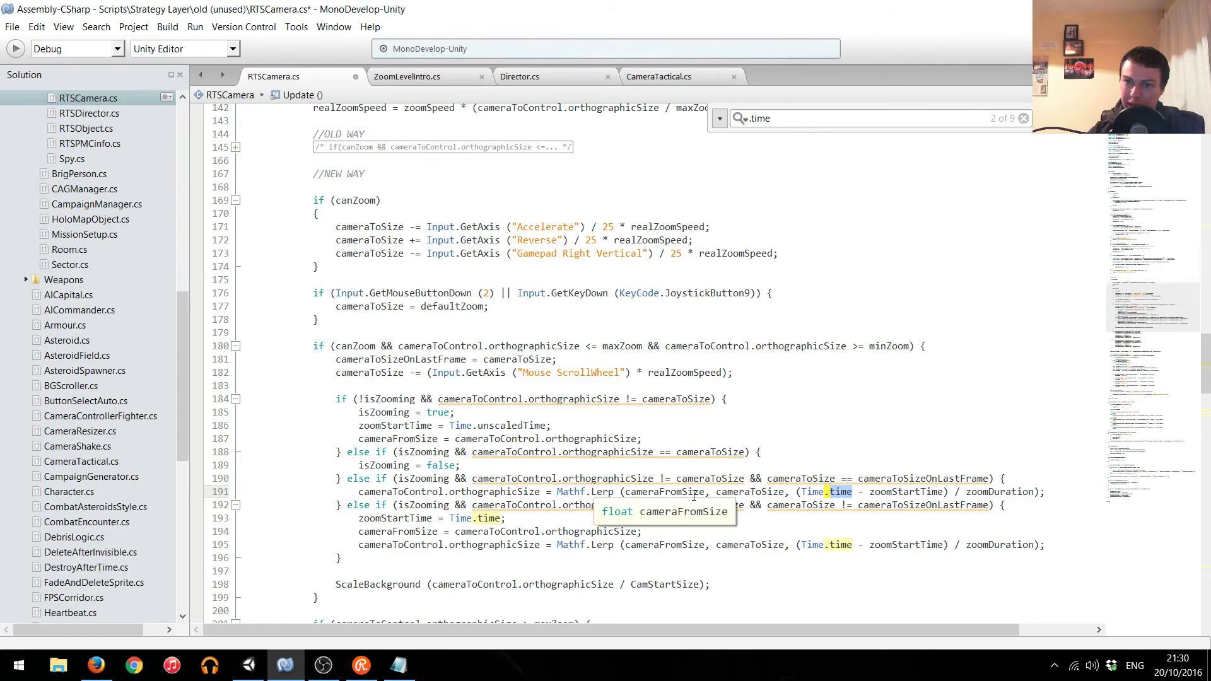
type("unscaled")
key("Return")
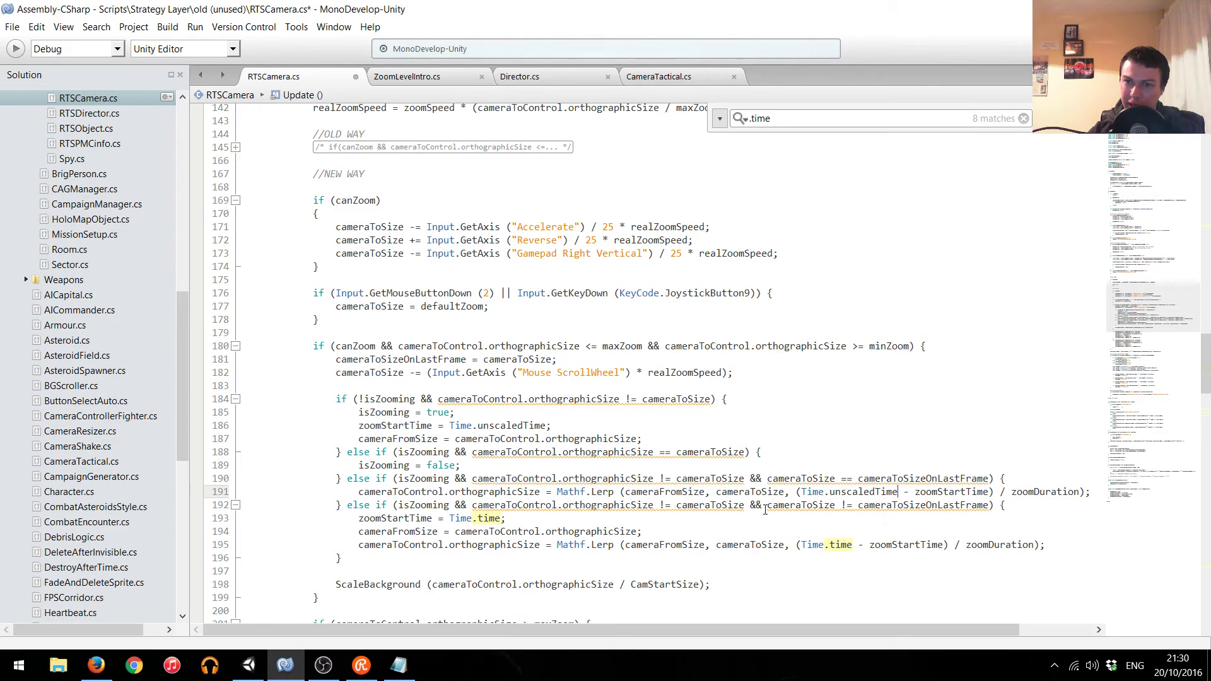
Switch lines 193 and 195 to Time.unscaledTime, save RTSCamera.cs, and return to Unity.
double_click(482, 519)
type("unscaled")
key("Down")
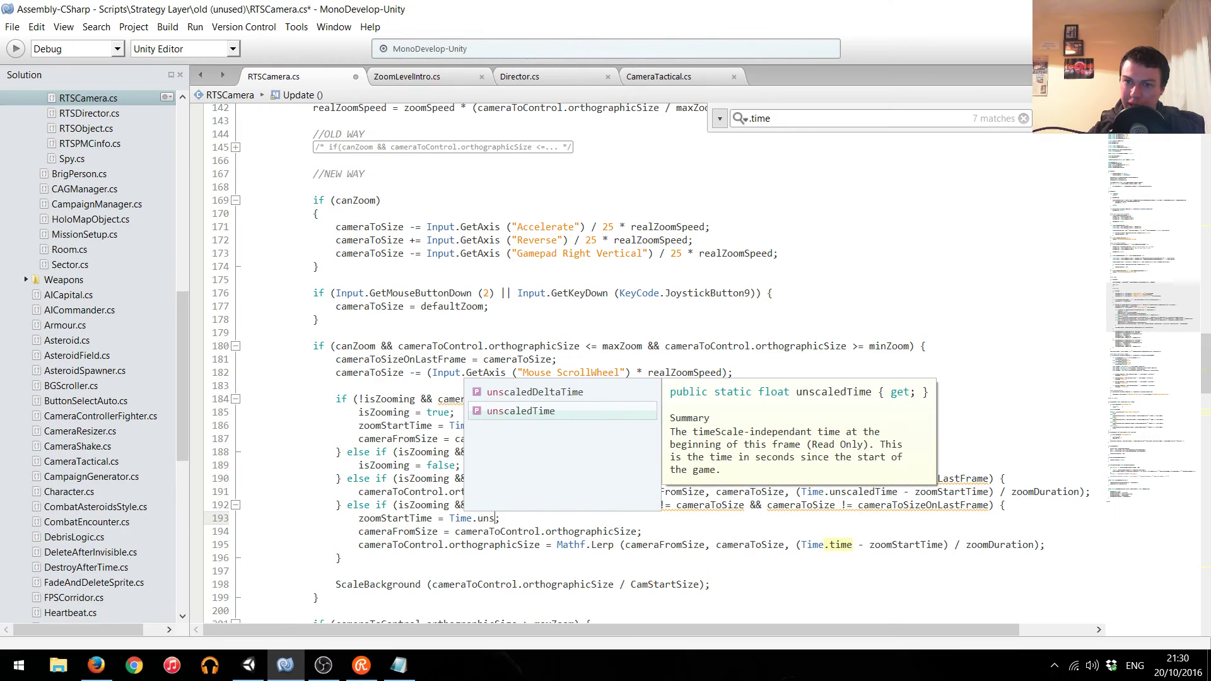
key("Return")
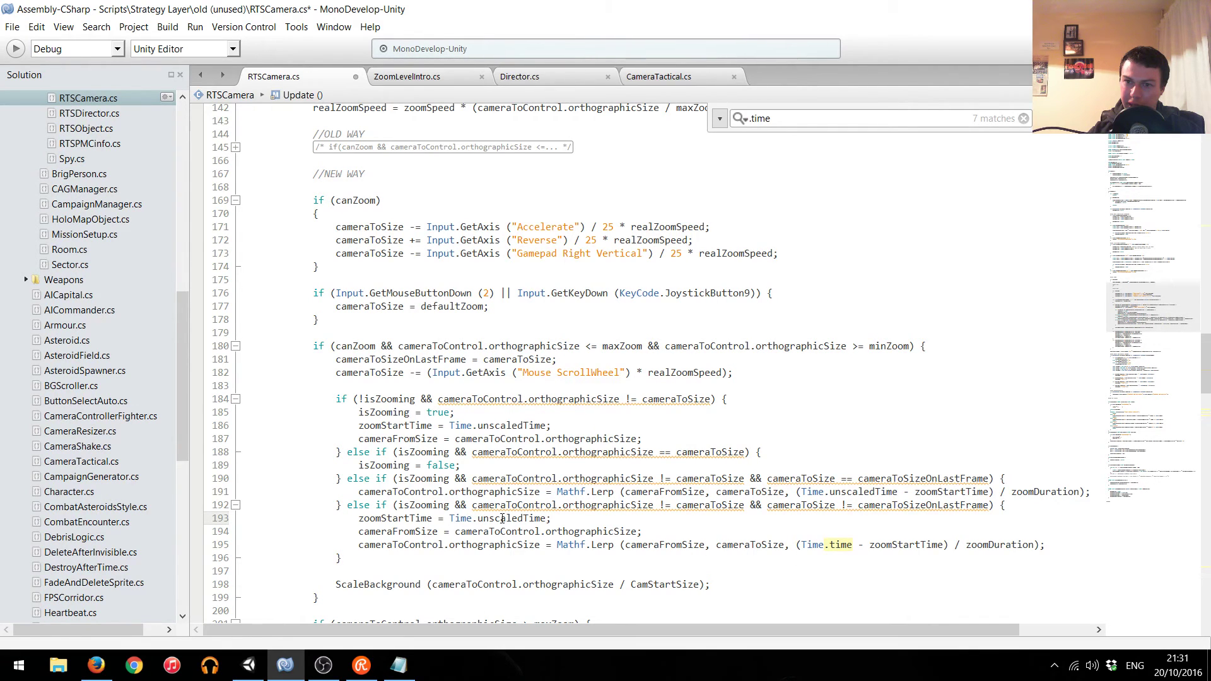
mouse_move(527, 520)
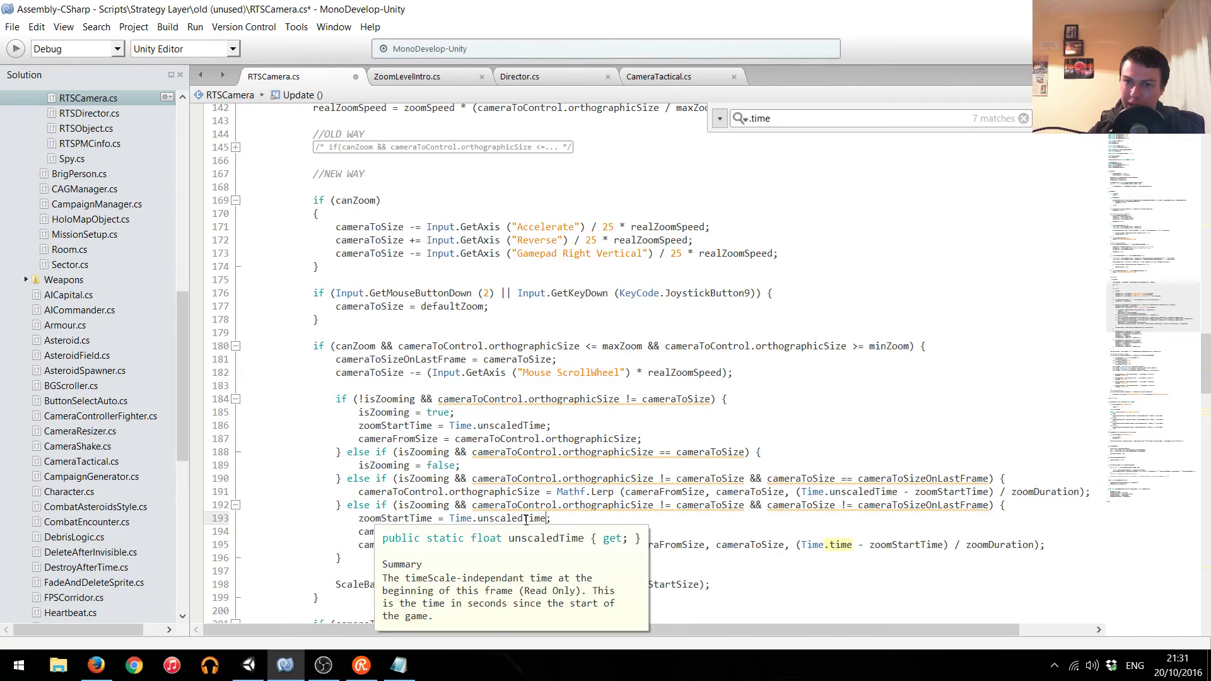
double_click(841, 545)
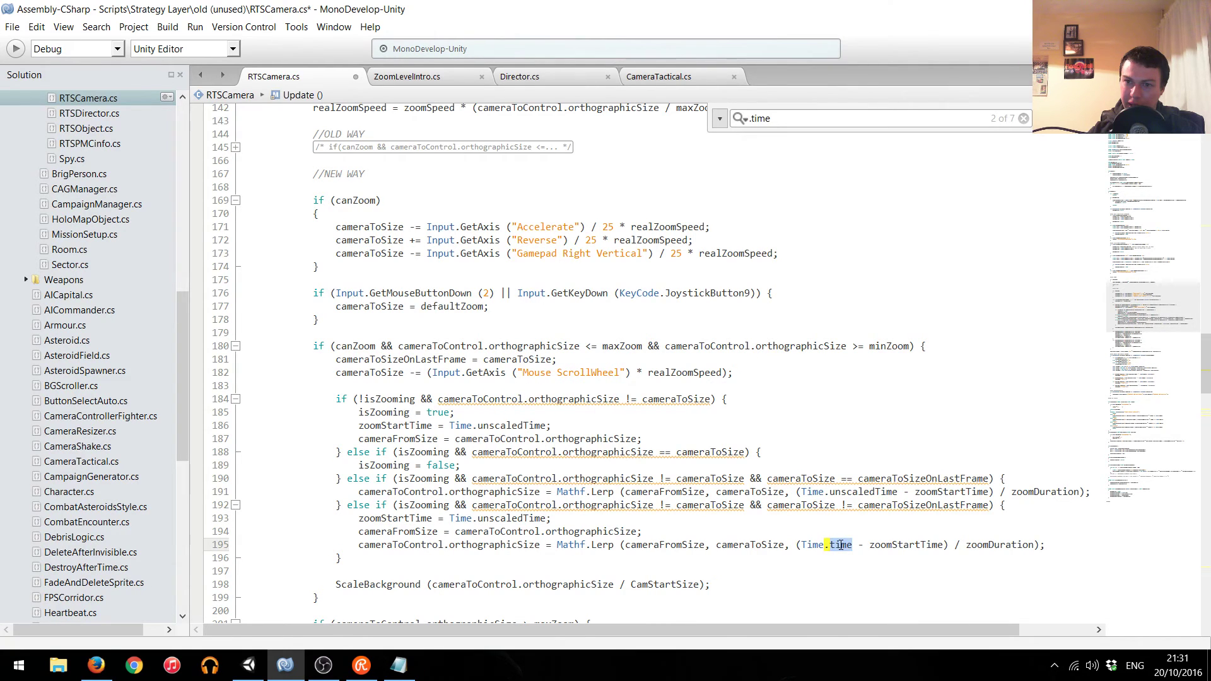
type("unsc")
key("Return")
key("ctrl+s")
left_click(250, 666)
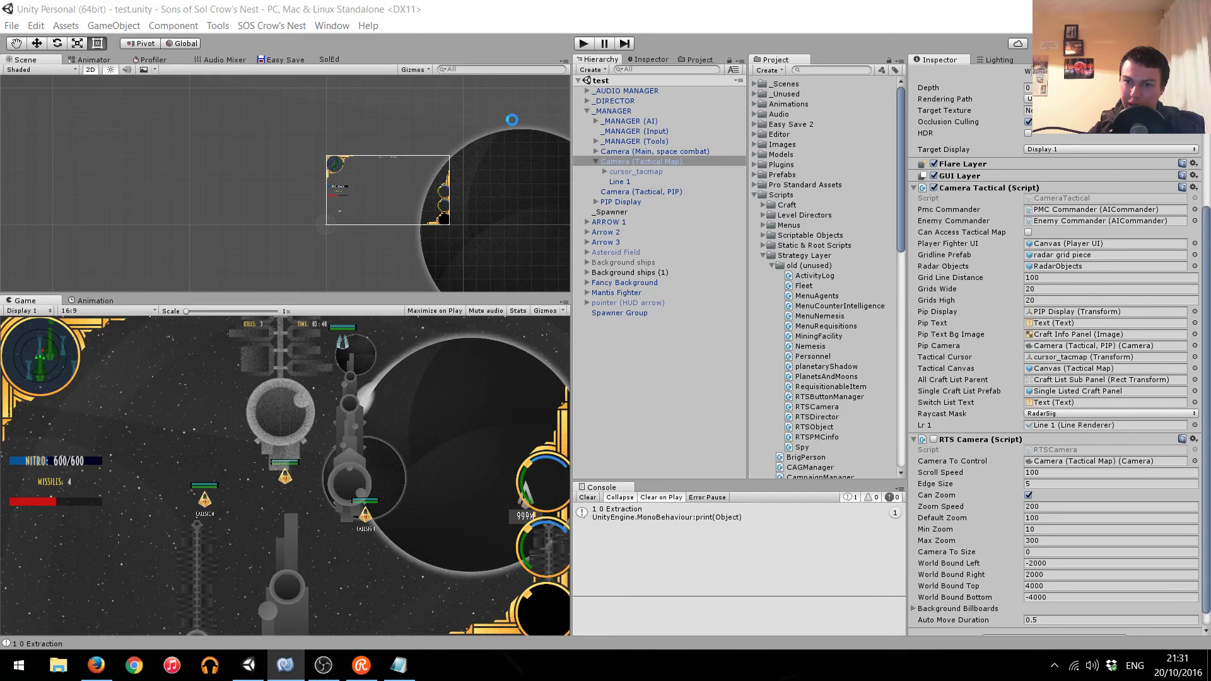
Start play mode and zoom in and out on the tactical map.
left_click(583, 43)
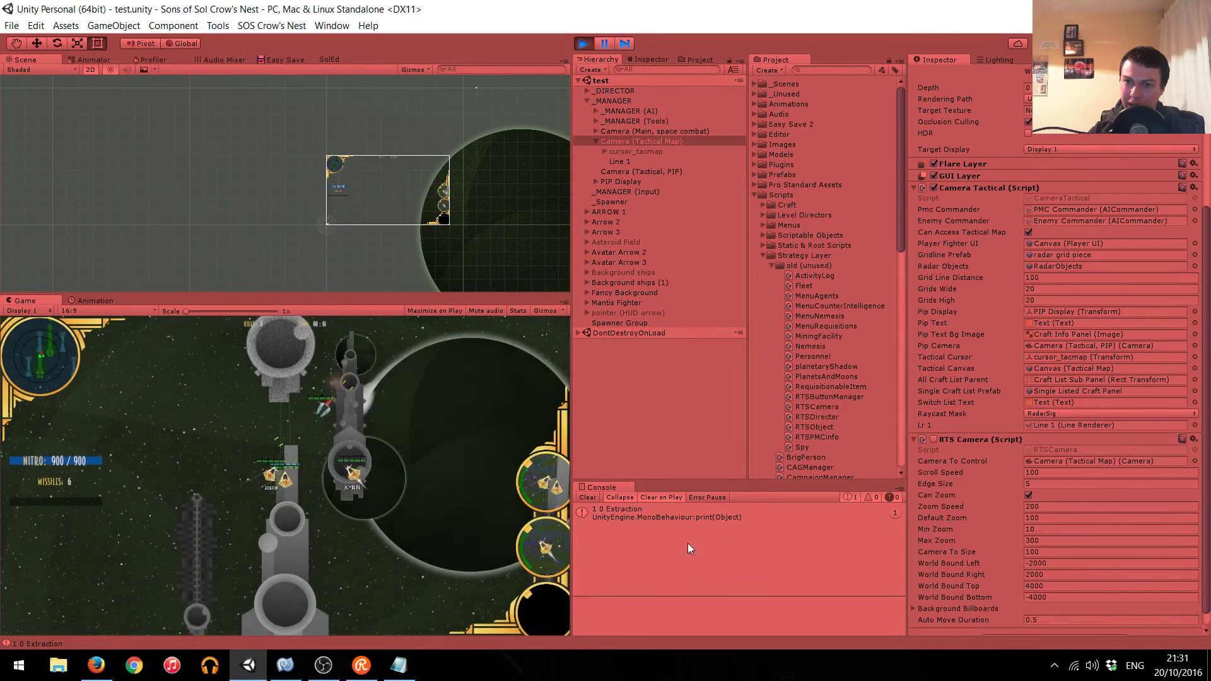
key("Tab")
scroll(394, 492, "down", 5)
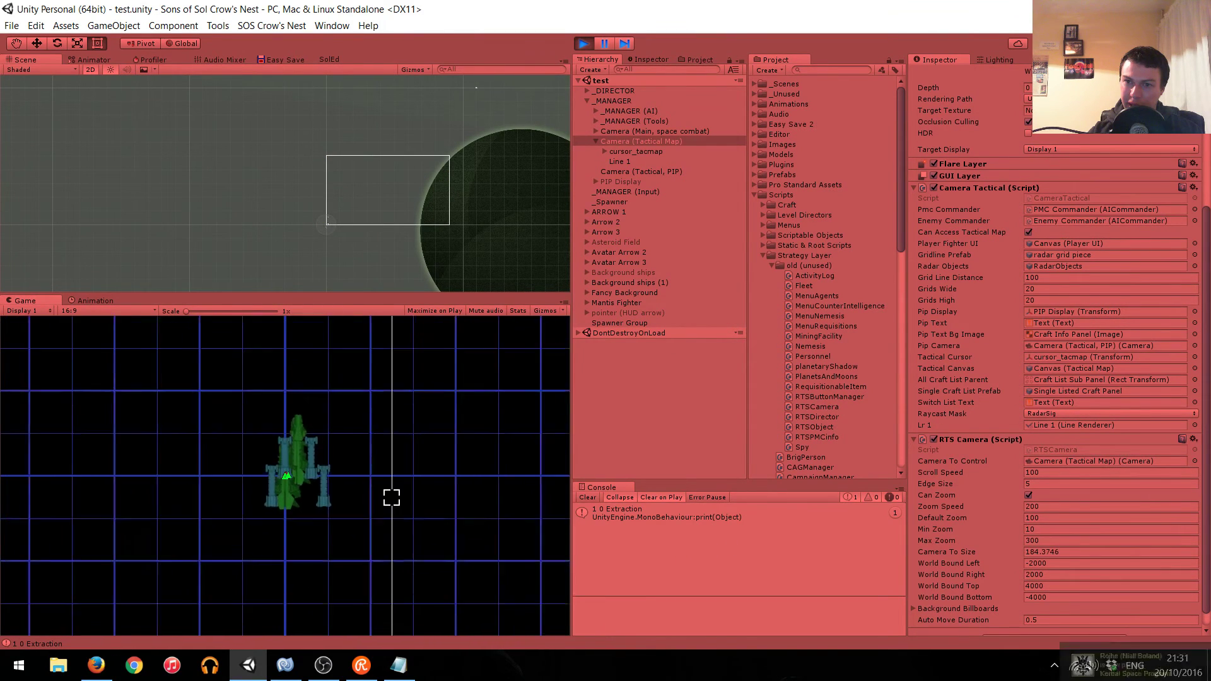
scroll(393, 492, "up", 5)
scroll(390, 493, "up", 4)
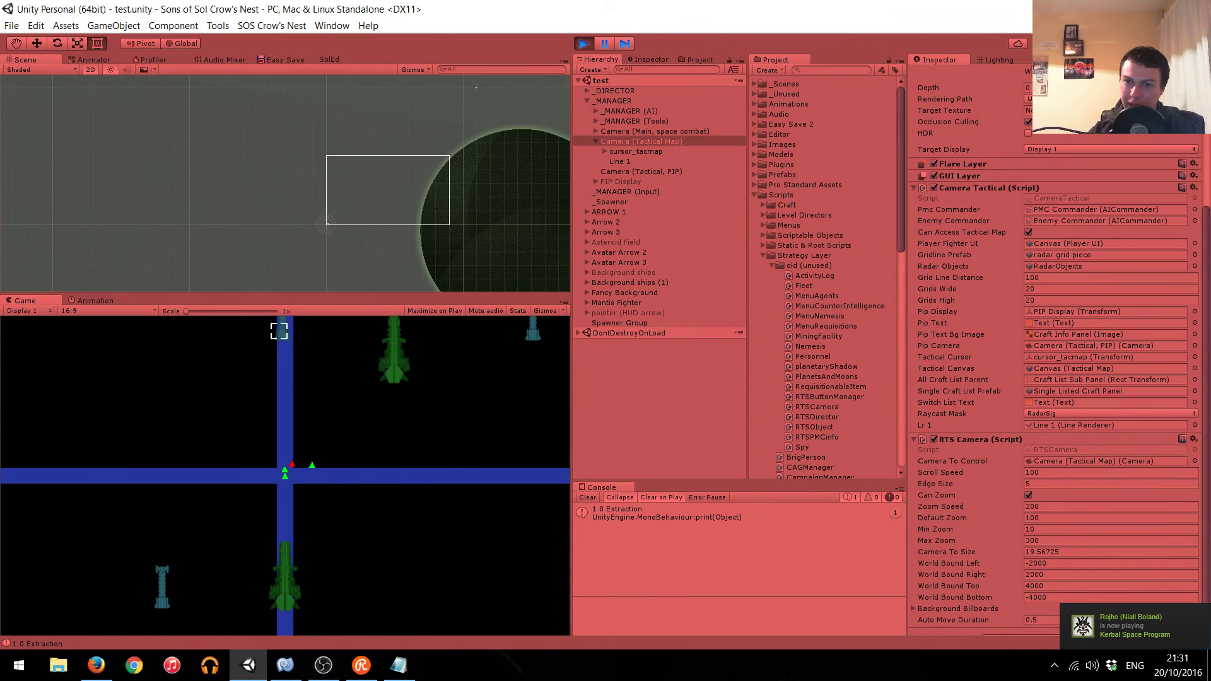
mouse_move(288, 475)
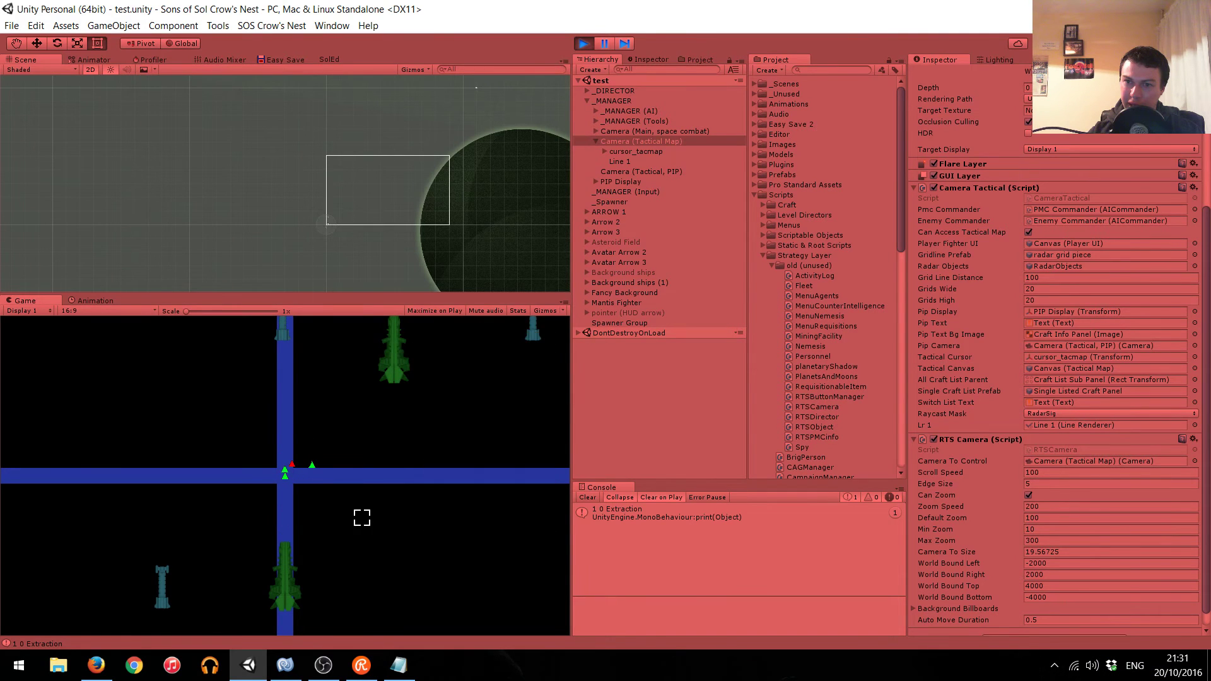
scroll(376, 527, "down", 4)
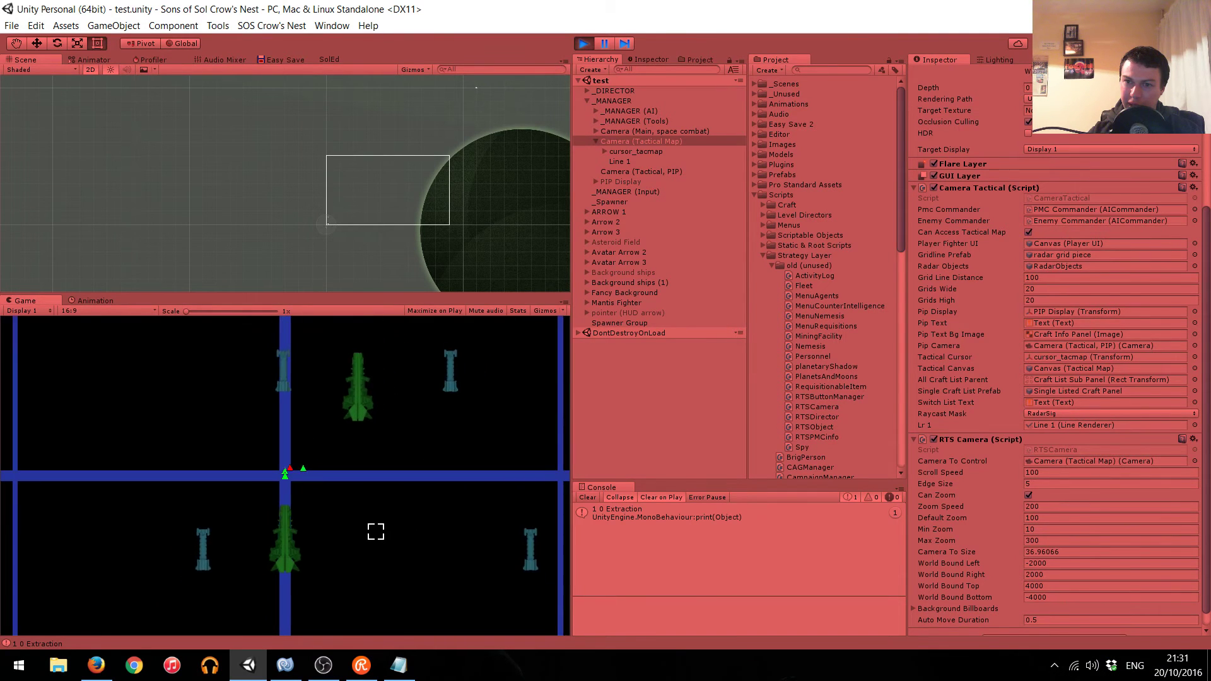
Restart the play test, then switch back to RTSCamera.cs in MonoDevelop.
left_click(584, 44)
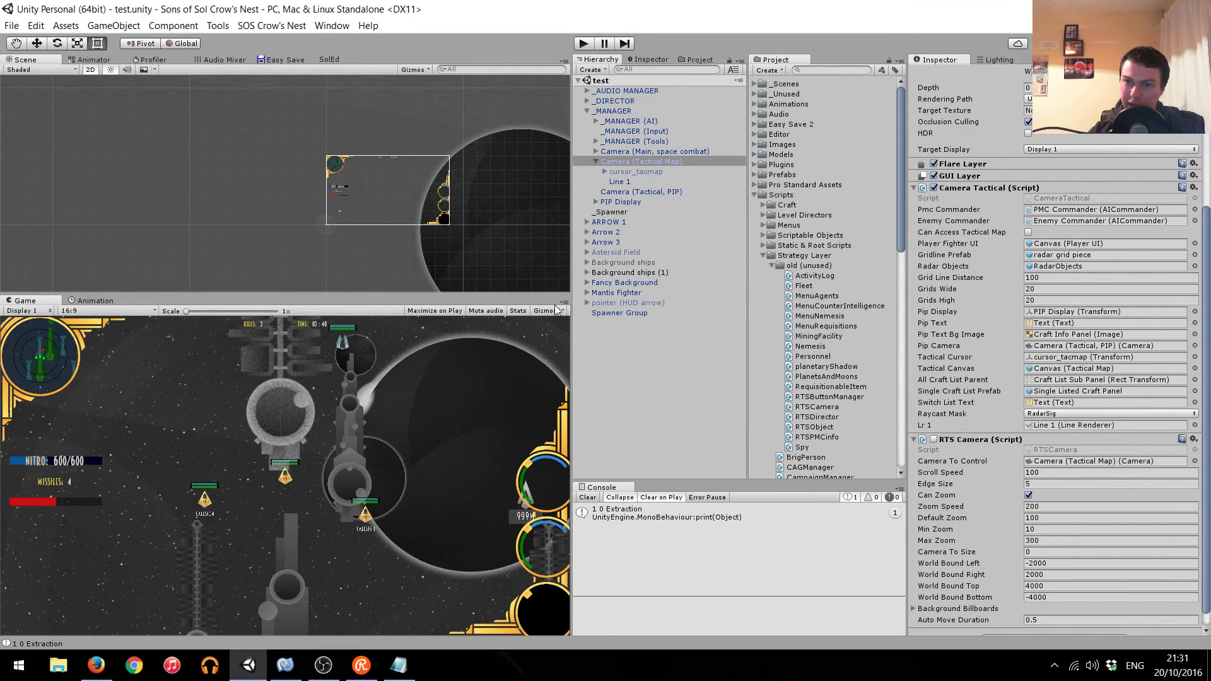
left_click(584, 44)
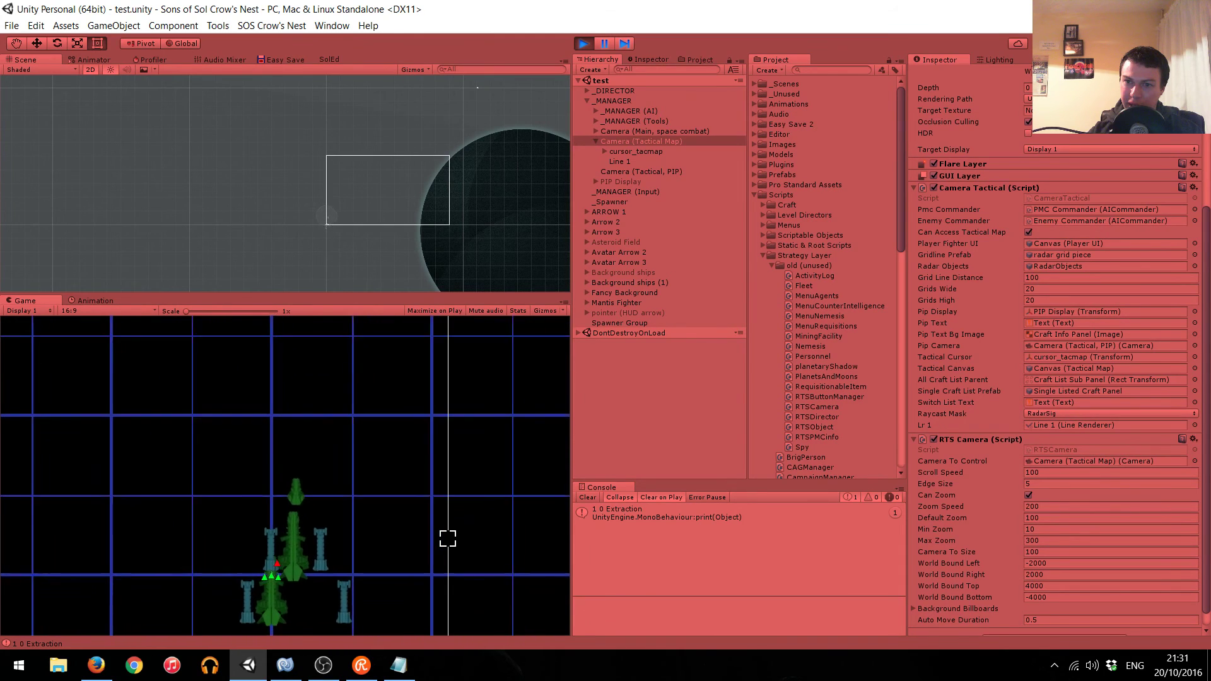
left_click(287, 674)
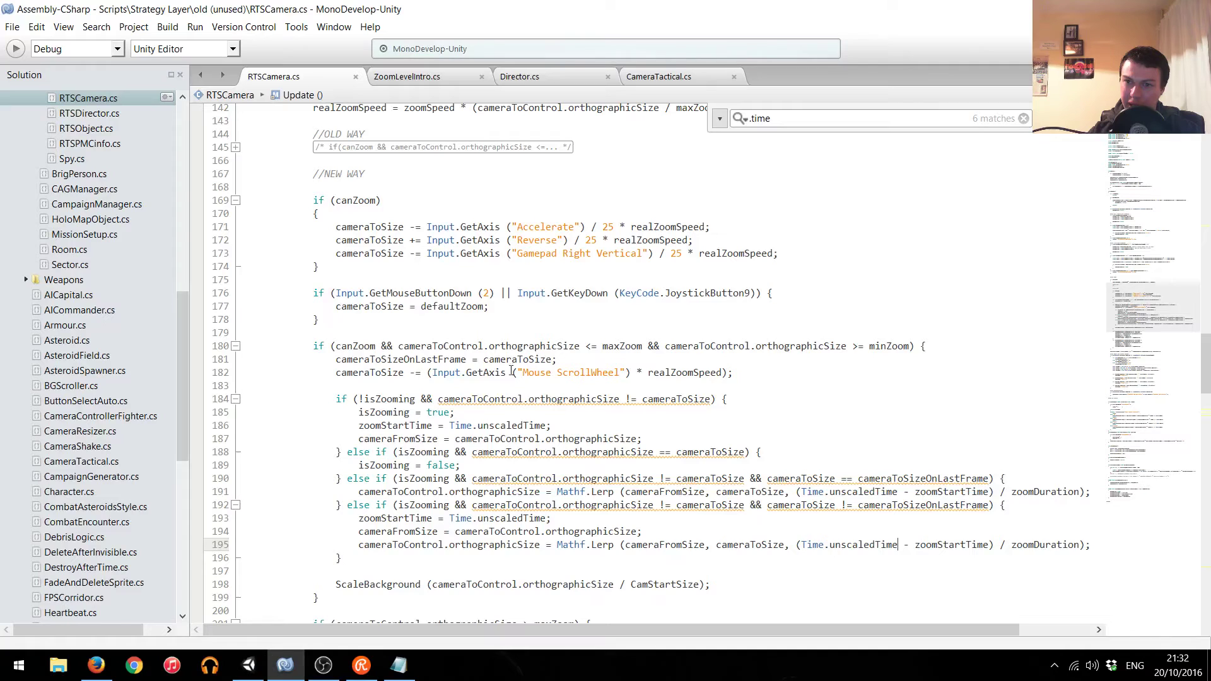
scroll(488, 315, "up", 14)
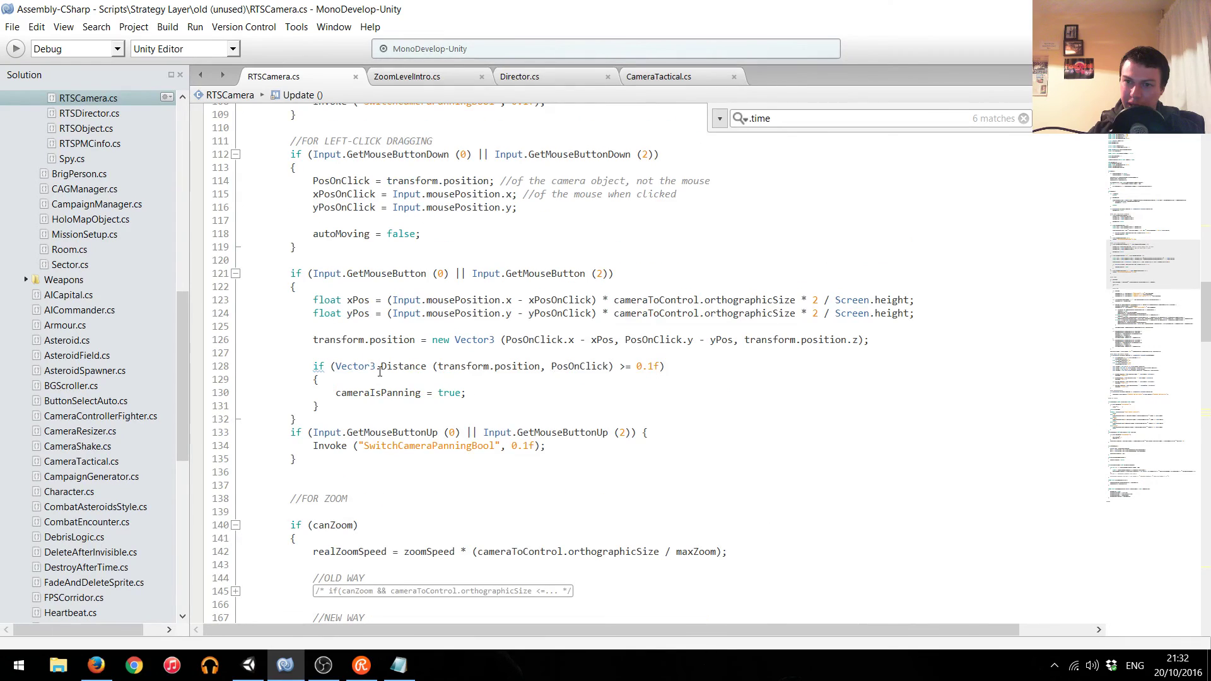
scroll(356, 406, "up", 1)
scroll(375, 323, "up", 5)
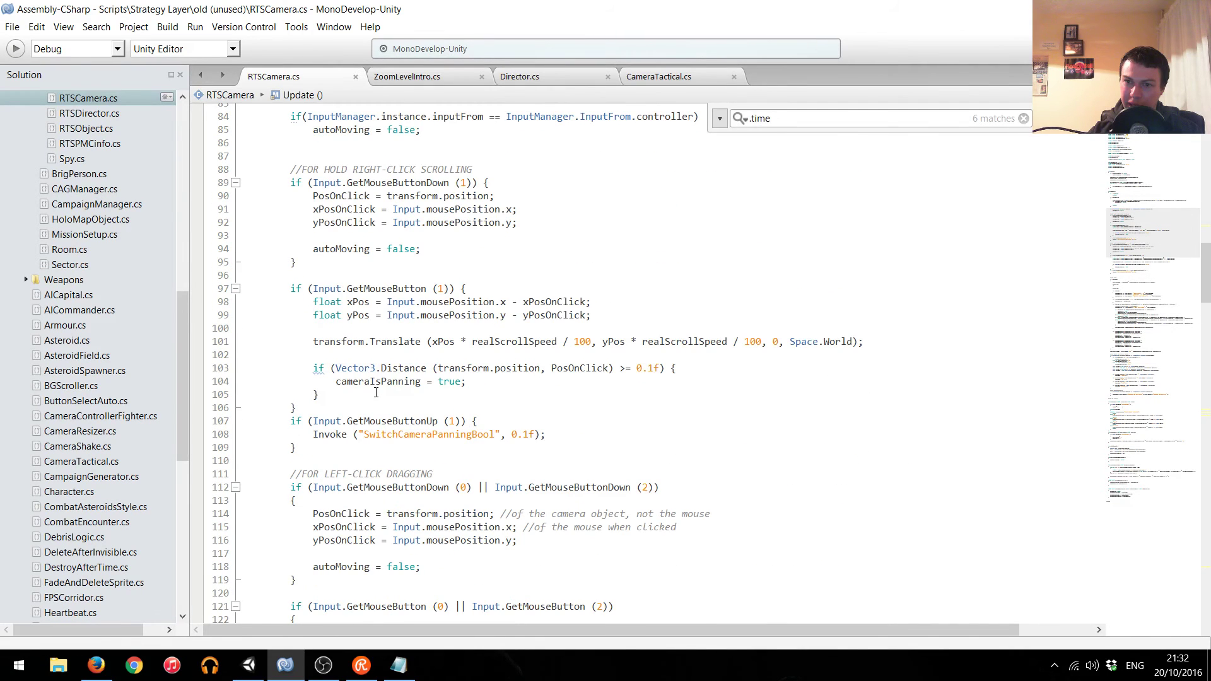
scroll(376, 393, "up", 1)
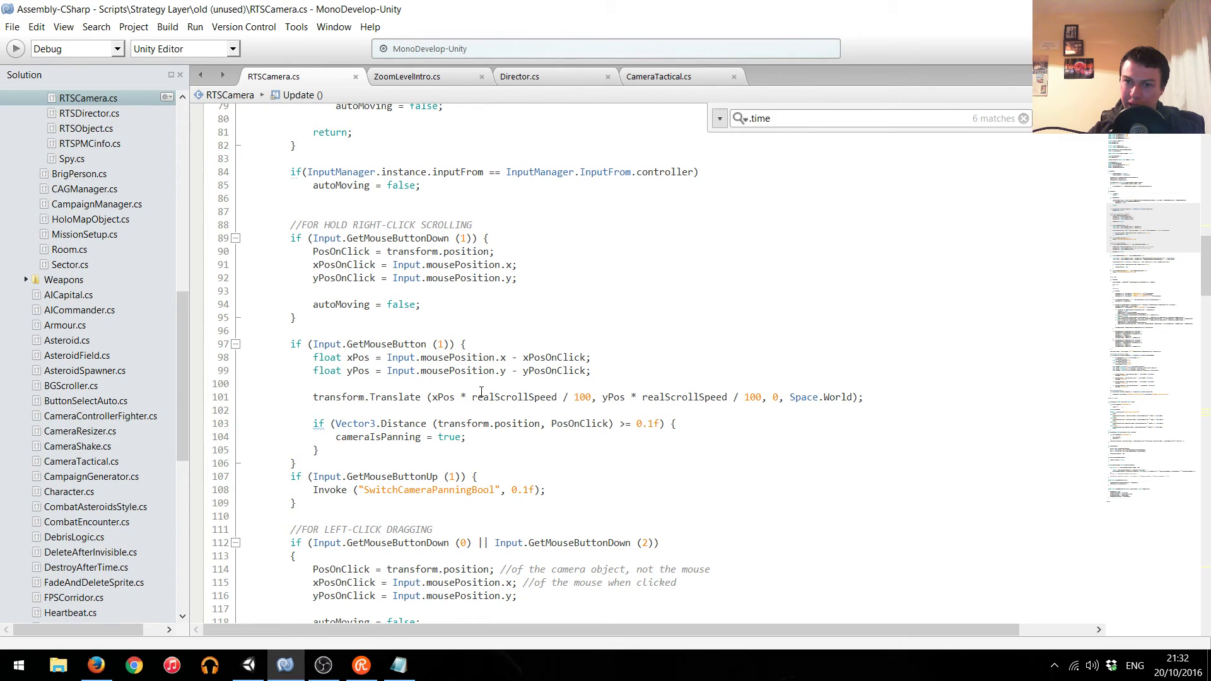
scroll(465, 446, "down", 4)
scroll(463, 449, "up", 3)
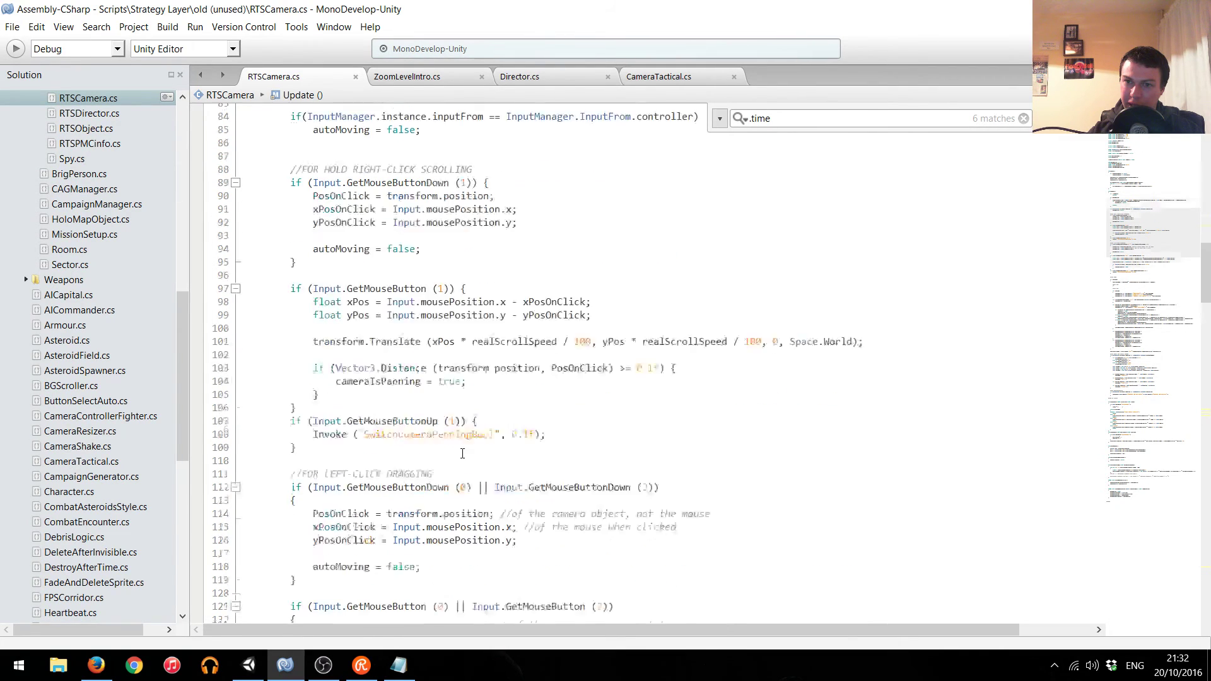
scroll(463, 452, "up", 2)
scroll(461, 455, "up", 2)
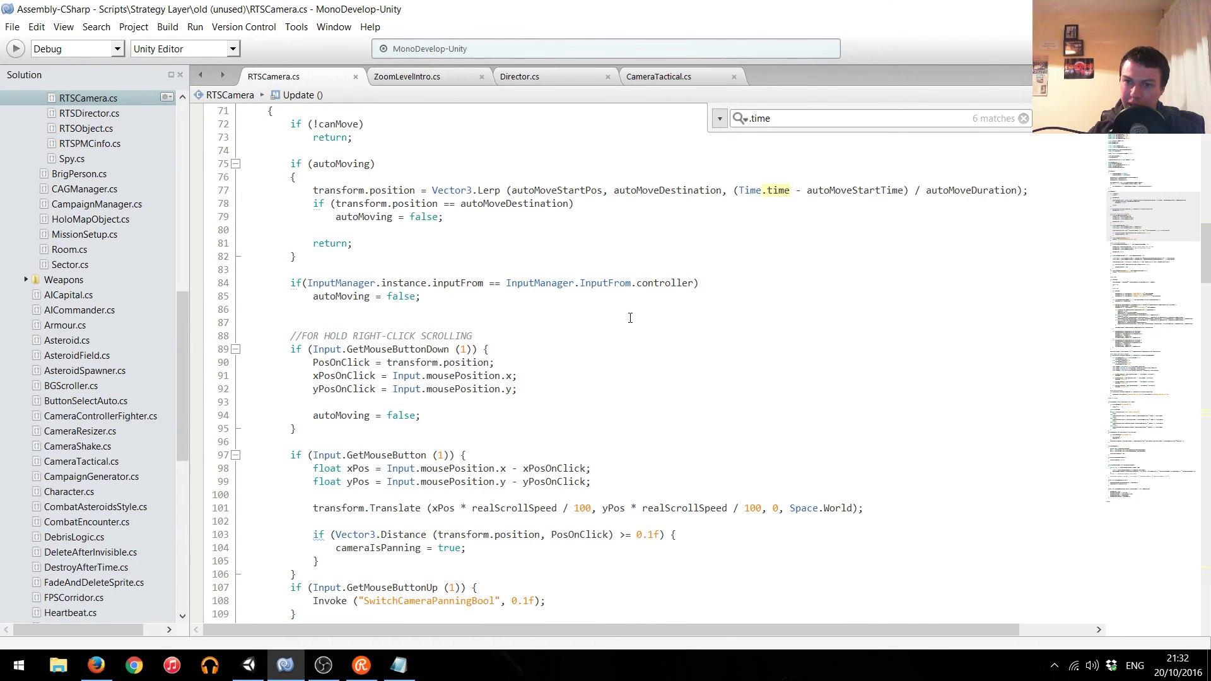
scroll(597, 346, "down", 4)
scroll(596, 346, "down", 1)
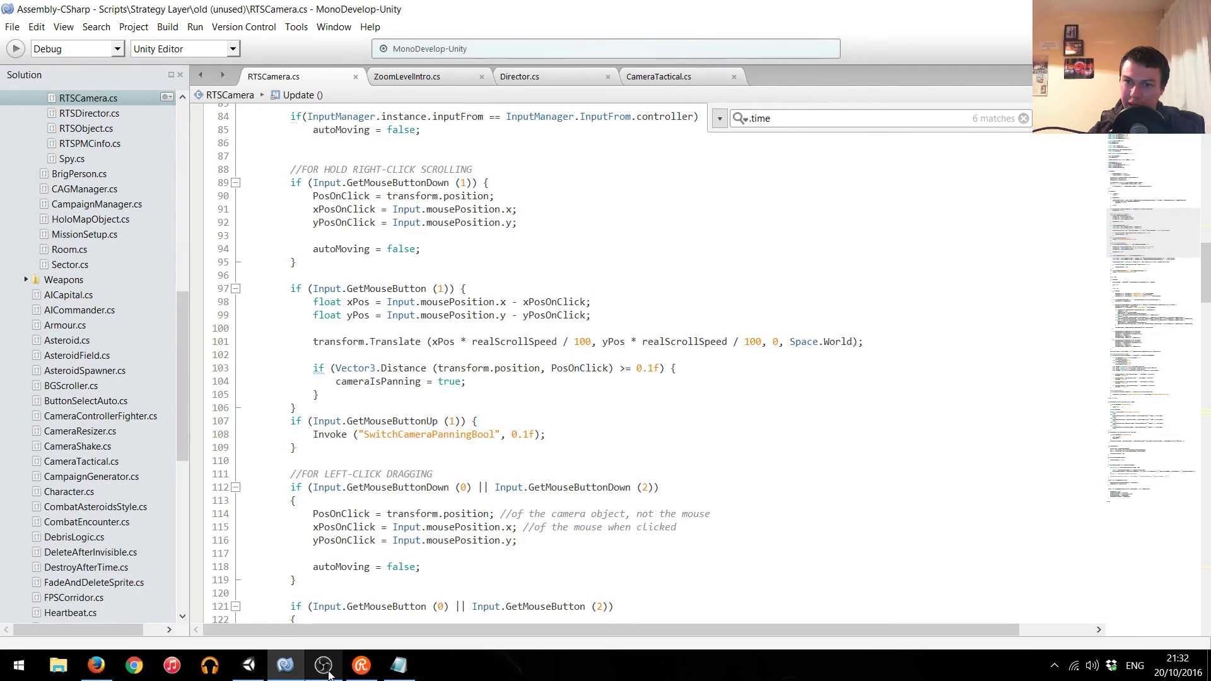
left_click(291, 671)
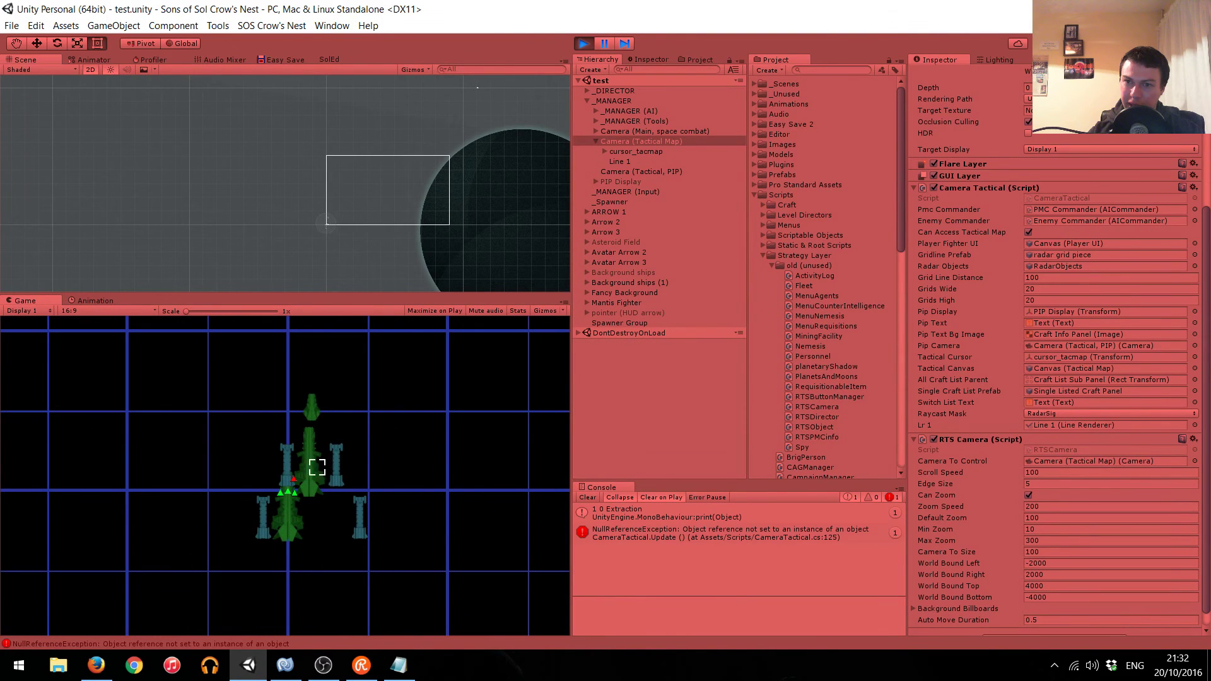
Zoom the tactical map closer and open CameraTactical.cs line 125 from the NullReferenceException.
scroll(307, 435, "up", 3)
scroll(267, 461, "down", 3)
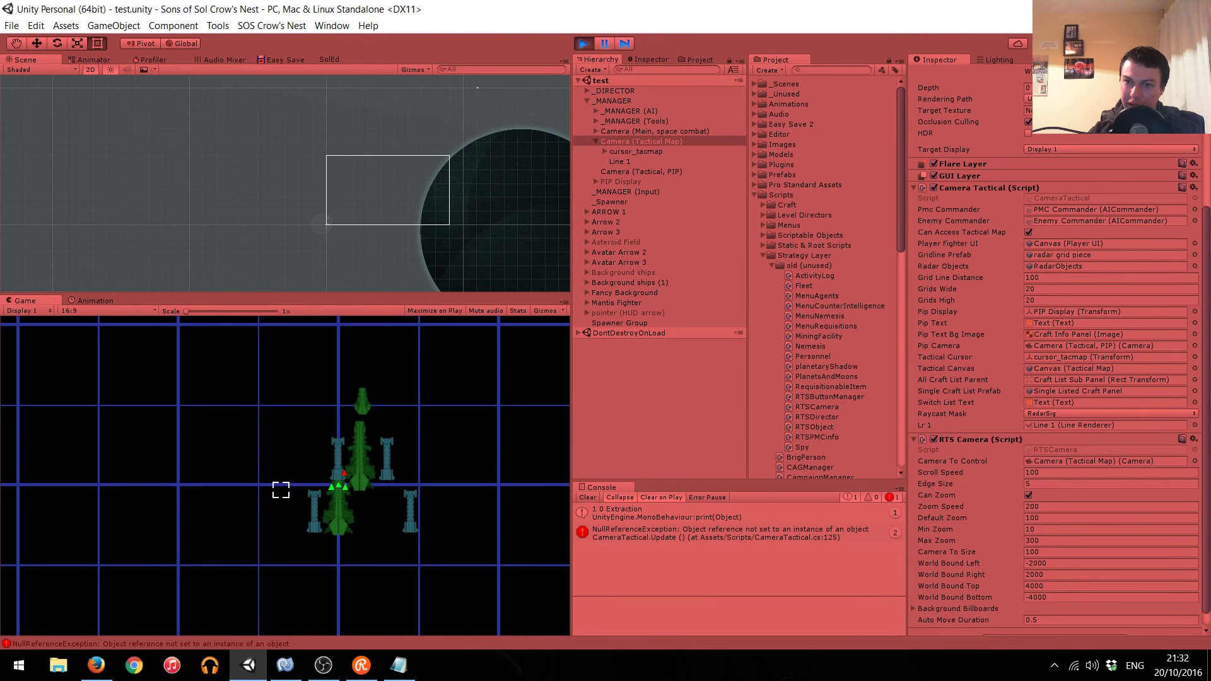
scroll(404, 467, "up", 3)
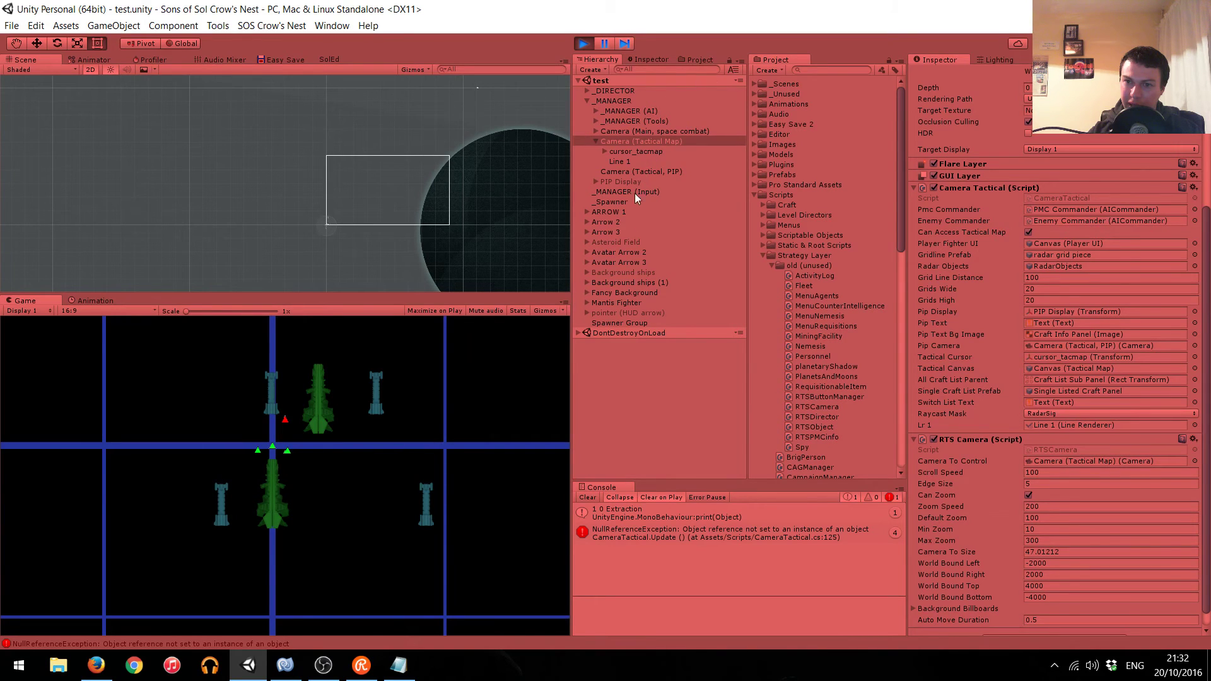
left_click(697, 540)
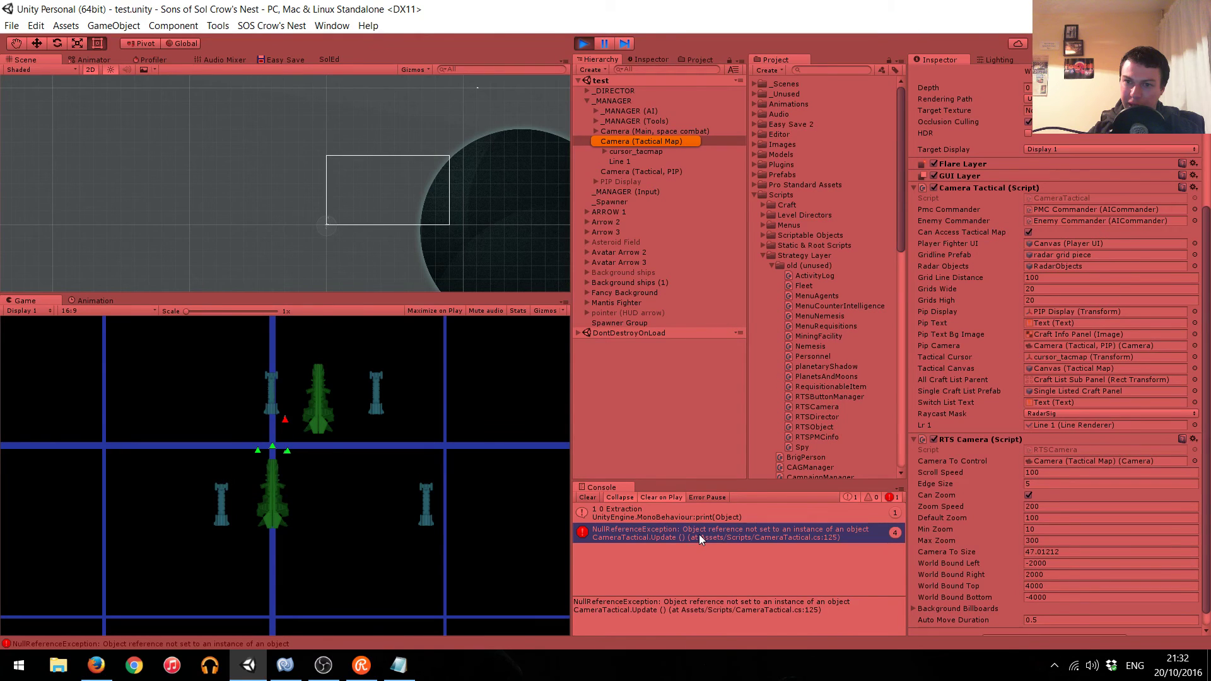
double_click(699, 535)
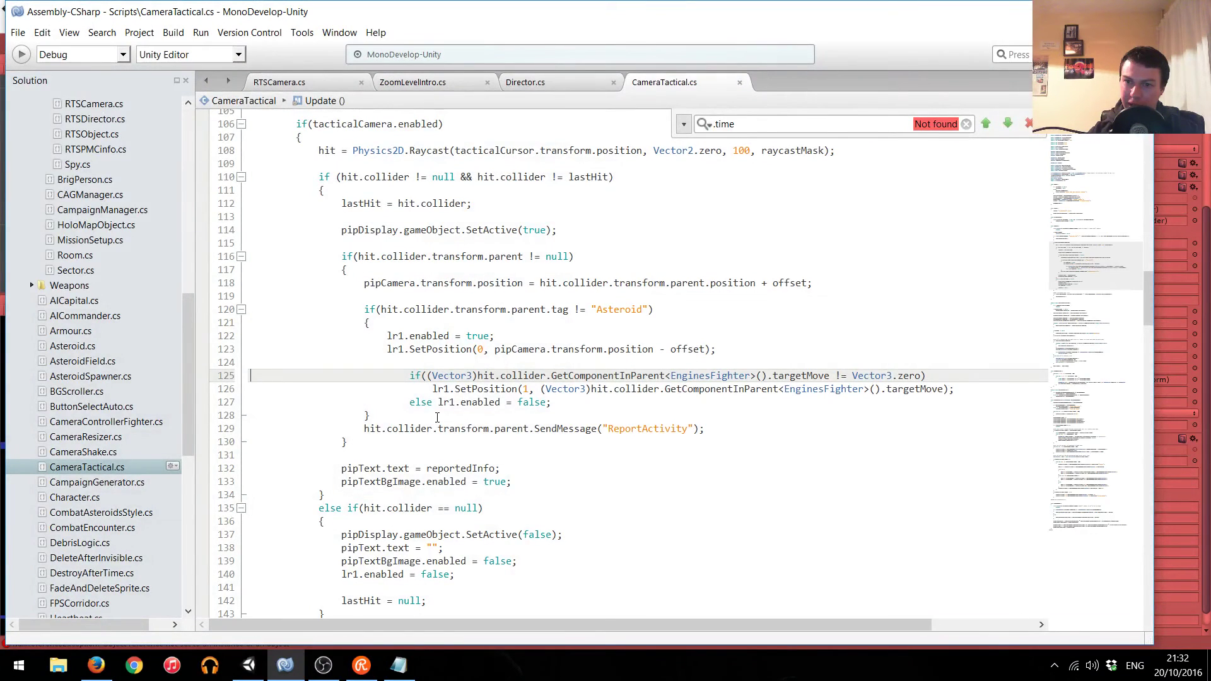
Review CameraTactical.cs Update() around line 125, then switch back to the Unity editor.
scroll(424, 354, "up", 2)
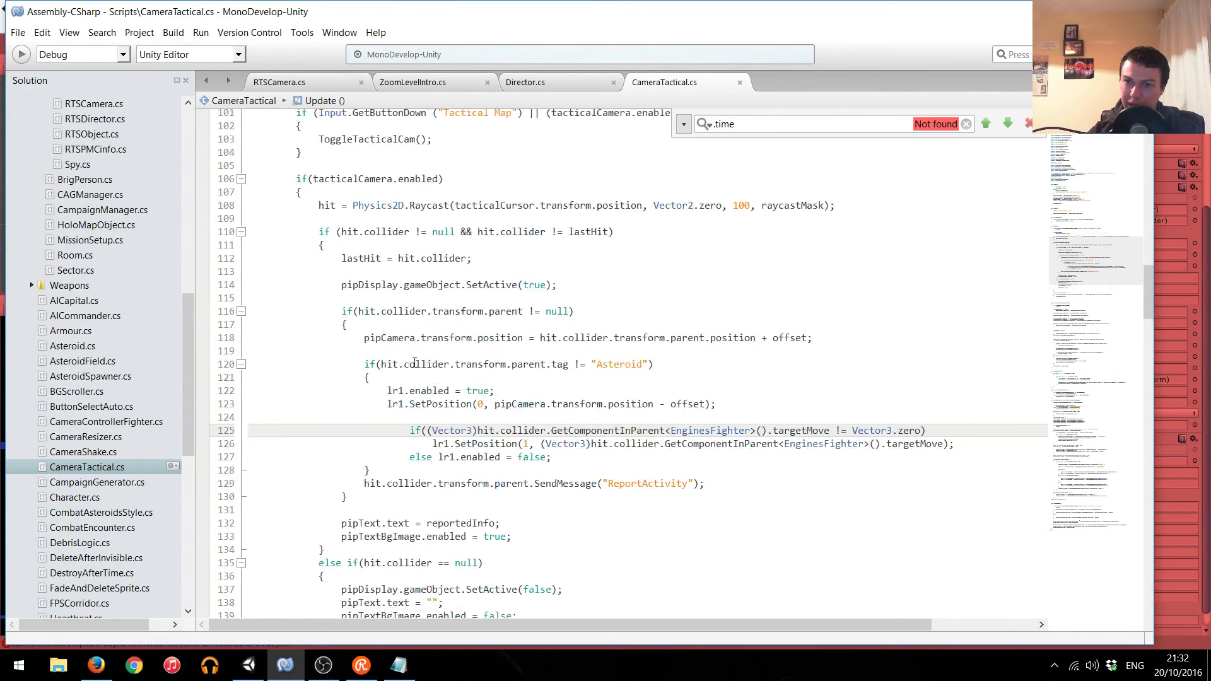
scroll(413, 366, "up", 3)
scroll(404, 391, "down", 2)
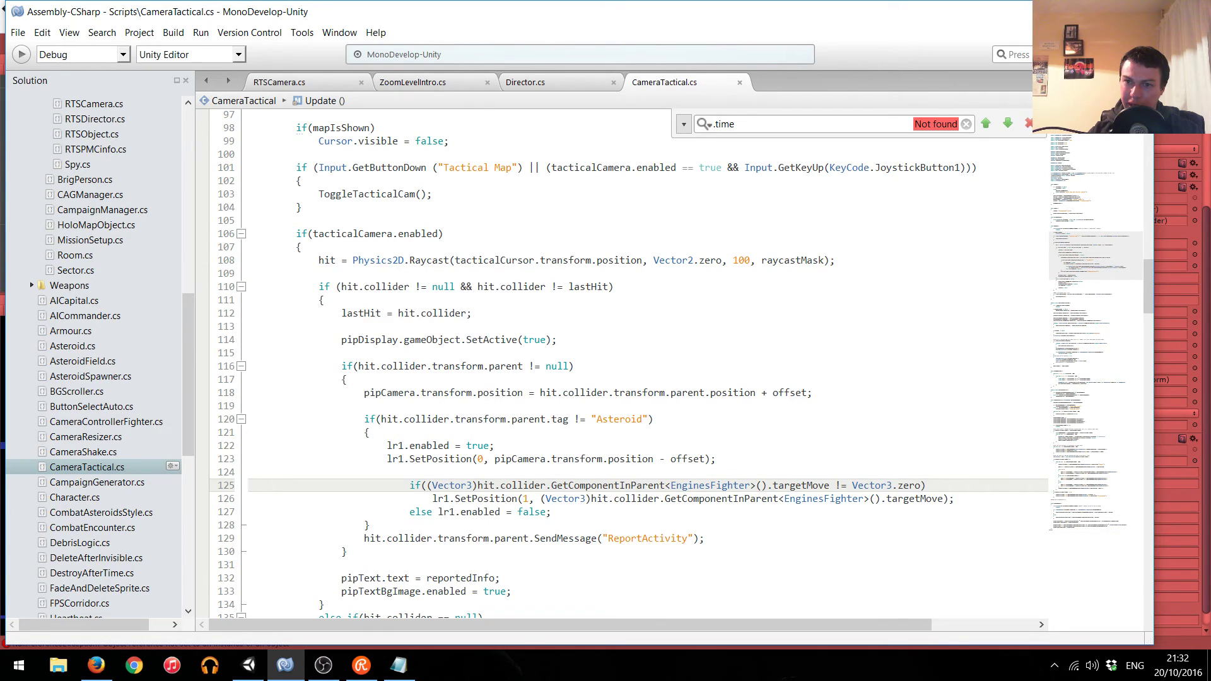
key("alt+Tab")
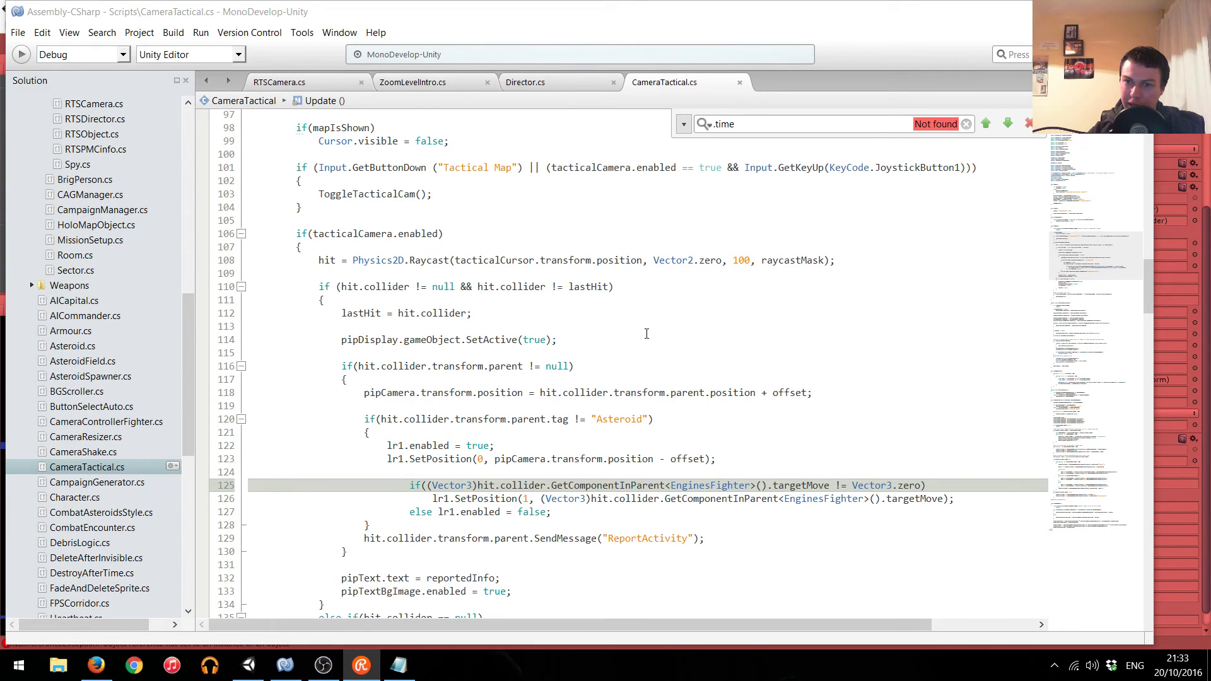
left_click(647, 341)
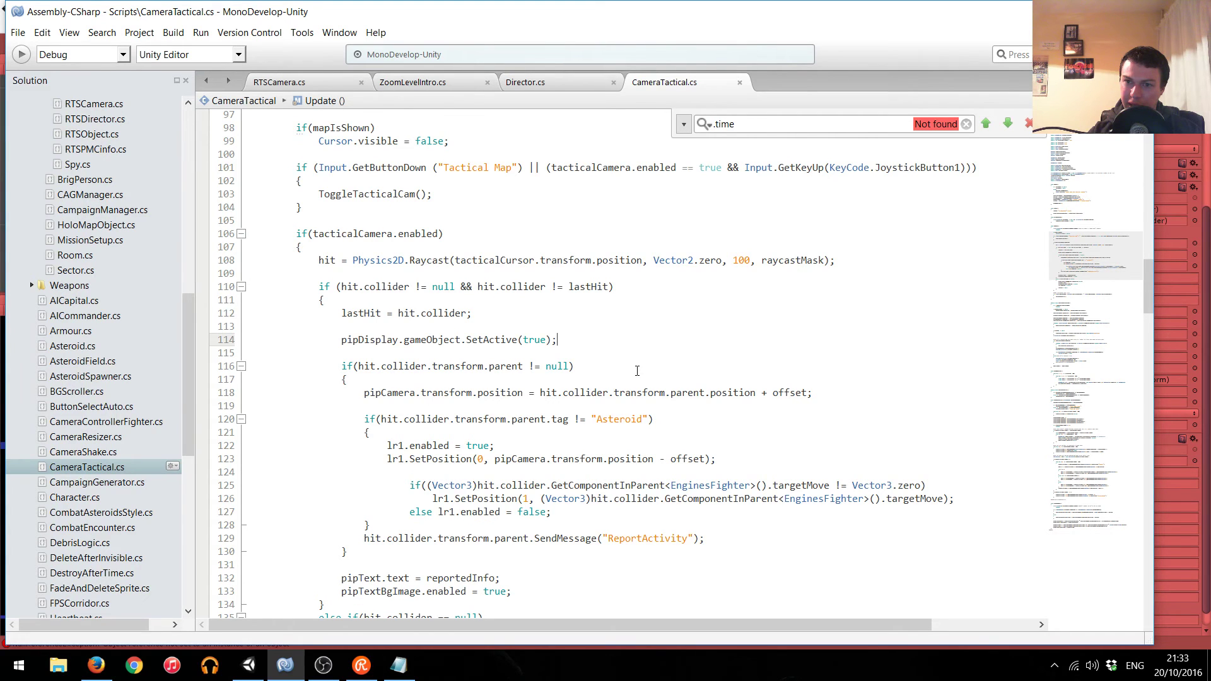
scroll(637, 371, "down", 3)
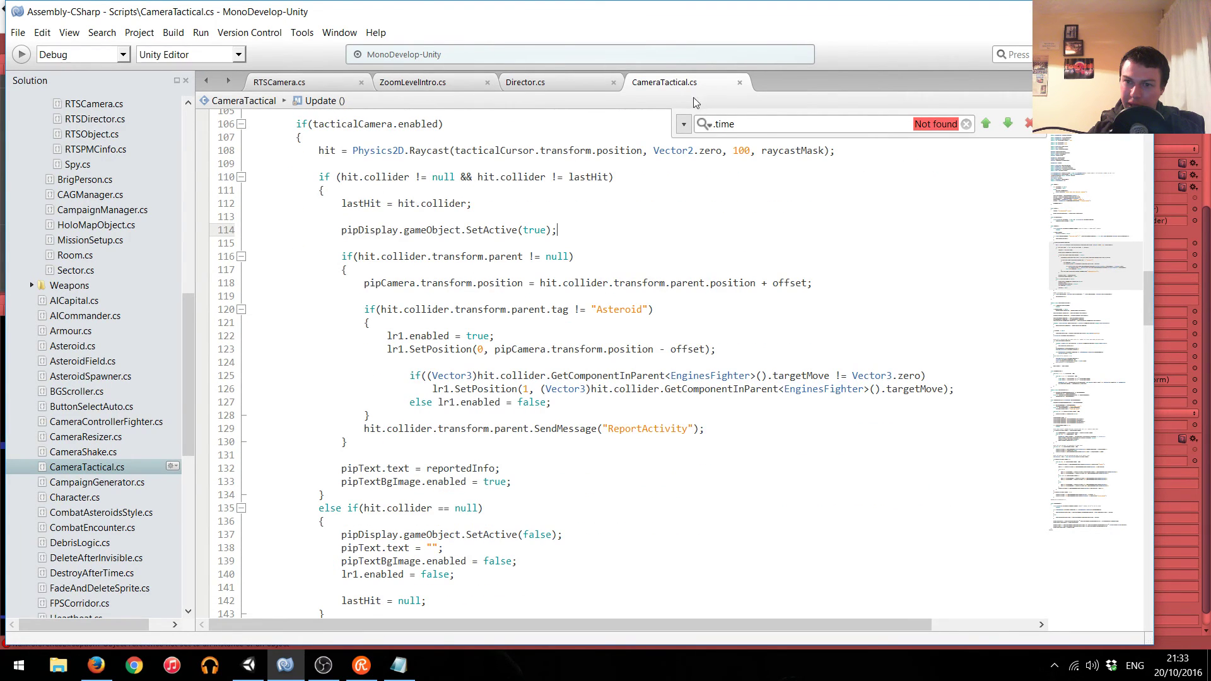
left_click(249, 666)
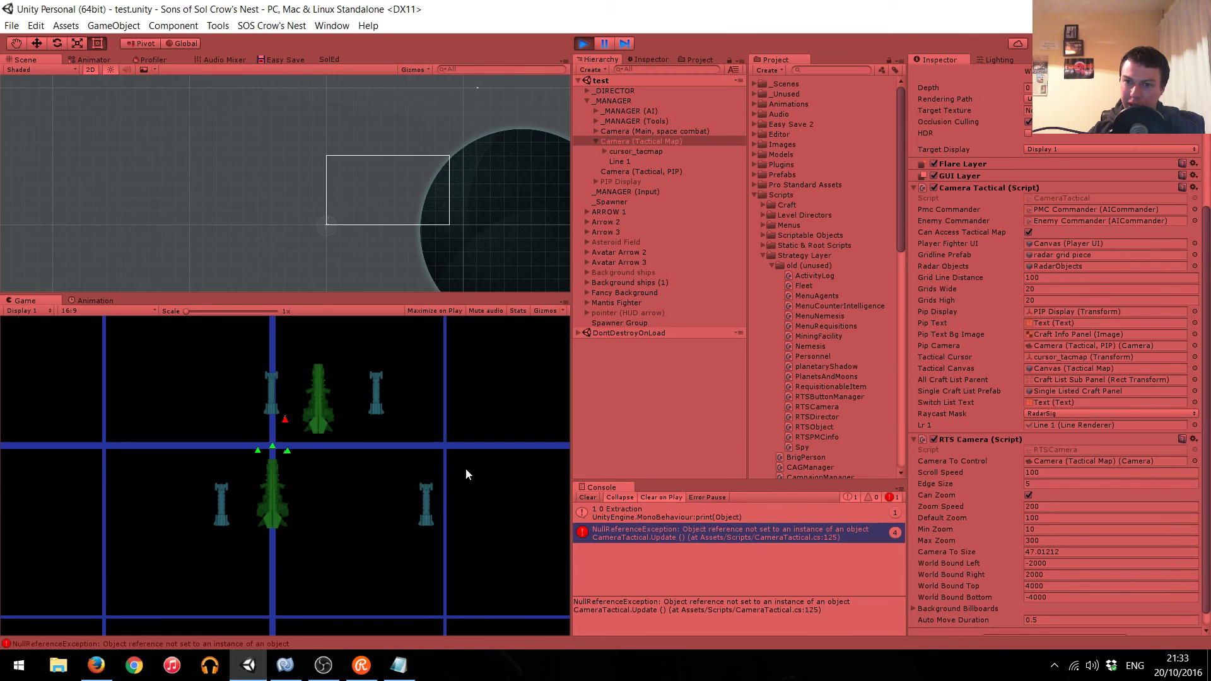
Stop, re-run and stop the play test, then open the test (zoom intro) scene from _Scenes.
left_click(583, 43)
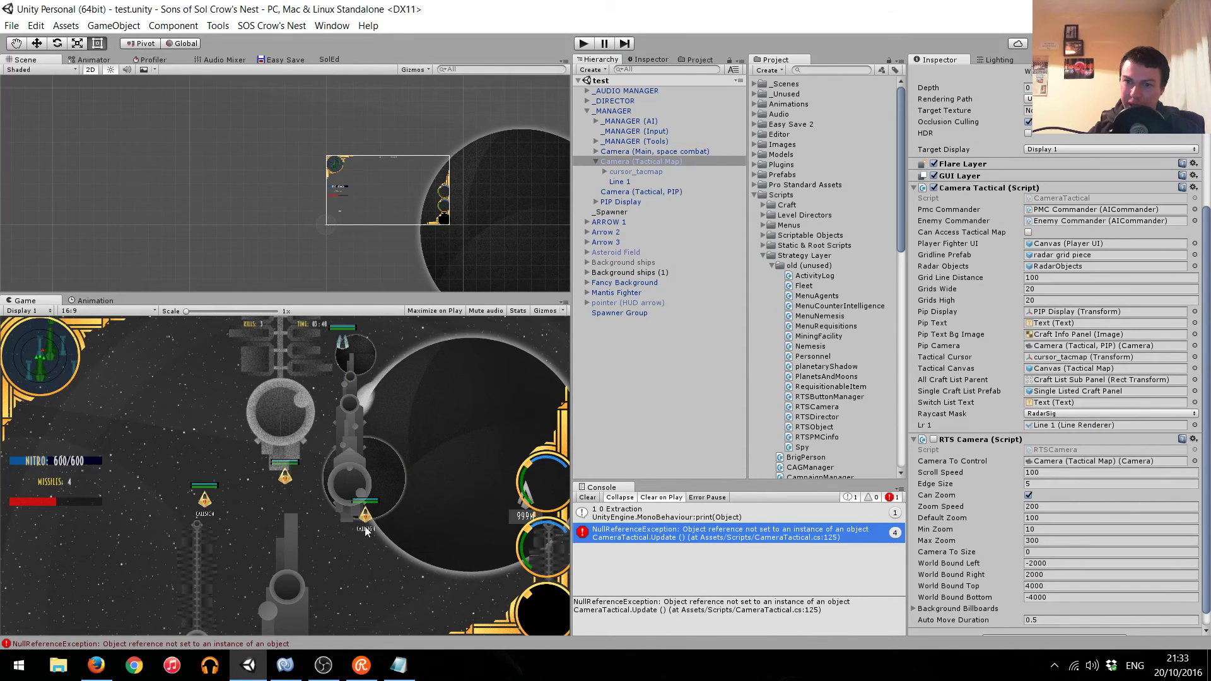
left_click(583, 43)
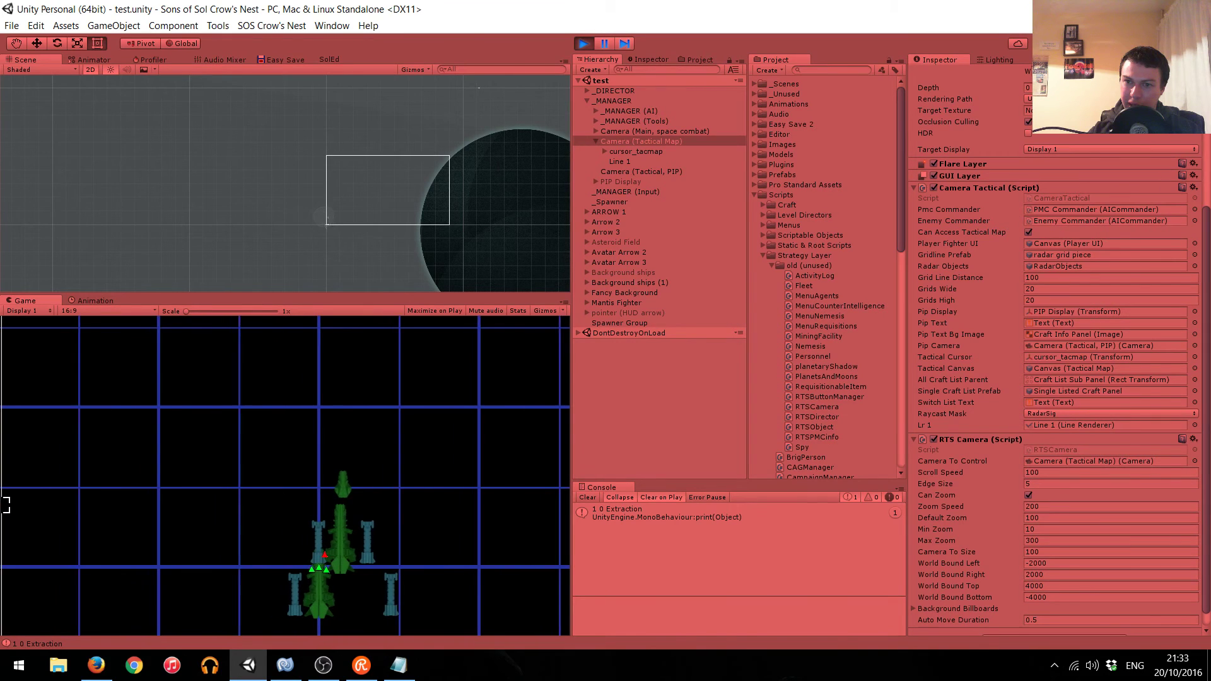
left_click(581, 45)
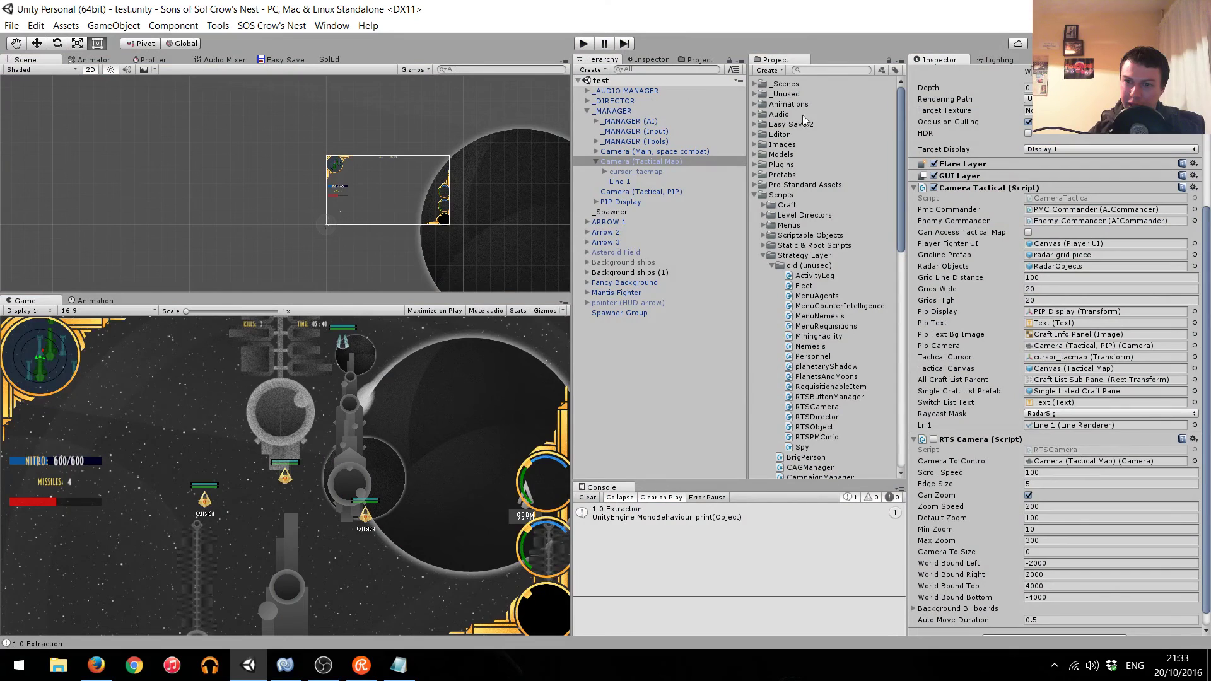
left_click(754, 85)
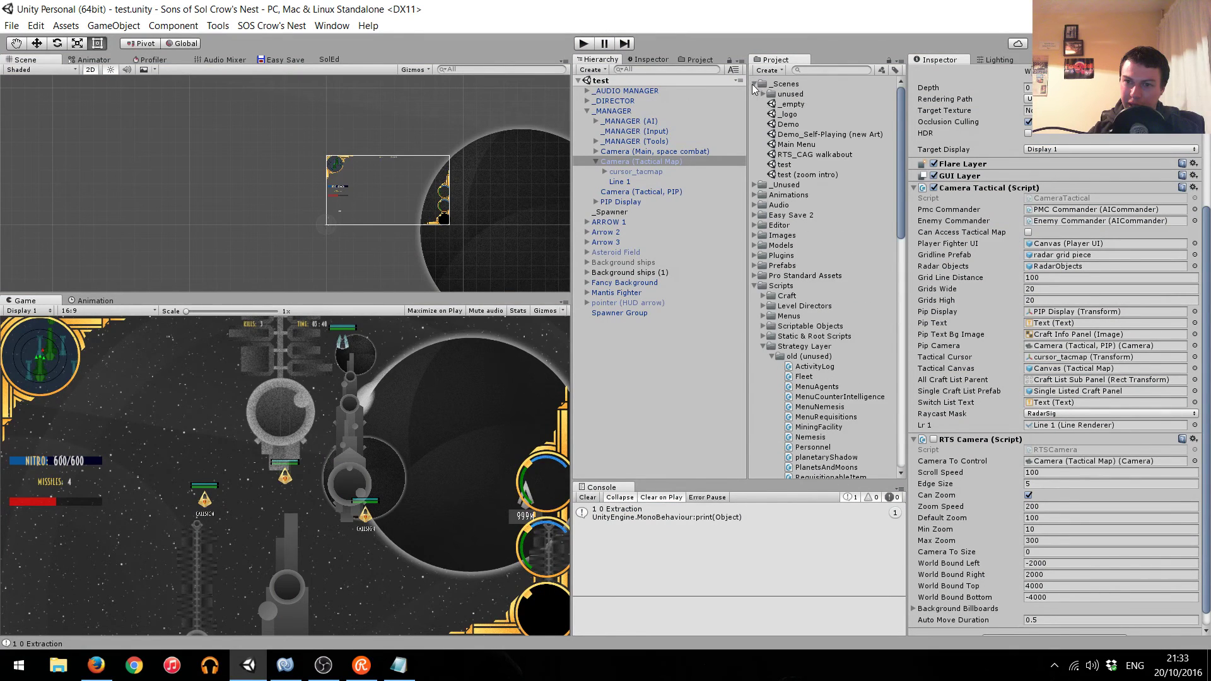
double_click(807, 174)
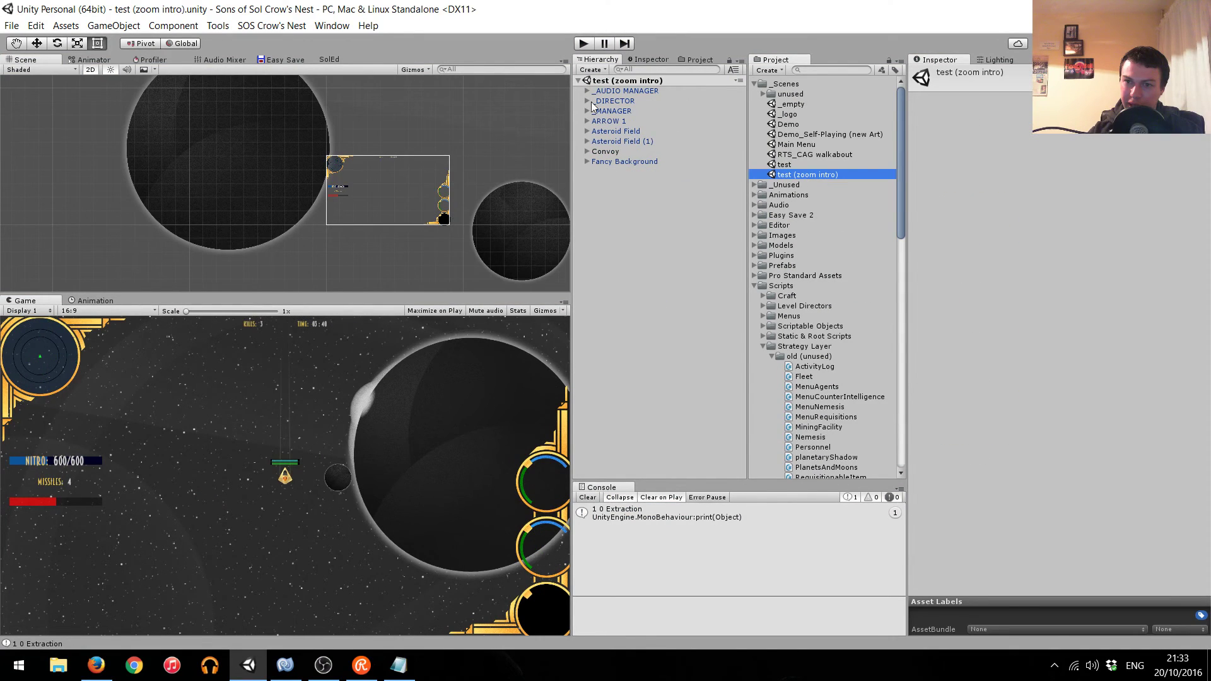
Run a brief play-test of the zoom intro scene, then bring MonoDevelop forward.
left_click(585, 43)
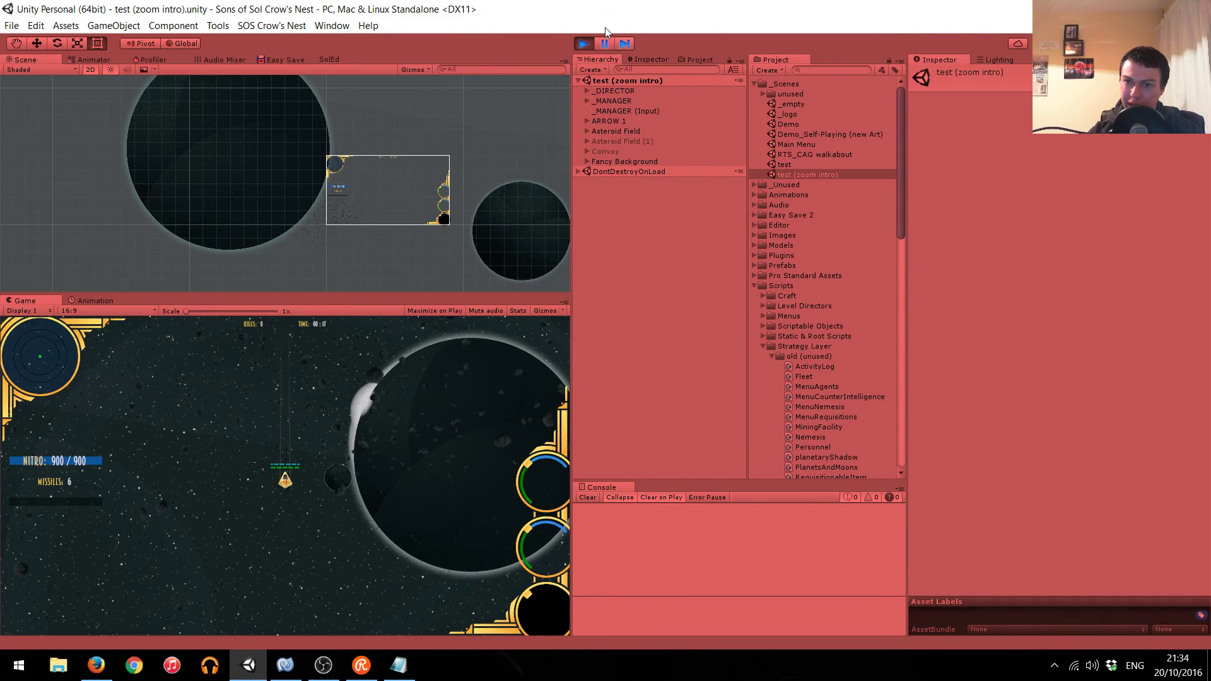
left_click(582, 44)
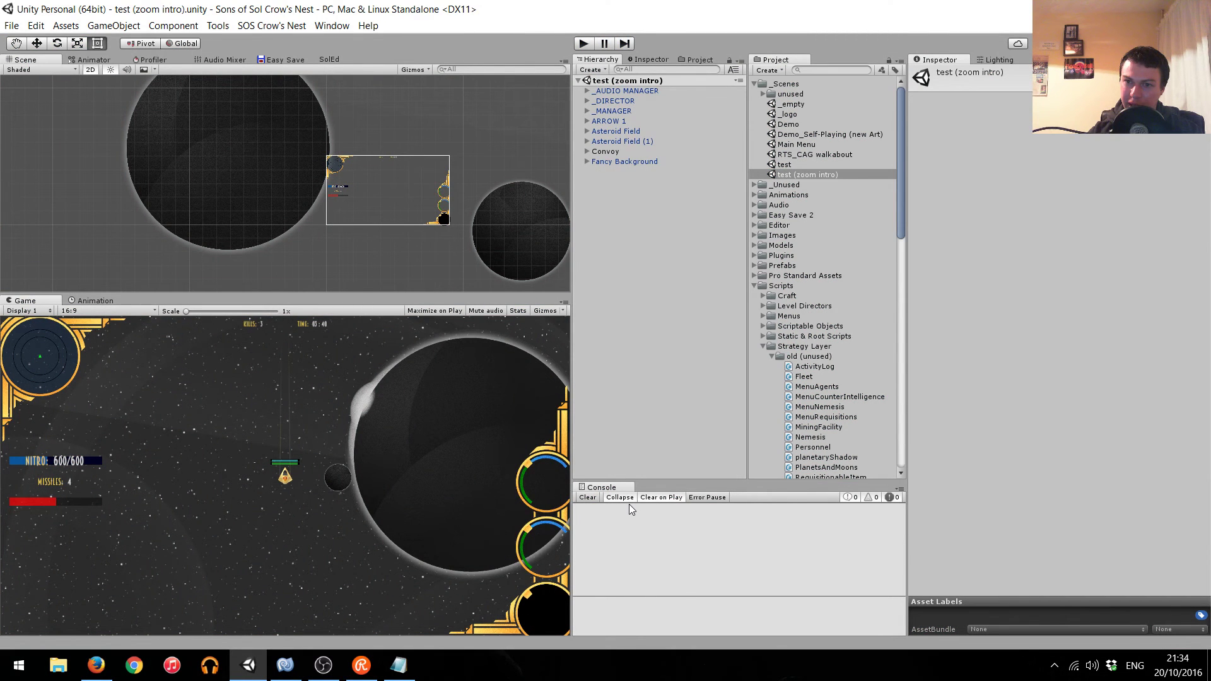
left_click(285, 666)
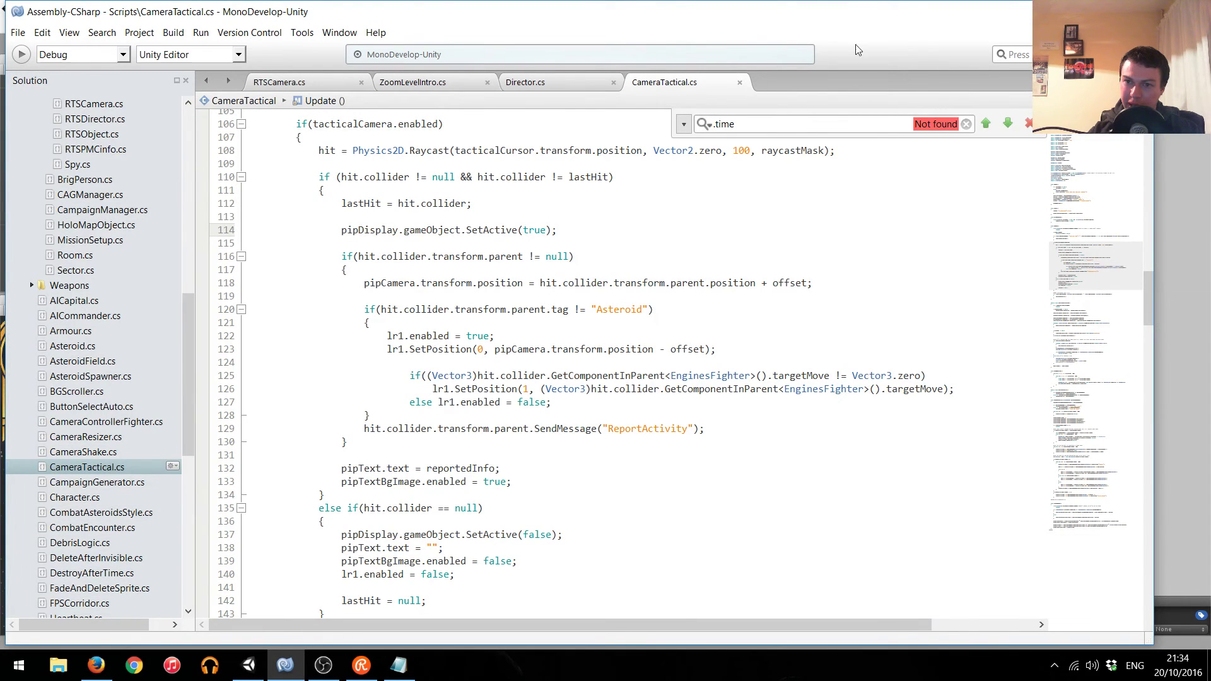
Close the CameraTactical, RTSCamera, ZoomLevelIntro and Director scripts and quit MonoDevelop.
left_click(1112, 11)
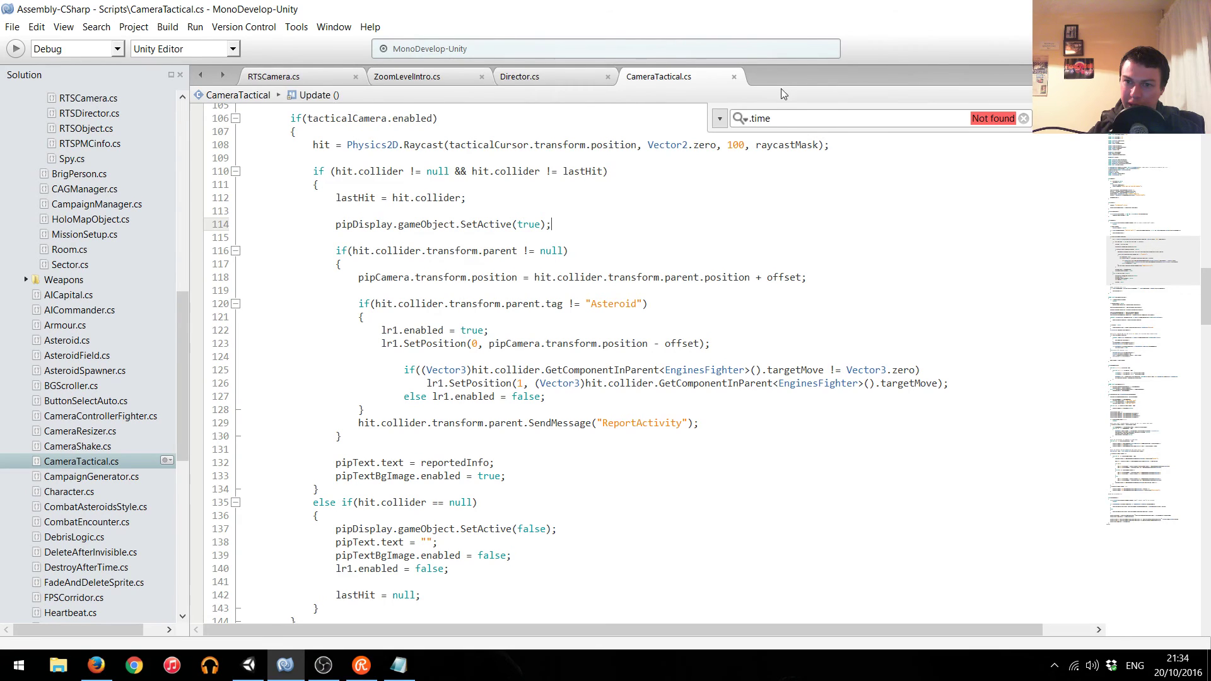
left_click(734, 77)
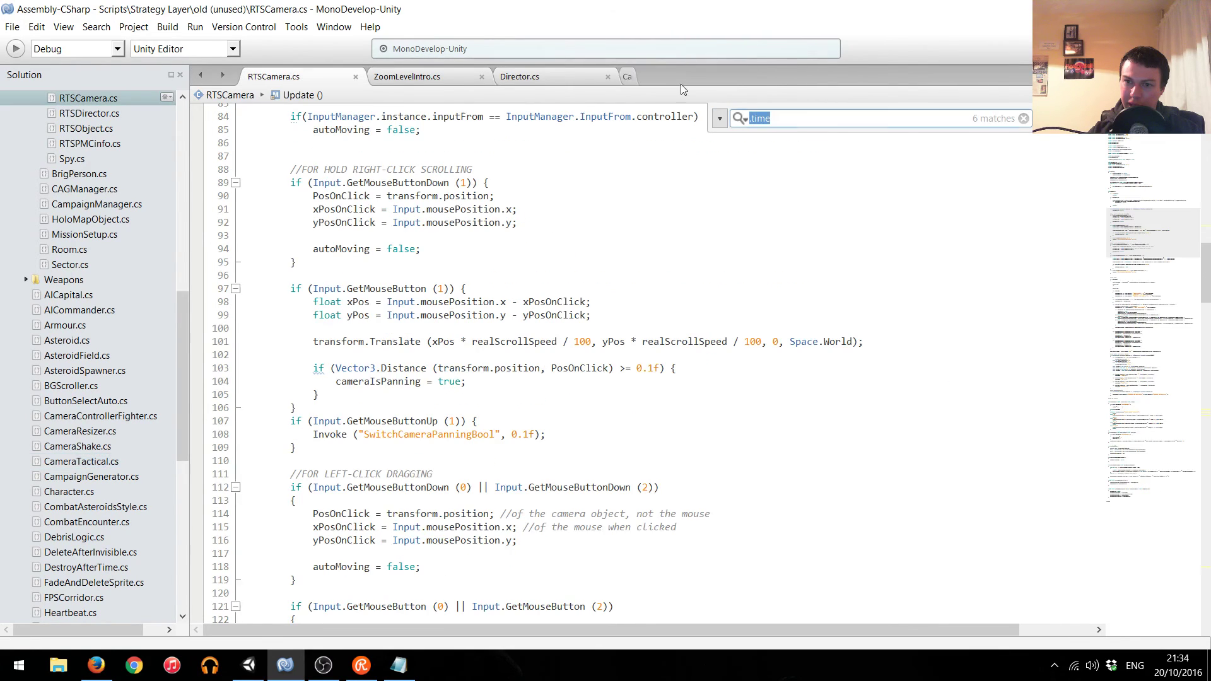
left_click(356, 78)
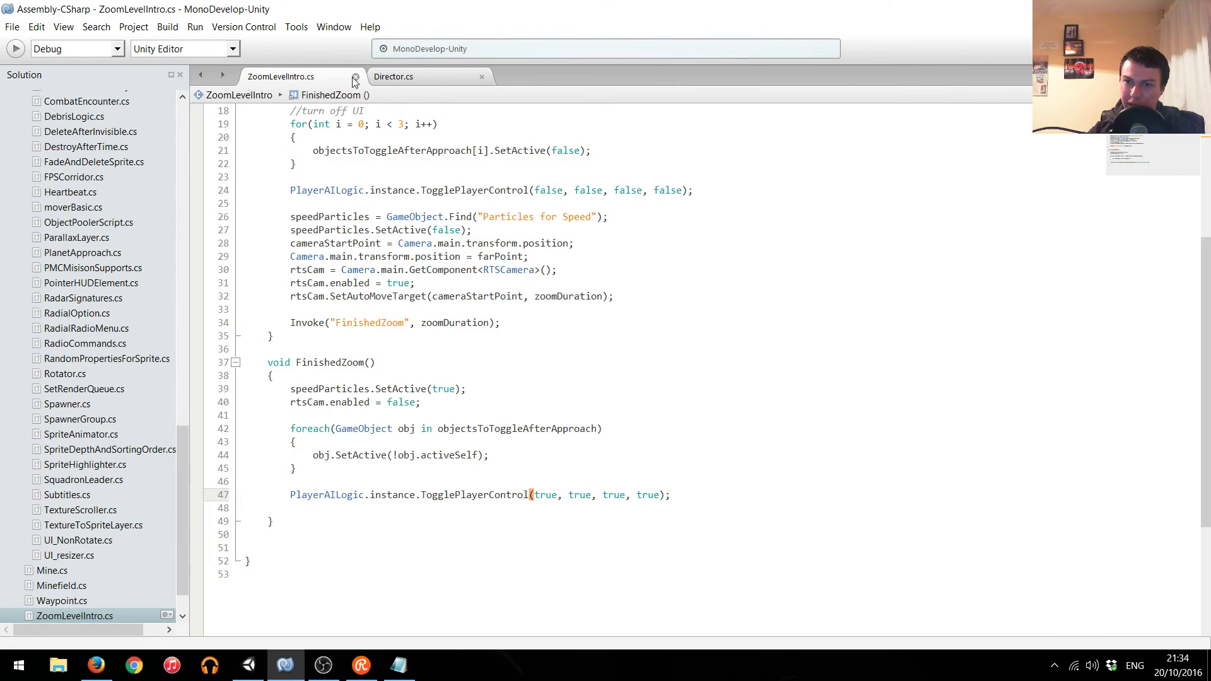
left_click(355, 77)
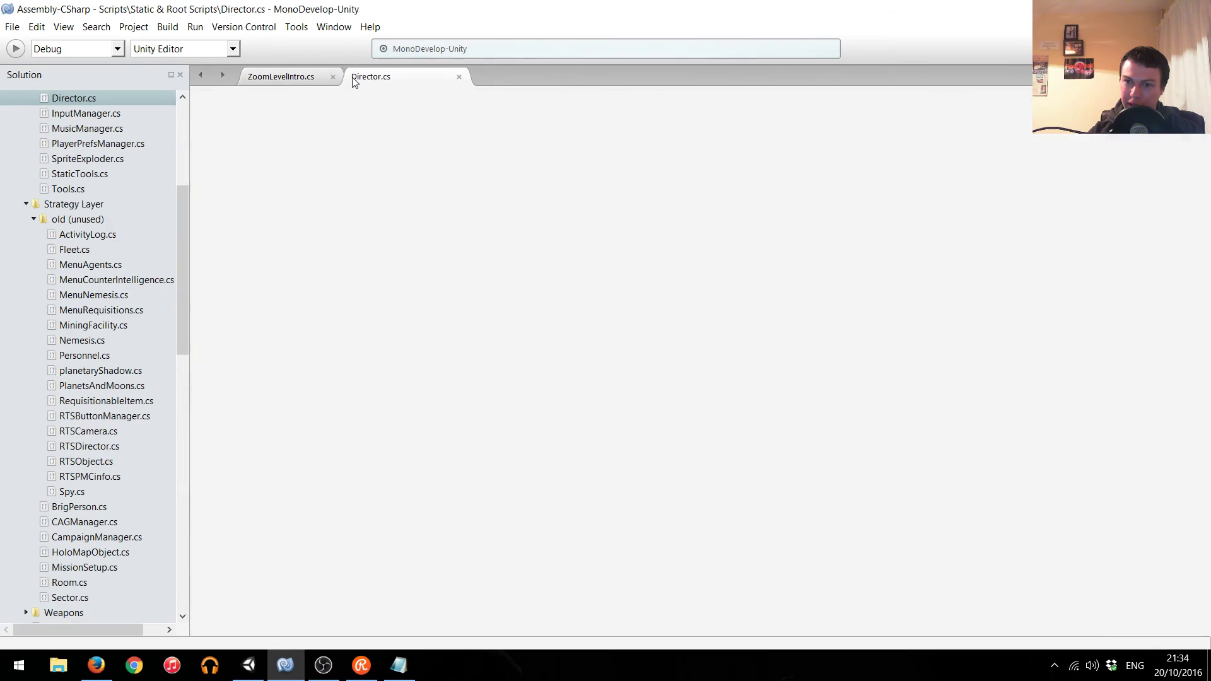
left_click(355, 77)
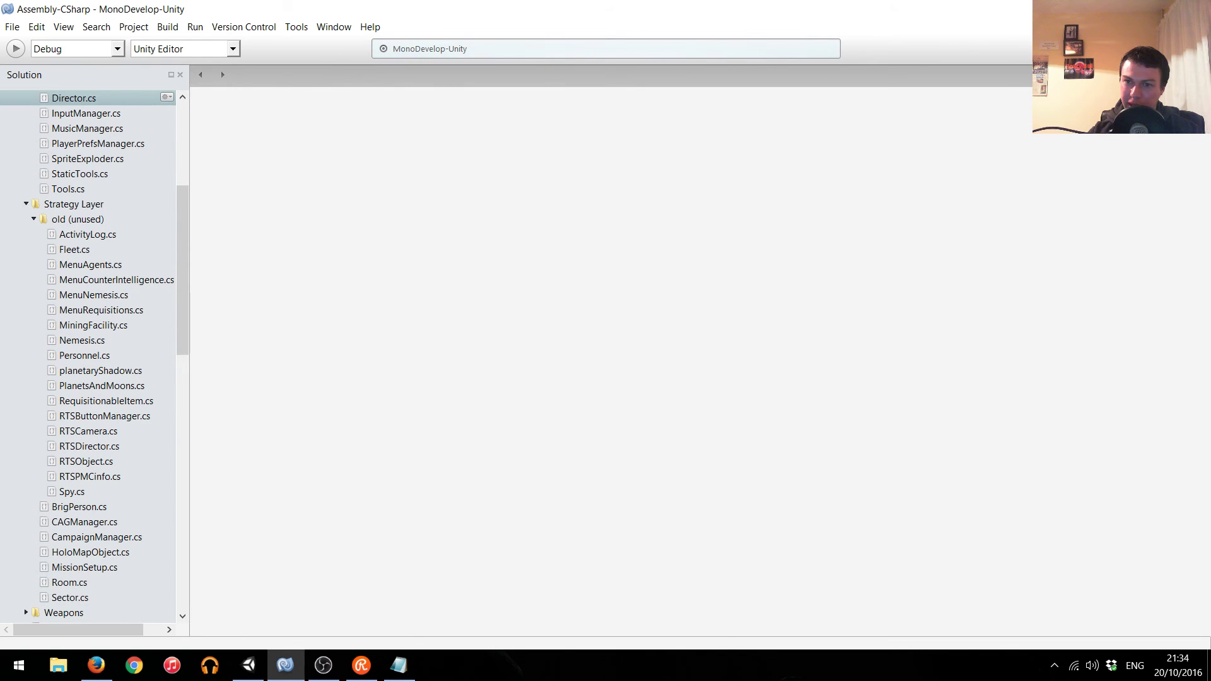
key("alt+F4")
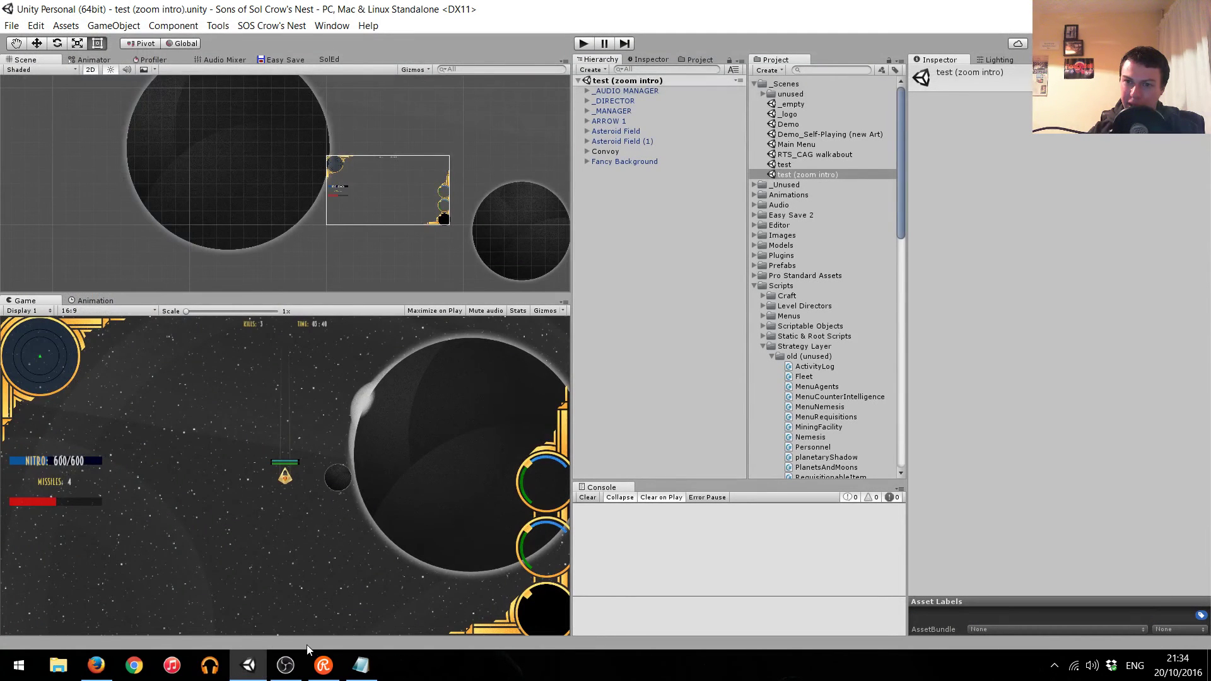
left_click(361, 665)
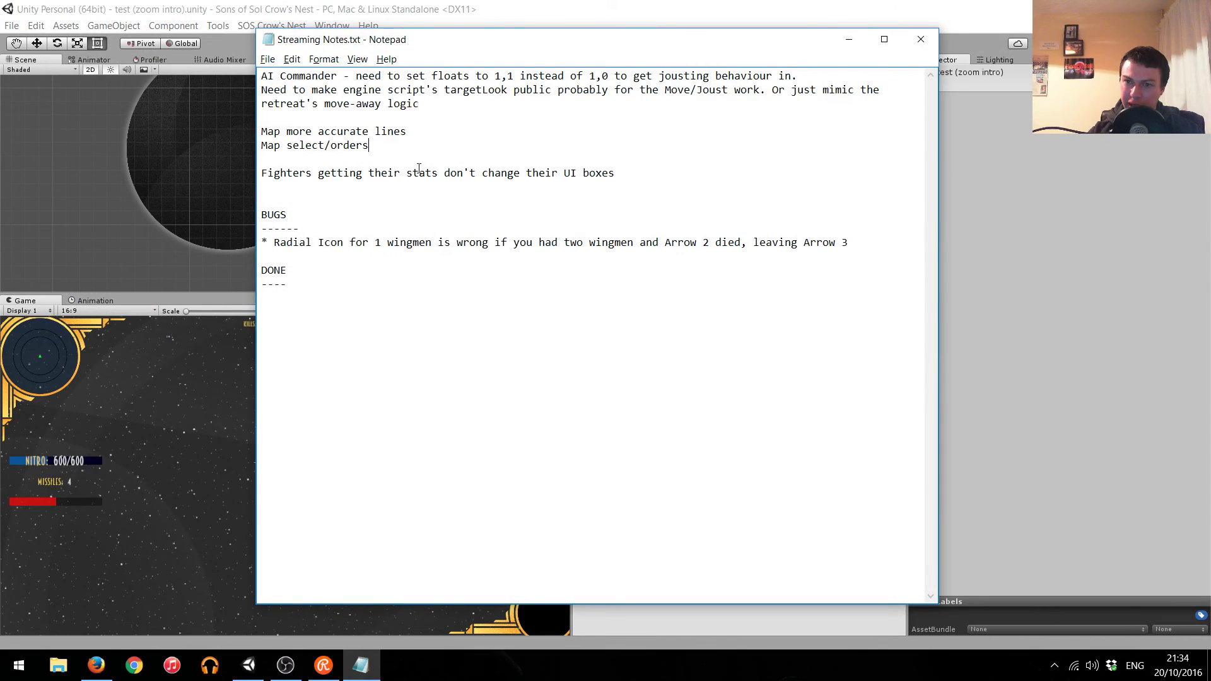
Look over the Map to-do lines, AI Commander notes and Radial Icon bug text.
left_click_drag(369, 146, 261, 131)
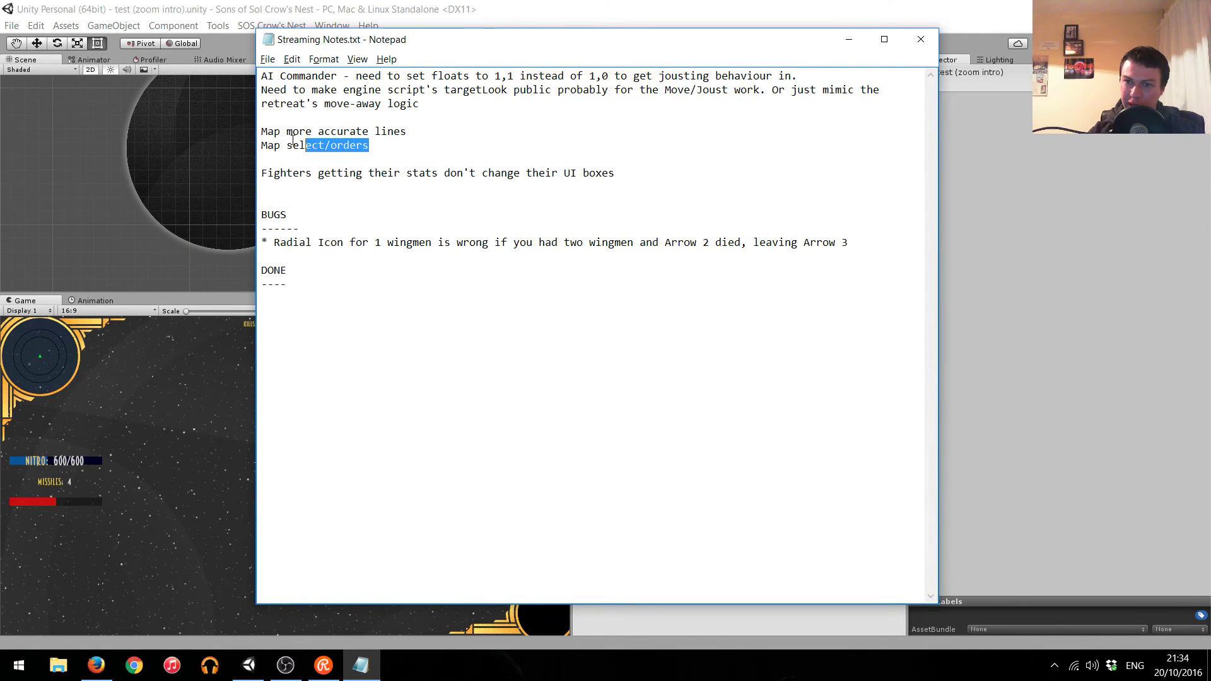
left_click(384, 144)
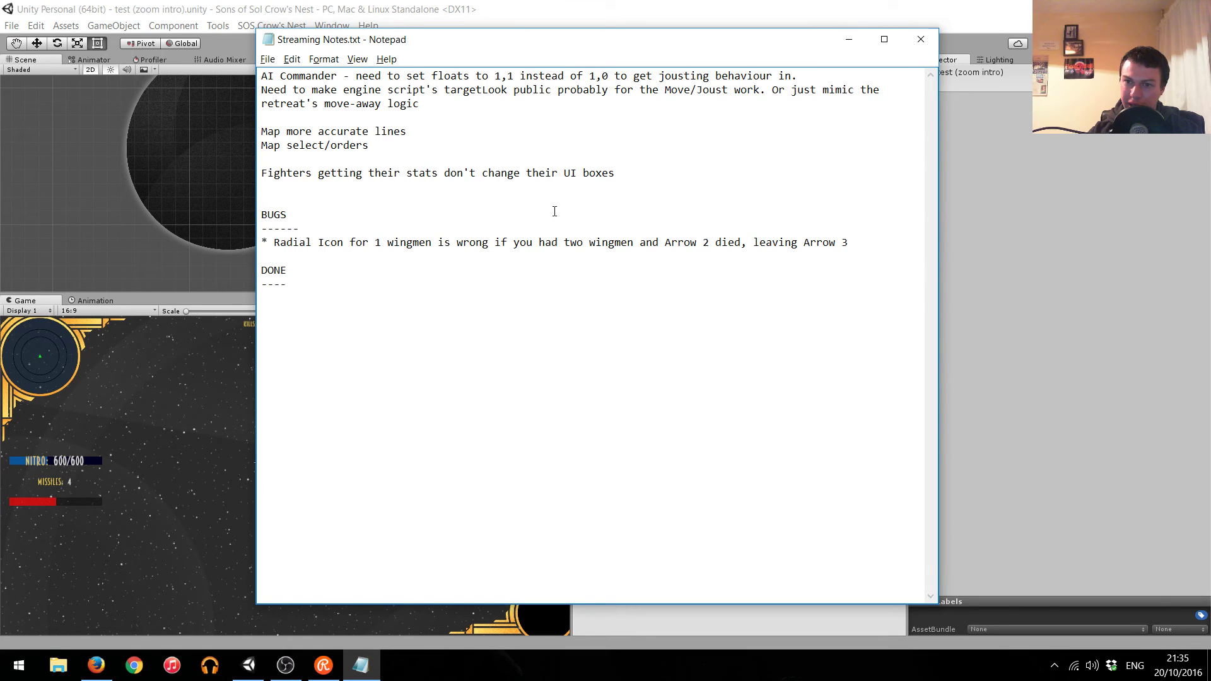
left_click_drag(431, 100, 262, 74)
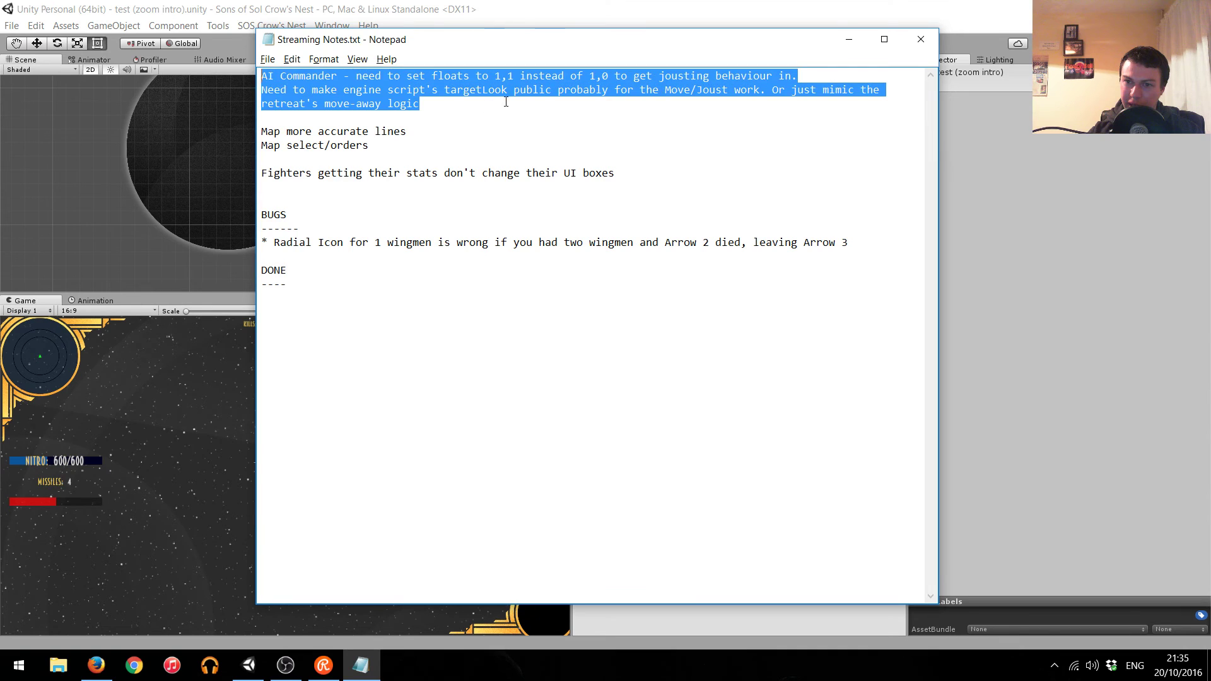
left_click(503, 155)
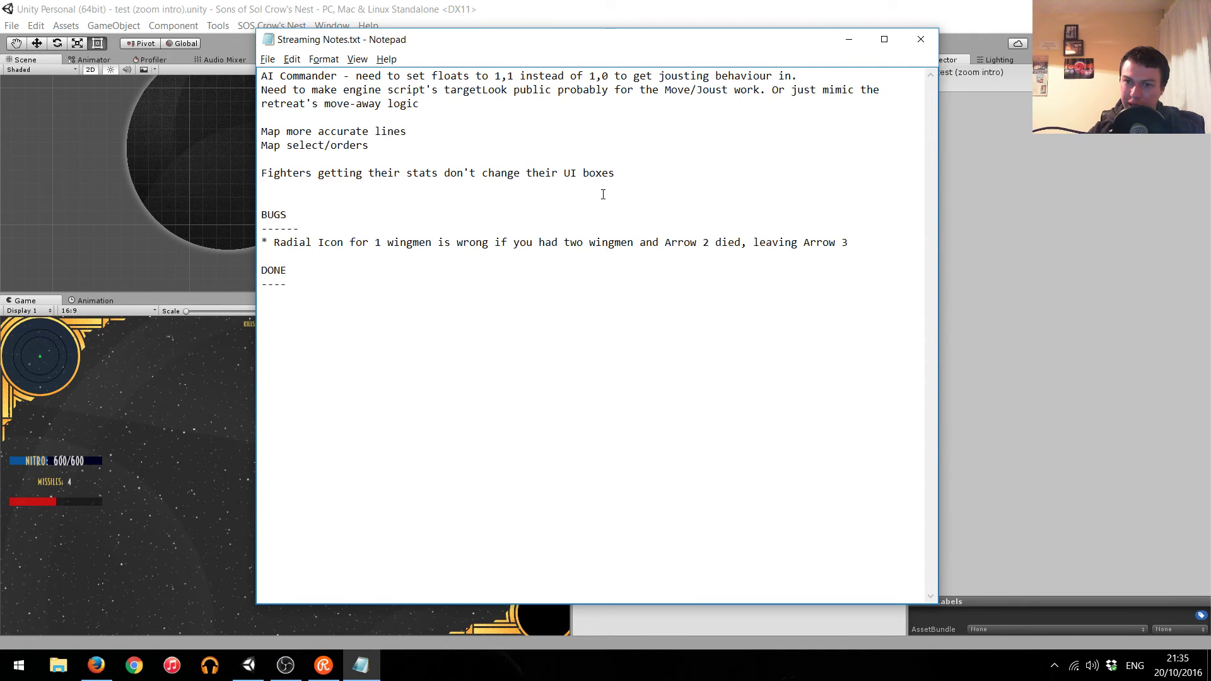
left_click_drag(324, 242, 513, 240)
left_click(513, 239)
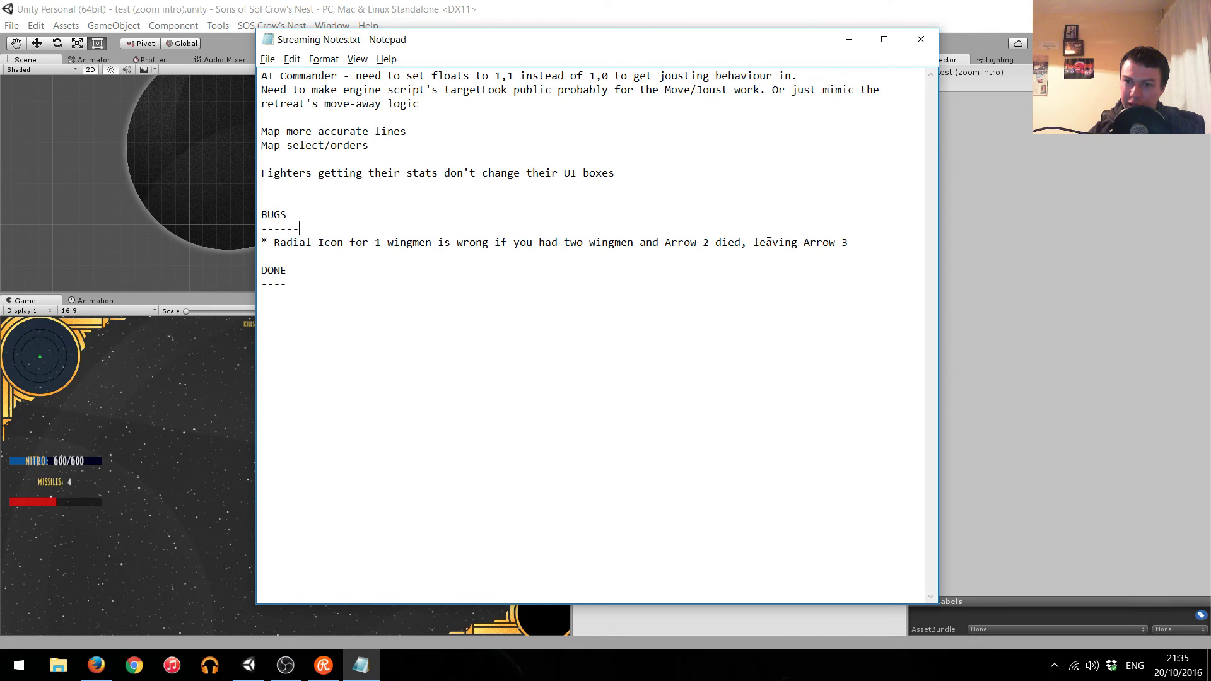
Delete the Radial Icon bug line from BUGS, then minimize Notepad.
left_click(864, 242)
key("shift+Home")
left_click(858, 243)
left_click_drag(851, 250, 863, 229)
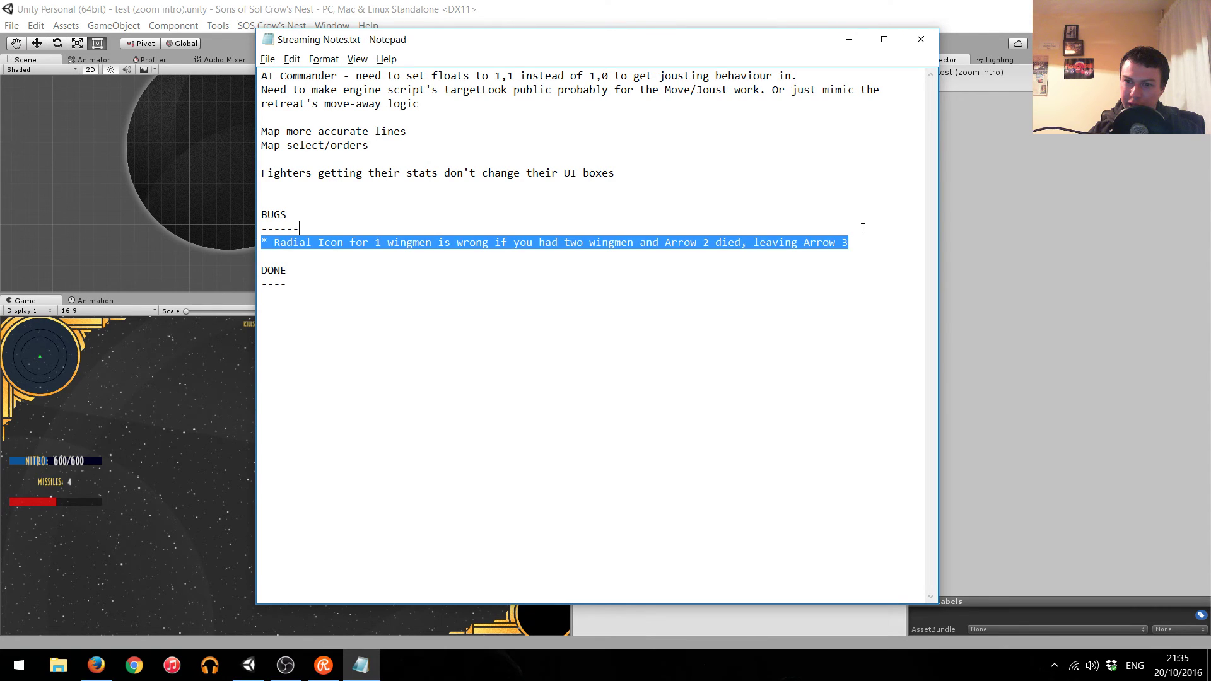
key("Delete")
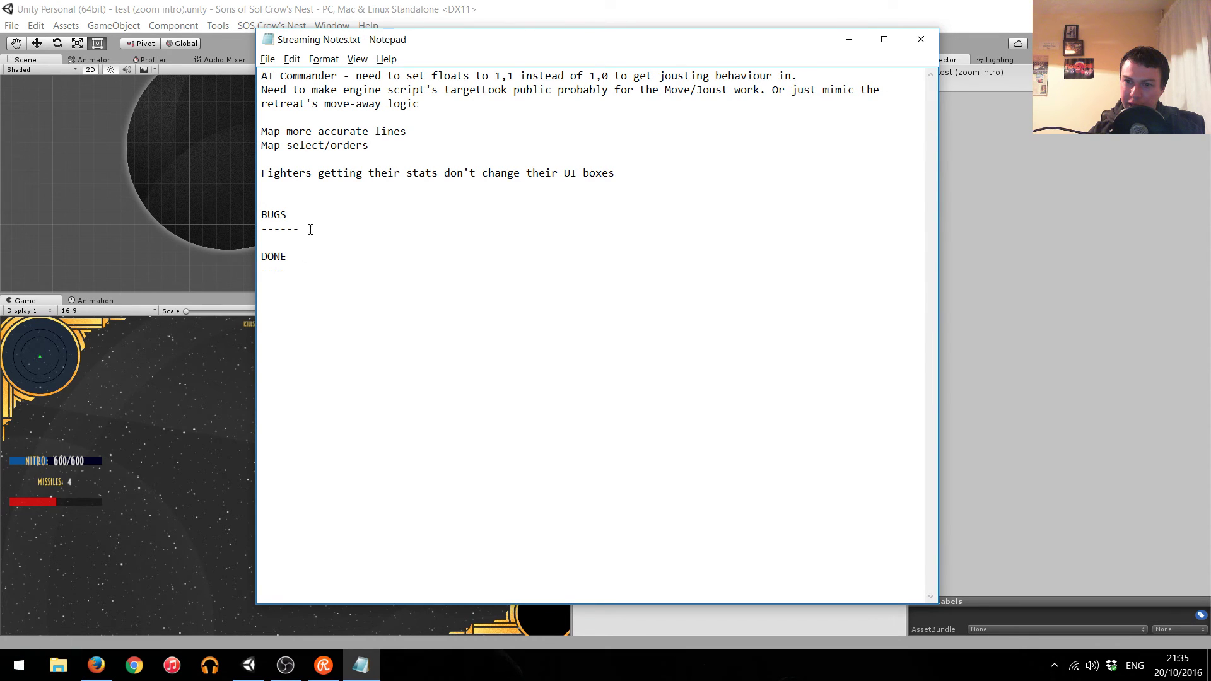
left_click_drag(616, 173, 263, 173)
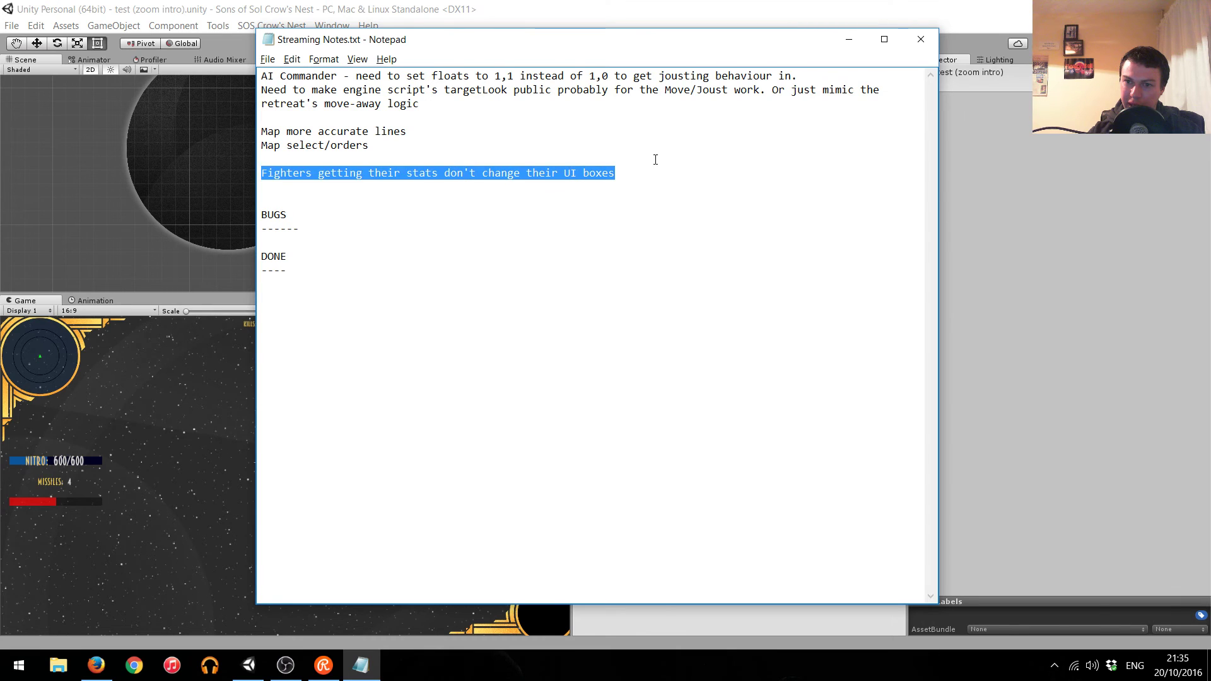
left_click(796, 76)
left_click(848, 39)
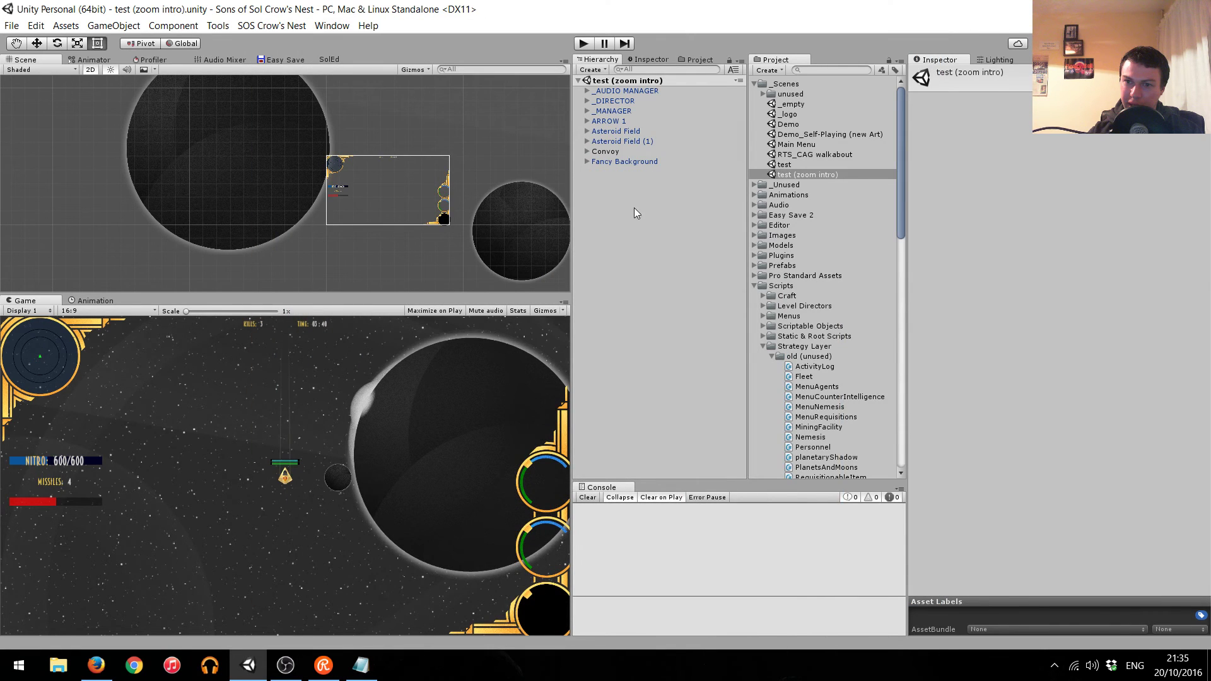
Set ARROW 1's Special Ship field to 'player'.
left_click(620, 120)
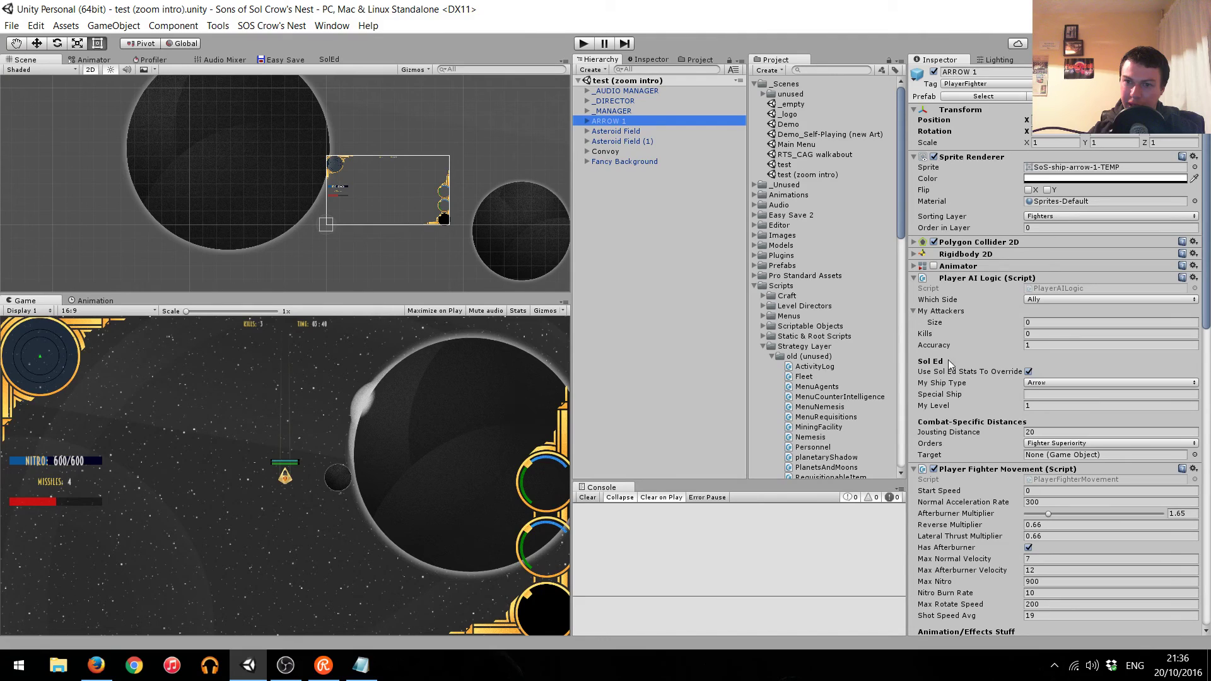
left_click(1044, 394)
type("player")
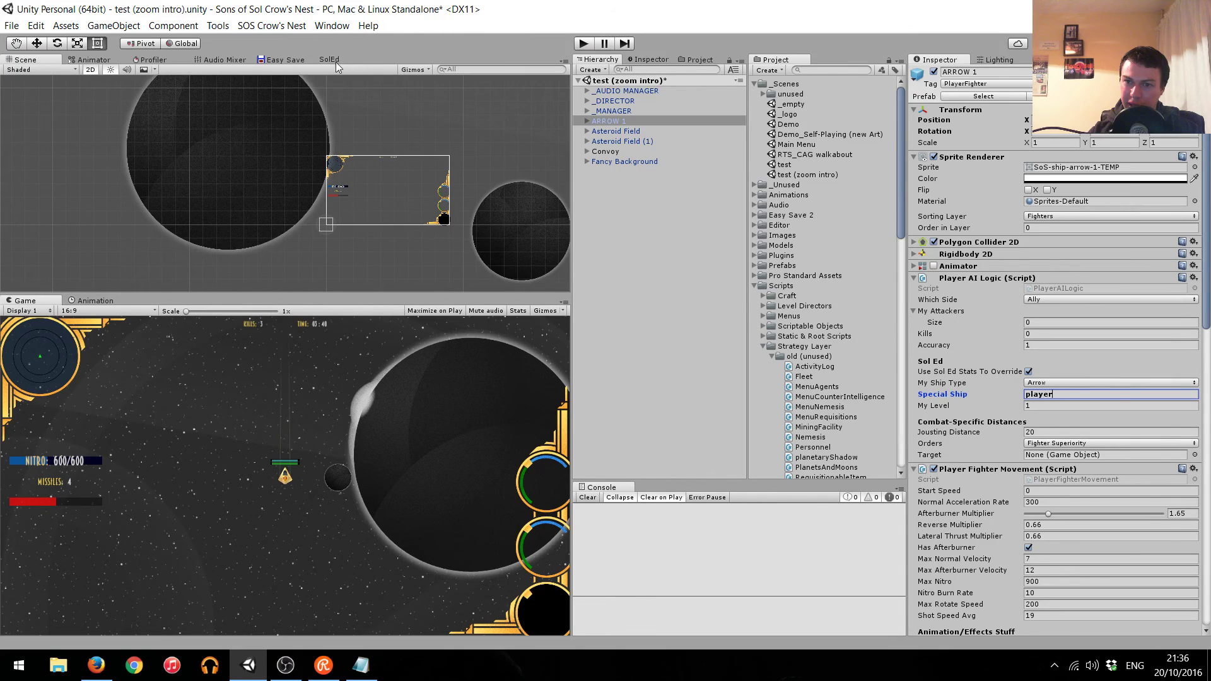
Add a SolEd Arrow row with special code 'player', Max Health 7, and stats 1 and 1.
left_click(339, 60)
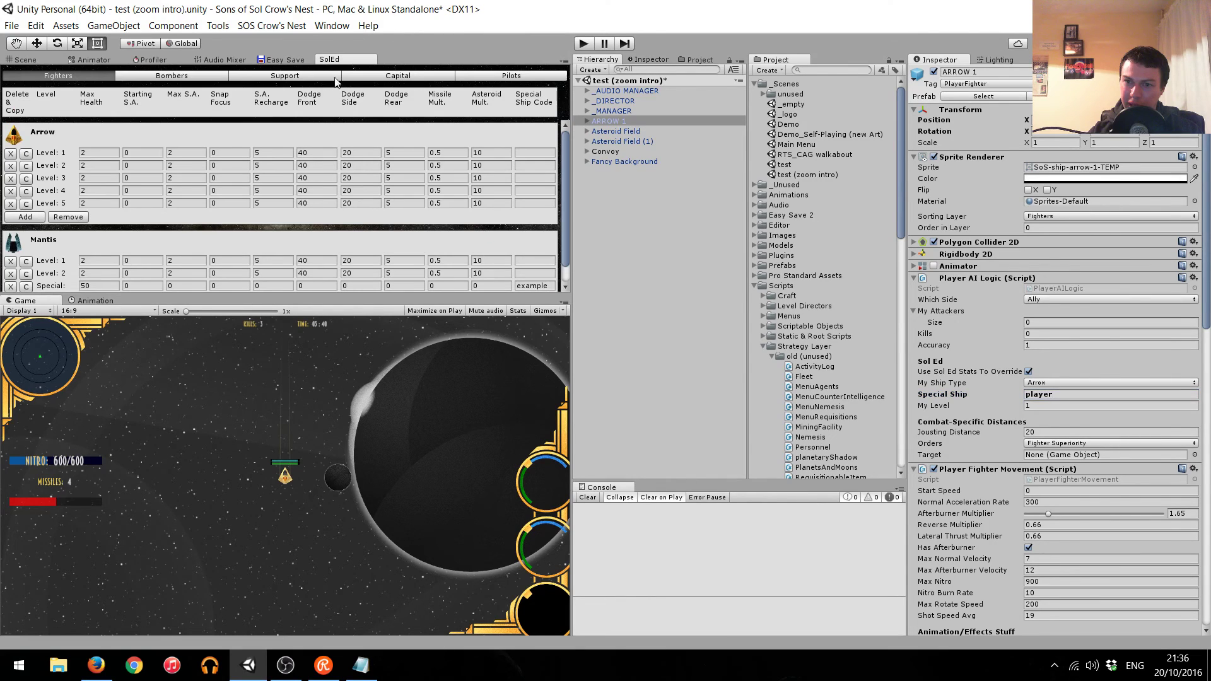
left_click(22, 217)
left_click(535, 215)
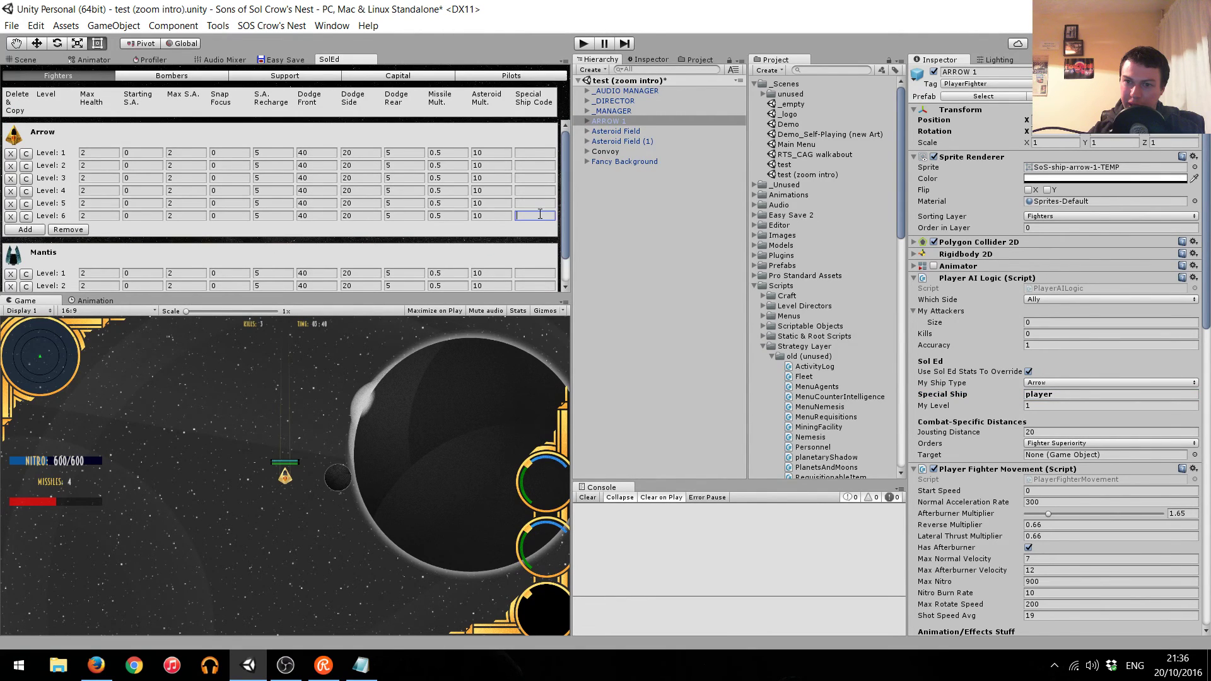
type("player")
left_click(99, 215)
type("7")
key("Tab")
key("Tab")
type("1")
key("shift+Tab")
type("1")
key("Tab")
Briefly play-test, then clear ARROW 1's Special Ship value and save.
left_click(583, 45)
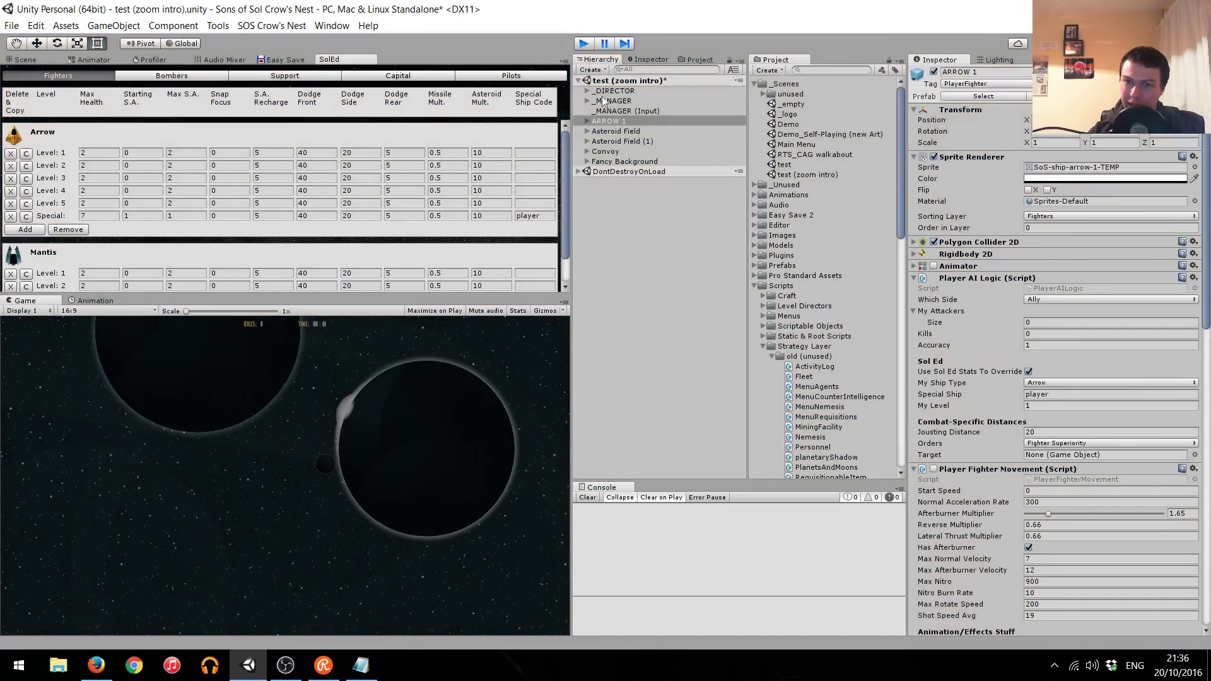
key("ctrl+p")
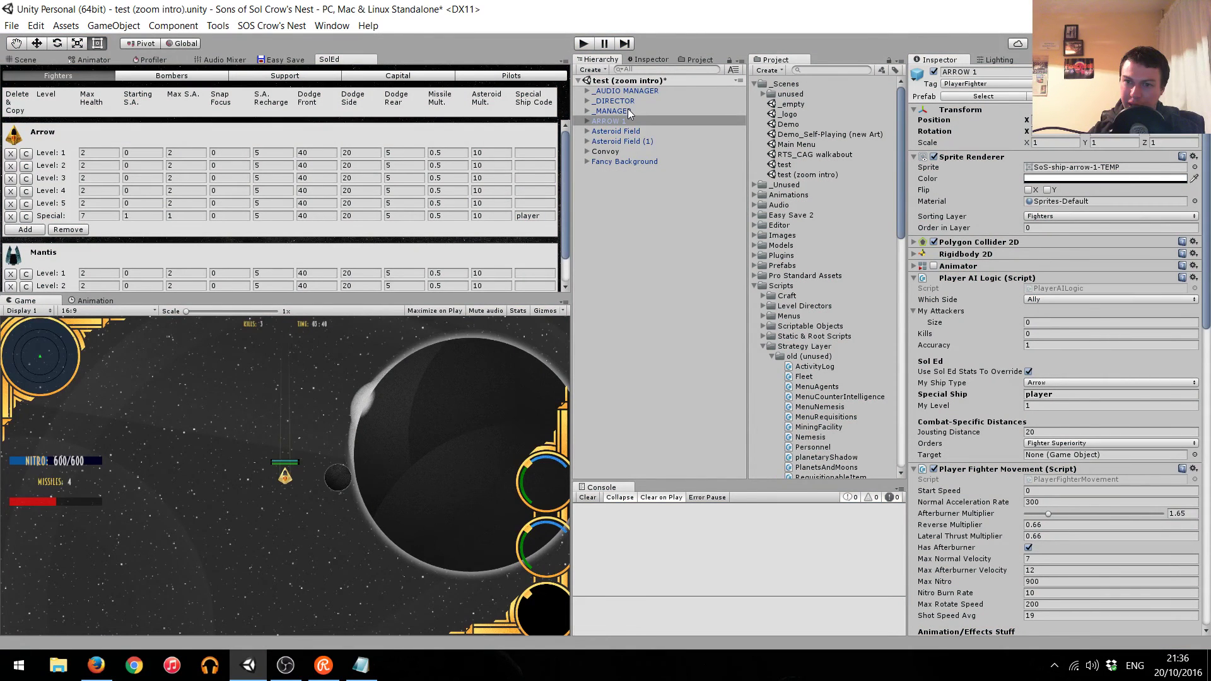
scroll(1062, 511, "down", 3)
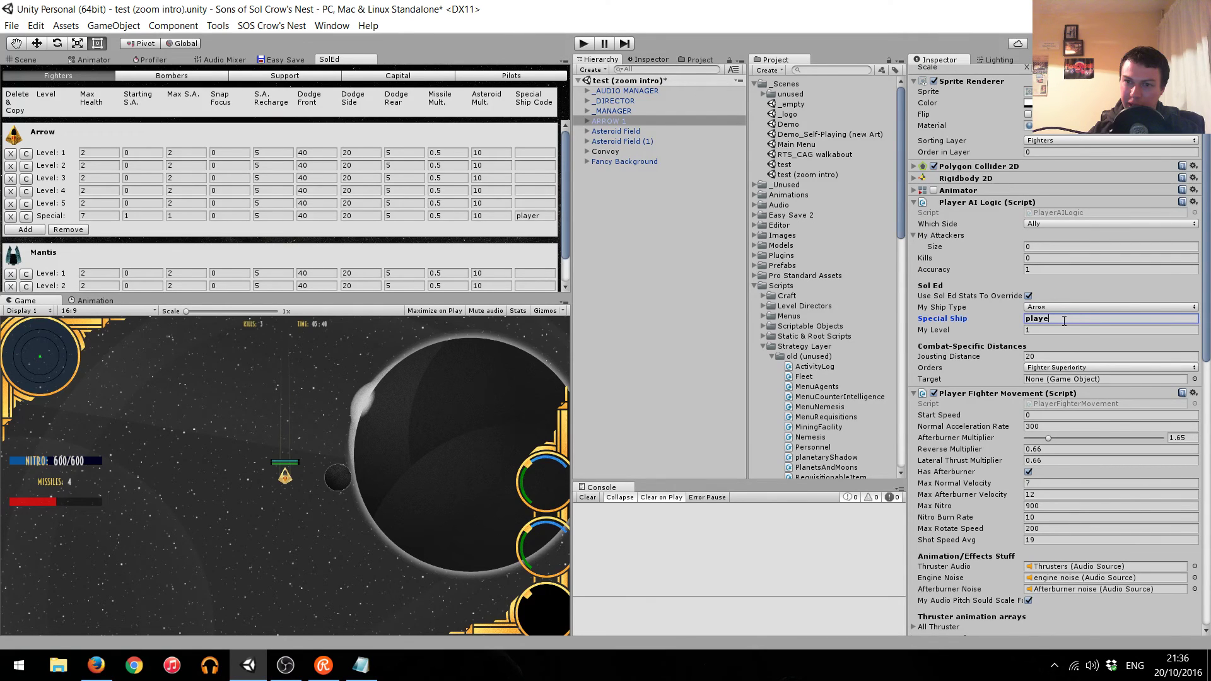
key("BackSpace")
scroll(992, 369, "up", 3)
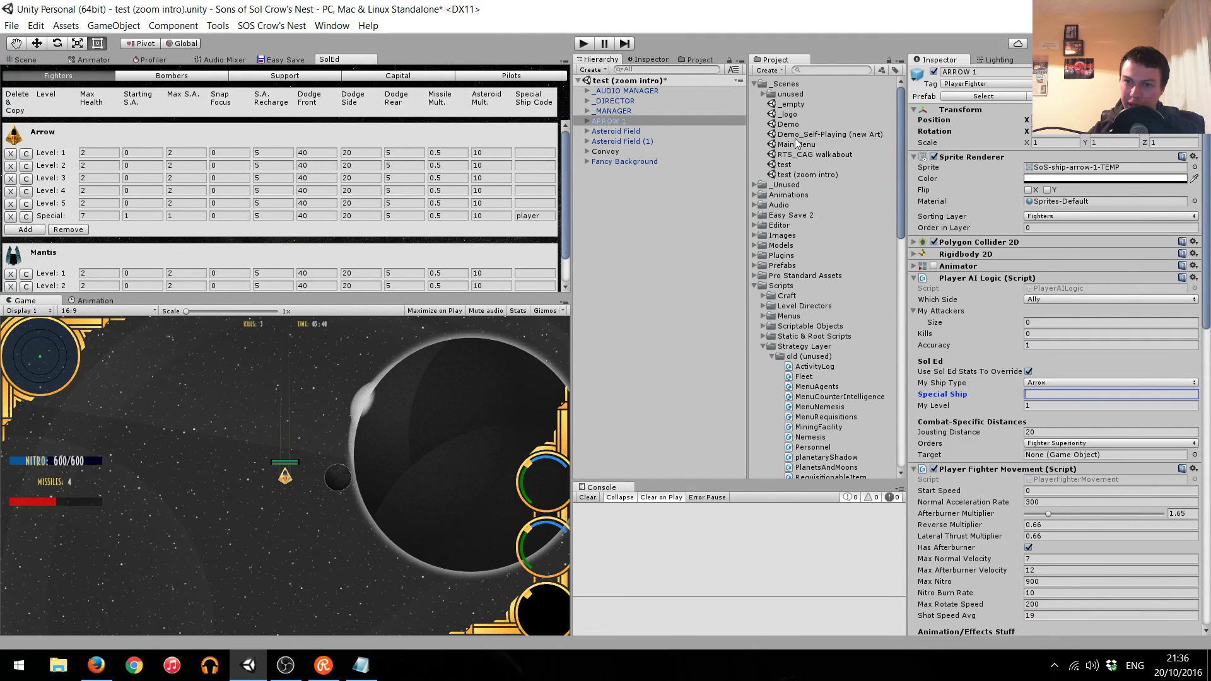
key("ctrl+s")
Open the test scene, edit ARROW 1's Special Ship, and play-test with the Game view maximized.
left_click(789, 165)
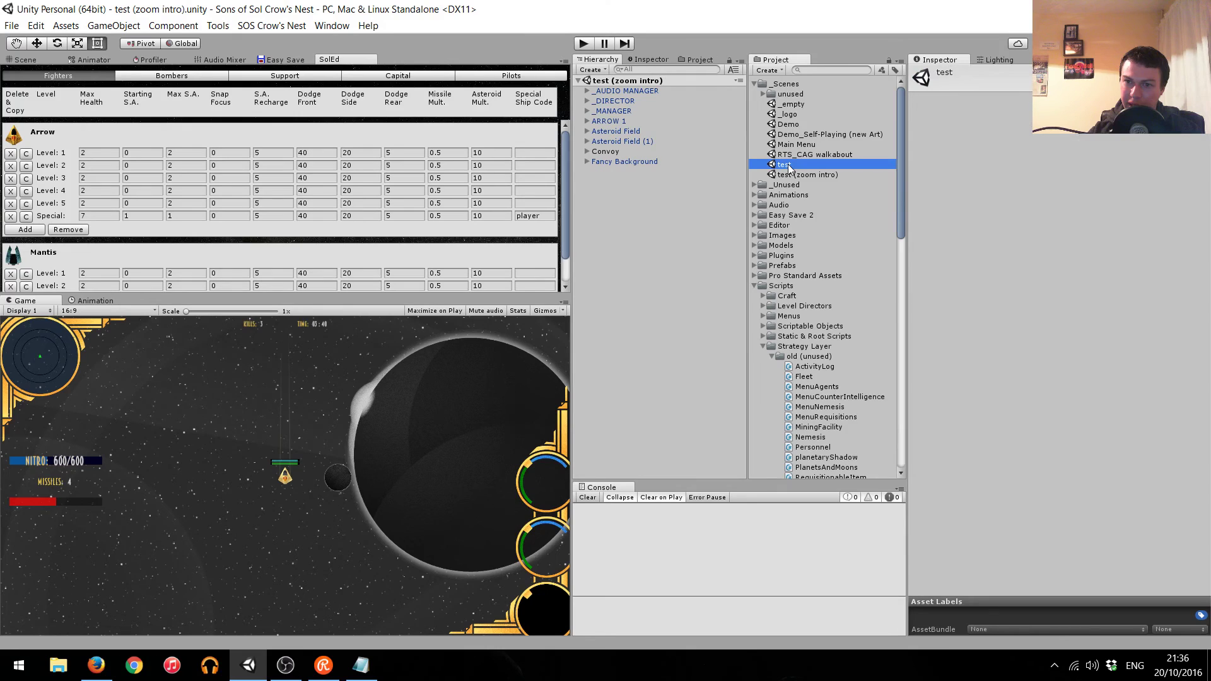
double_click(787, 166)
left_click(612, 131)
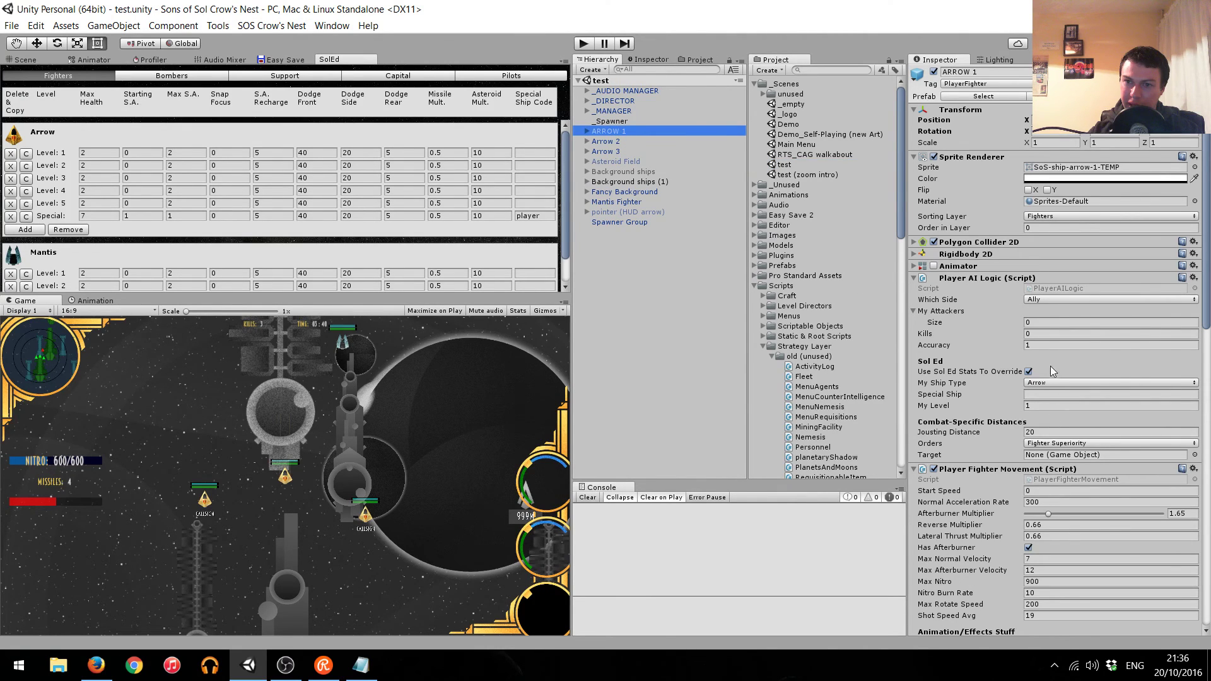
left_click(1052, 395)
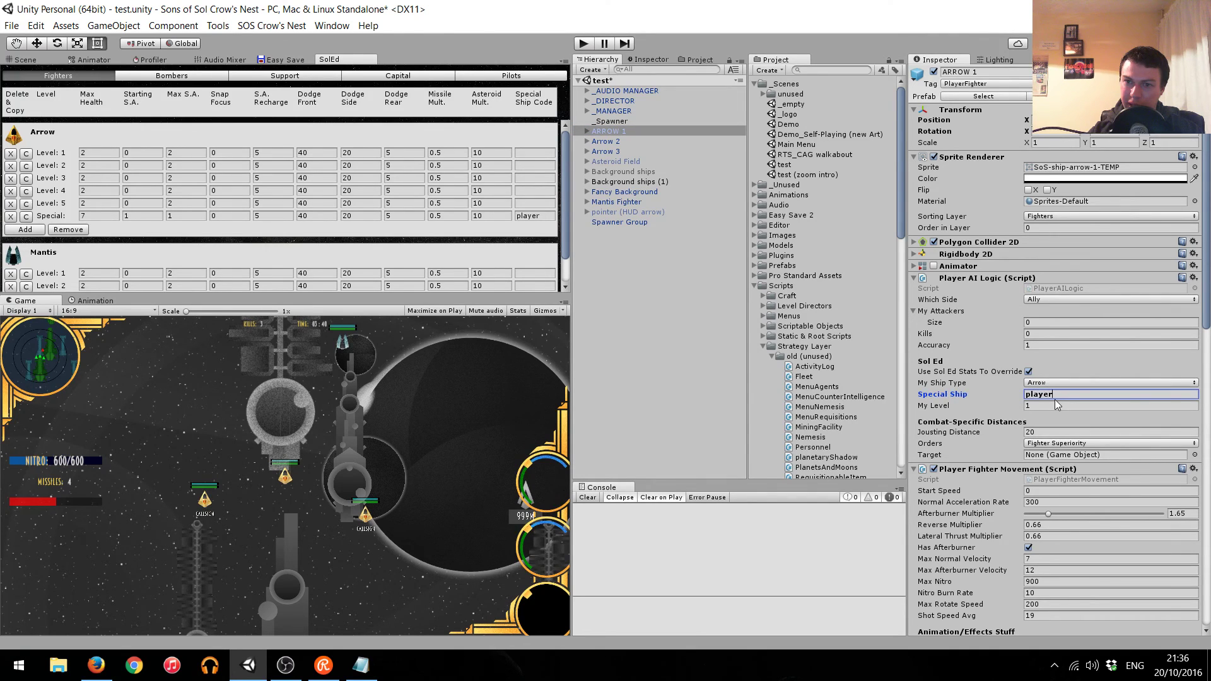
key("ctrl+p")
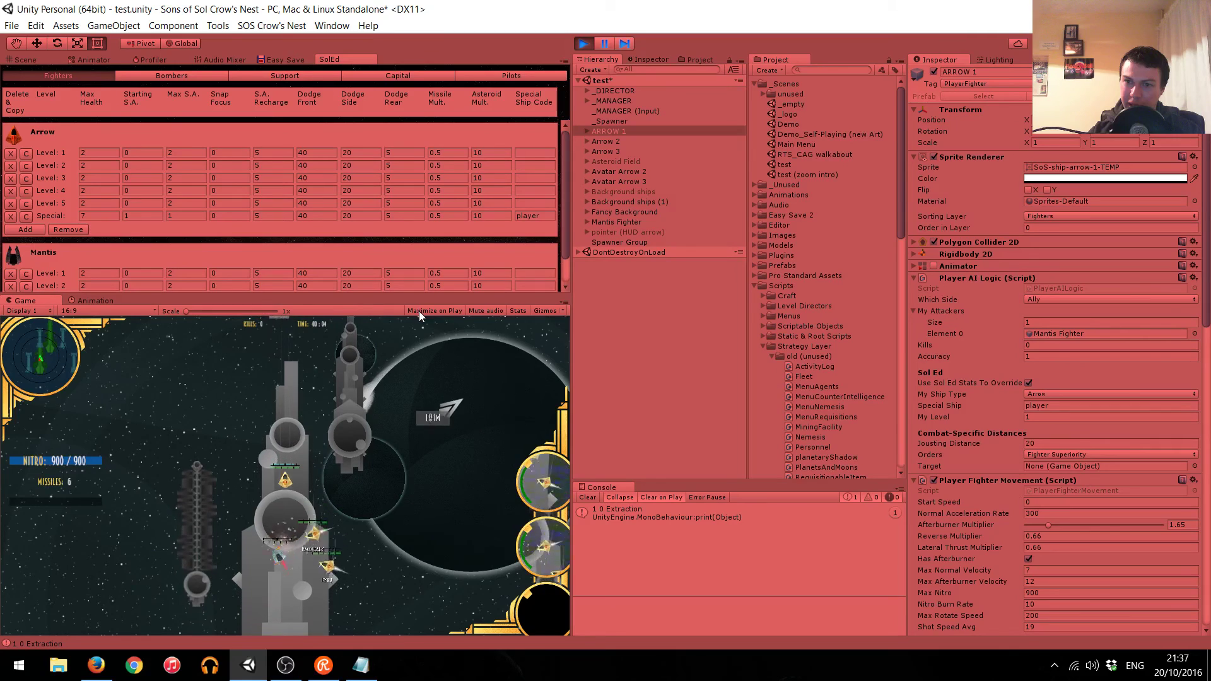
key("shift+space")
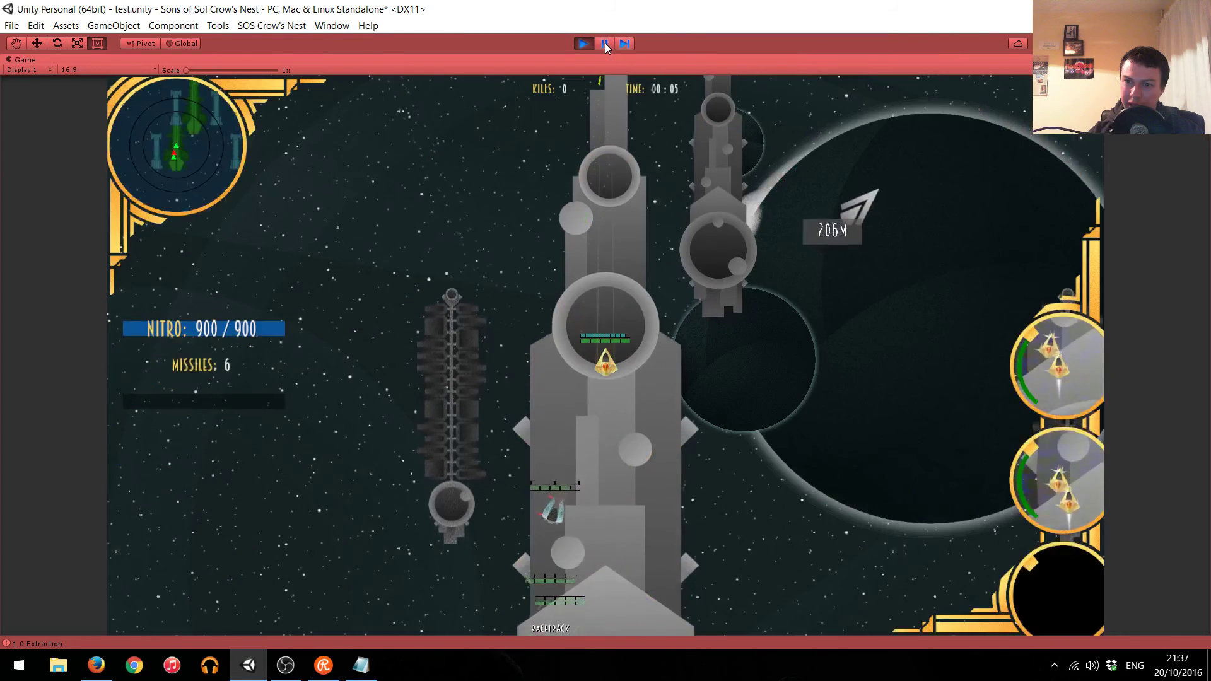
Fly the Arrow in the maximized Game view, try the channel prompt and pause menu, then stop.
key("shift+space")
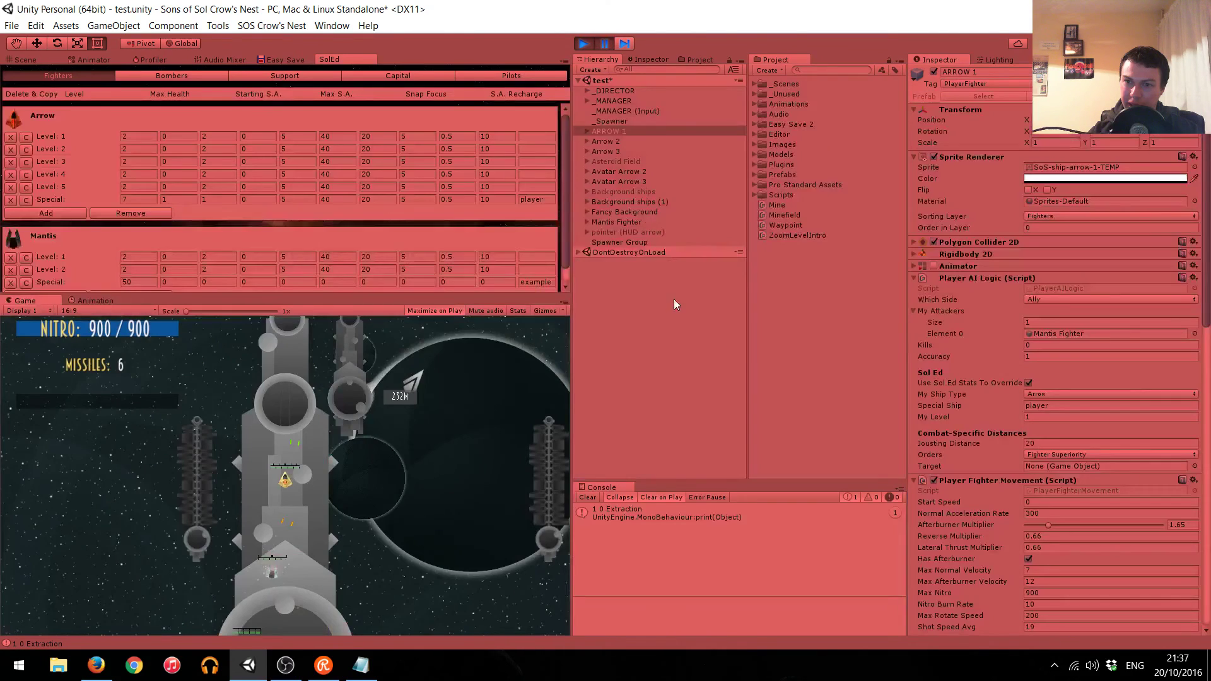
key("shift+space")
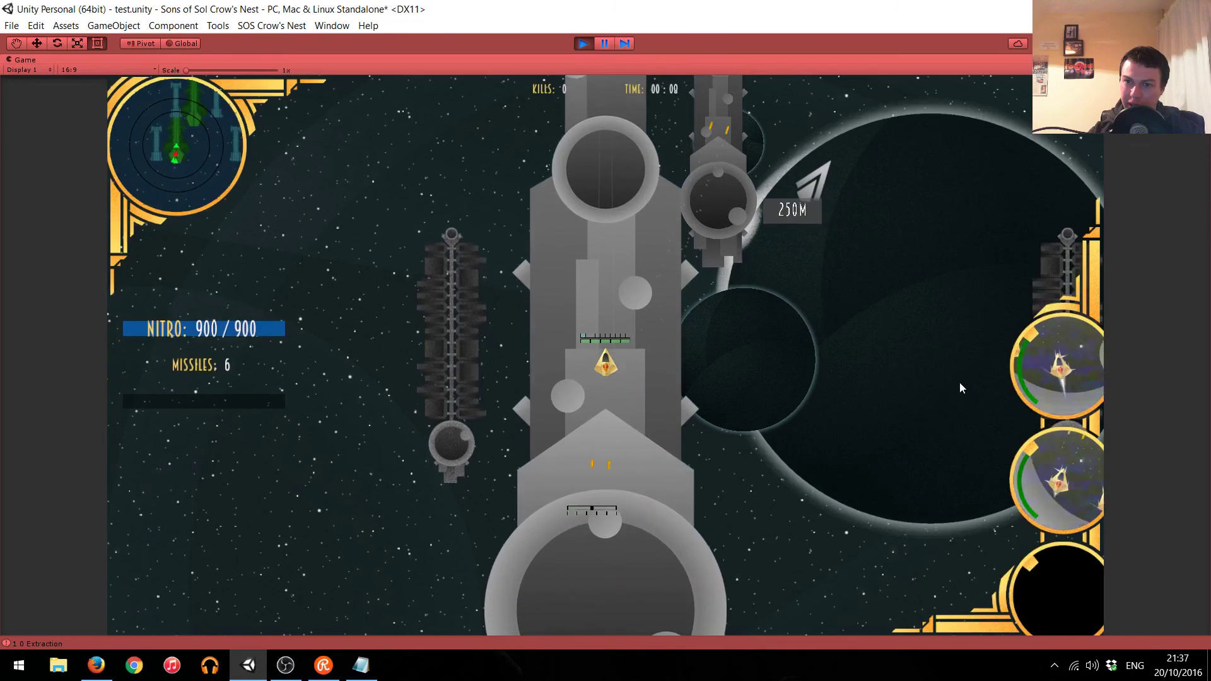
key("Tab")
key("Tab")
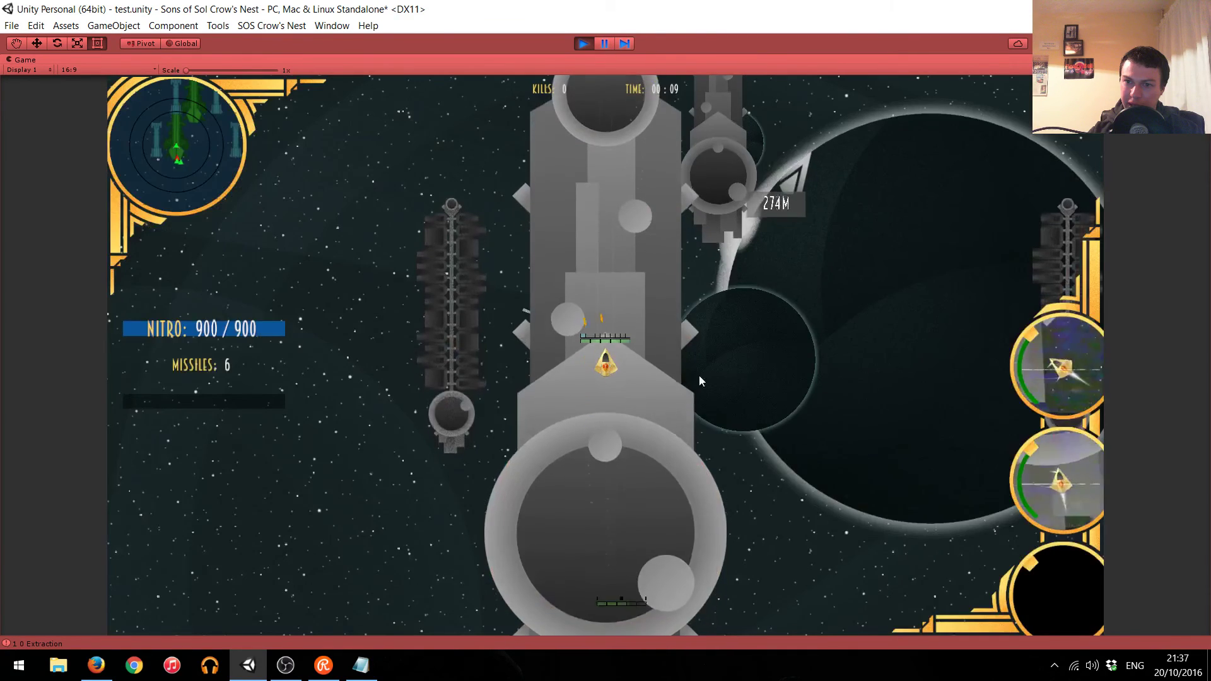
key("Escape")
key("Escape")
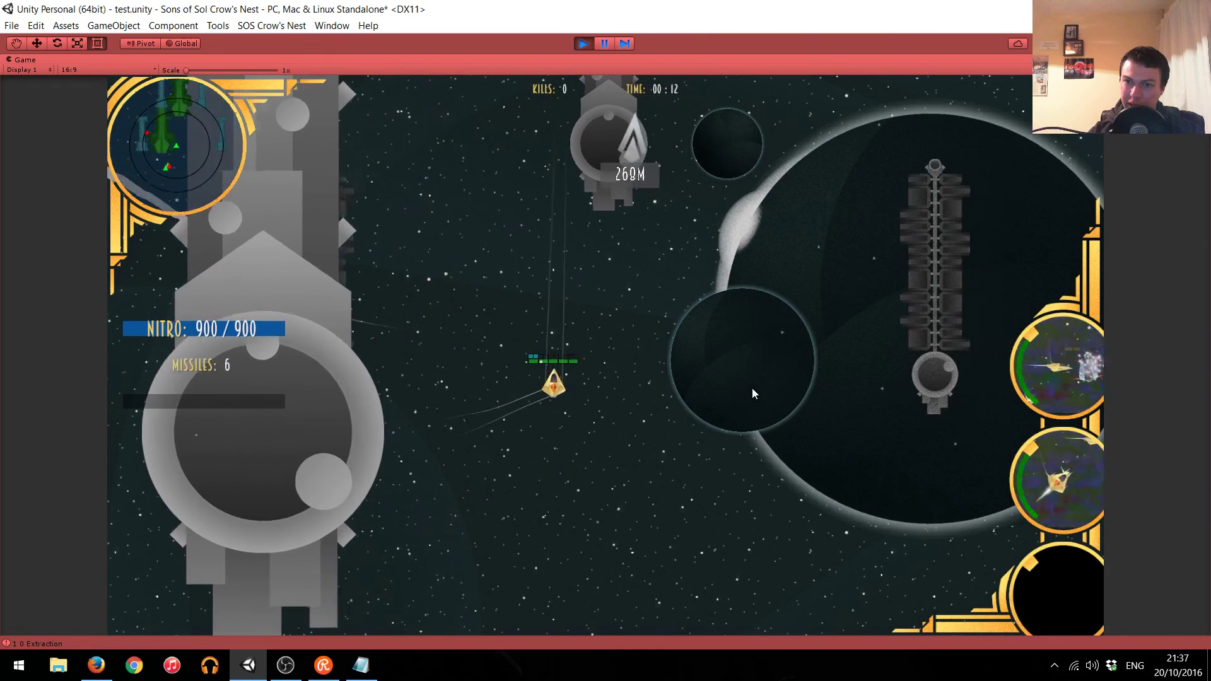
key("Tab")
key("Tab")
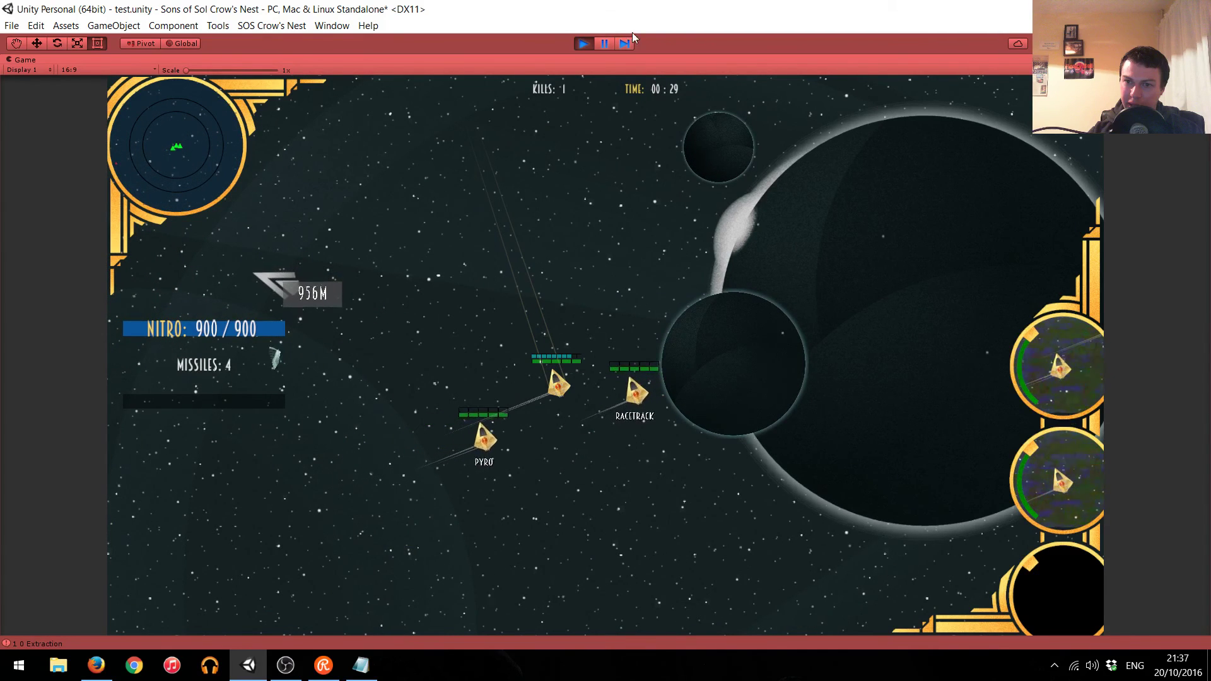
left_click(588, 43)
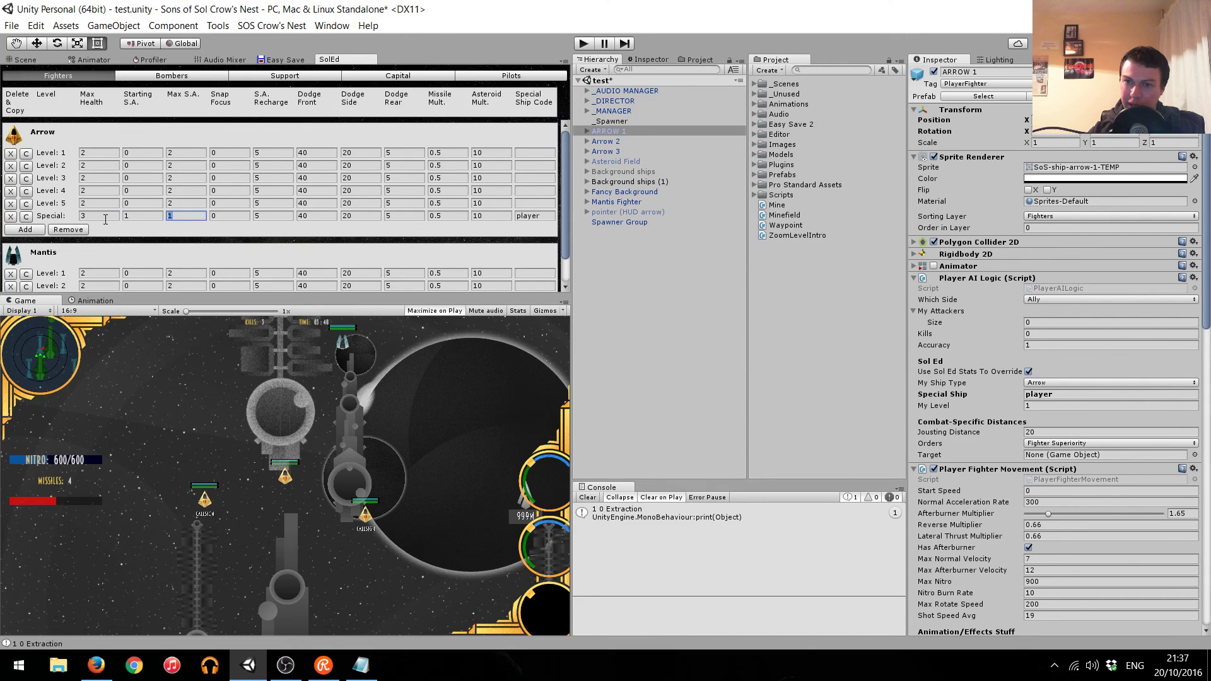
Enter Play mode with Ctrl+P, then restore the full editor layout from the maximized Game view.
key("ctrl+p")
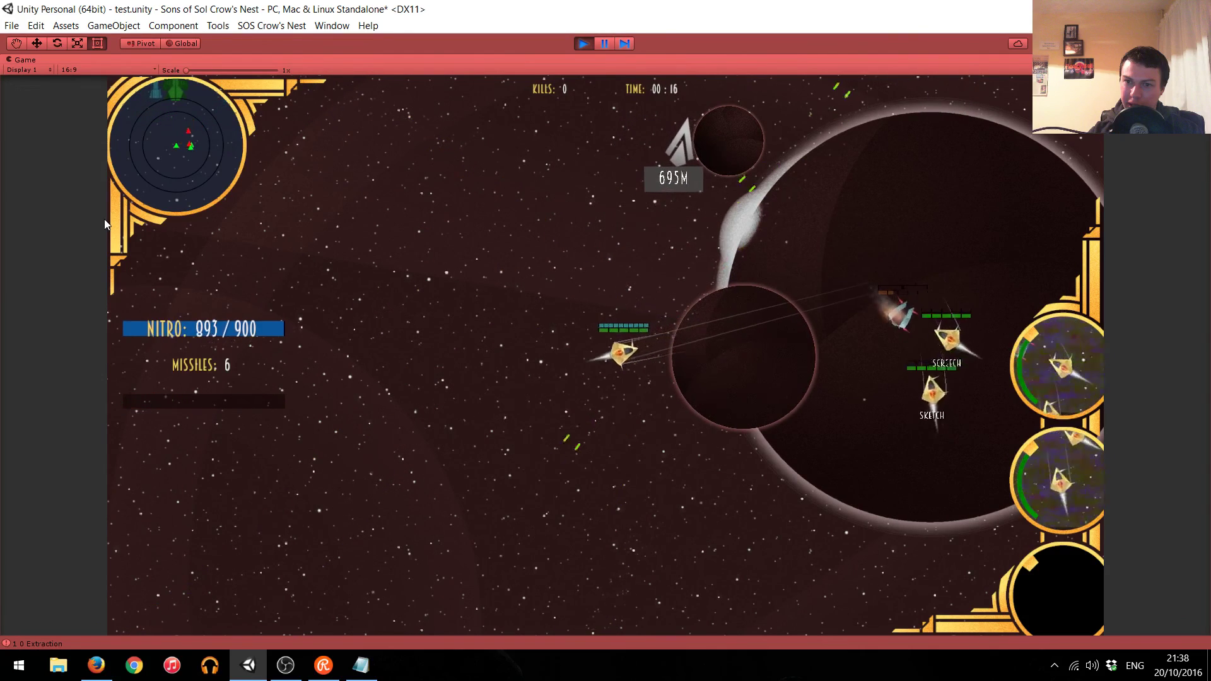
double_click(47, 64)
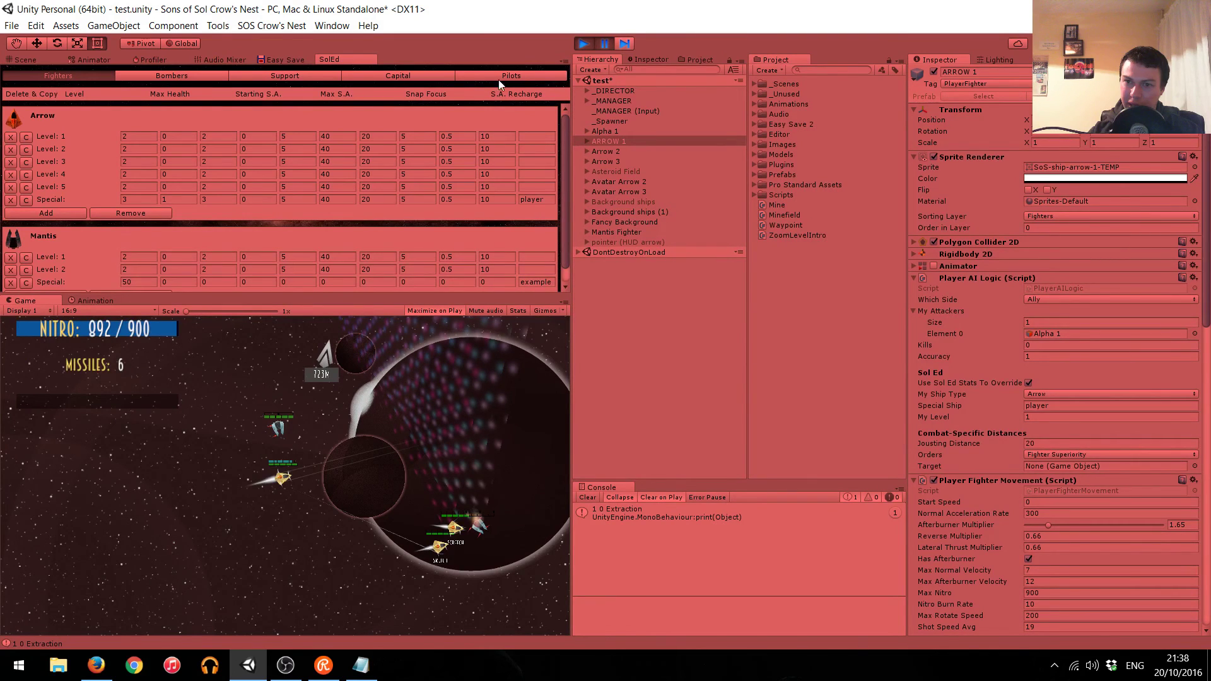
Expand ARROW 1 through Effects > GUI > Canvas > Panel and frame Health Slider in the Scene view.
left_click(625, 142)
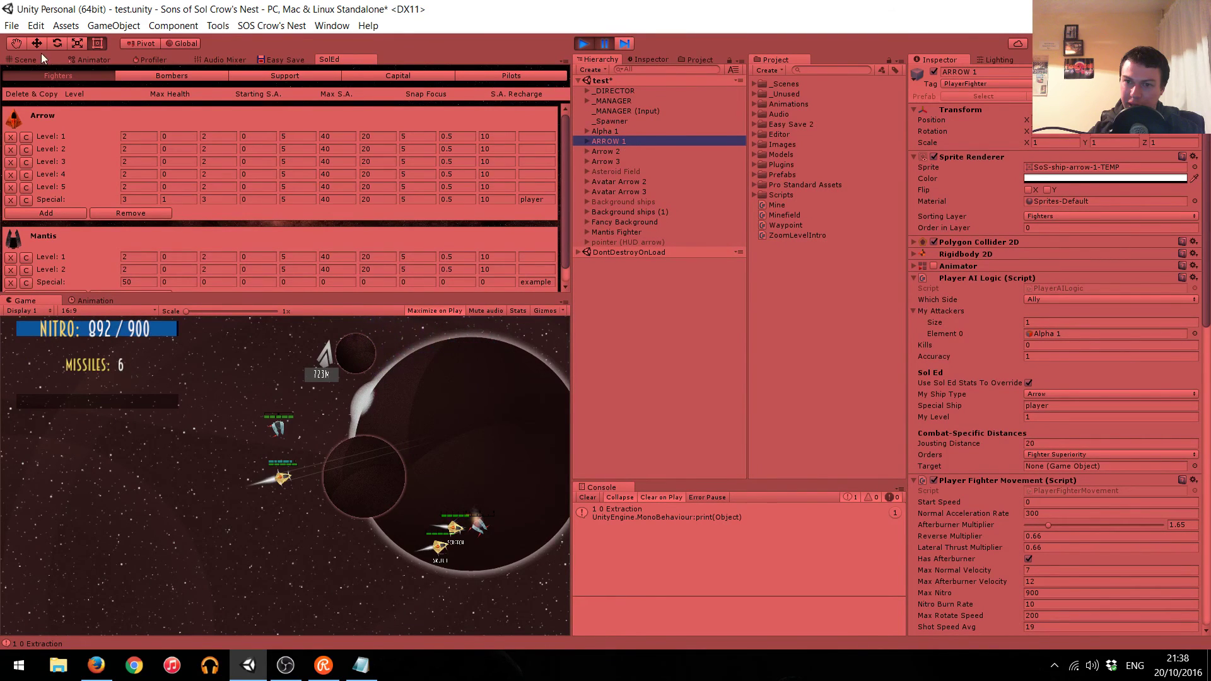
left_click(42, 60)
left_click(619, 141)
key("Right")
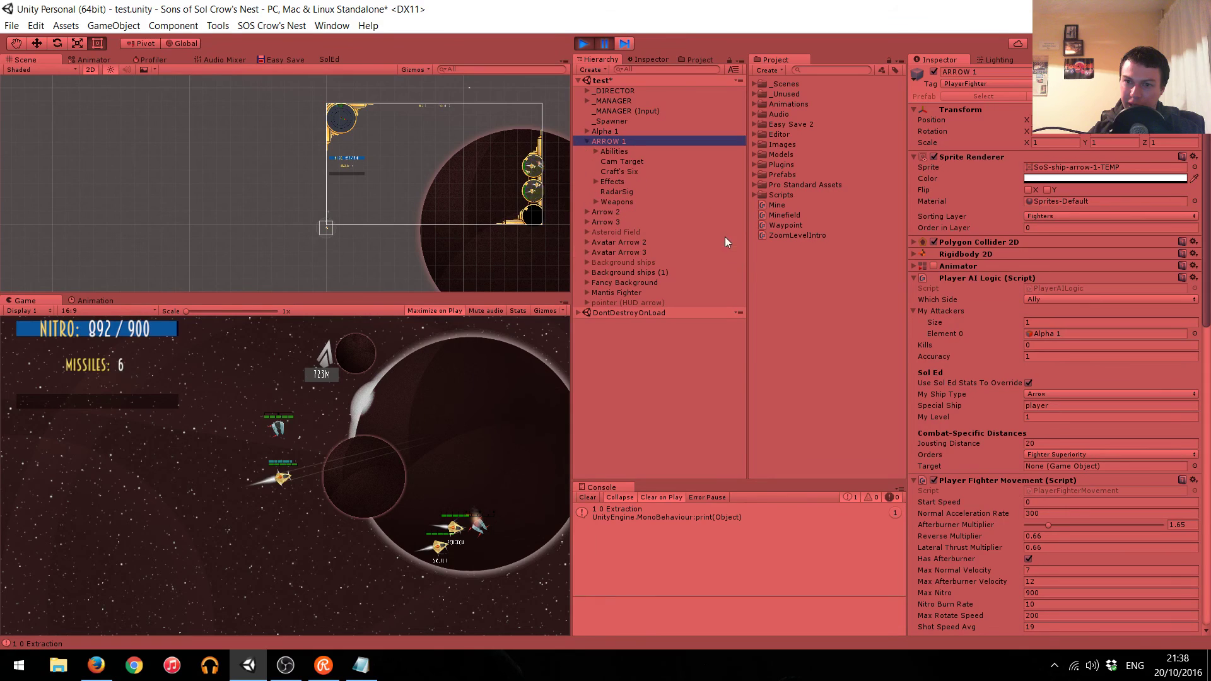
key("Down")
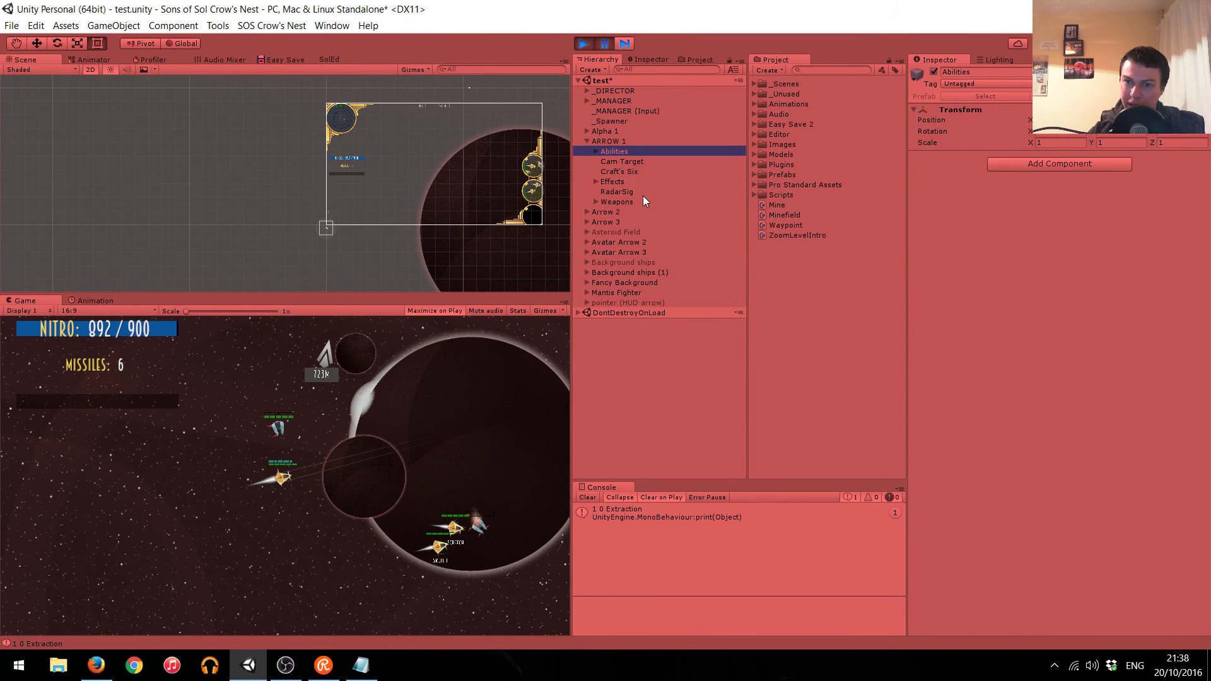
key("Down")
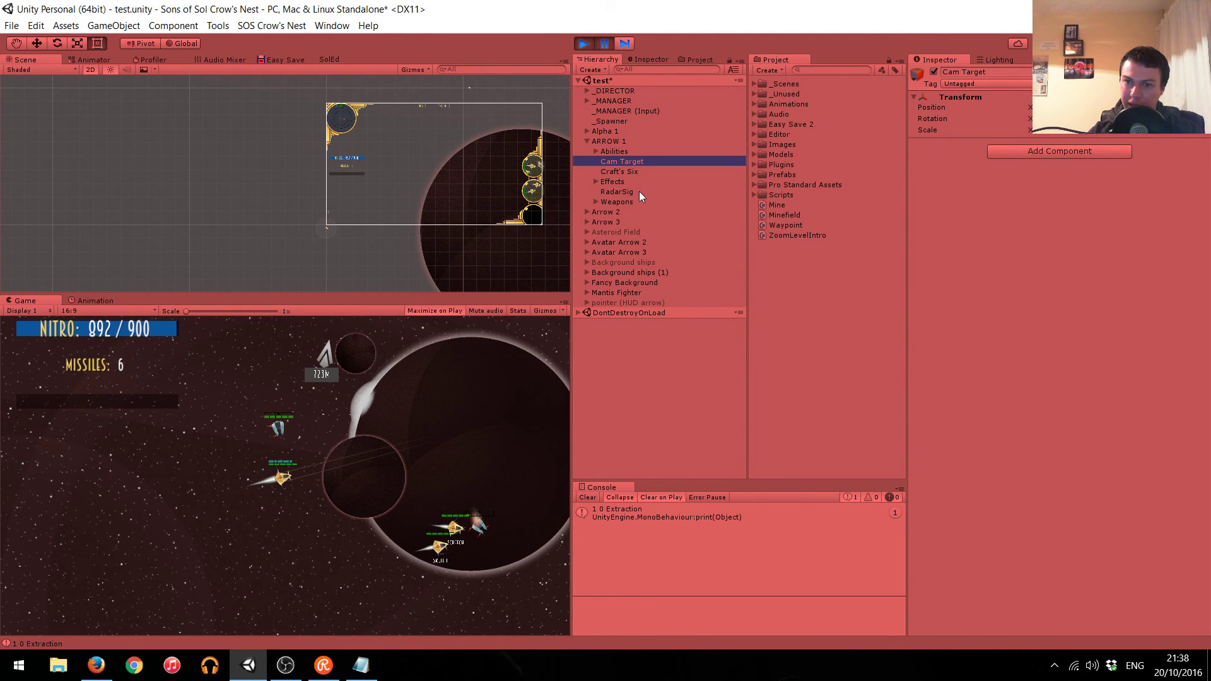
key("Down")
key("Down")
key("Right")
key("Down")
key("Down")
key("Down")
key("Down")
key("Right")
key("Down")
key("Right")
Drag the Health Slider value down from 100 to 80, pausing and resuming the game.
key("Down")
key("Right")
key("Down")
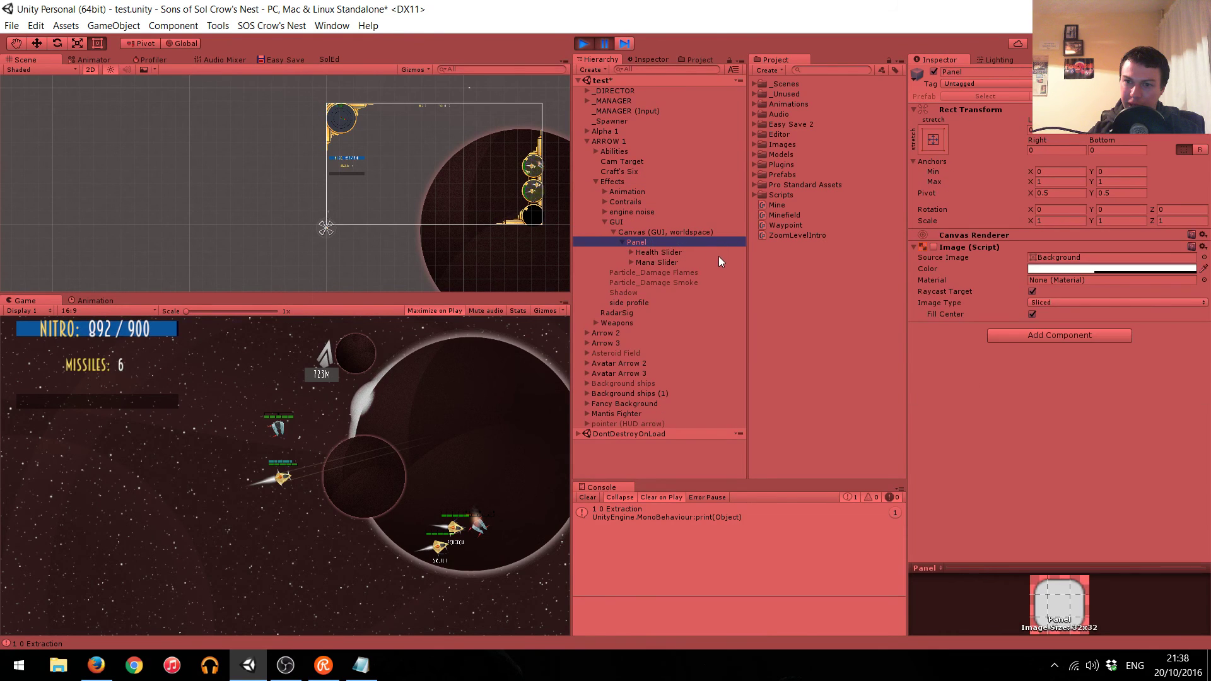
double_click(684, 252)
key("Right")
key("Down")
key("Right")
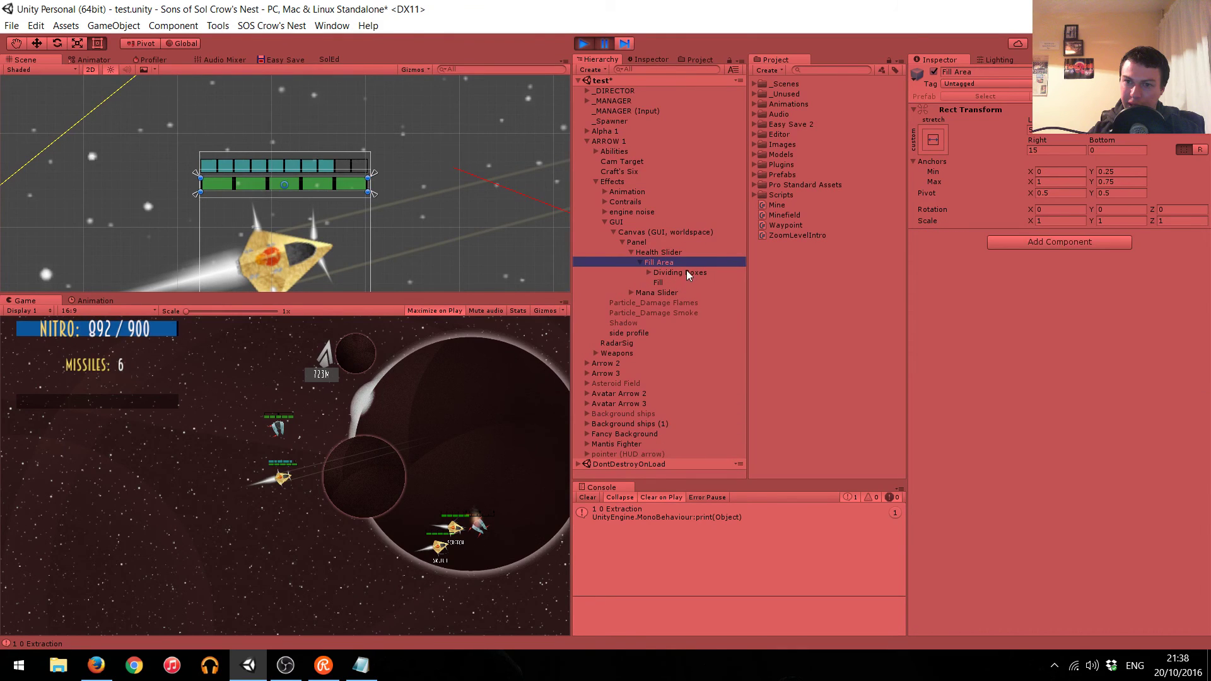
key("Up")
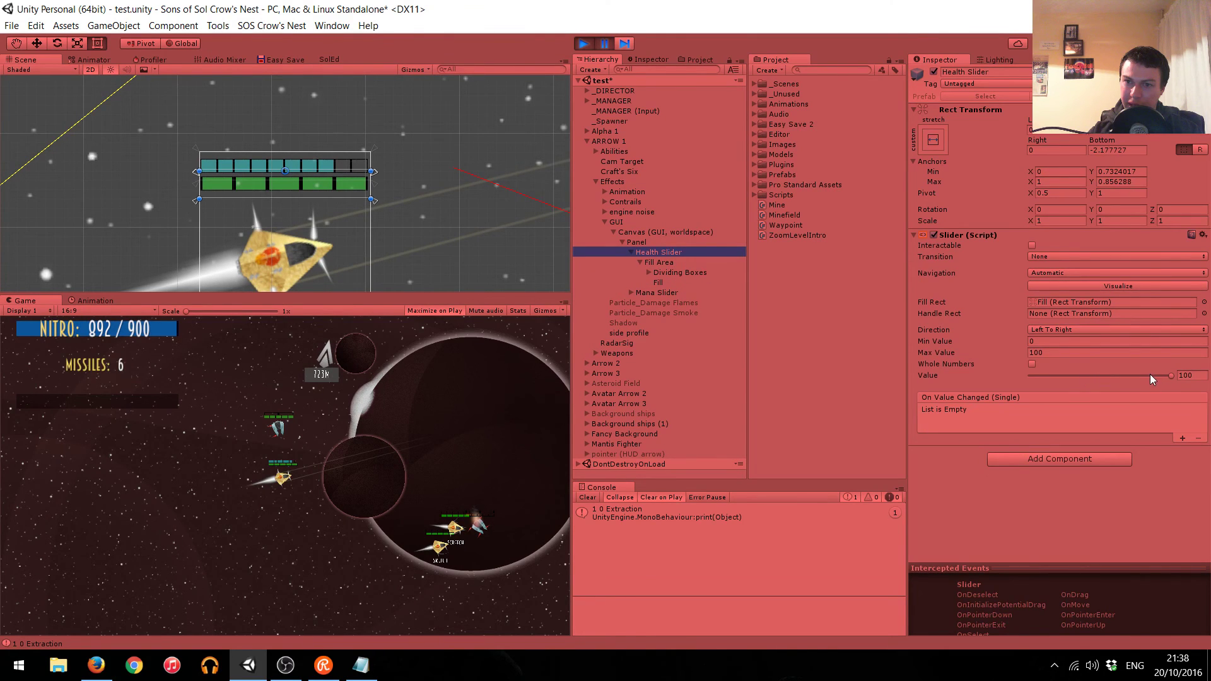
left_click_drag(1149, 374, 1050, 376)
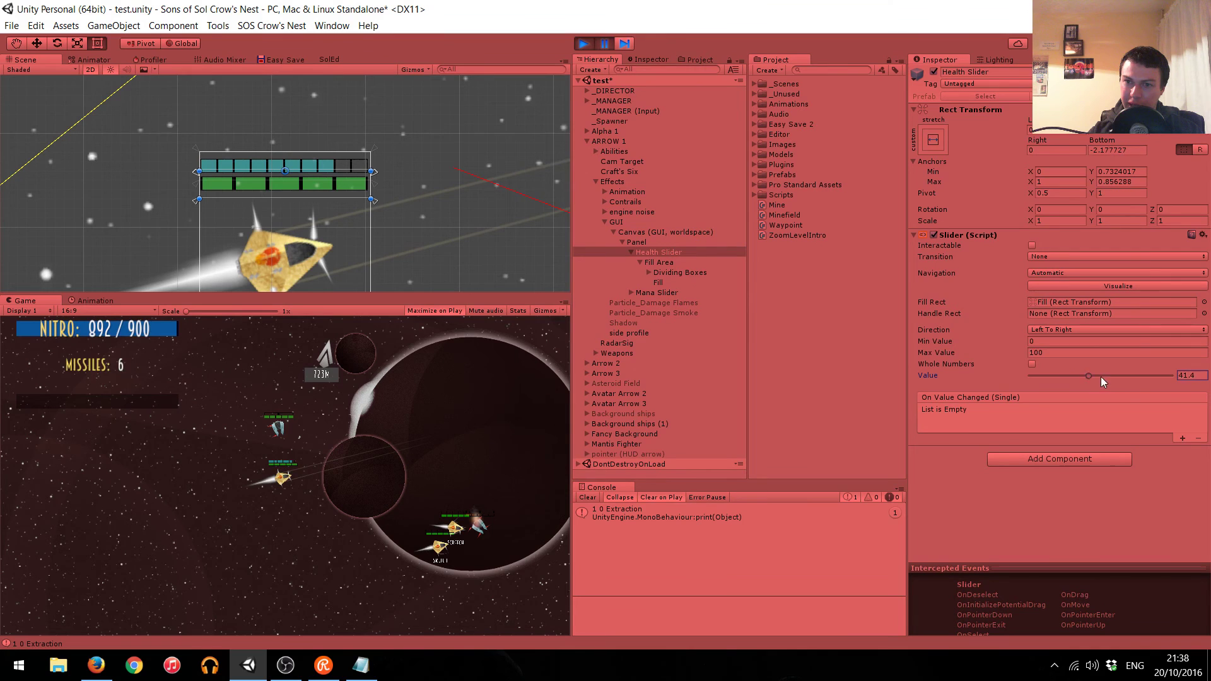
left_click(607, 46)
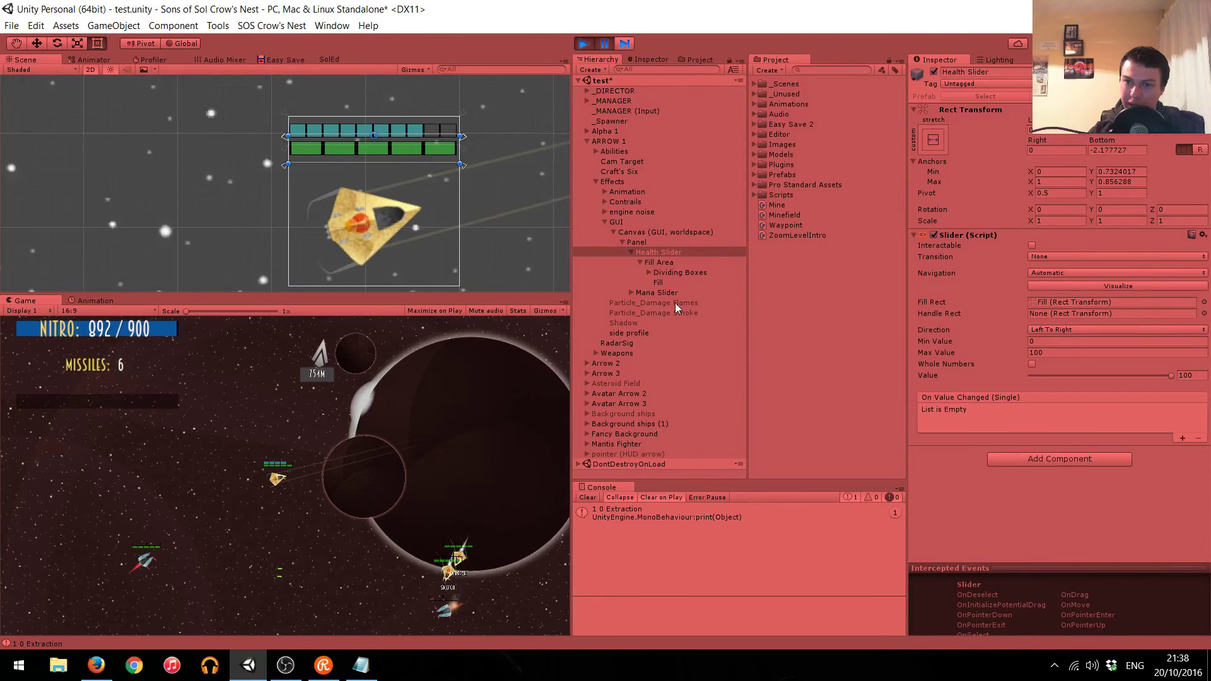
left_click(610, 46)
type("80")
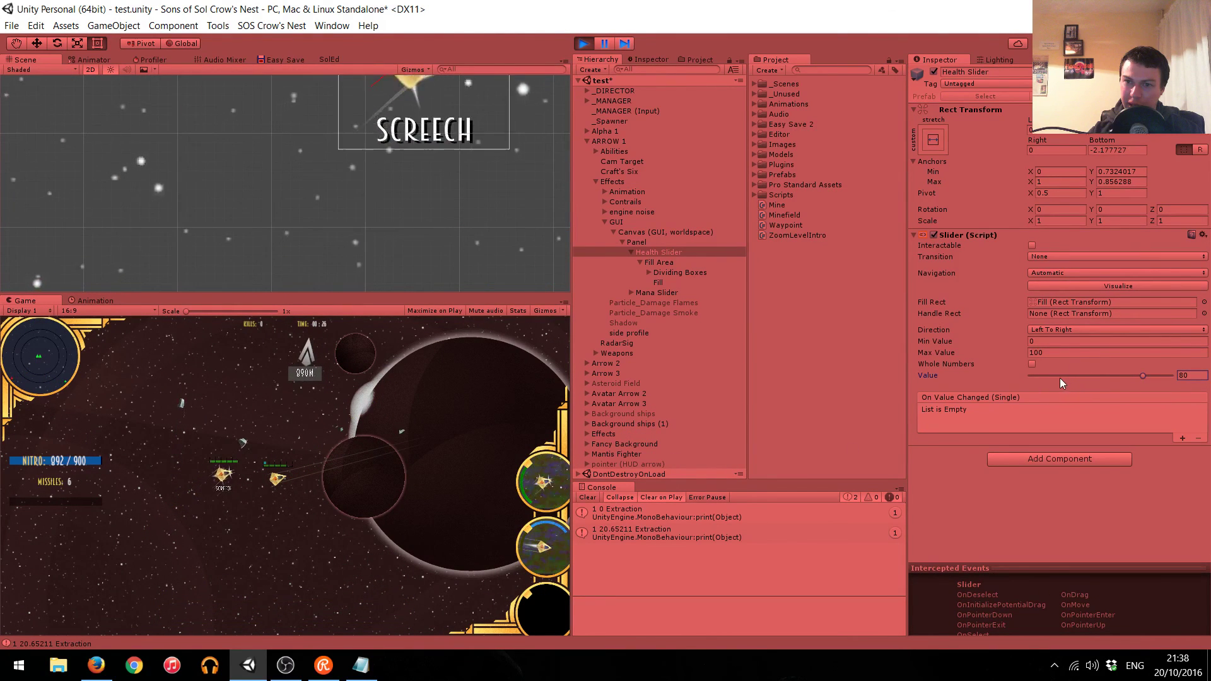
left_click(1144, 376)
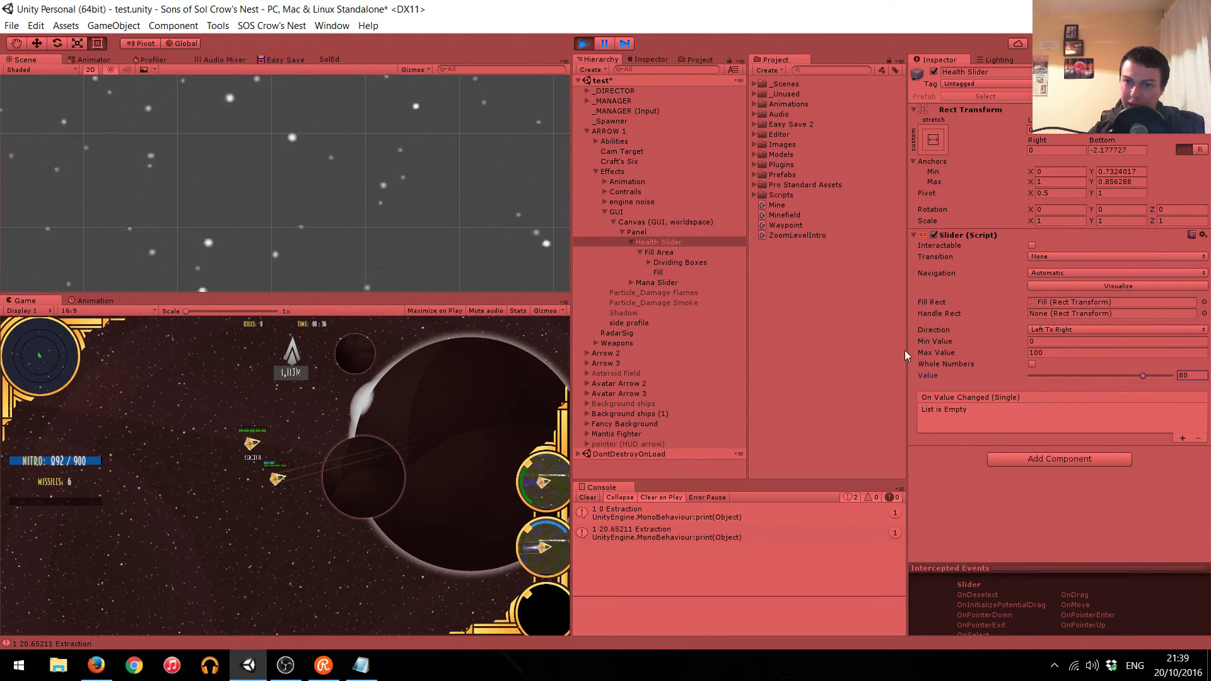
Expand Dividing Boxes and delete its four Dividing box(Clone) dividers.
left_click(664, 263)
key("Right")
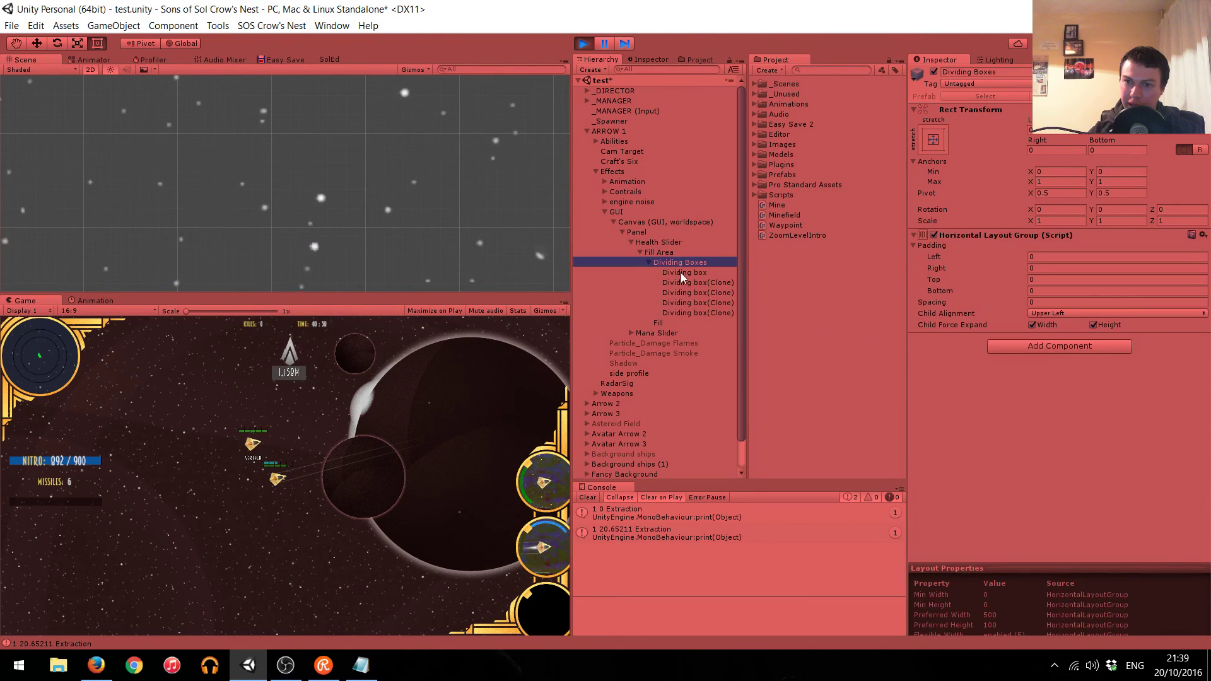
left_click(680, 273)
double_click(706, 261)
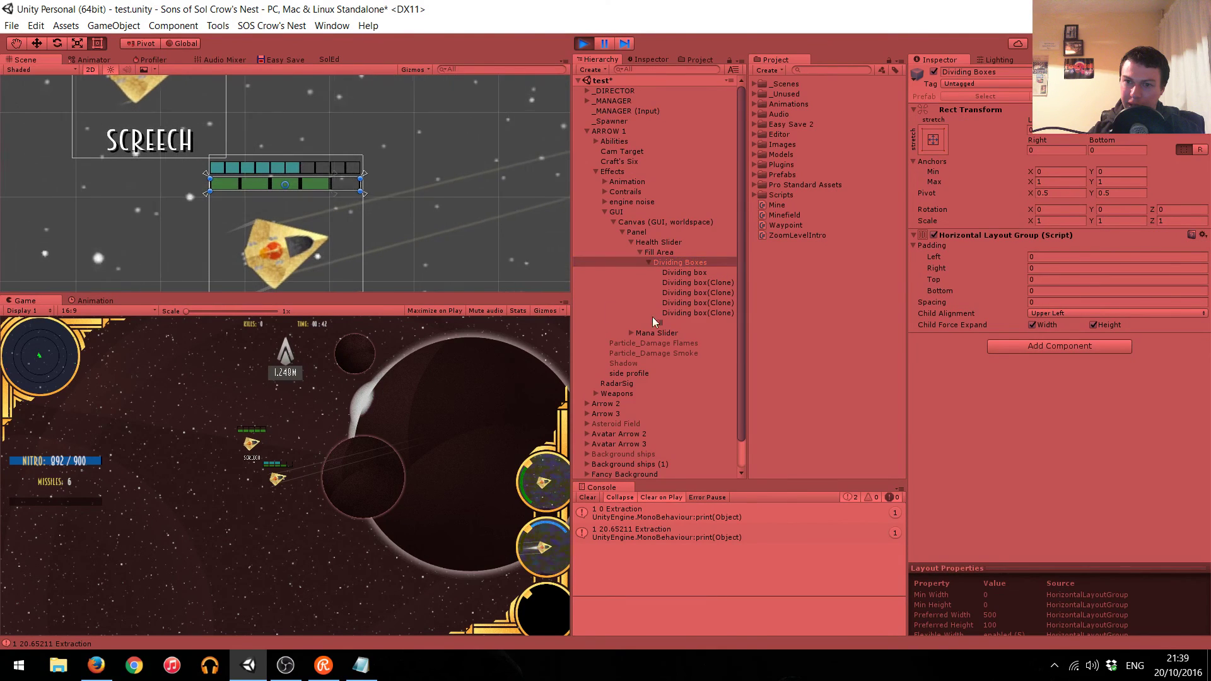
scroll(660, 290, "down", 1)
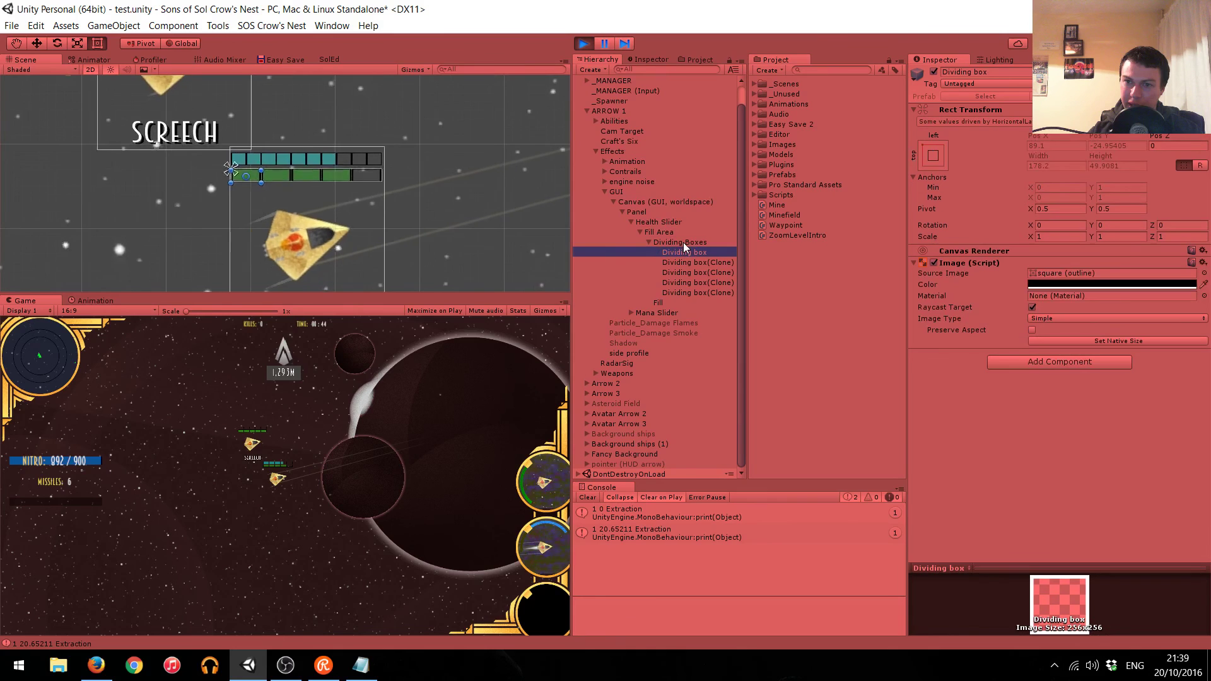
left_click(529, 241)
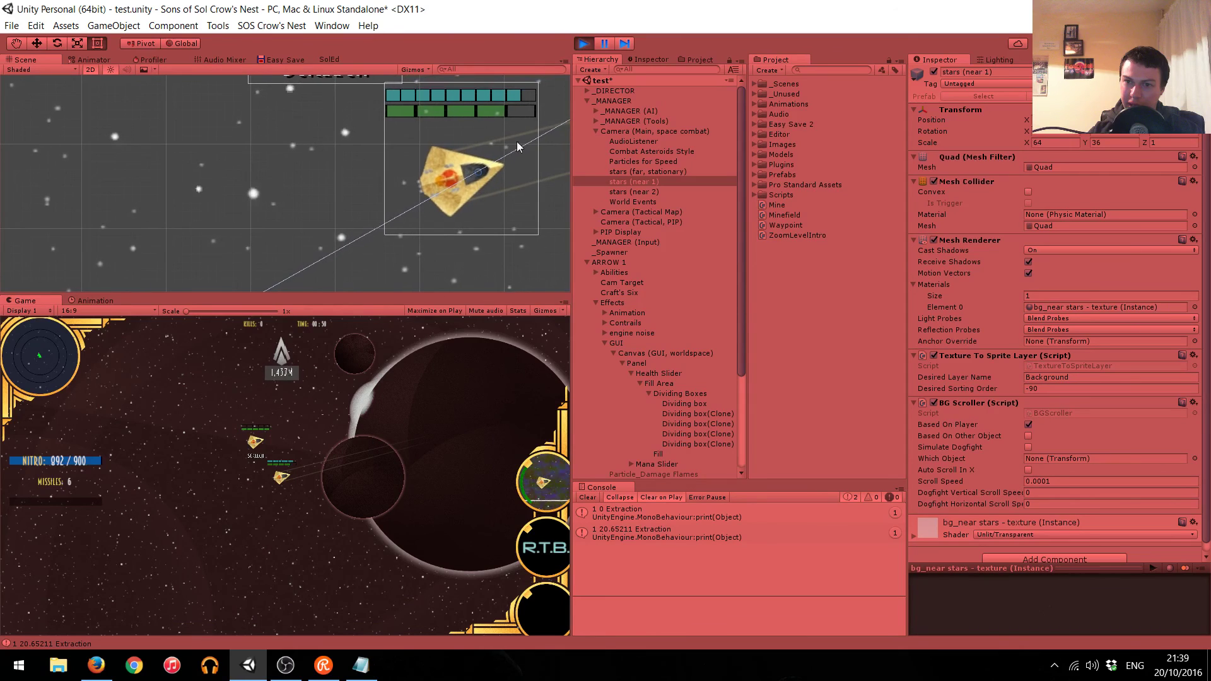
left_click(693, 405)
double_click(694, 405)
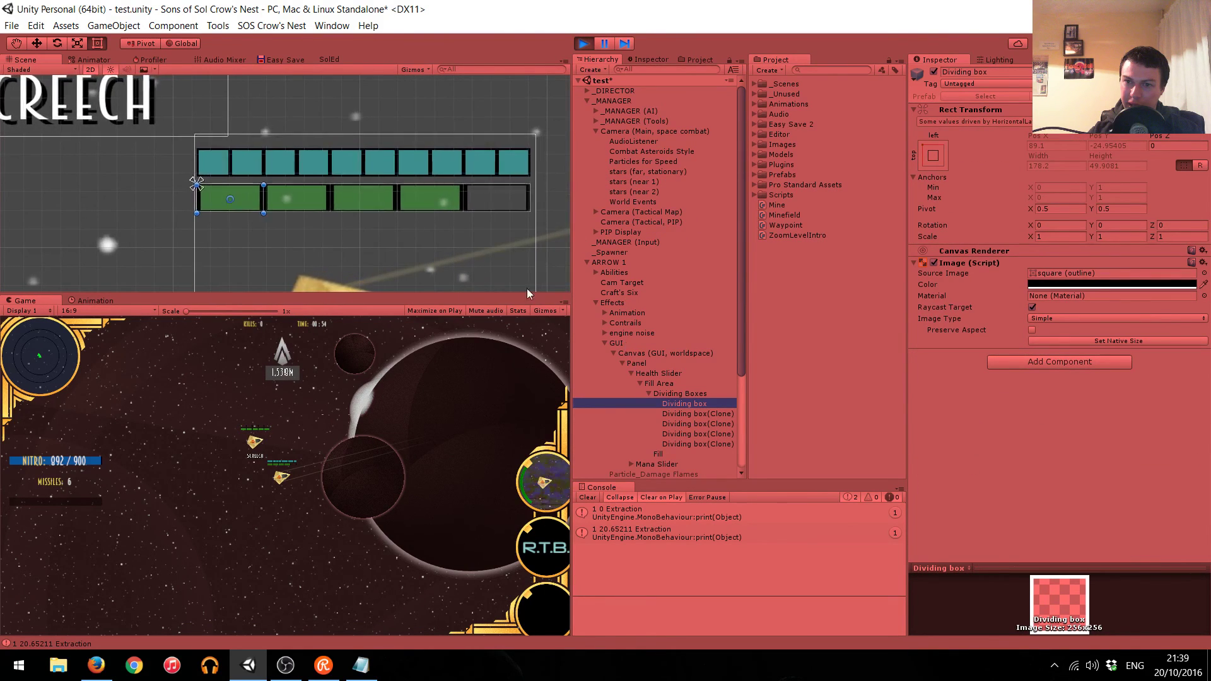
left_click(716, 415)
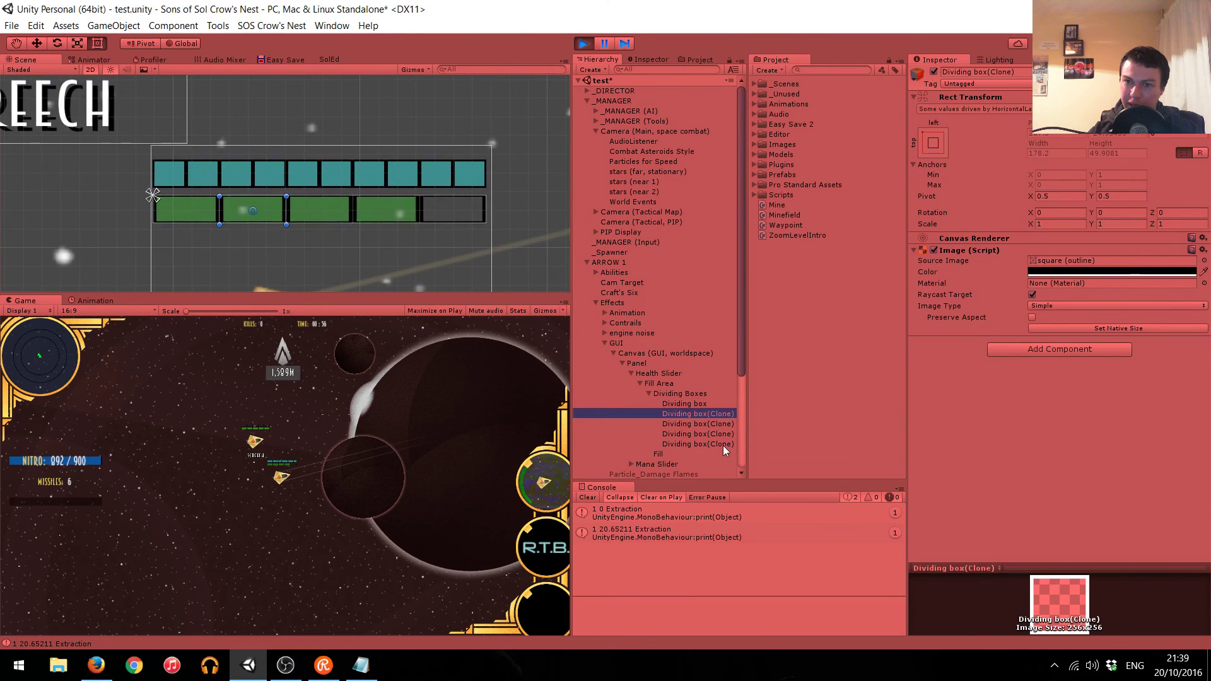
left_click(723, 444, "shift")
key("Delete")
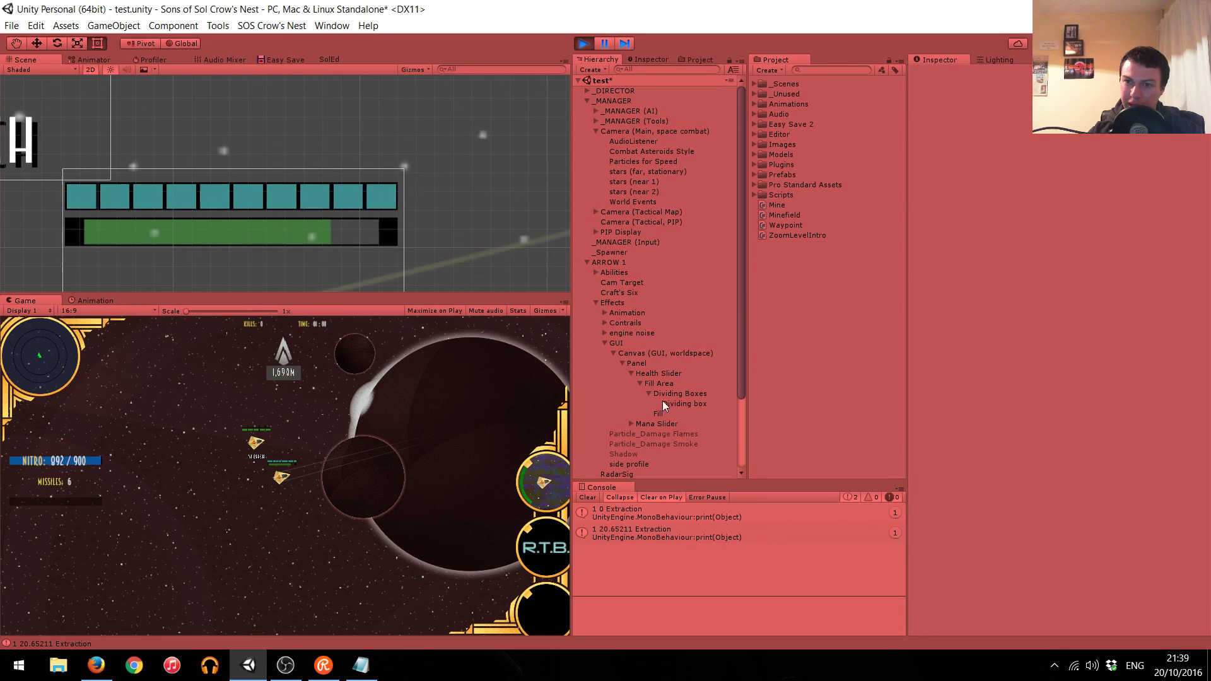
Duplicate the remaining Dividing box repeatedly along the health bar, then stop the play test.
left_click(679, 406)
key("ctrl+d")
left_click_drag(189, 228, 293, 230)
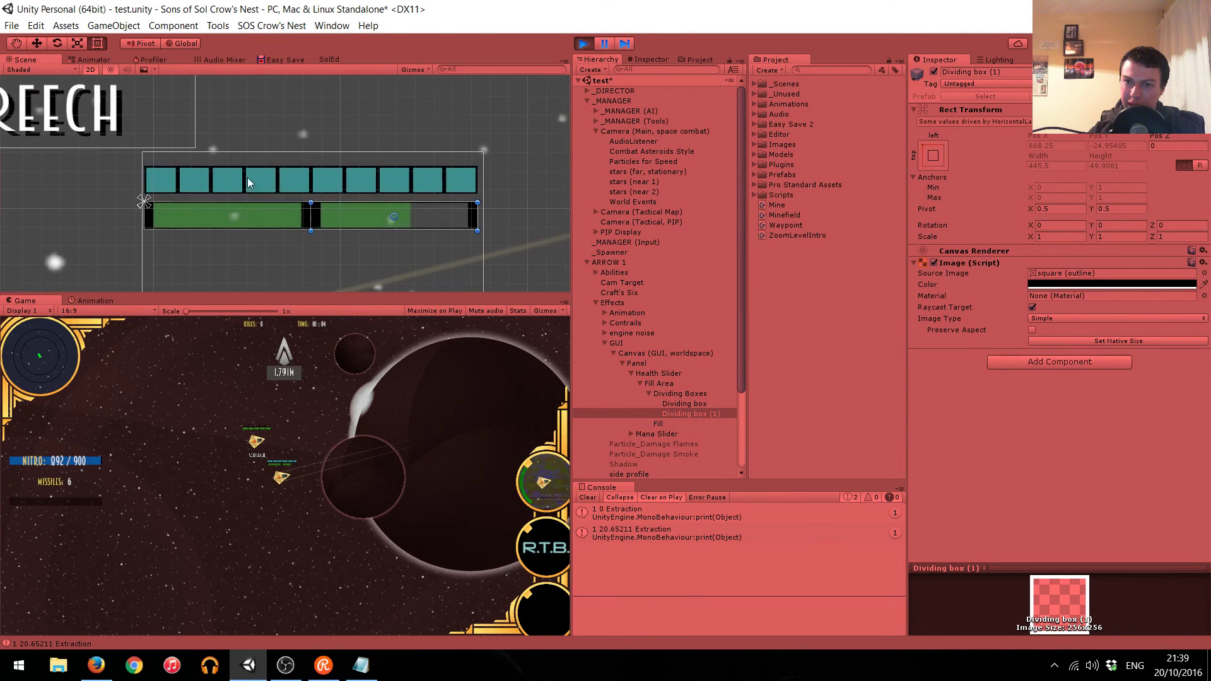
left_click(698, 414)
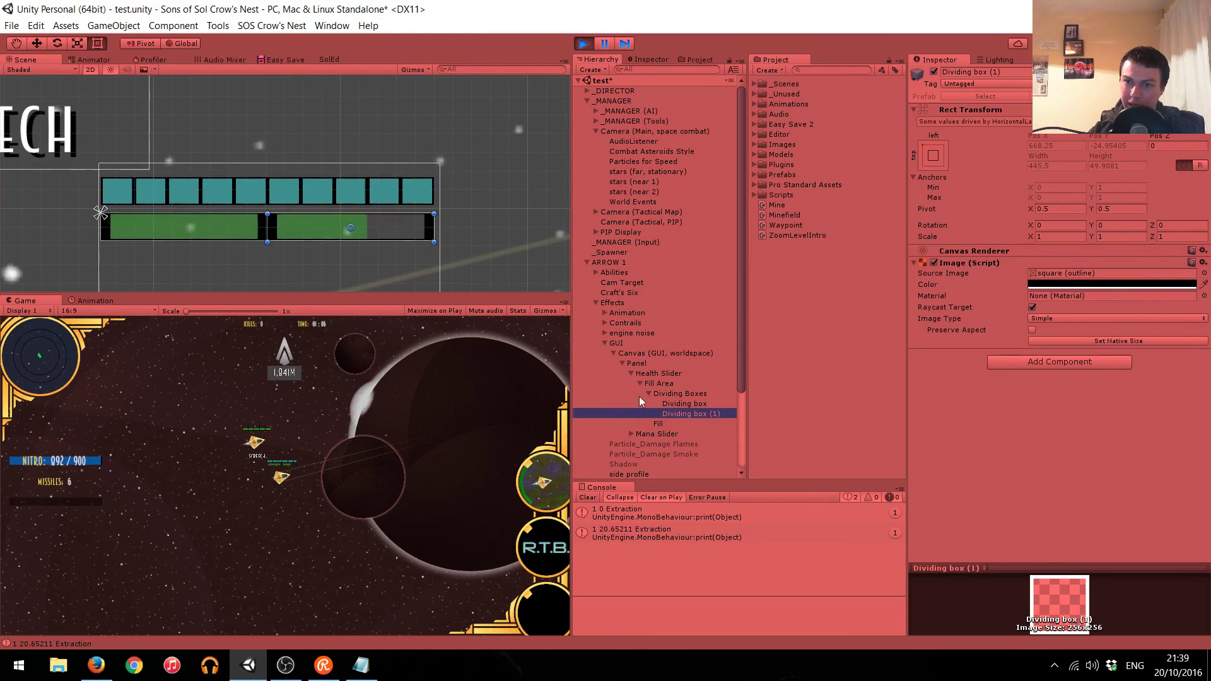
key("ctrl+d")
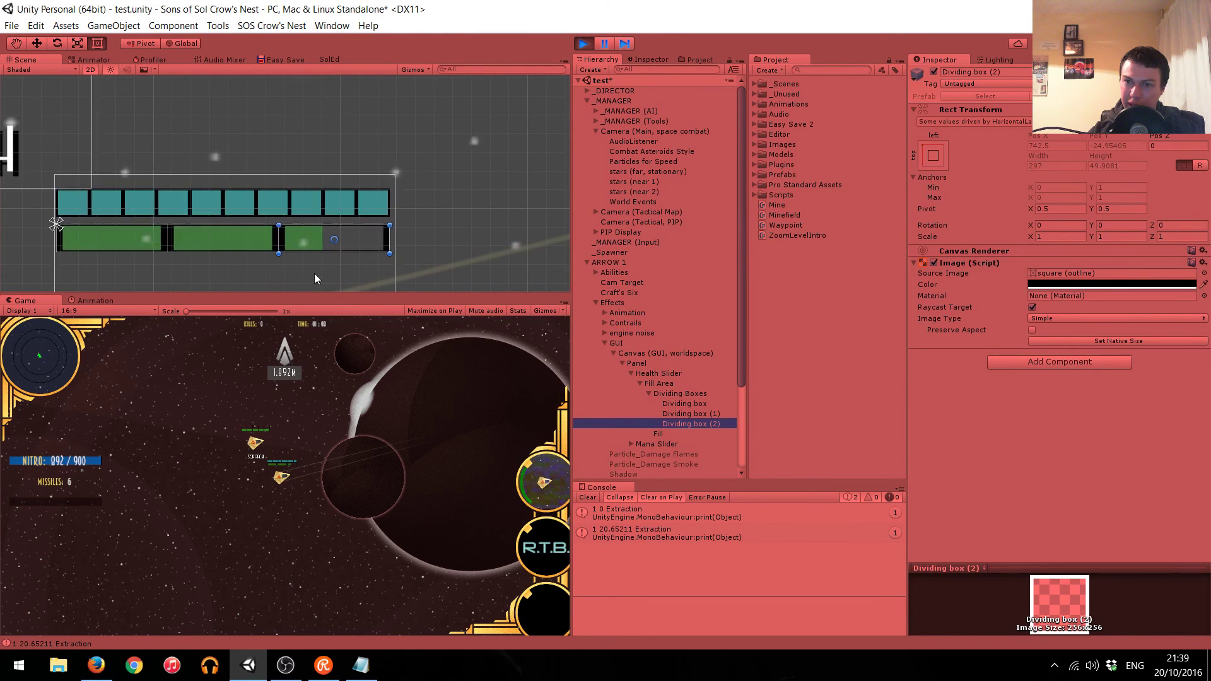
key("ctrl+d")
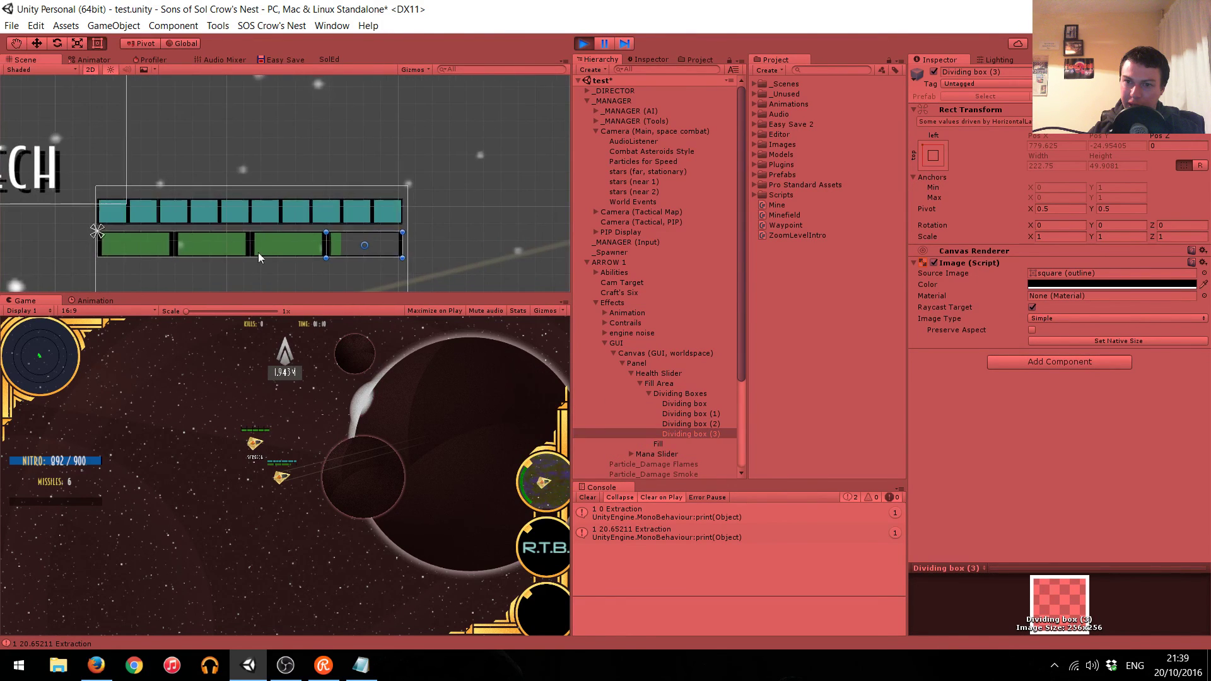
key("ctrl+d")
key("ctrl+d")
key("ctrl+d")
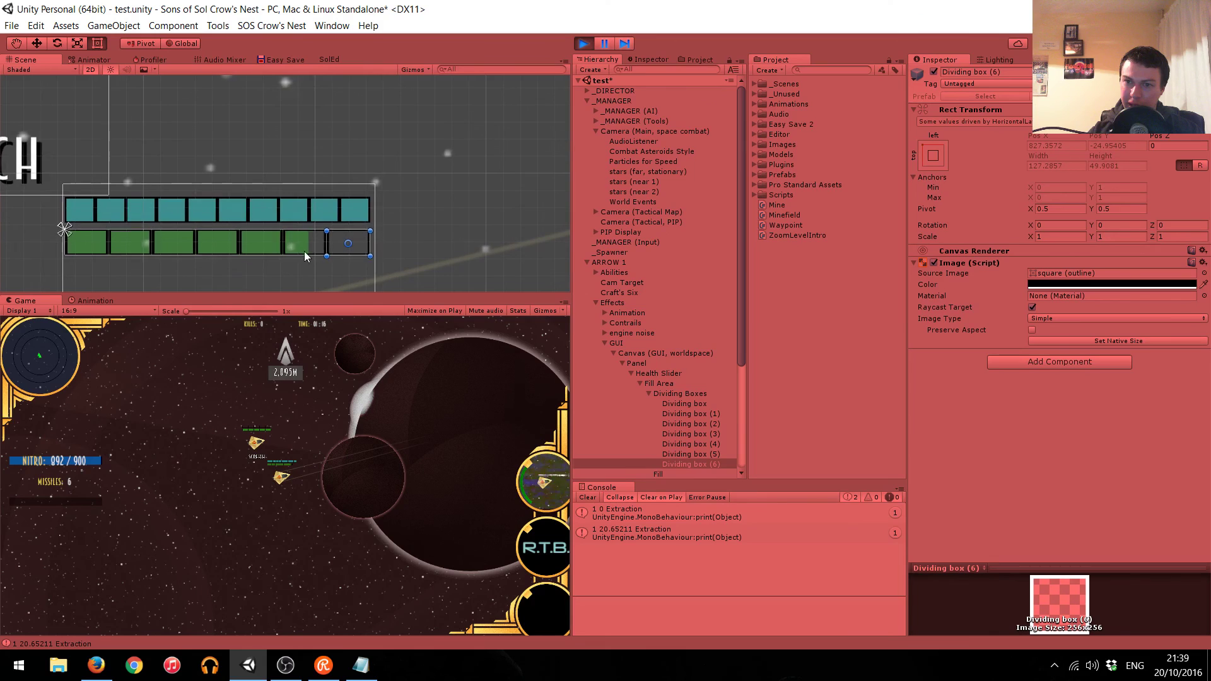
middle_click_drag(255, 266, 390, 251)
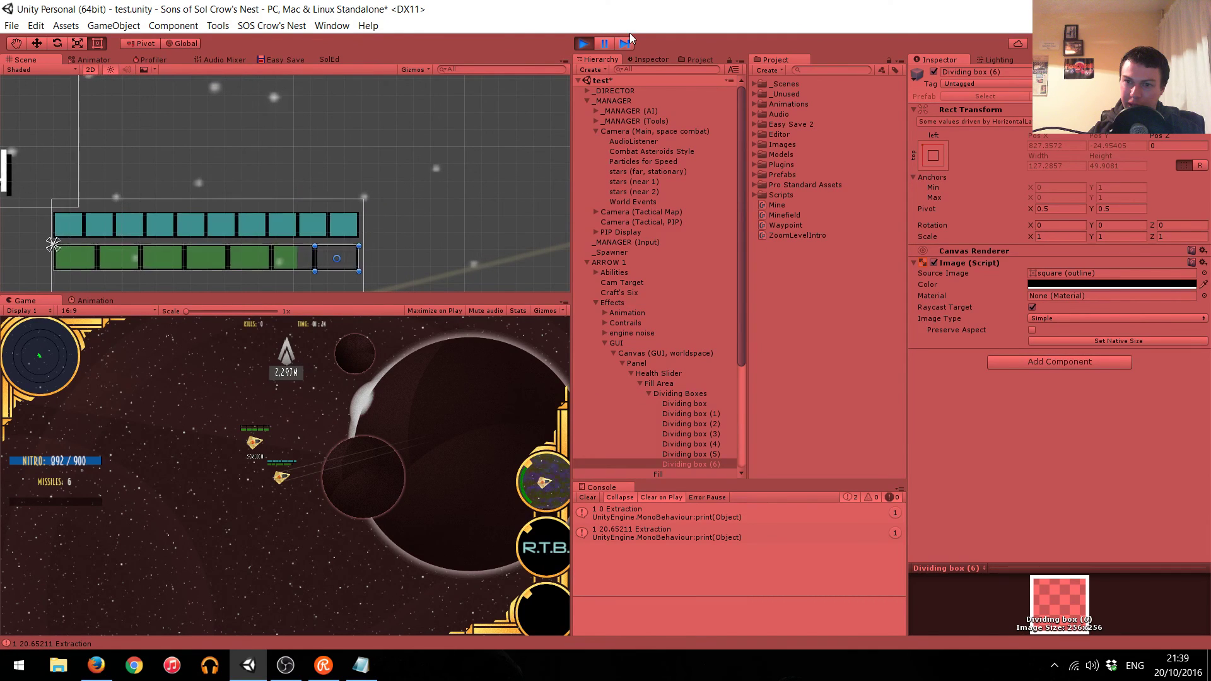
left_click(584, 43)
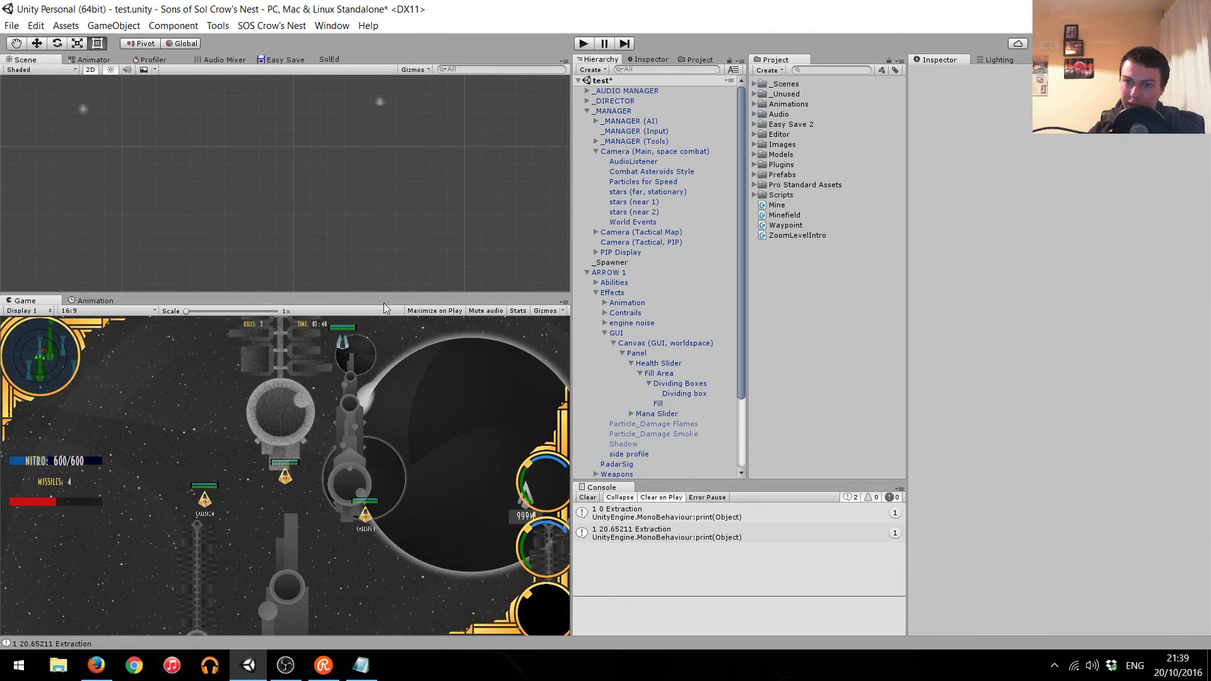
Save the test scene and start a new play test.
key("ctrl+s")
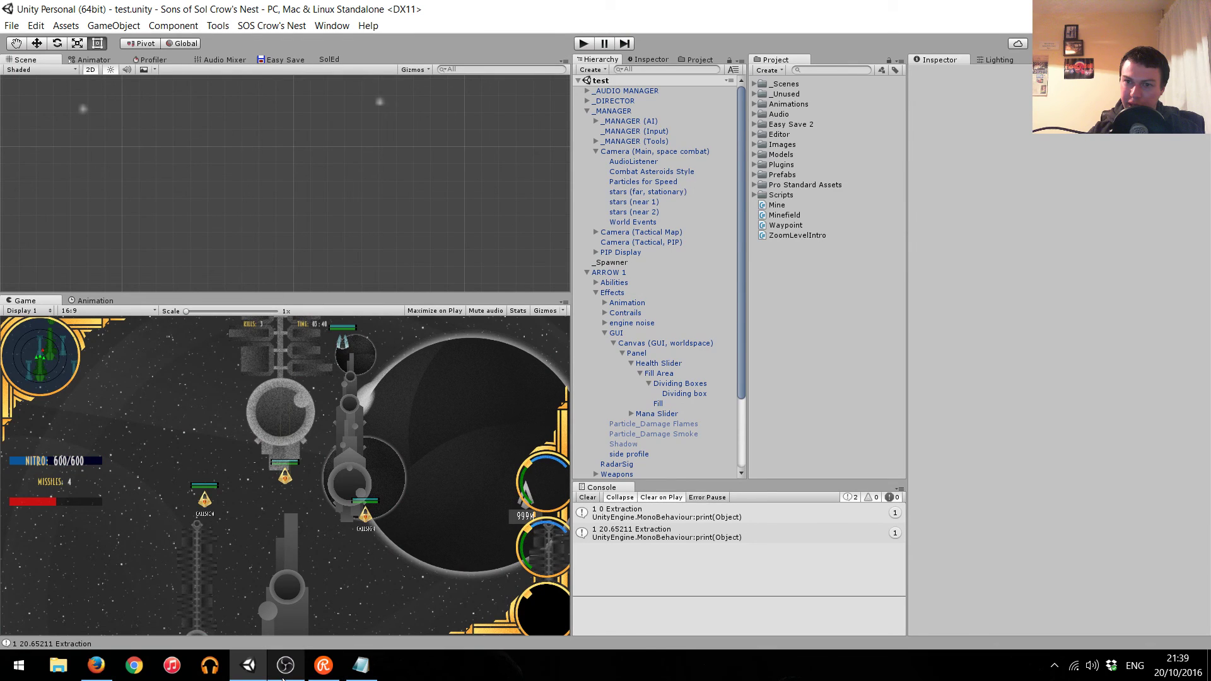
mouse_move(360, 666)
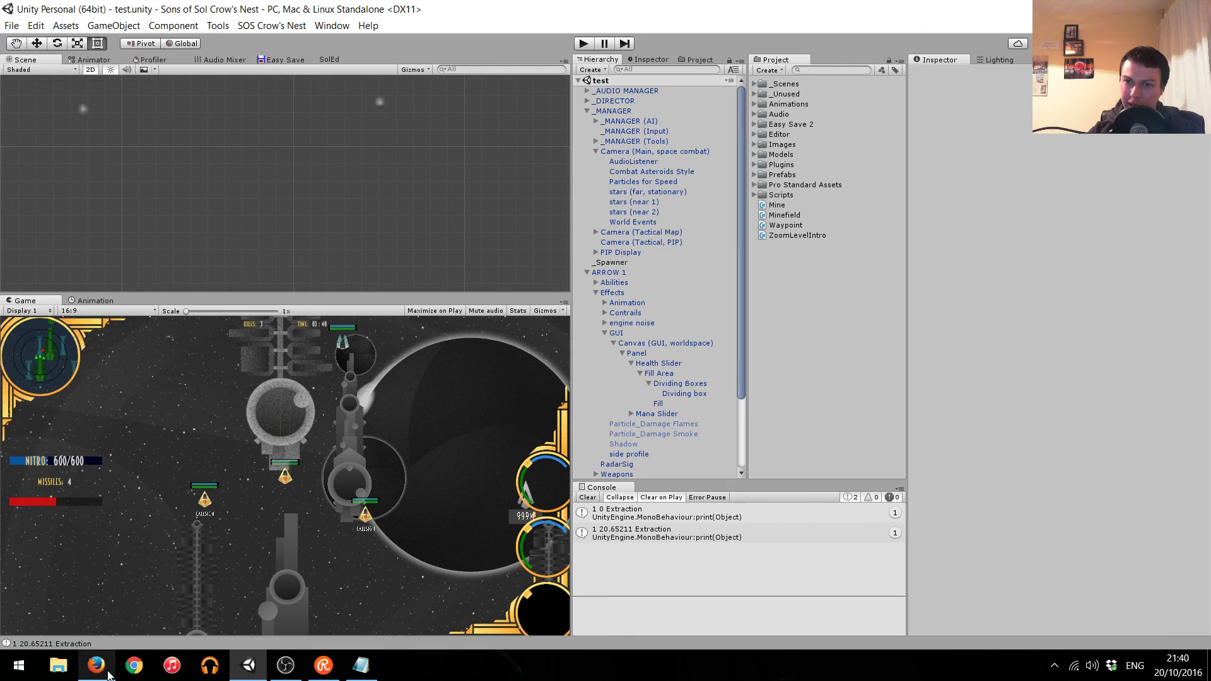
mouse_move(95, 668)
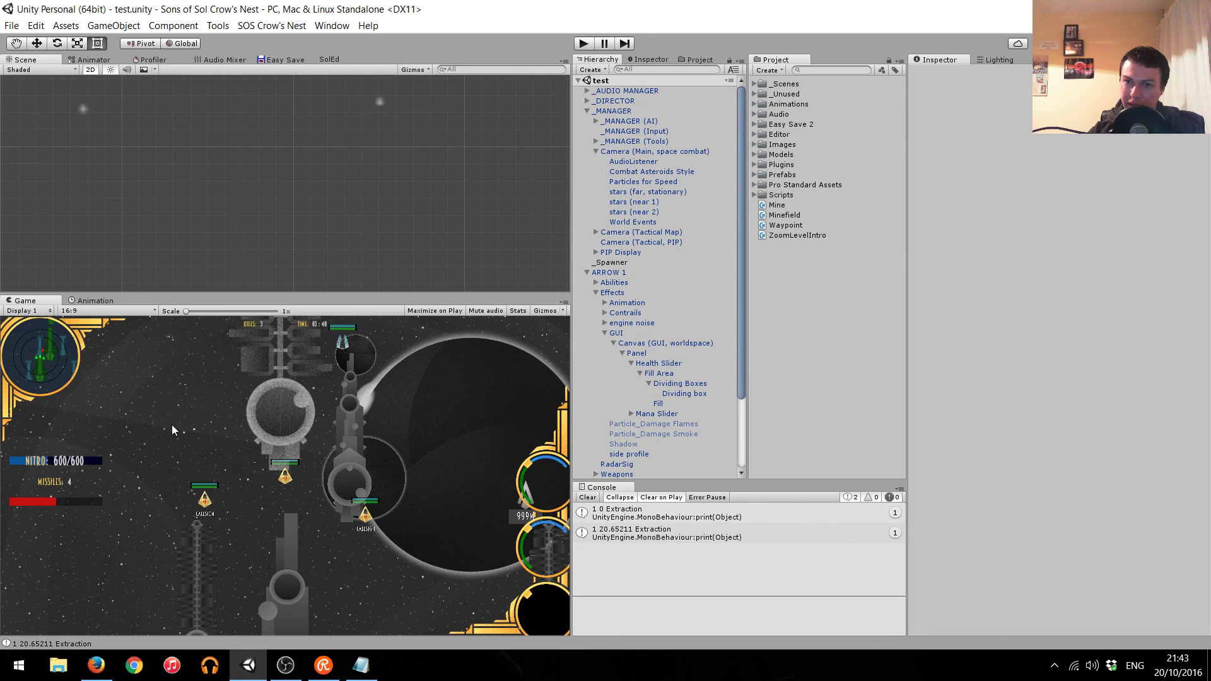
left_click(584, 43)
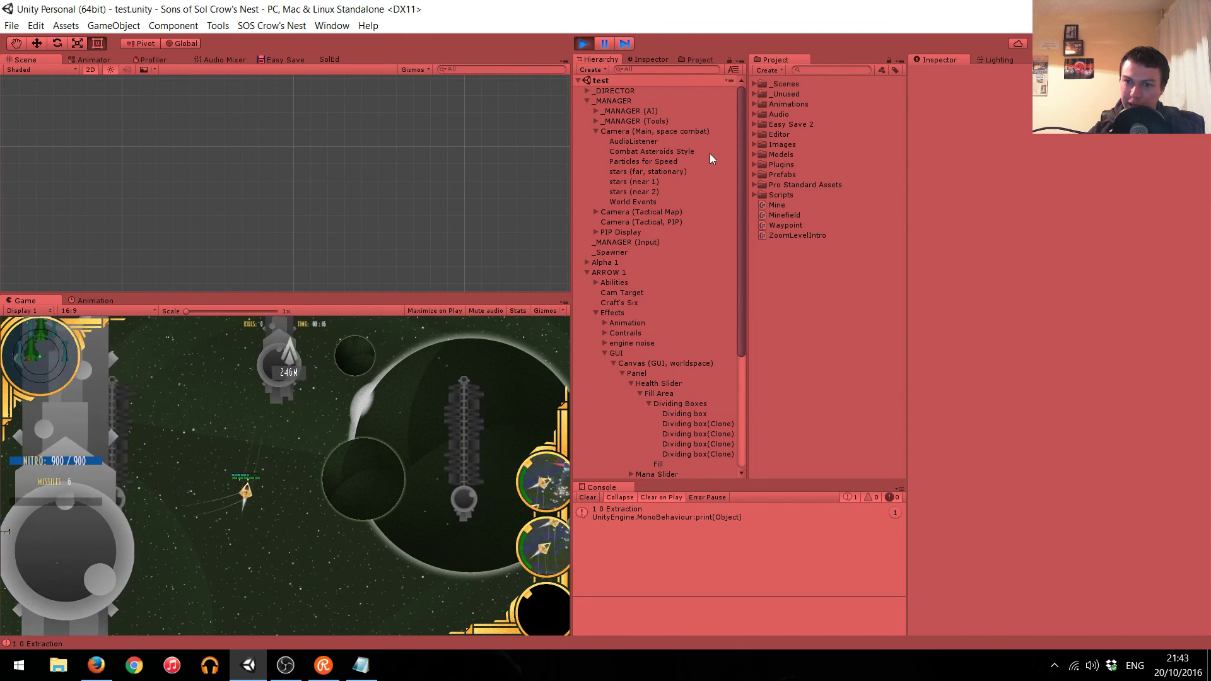
key("ctrl+p")
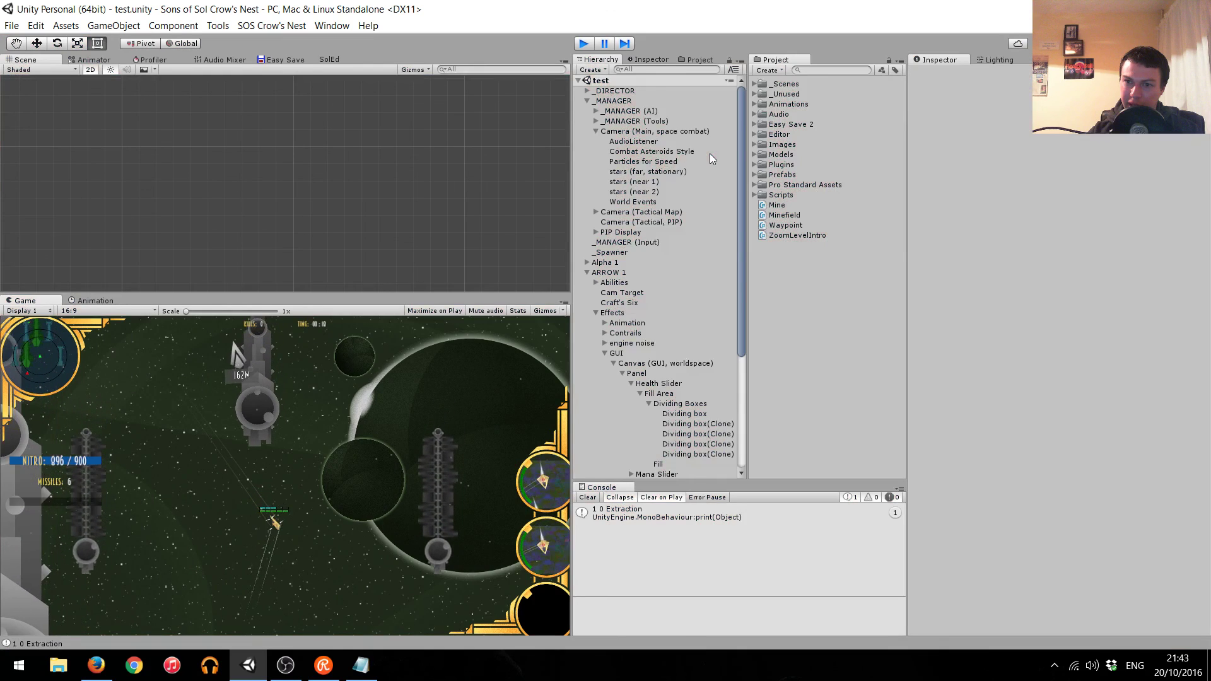